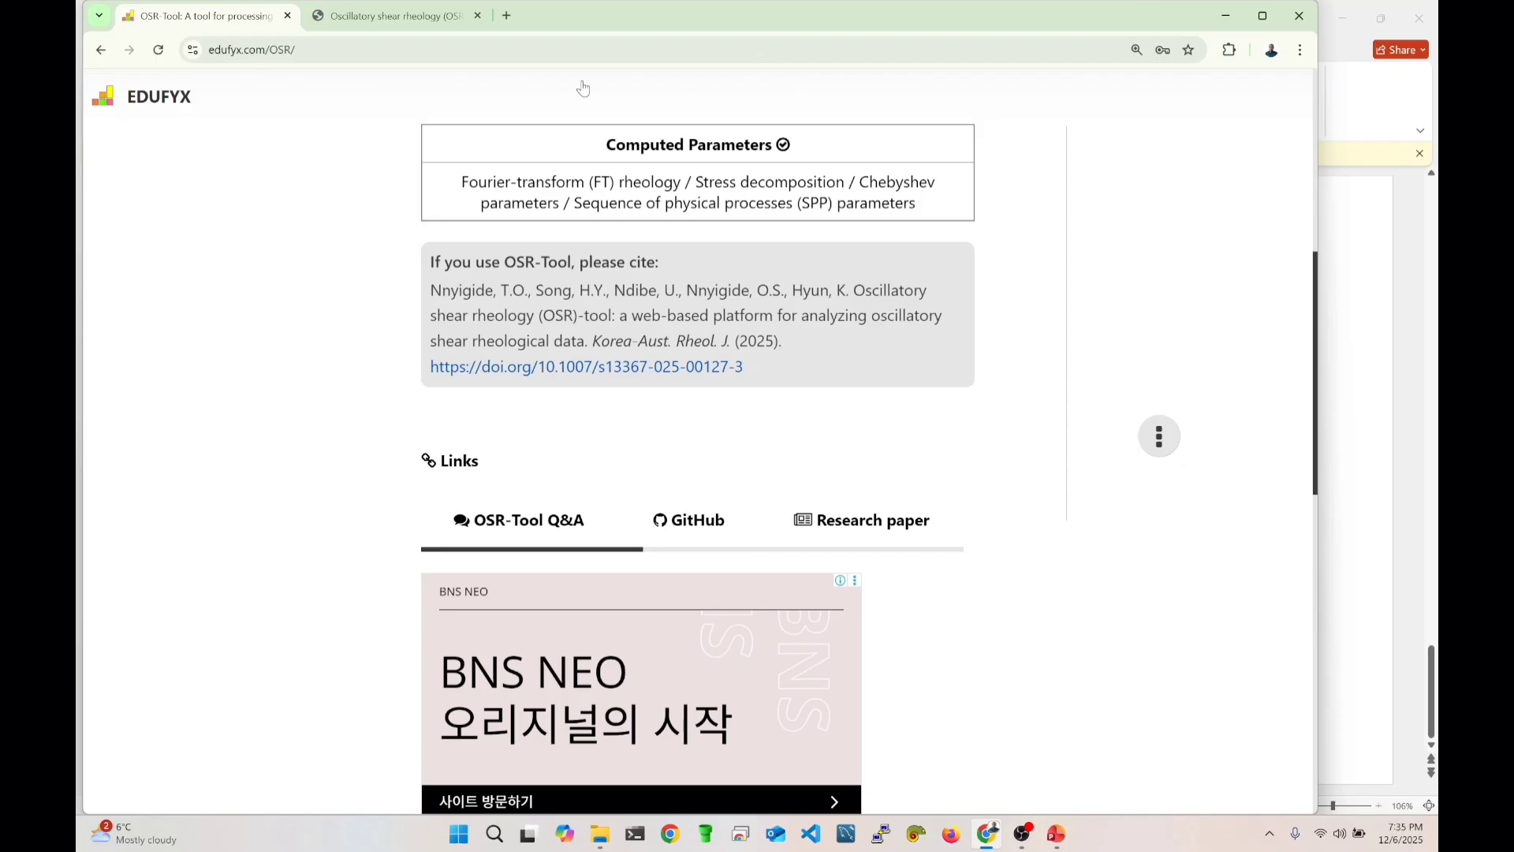
Switch to the How-To-Demo folder, open 2.5wt%_XG_0.5m_sds_laos.tri in TRIOS and dismiss the new experiment warning.
scroll(1069, 194, up, 3)
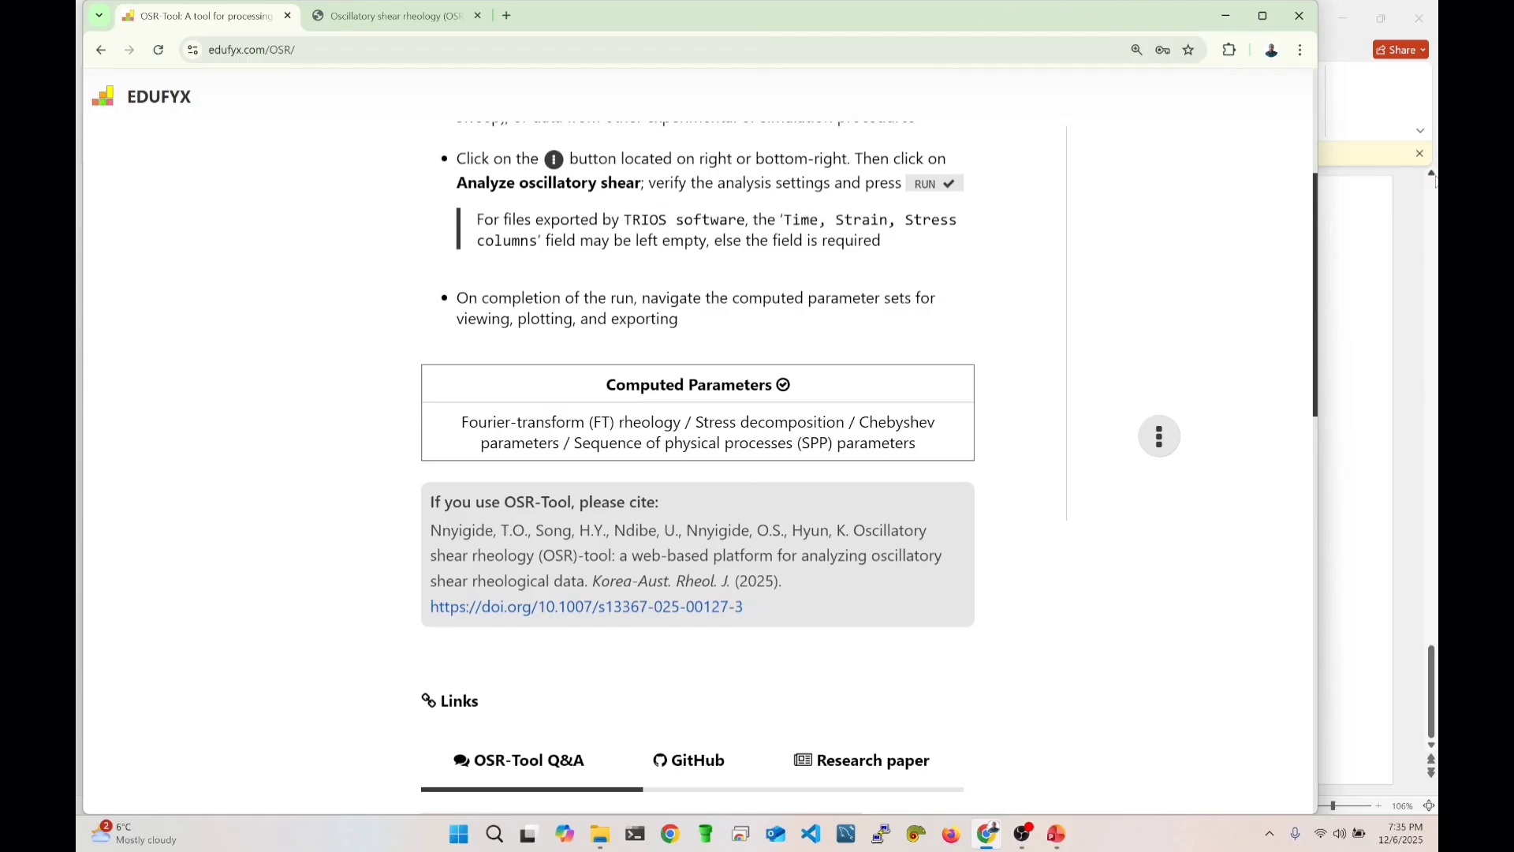
click(1419, 17)
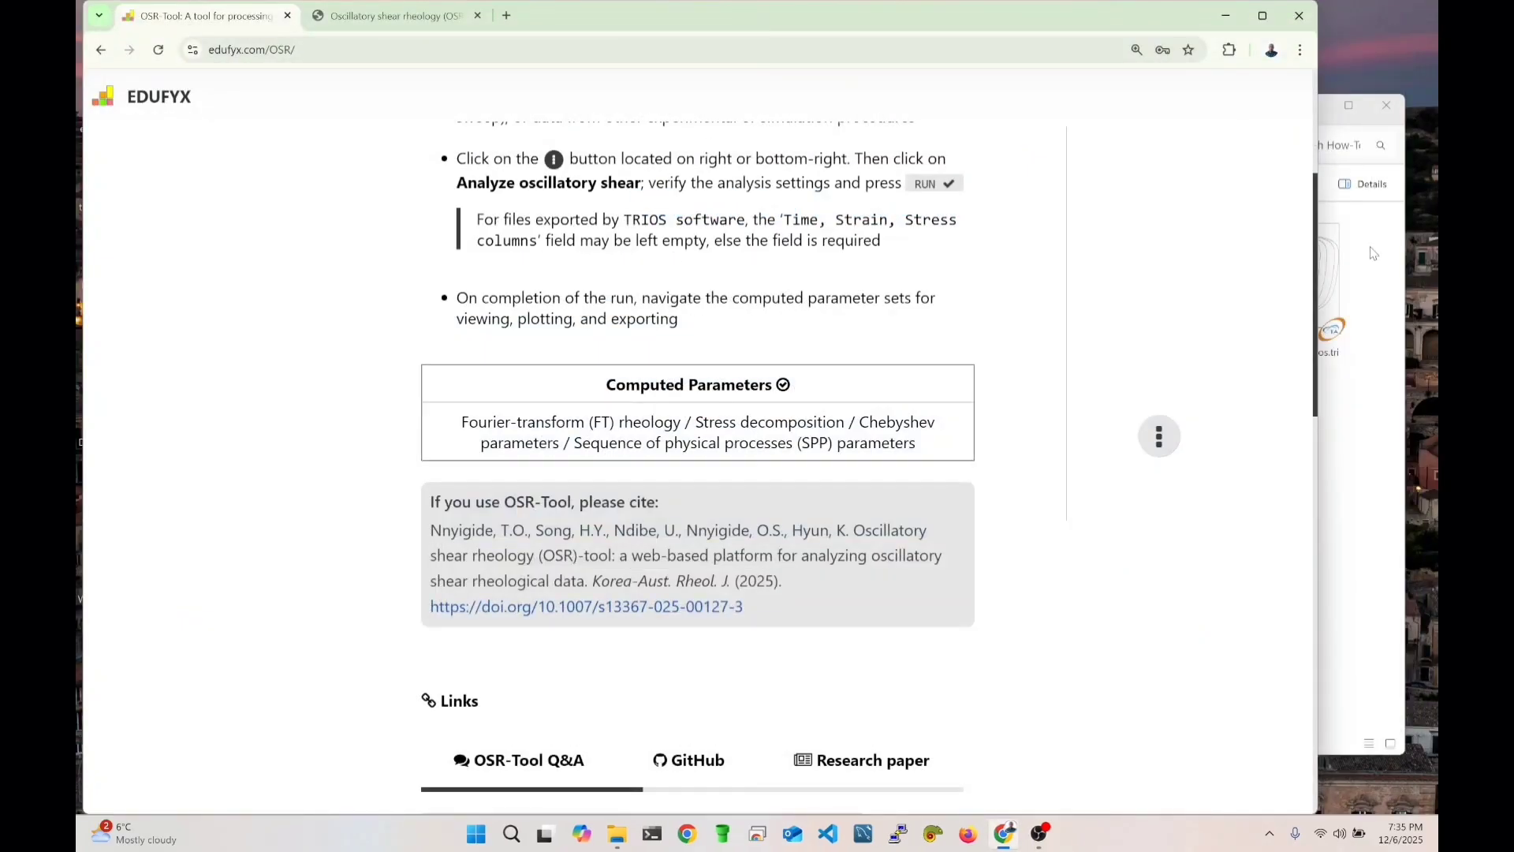
click(1373, 253)
click(1280, 282)
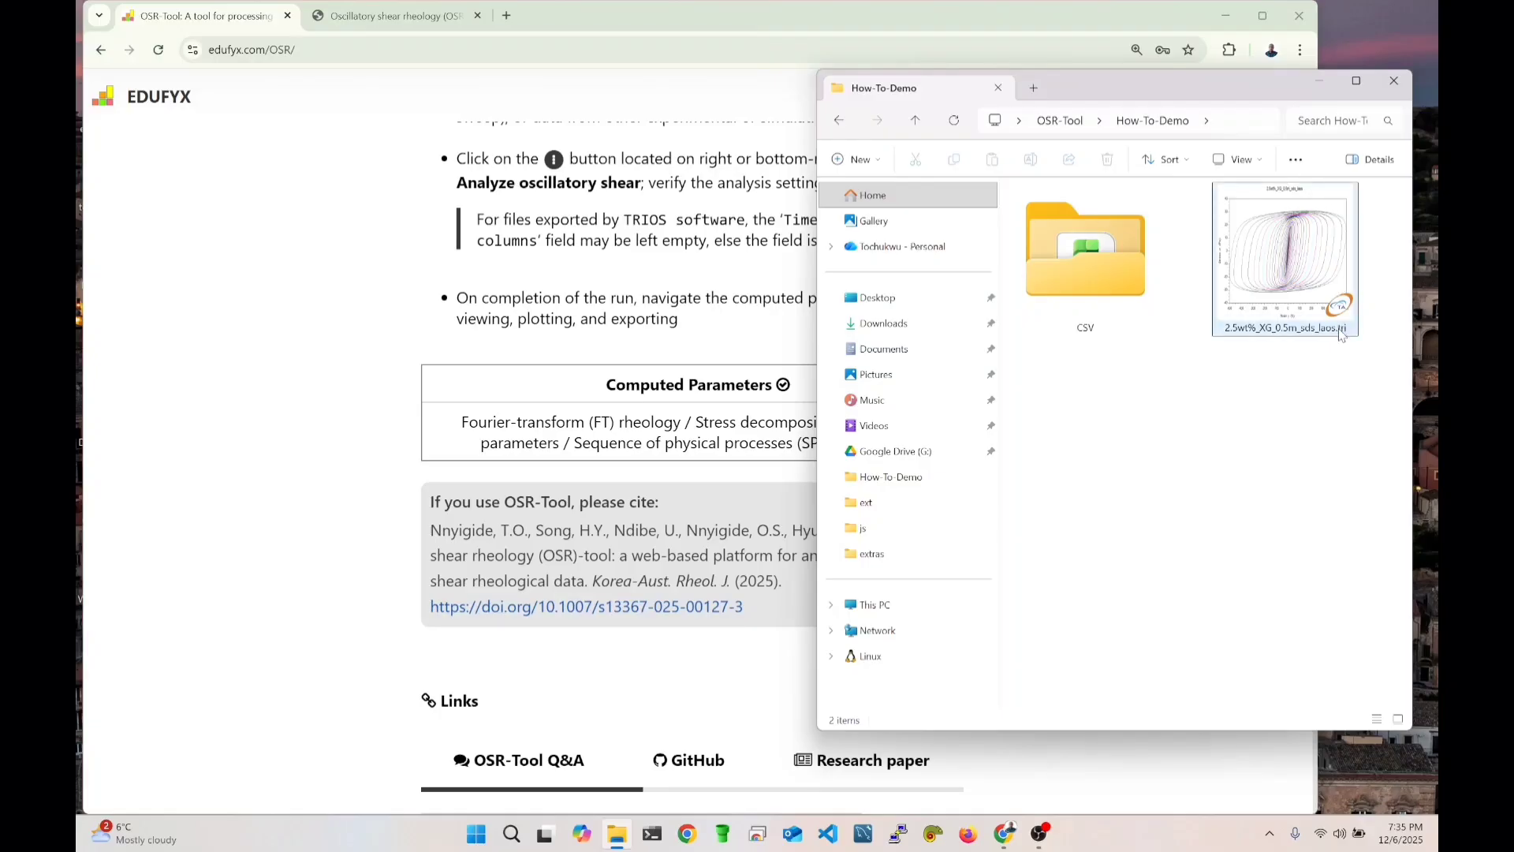
click(1280, 268)
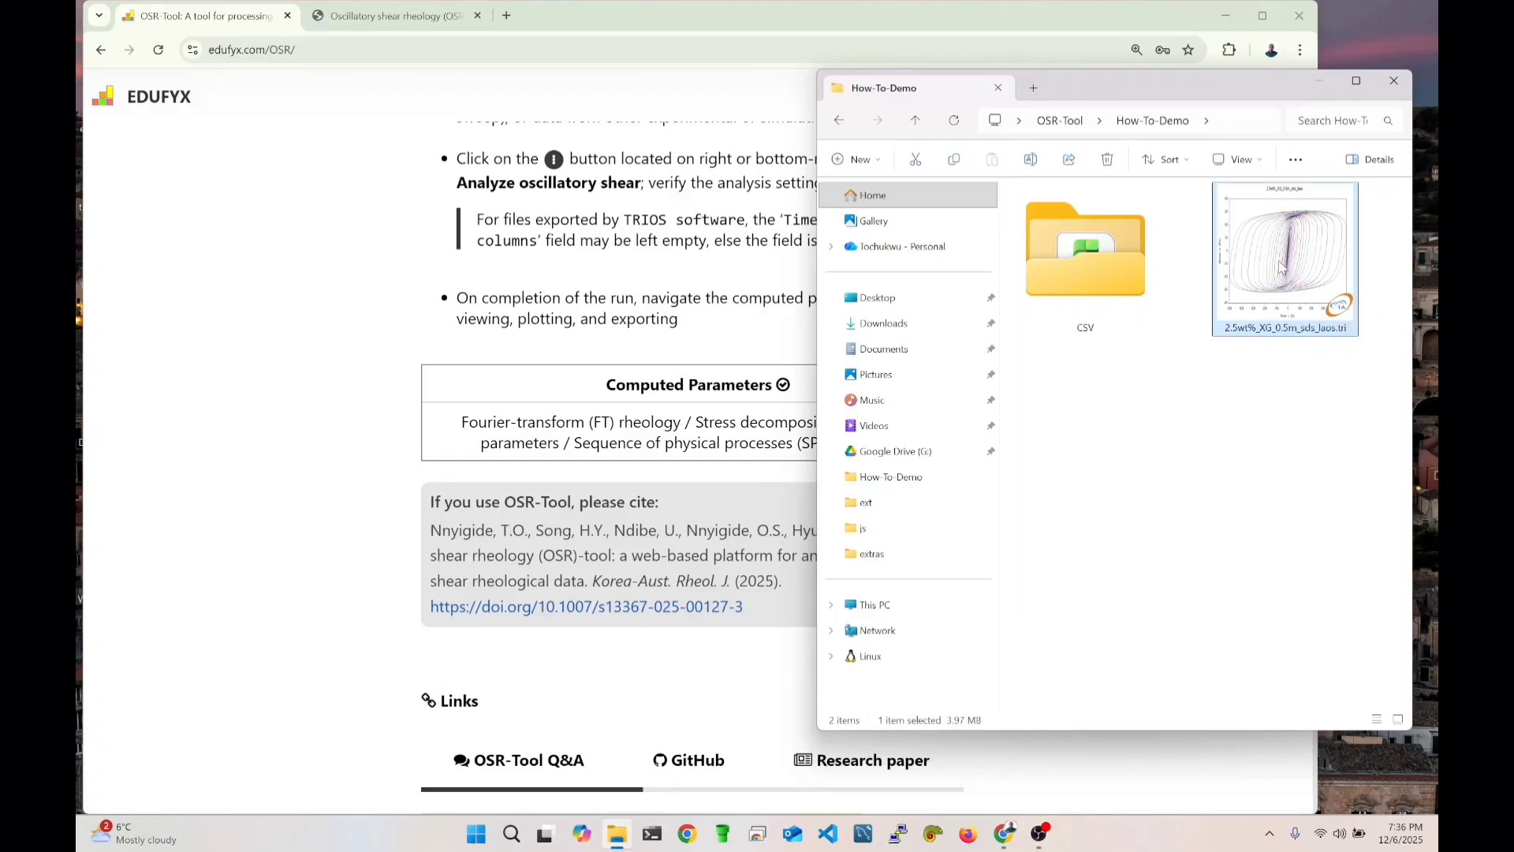
double_click(1315, 311)
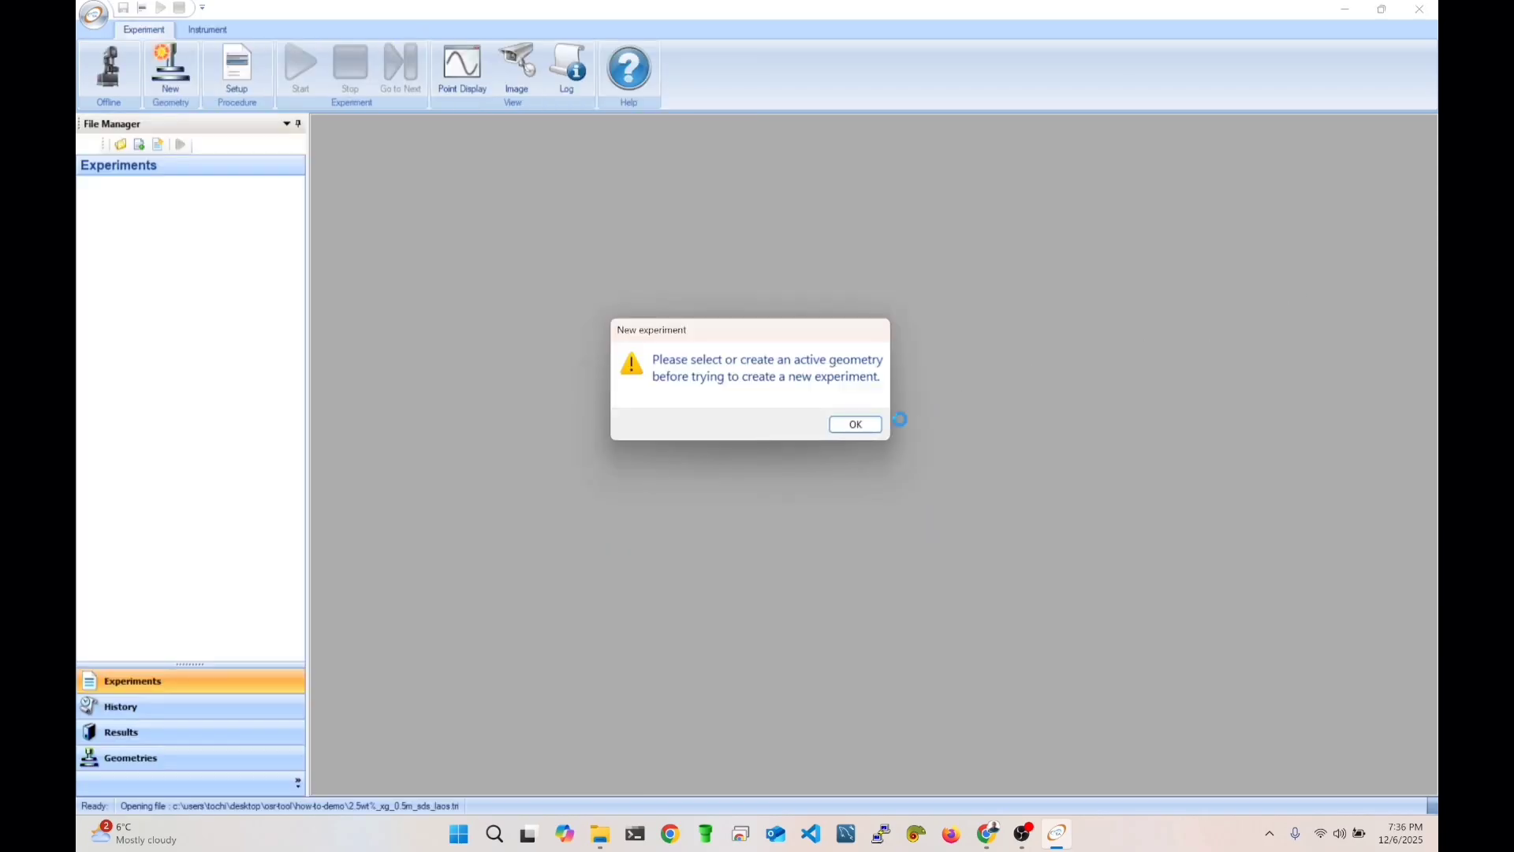
click(867, 421)
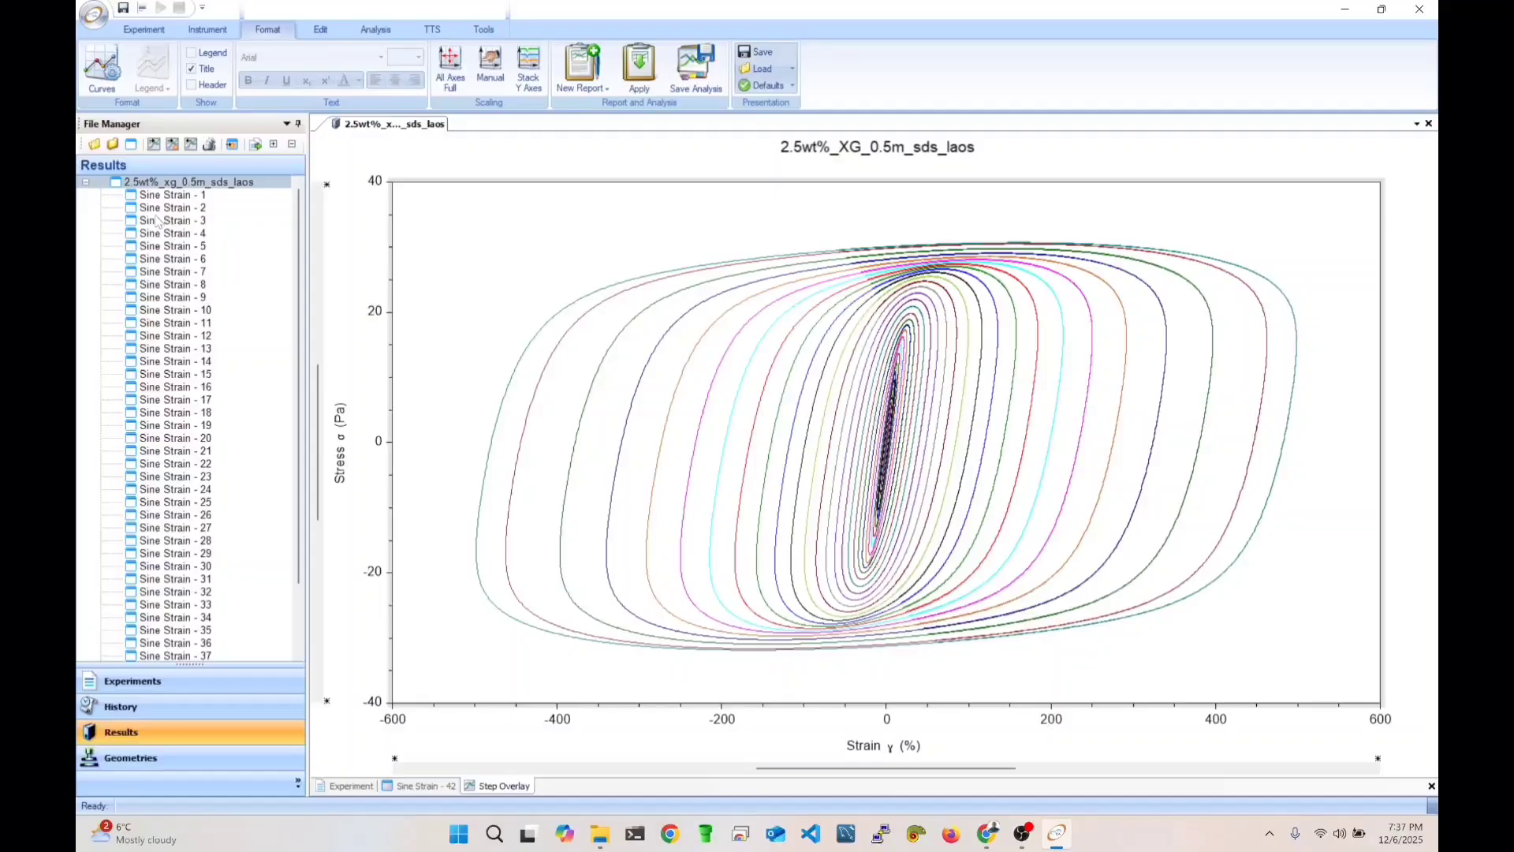
Look through the list of Sine Strain steps in the 2.5wt%_xg_0.5m_sds_laos results file.
click(87, 183)
click(86, 183)
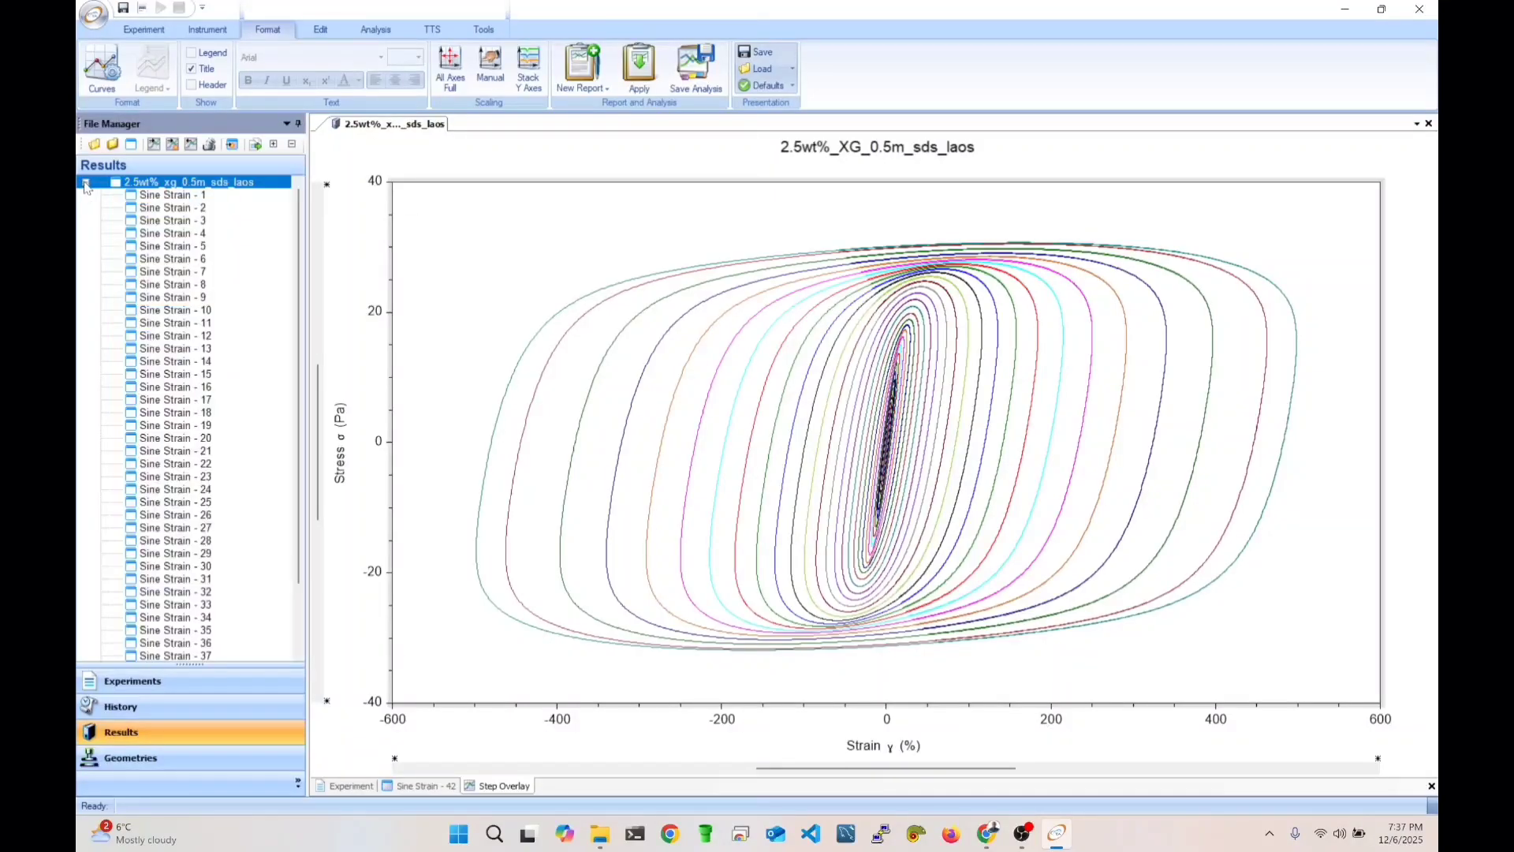
scroll(145, 213, down, 2)
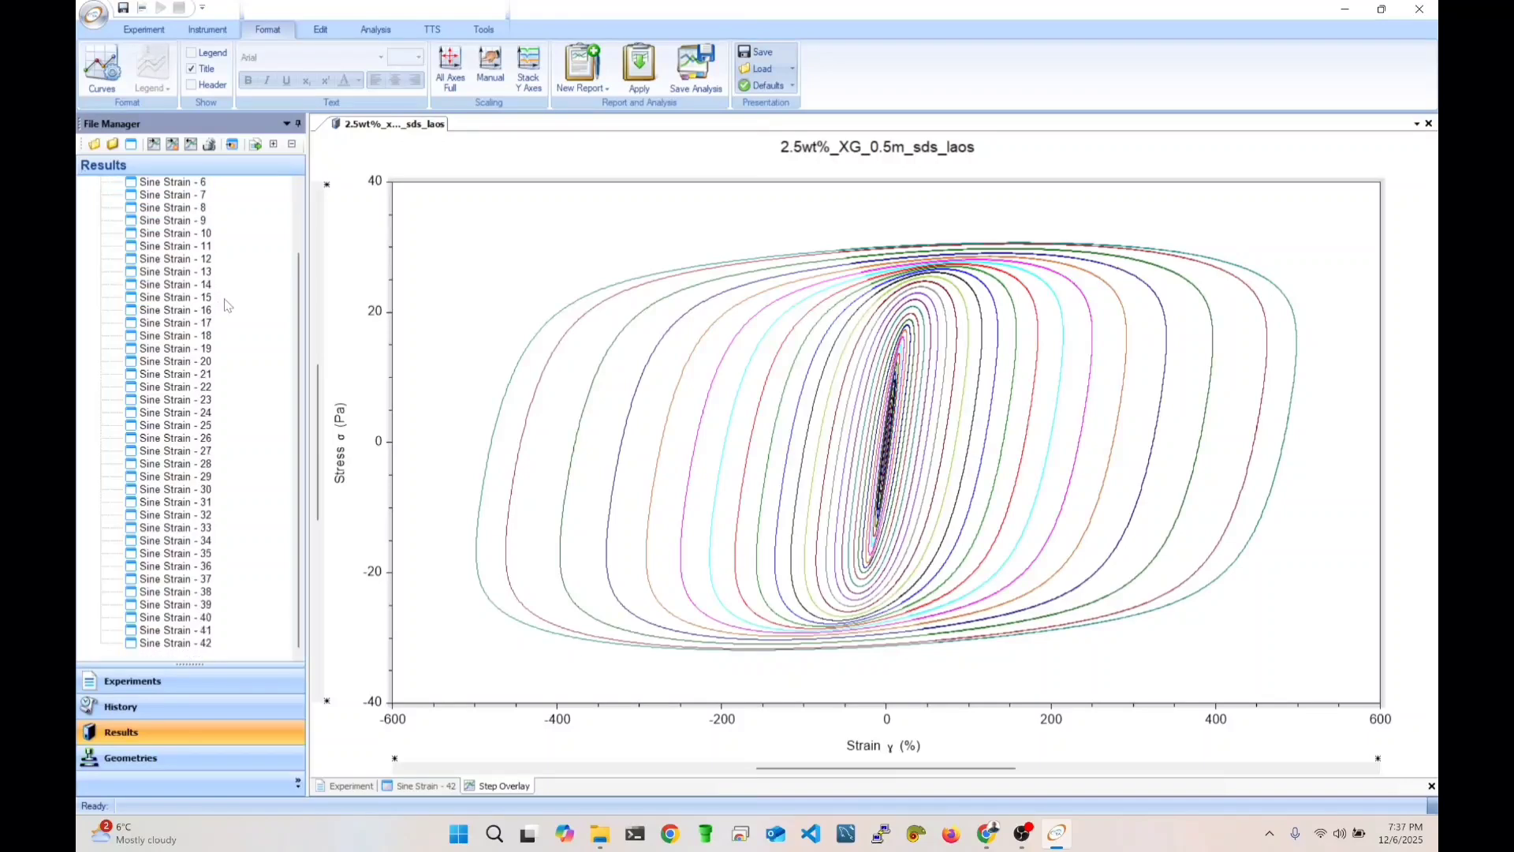
scroll(246, 394, up, 2)
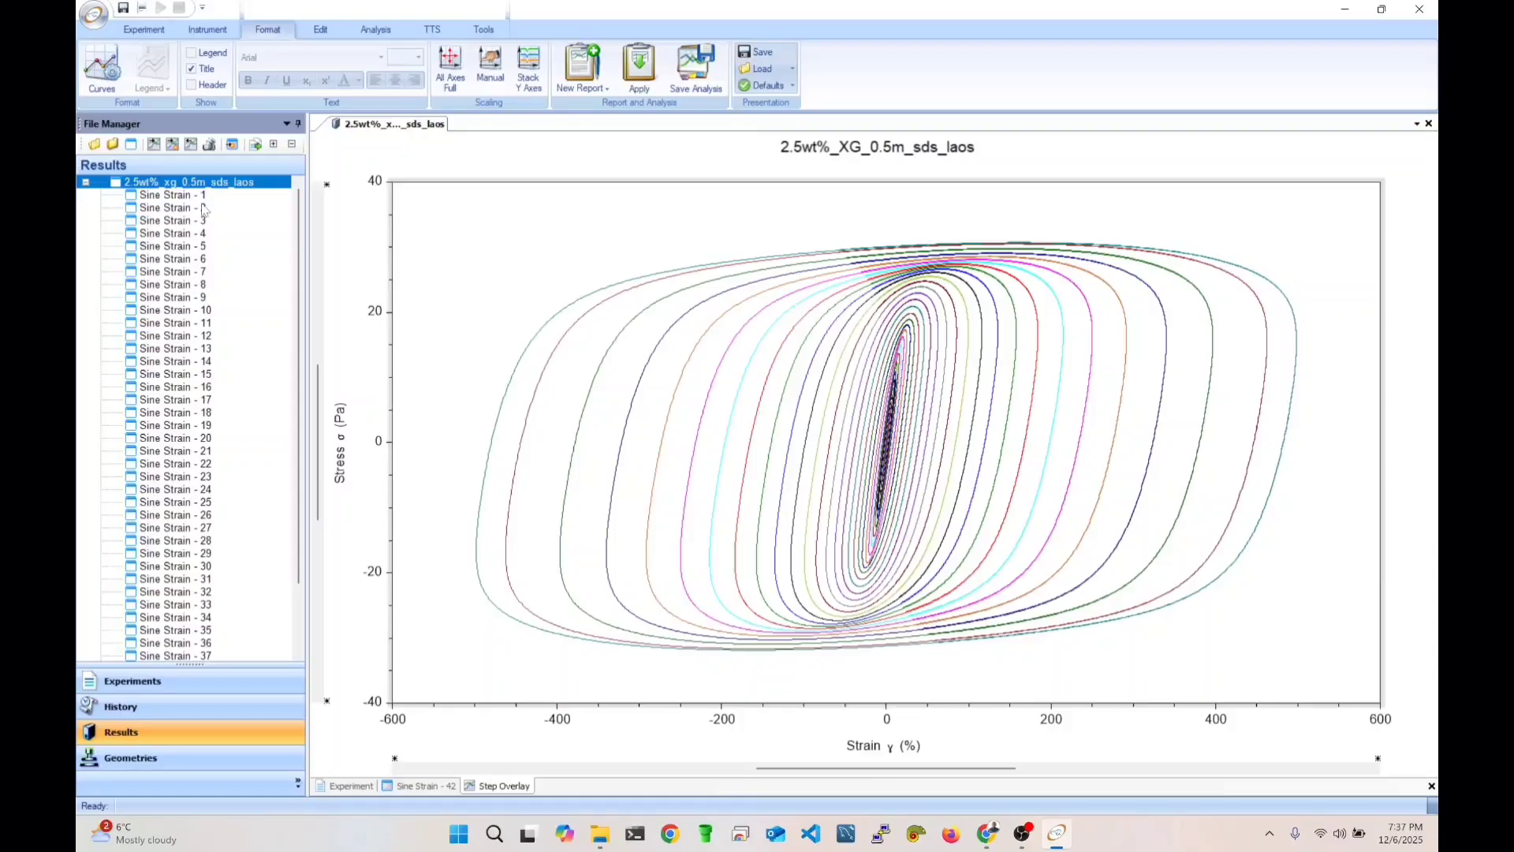
scroll(204, 211, down, 2)
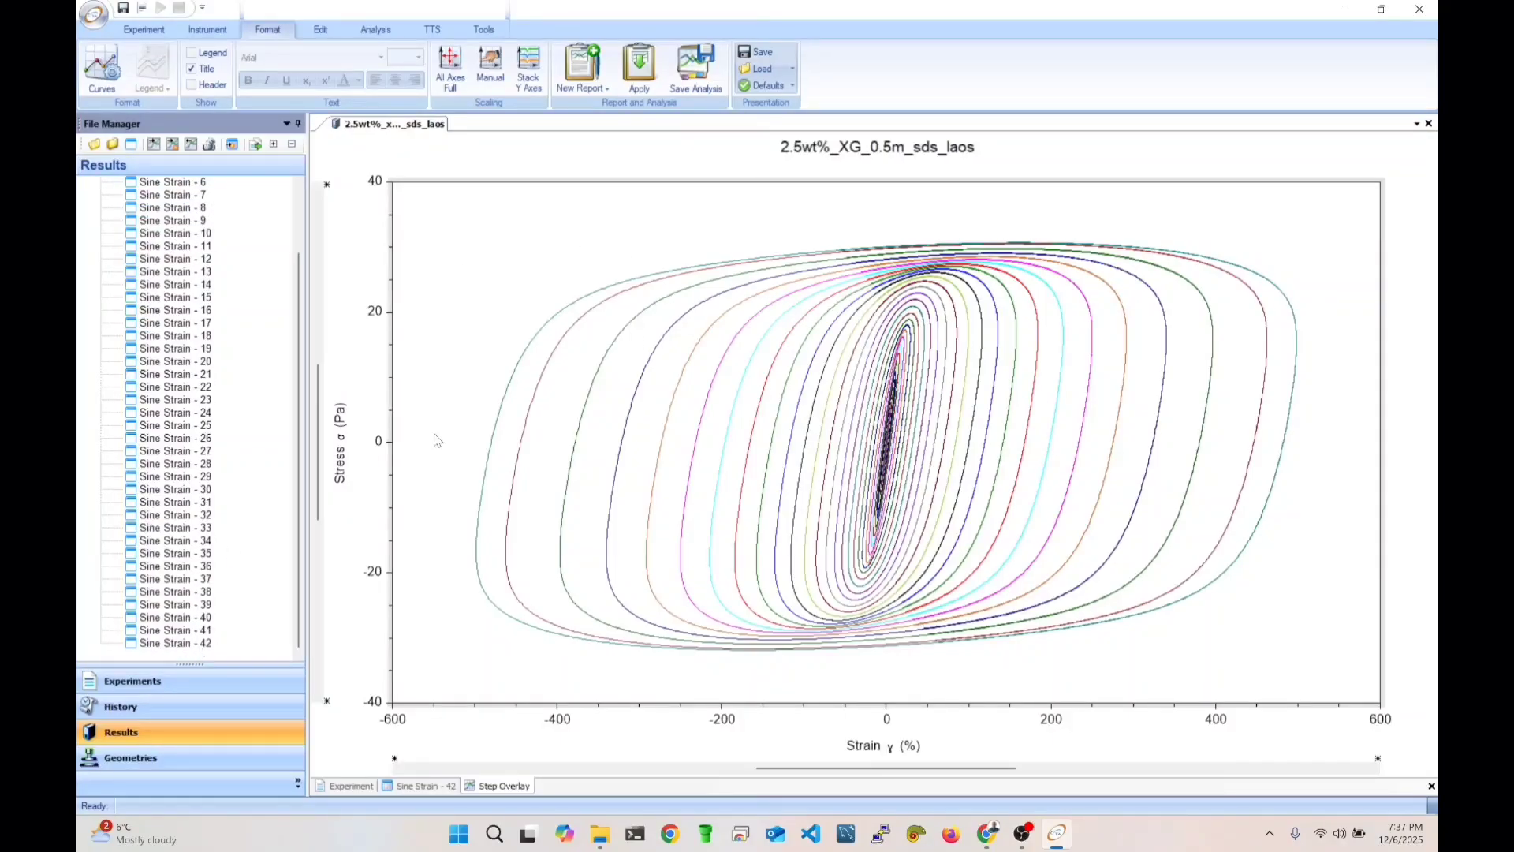
scroll(209, 221, up, 2)
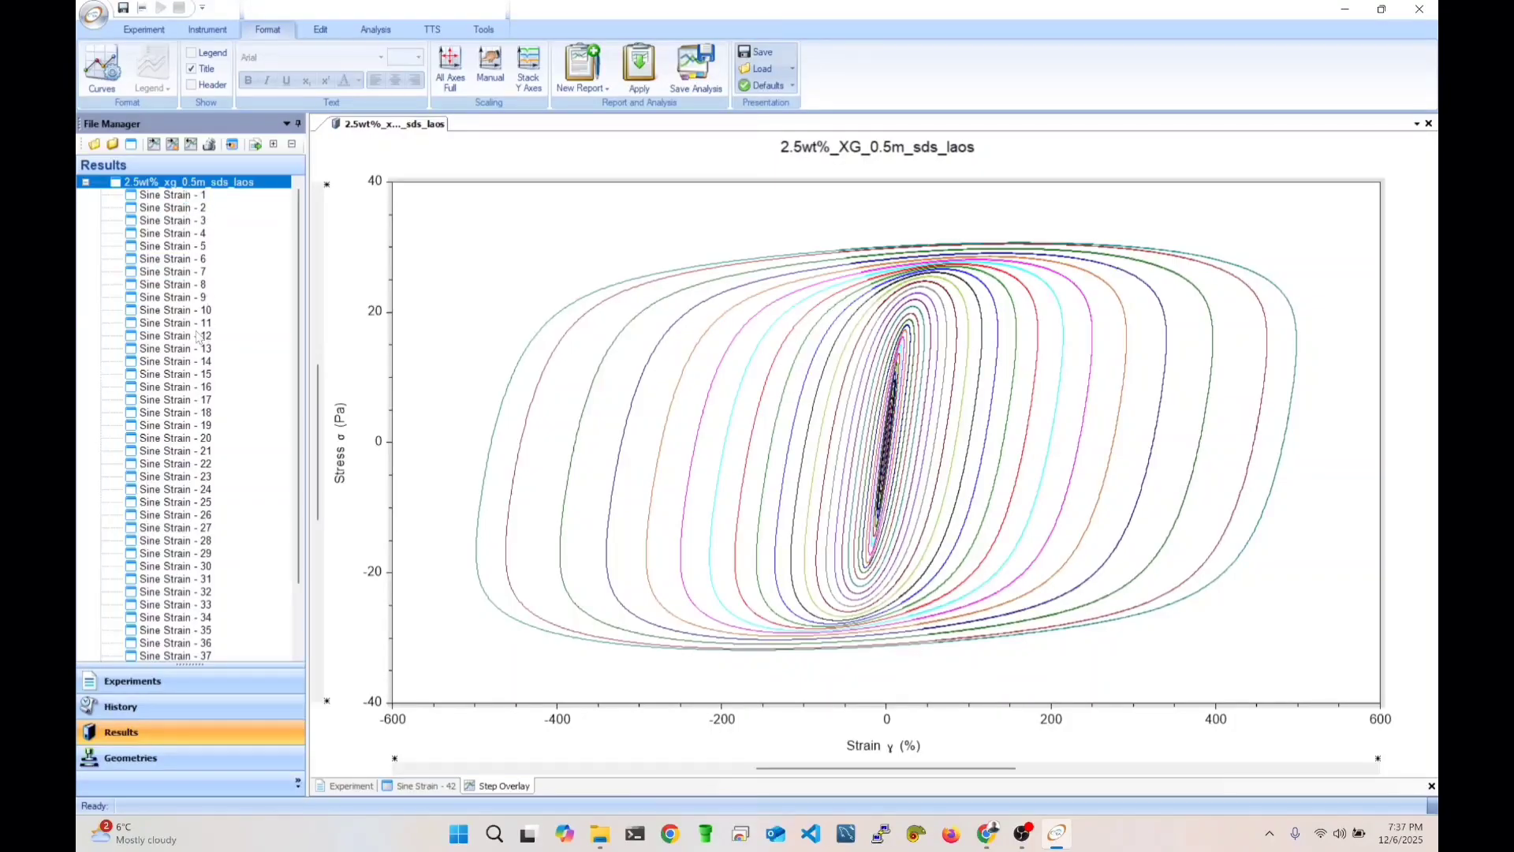
click(172, 389)
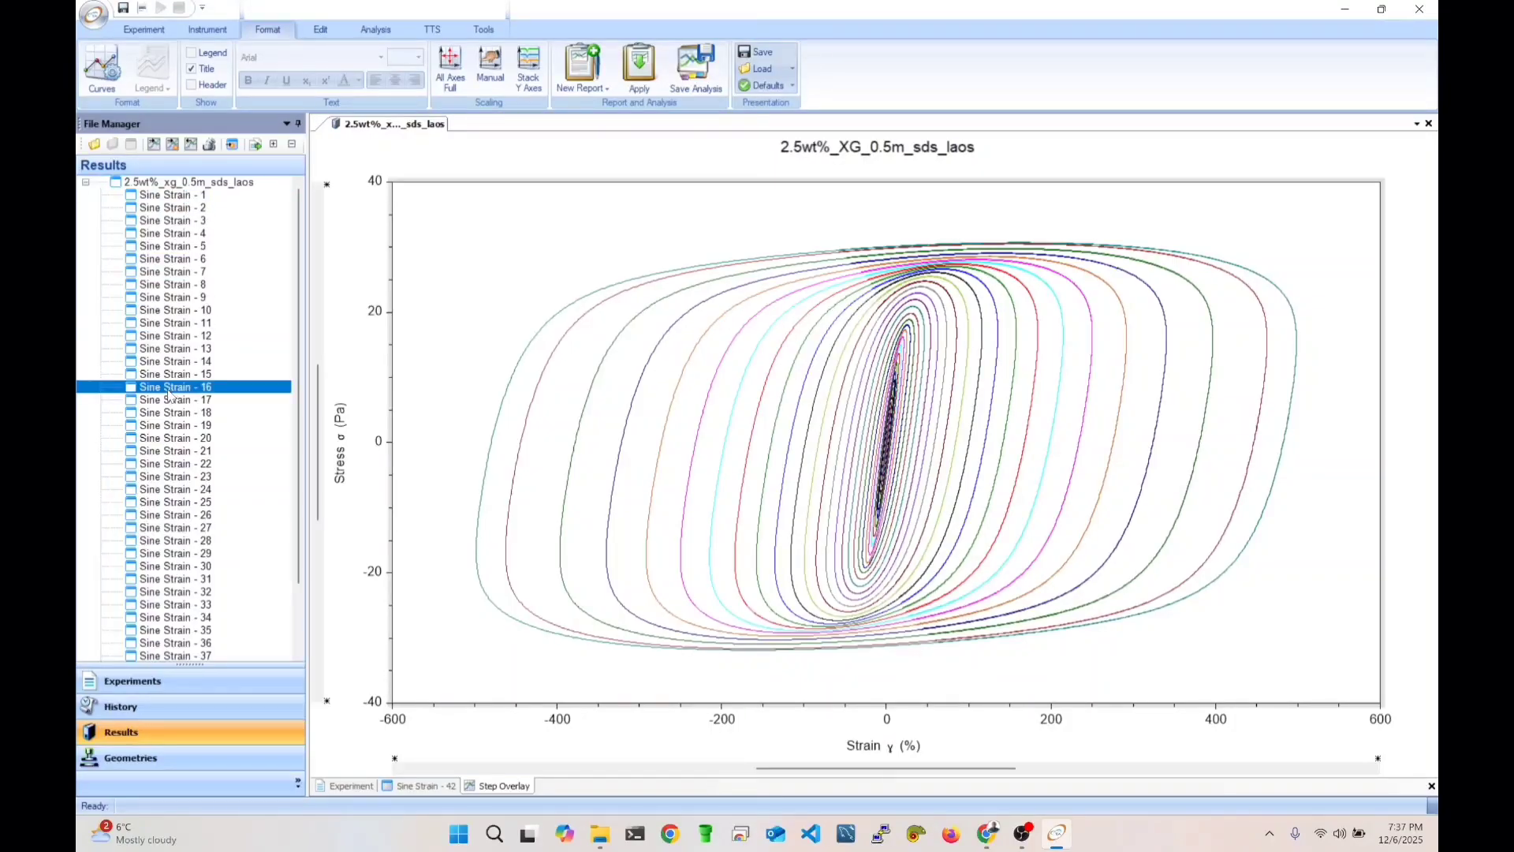
right_click(189, 396)
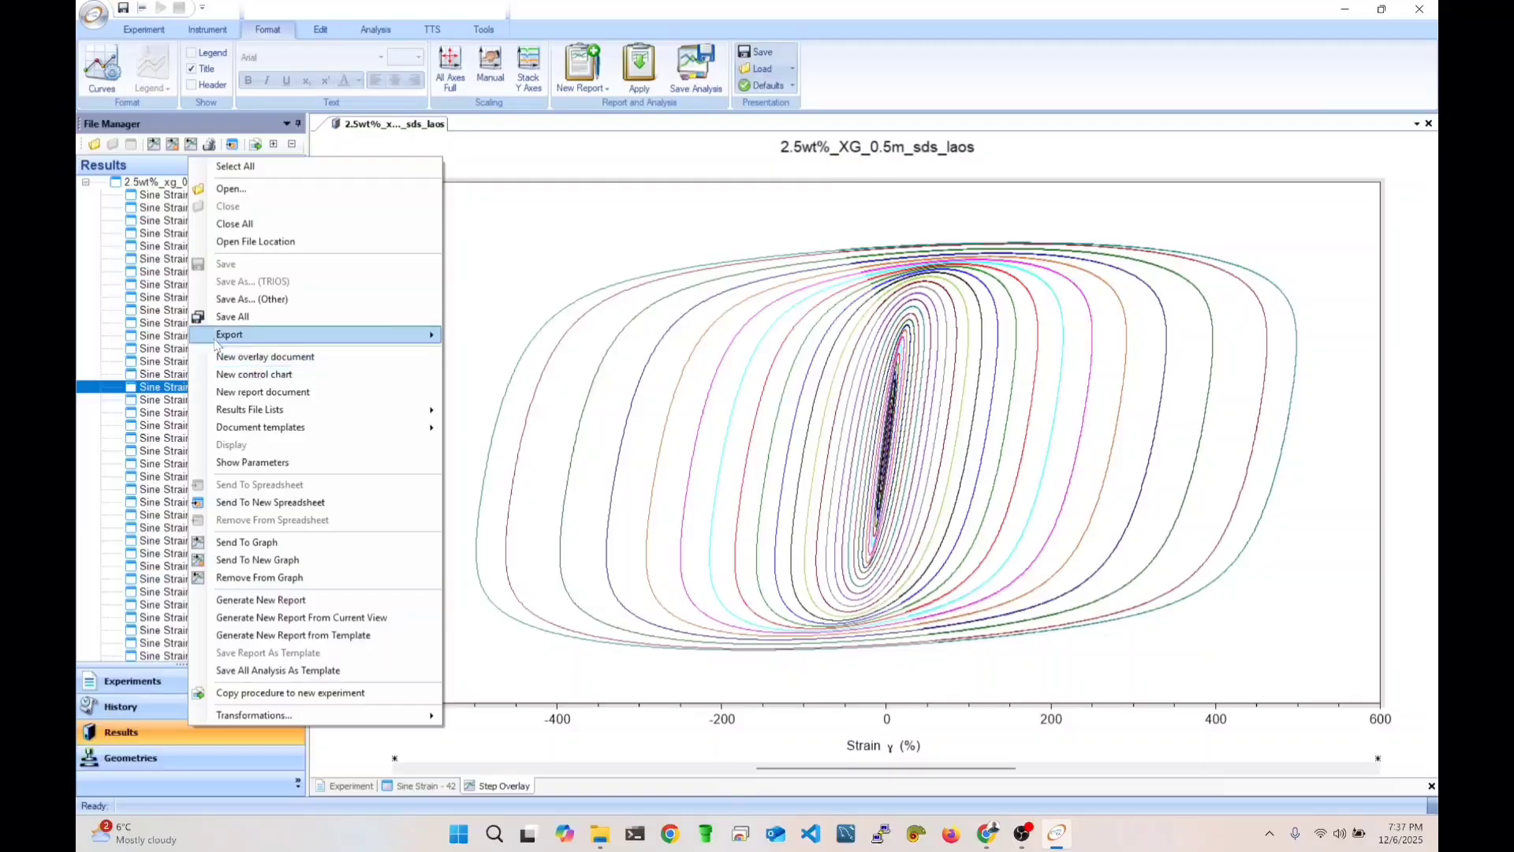
mouse_move(352, 337)
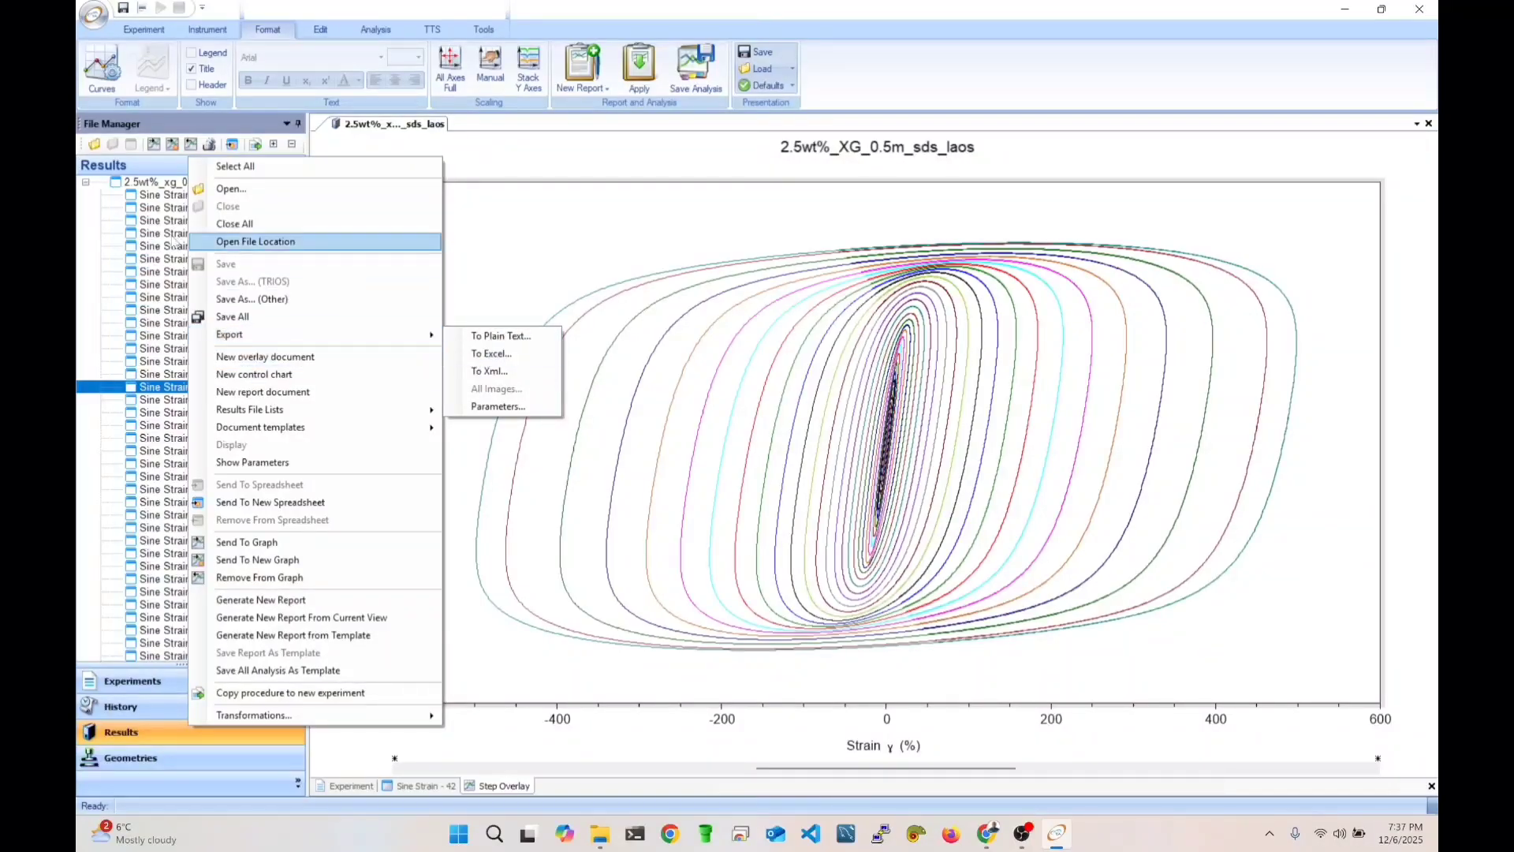
click(93, 300)
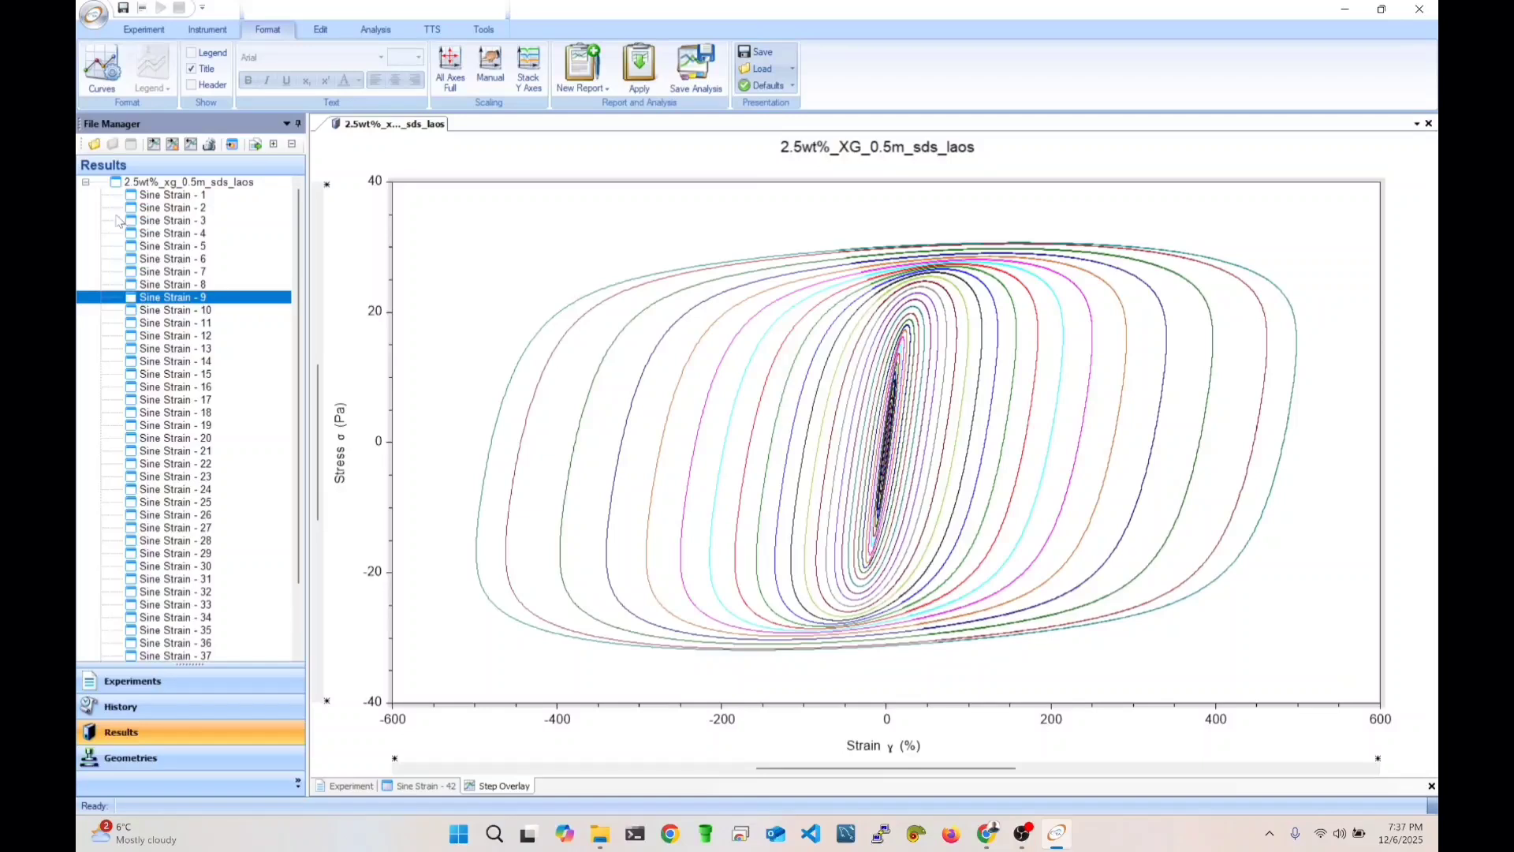
Export all steps of the 2.5wt%_xg_0.5m_sds_laos results file to Excel, with separate worksheets, into the file's directory.
click(86, 182)
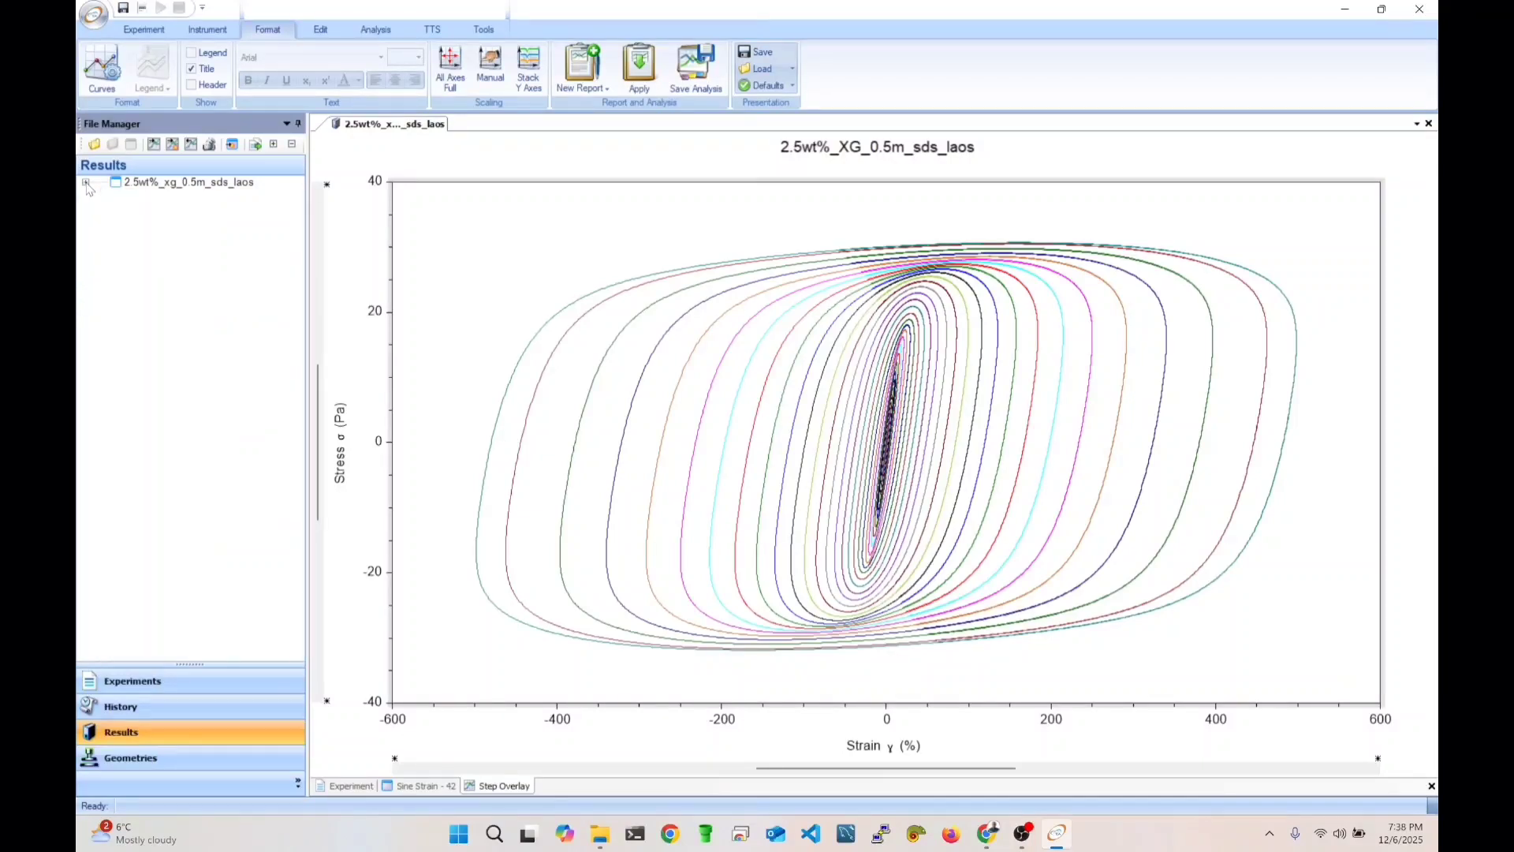
click(157, 186)
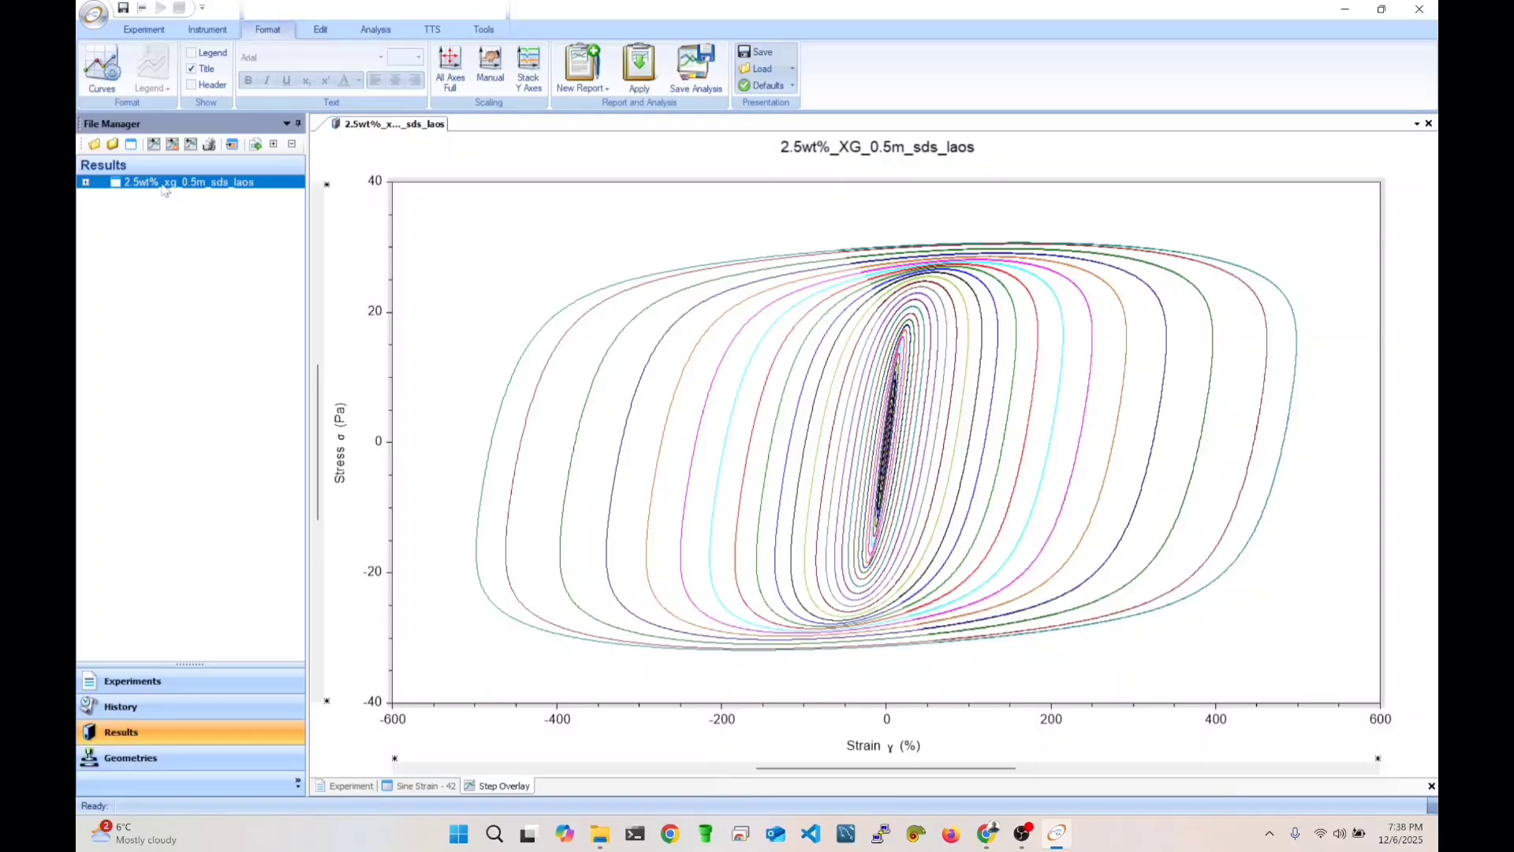
right_click(165, 187)
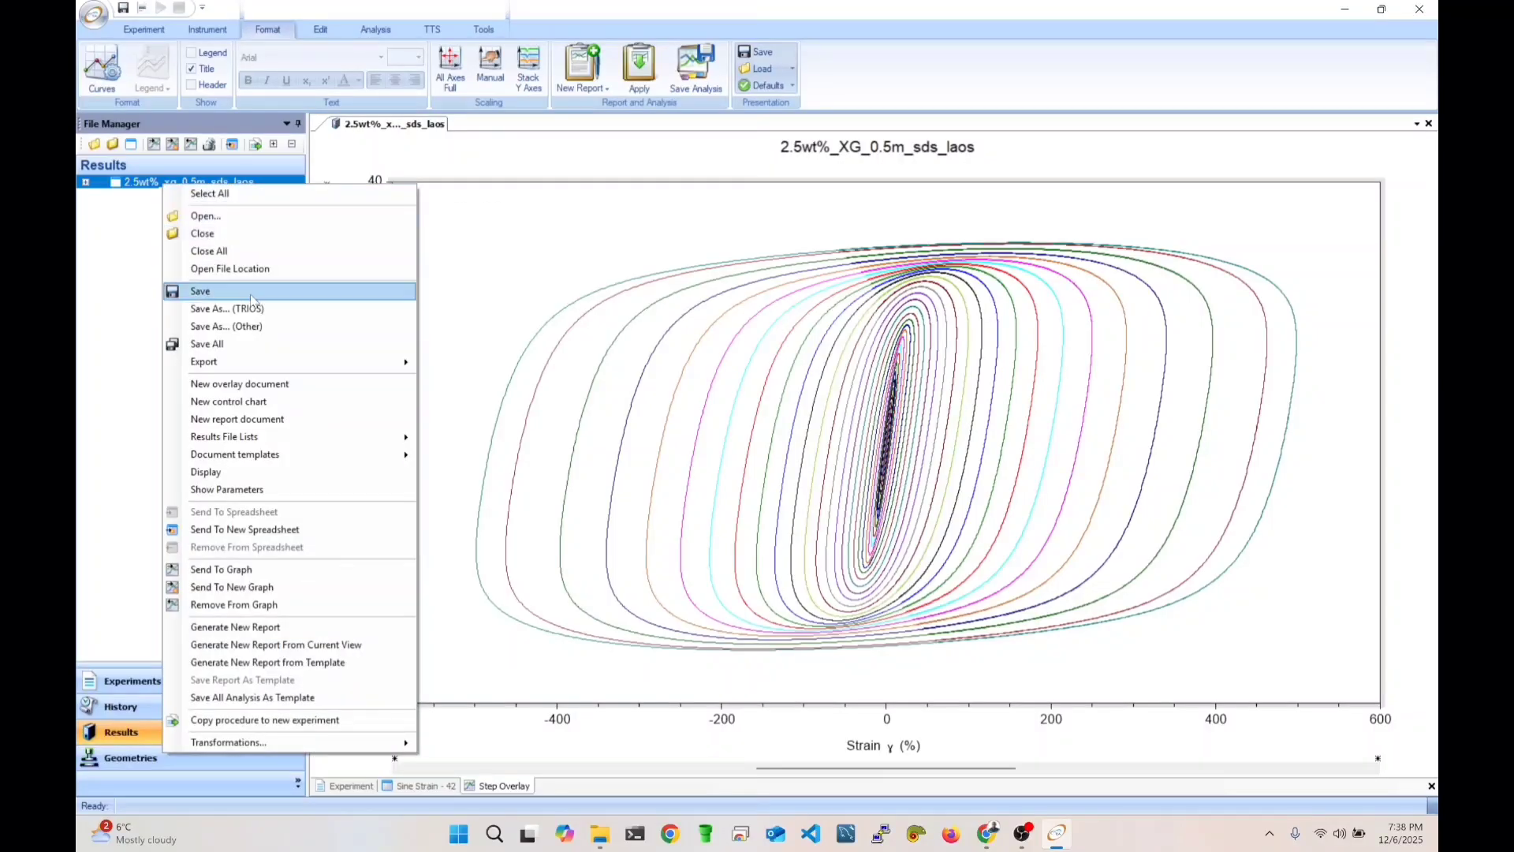
mouse_move(341, 365)
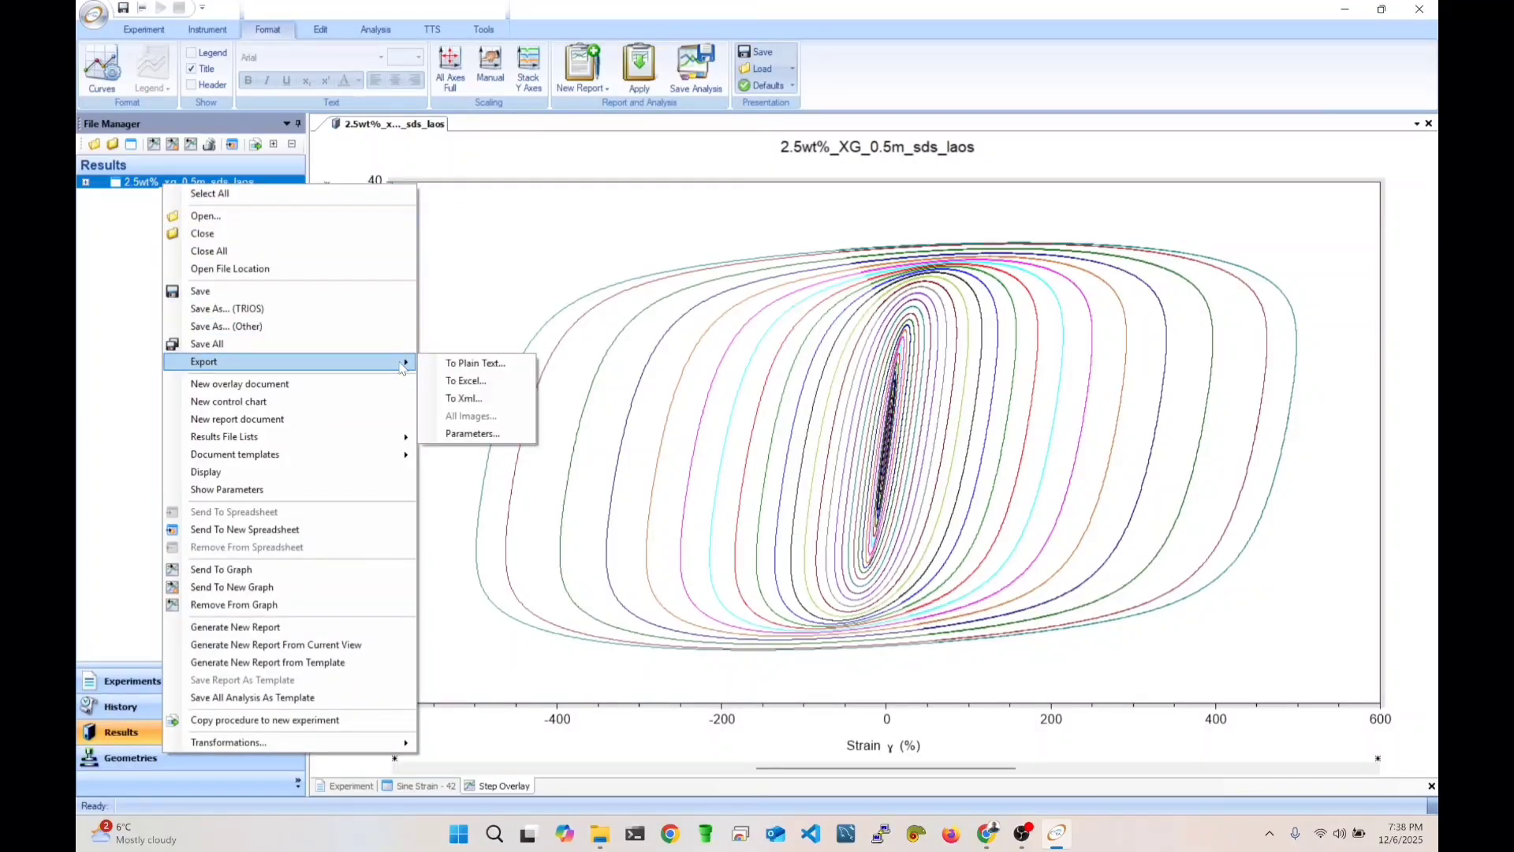
click(468, 382)
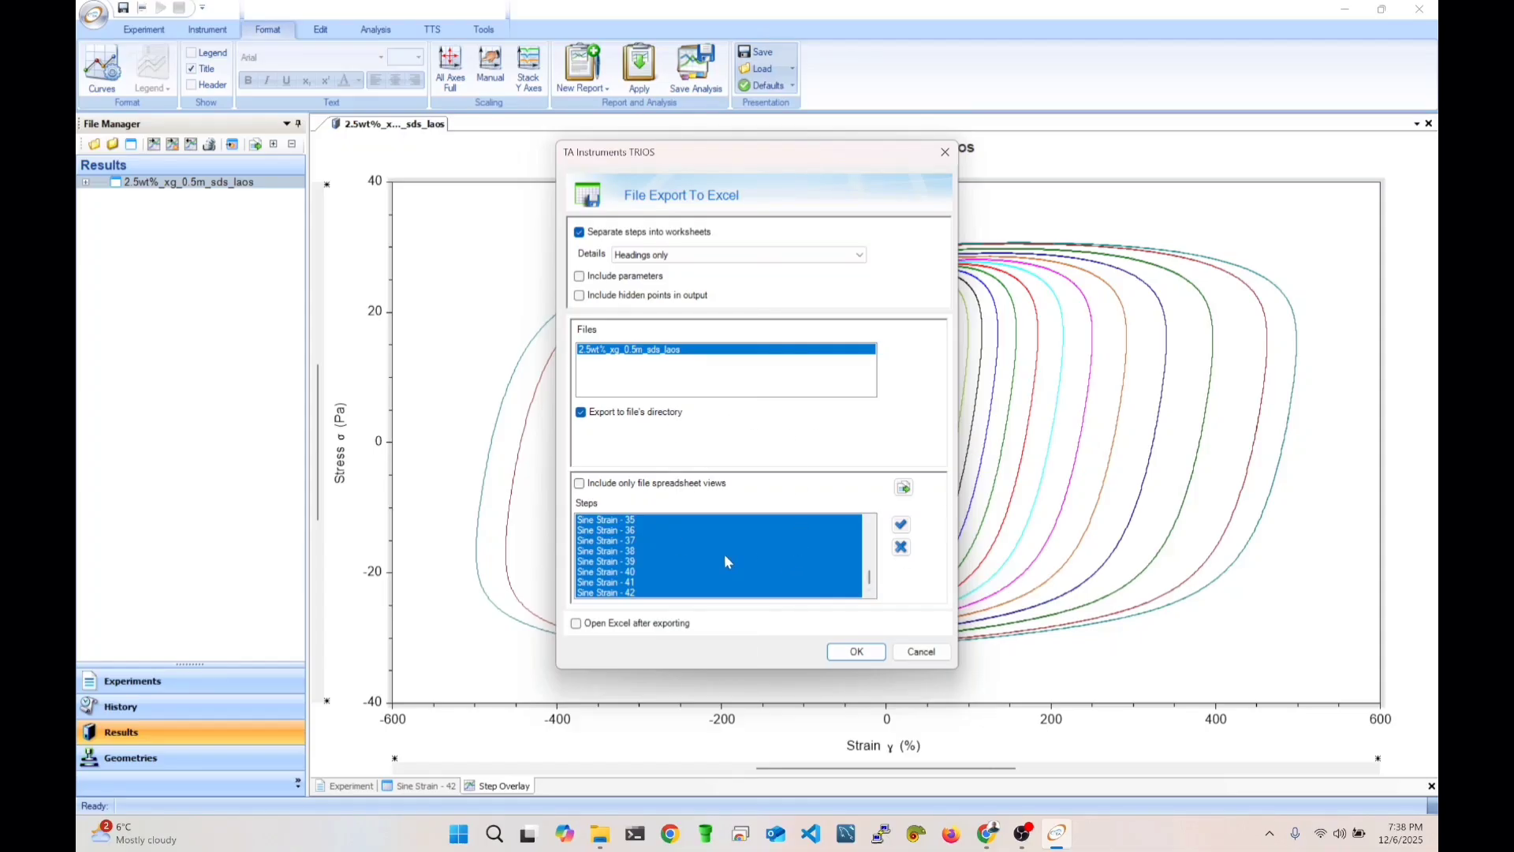
click(858, 653)
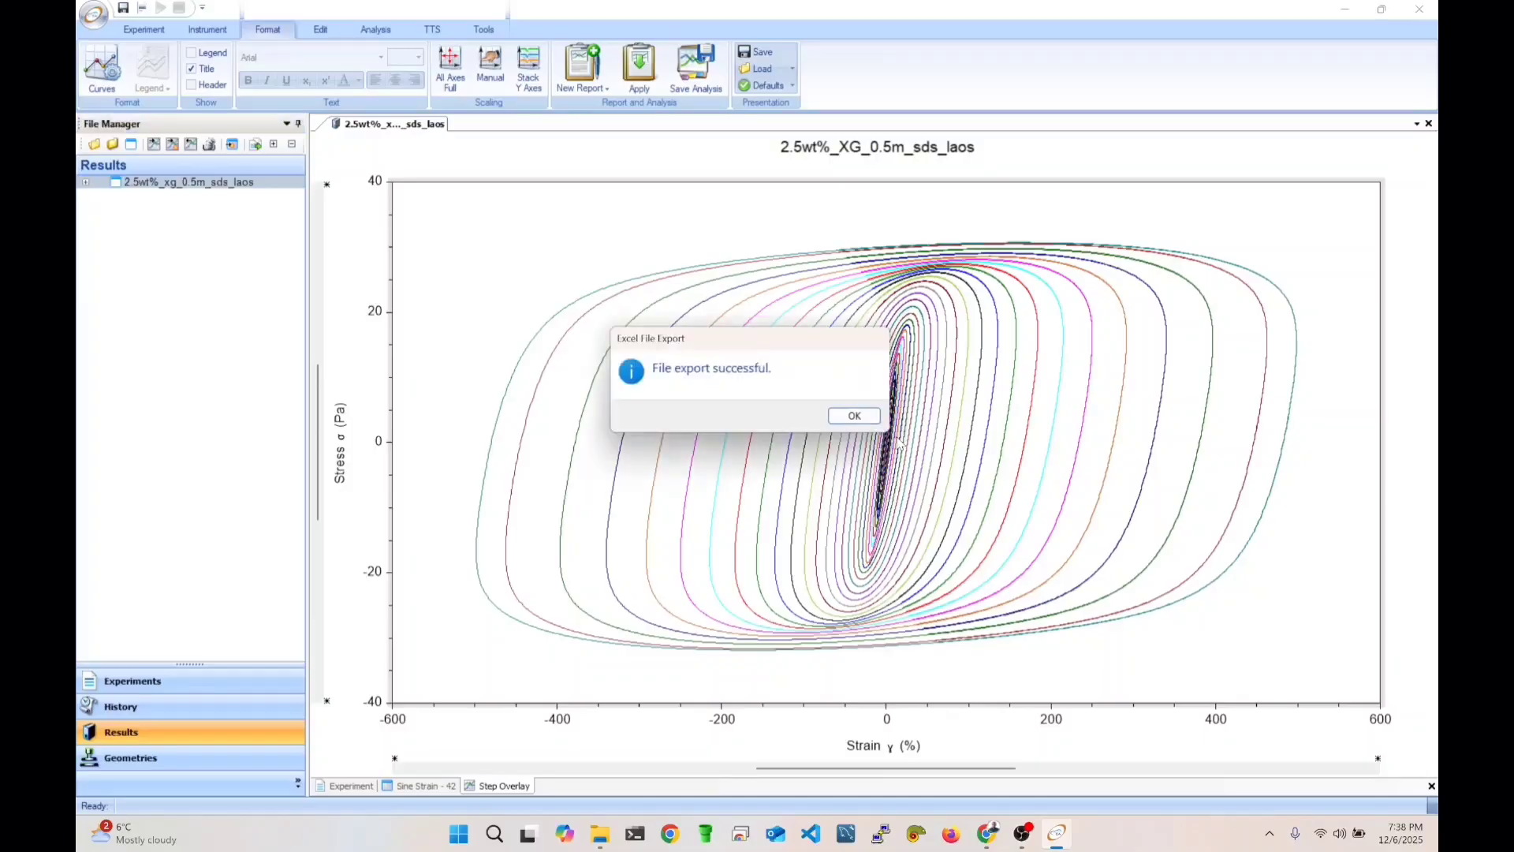
click(857, 416)
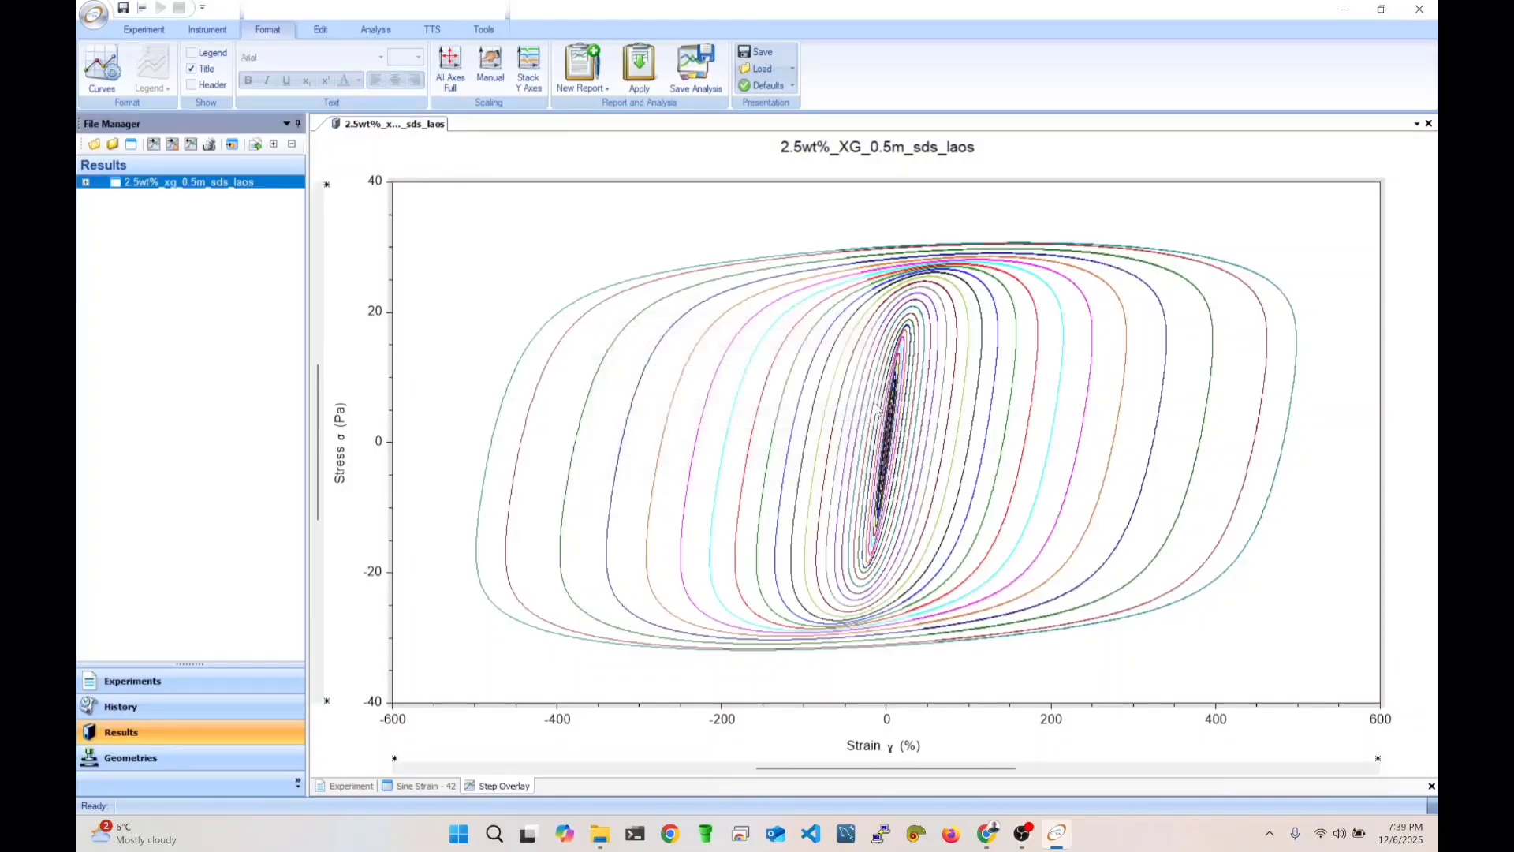
Return to the How-To-Demo folder, open the exported 2.5wt%_xg_0.5m_sds_laos.xls in Excel and close the document recovery list.
click(1348, 12)
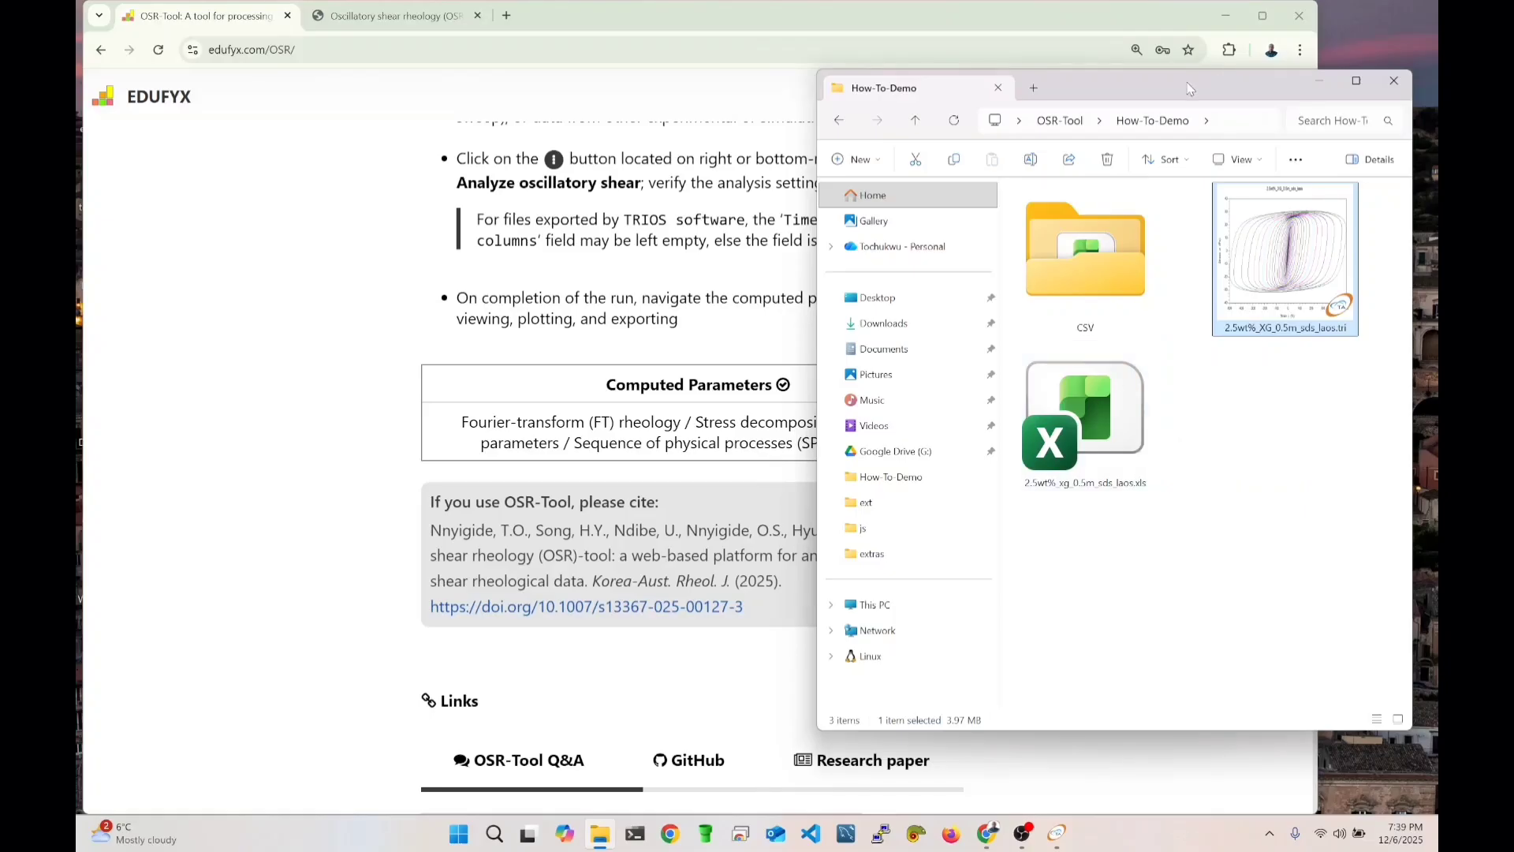
drag(1171, 83, 1262, 123)
drag(1321, 79, 1000, 117)
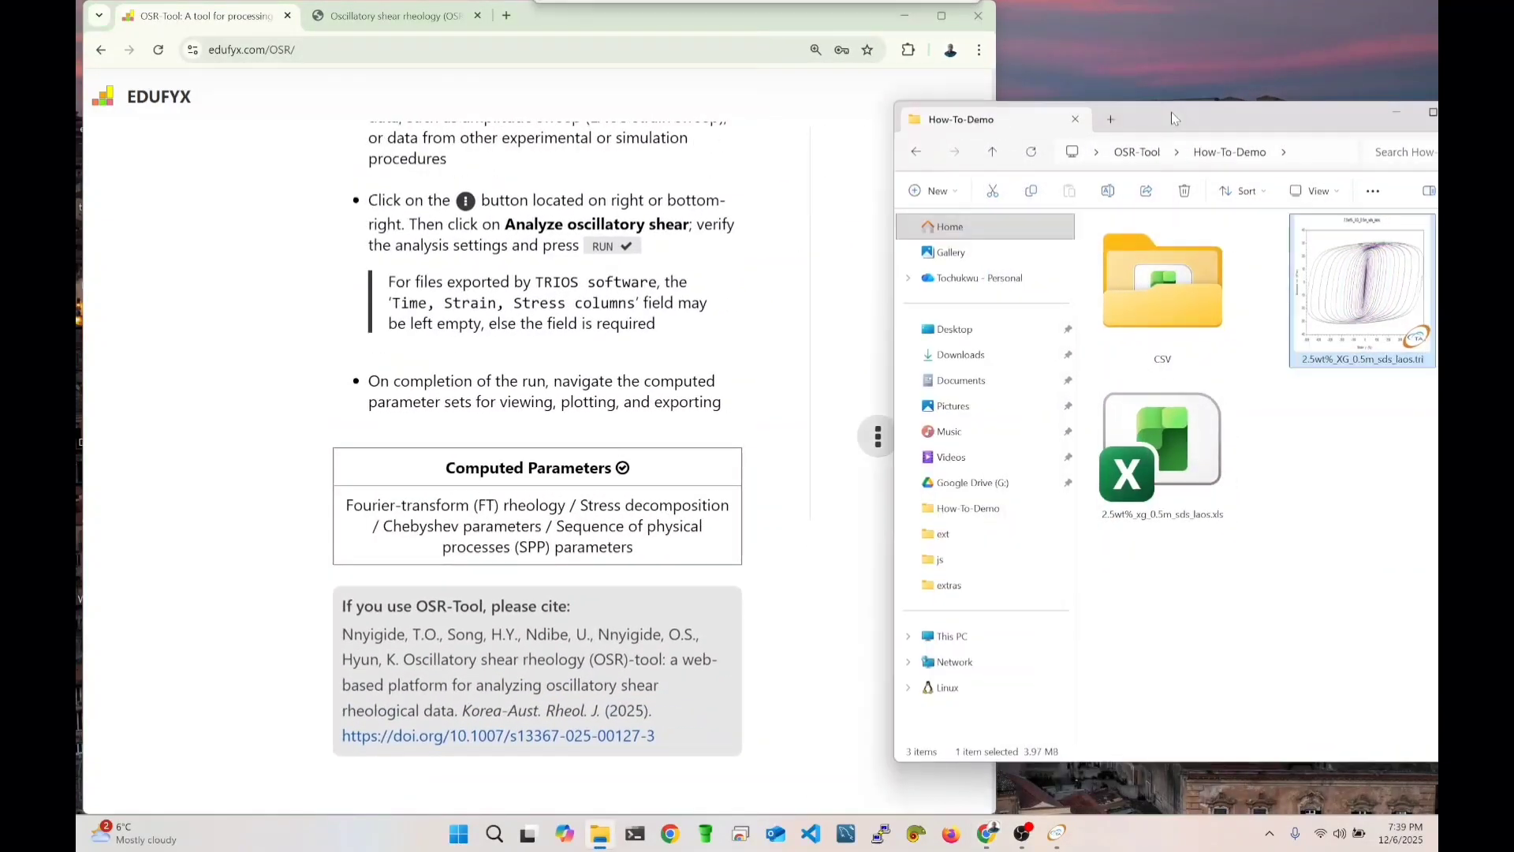
double_click(1166, 447)
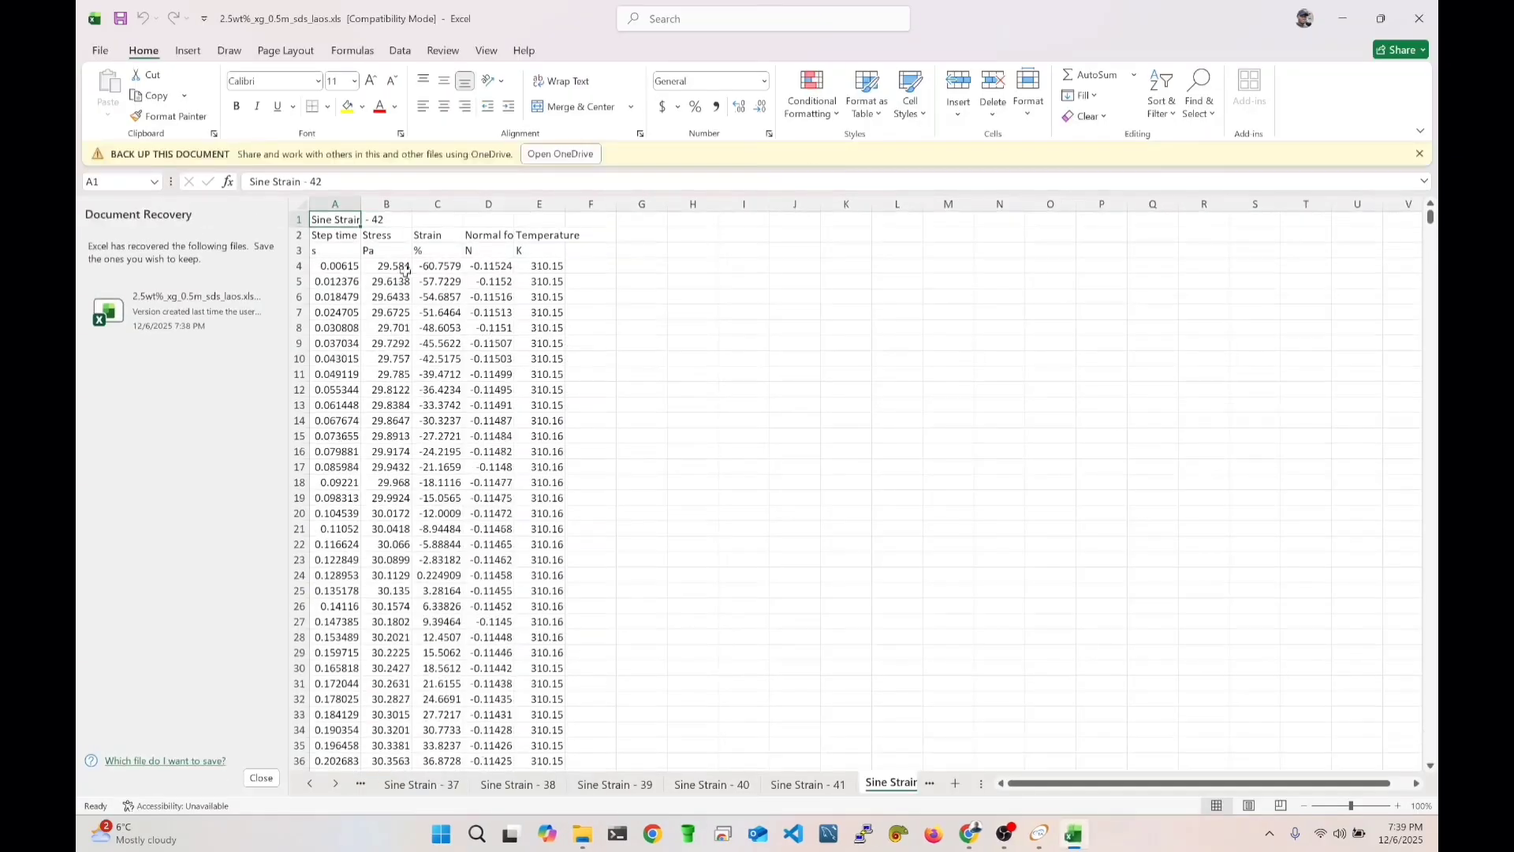
click(264, 776)
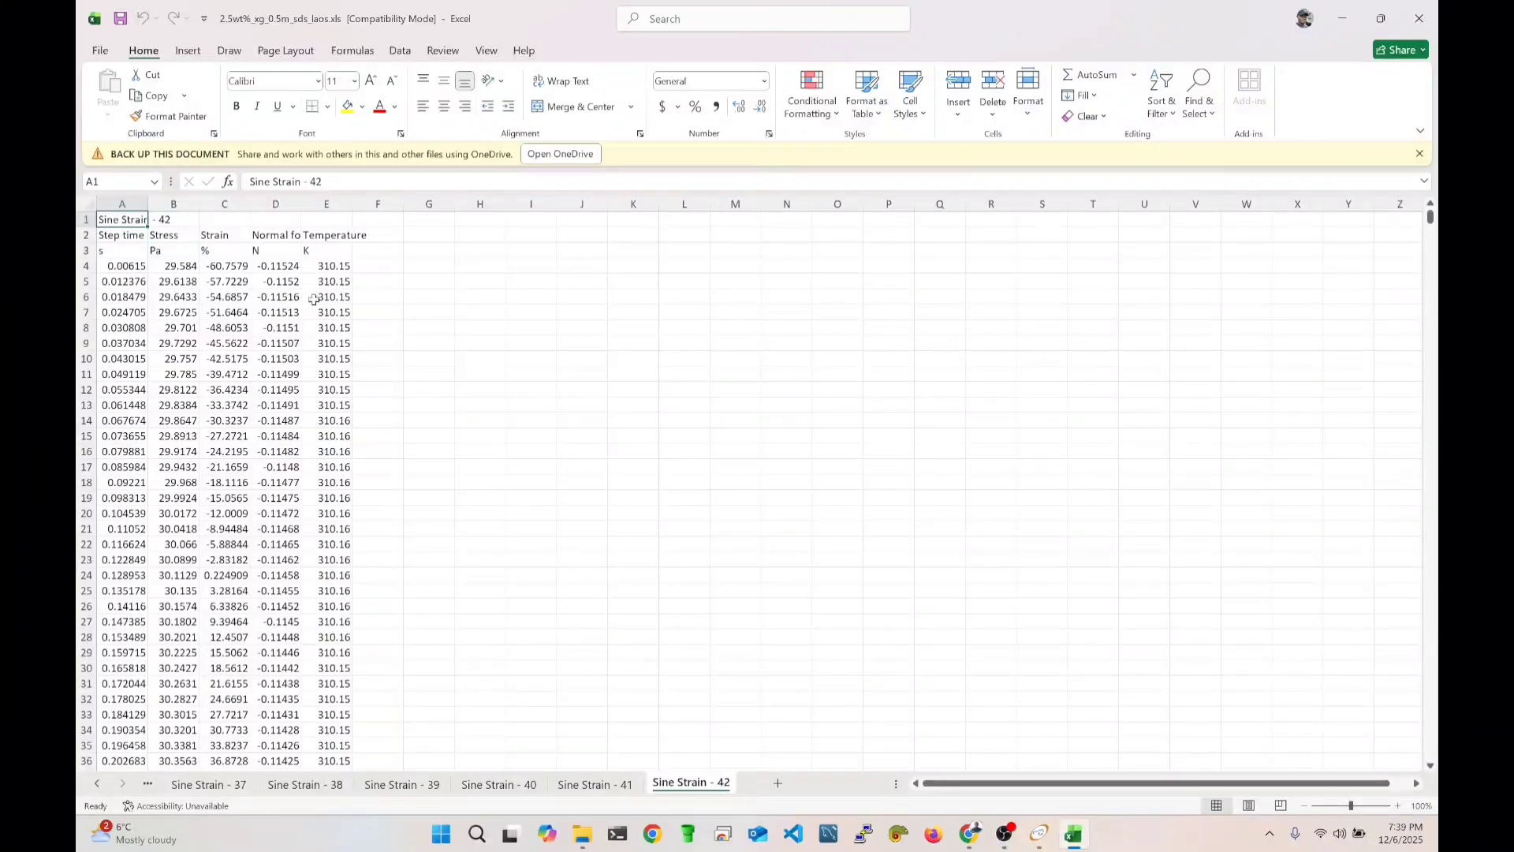
View the worksheets Sine Strain - 41 down through Sine Strain - 38.
click(587, 784)
click(490, 785)
click(404, 785)
click(294, 783)
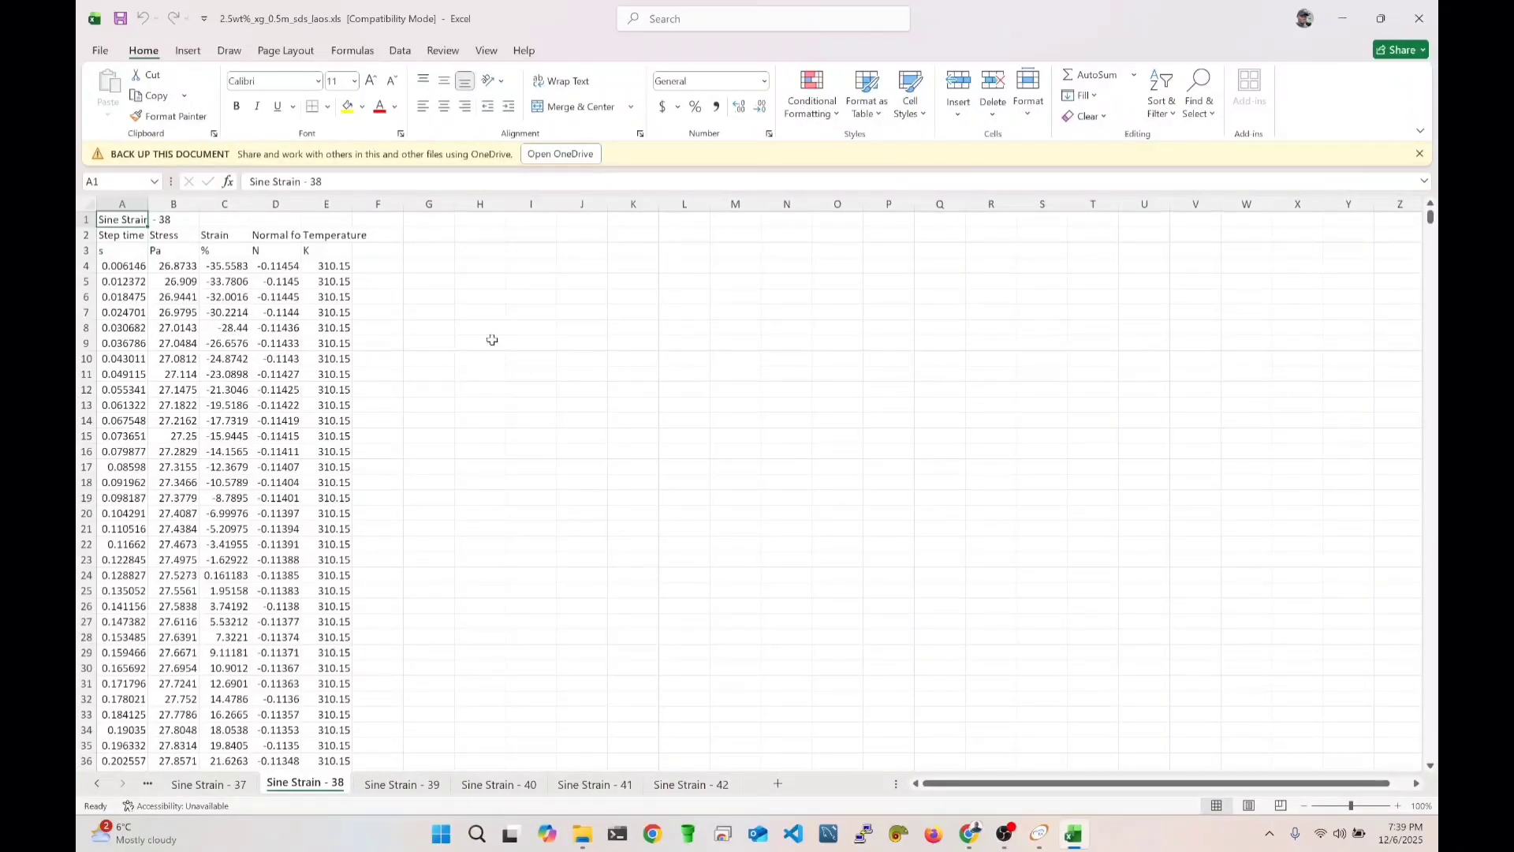
Examine the positions of the step time, strain and stress columns on Sine Strain - 38, ending on the Sine Strain - 39 worksheet.
click(224, 203)
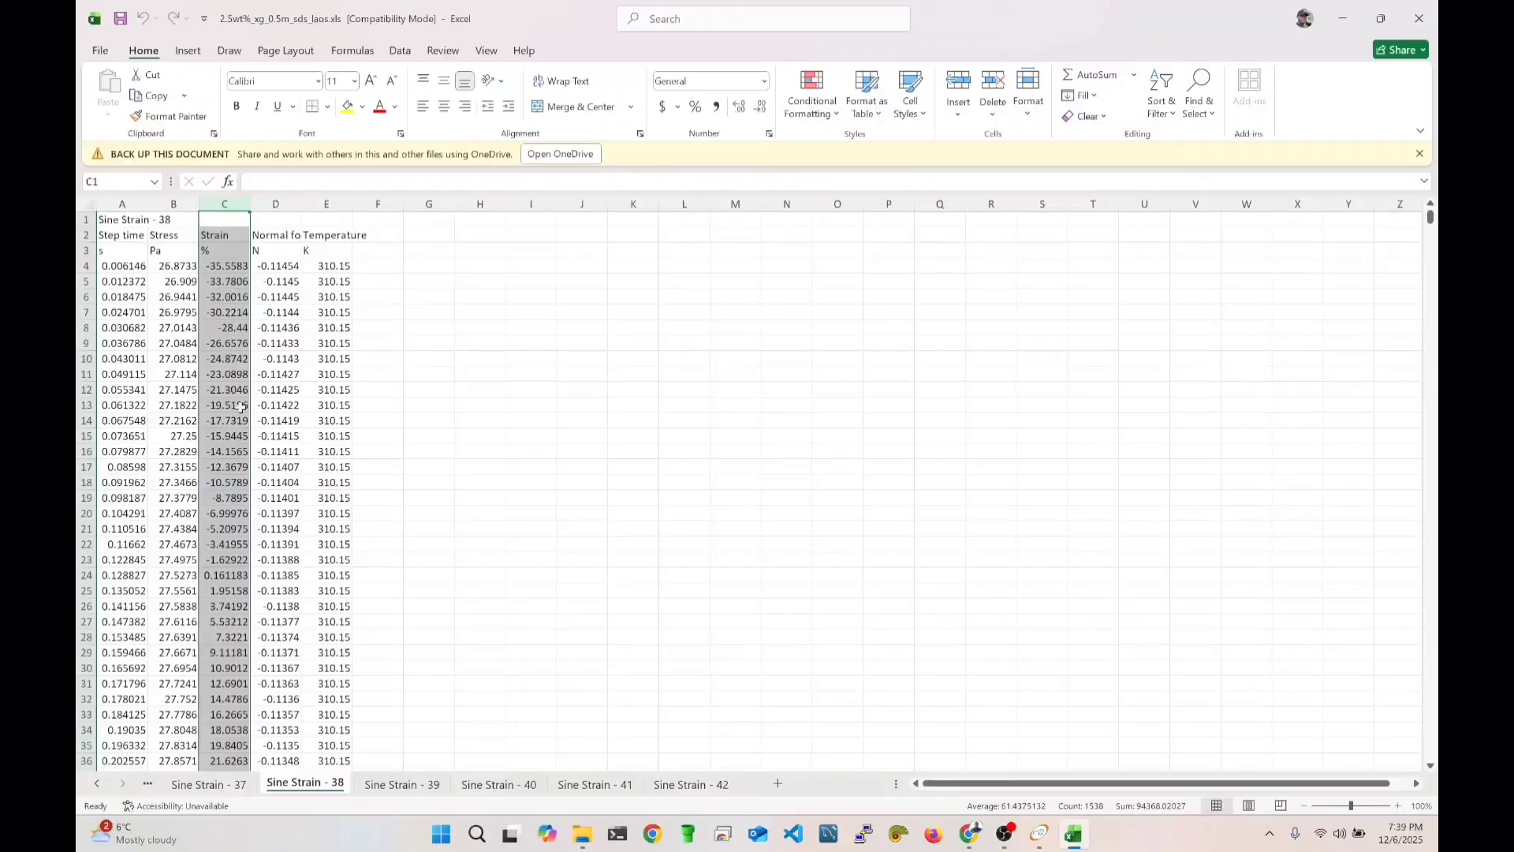
click(174, 203)
click(122, 204)
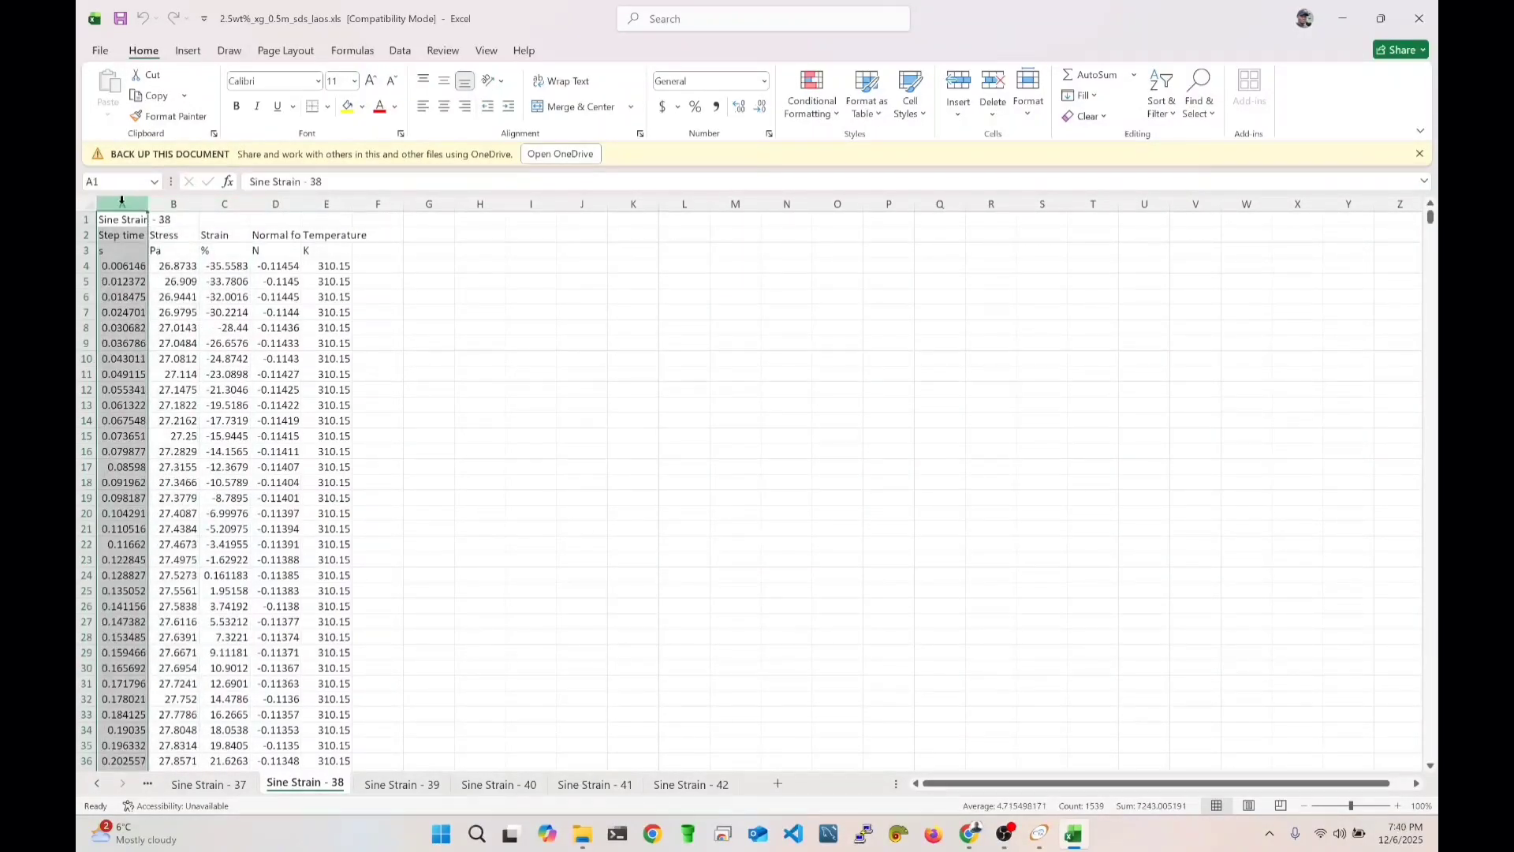
click(223, 204)
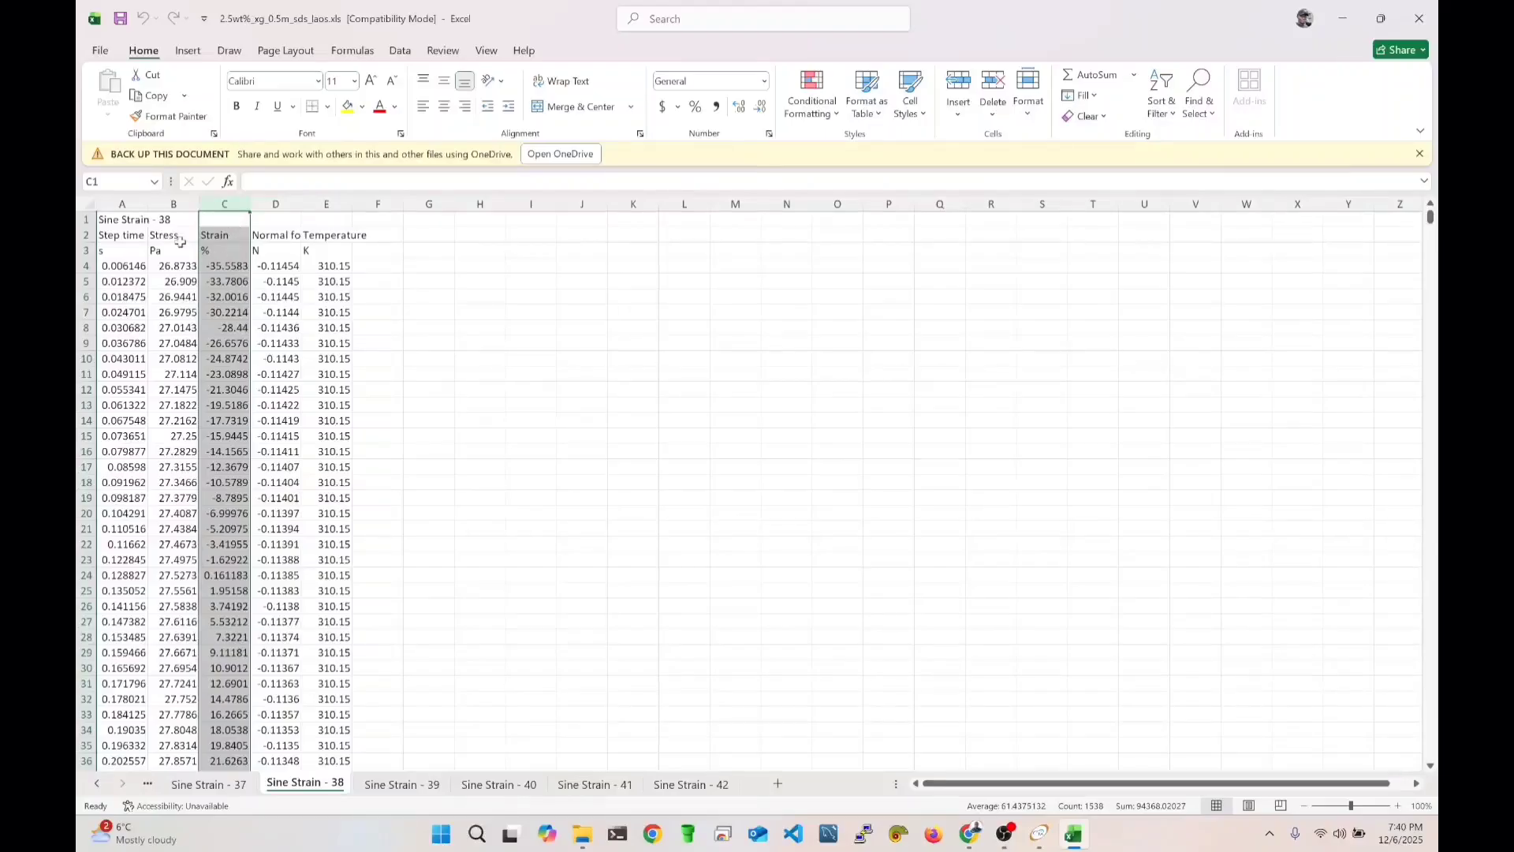
click(173, 203)
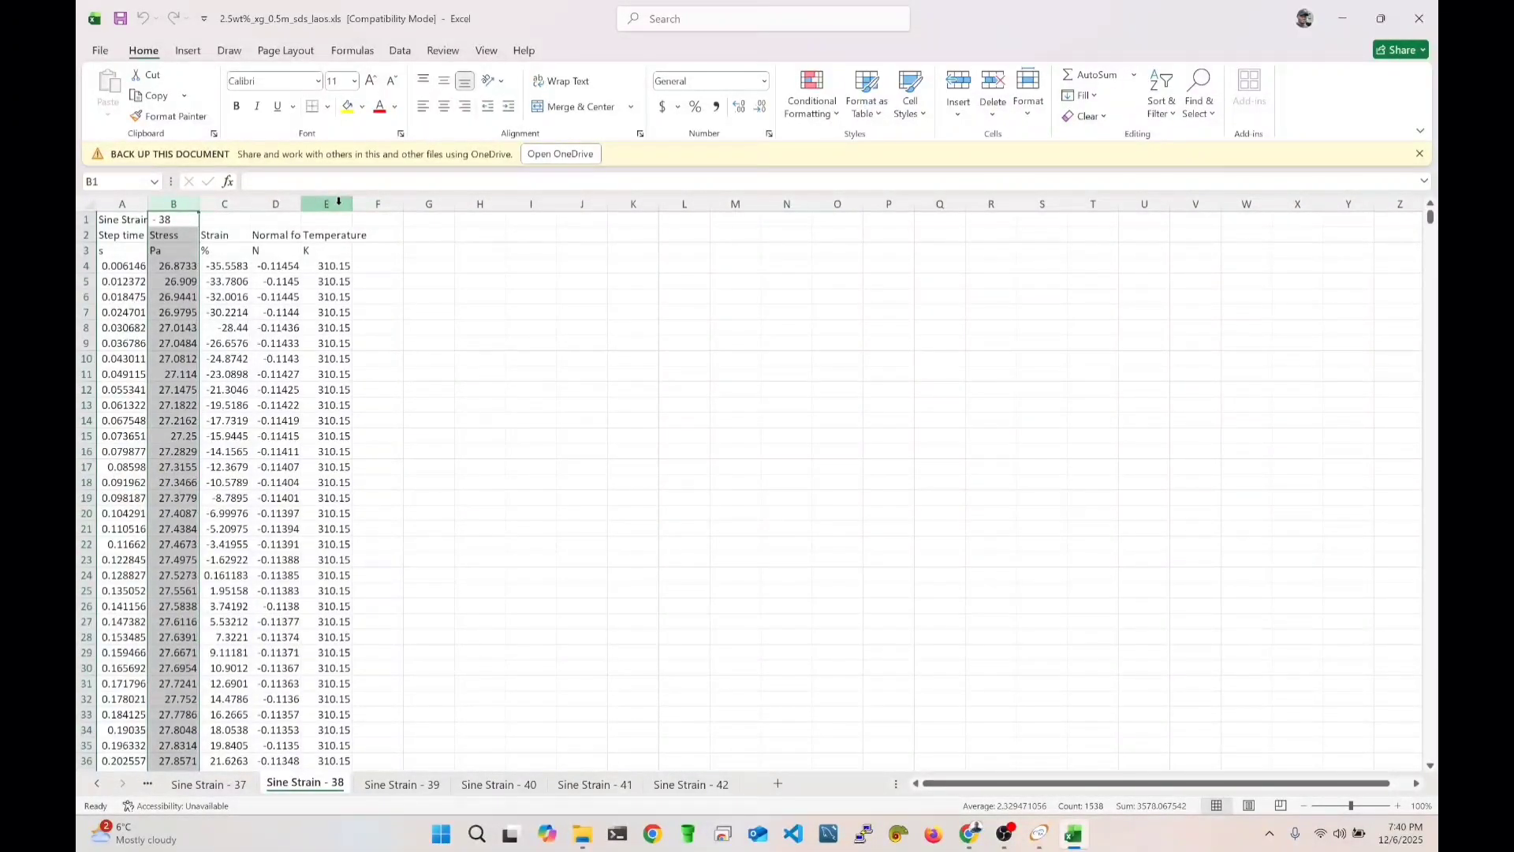
click(583, 482)
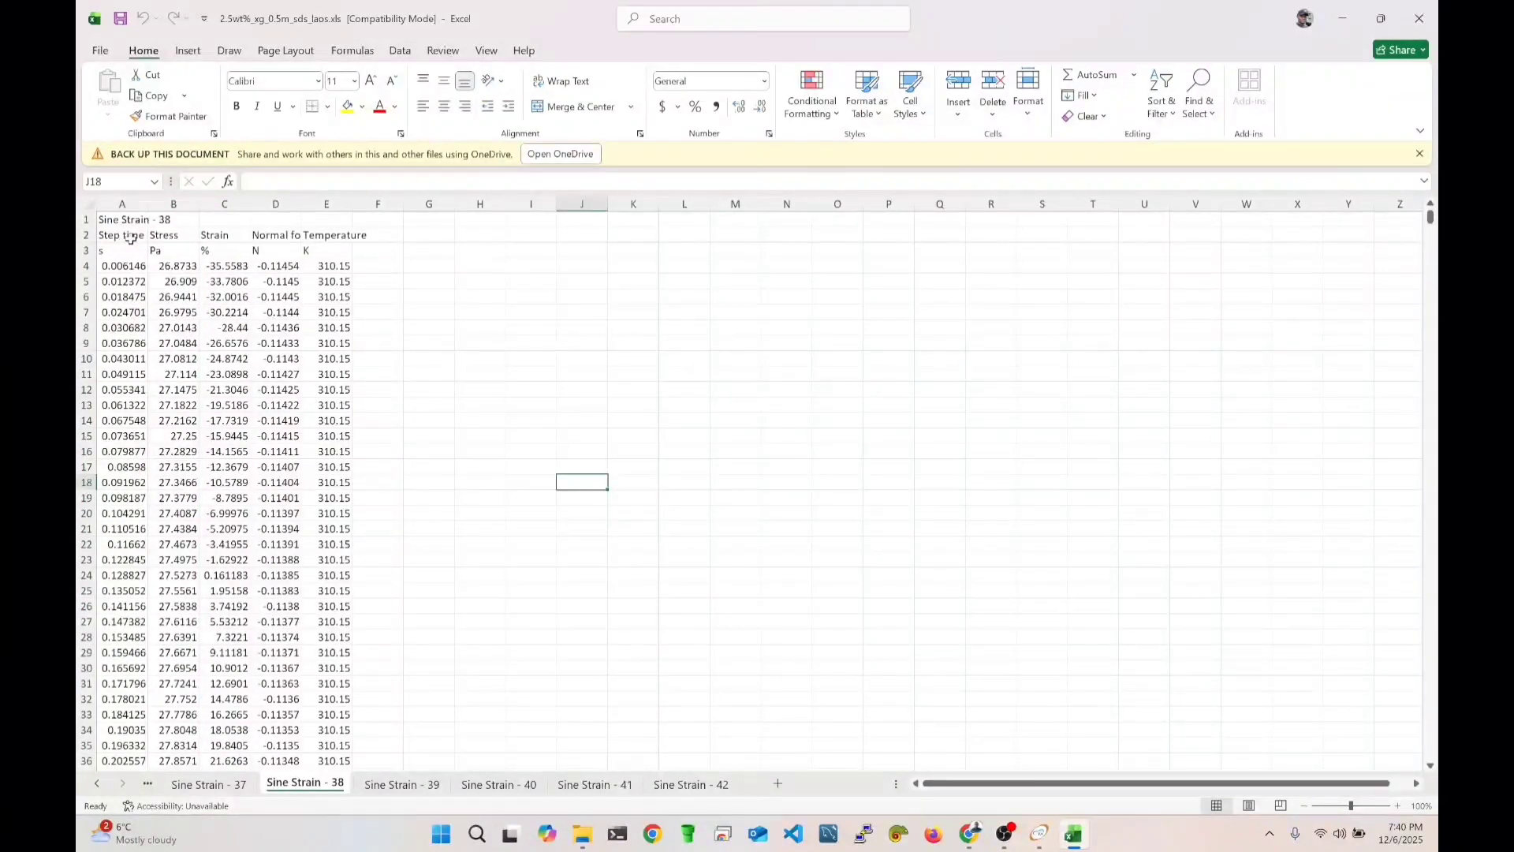
click(122, 203)
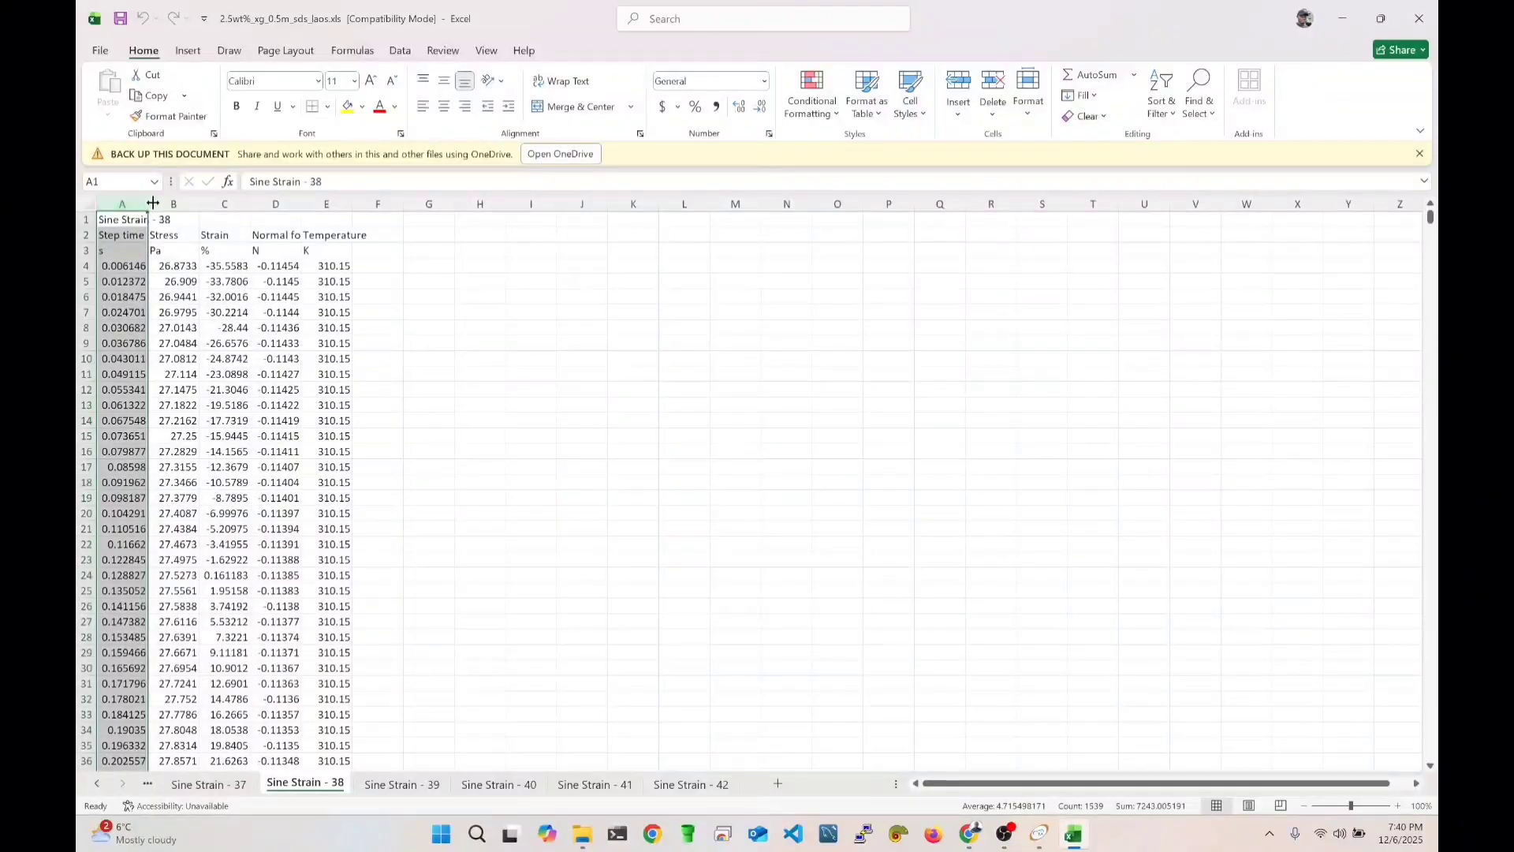
click(213, 204)
click(169, 203)
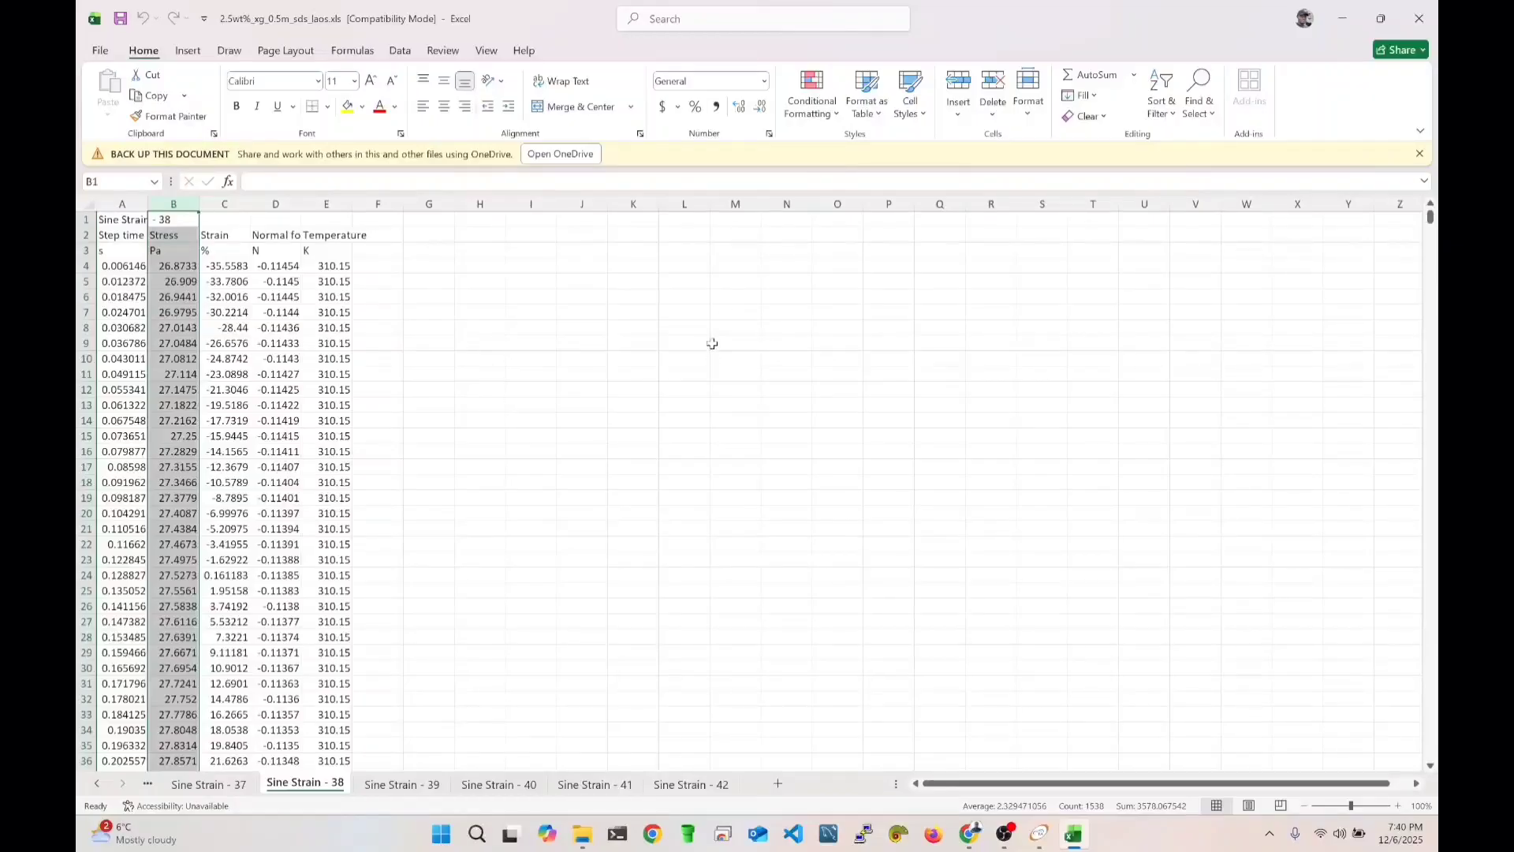
key(ctrl+Page_Down)
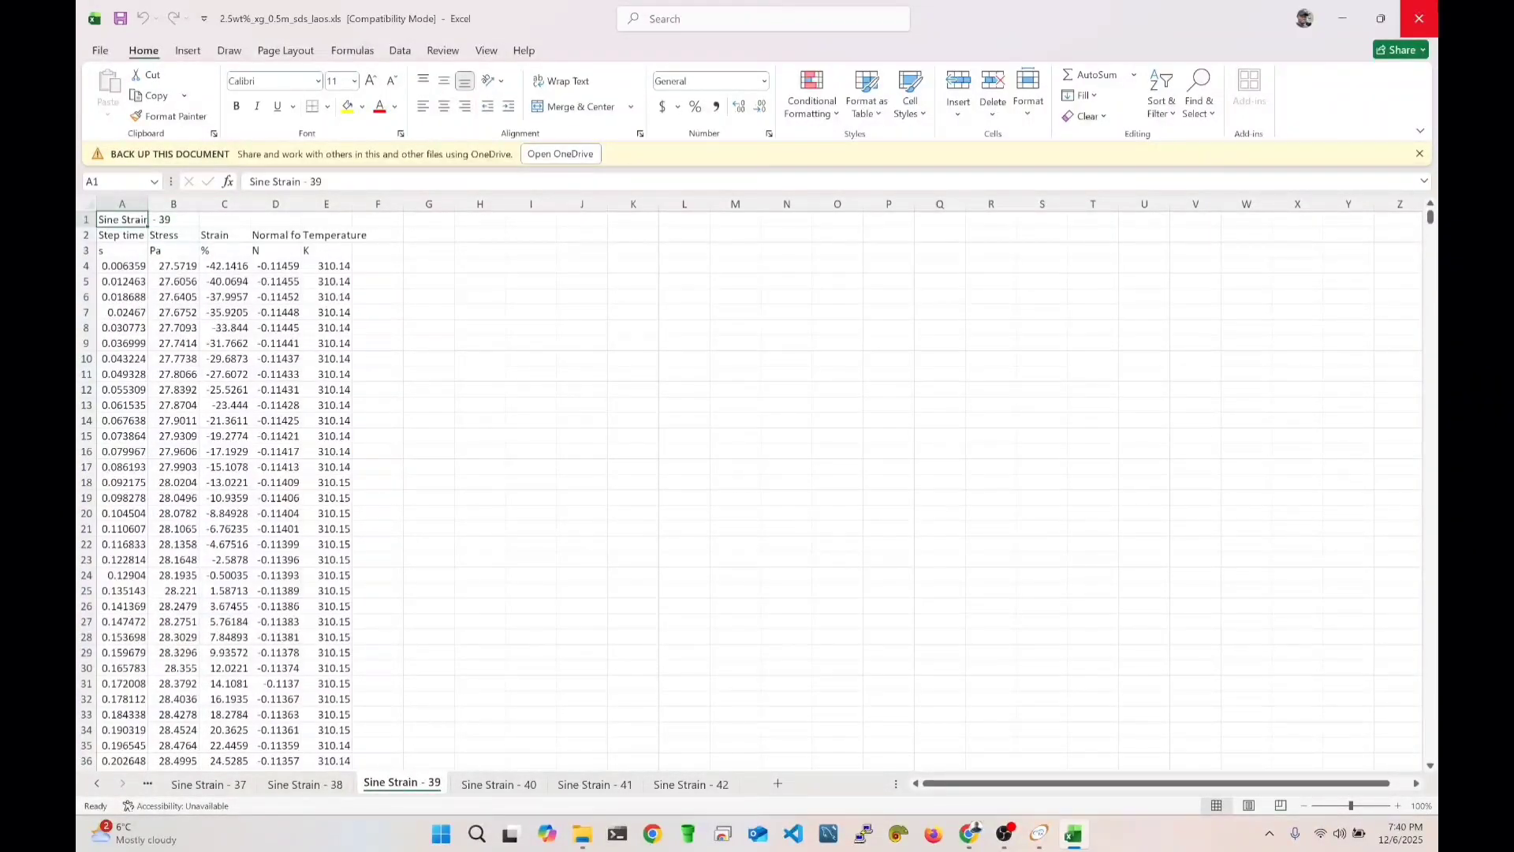
Close the workbook and load 2.5wt%_xg_0.5m_sds_laos.xls from the How-To-Demo folder into OSR-Tool.
click(1417, 17)
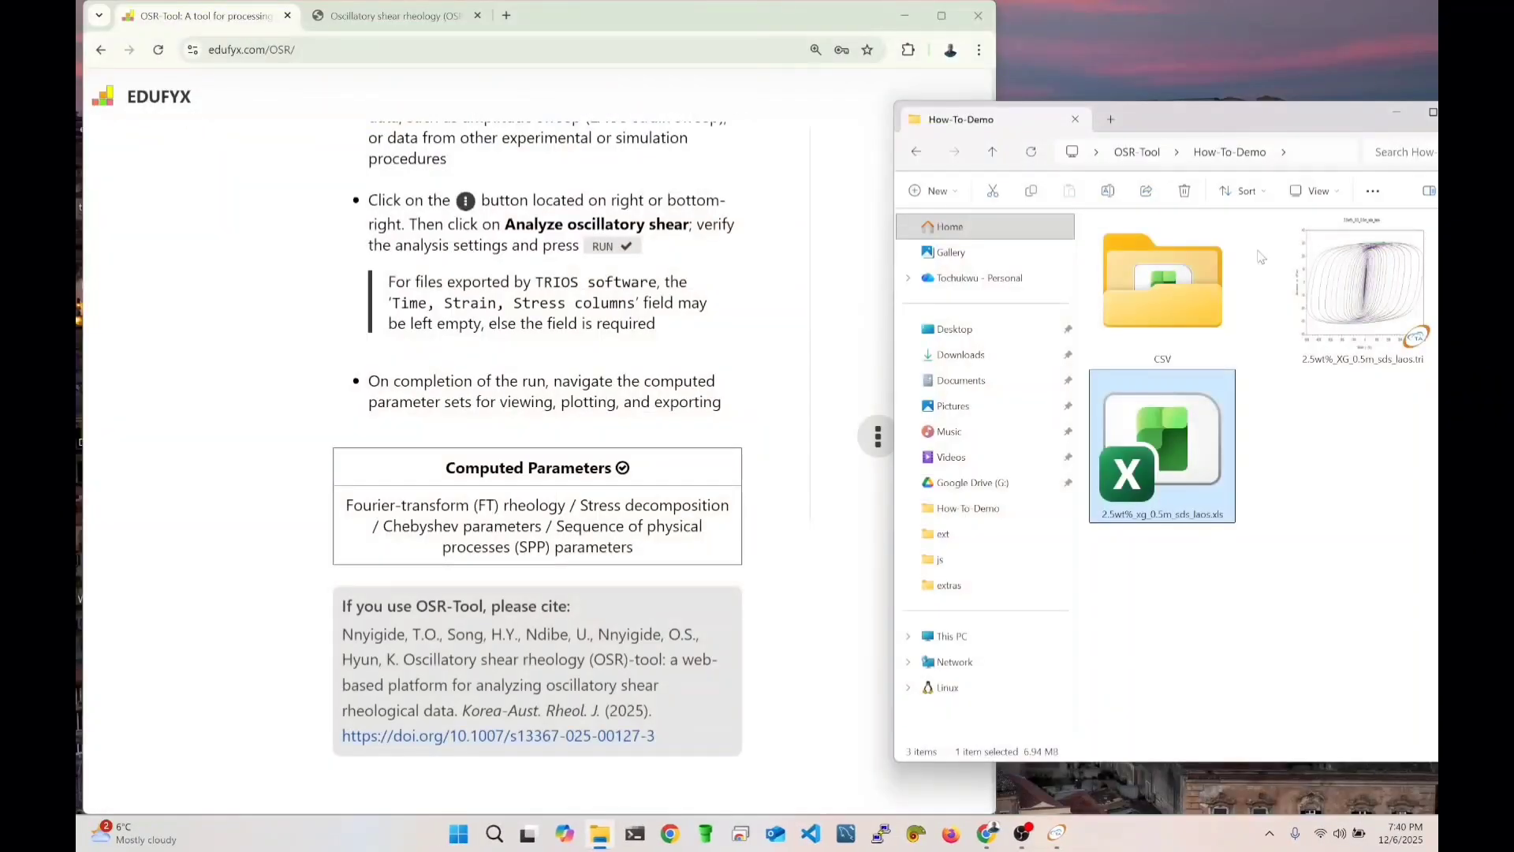
scroll(447, 477, up, 4)
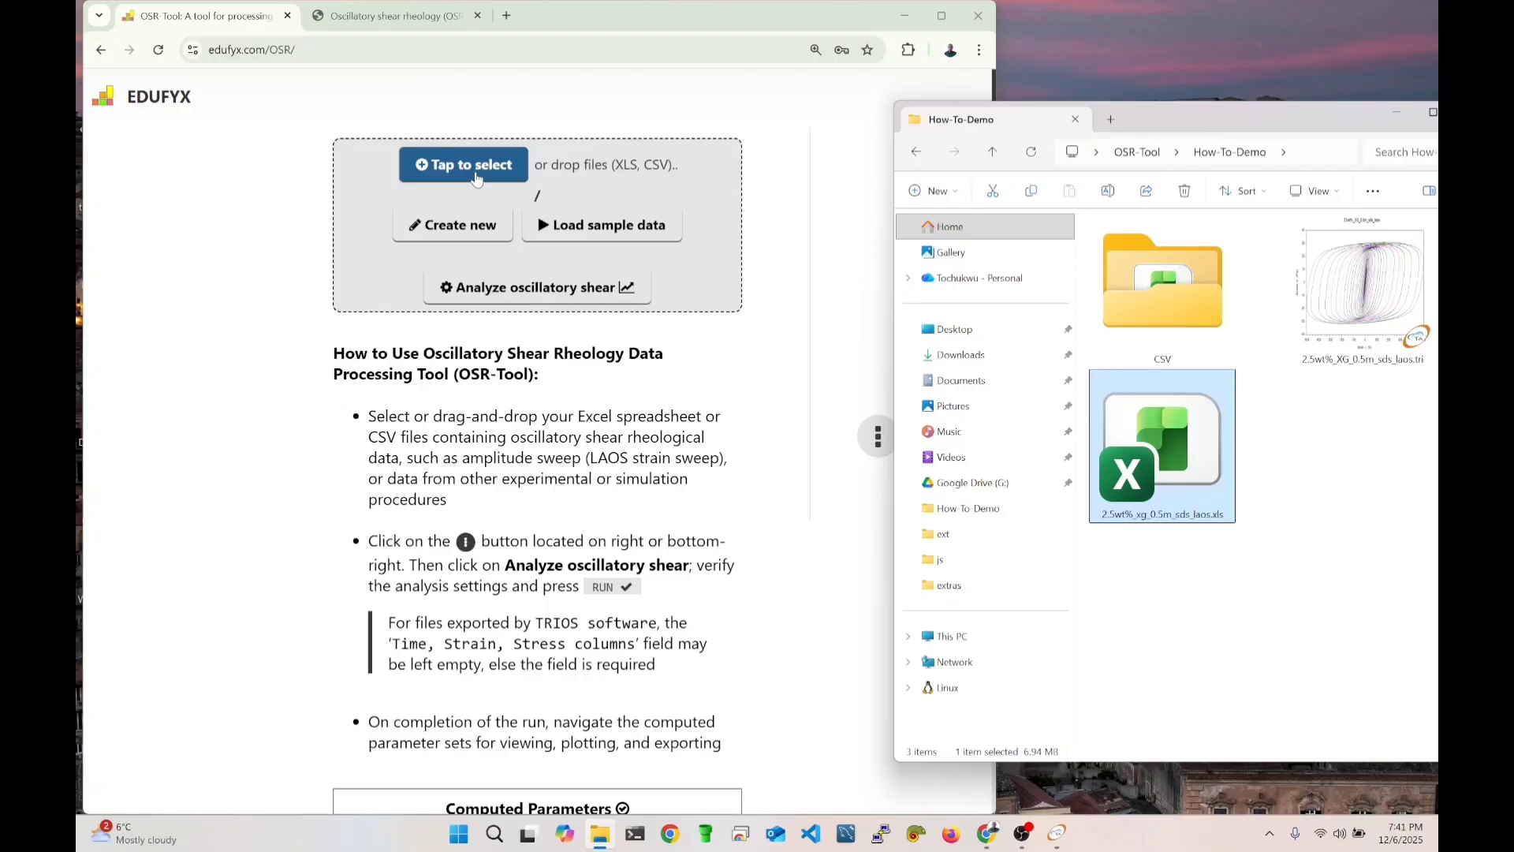
drag(1167, 461, 615, 204)
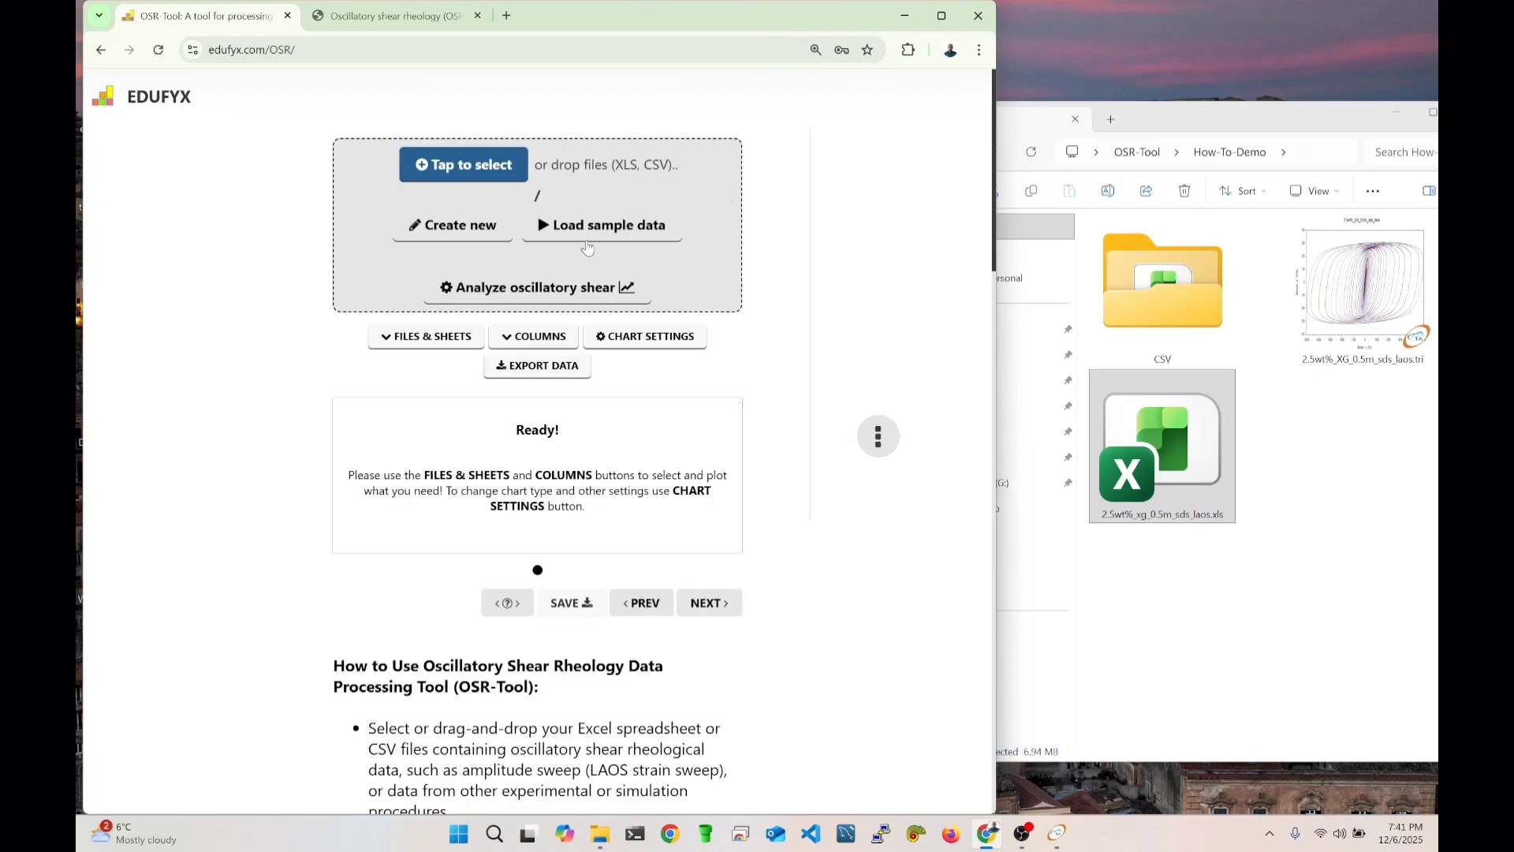
Open the file and sheet selection and check which files are available as the current file.
click(440, 338)
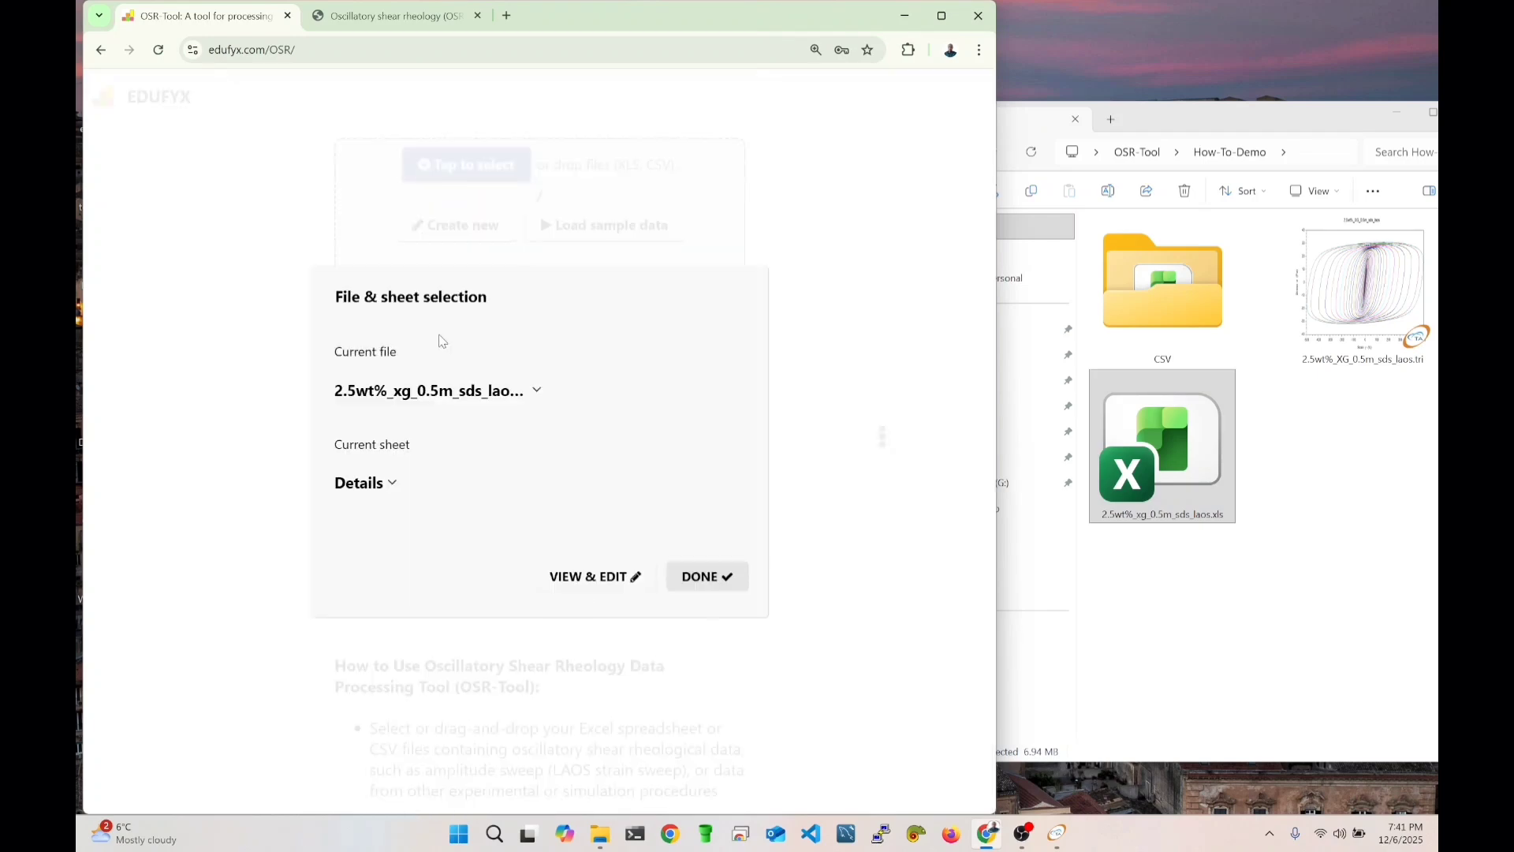
click(418, 391)
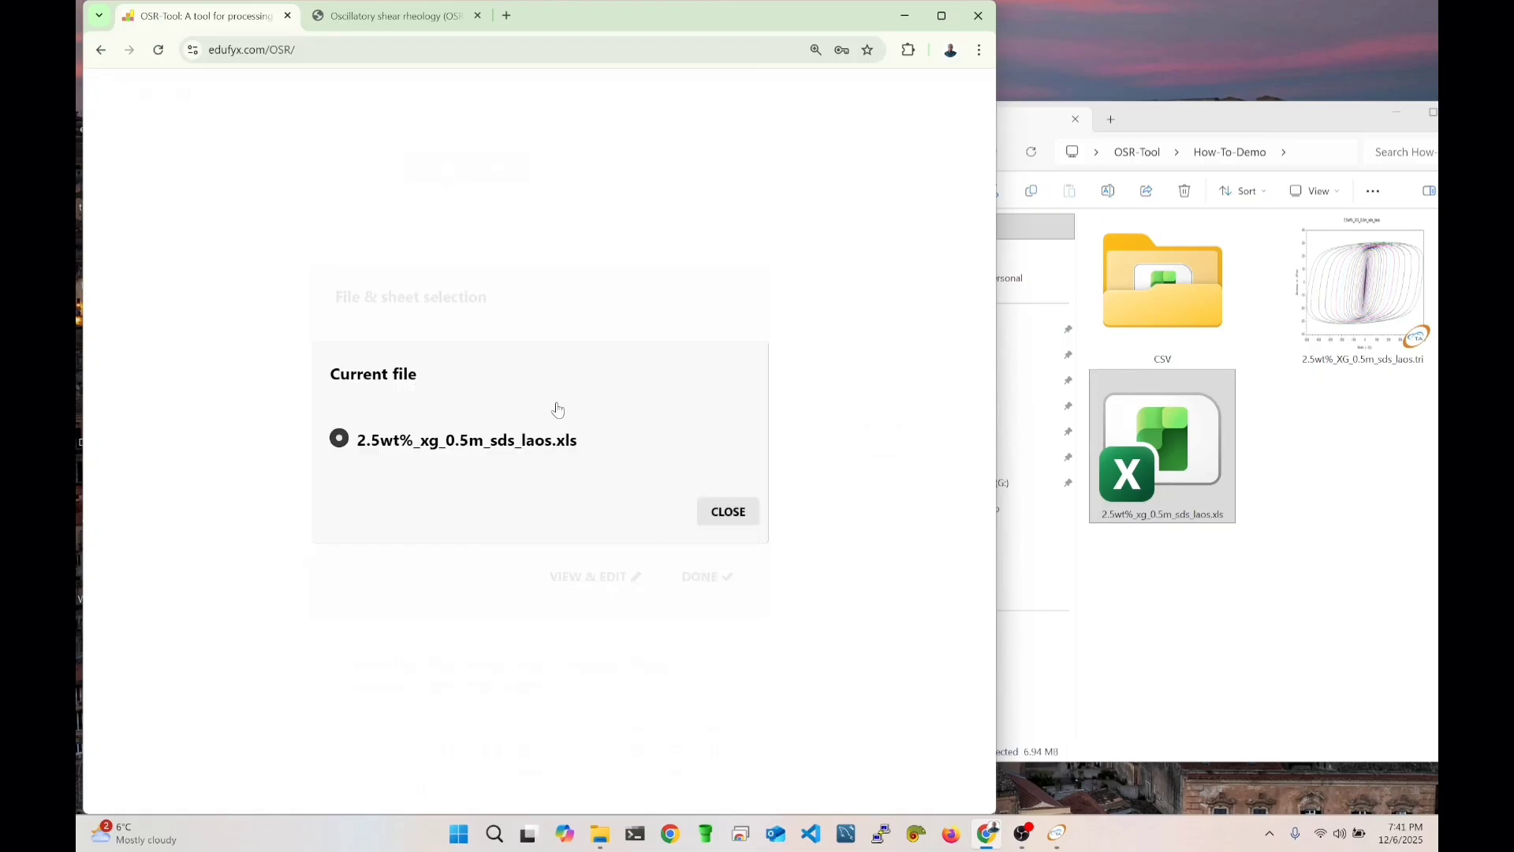
click(728, 512)
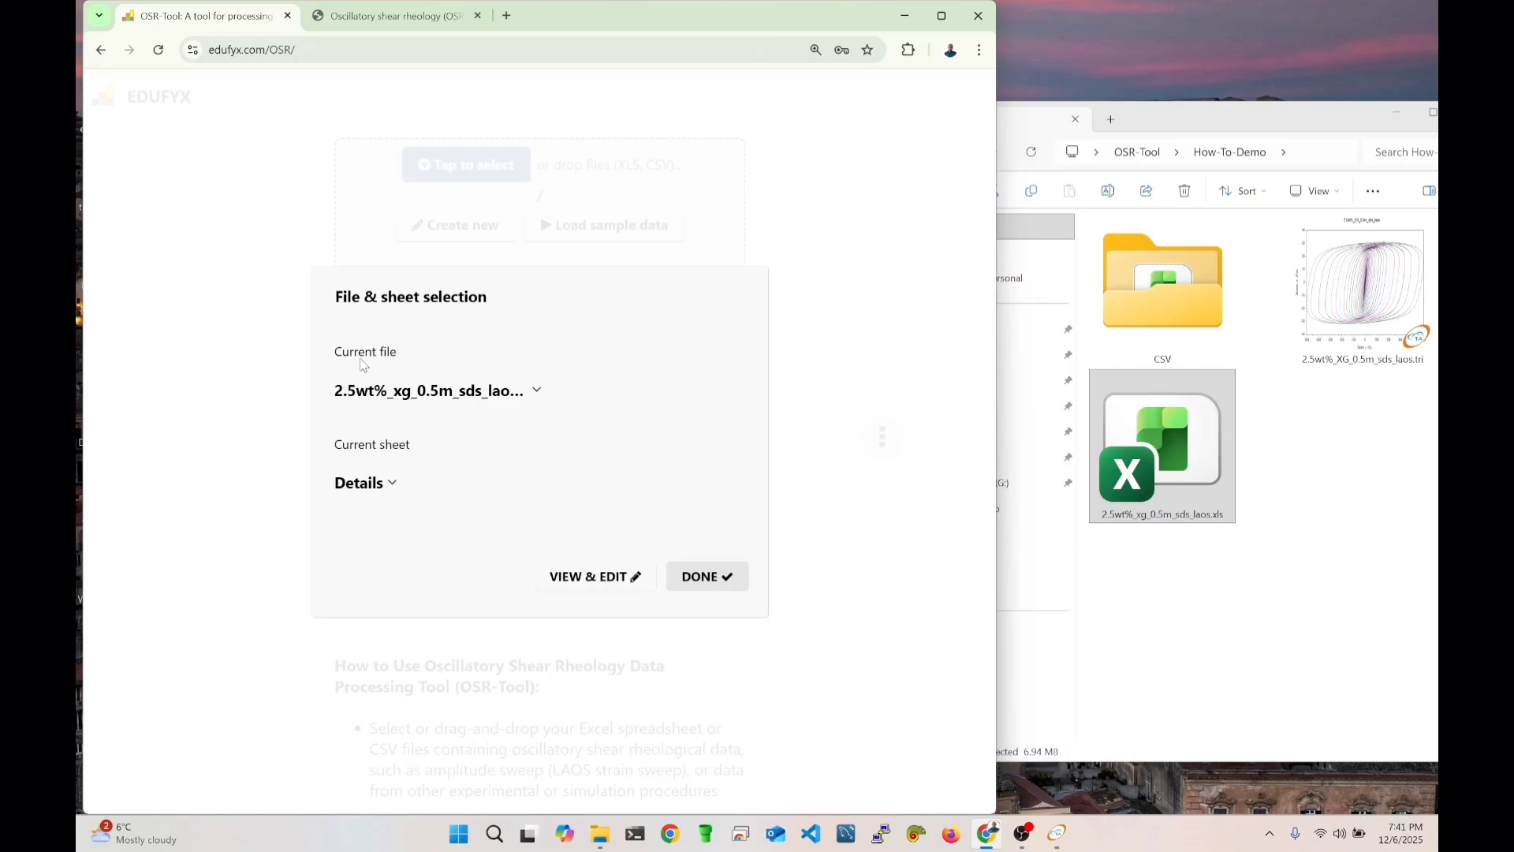
Look through the workbook's sheet list and set Sine Strain - 1 as the current sheet.
click(374, 488)
scroll(417, 424, down, 15)
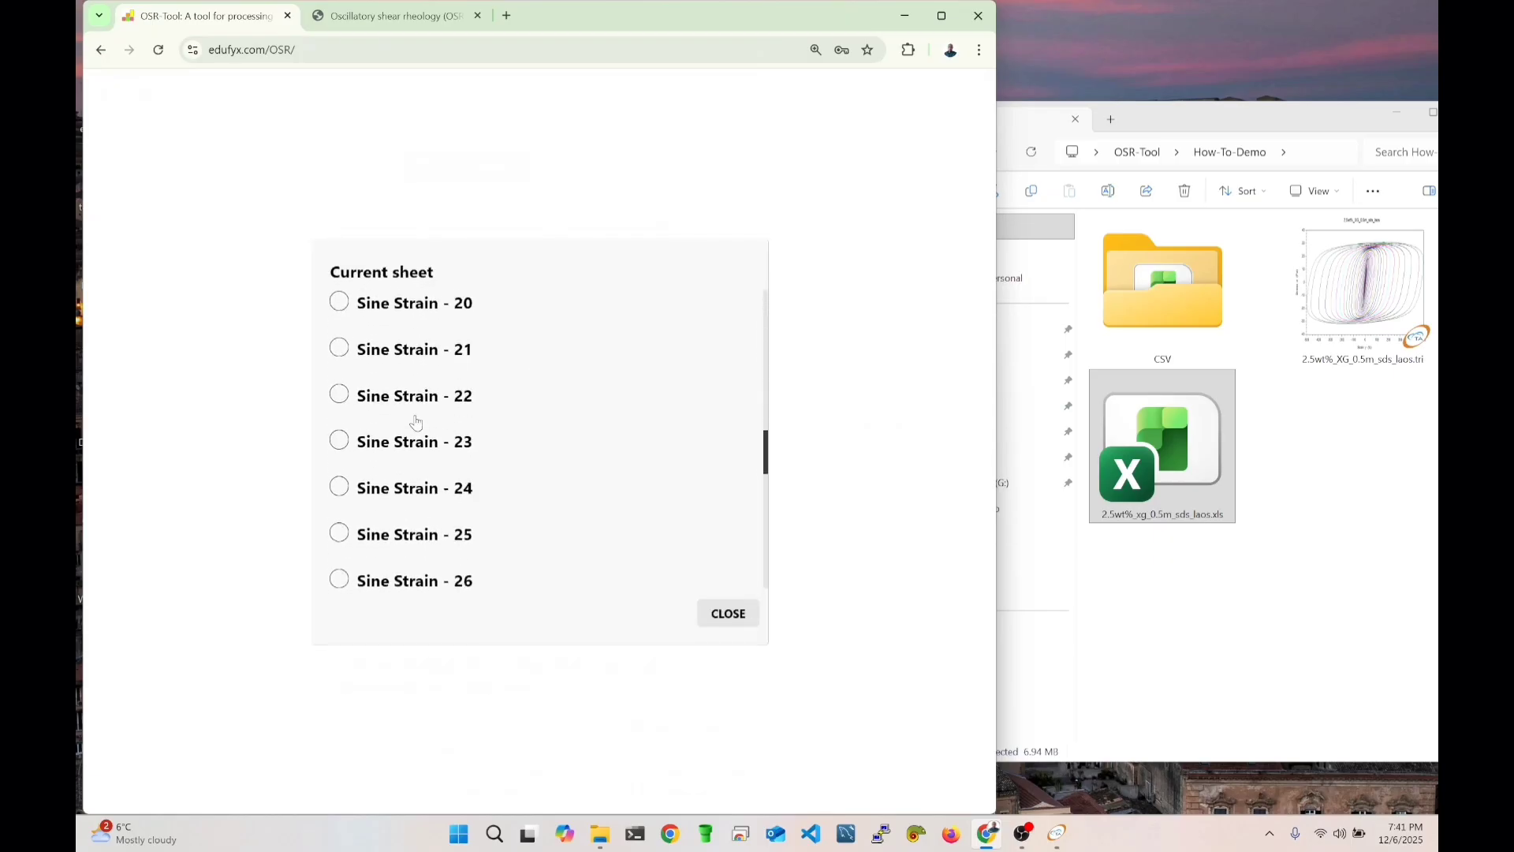
scroll(417, 423, up, 15)
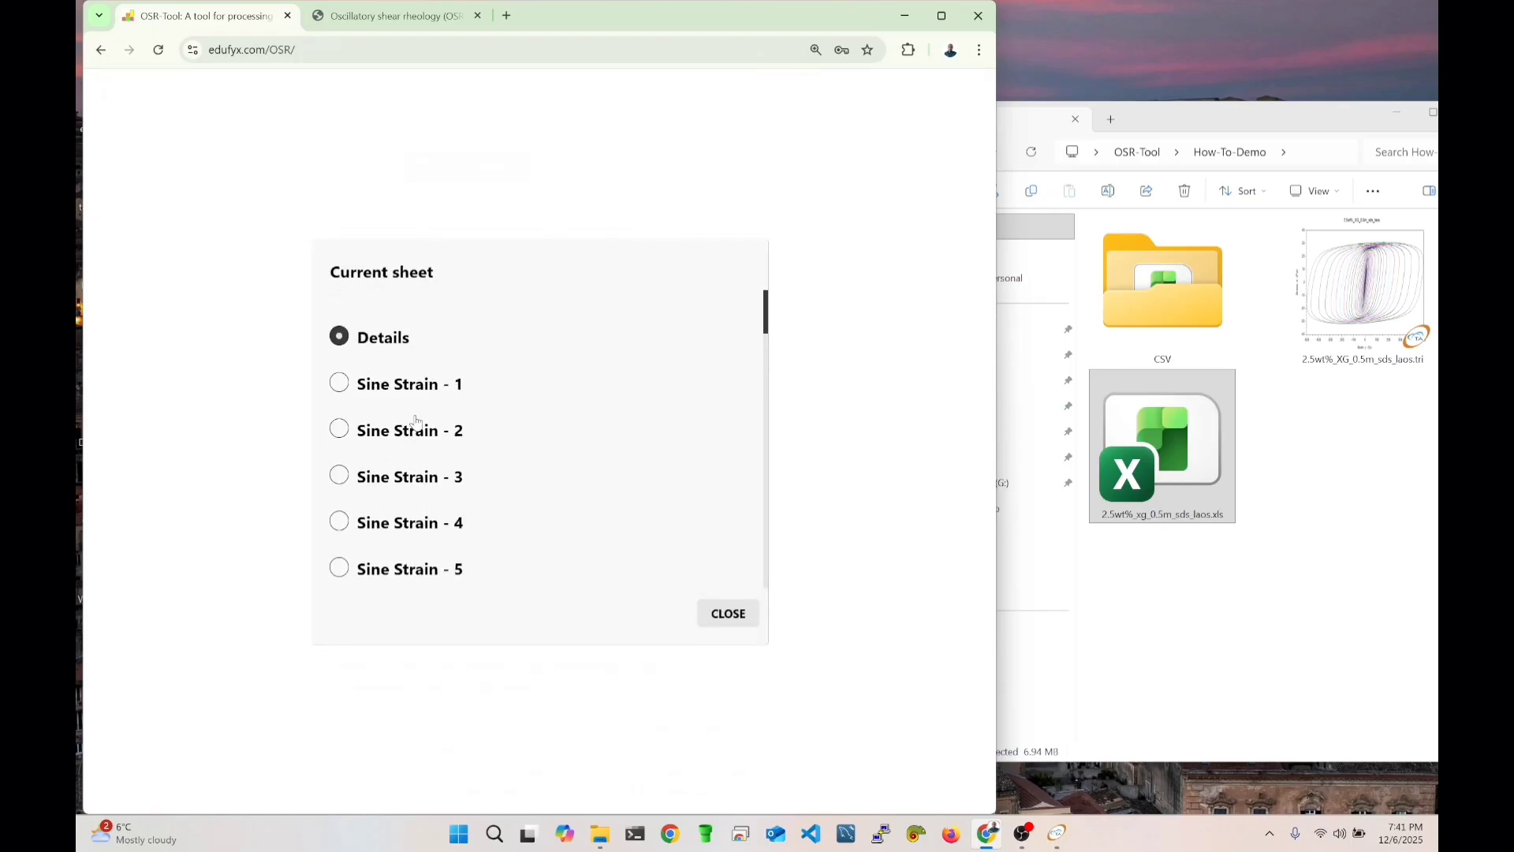
scroll(409, 429, down, 10)
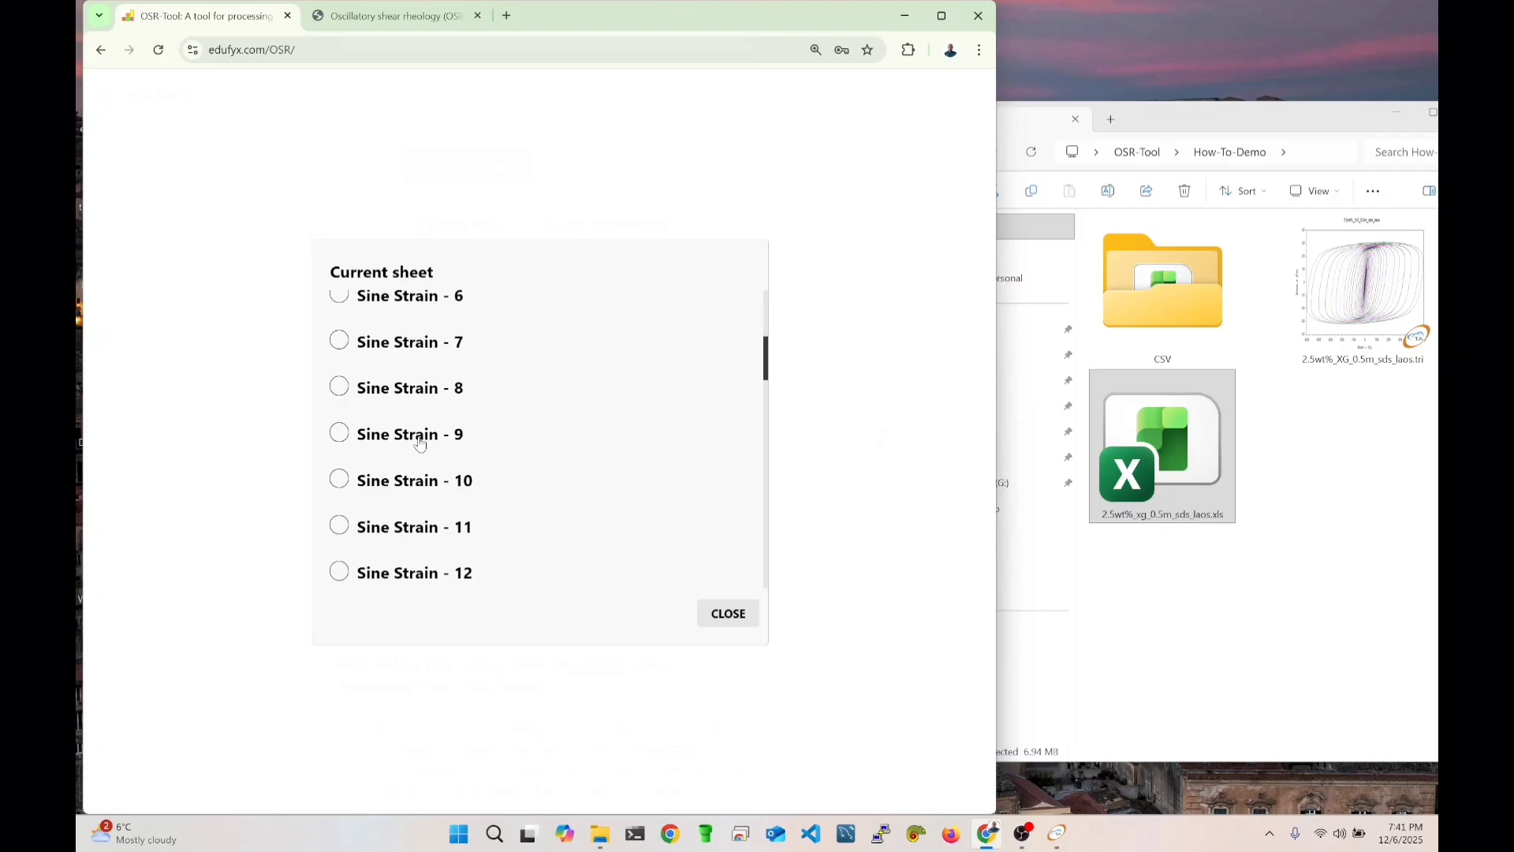
scroll(449, 495, down, 4)
scroll(450, 494, up, 13)
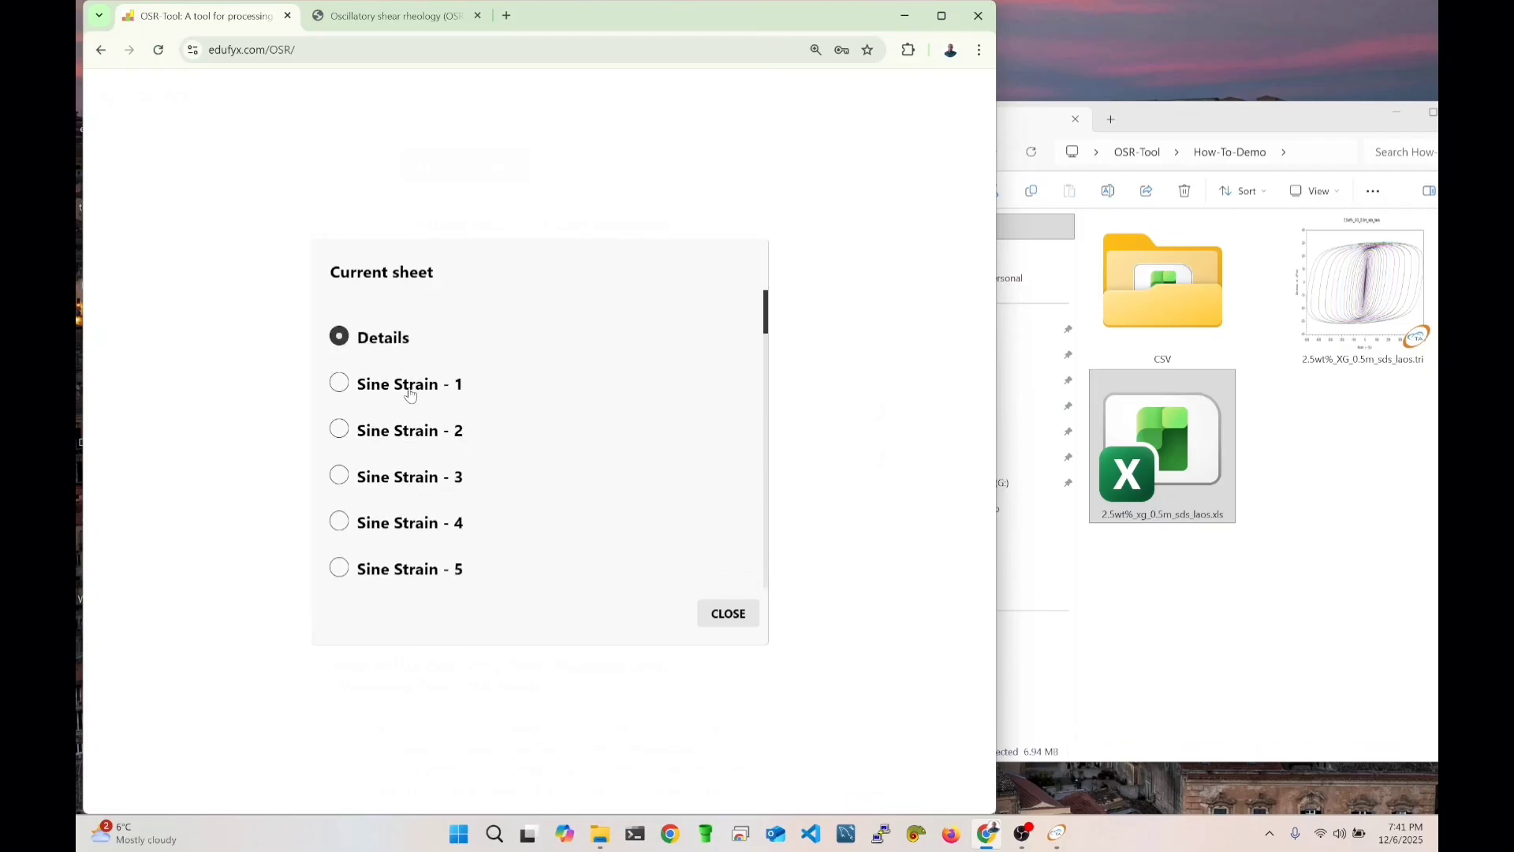
click(408, 388)
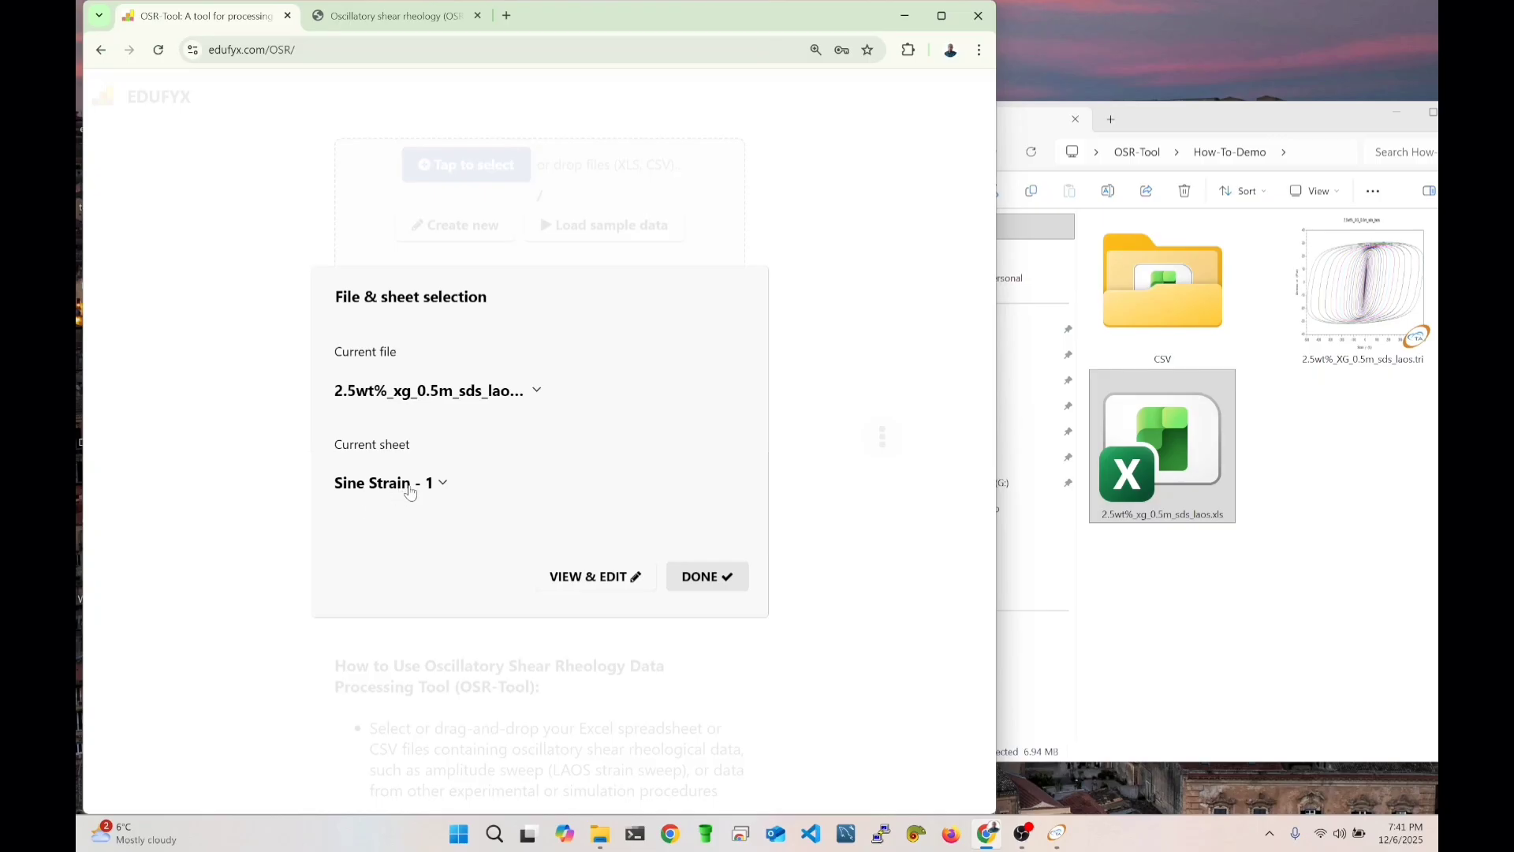
View the Sine Strain - 1 data table, examine the positions of the step time, strain and stress columns, and close it without saving.
click(590, 580)
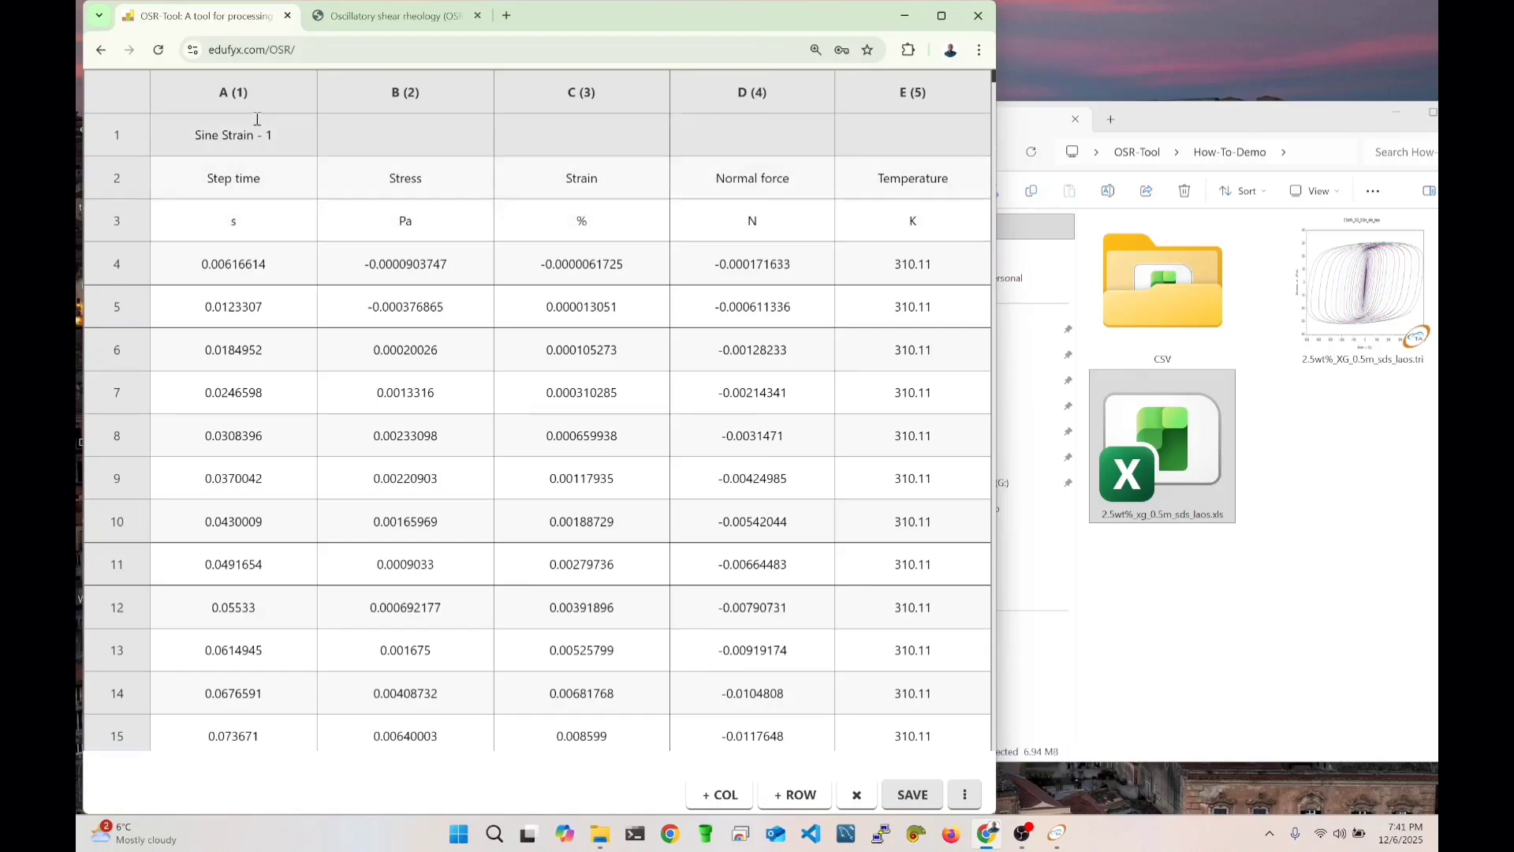
double_click(260, 180)
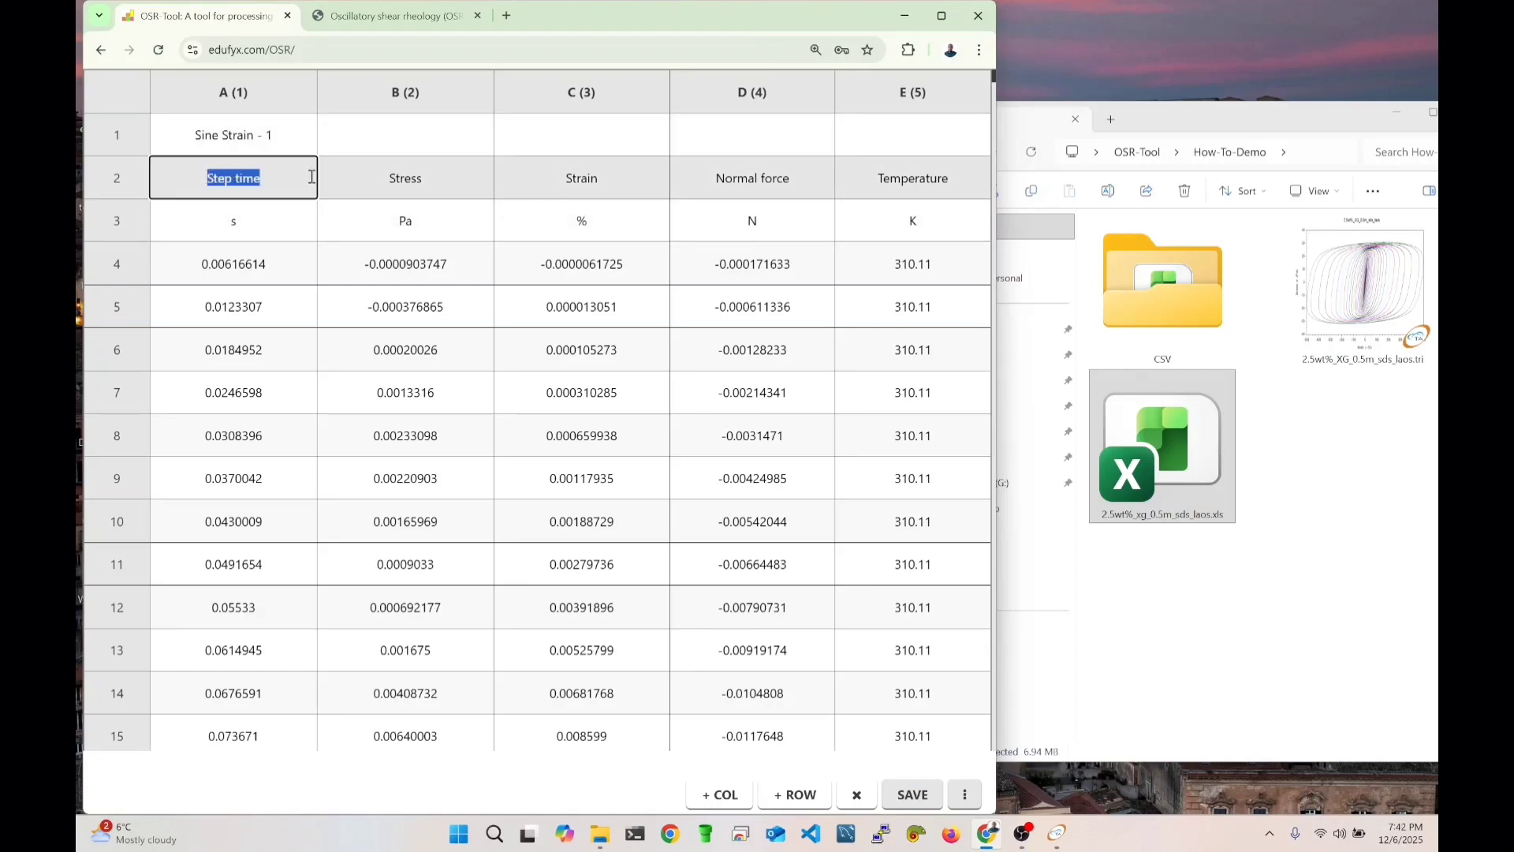
click(616, 183)
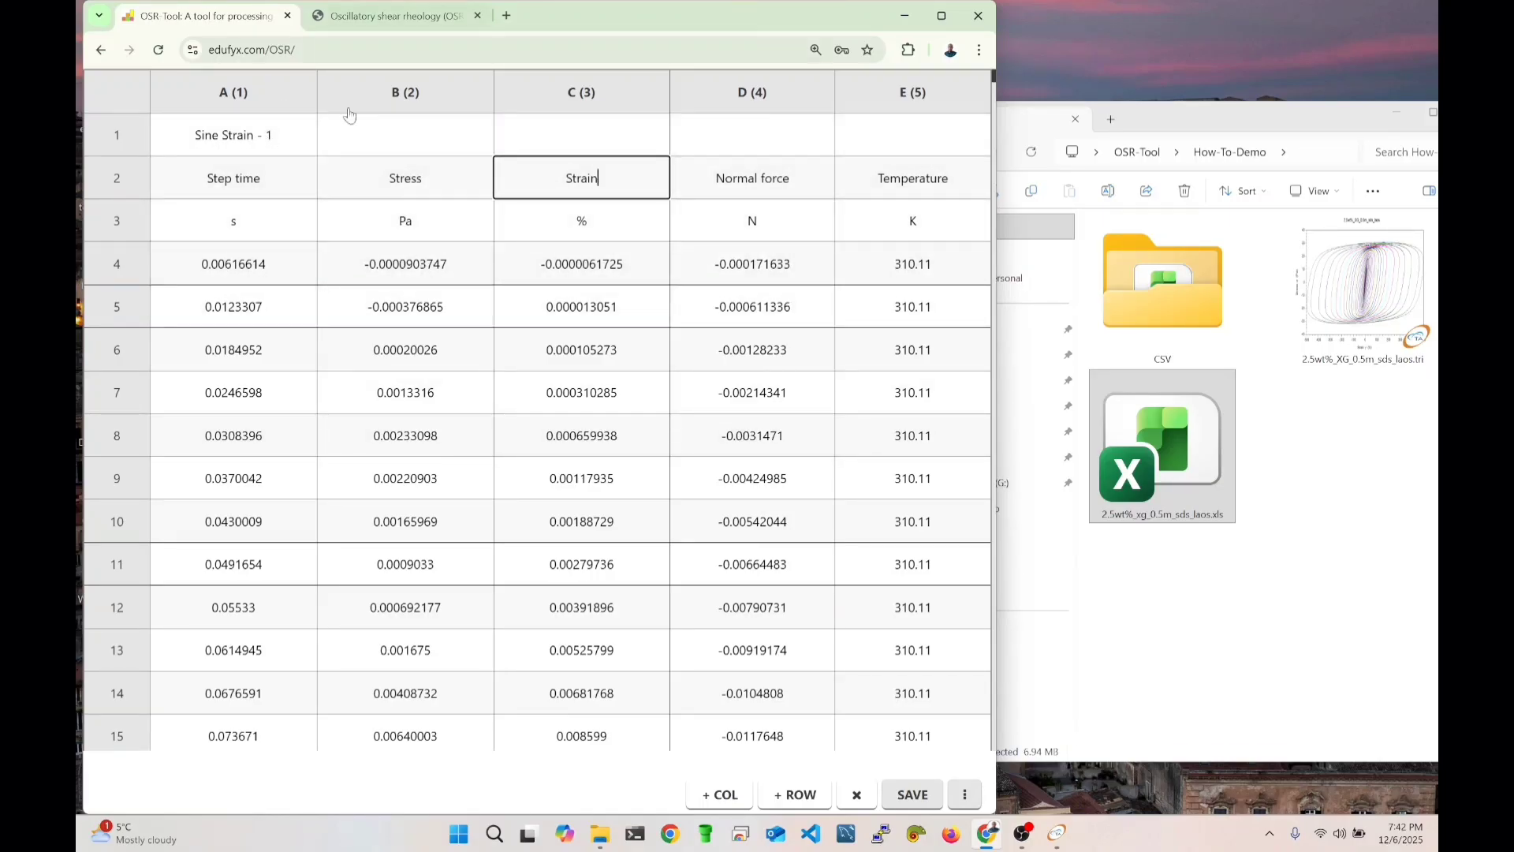
click(257, 180)
drag(257, 180, 204, 177)
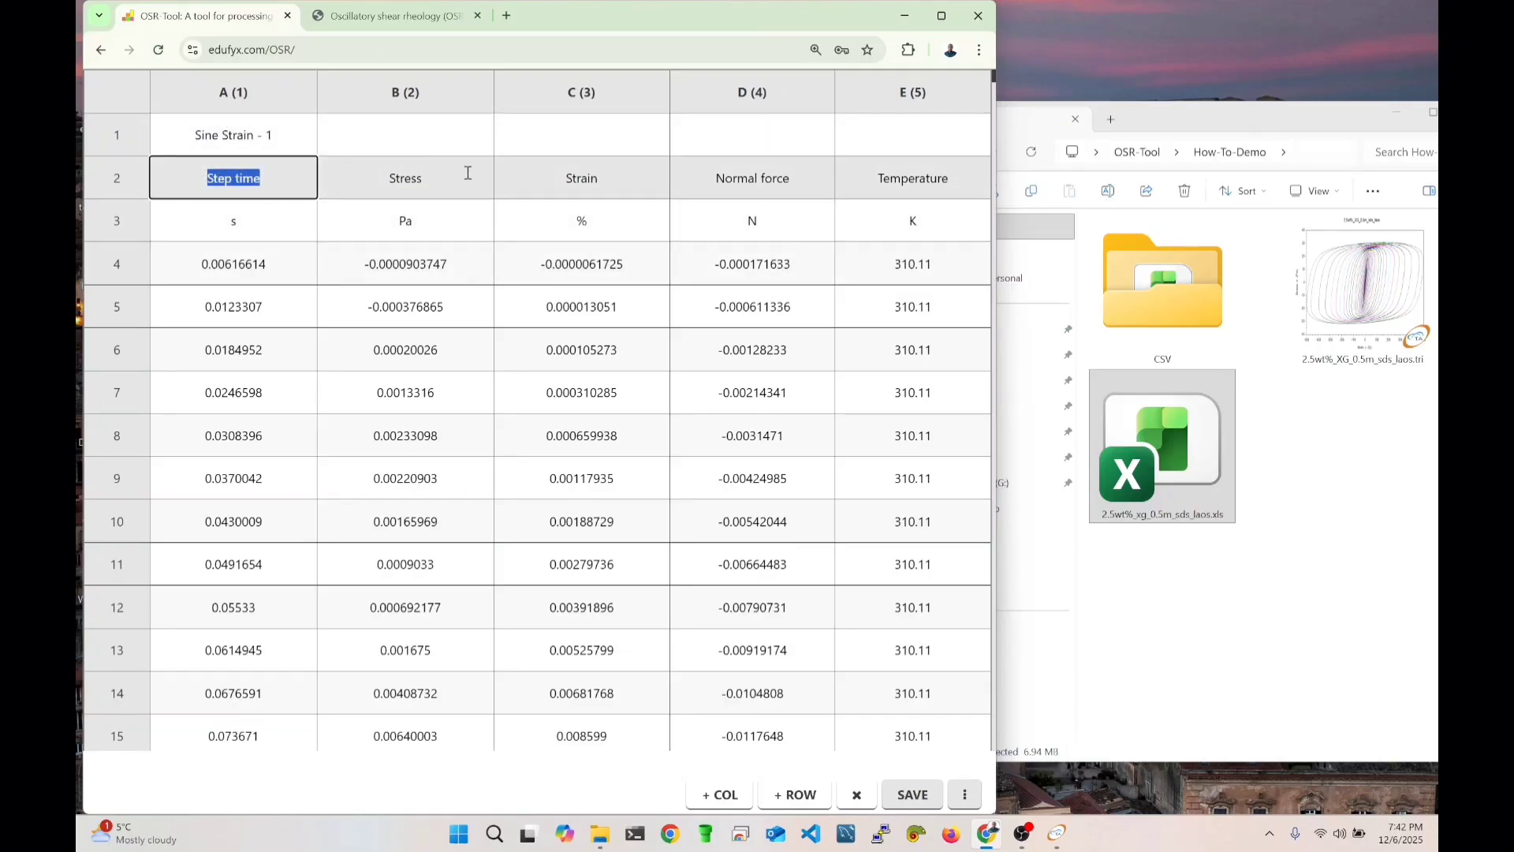
drag(609, 181, 533, 179)
click(443, 179)
drag(443, 179, 385, 178)
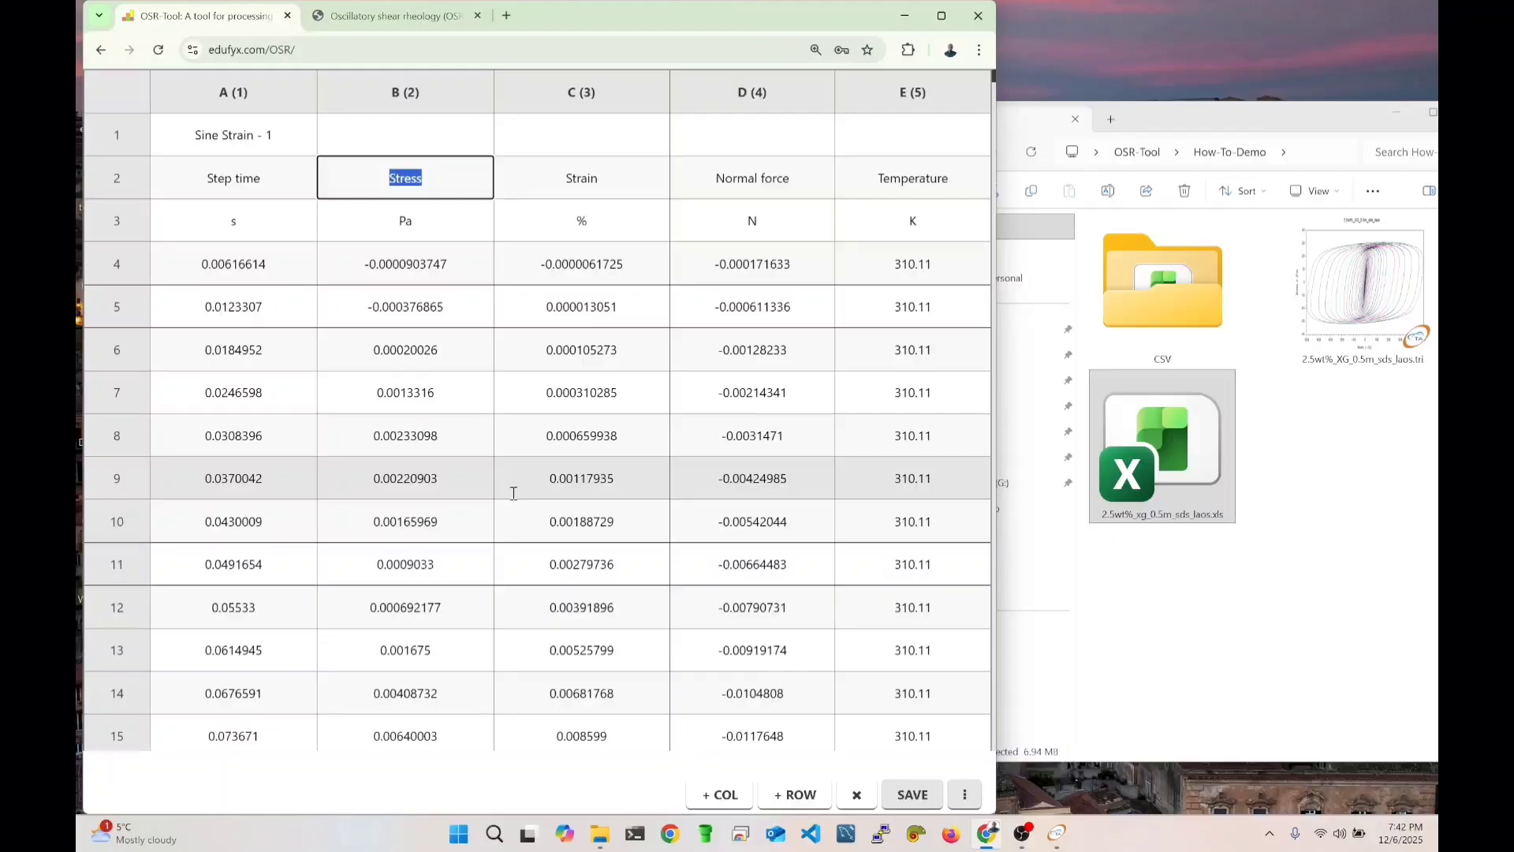
click(862, 803)
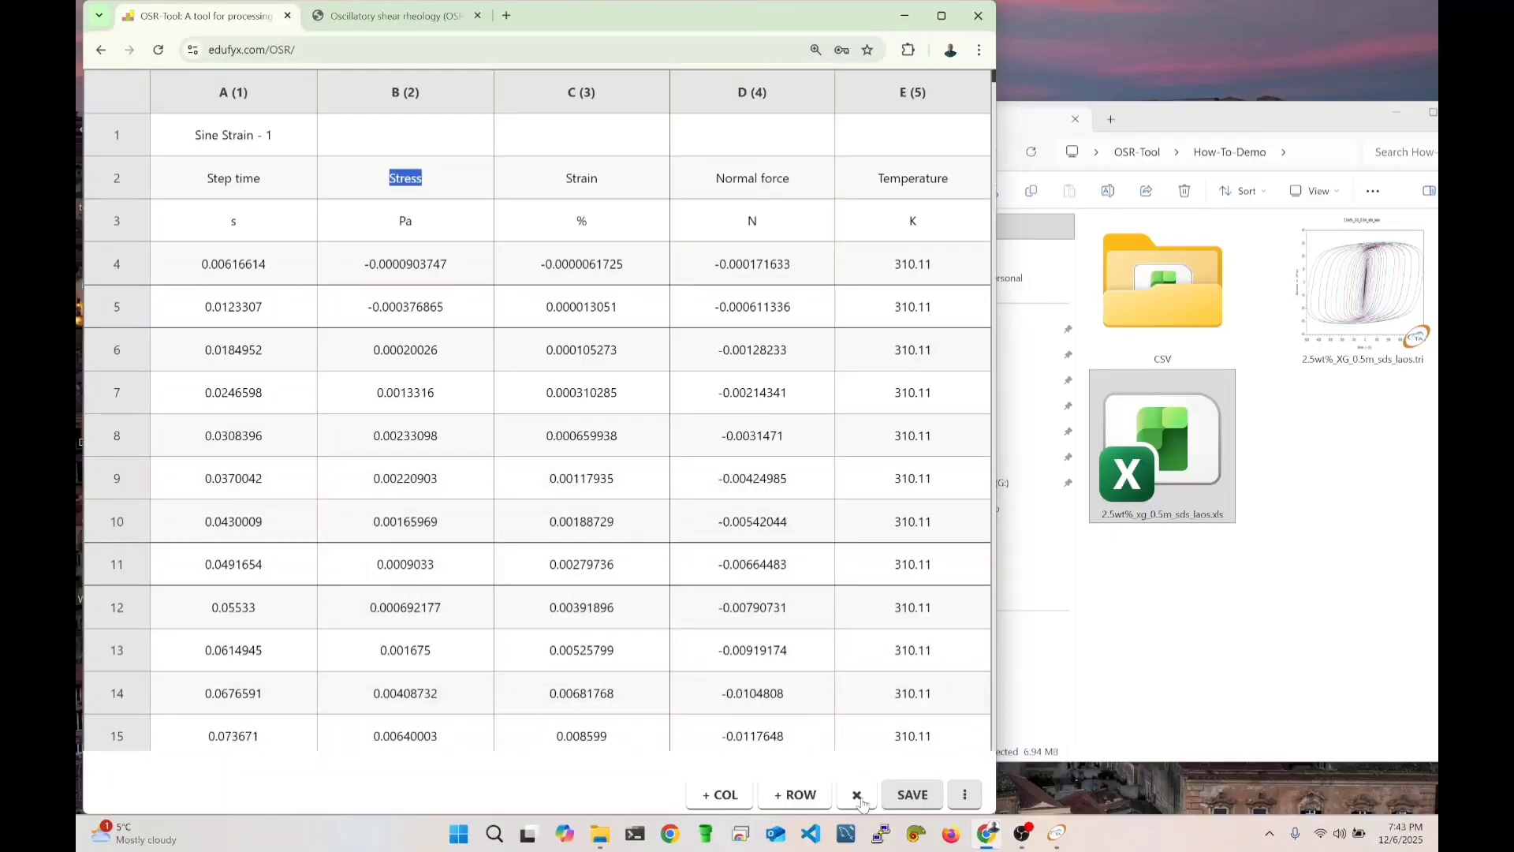
click(862, 803)
Review the available sheets down to Sine Strain - 42, keeping Sine Strain - 1 as the current sheet.
click(440, 339)
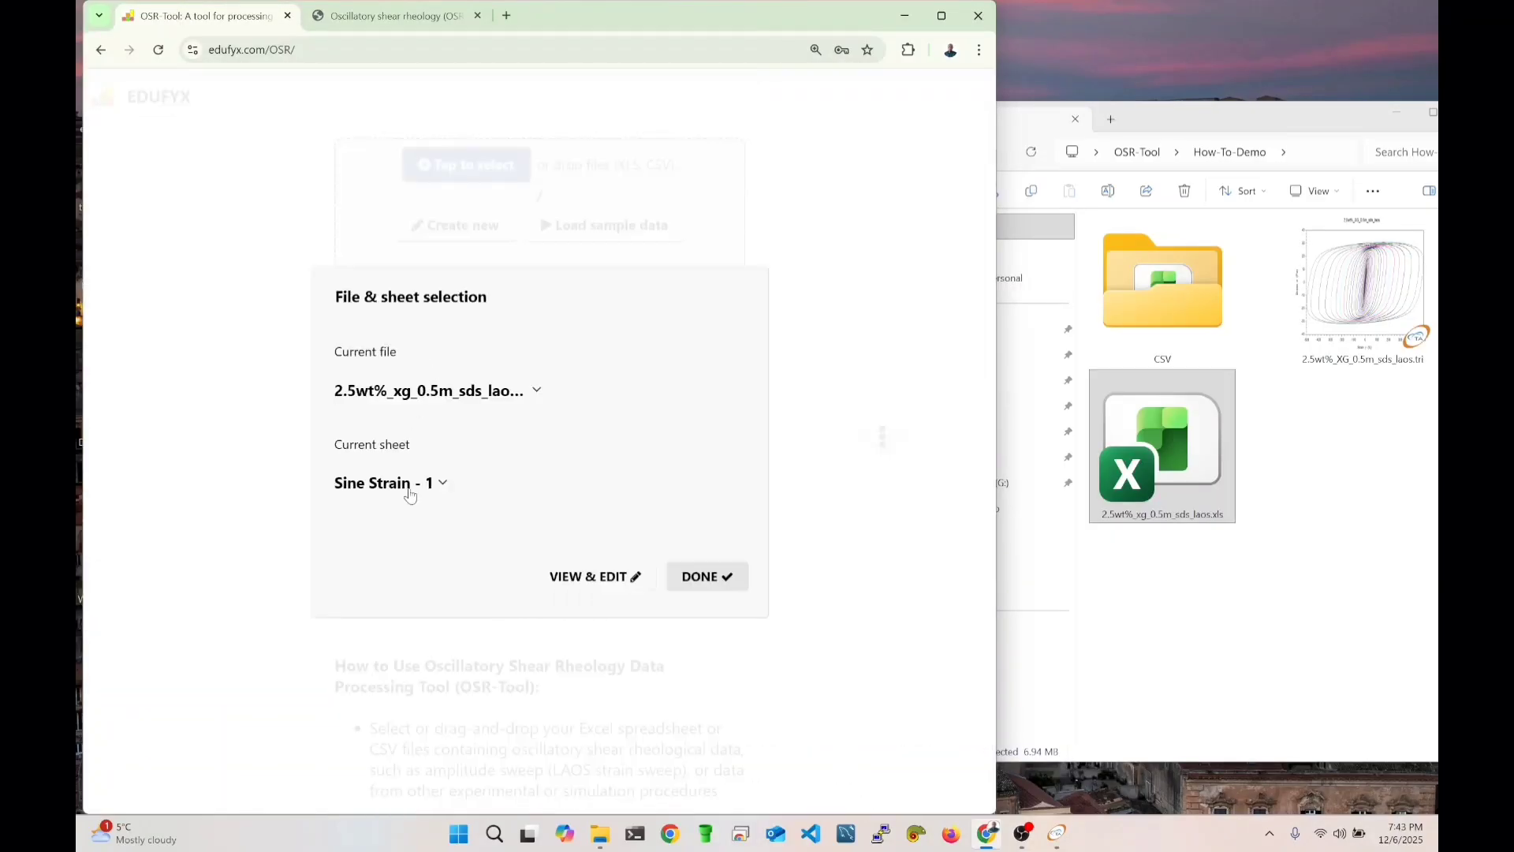
click(409, 490)
scroll(473, 524, down, 20)
scroll(474, 522, down, 1)
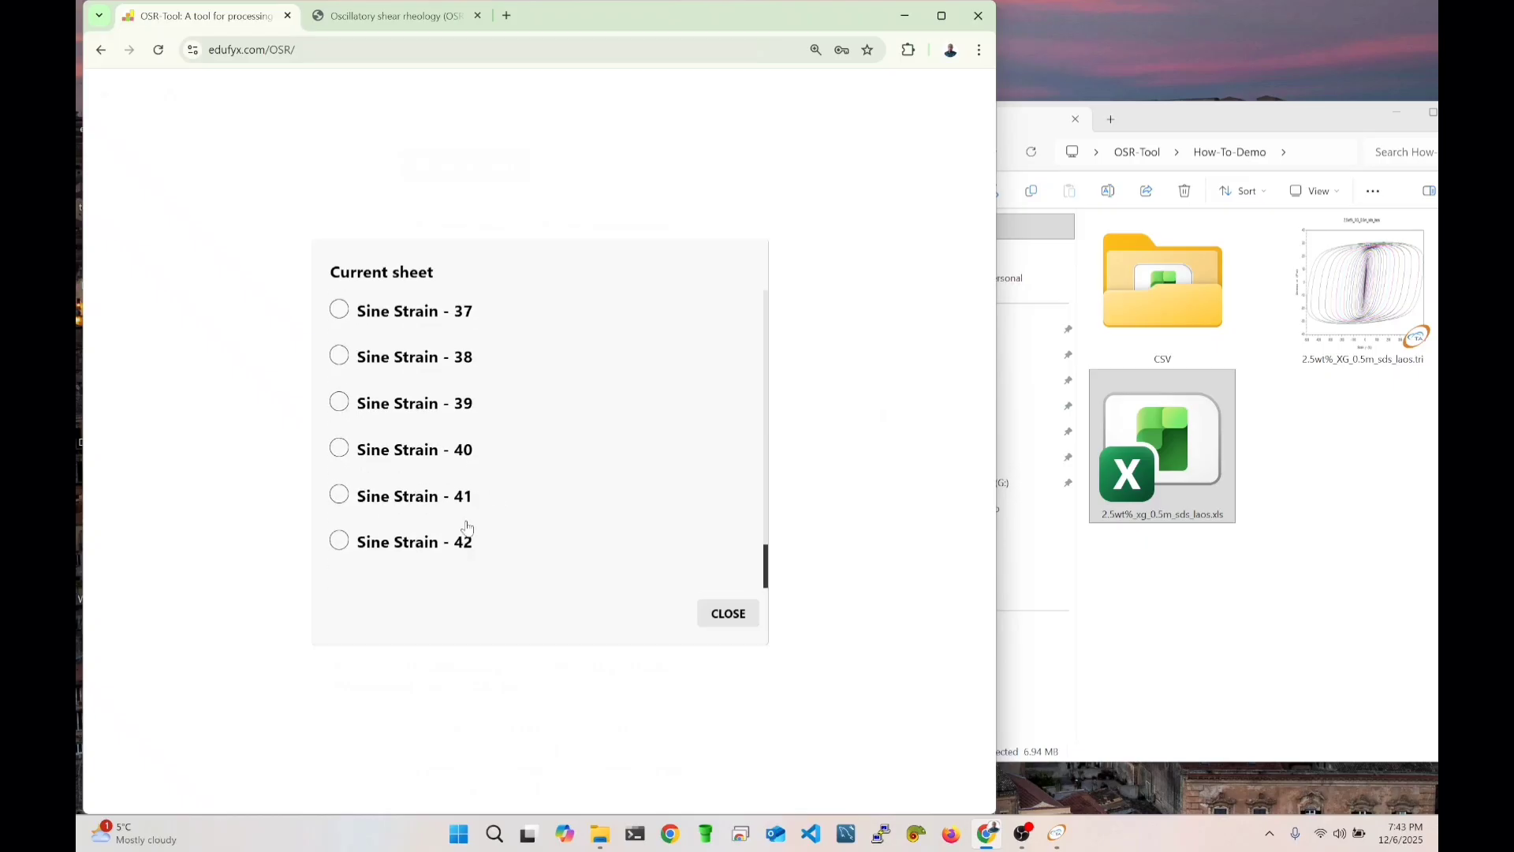
click(740, 612)
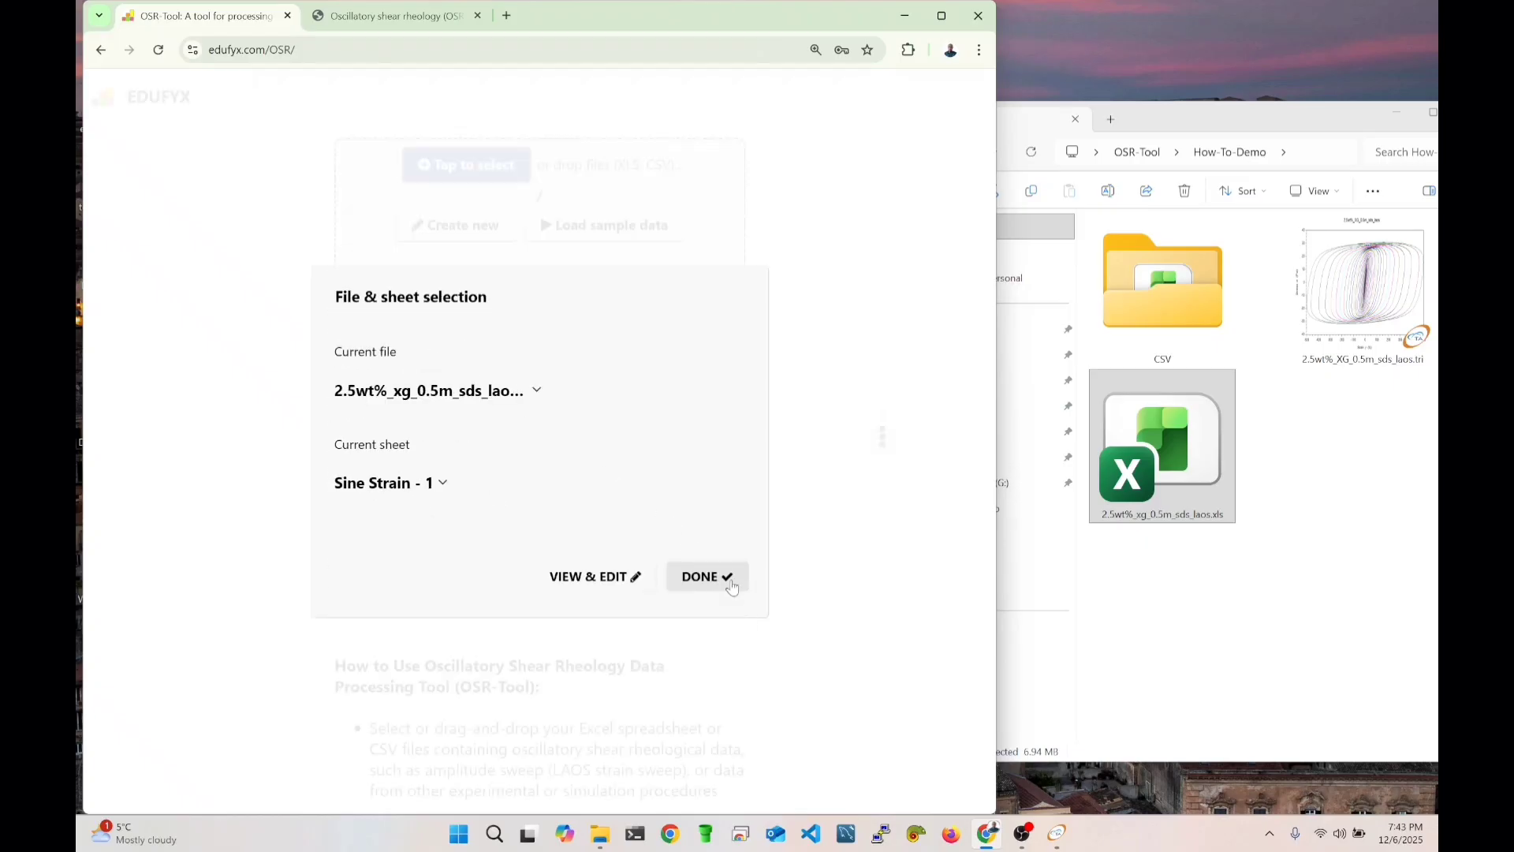
click(702, 581)
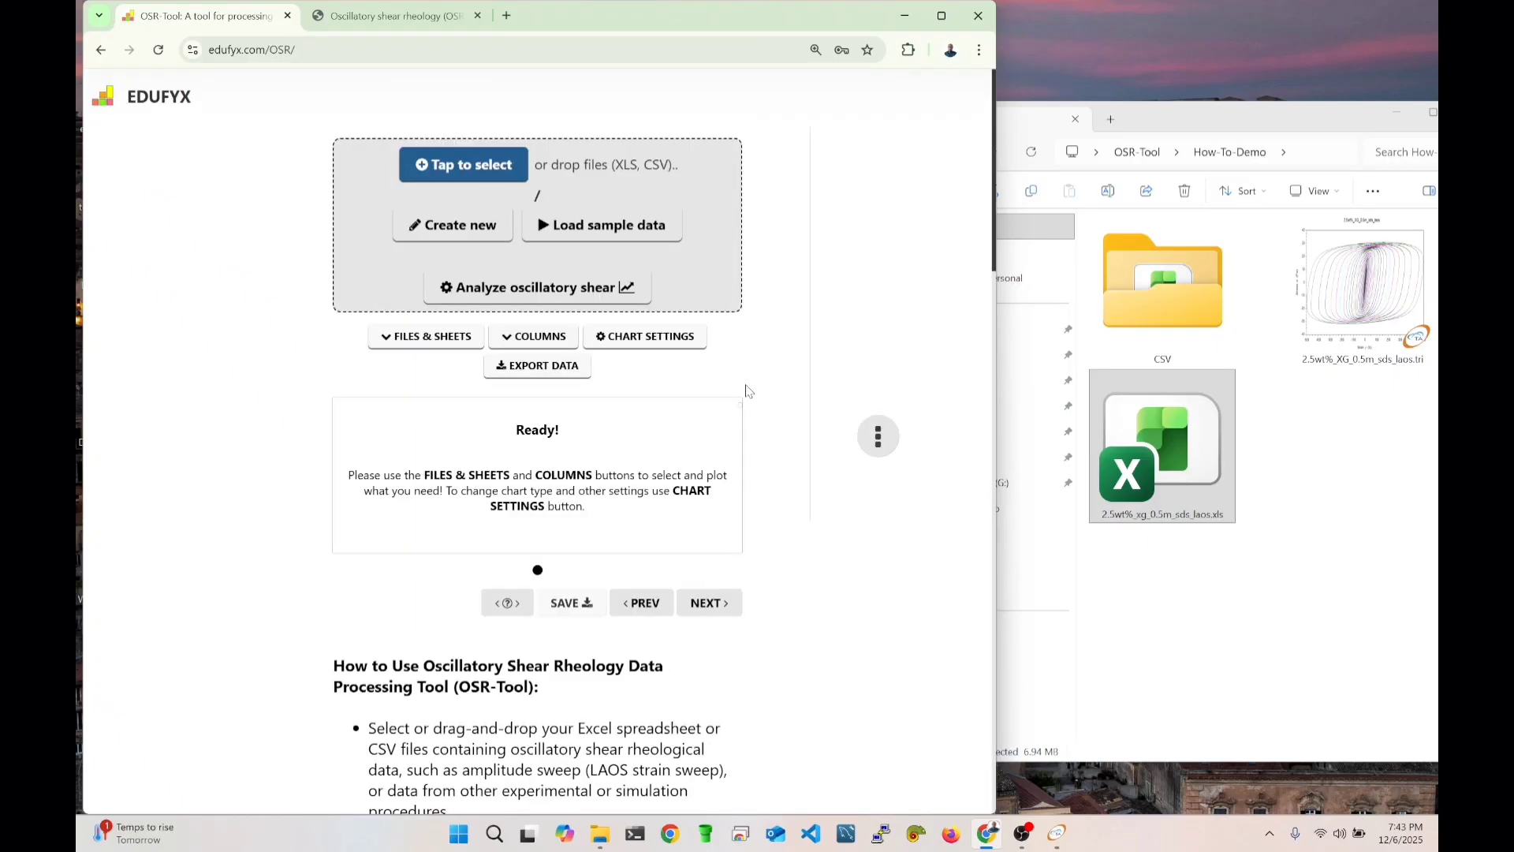
Draw a chart of Stress with Step time on the x-axis.
click(539, 340)
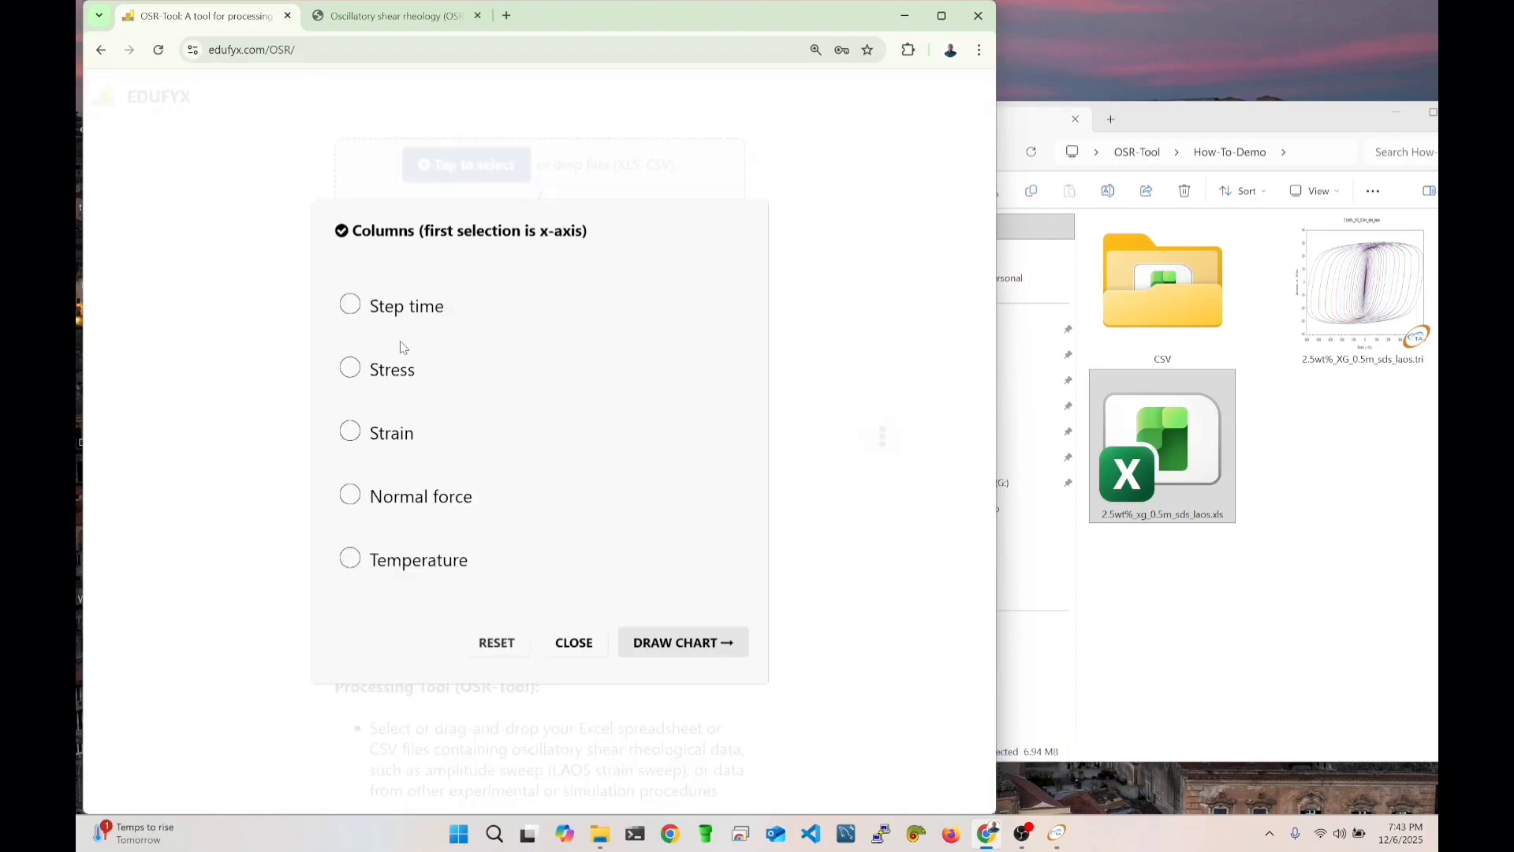
click(432, 307)
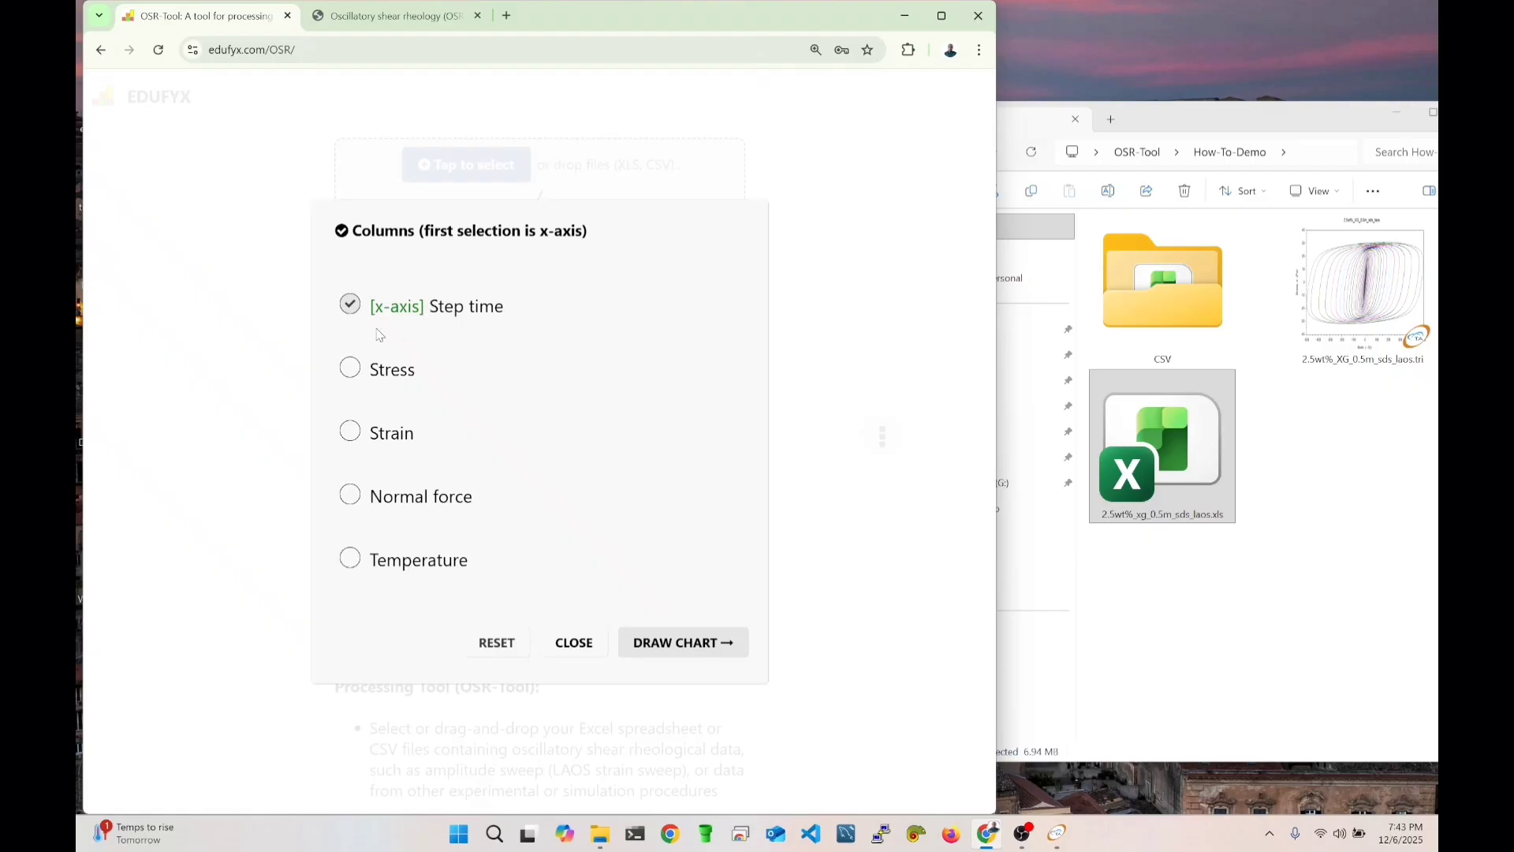
click(400, 377)
click(670, 643)
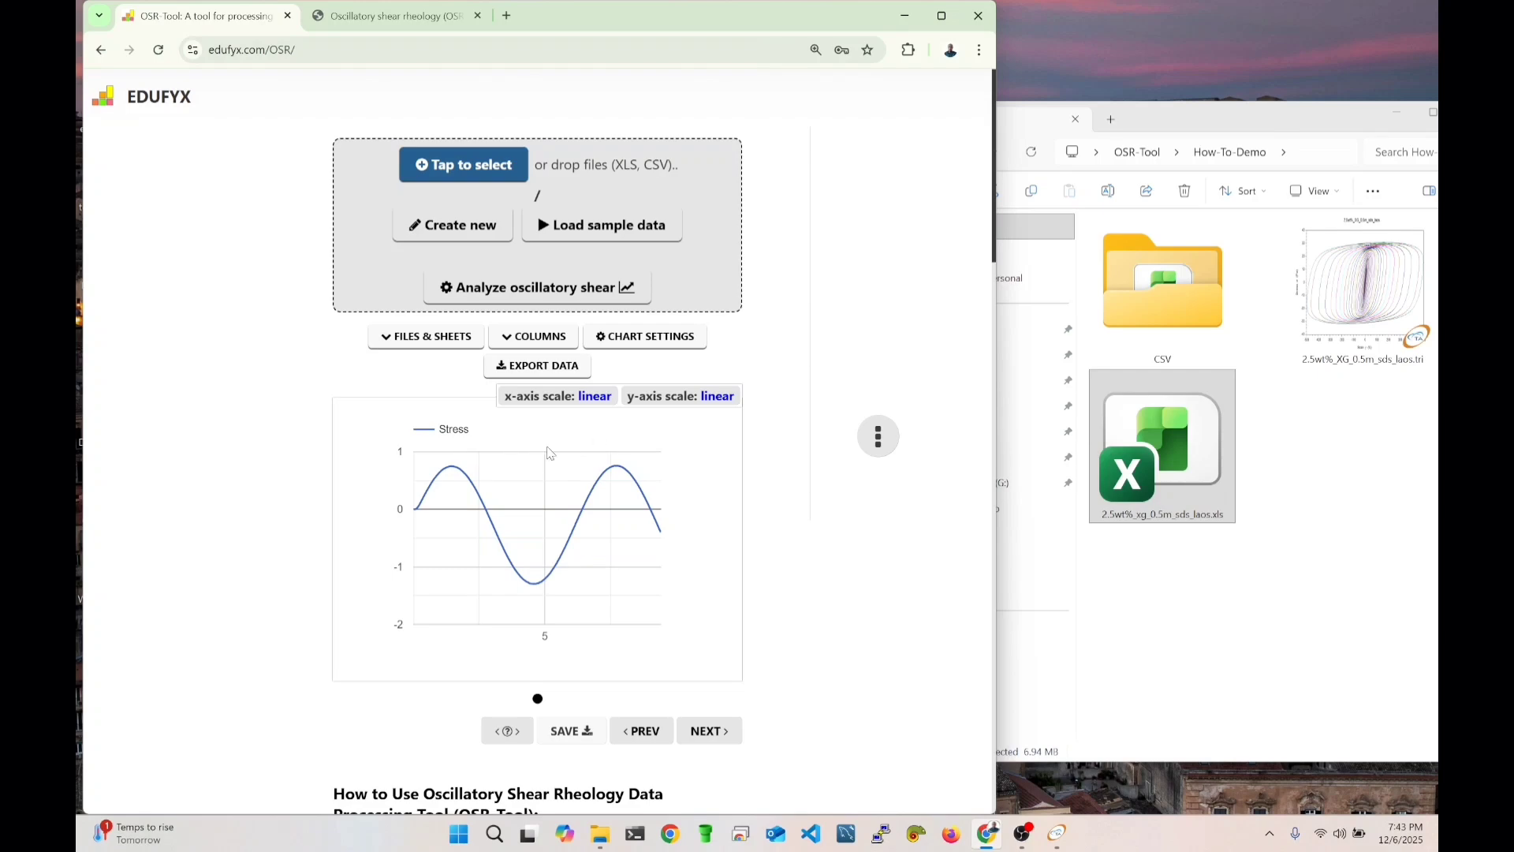
Add the Strain column to the chart and redraw it.
click(554, 336)
click(376, 440)
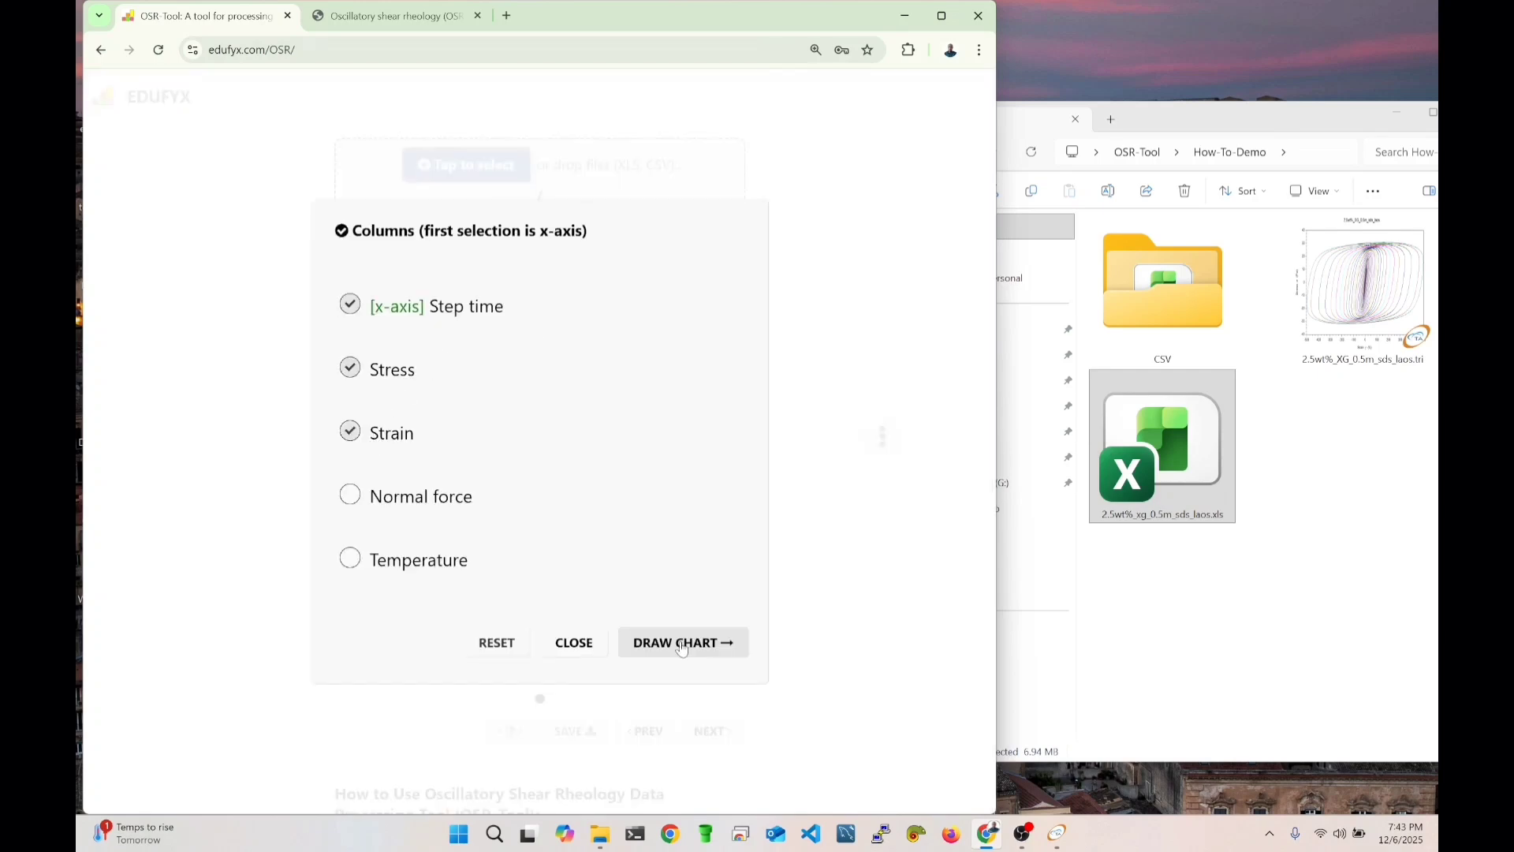
click(681, 642)
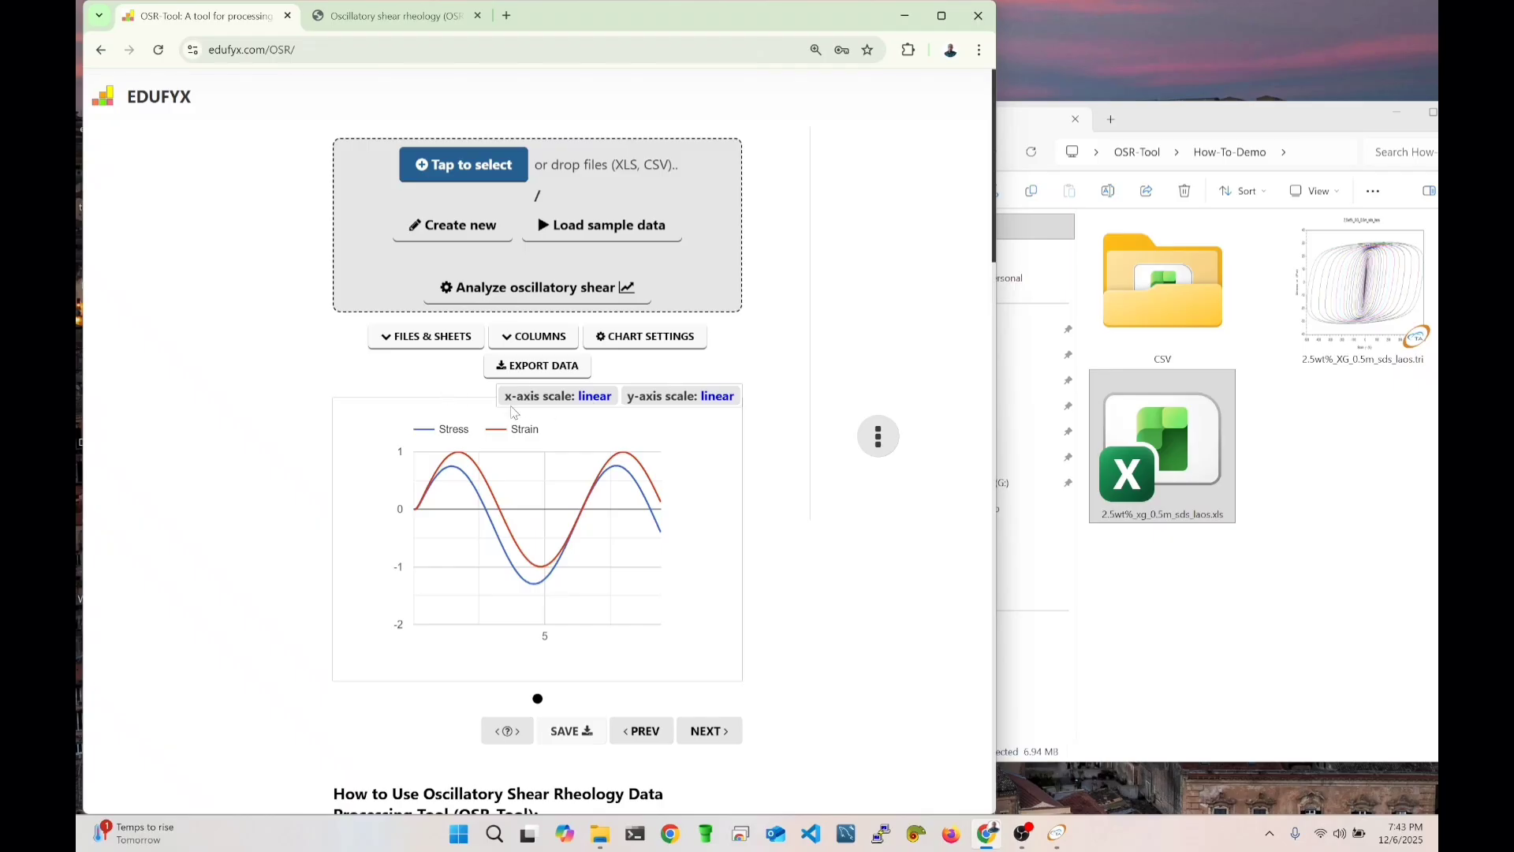
Try the log scale on the chart's x-axis and y-axis in turn, returning each to linear.
click(593, 407)
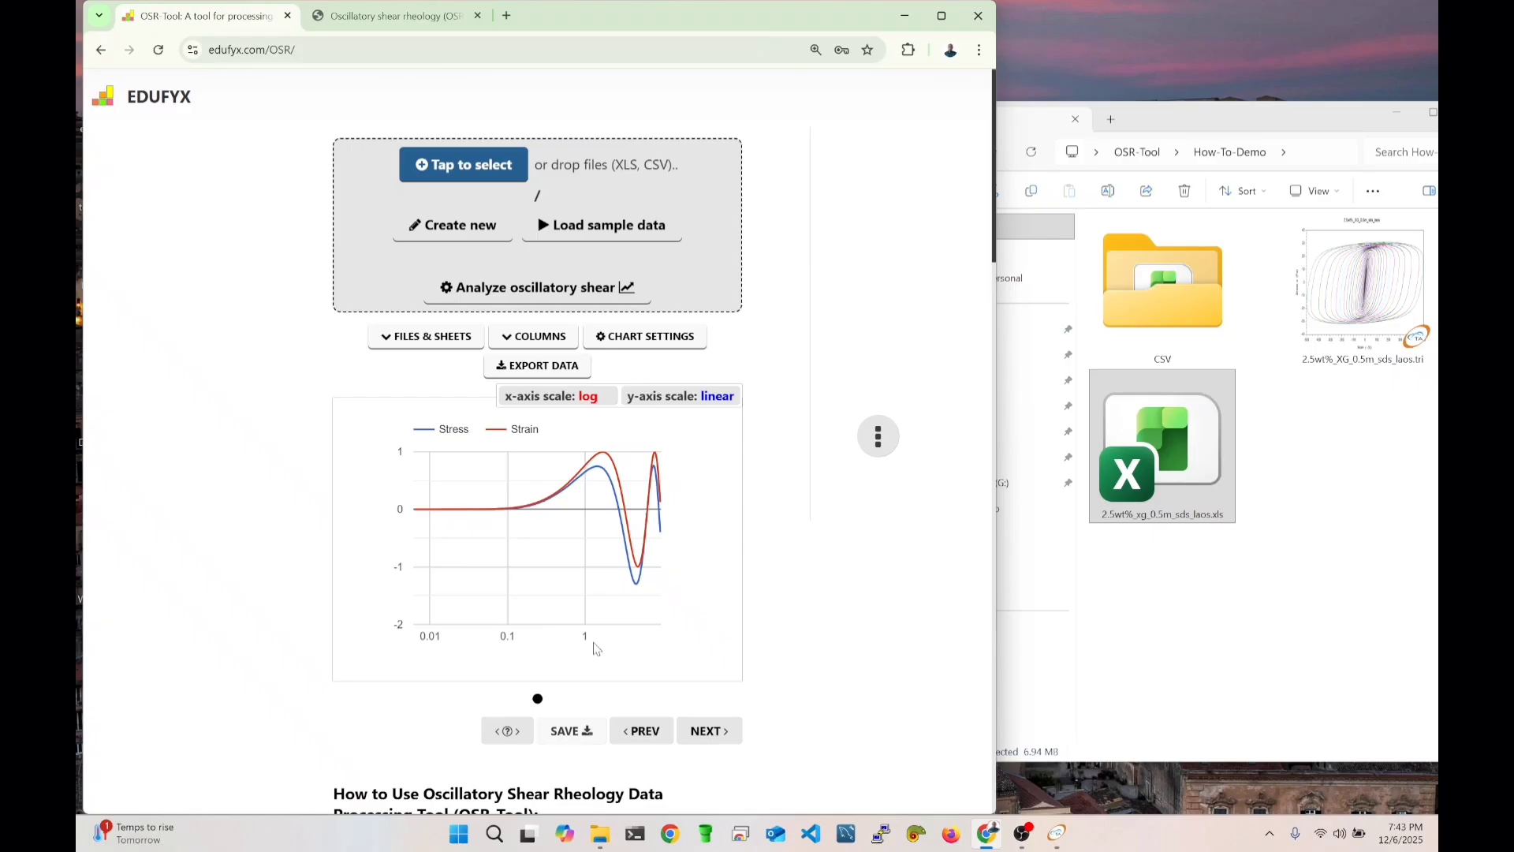
click(583, 399)
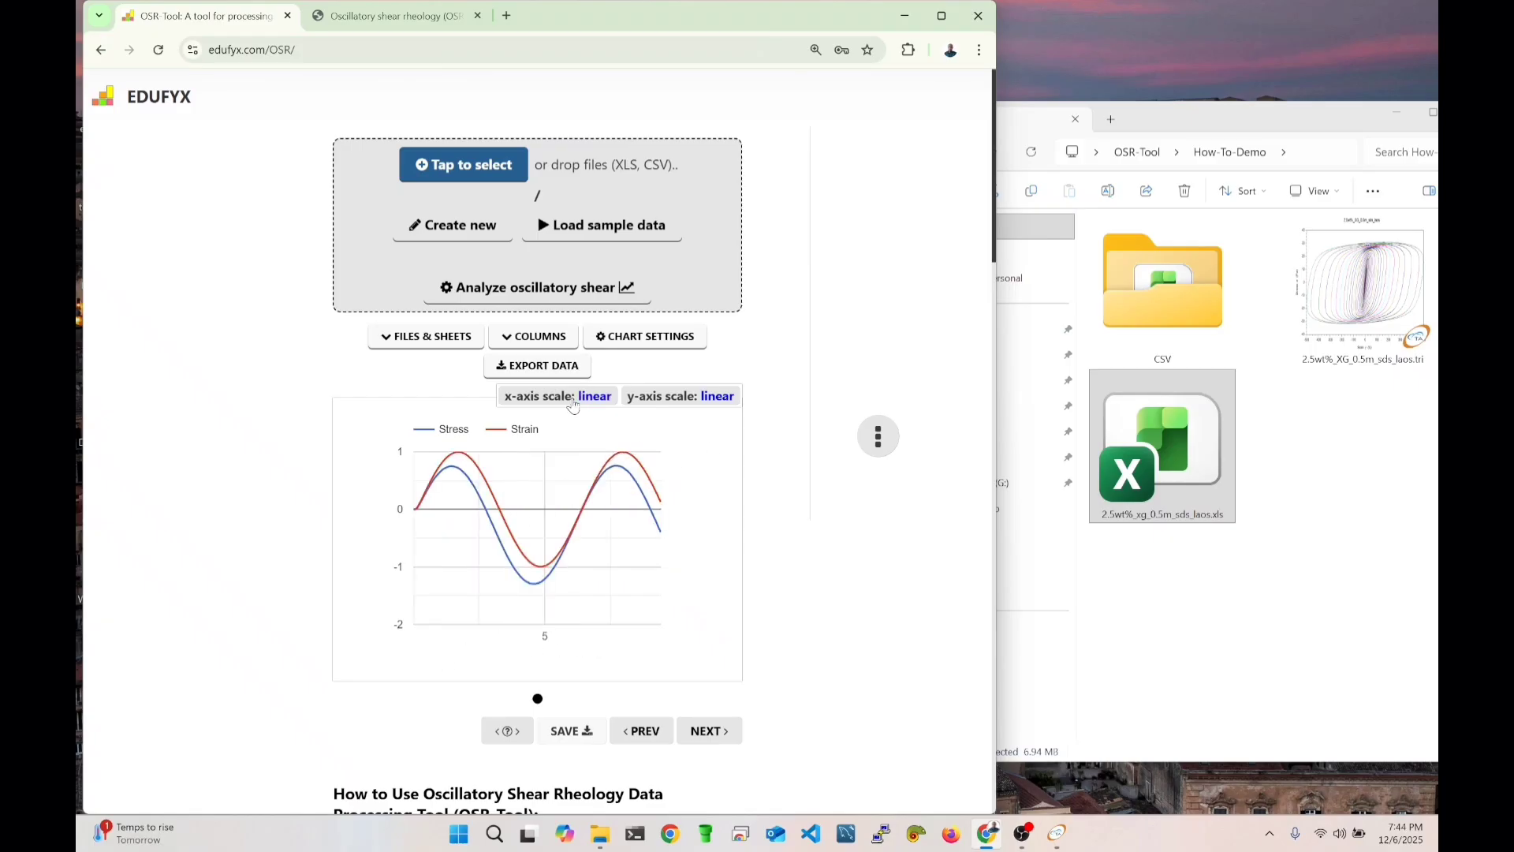
click(702, 402)
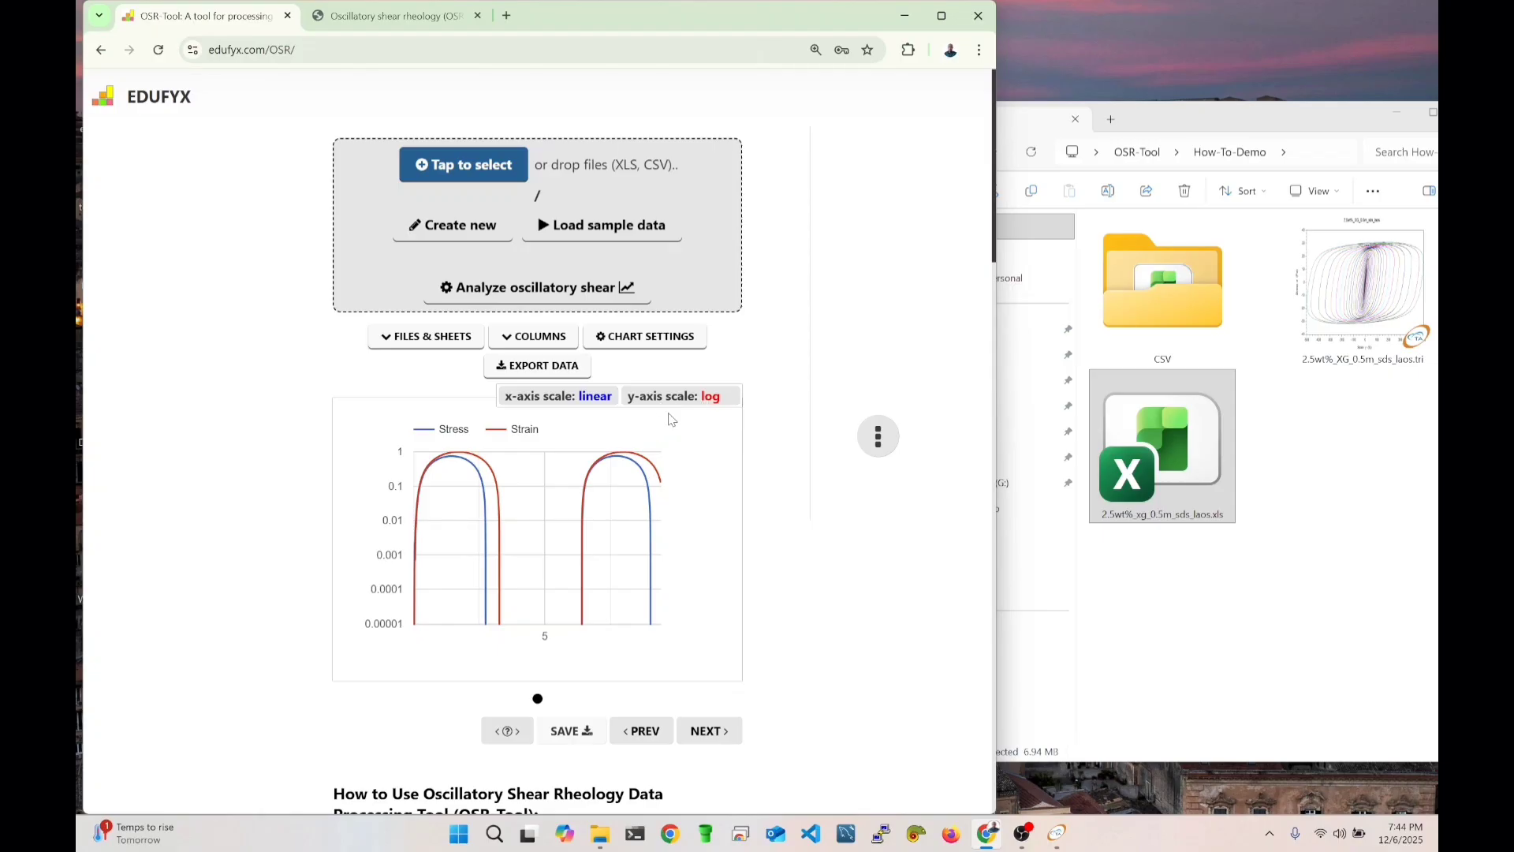
click(701, 402)
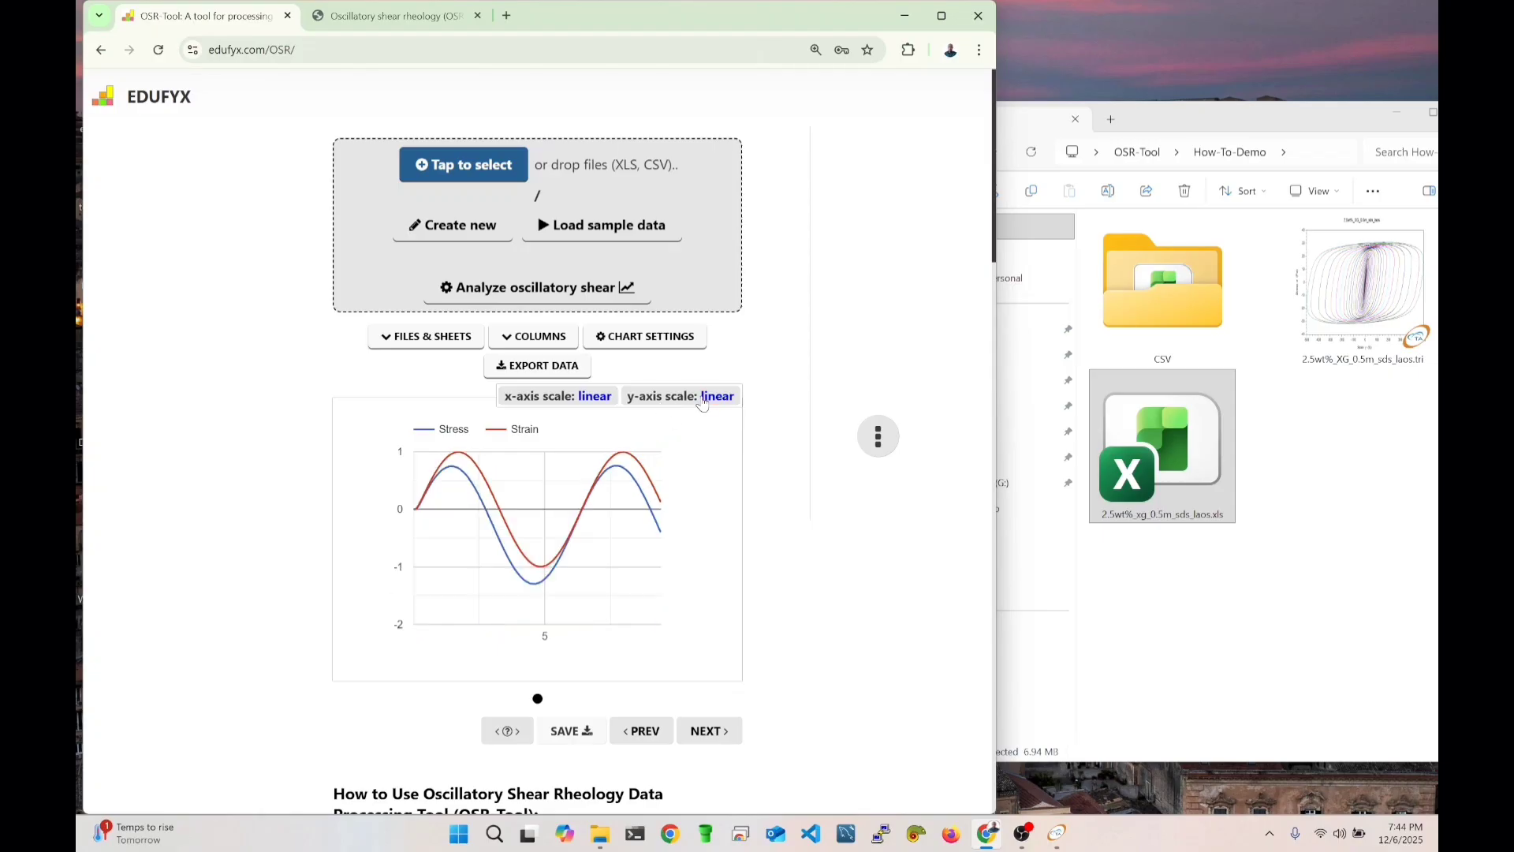
Review the chart settings from chart type and axis labels to legend, size and navigation options, and close them without saving.
click(654, 336)
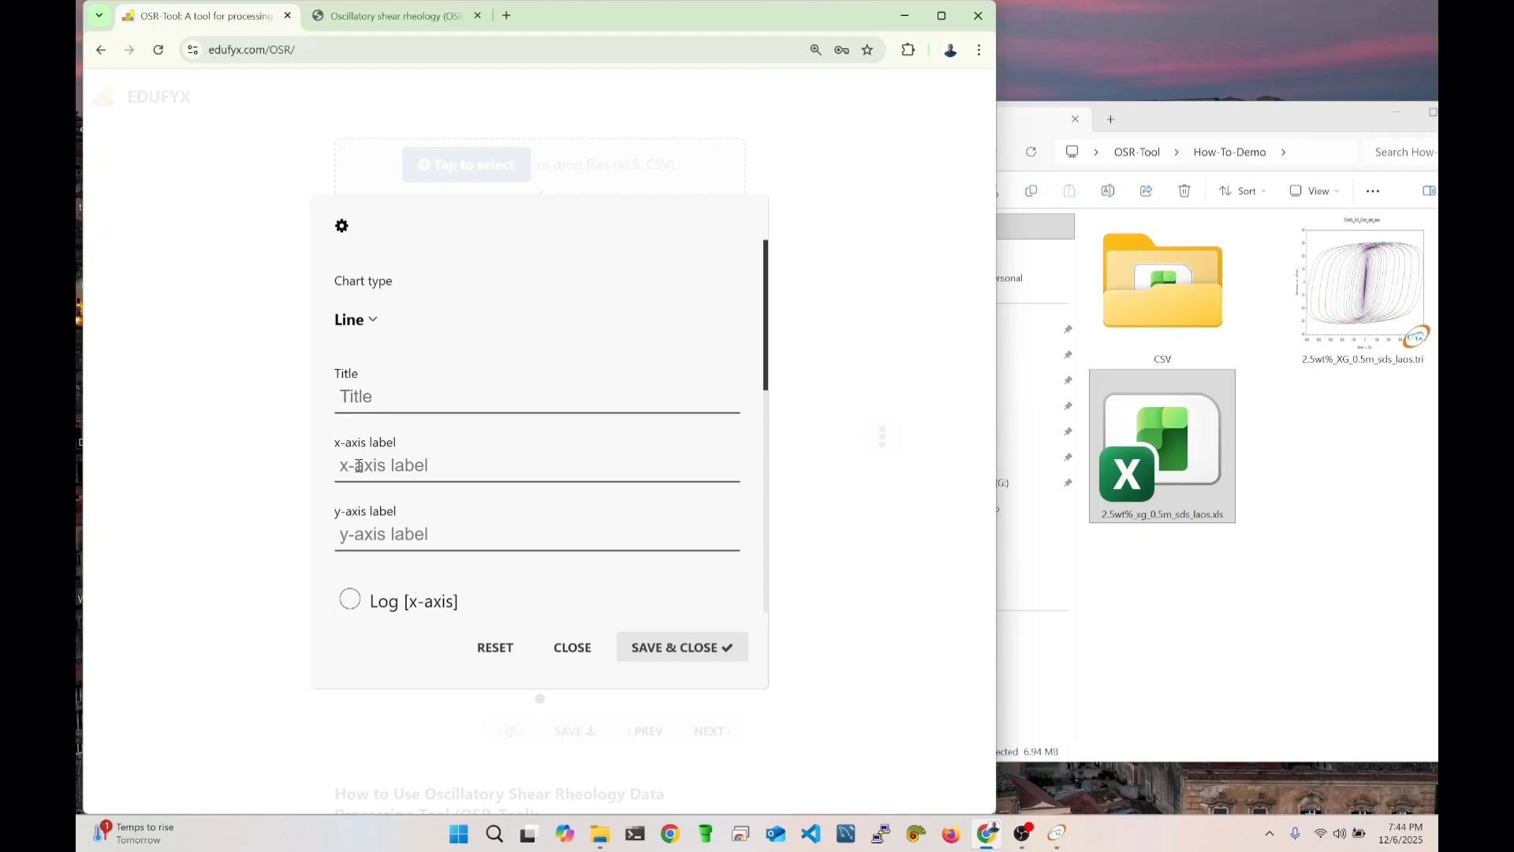
scroll(387, 534, down, 2)
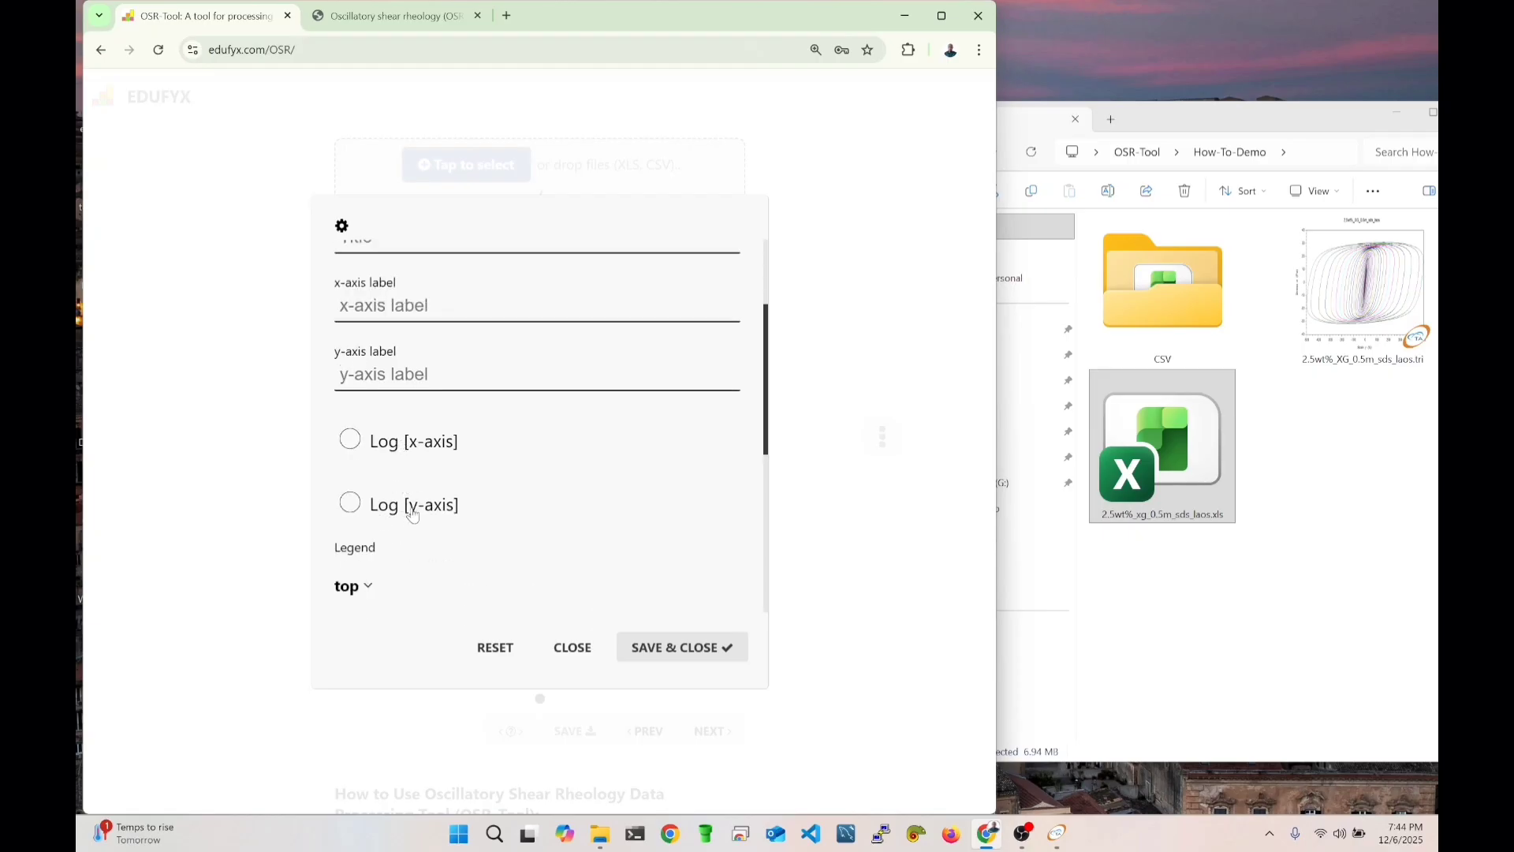
scroll(438, 481, down, 1)
scroll(373, 513, down, 1)
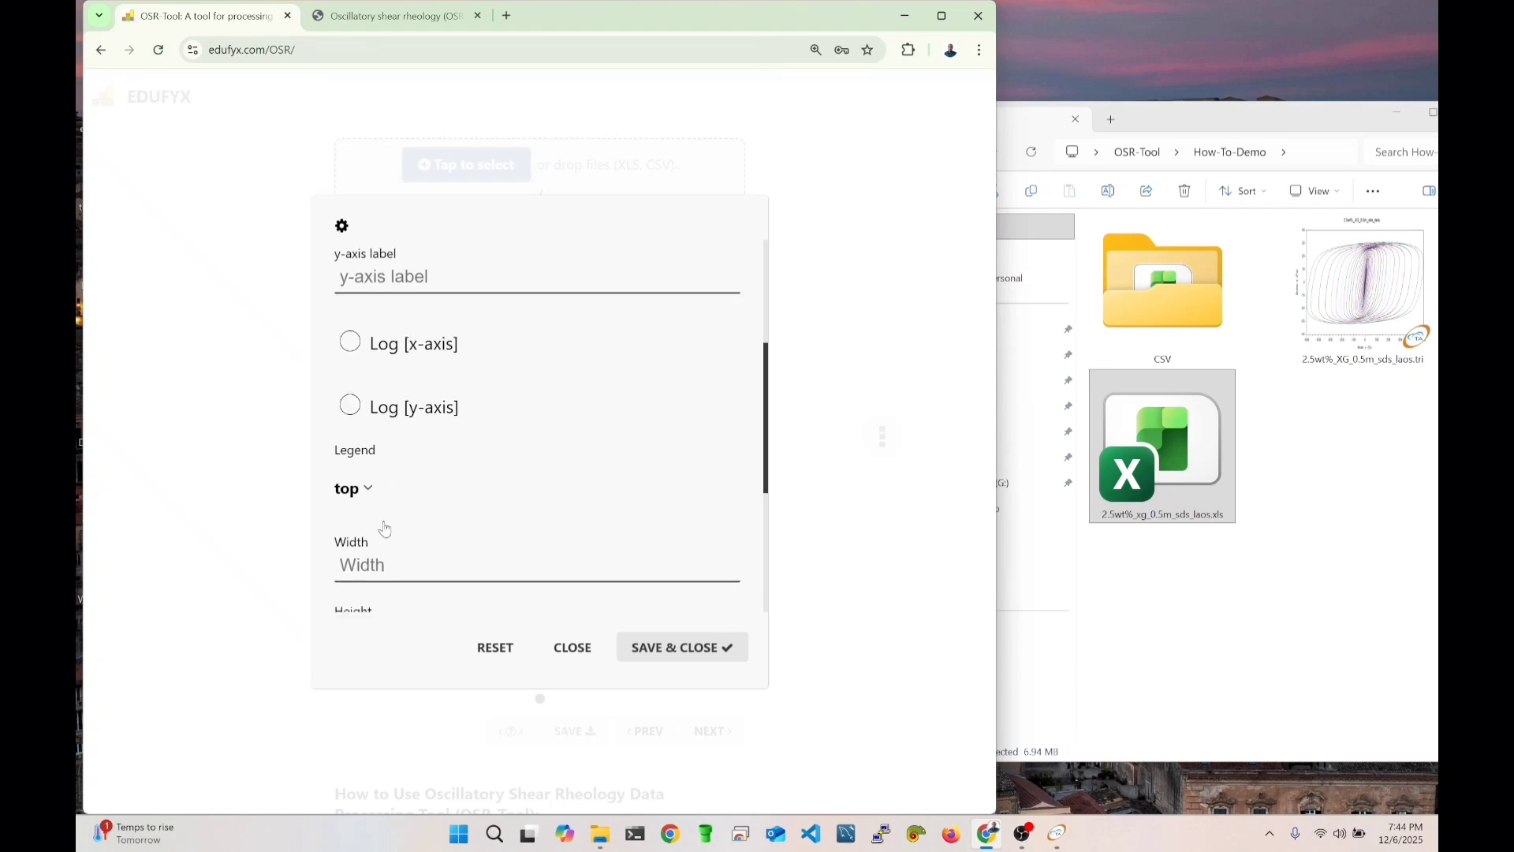
scroll(405, 551, down, 2)
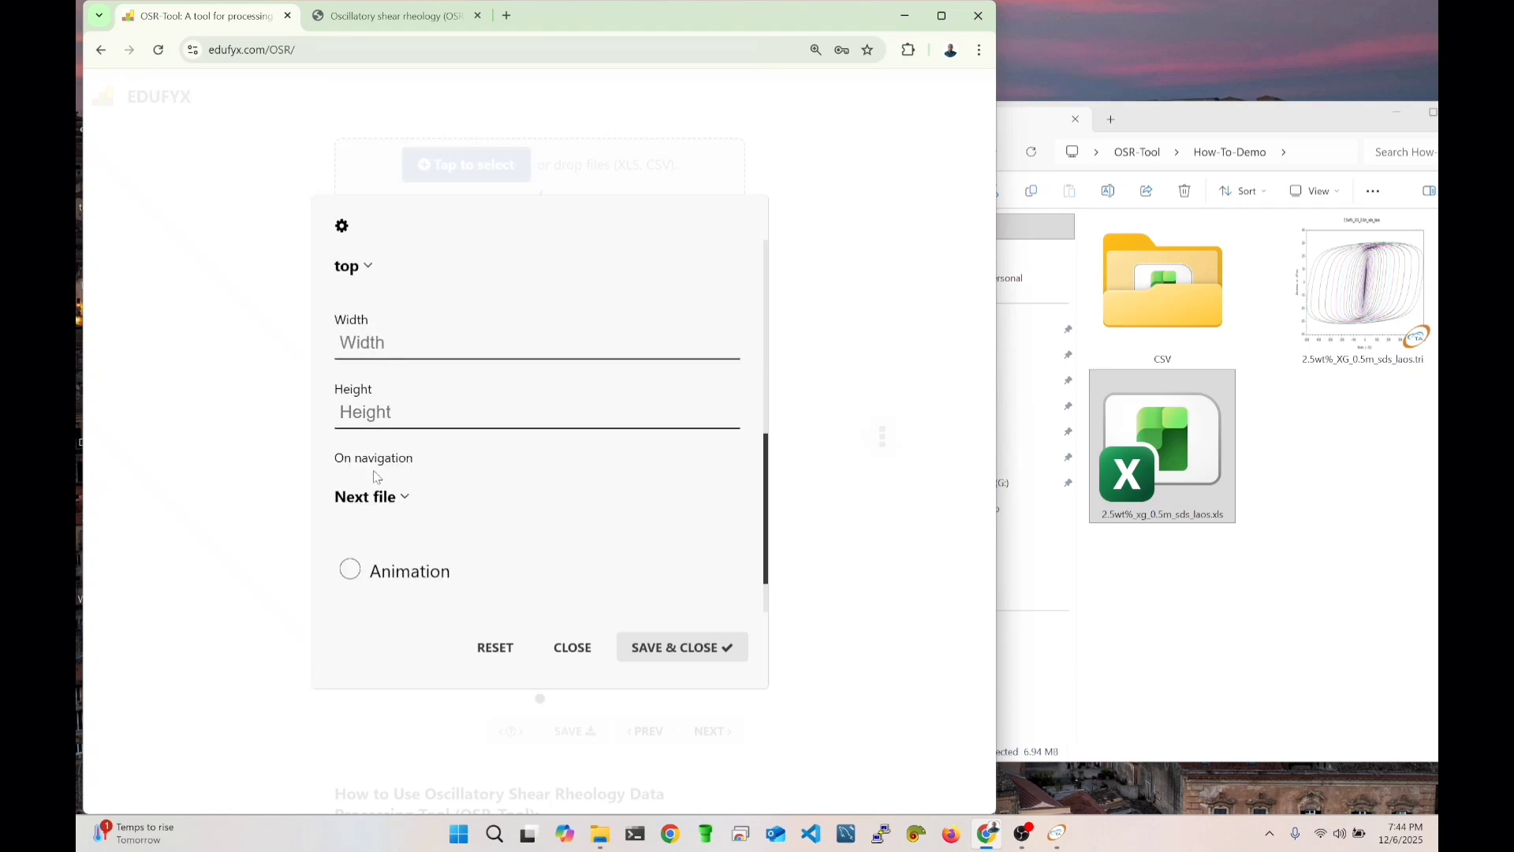
click(576, 645)
scroll(581, 641, down, 2)
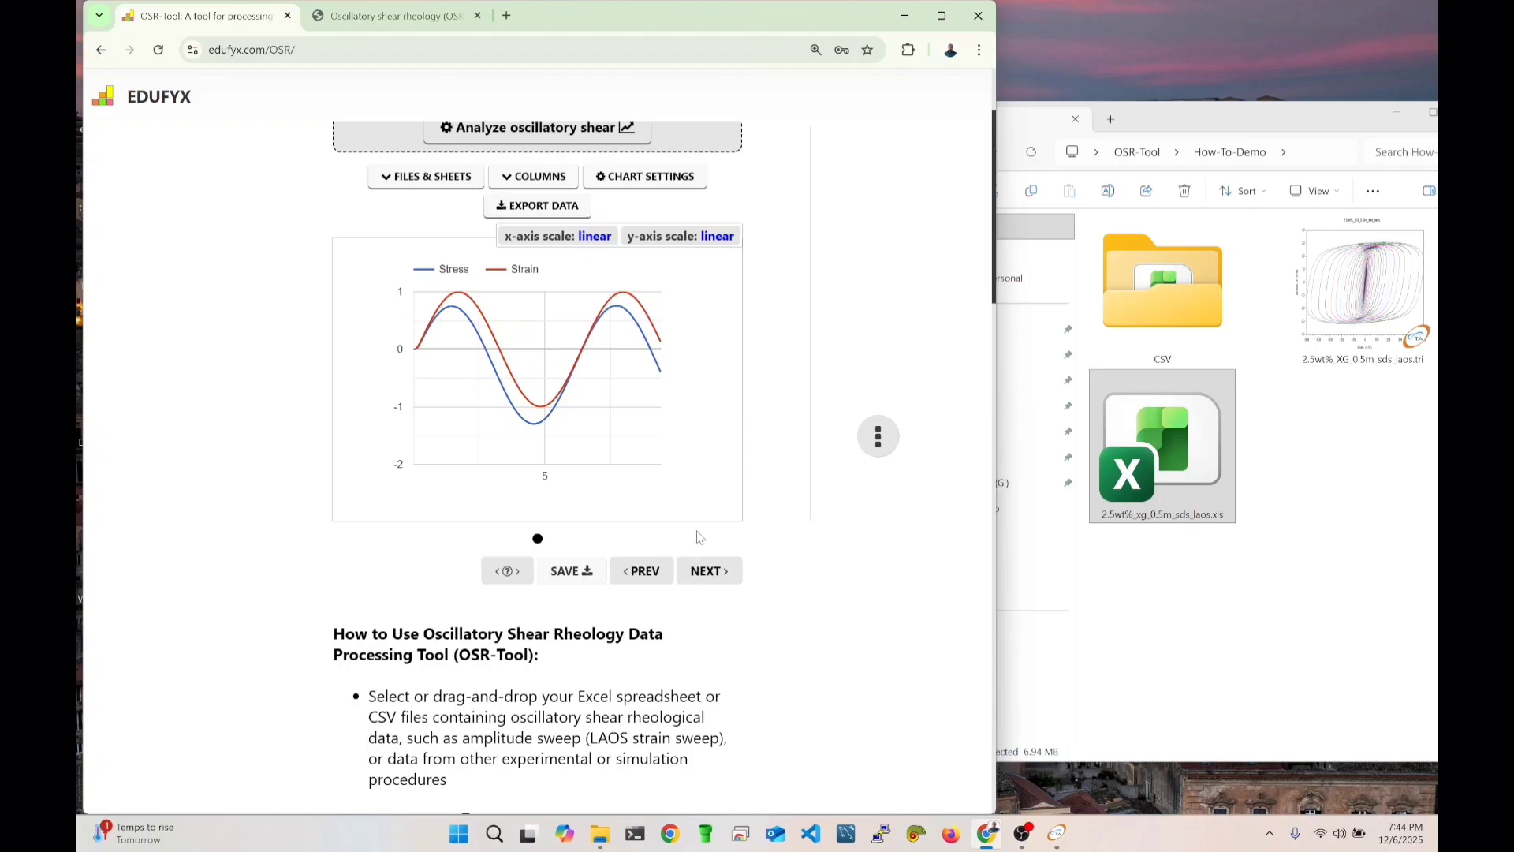
Switch the chart's previous/next navigation to sheets and step back through the first Sine Strain sheets.
click(511, 580)
click(641, 561)
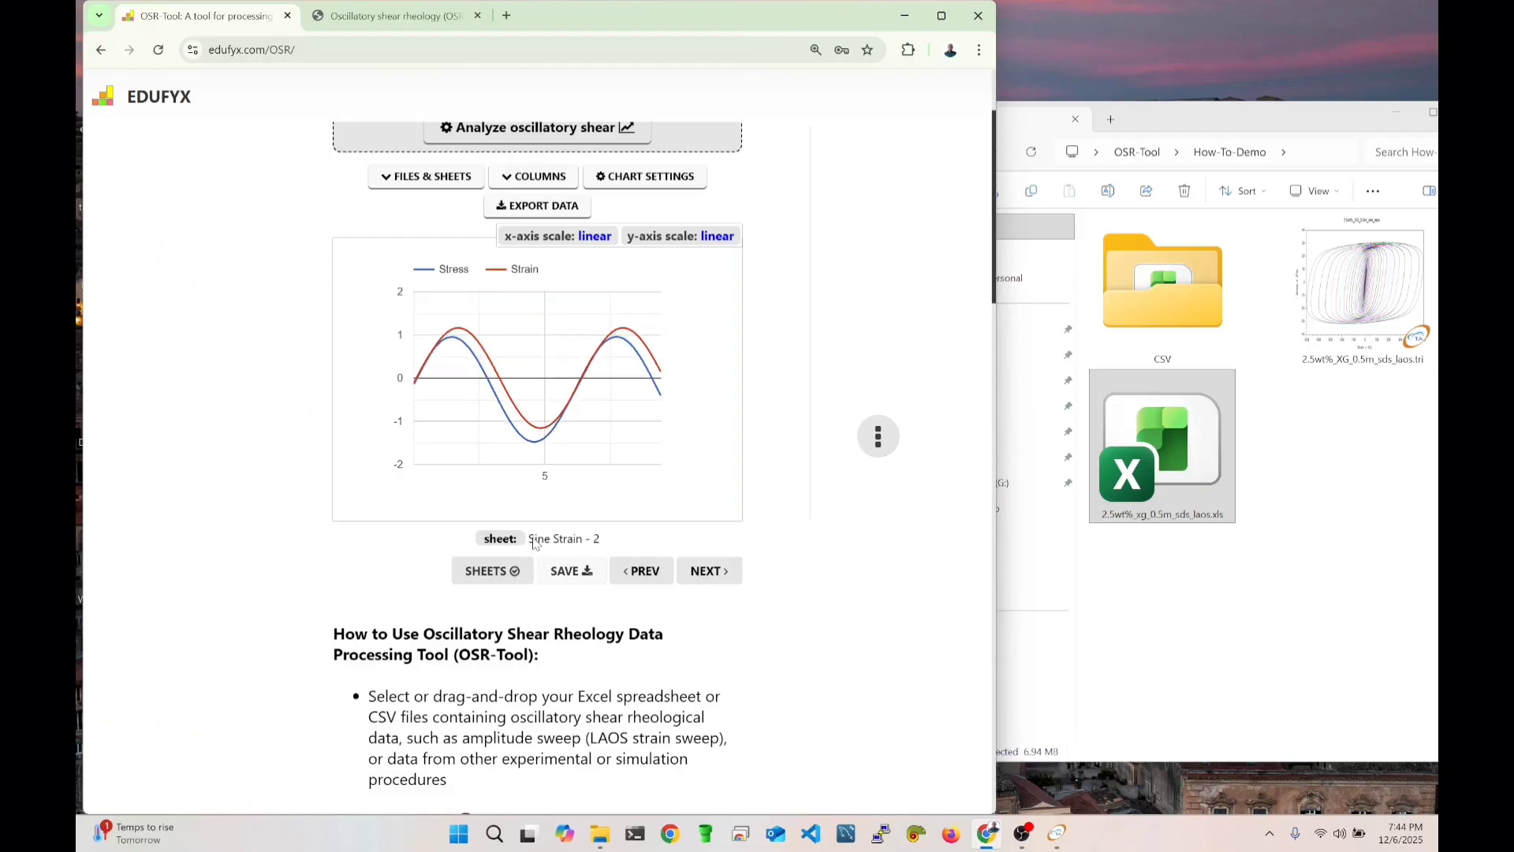
click(652, 579)
Step forward sheet by sheet through the Stress and Strain charts as far as Sine Strain - 42.
click(720, 573)
double_click(719, 573)
triple_click(720, 573)
double_click(719, 574)
double_click(719, 574)
double_click(720, 575)
double_click(721, 575)
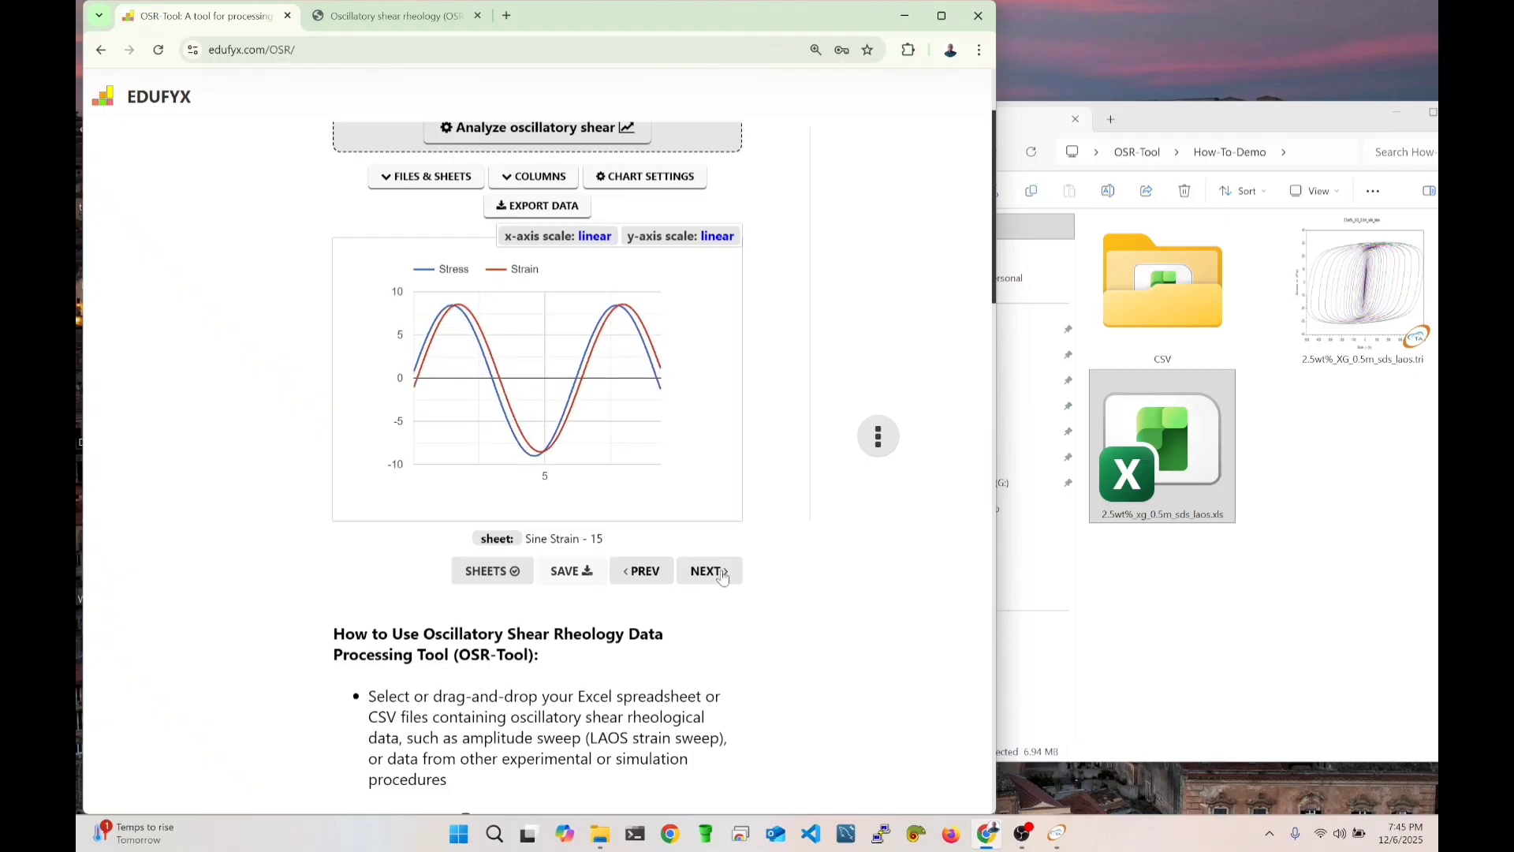
triple_click(721, 576)
triple_click(721, 576)
double_click(719, 574)
double_click(718, 572)
double_click(715, 570)
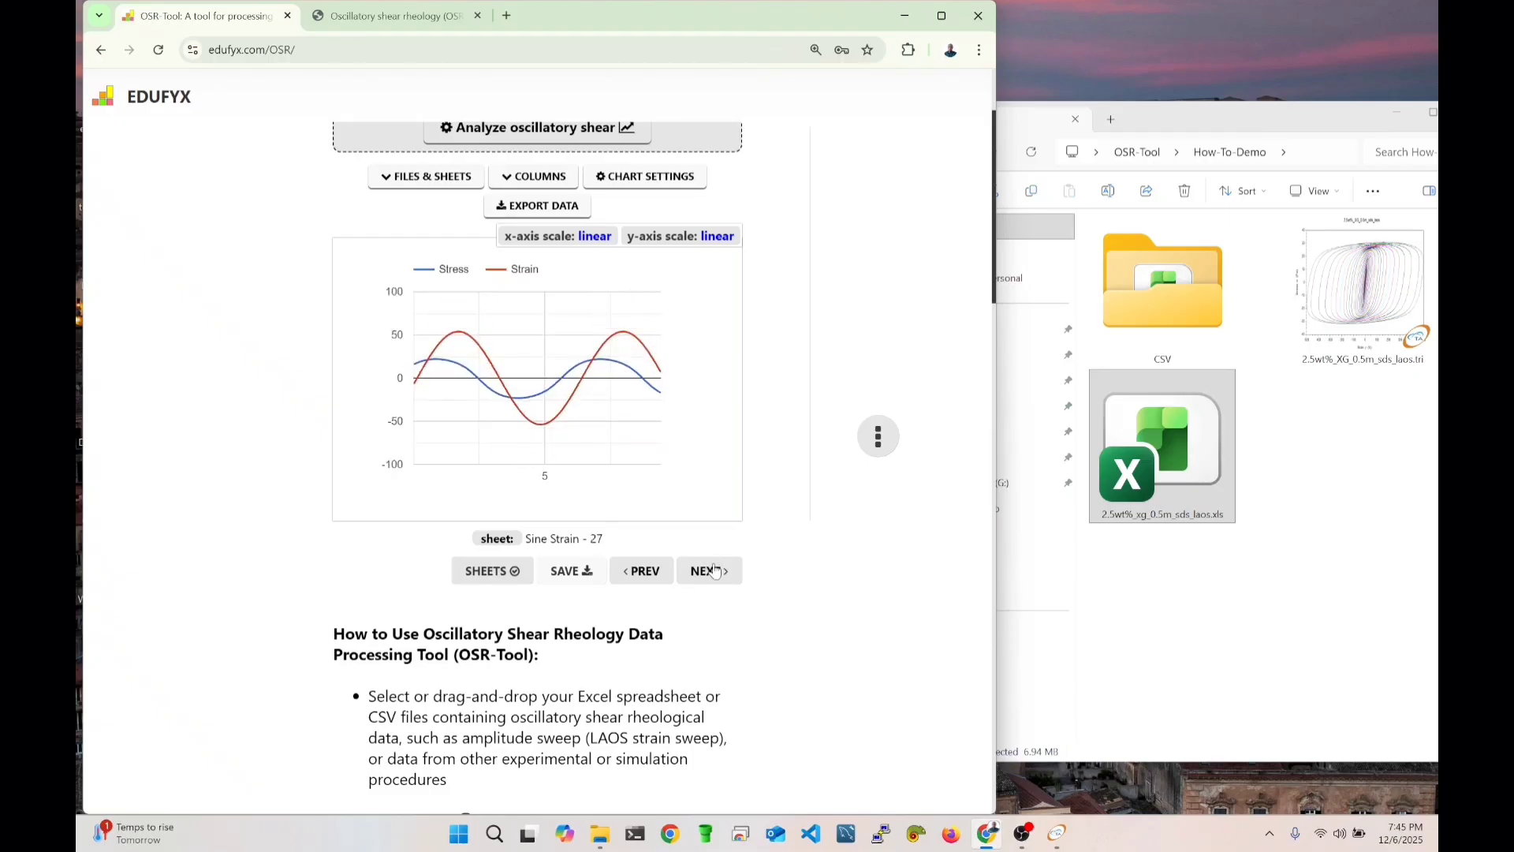
double_click(715, 571)
double_click(716, 571)
double_click(715, 570)
double_click(716, 570)
triple_click(716, 572)
double_click(716, 572)
double_click(716, 573)
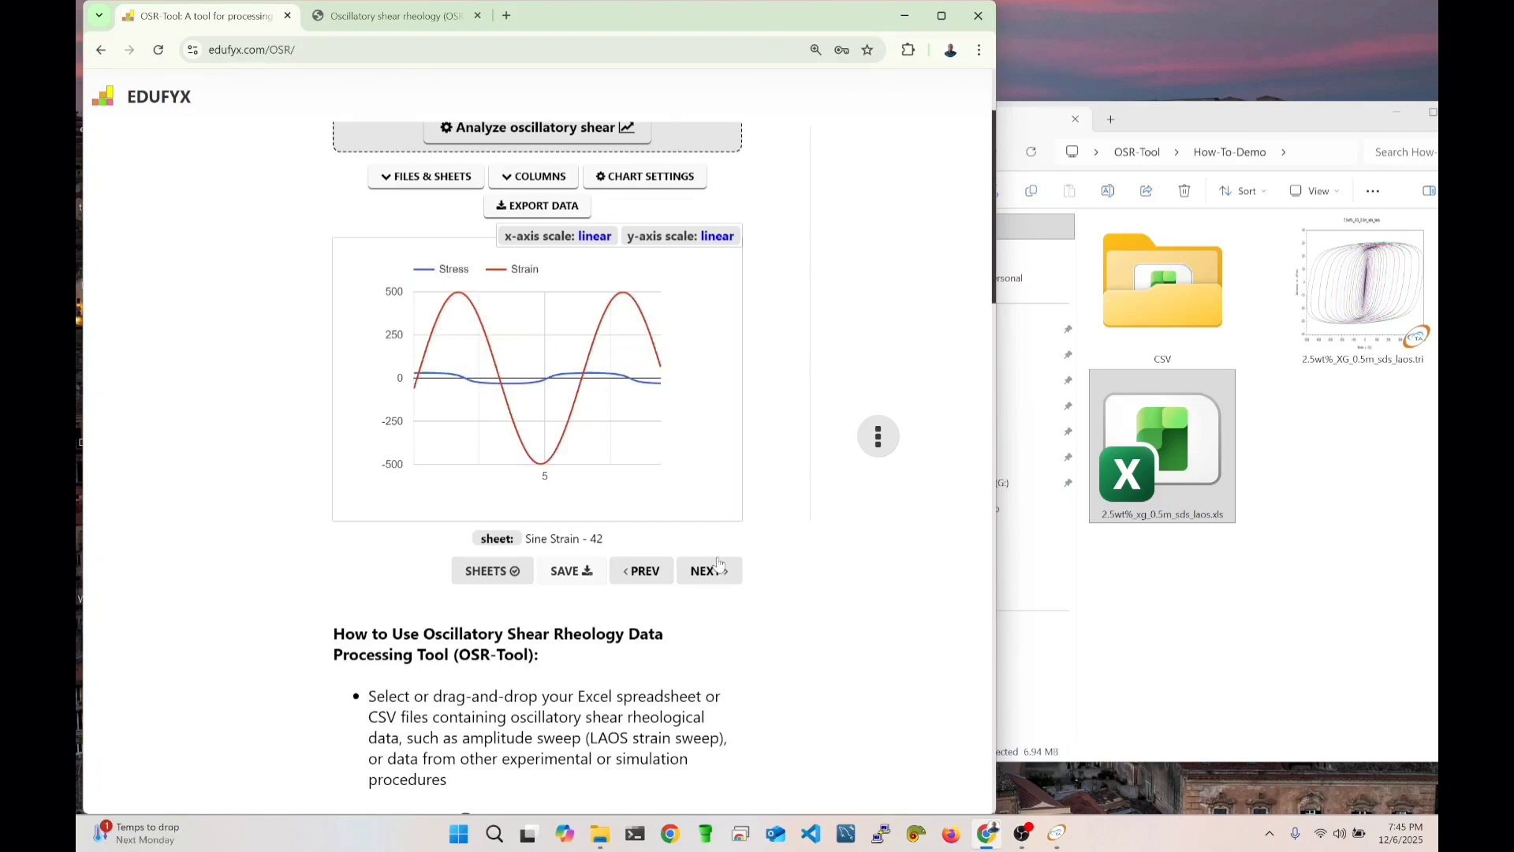
Step back through the sheet charts to Sine Strain - 11.
click(645, 572)
double_click(647, 572)
double_click(647, 572)
double_click(647, 572)
double_click(649, 572)
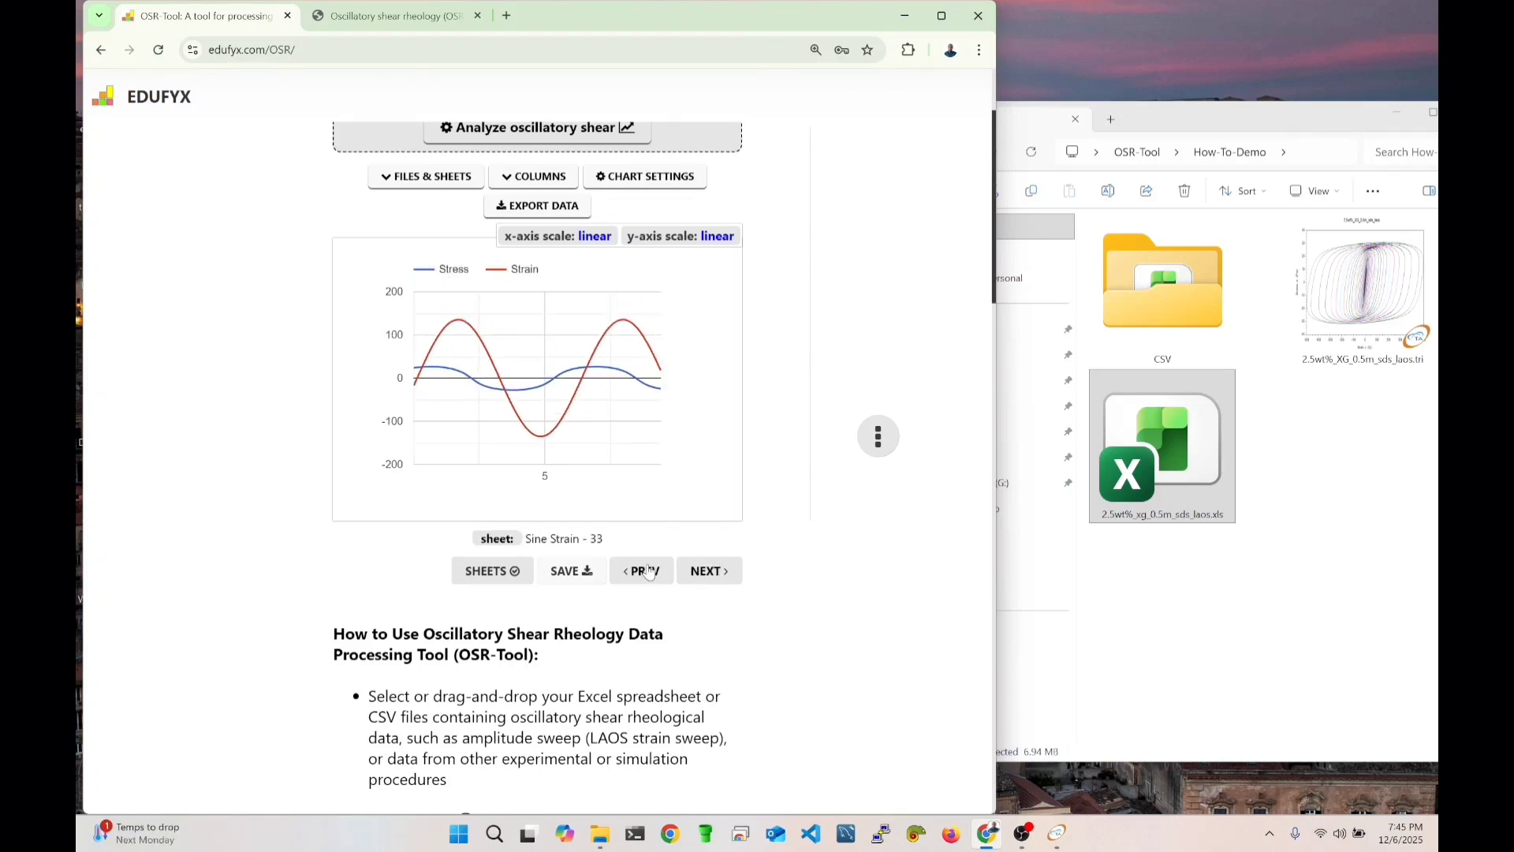
double_click(649, 572)
double_click(649, 572)
double_click(649, 572)
double_click(649, 572)
double_click(649, 572)
click(649, 572)
double_click(650, 572)
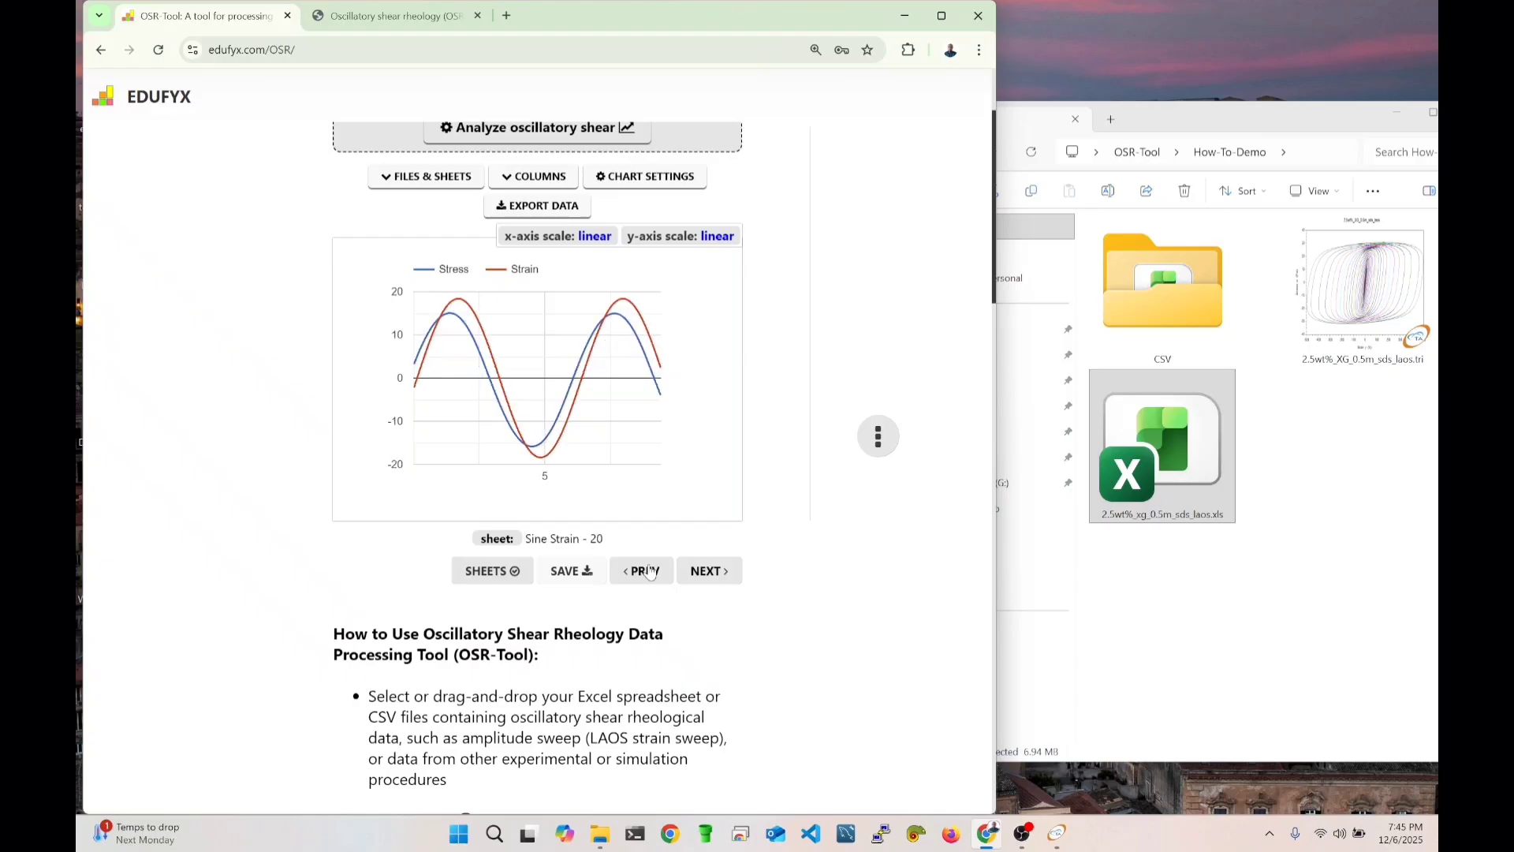
double_click(649, 572)
double_click(649, 571)
double_click(649, 572)
double_click(649, 572)
click(649, 571)
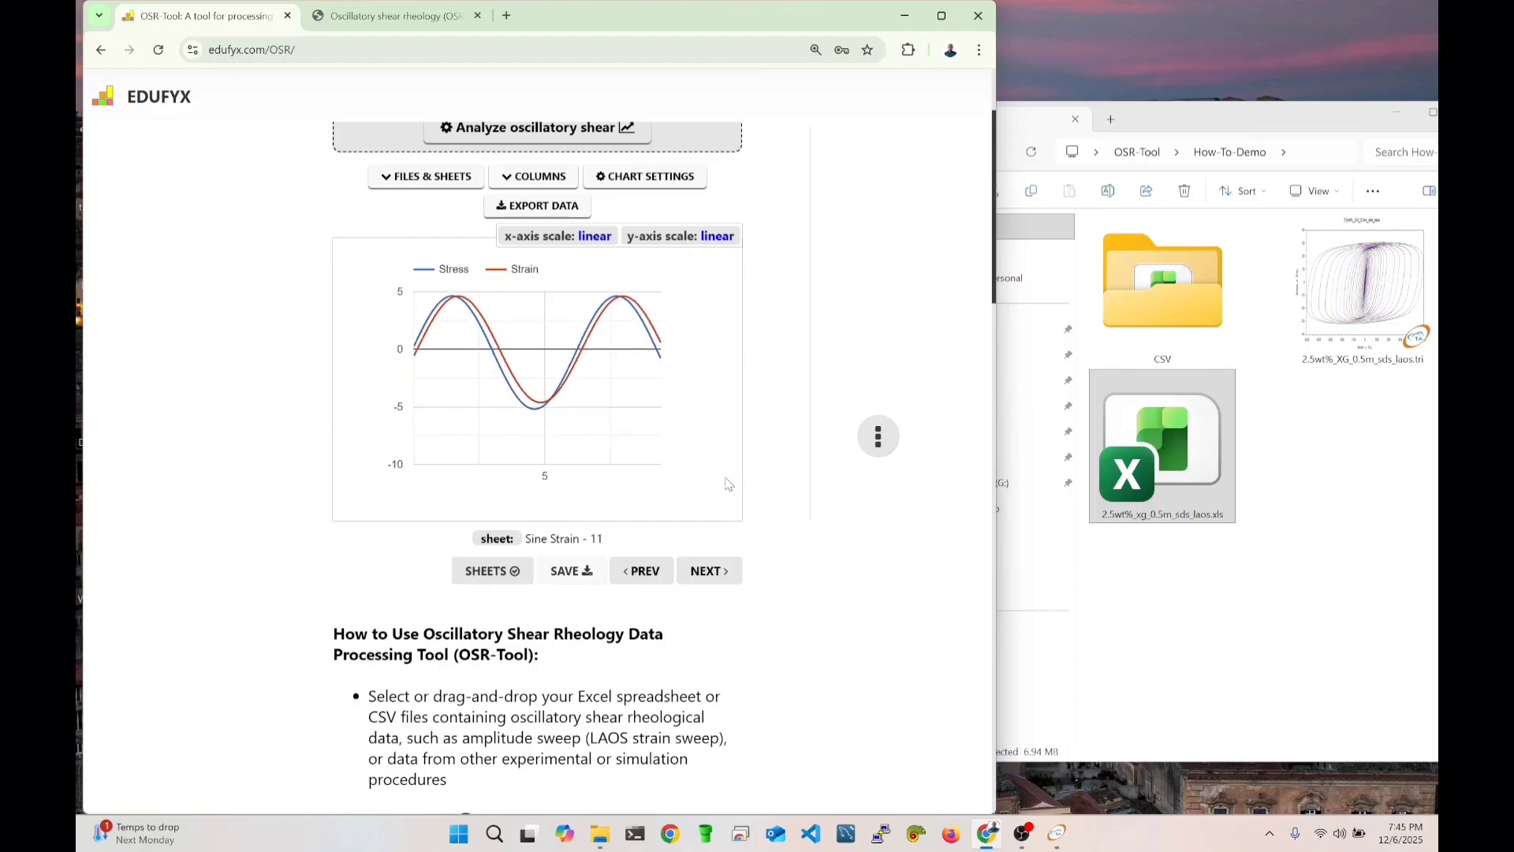
Try stepping the chart forward and back with sheet navigation off, and turn sheet navigation on again.
click(483, 571)
click(707, 573)
click(655, 576)
click(502, 572)
scroll(647, 378, down, 1)
scroll(623, 473, up, 2)
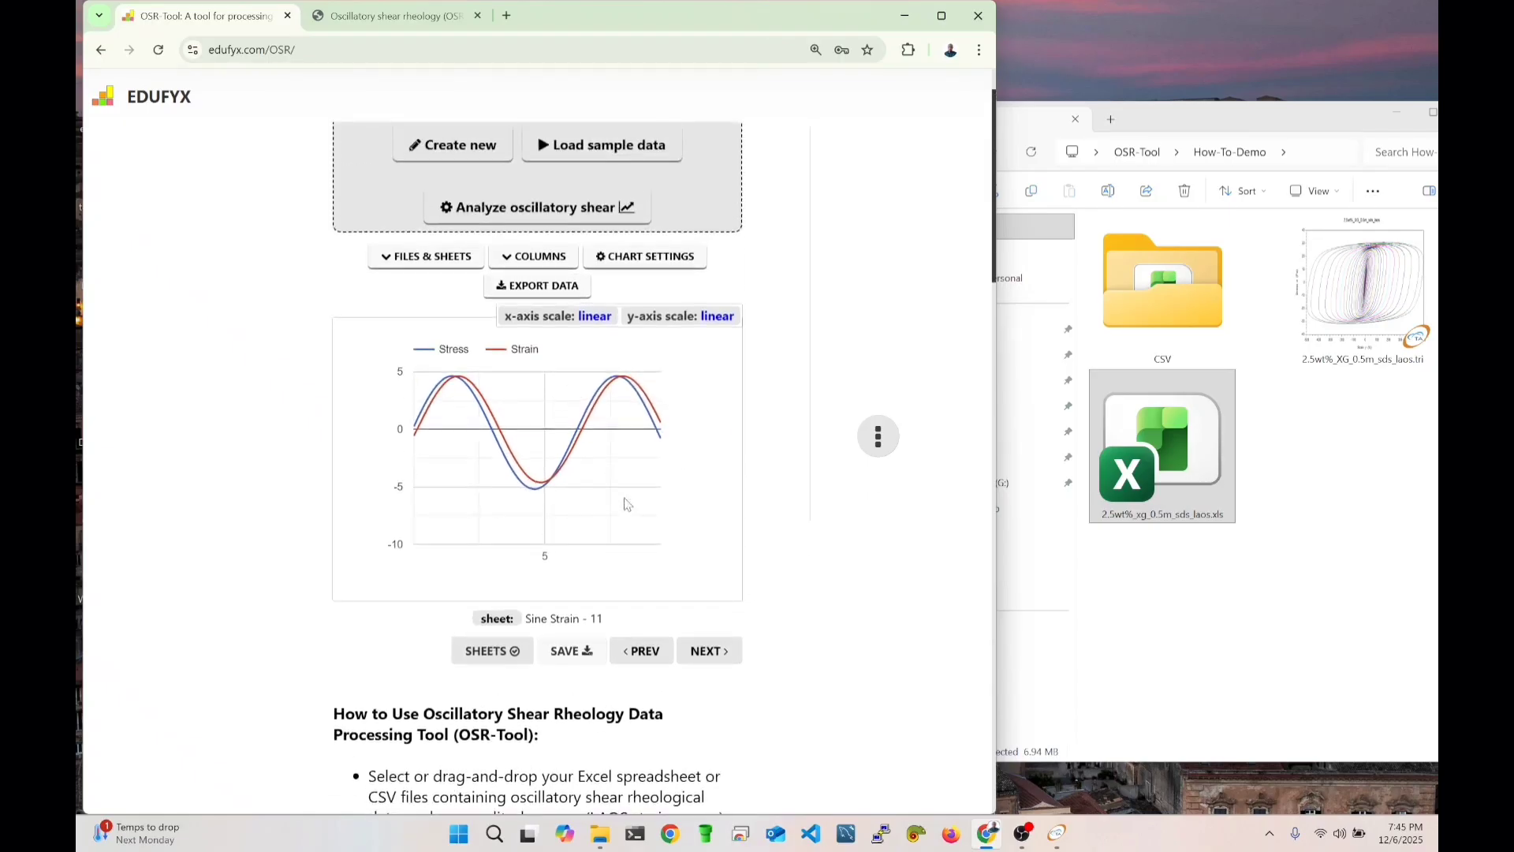
Download the Sine Strain - 11 chart as an image, and open the downloaded file briefly to check it.
click(574, 659)
click(568, 509)
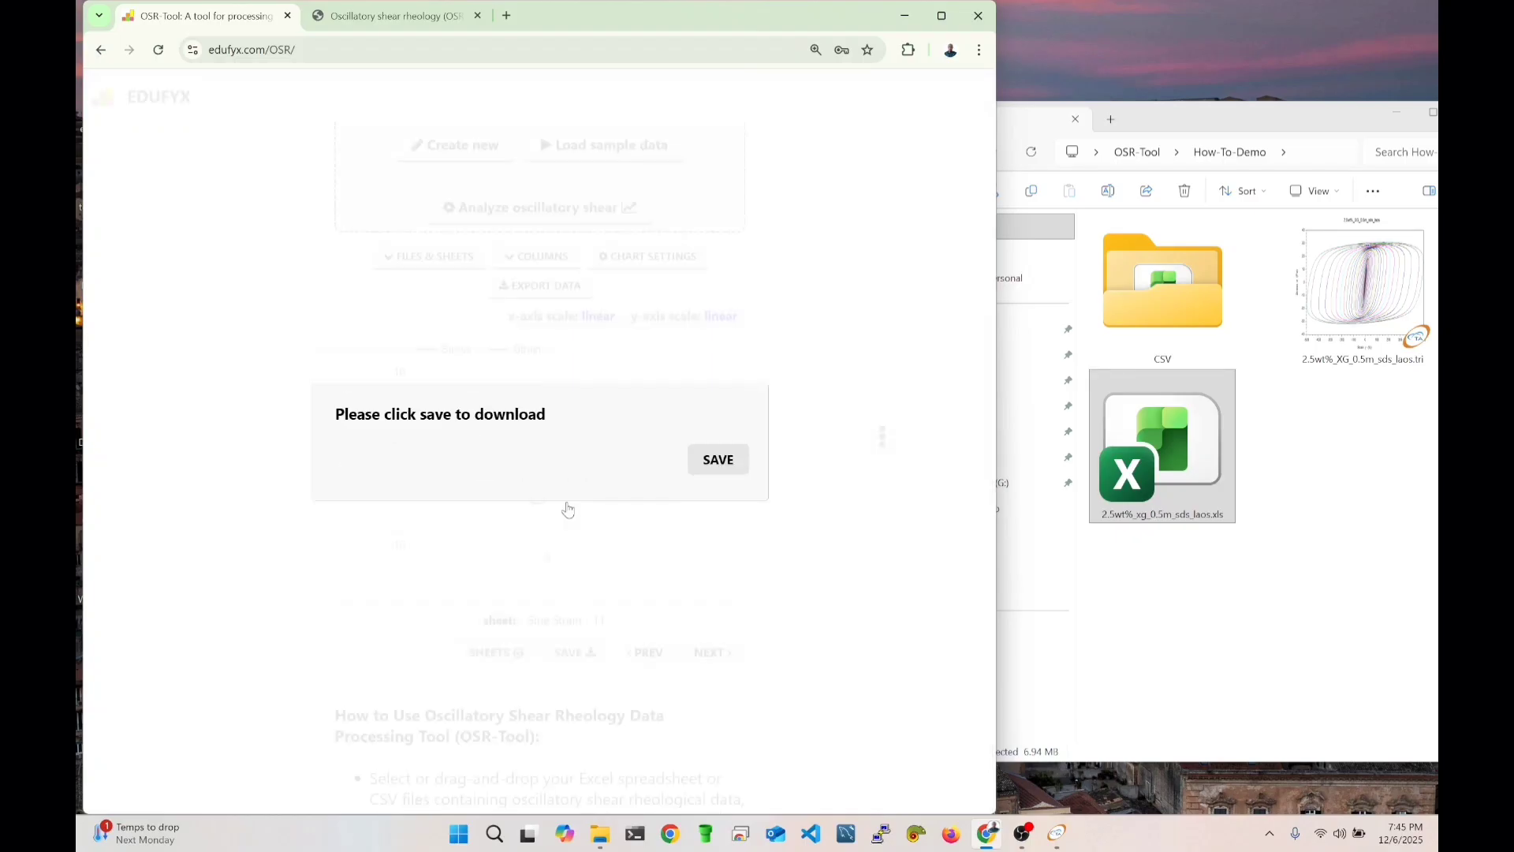
click(718, 460)
click(864, 96)
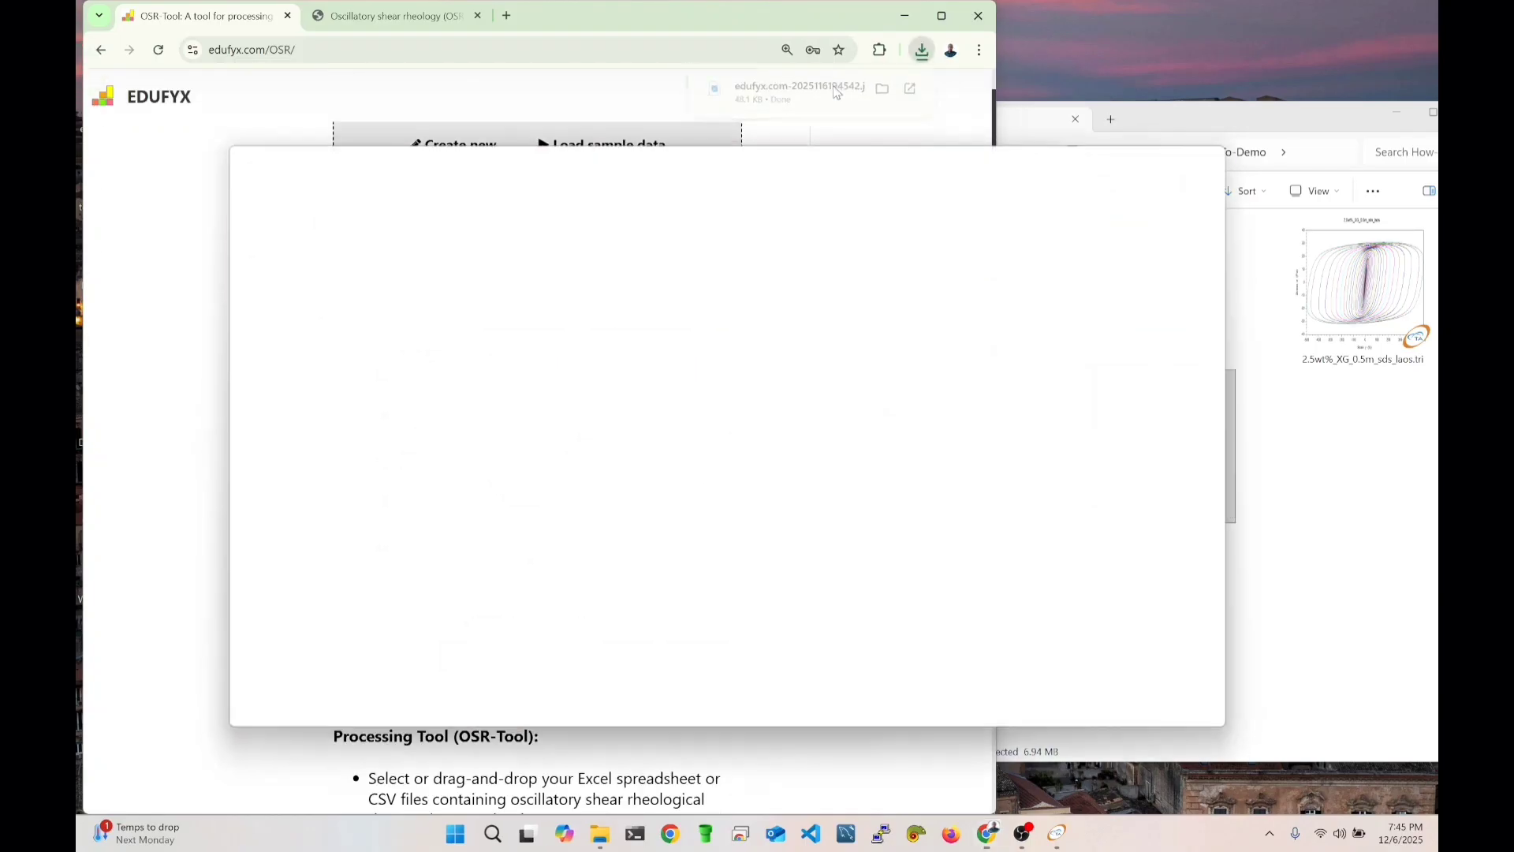
click(1215, 159)
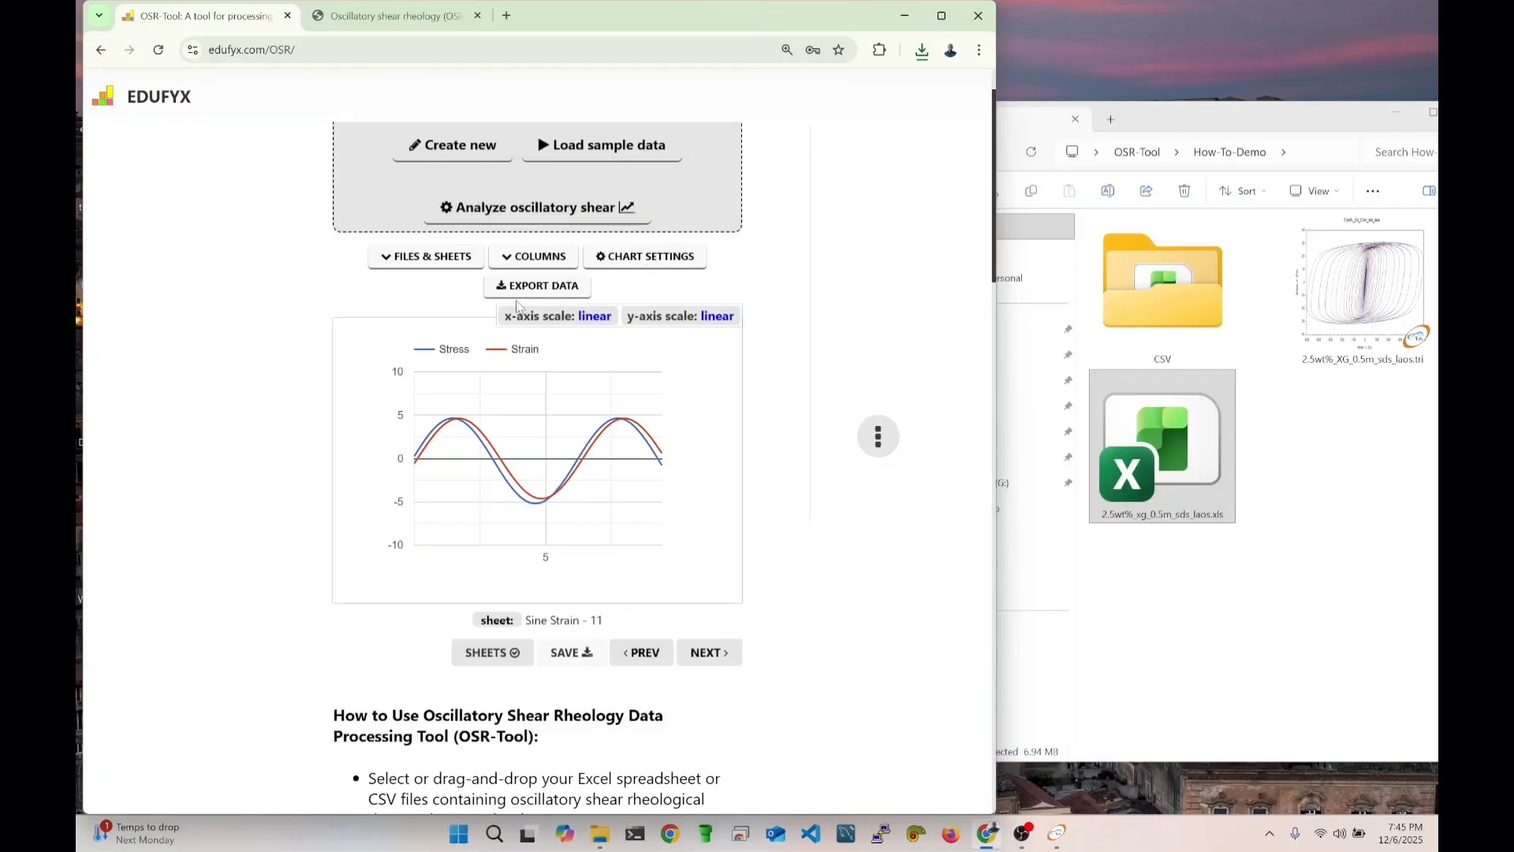
Start a data export and select Step time, Strain and Stress, in that order, as its columns.
scroll(446, 303, up, 1)
click(539, 381)
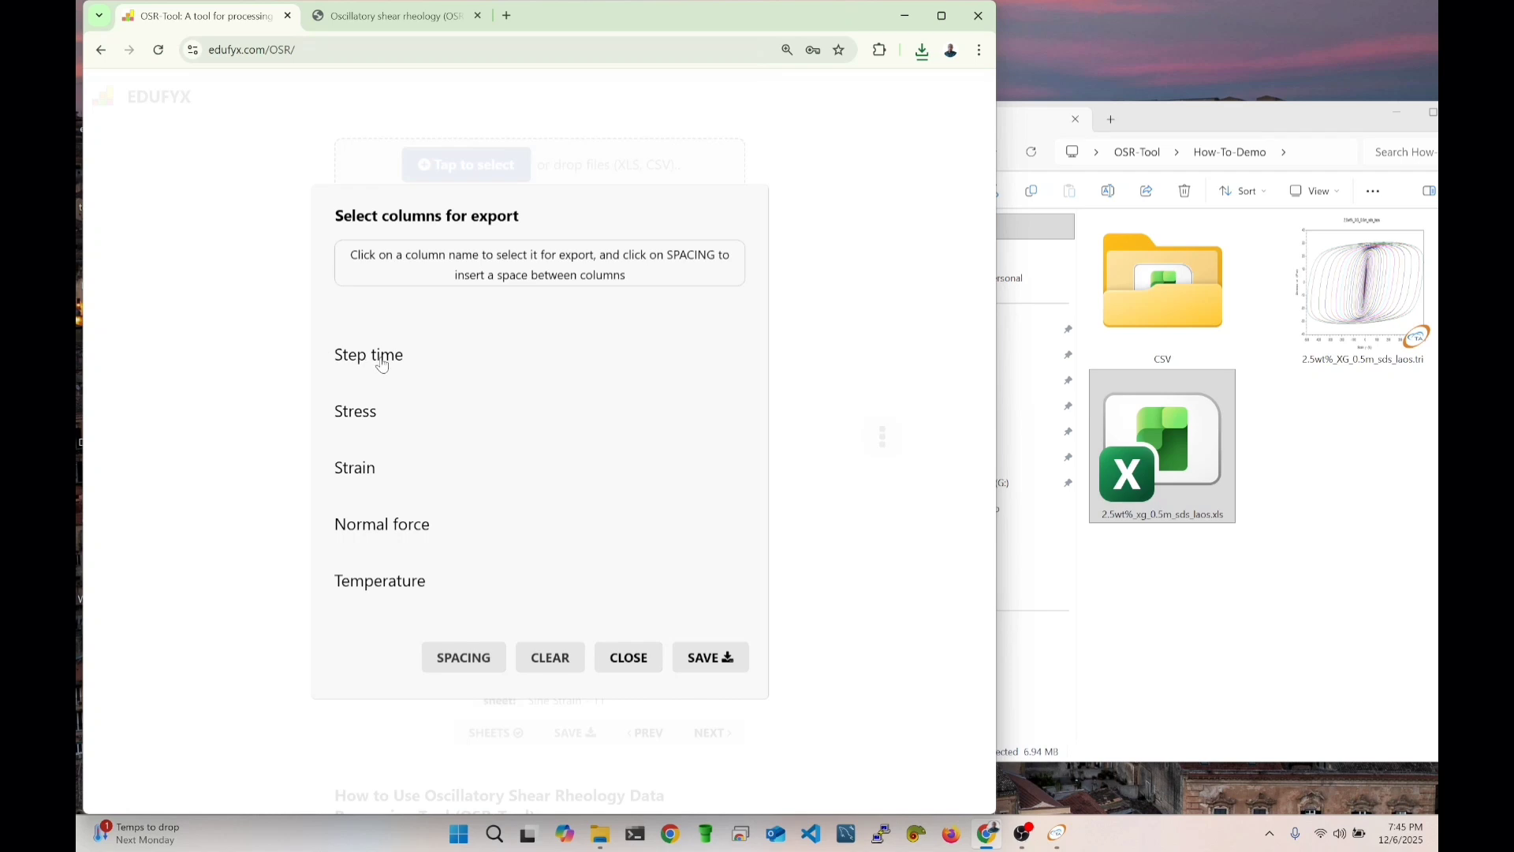
click(379, 357)
click(366, 470)
click(373, 416)
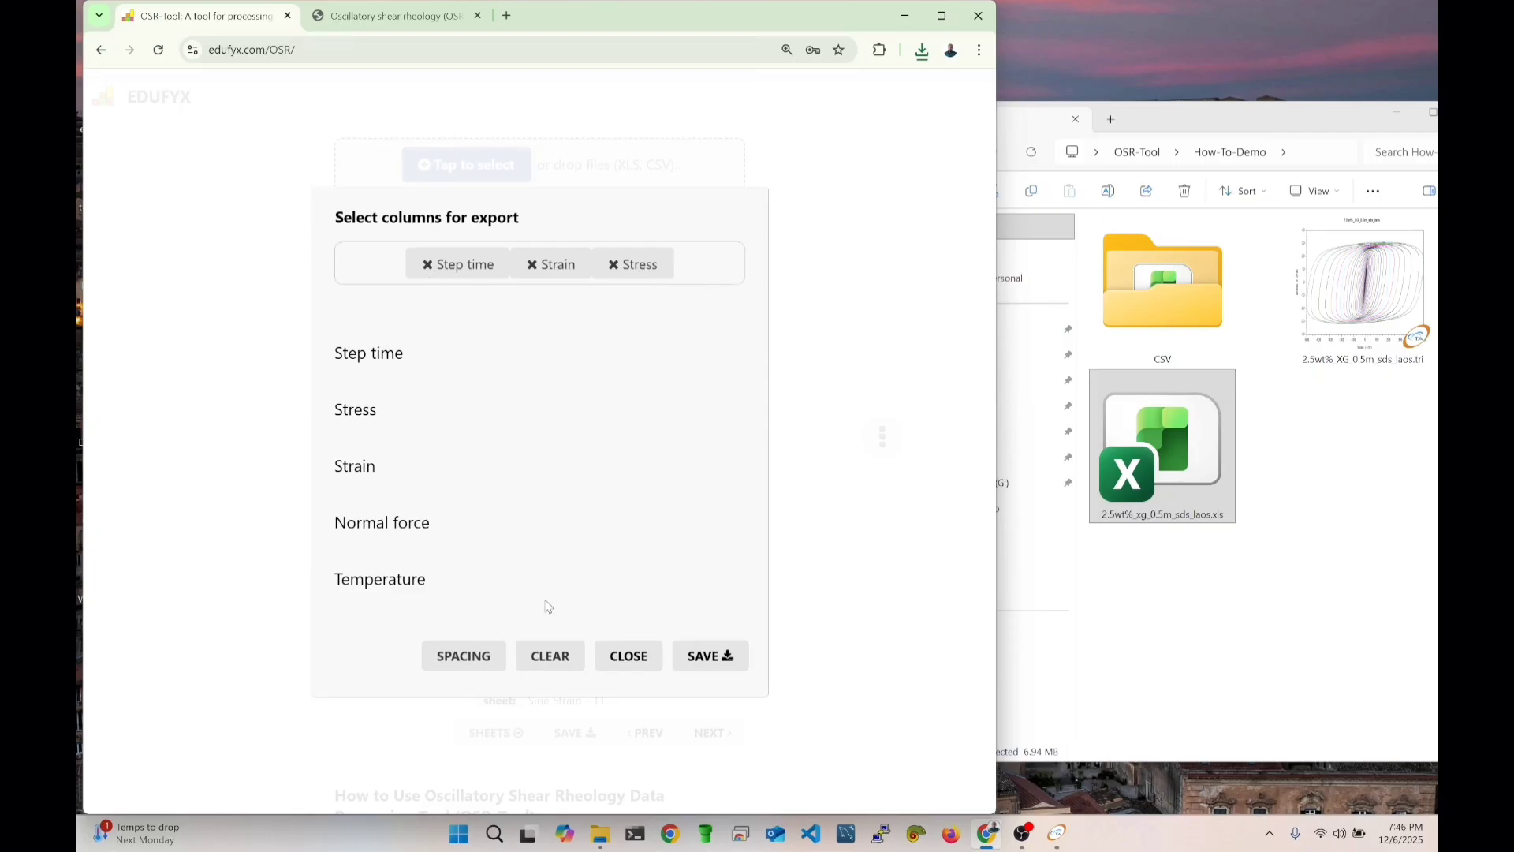
Save the column export without a custom filename, and check the downloaded CSV in Excel before closing it.
click(712, 659)
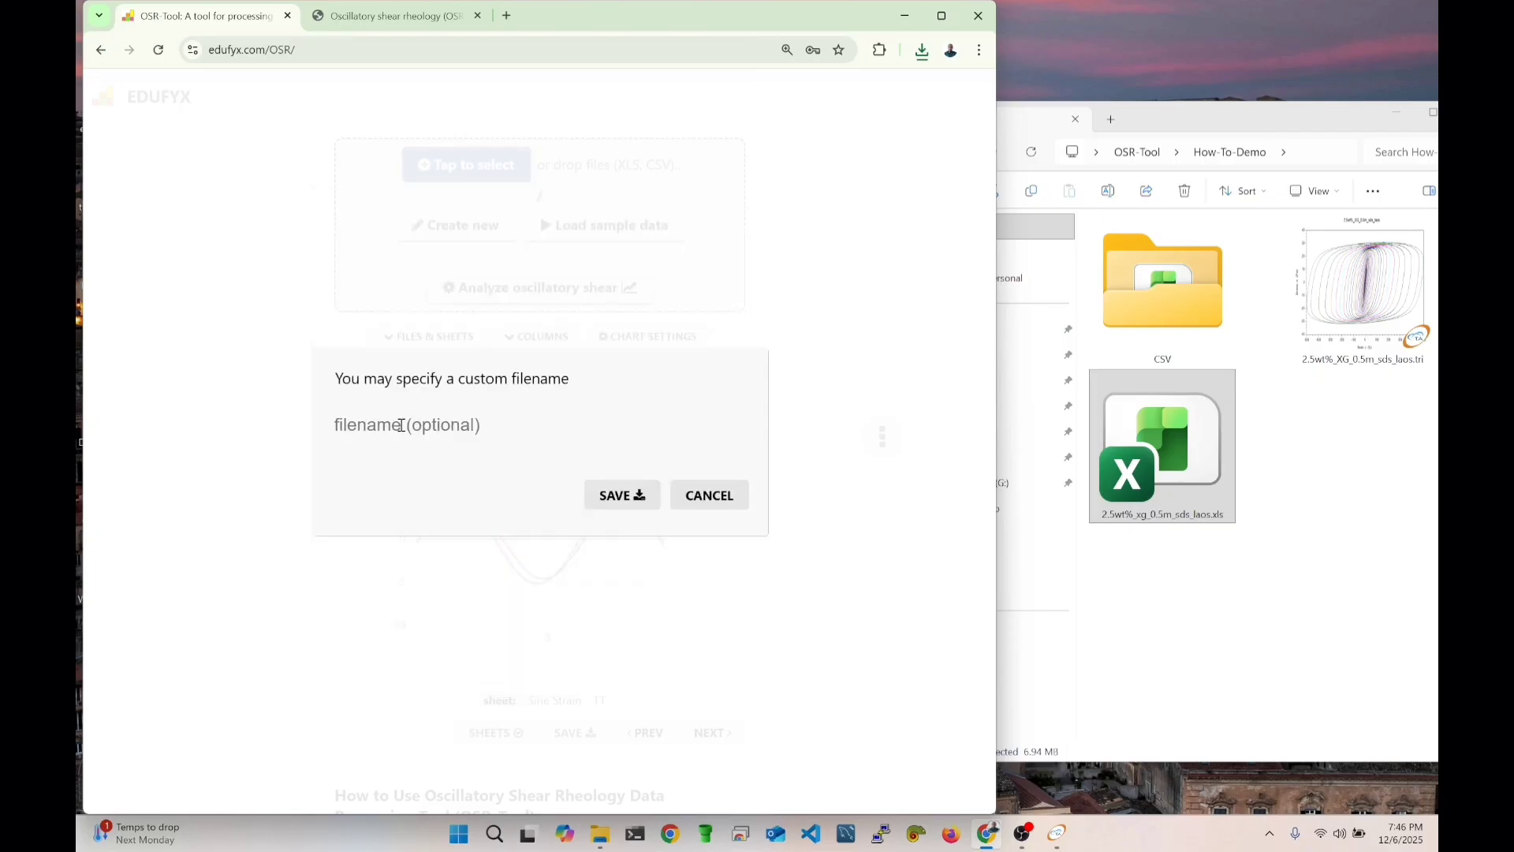
click(620, 502)
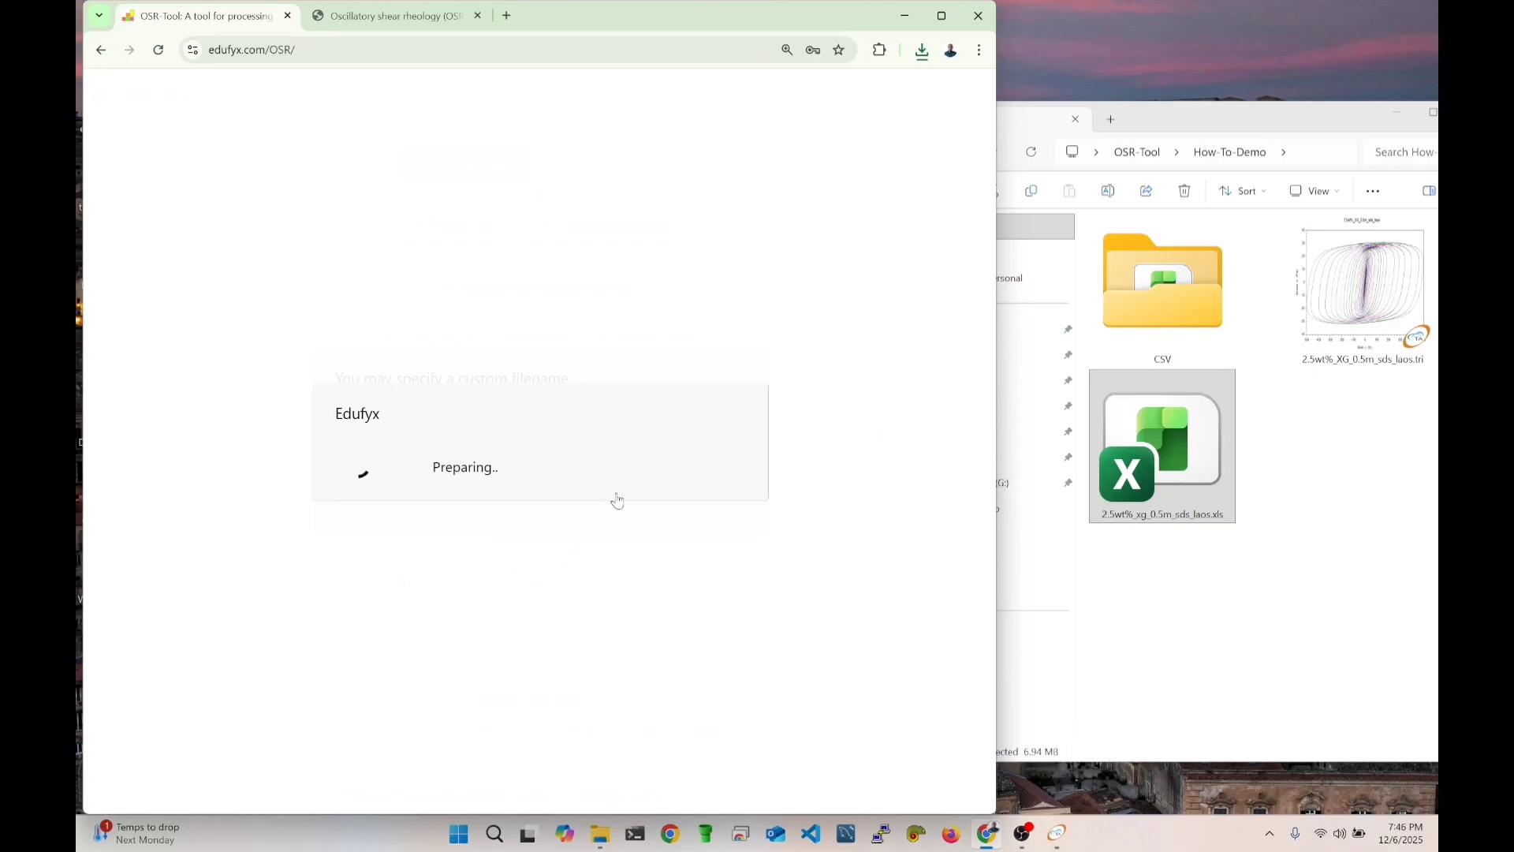
click(726, 463)
click(836, 103)
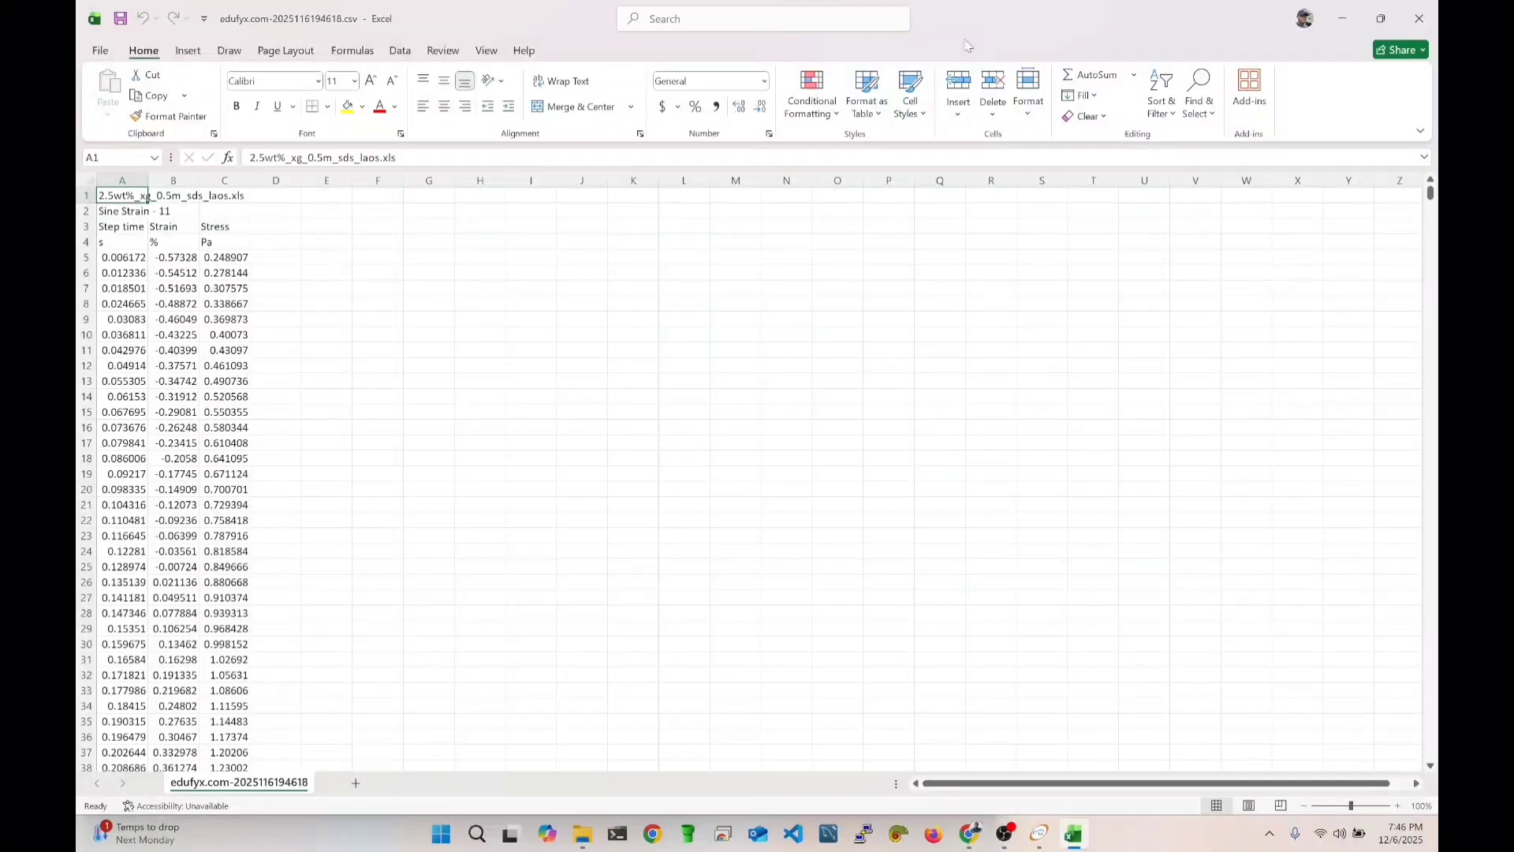
click(1423, 19)
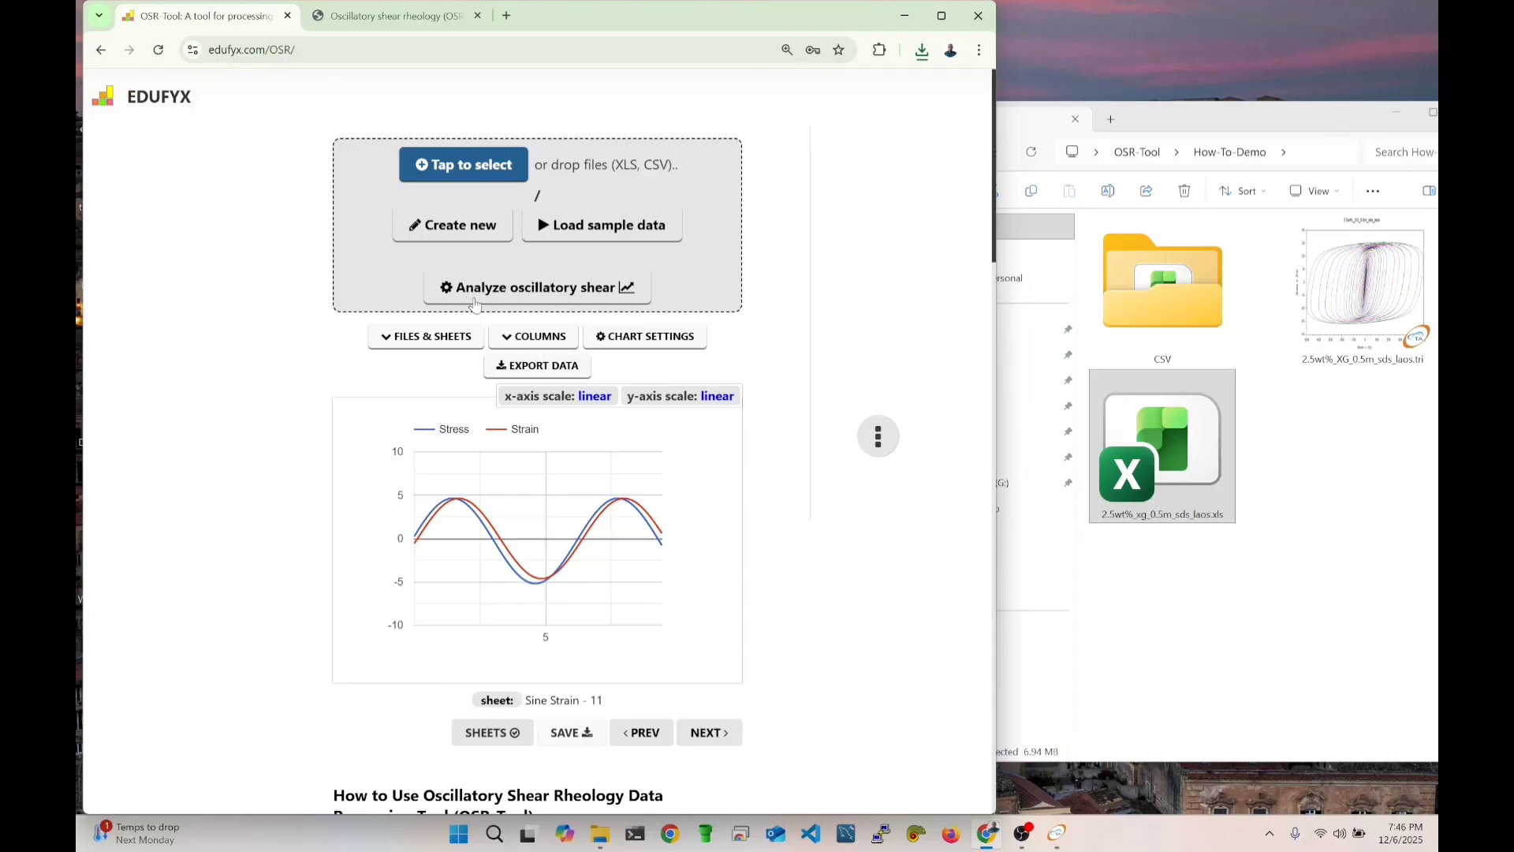
Examine the options list and the oscillatory shear analysis settings, including stress filtering, and leave them without running the analysis.
click(881, 435)
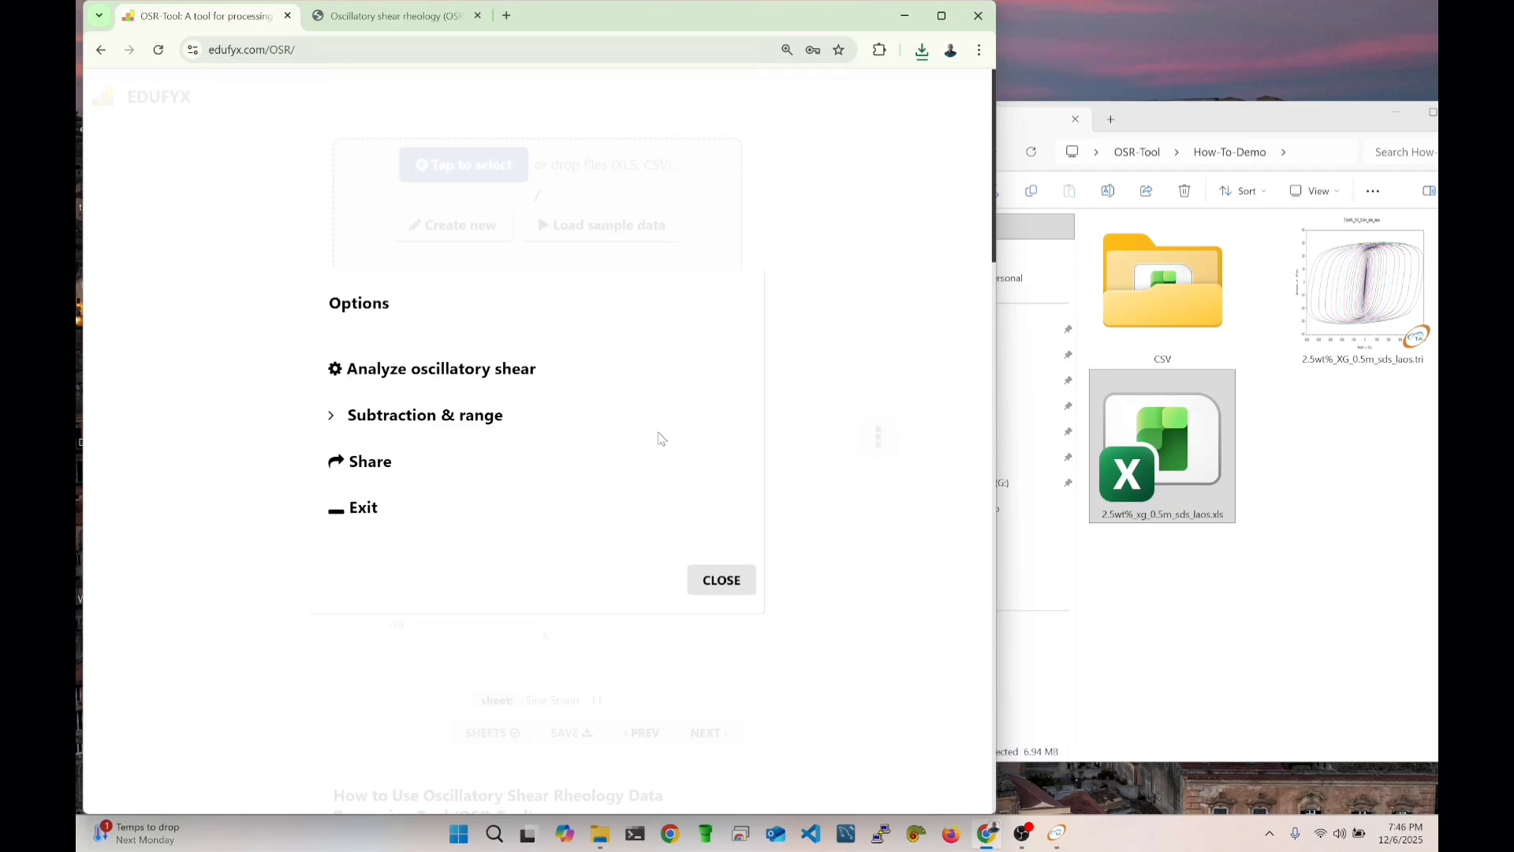
click(733, 586)
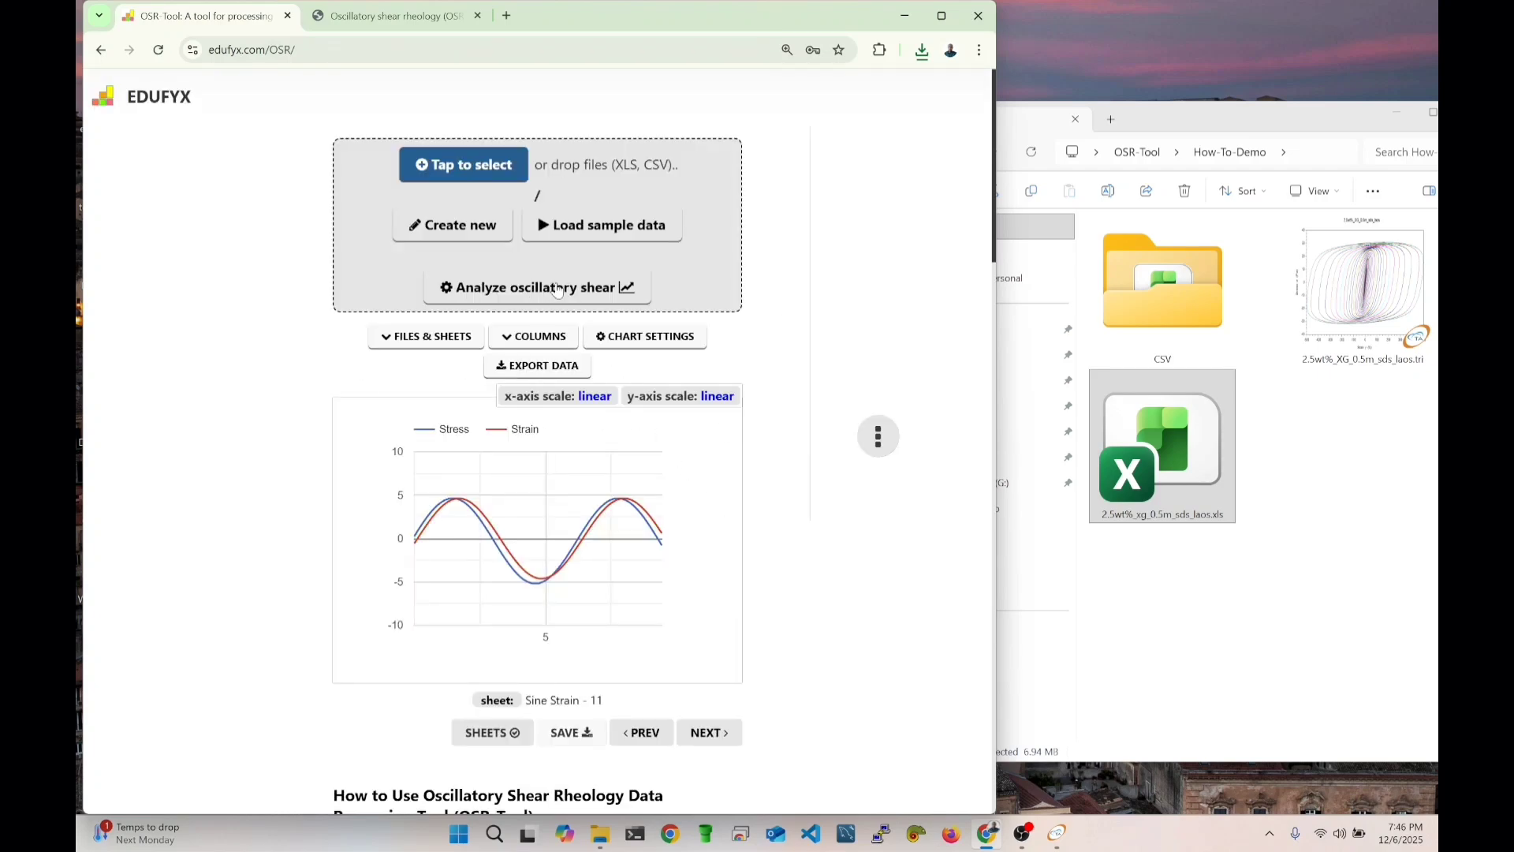
click(557, 288)
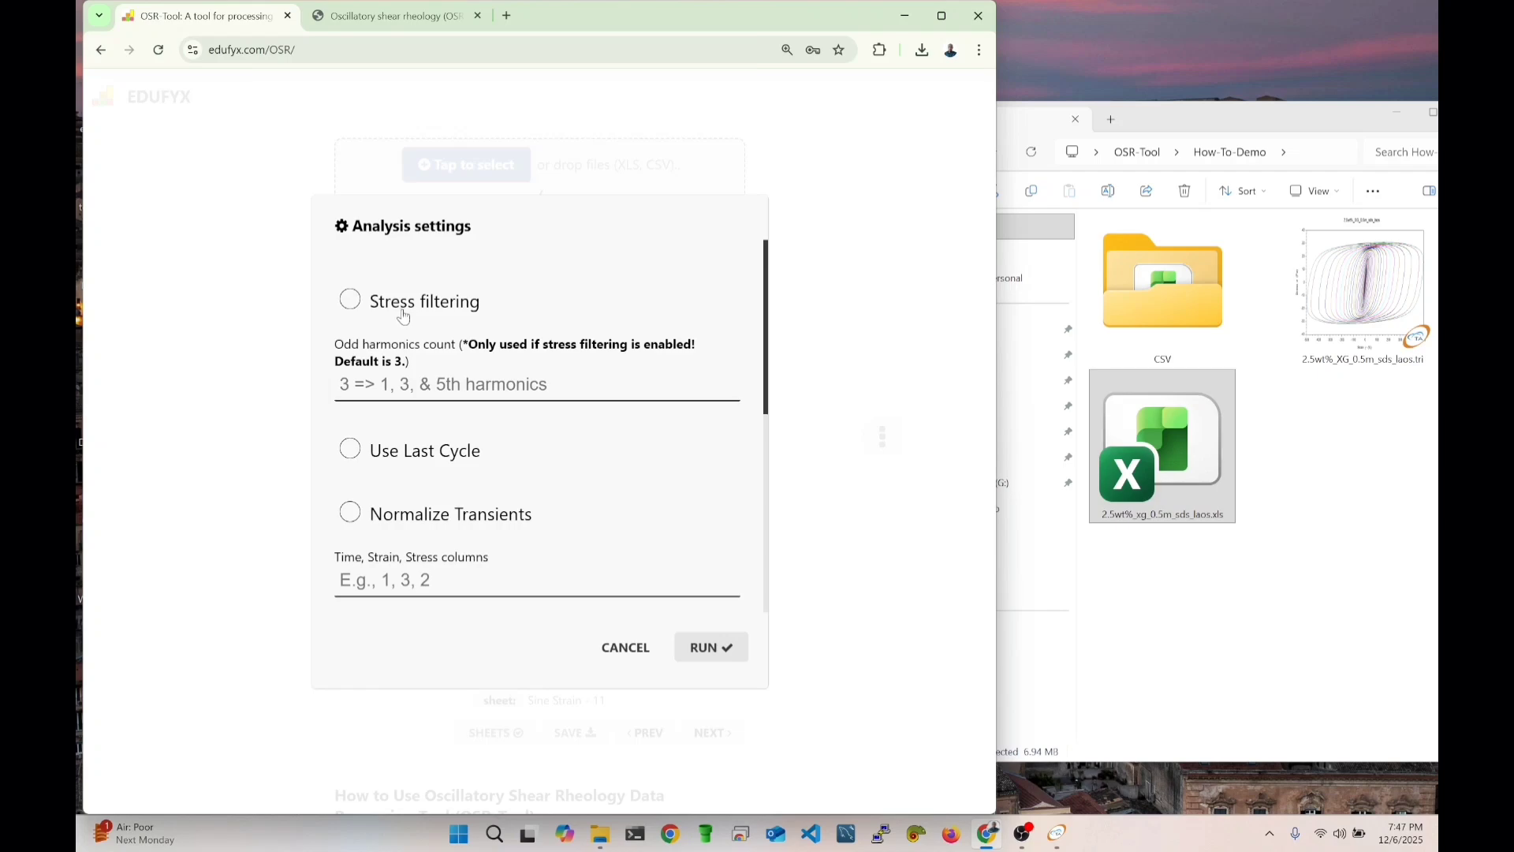
click(397, 313)
click(418, 313)
scroll(436, 414, down, 1)
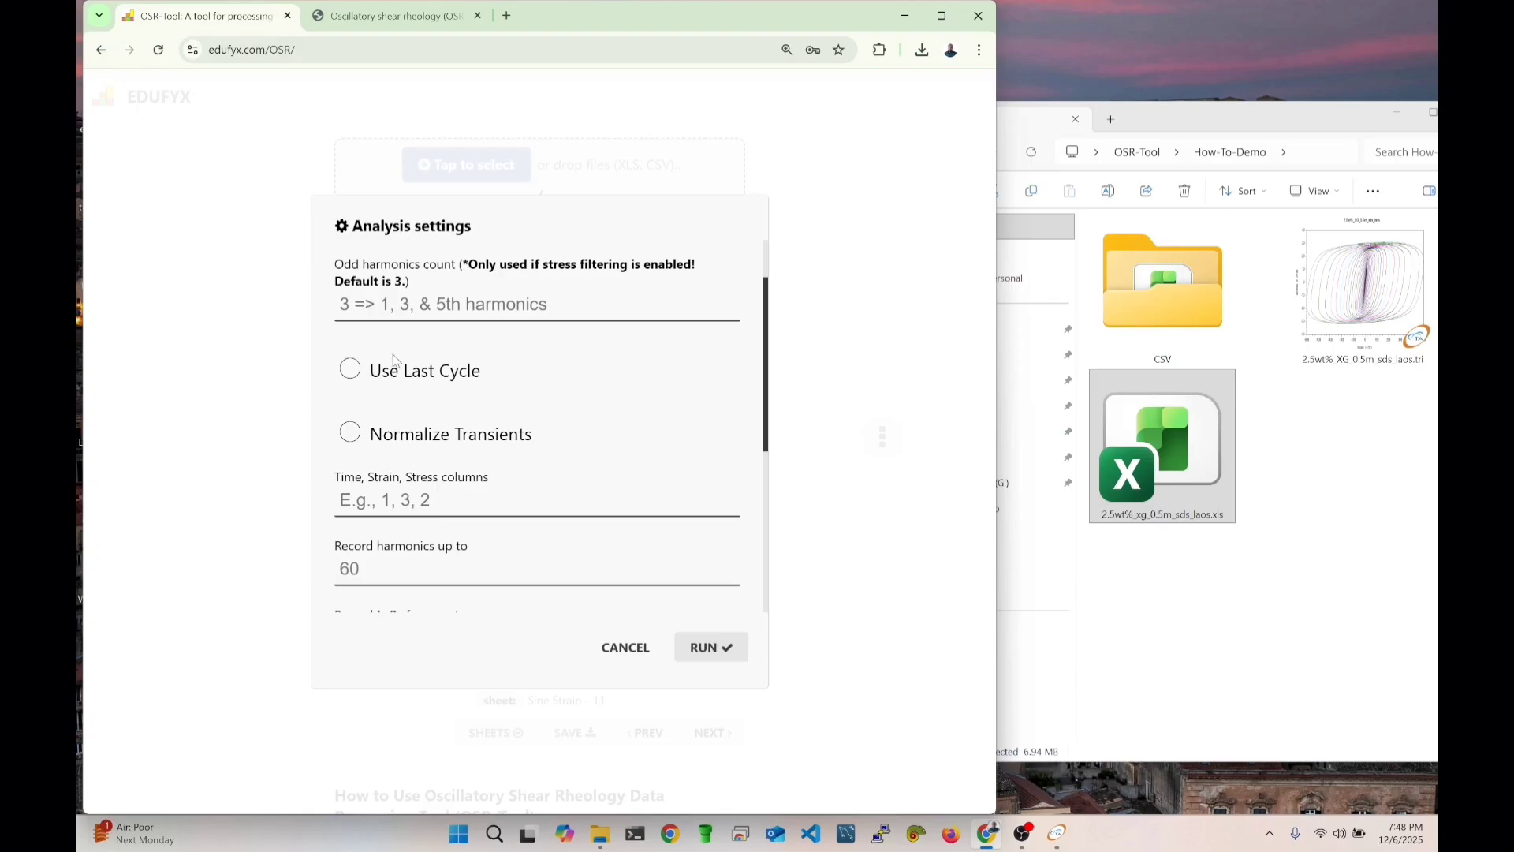
scroll(383, 307, up, 1)
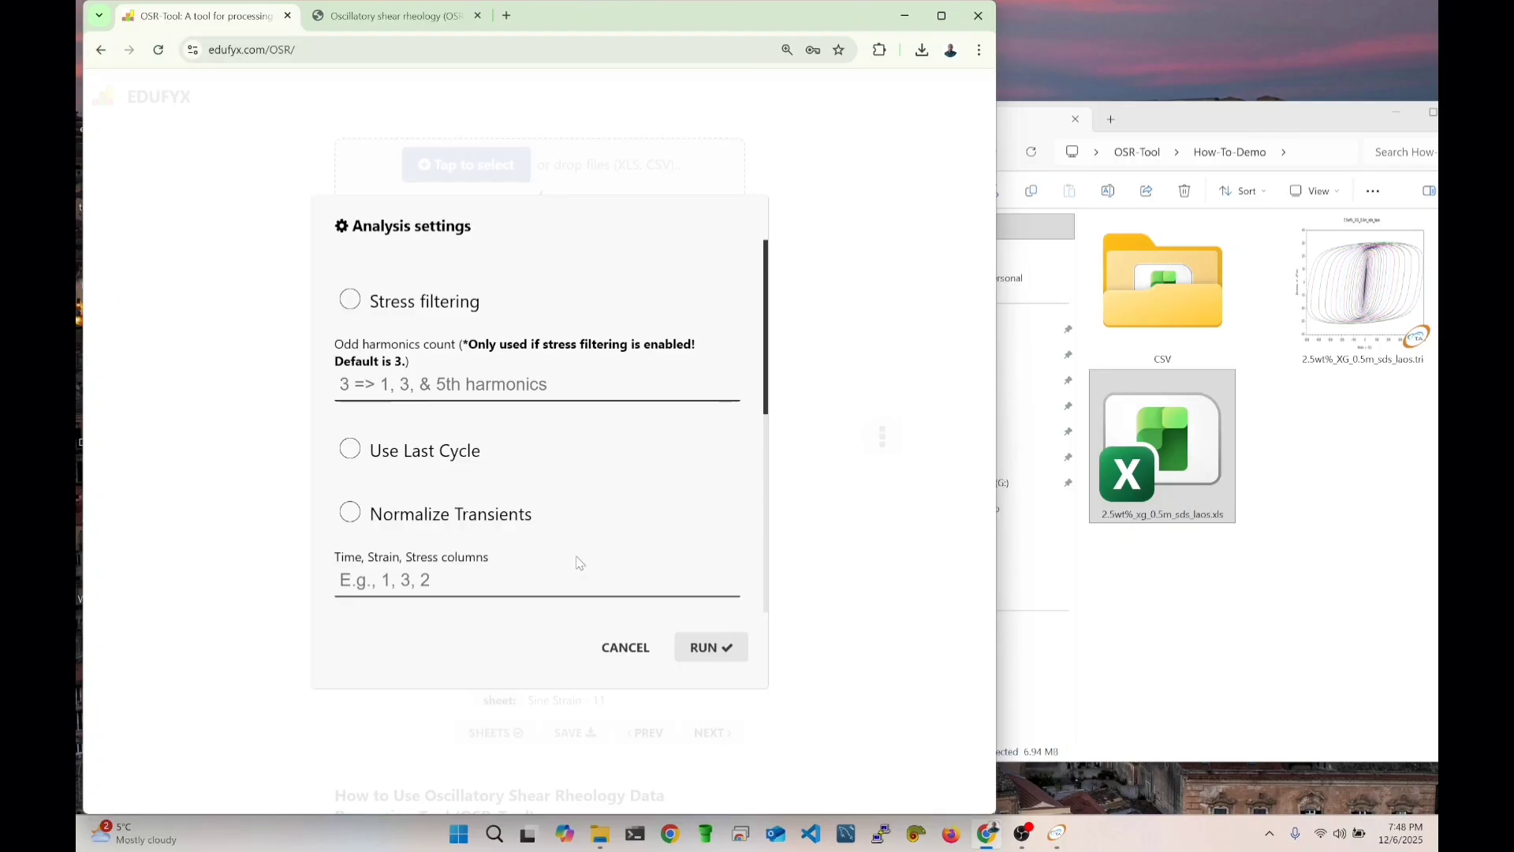
click(623, 645)
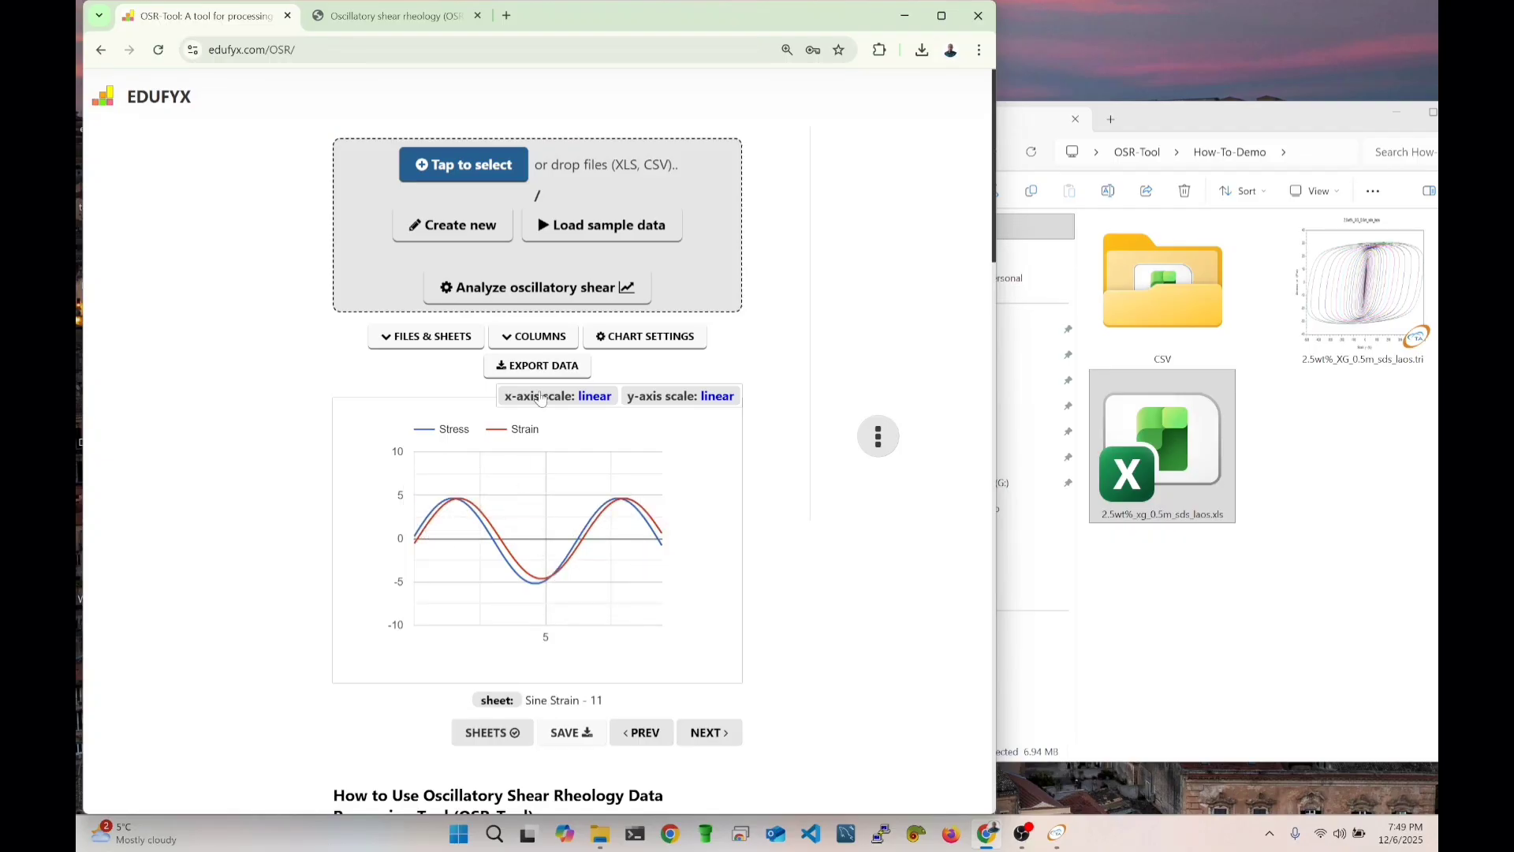
click(595, 341)
click(574, 648)
Open the oscillatory shear analysis settings at the time, strain and stress column setting.
click(522, 293)
scroll(432, 377, down, 1)
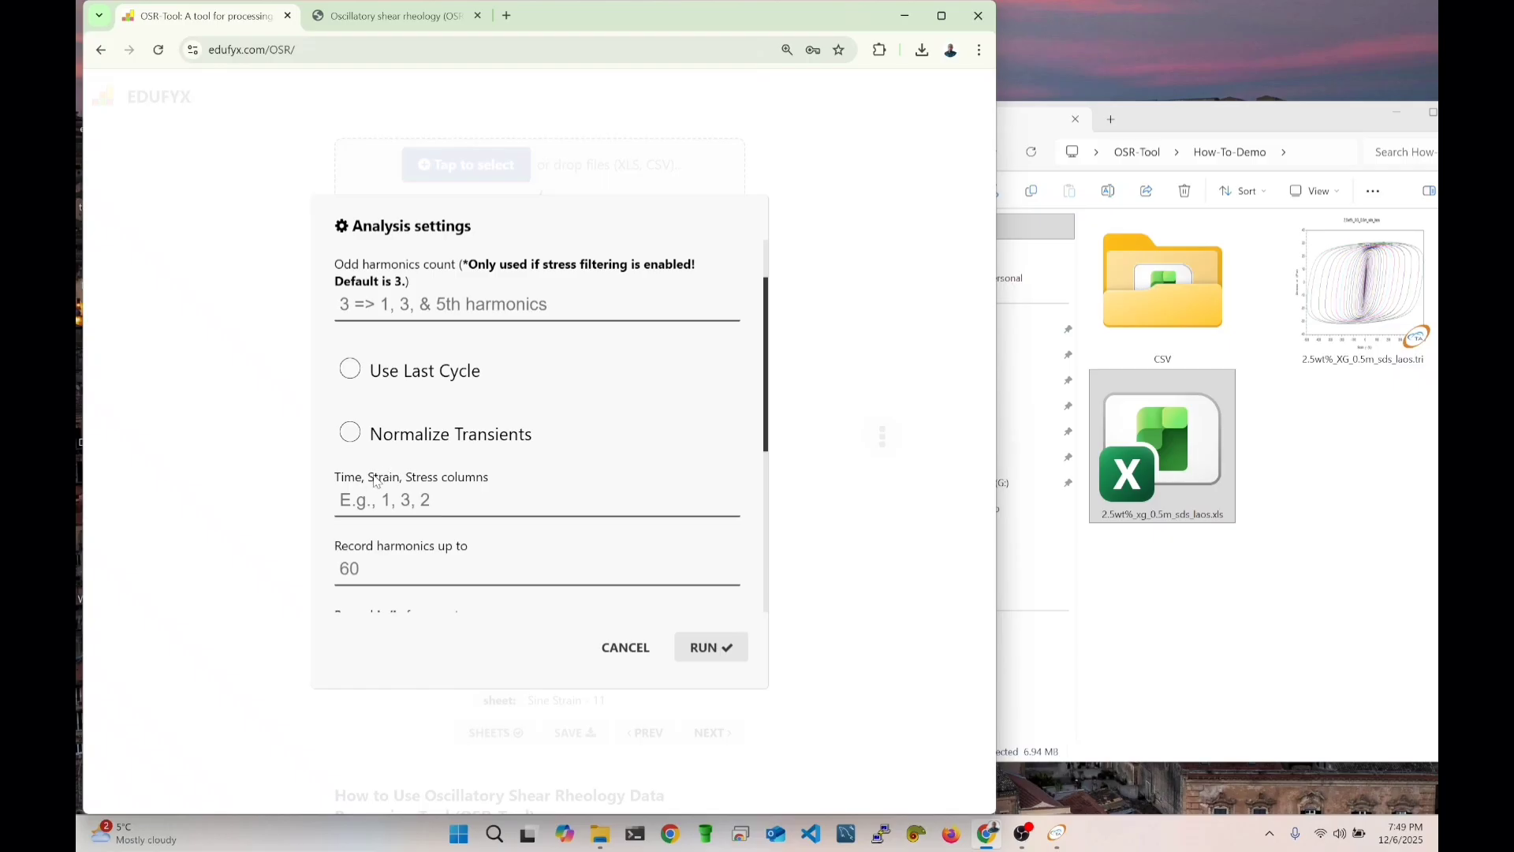
Try 1,3,2 as the time, strain and stress columns, and clear the entry again.
click(383, 488)
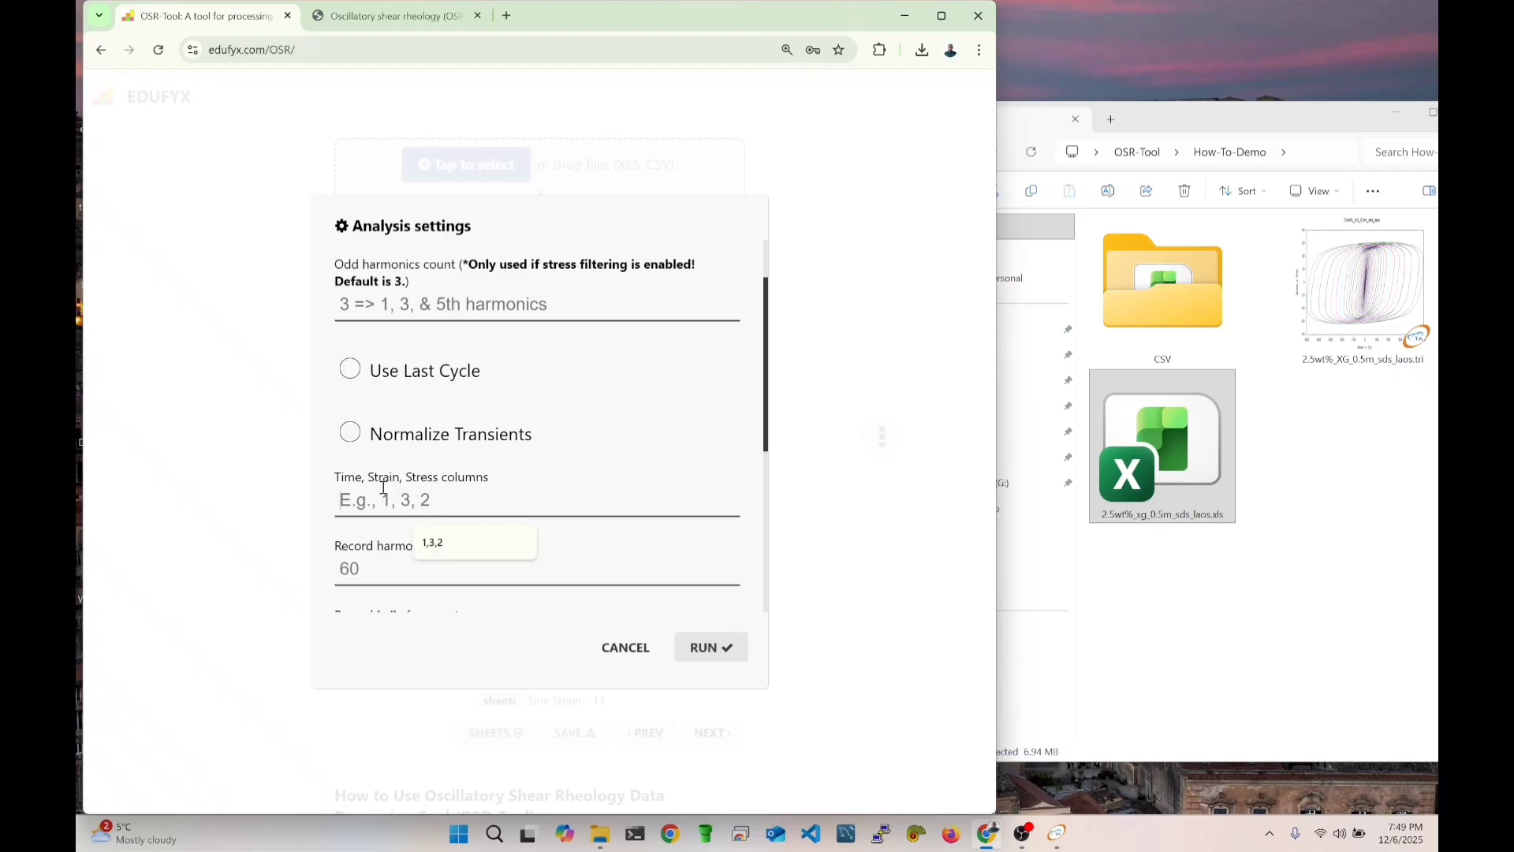
click(436, 543)
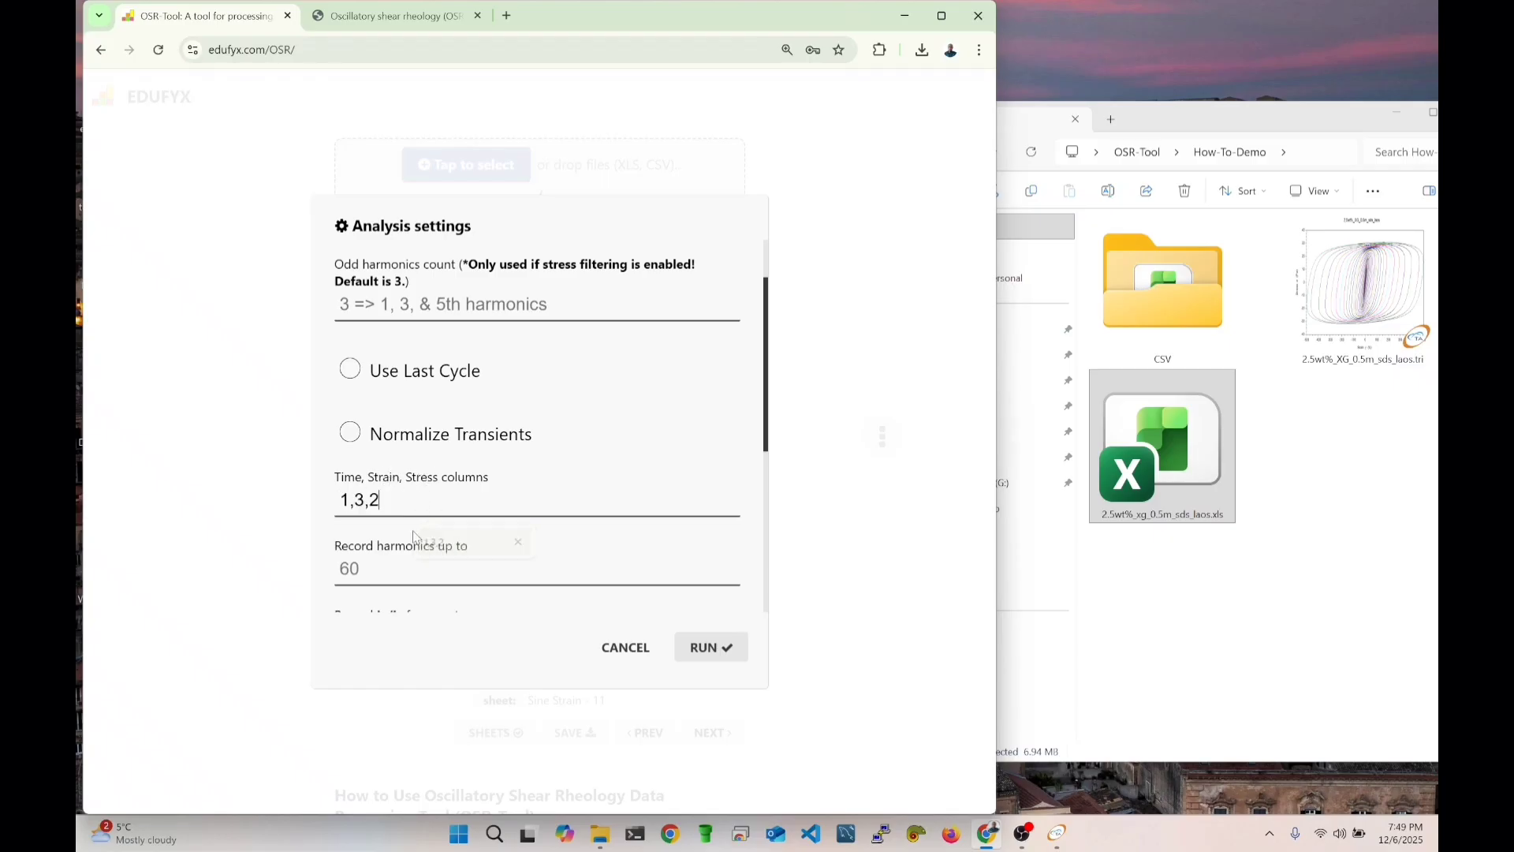
double_click(349, 498)
double_click(375, 501)
key(BackSpace)
key(BackSpace)
key(BackSpace)
key(BackSpace)
key(BackSpace)
Set the analysis to record In/I1 for n up to 10 and run it.
scroll(446, 527, down, 1)
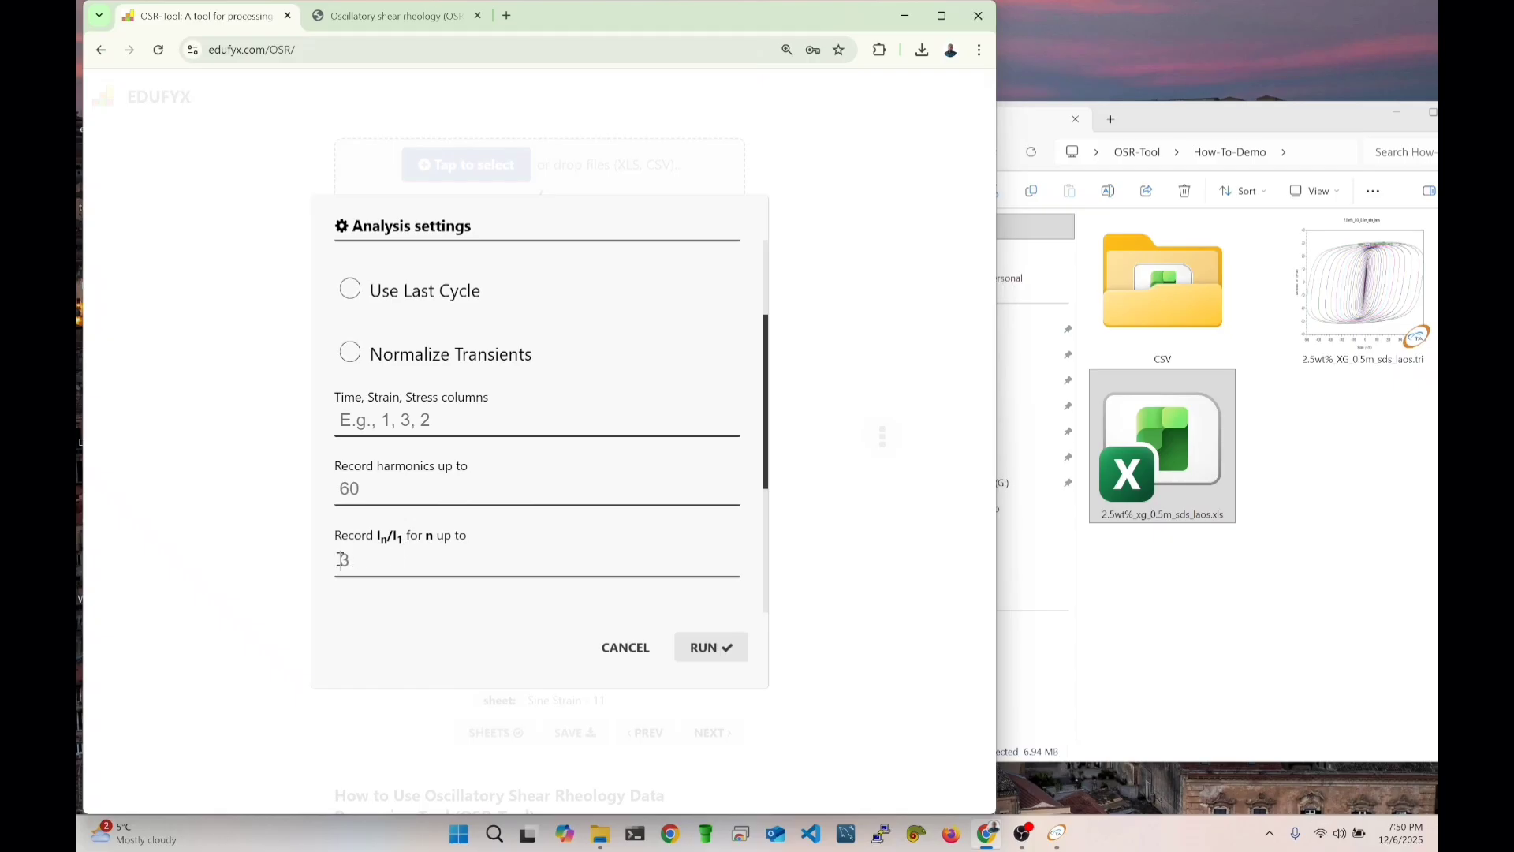
click(395, 548)
scroll(455, 556, down, 1)
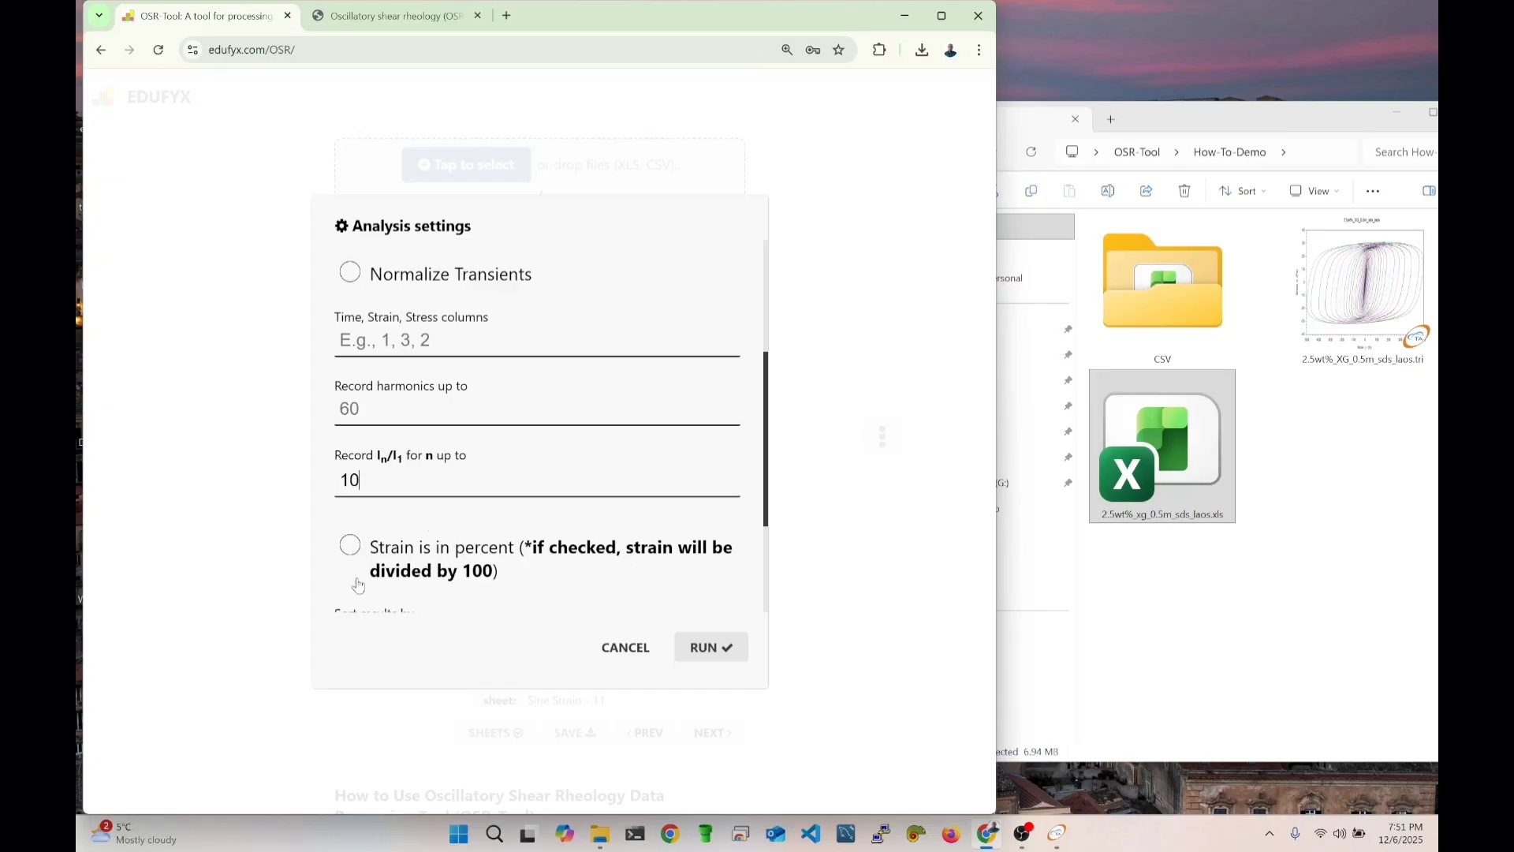
scroll(442, 530, down, 1)
scroll(453, 534, up, 4)
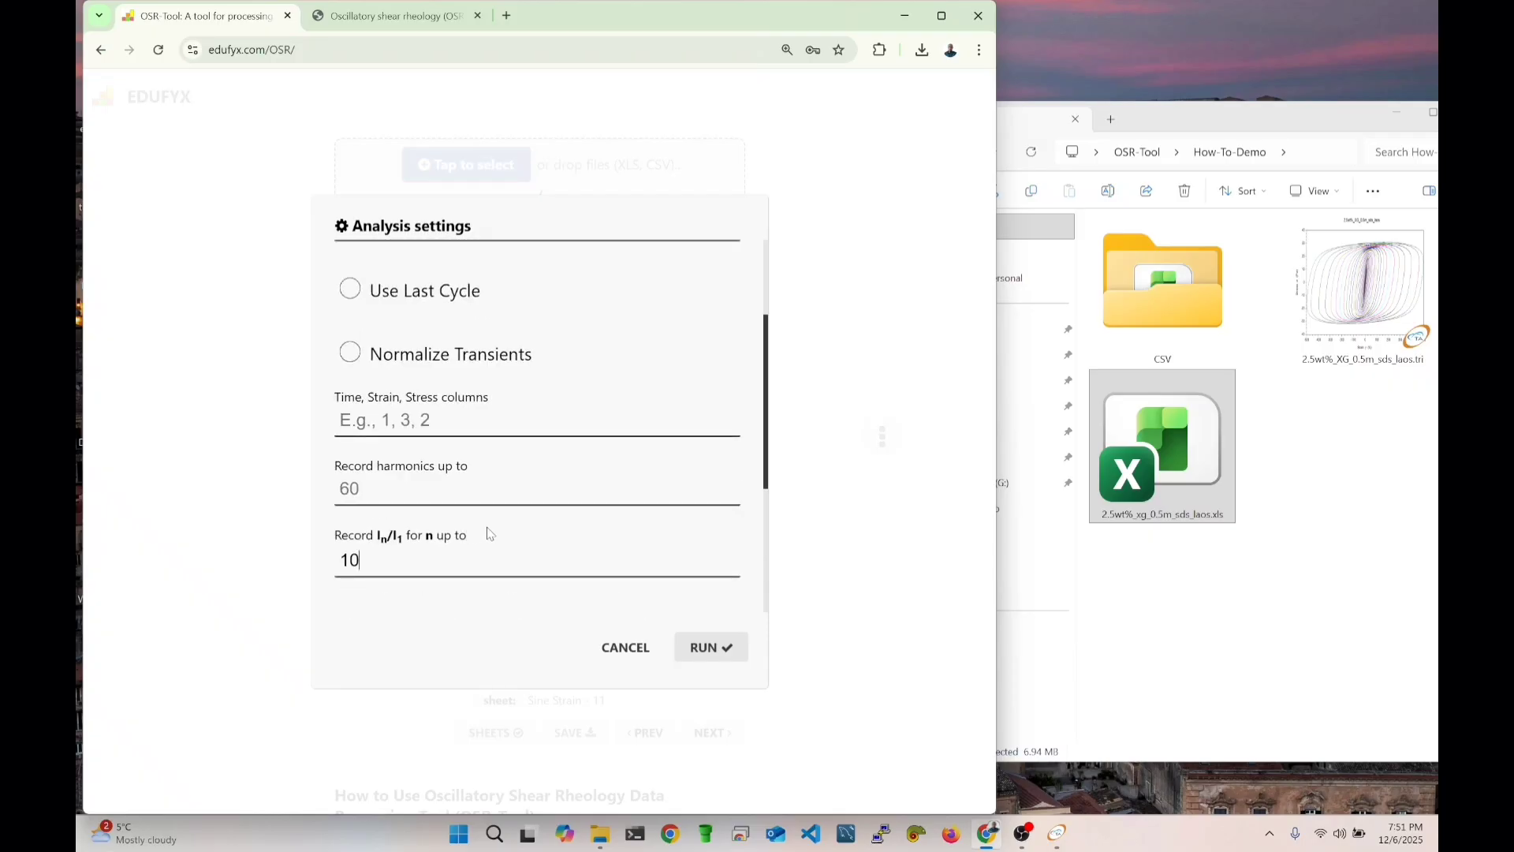
click(713, 643)
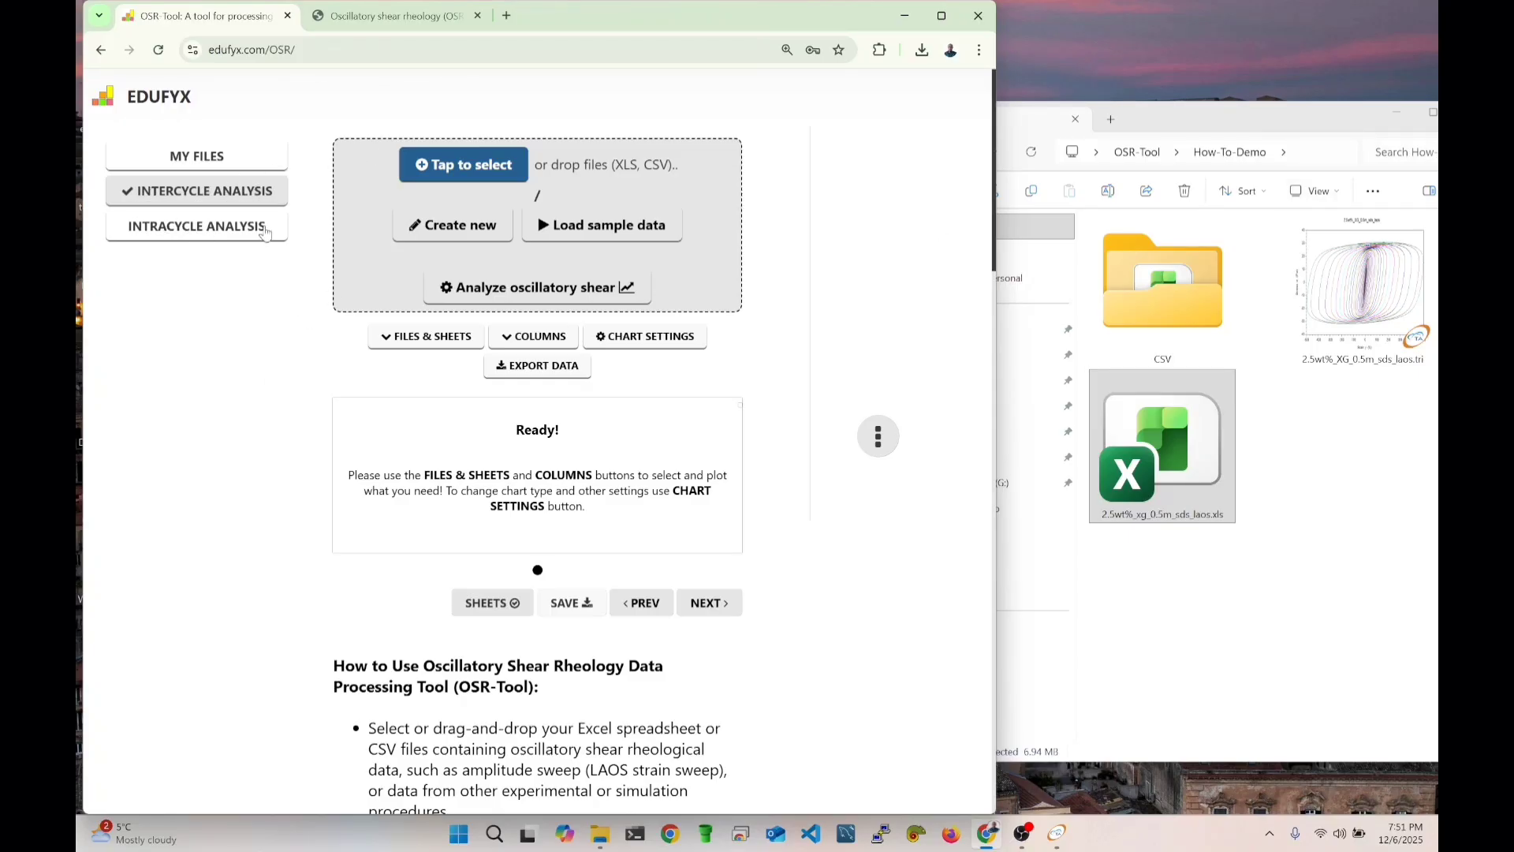
Review the original file's sheet list under My Files, keeping Details selected, and return to the intercycle analysis results.
click(222, 159)
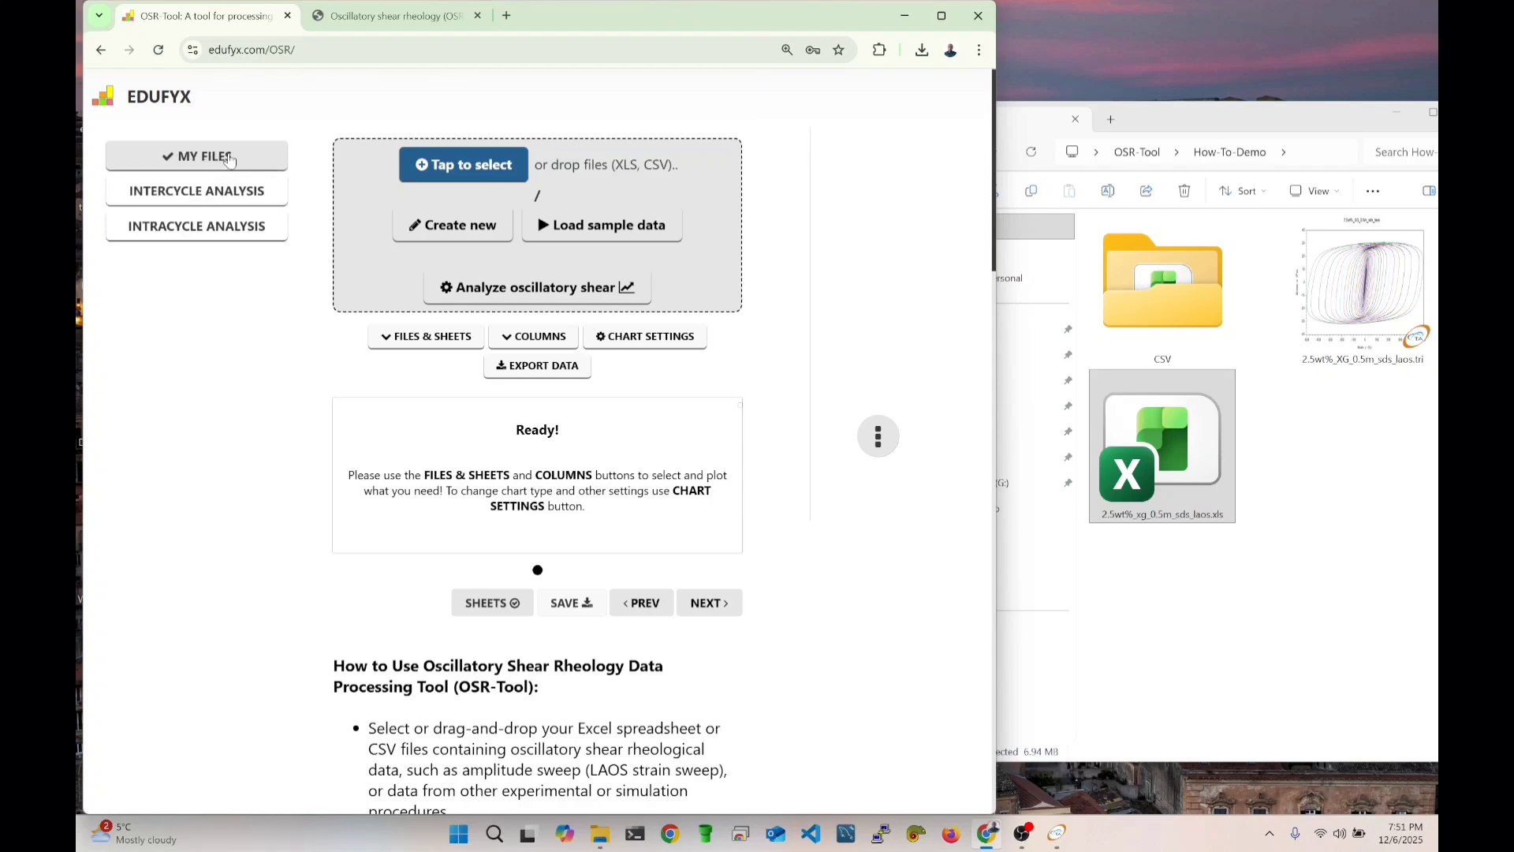
click(430, 344)
click(393, 485)
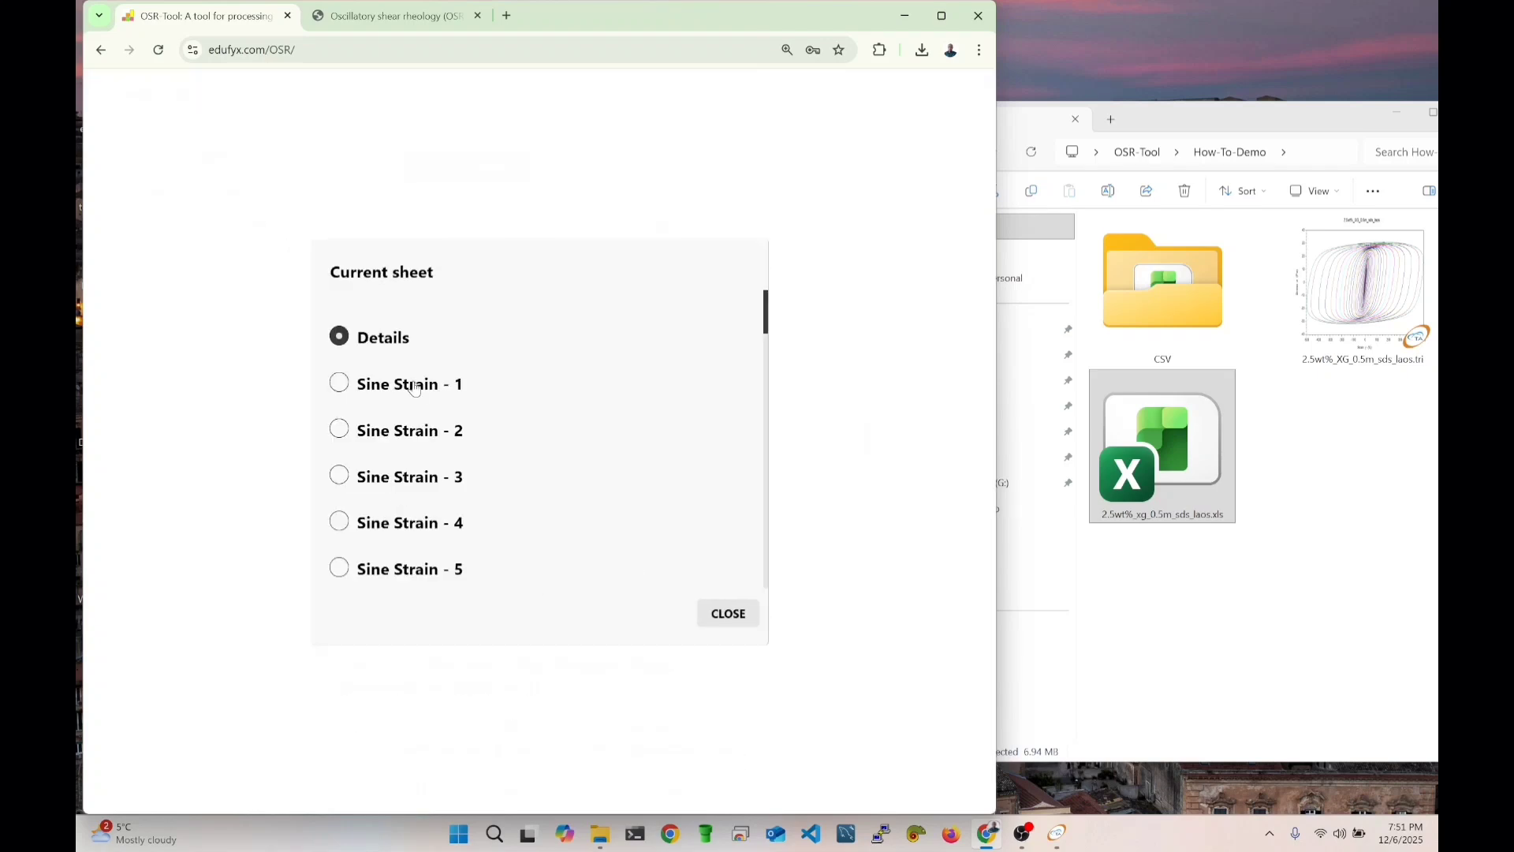
scroll(410, 441, down, 15)
click(697, 615)
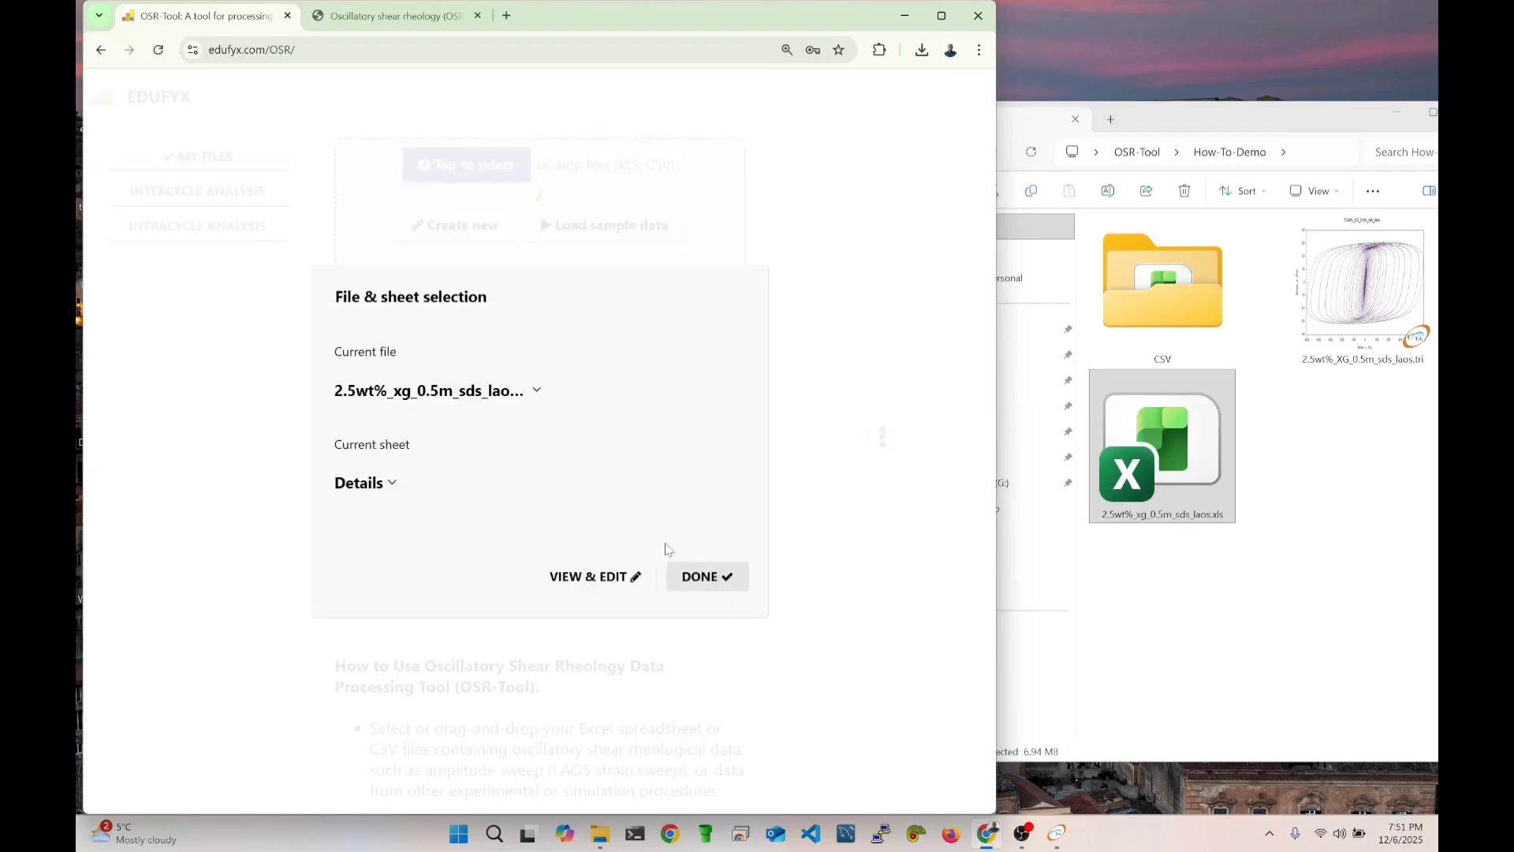
click(704, 576)
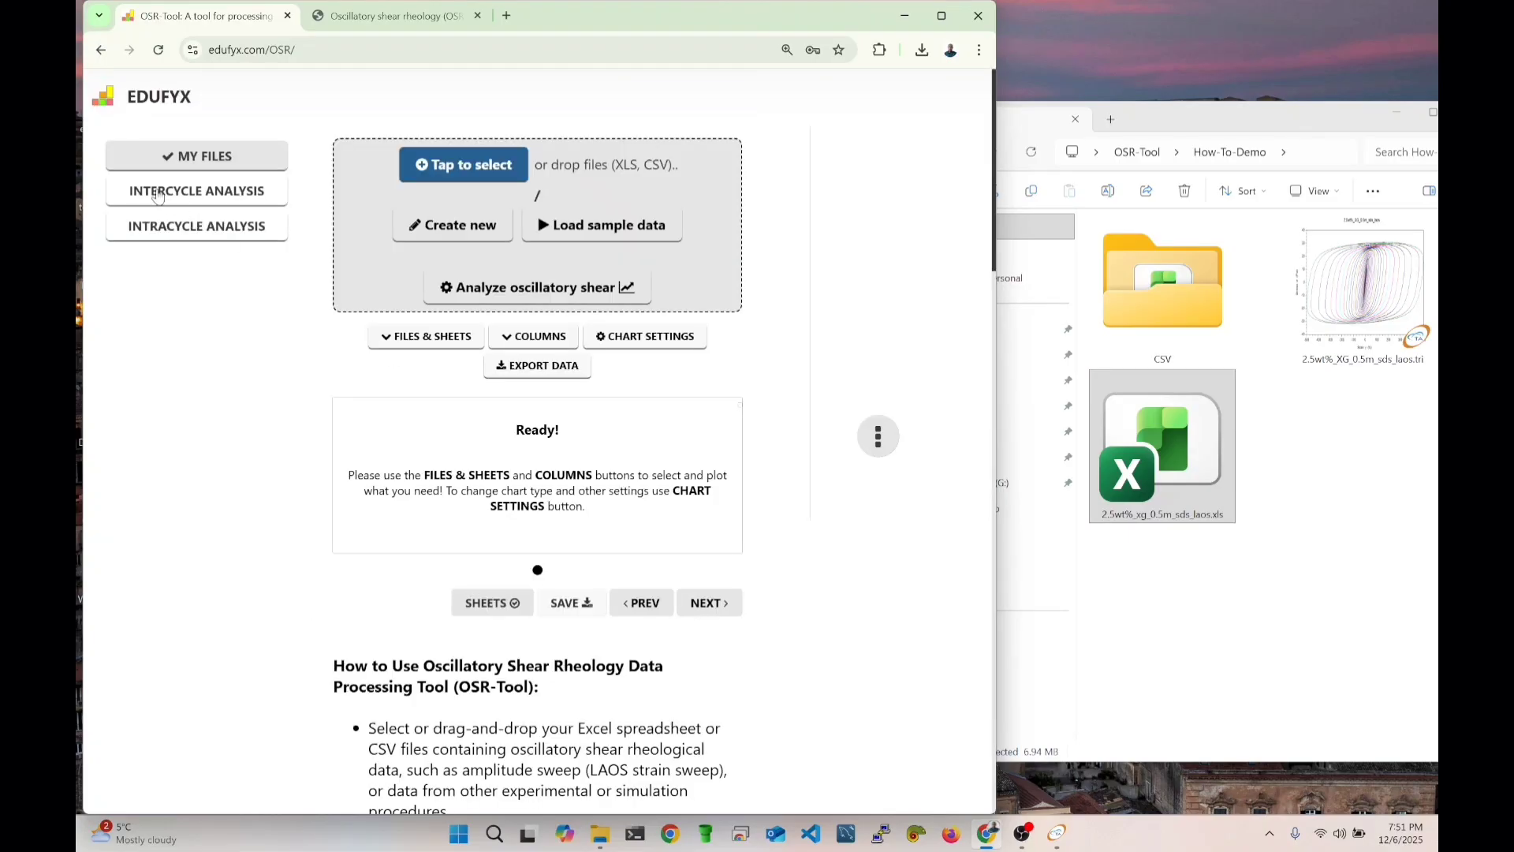
click(211, 197)
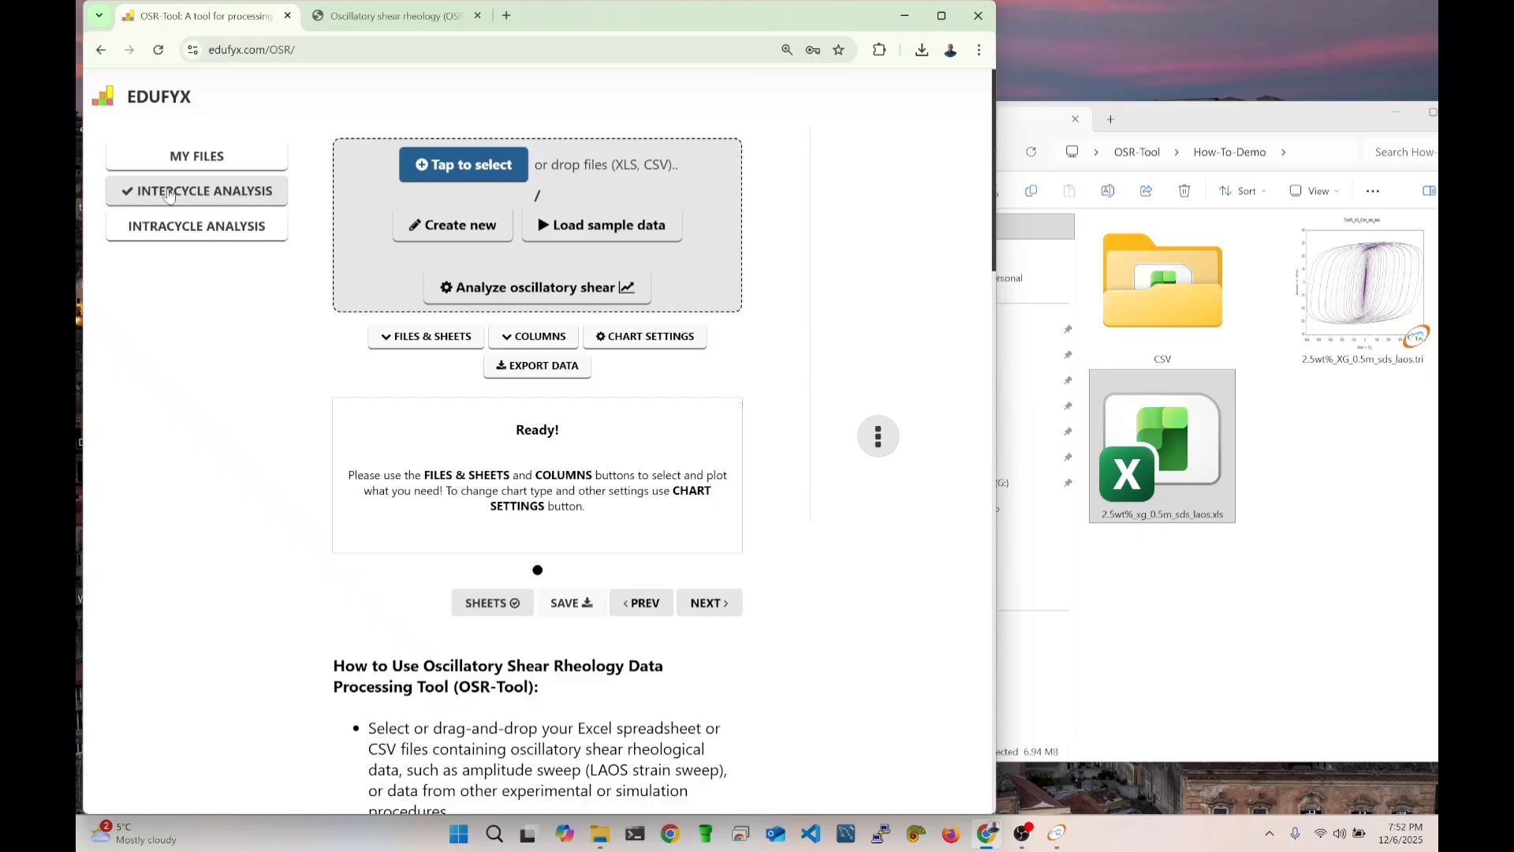
Open the Intercycle_data sheet in the data viewer and maximize the browser window.
click(436, 334)
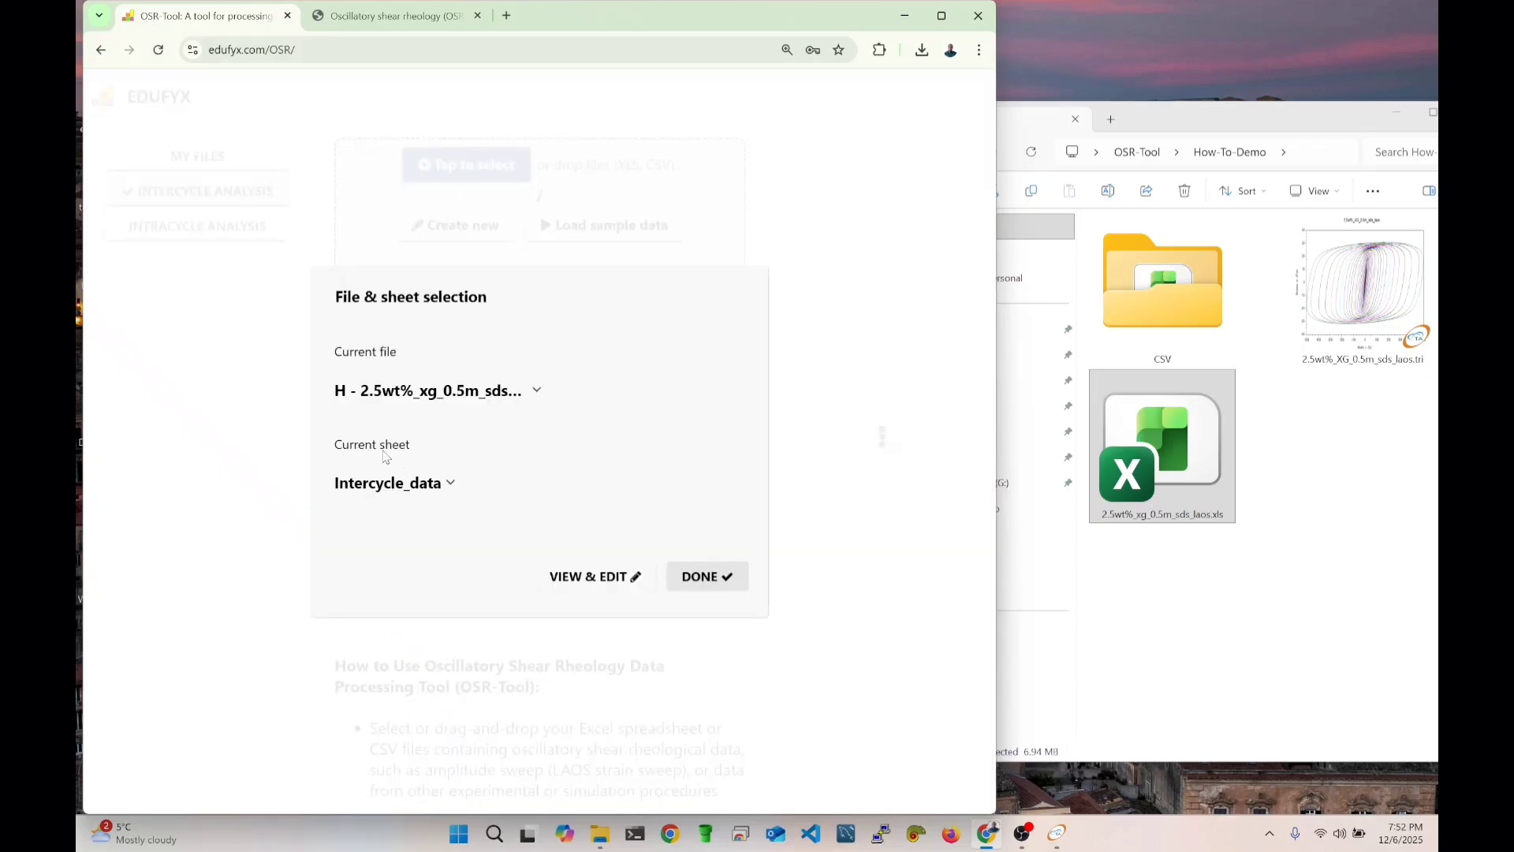
click(599, 569)
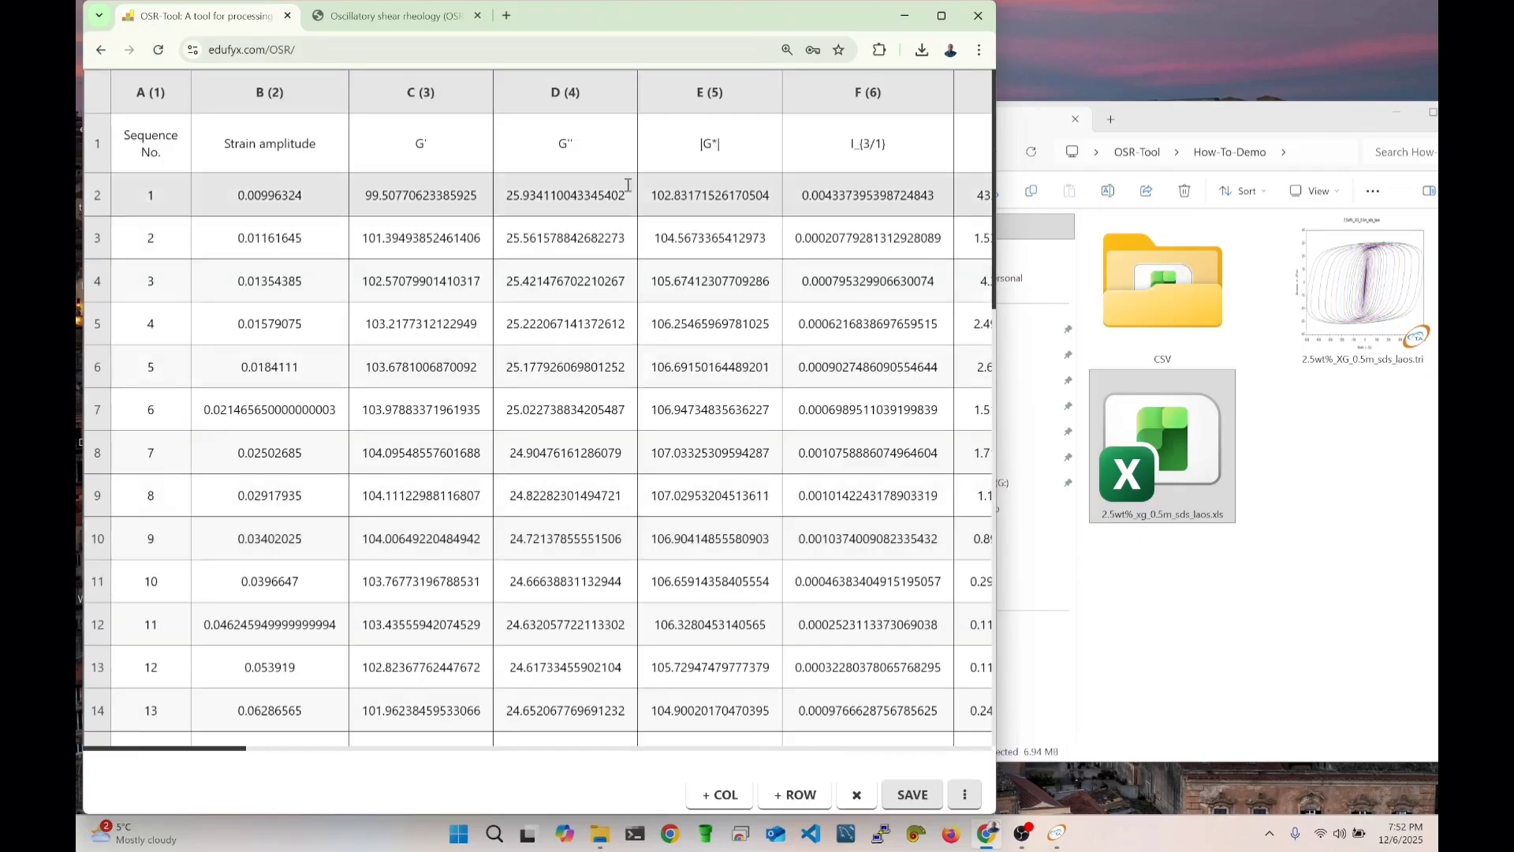
click(949, 15)
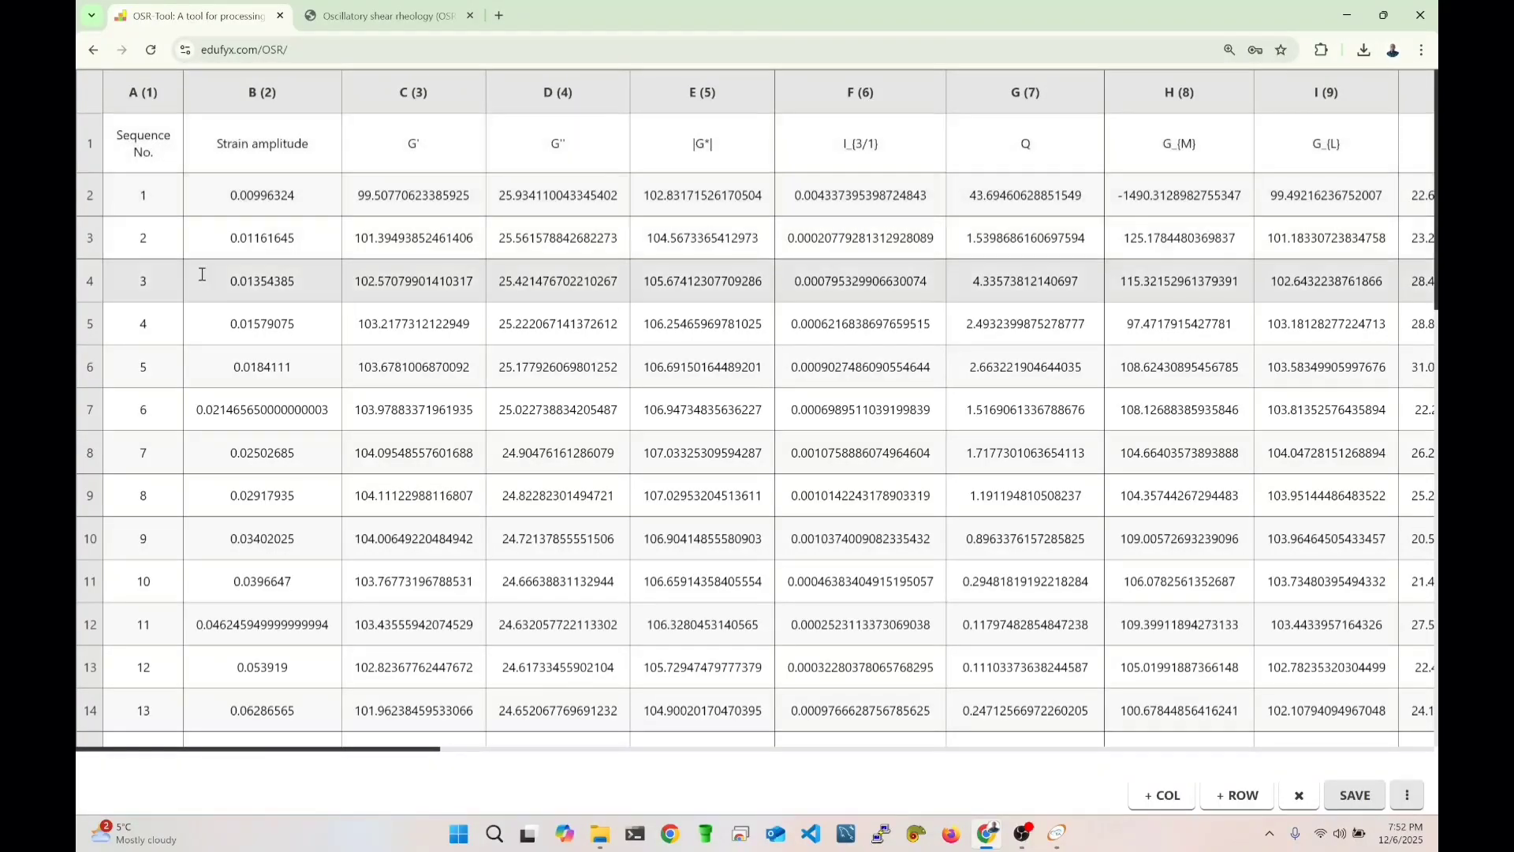
Examine the sequence number, strain amplitude, G' and G'' values from the first to the last row of the sheet.
scroll(213, 287, down, 1)
scroll(201, 158, up, 1)
double_click(136, 205)
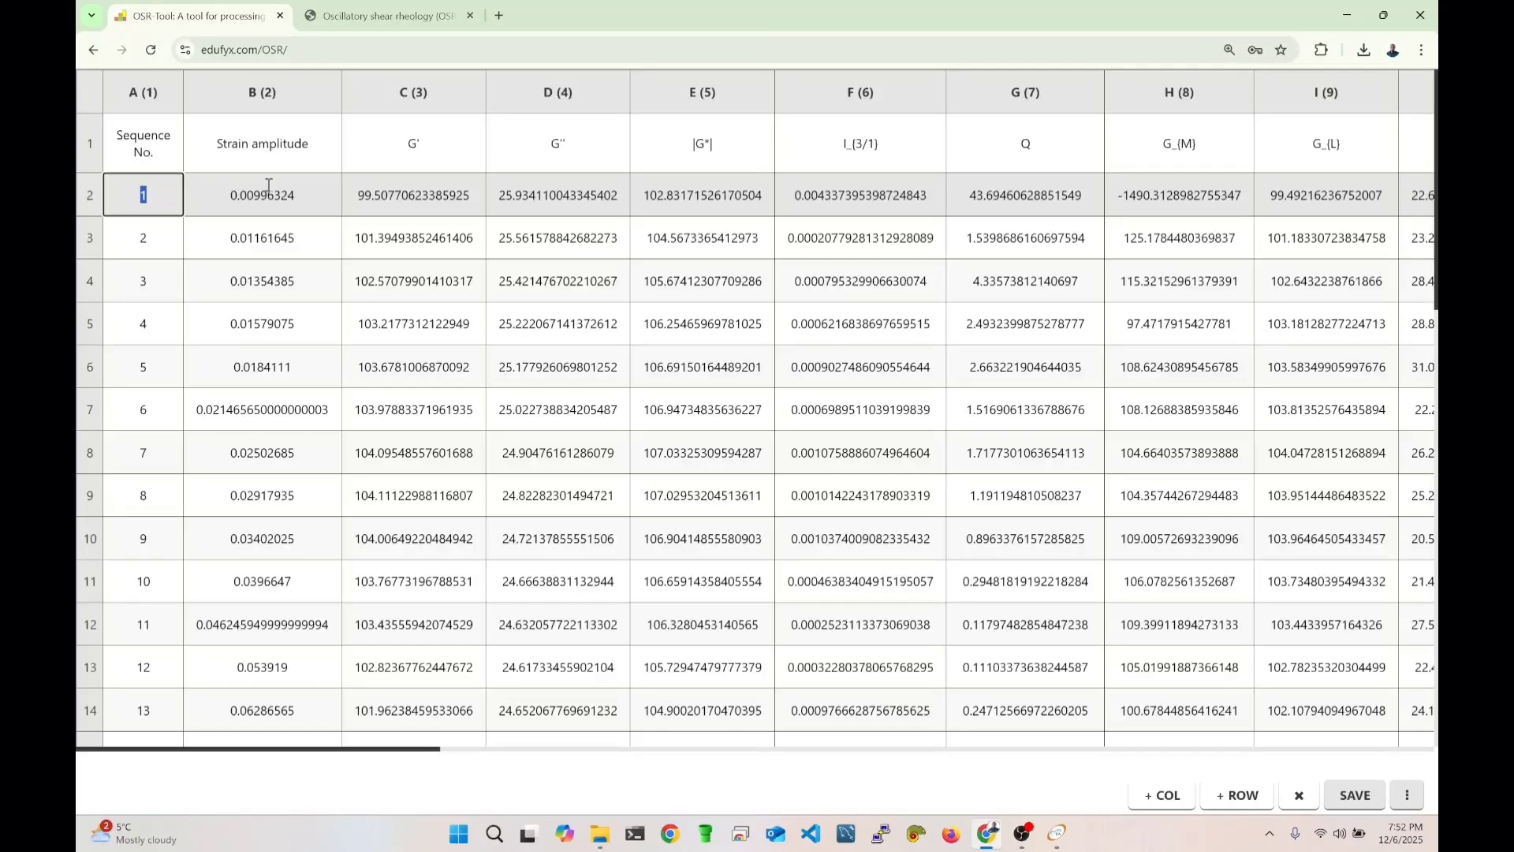
drag(317, 197, 231, 195)
click(261, 232)
scroll(285, 306, down, 5)
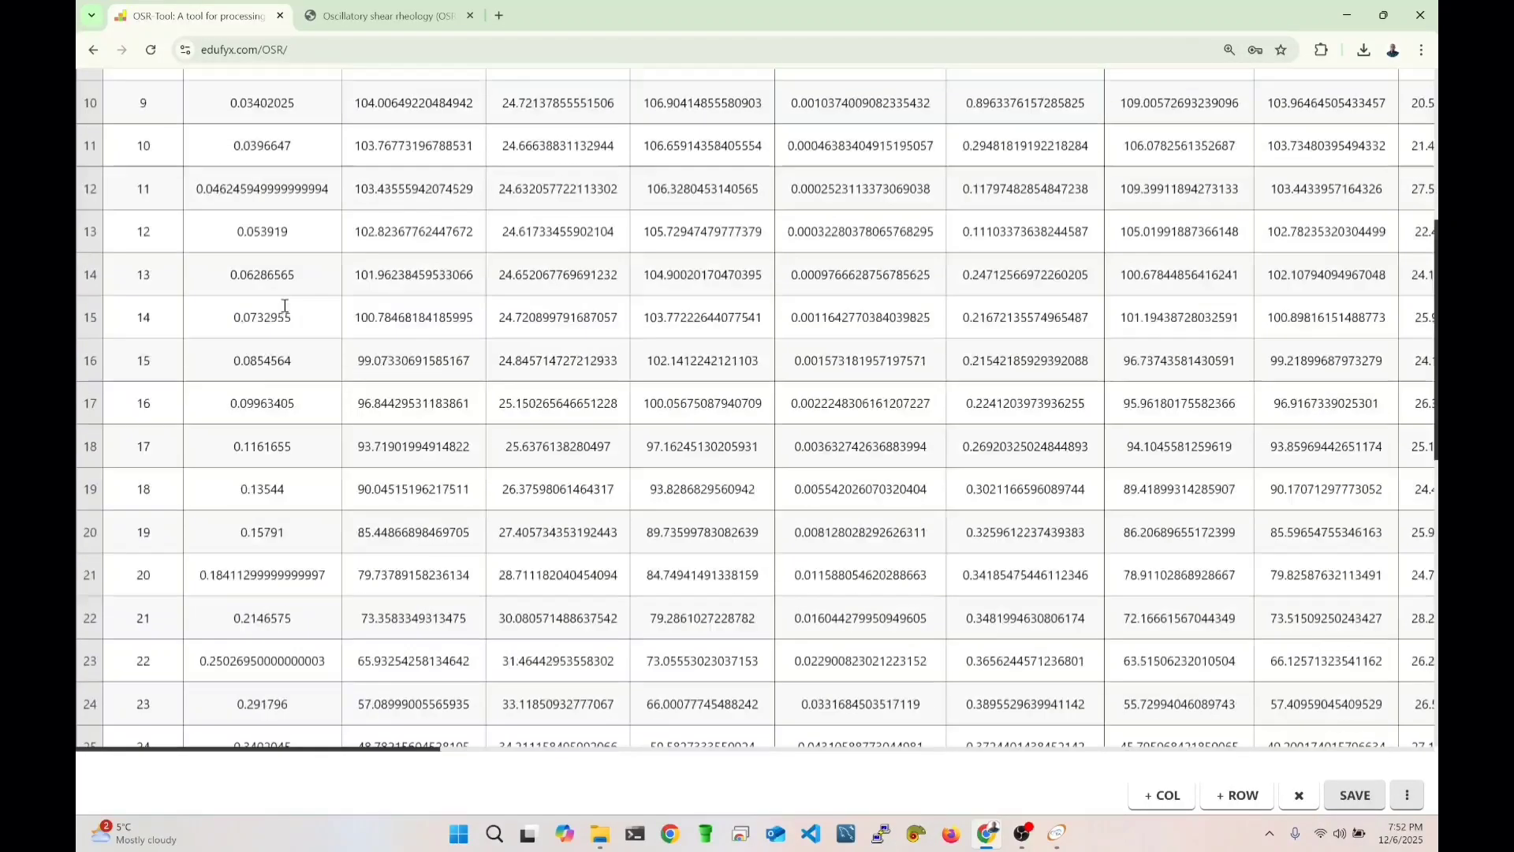
scroll(284, 305, up, 5)
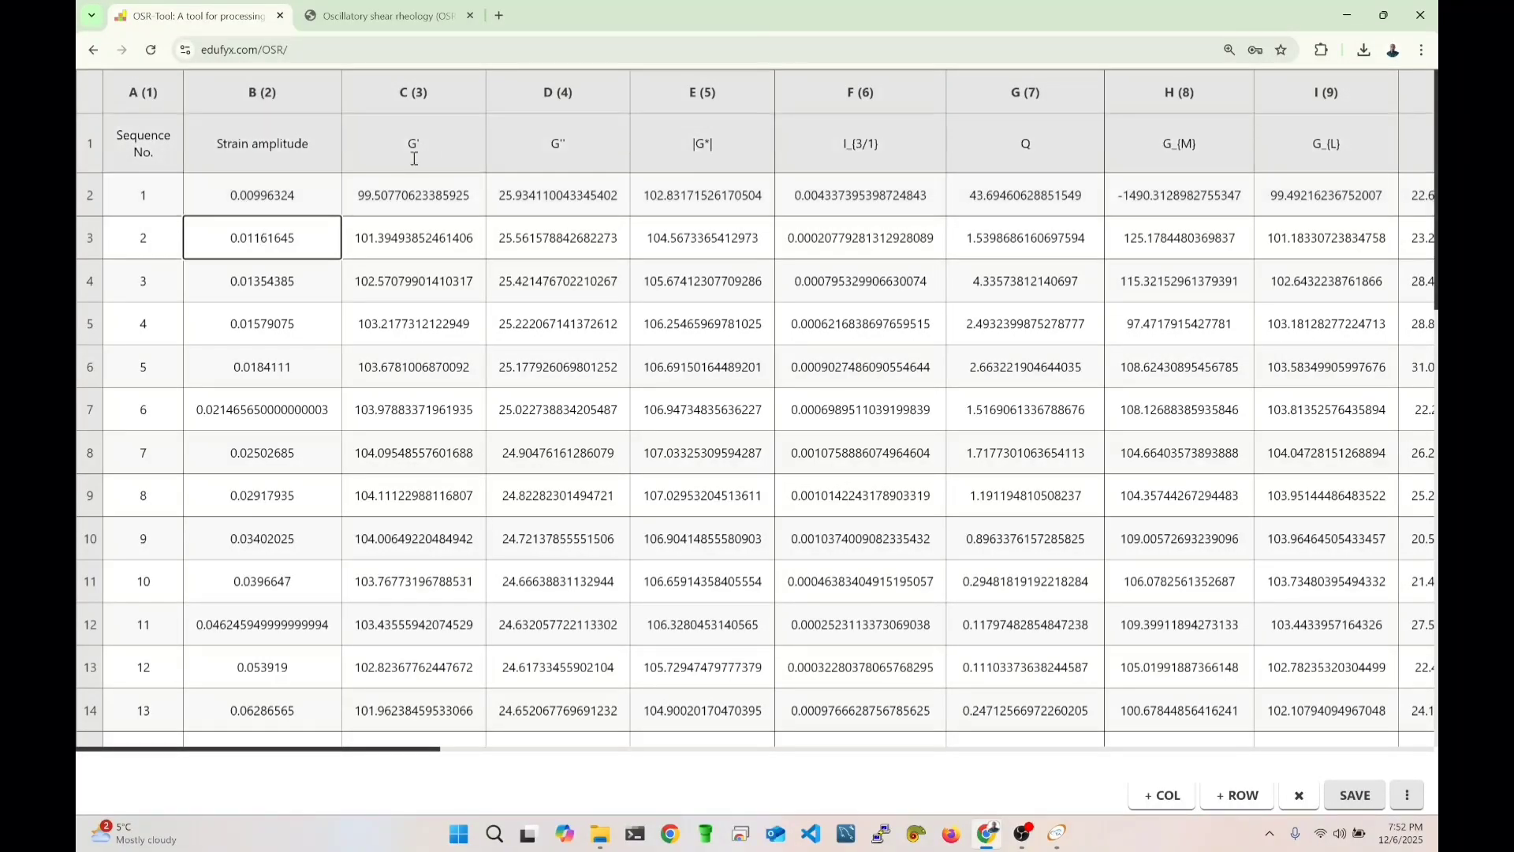
double_click(294, 195)
drag(357, 195, 622, 202)
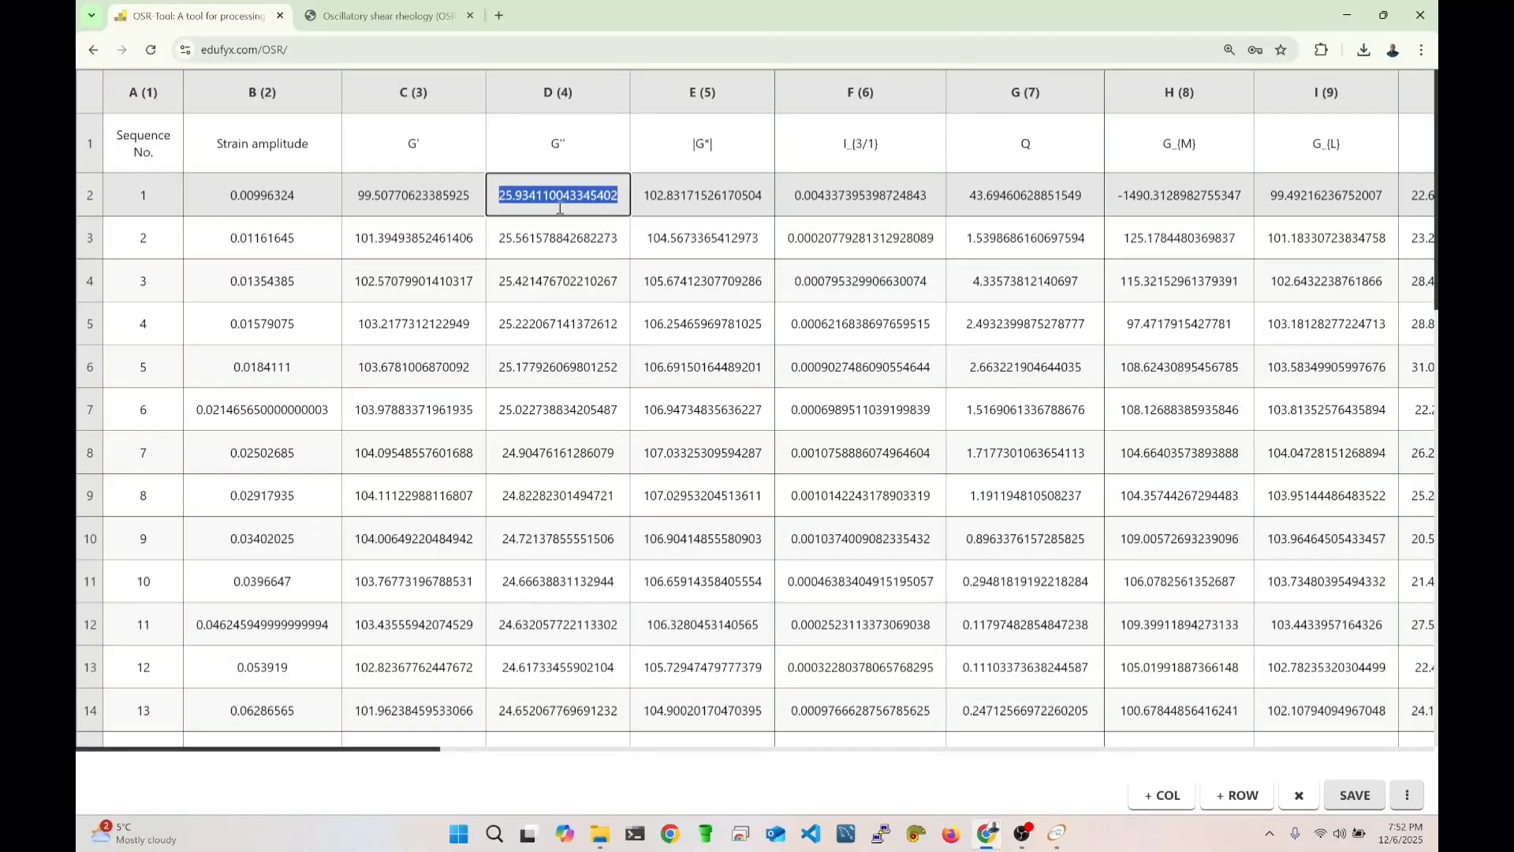
drag(296, 237, 224, 237)
click(371, 236)
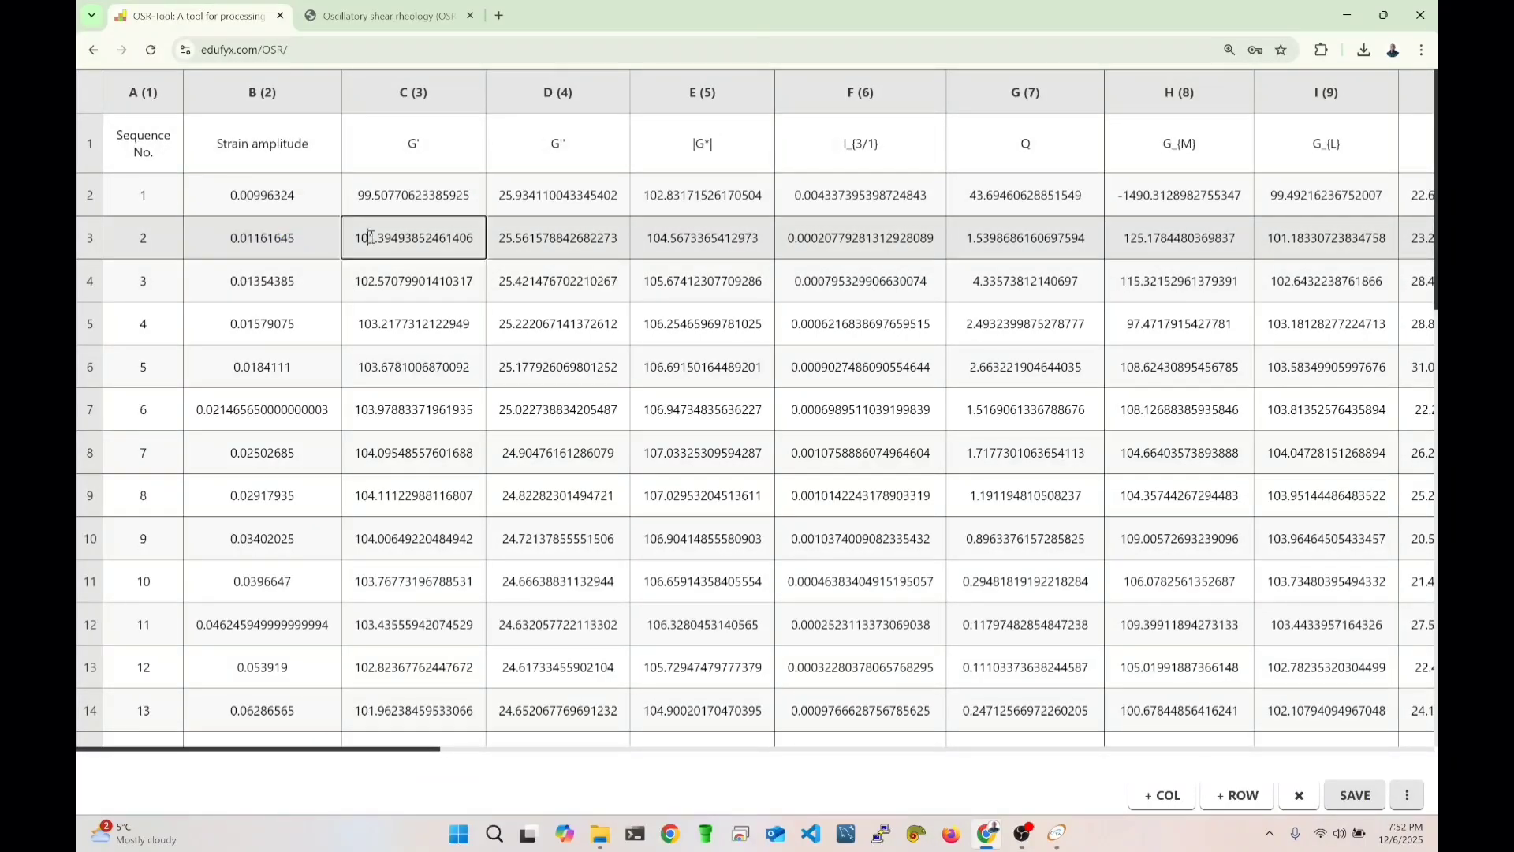
scroll(342, 641, down, 15)
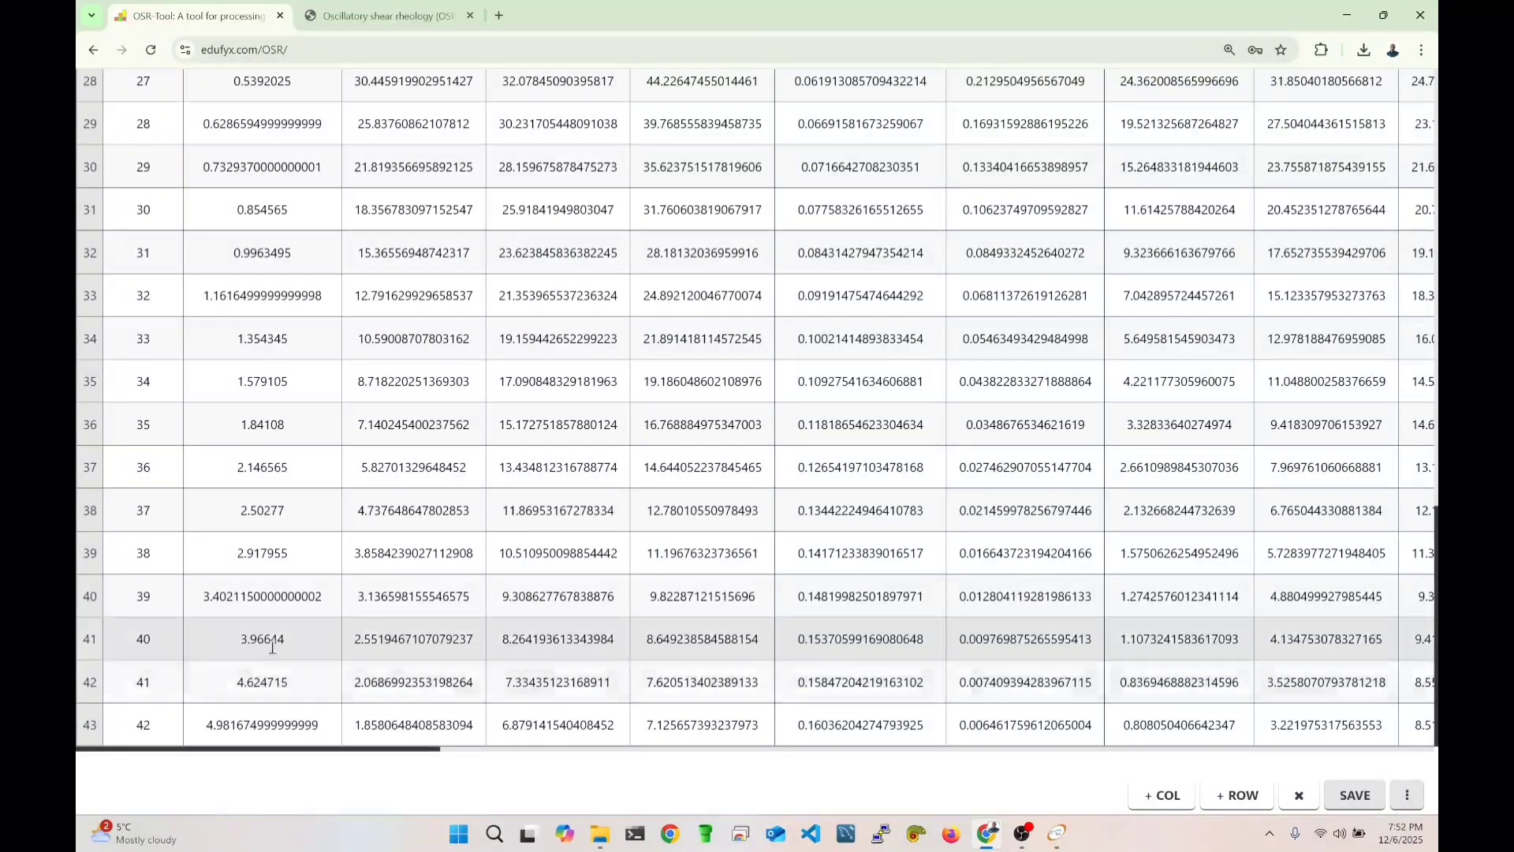
drag(209, 722, 321, 727)
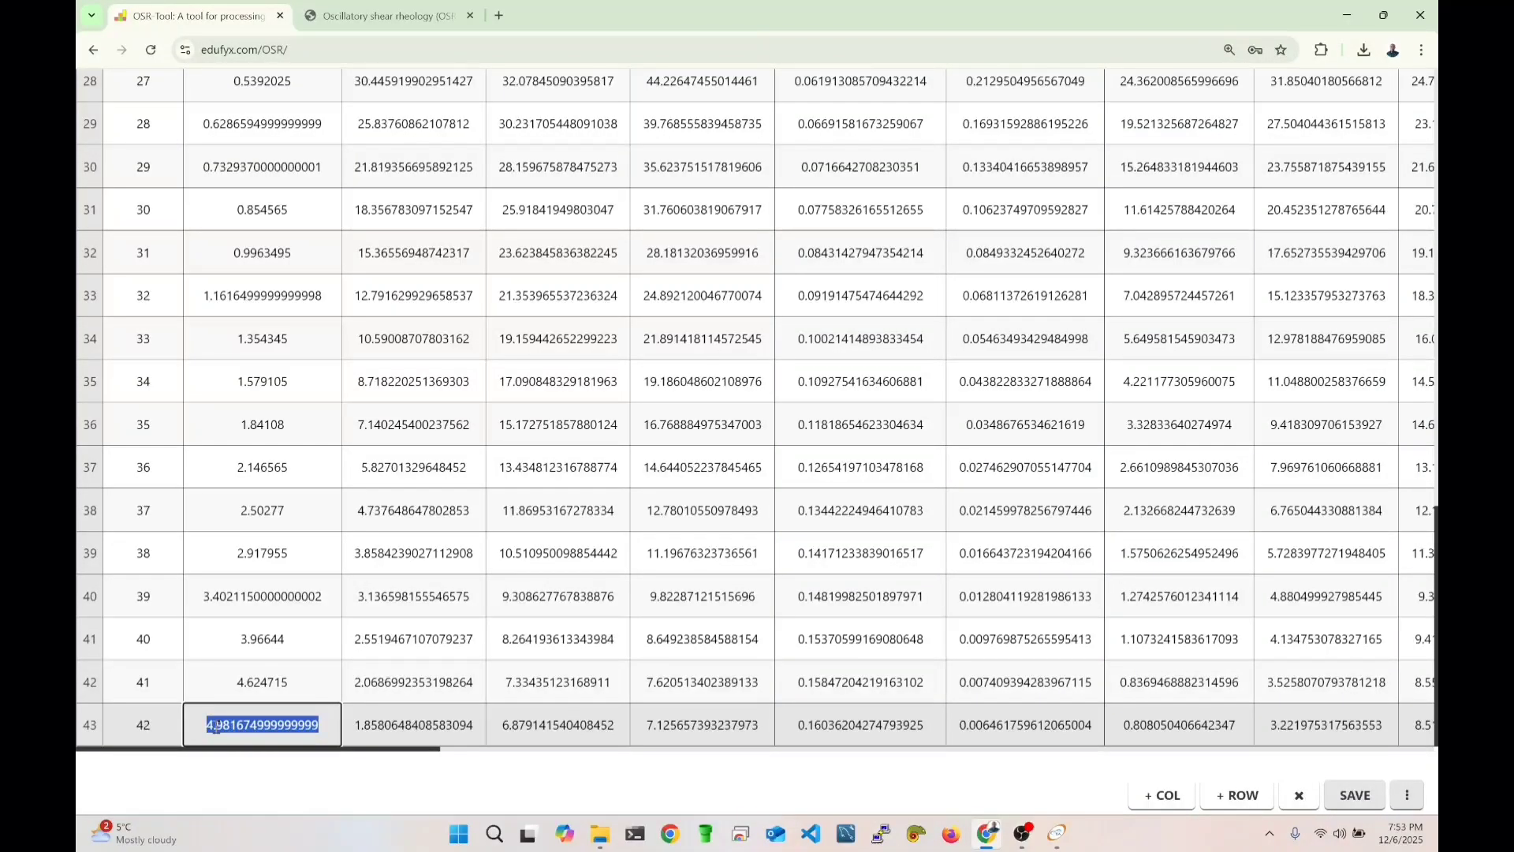
scroll(294, 544, up, 15)
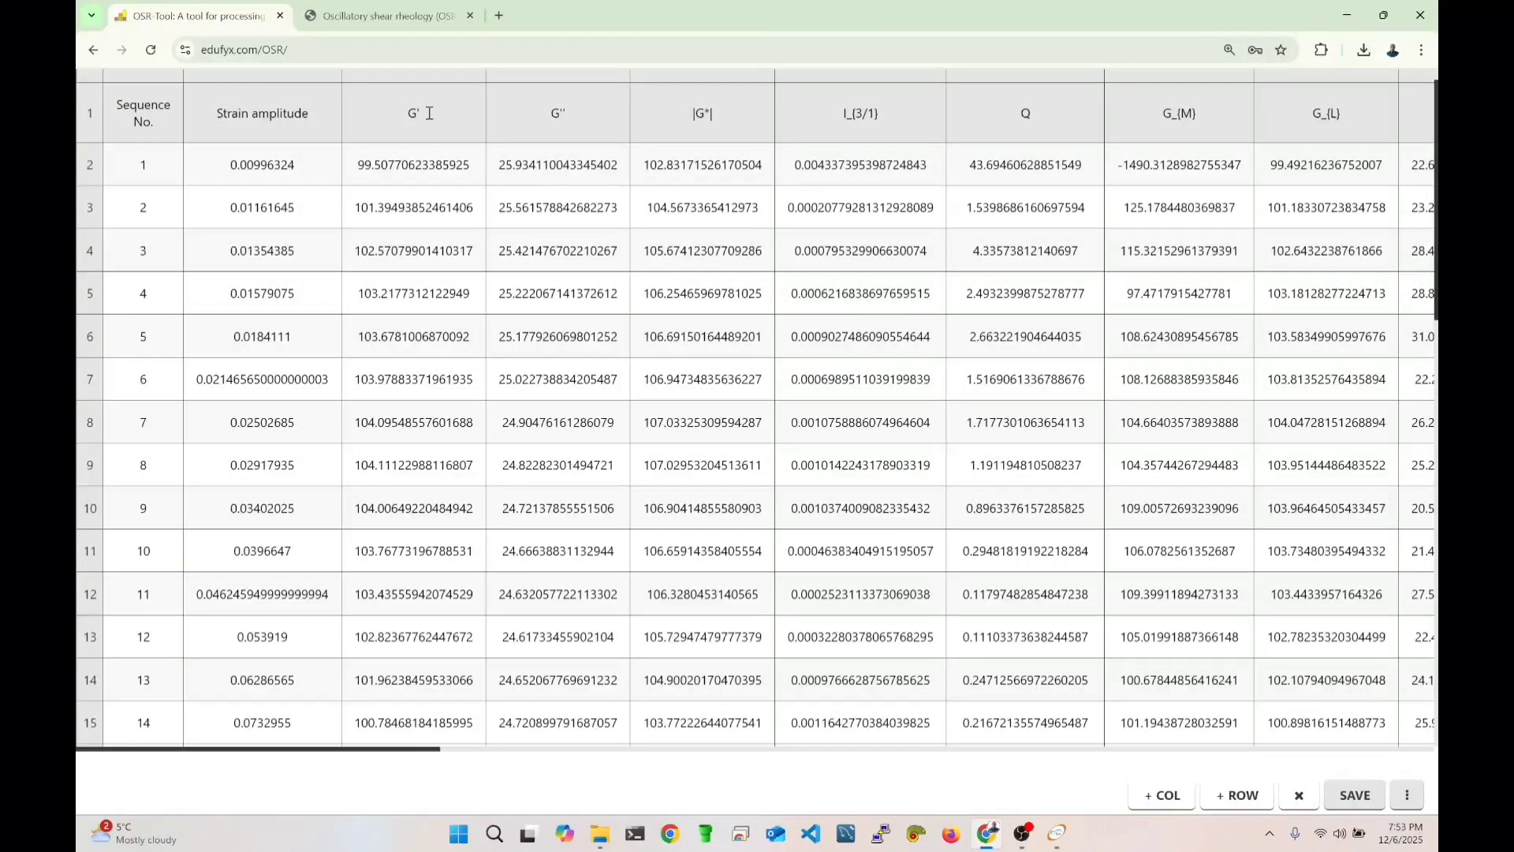
Examine the remaining intercycle parameters, from |G*| through Frequency and the Chebyshev coefficients to I_{9/1}, and close the sheet without saving.
drag(691, 115, 719, 113)
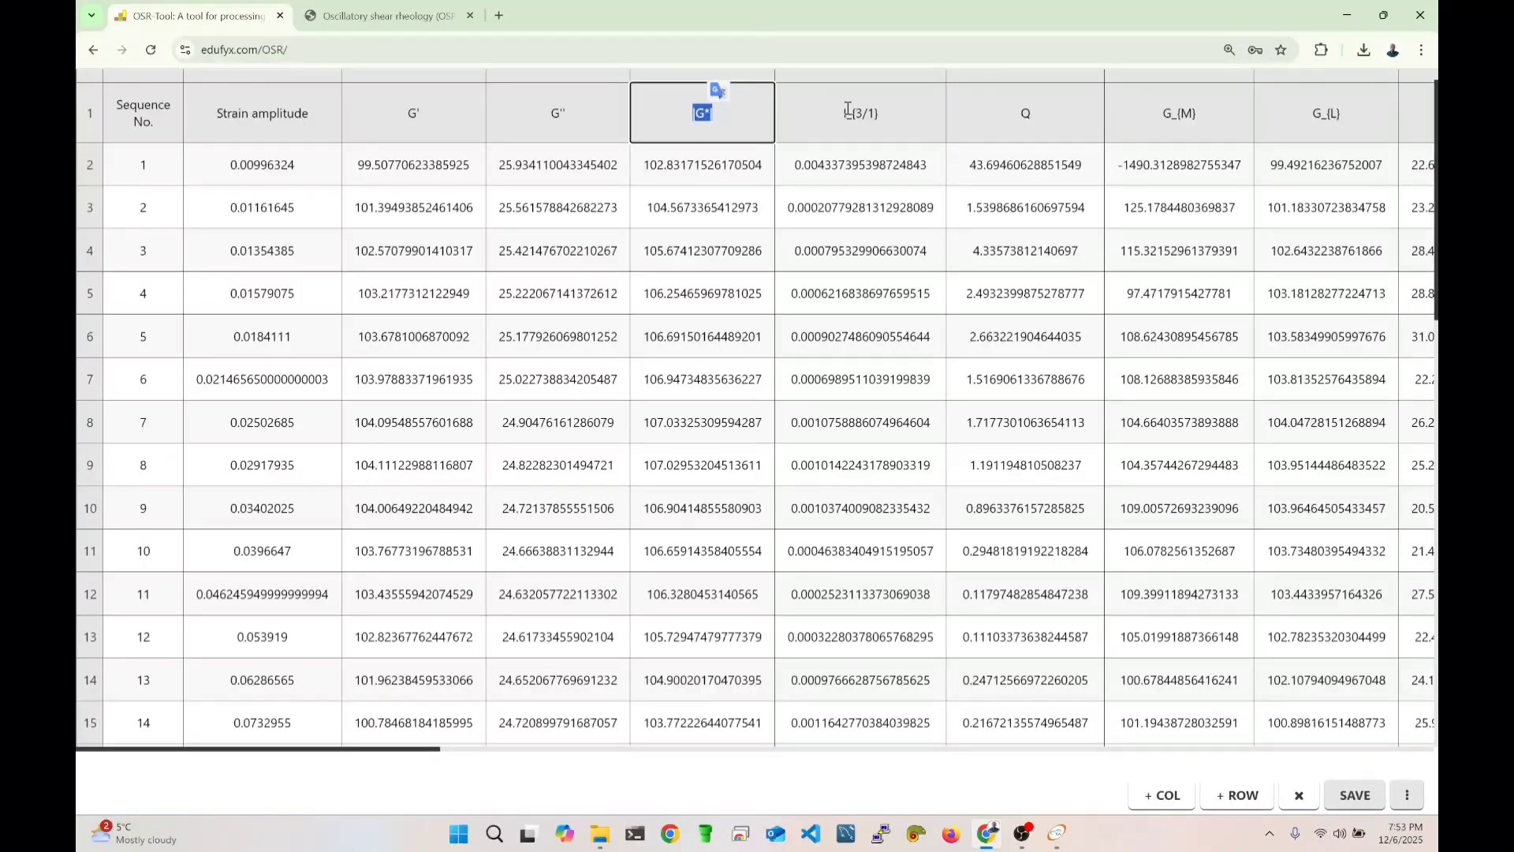
click(997, 117)
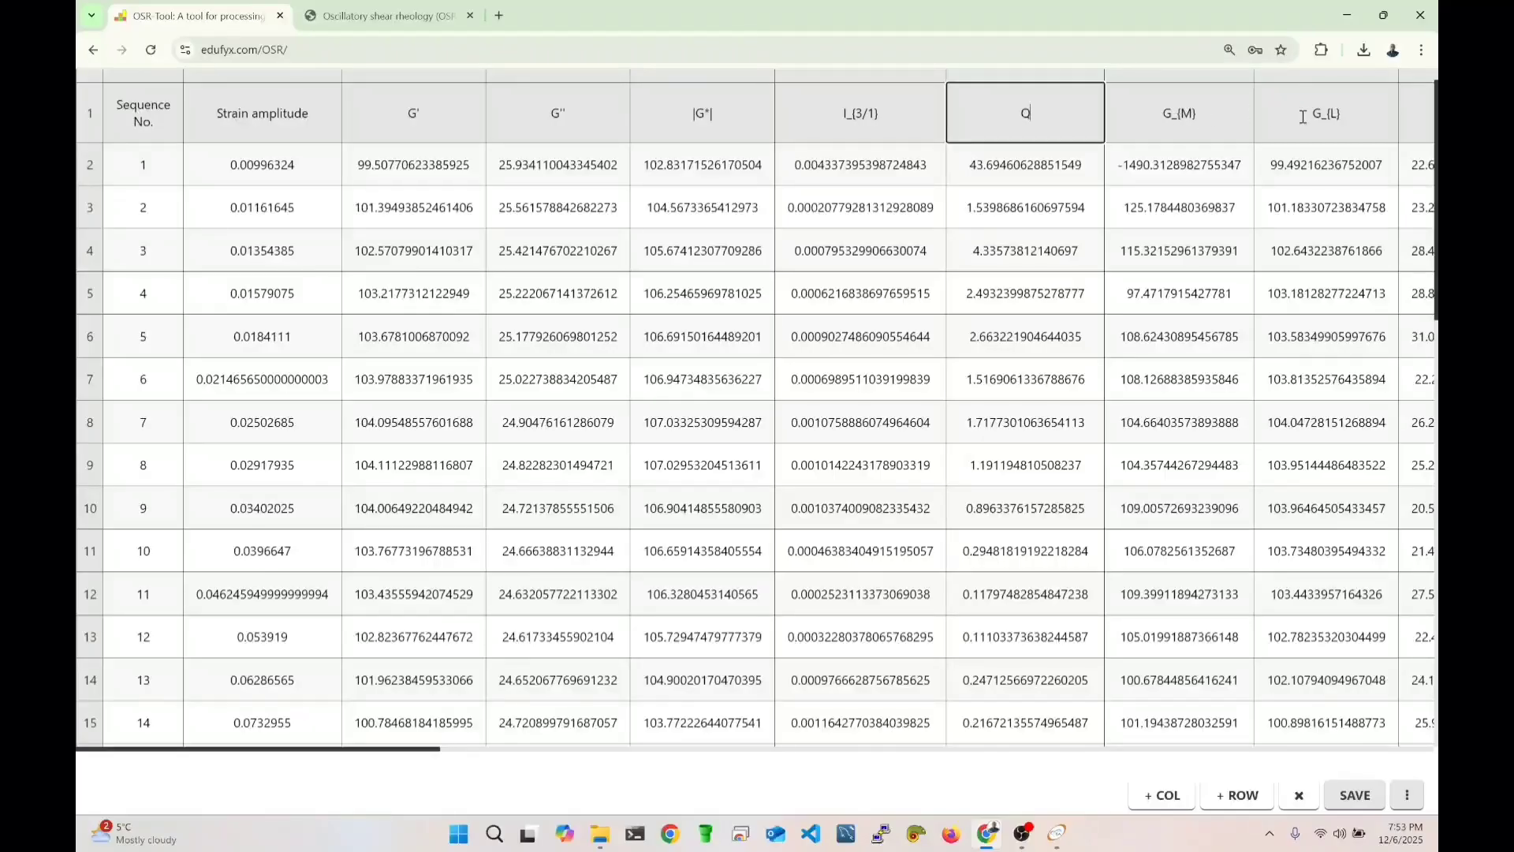
drag(384, 755, 926, 732)
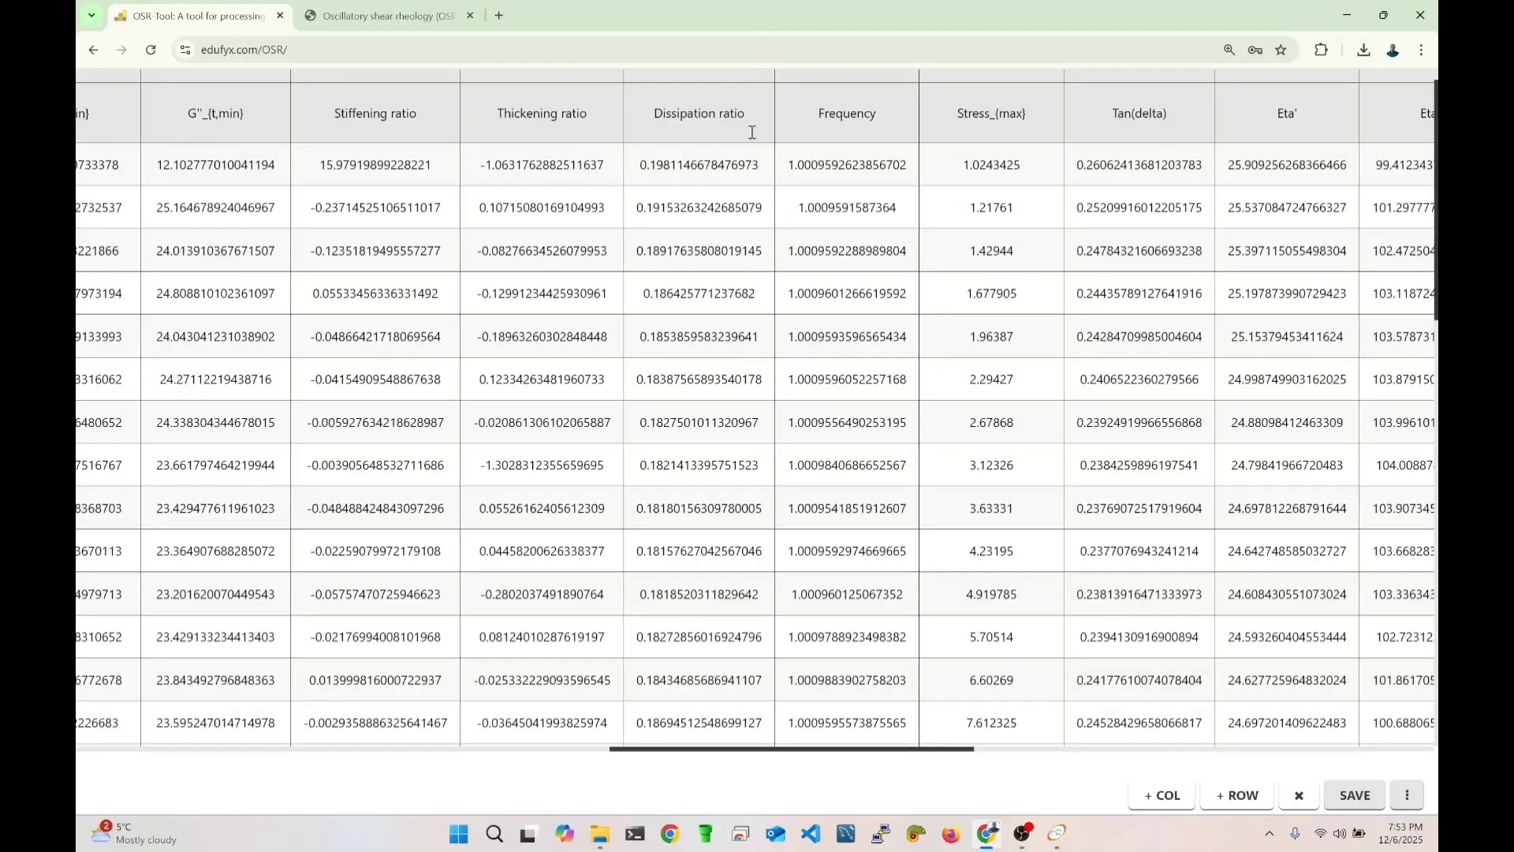
drag(789, 162, 912, 165)
scroll(847, 249, down, 5)
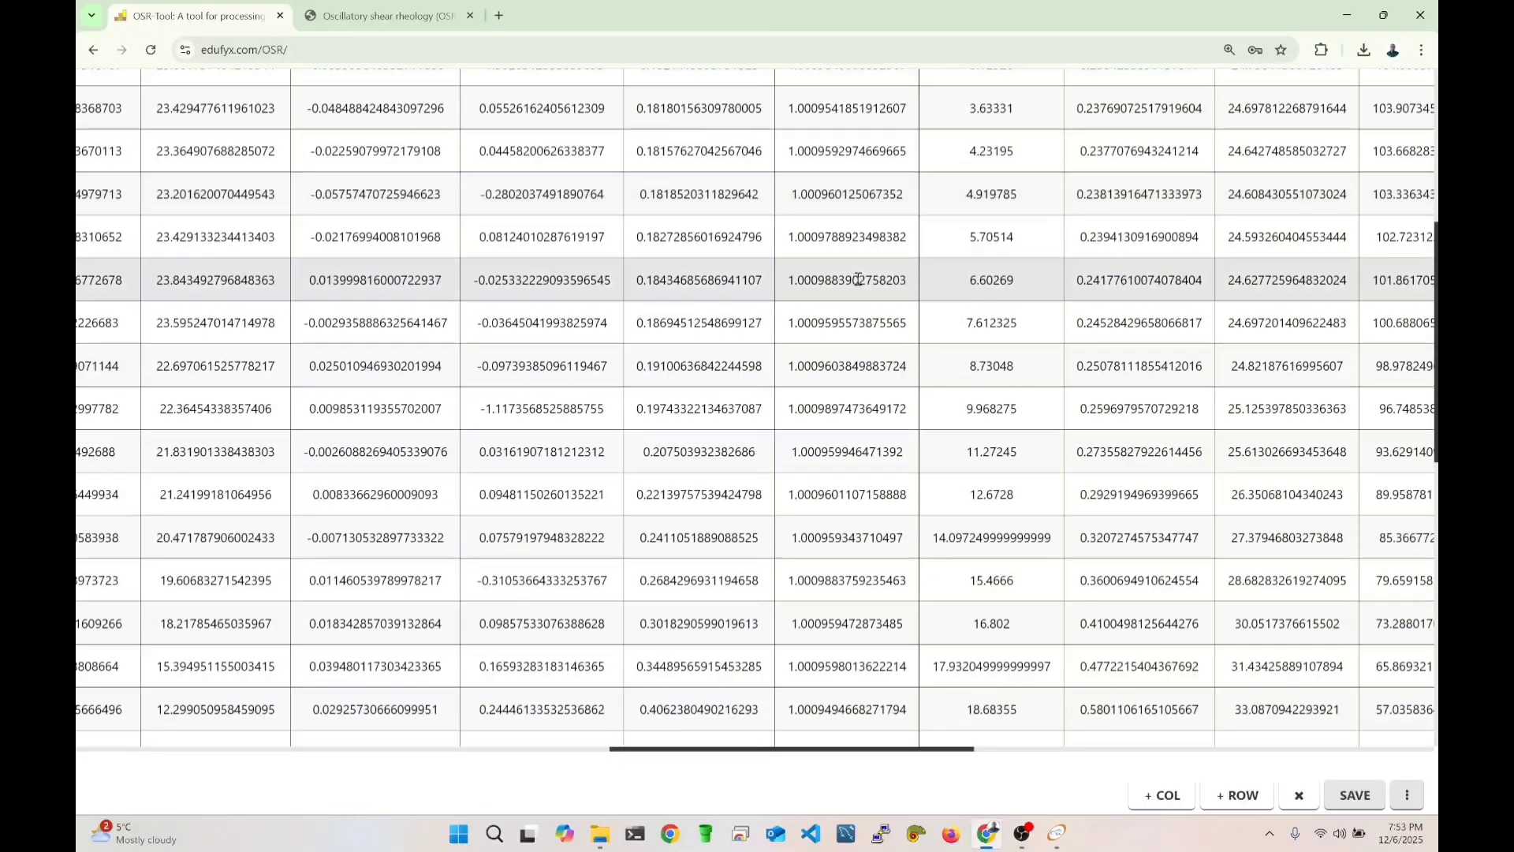
scroll(991, 124, up, 6)
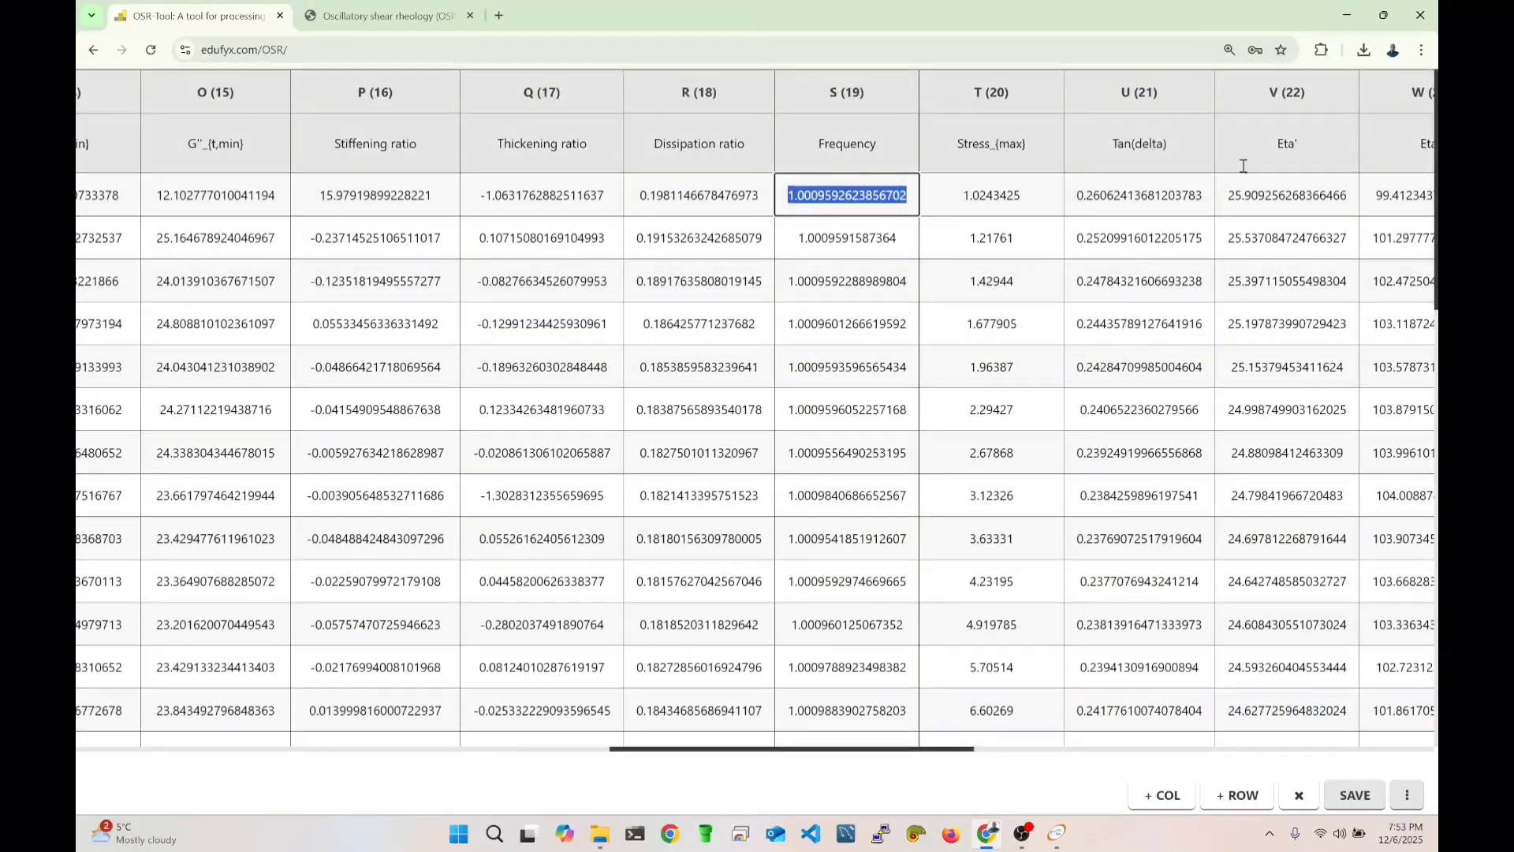
drag(931, 755, 1109, 755)
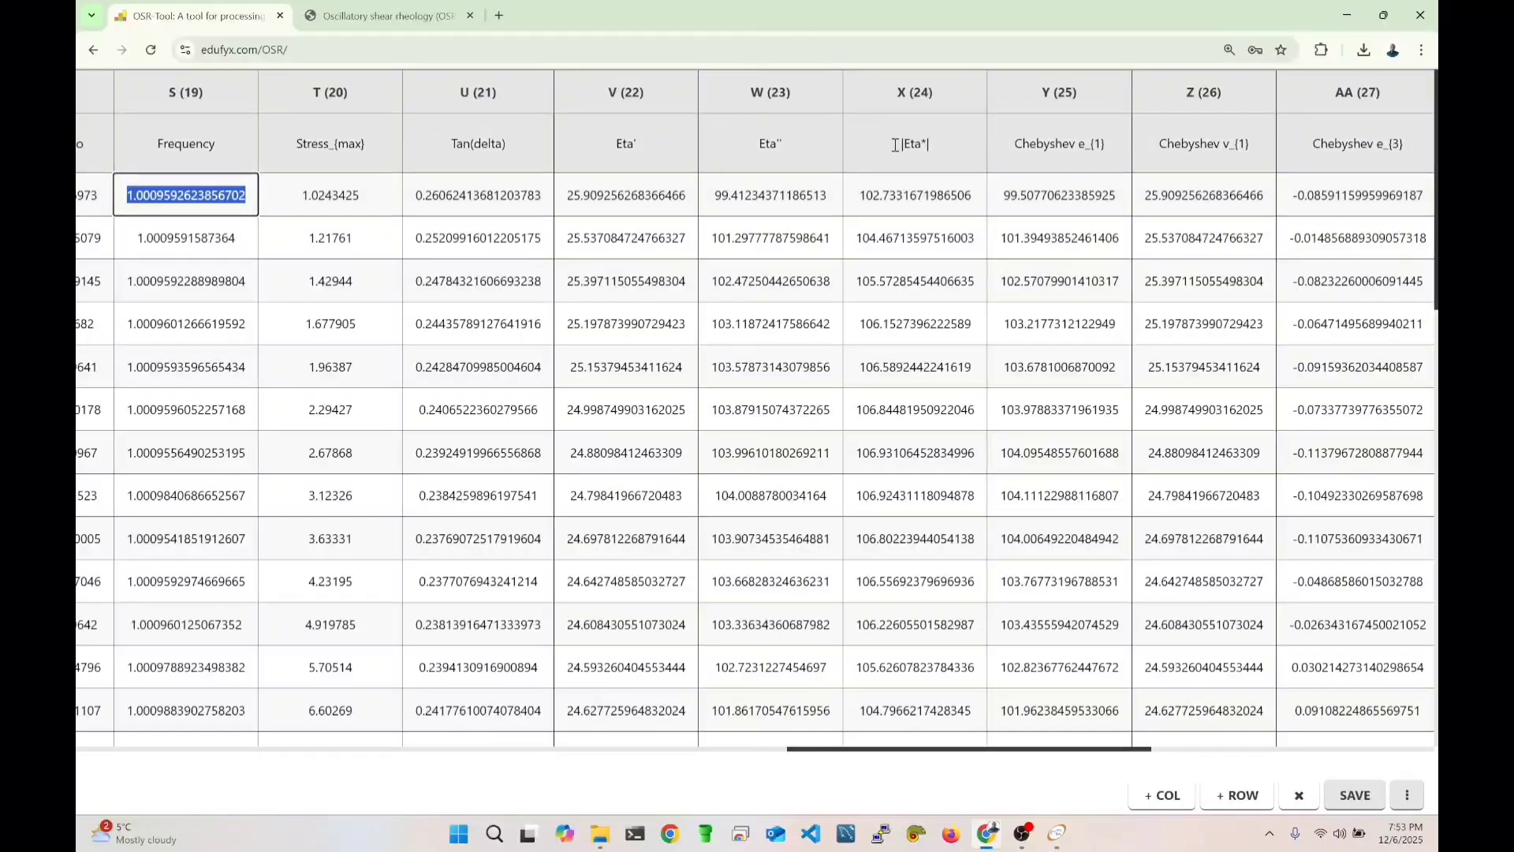
click(979, 755)
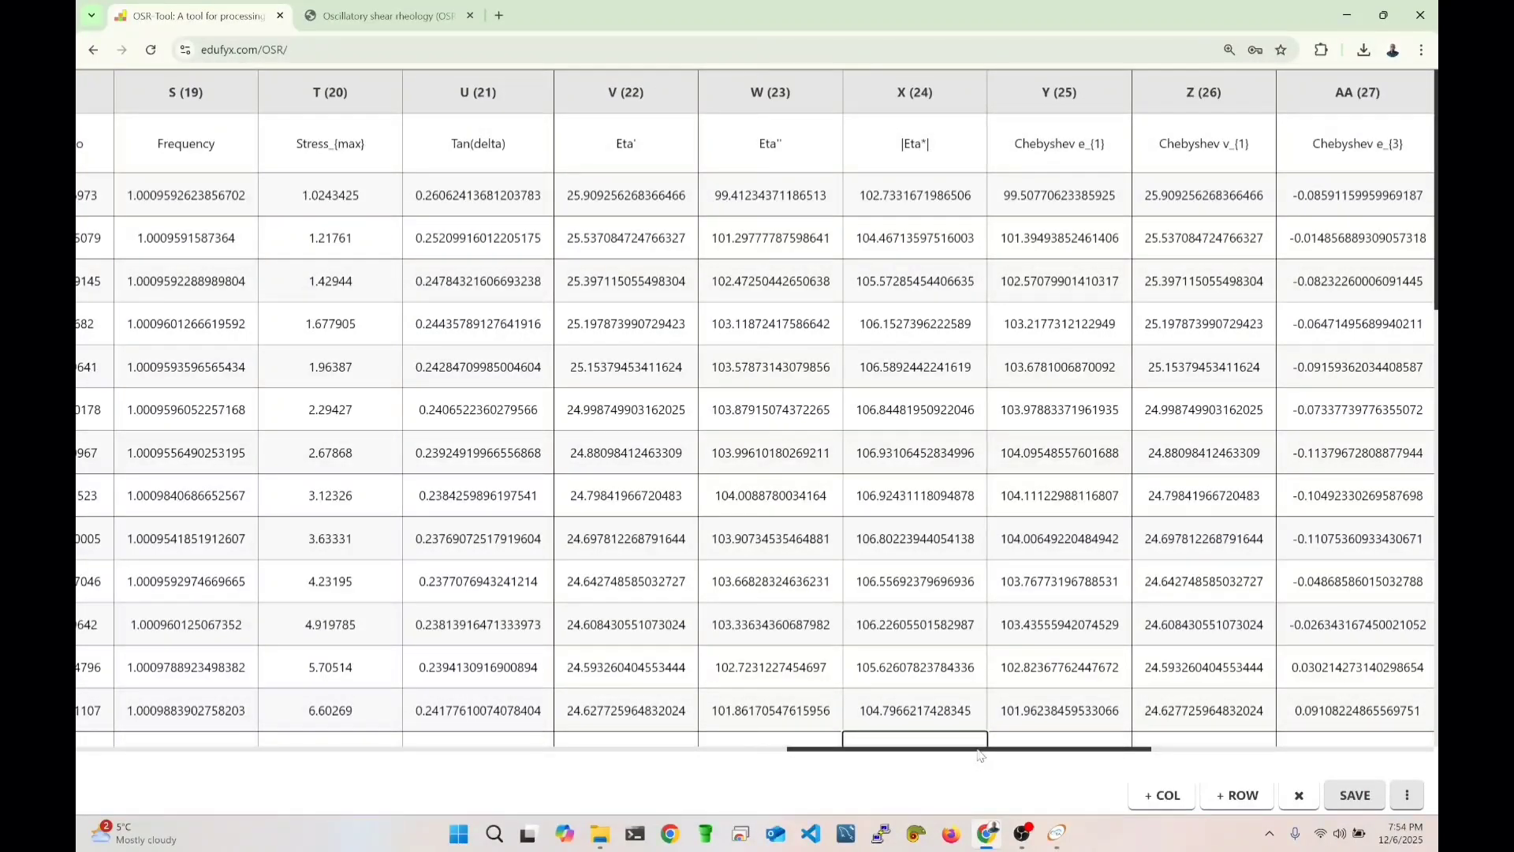
drag(1000, 759, 1307, 704)
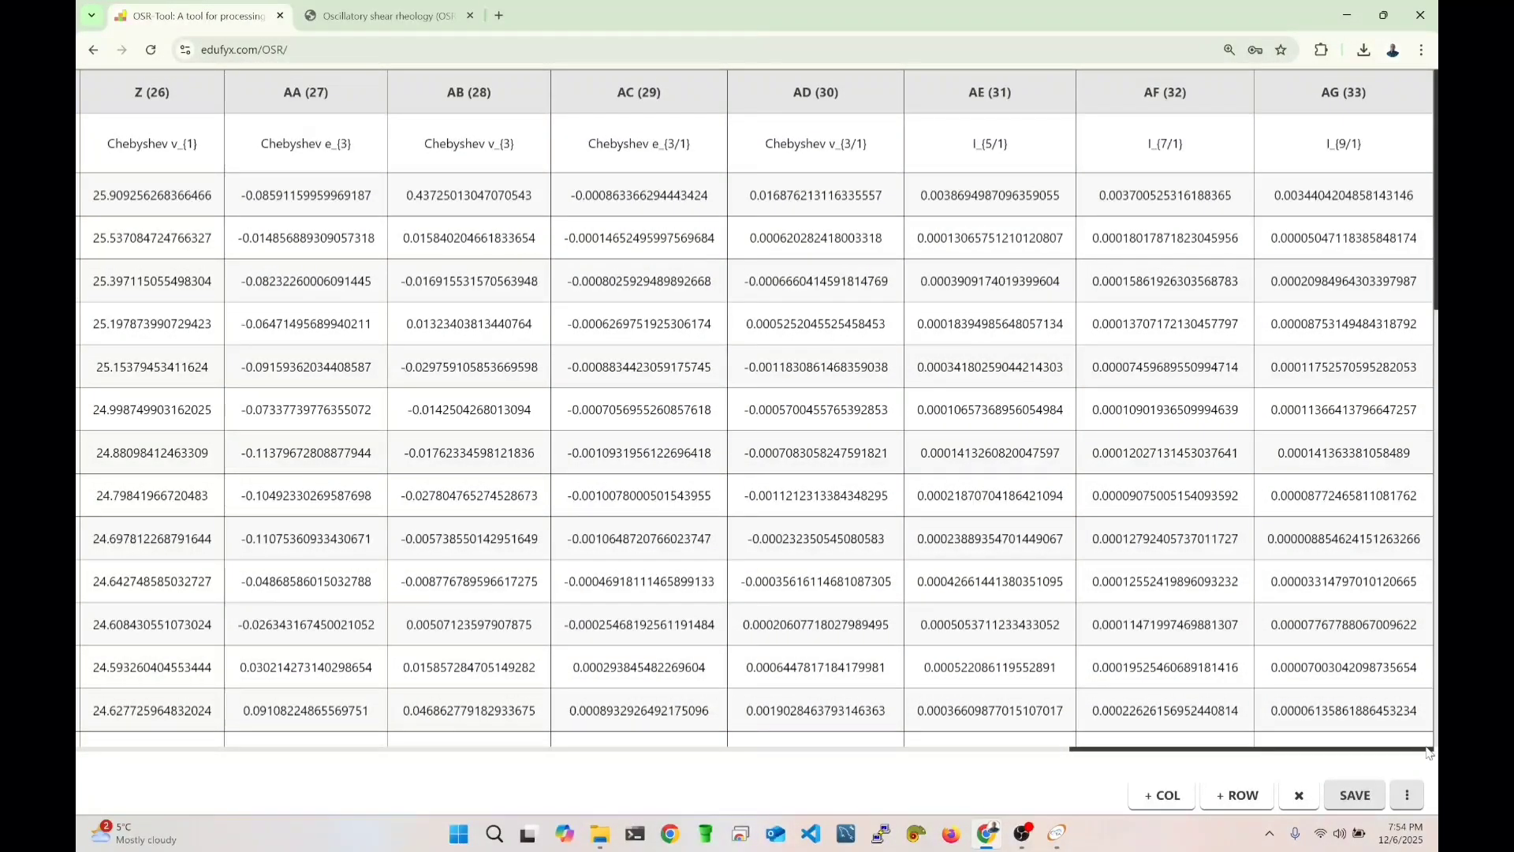
drag(1383, 749, 229, 755)
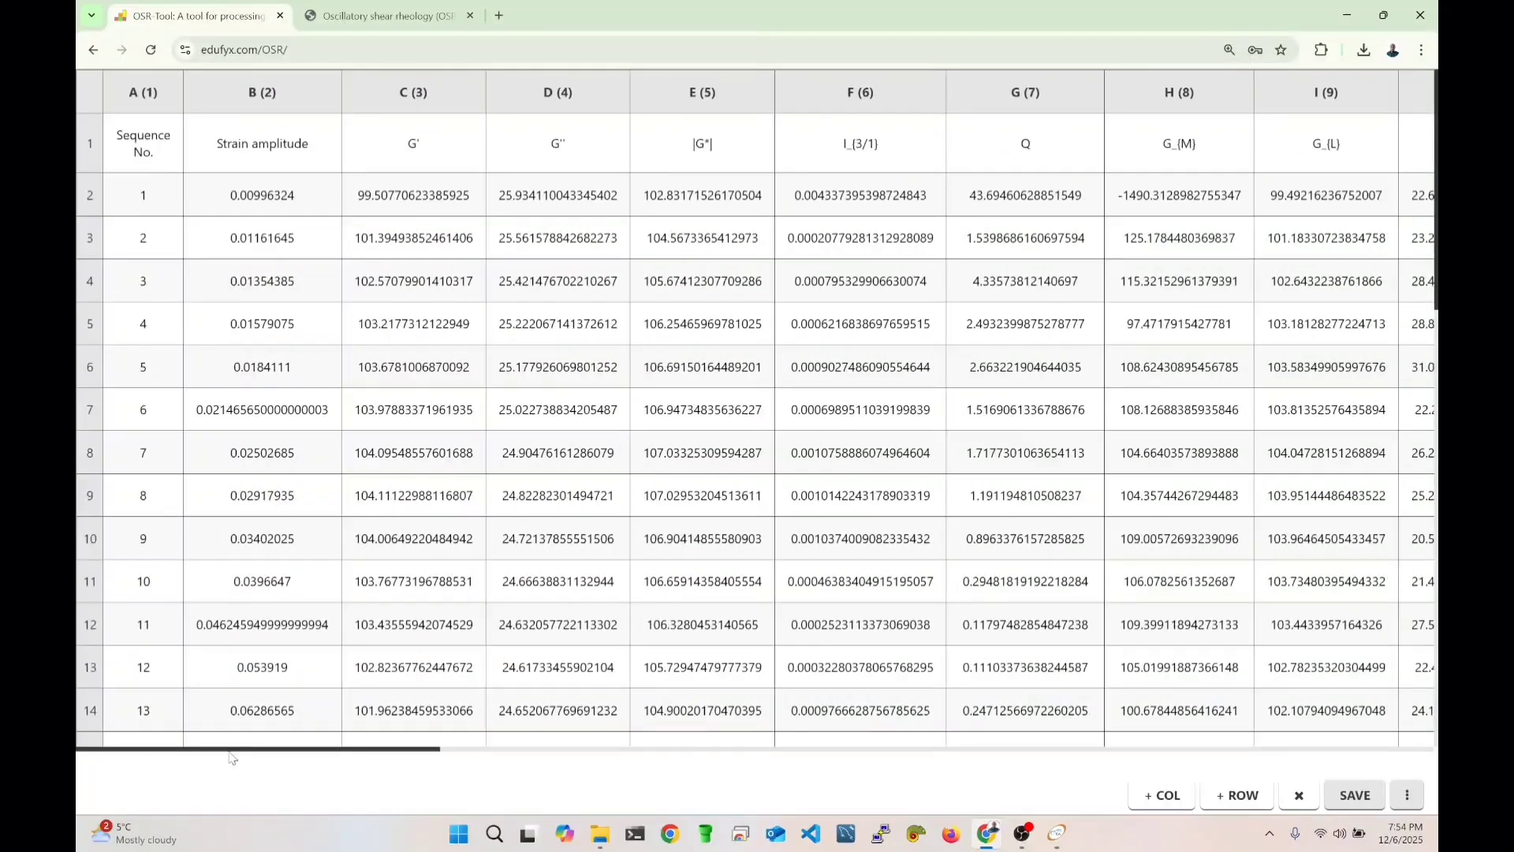
click(1303, 798)
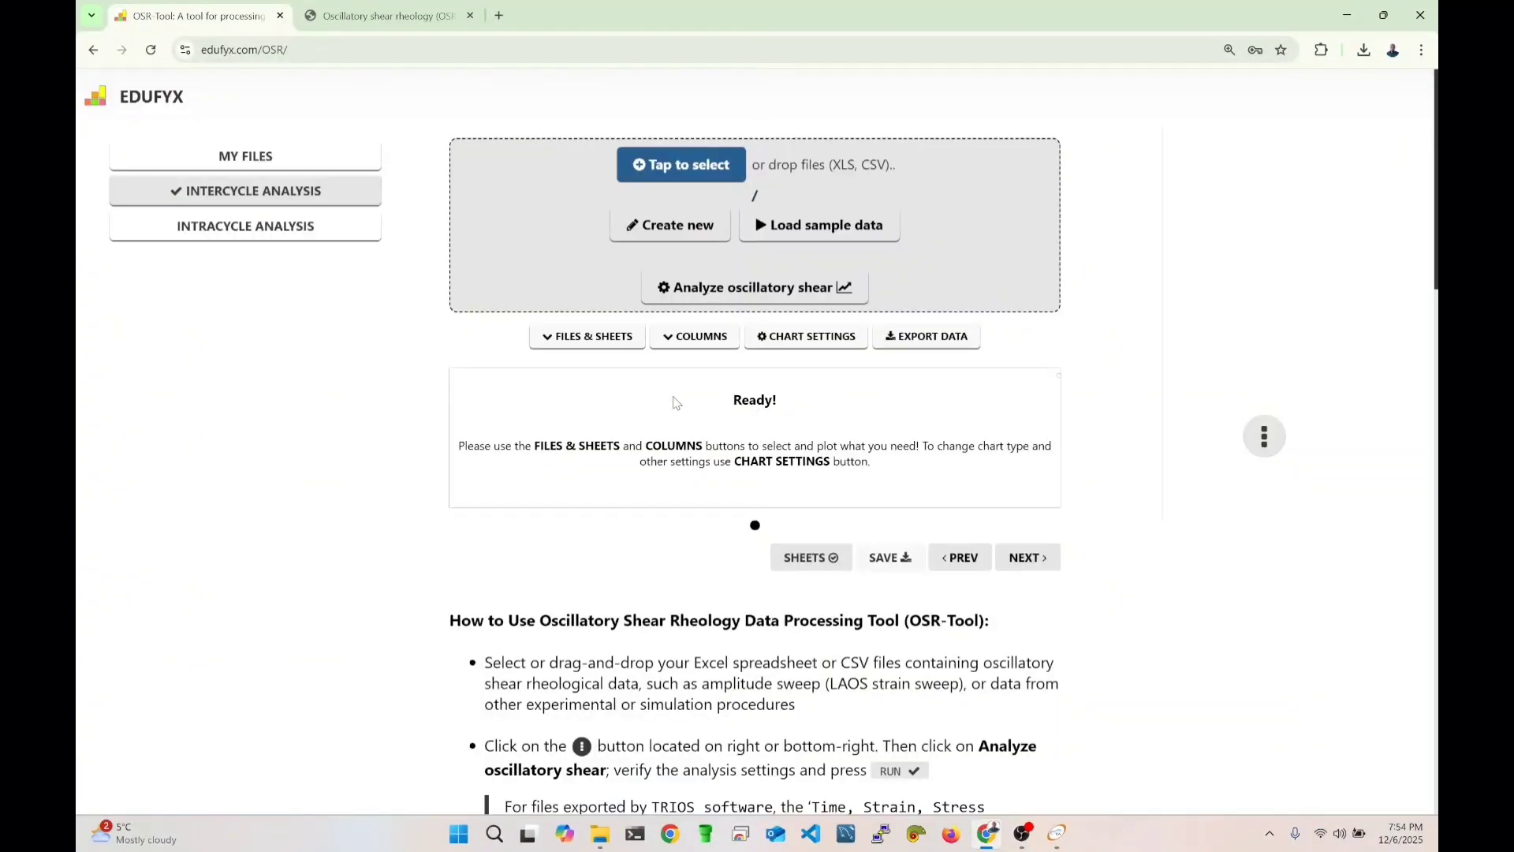
Plot G' and G'' against Strain amplitude as the x-axis.
click(701, 342)
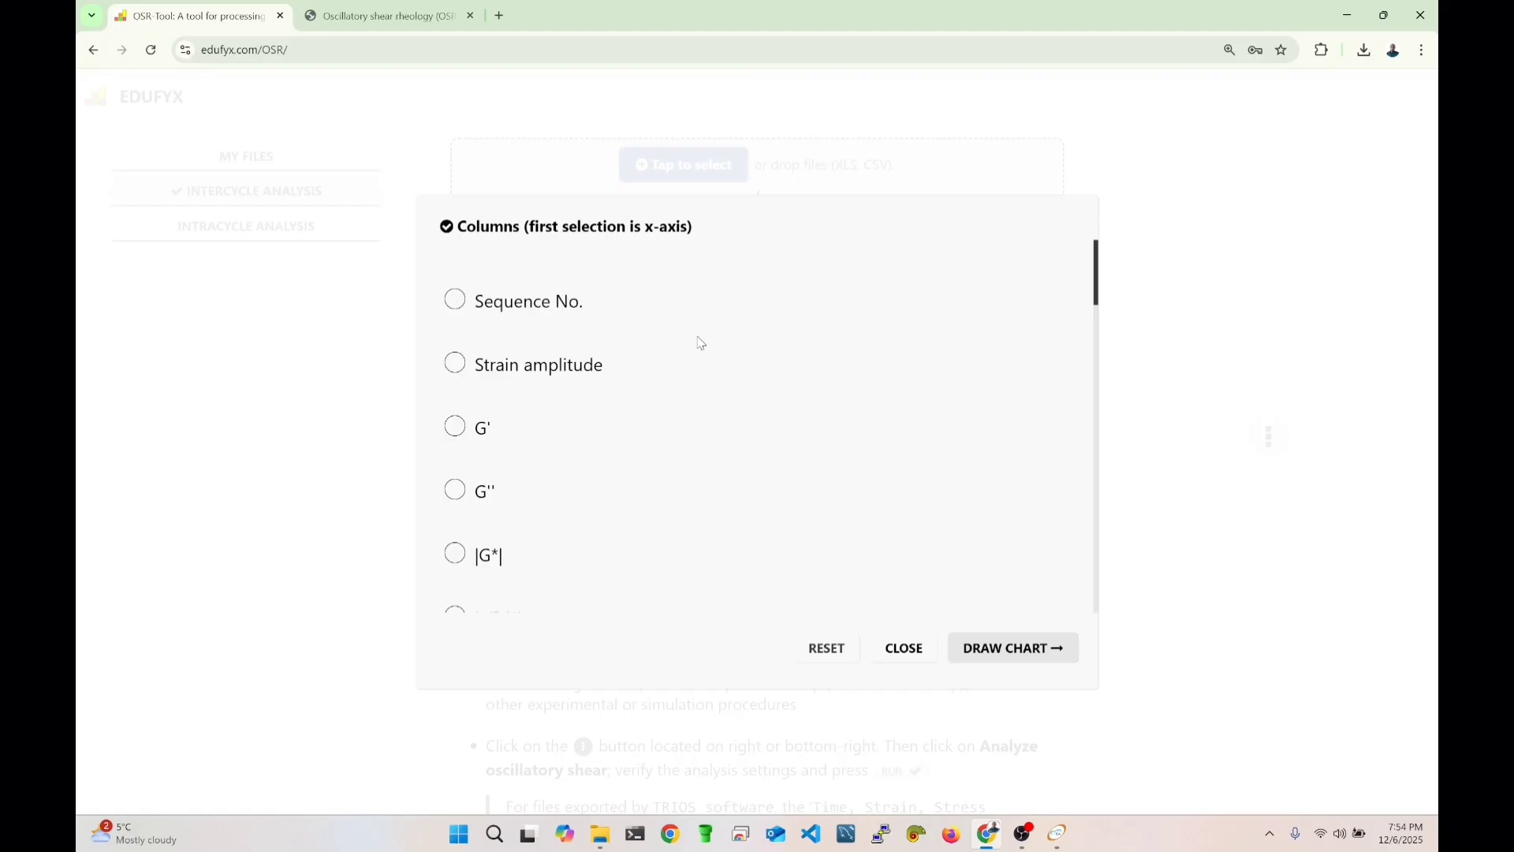
click(525, 367)
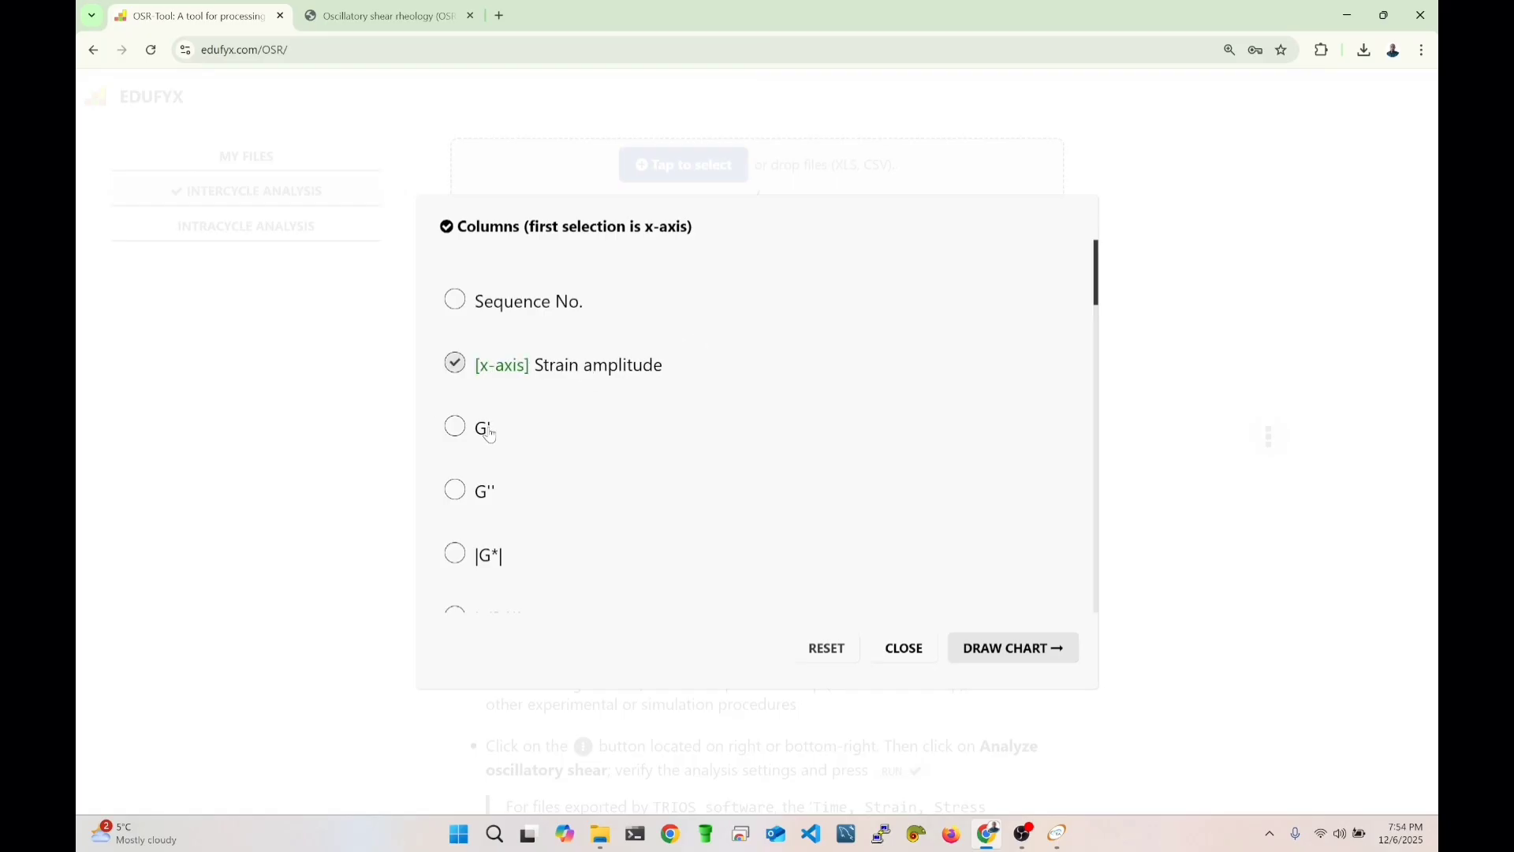
click(485, 432)
click(487, 485)
click(1046, 651)
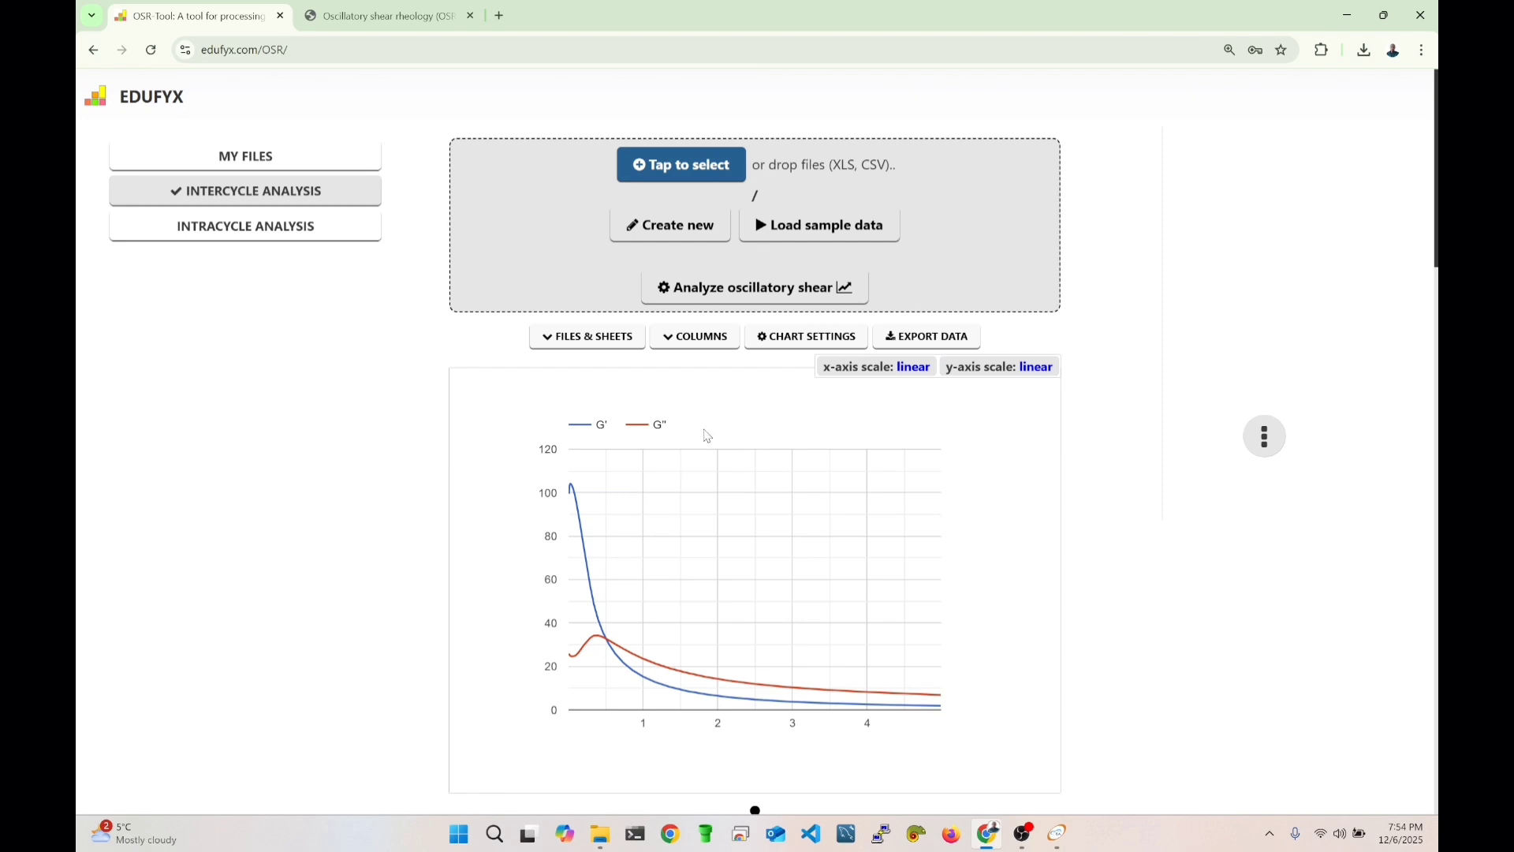
Set both the x-axis and y-axis scales of the chart to log and look over the curves.
click(892, 367)
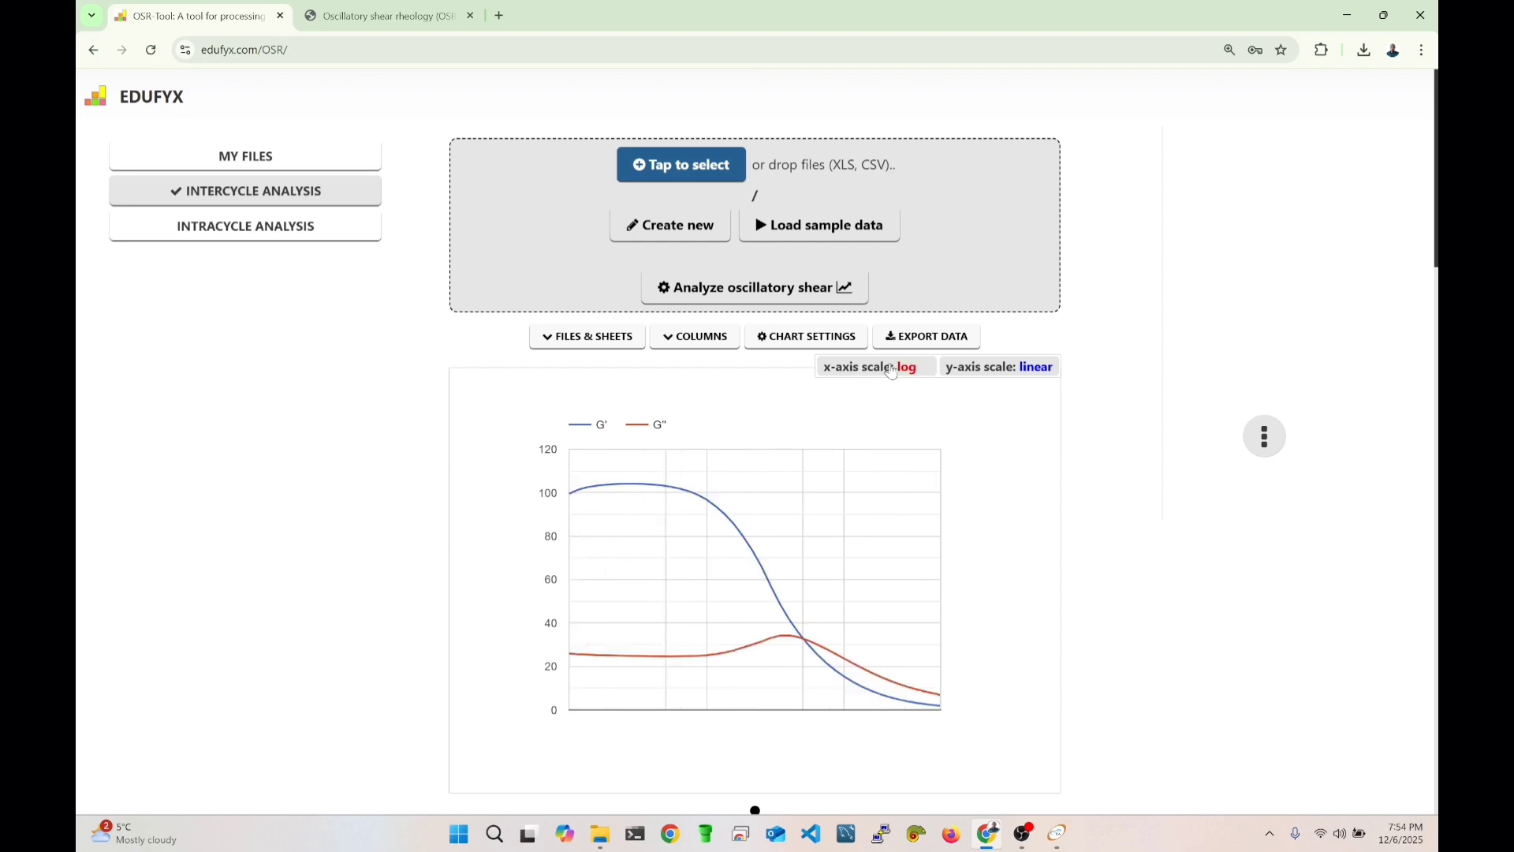
click(1017, 366)
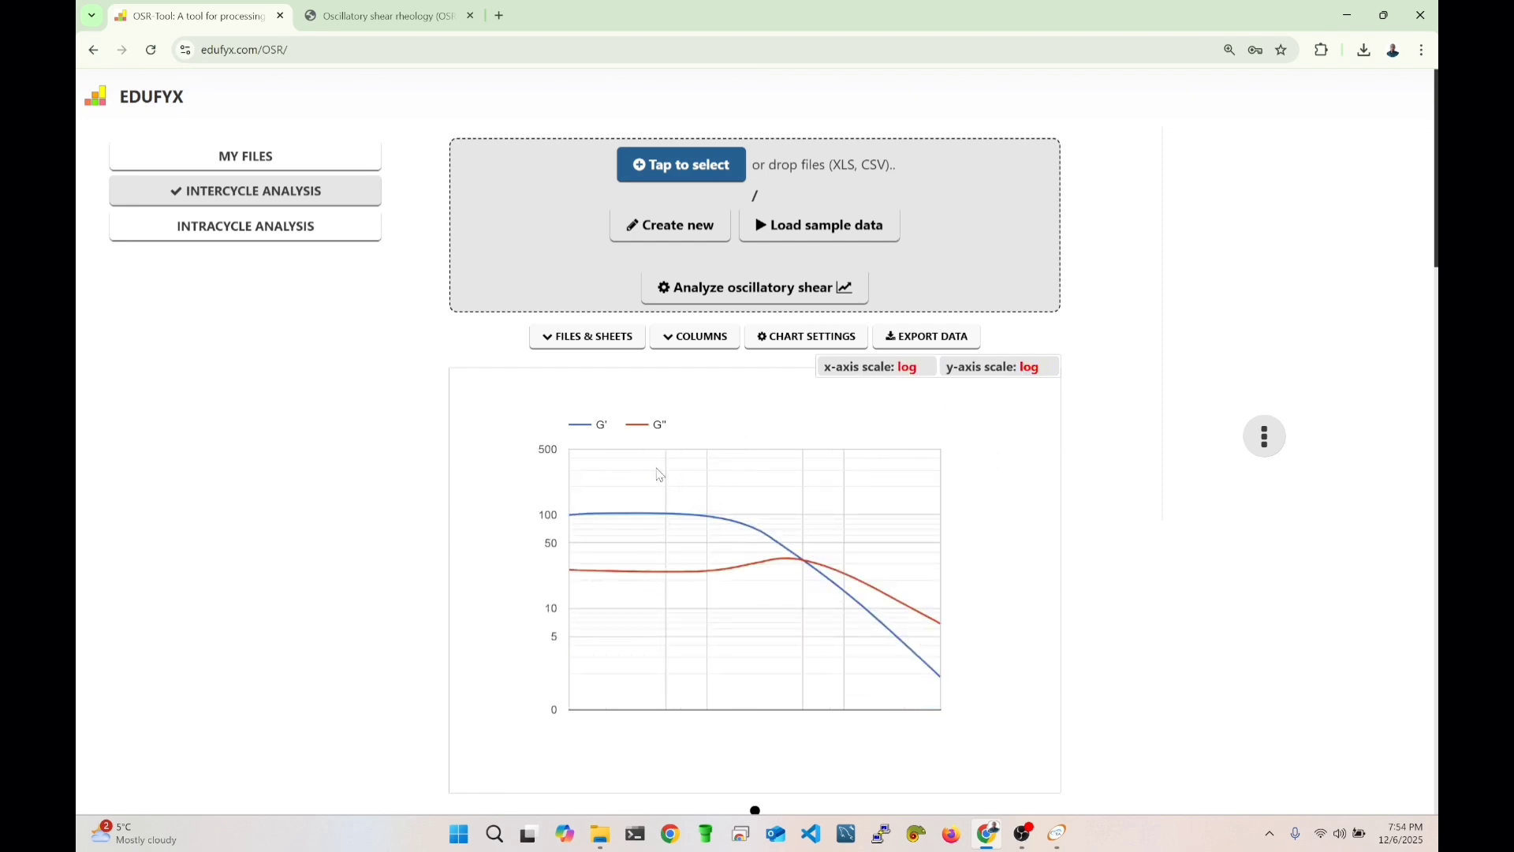
scroll(708, 476, down, 2)
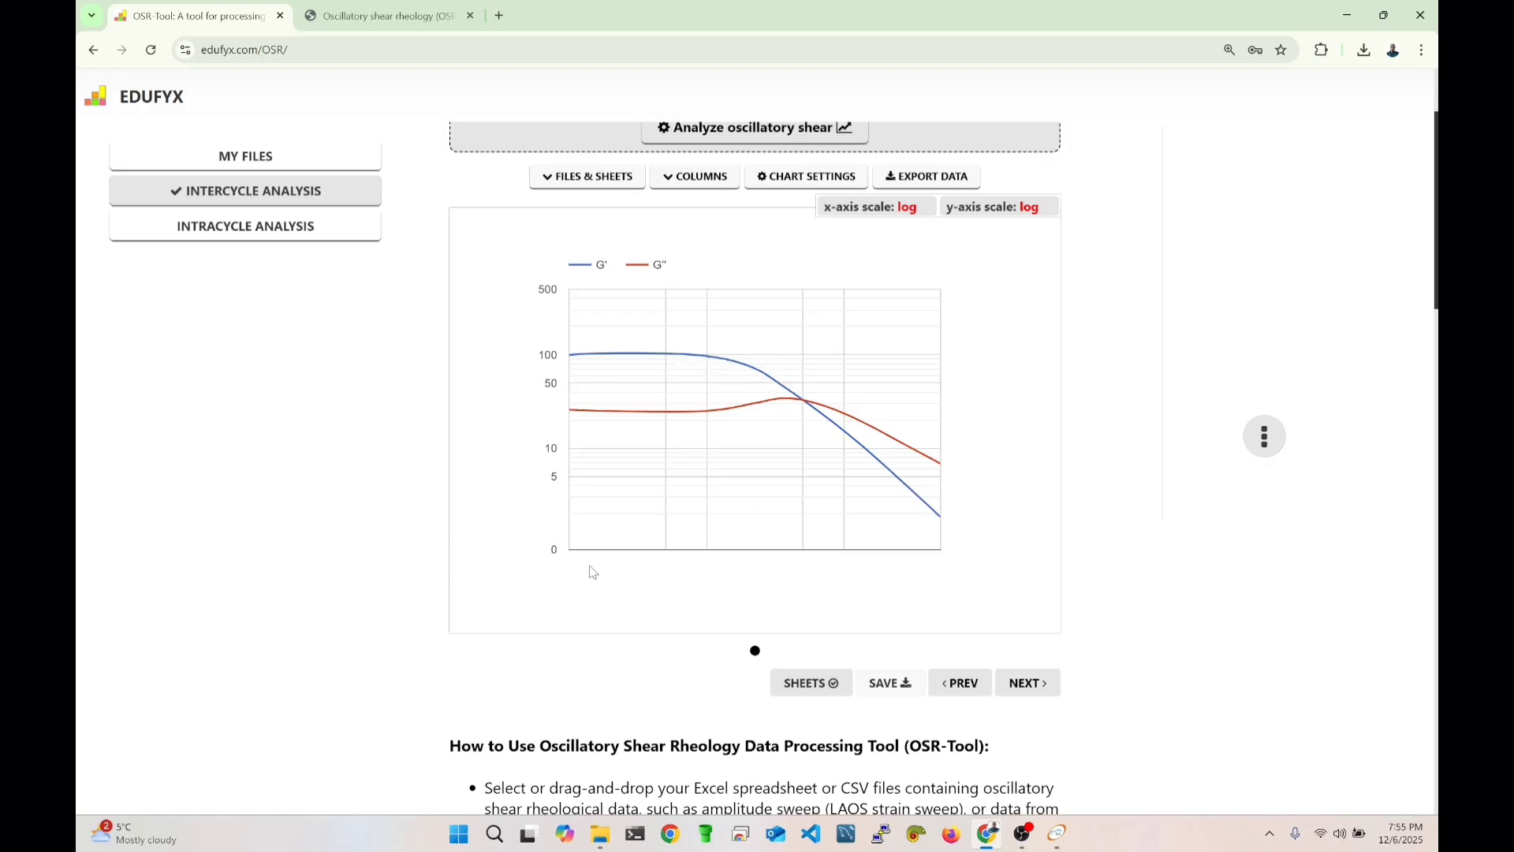
scroll(933, 519, up, 2)
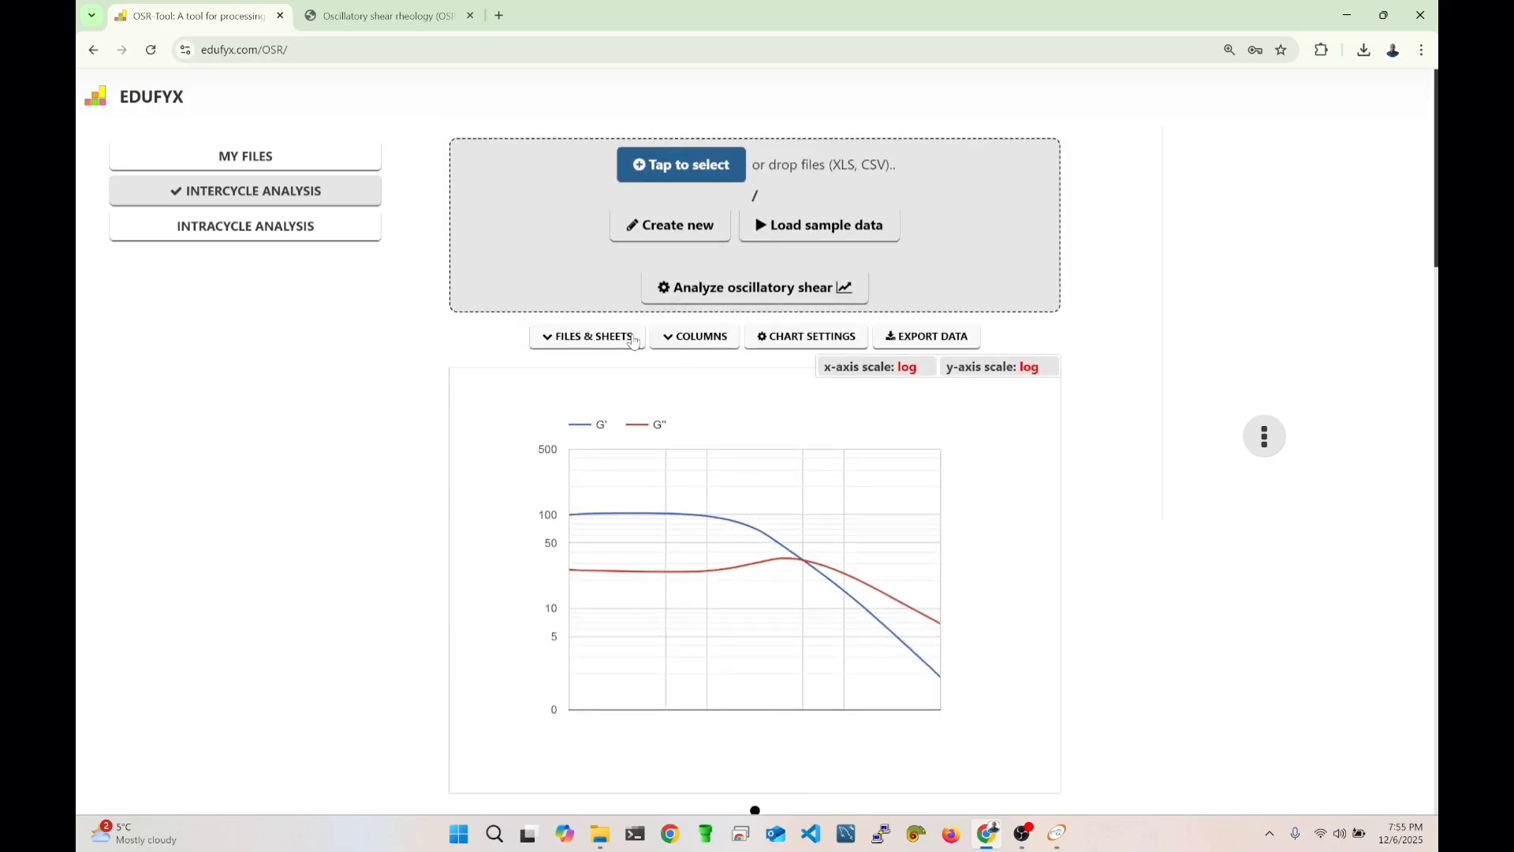
Replace G' and G'' with I_{3/1} and Q in the column selection and redraw the chart.
click(697, 337)
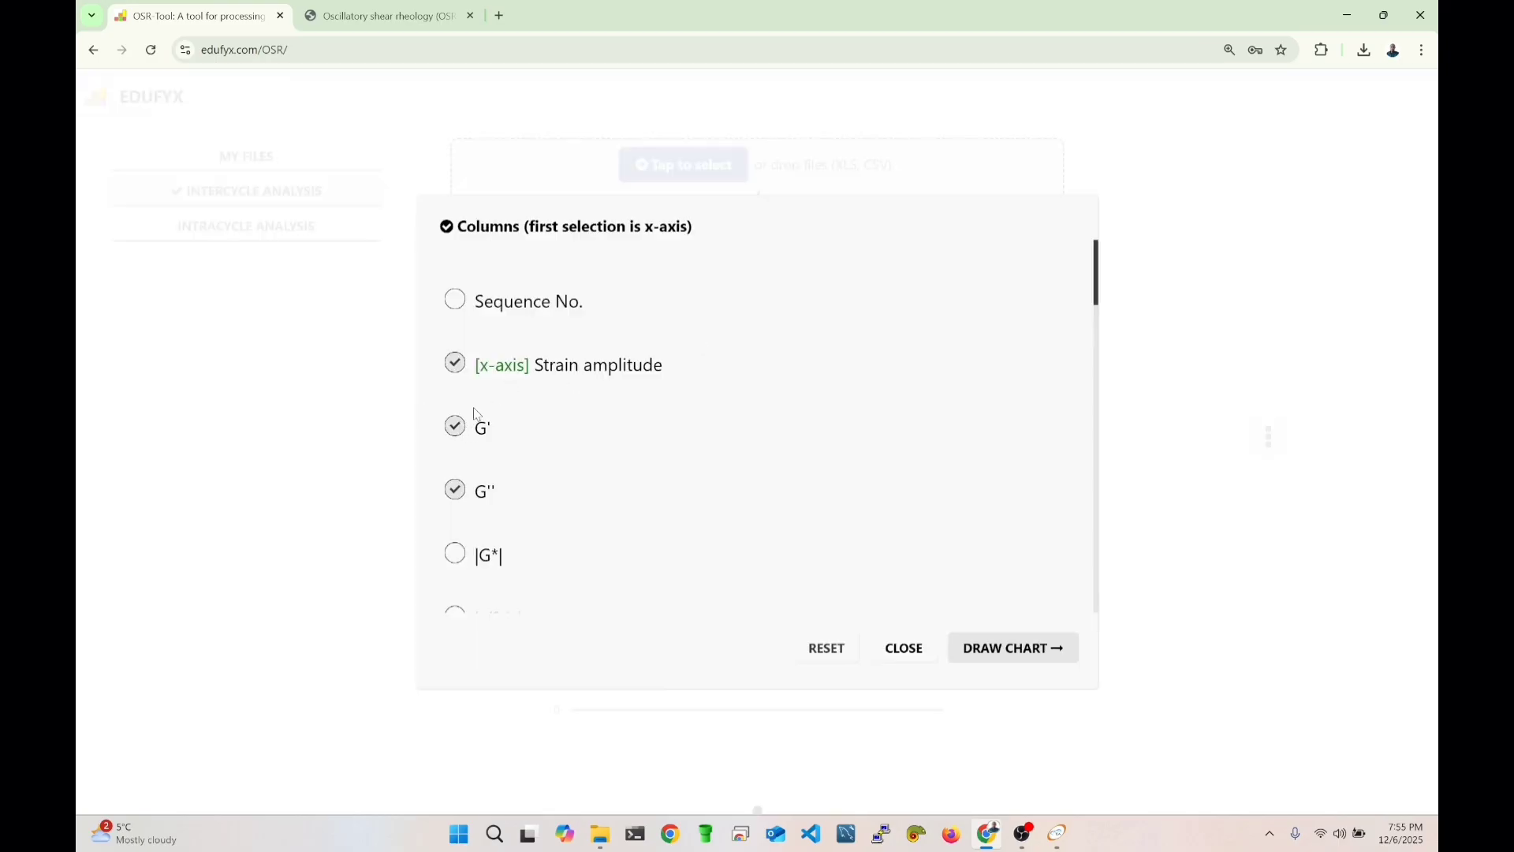
click(481, 432)
click(480, 497)
scroll(552, 489, down, 2)
click(494, 460)
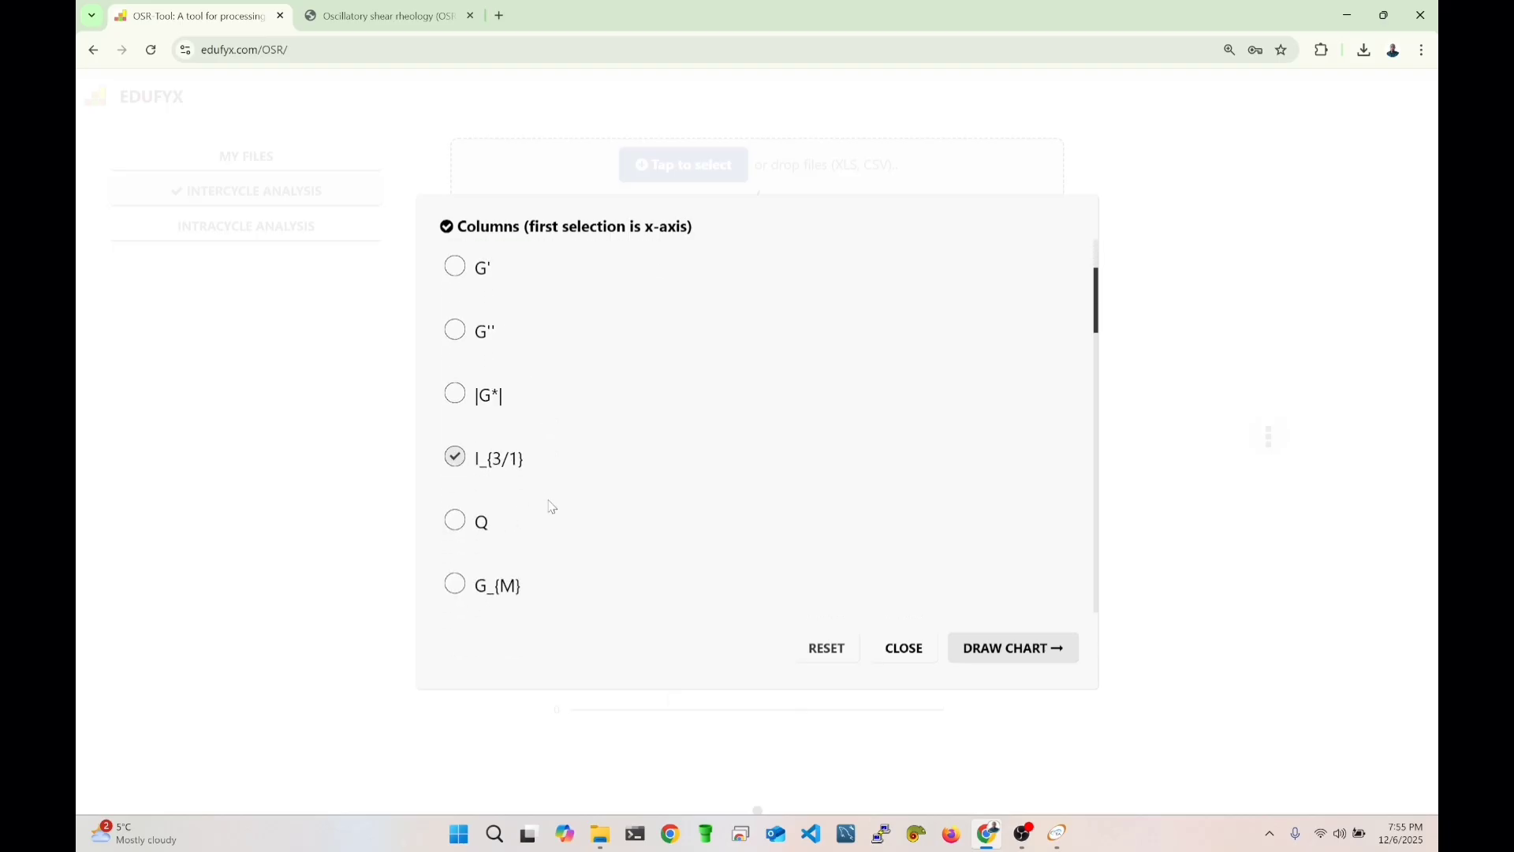
click(494, 520)
click(1008, 647)
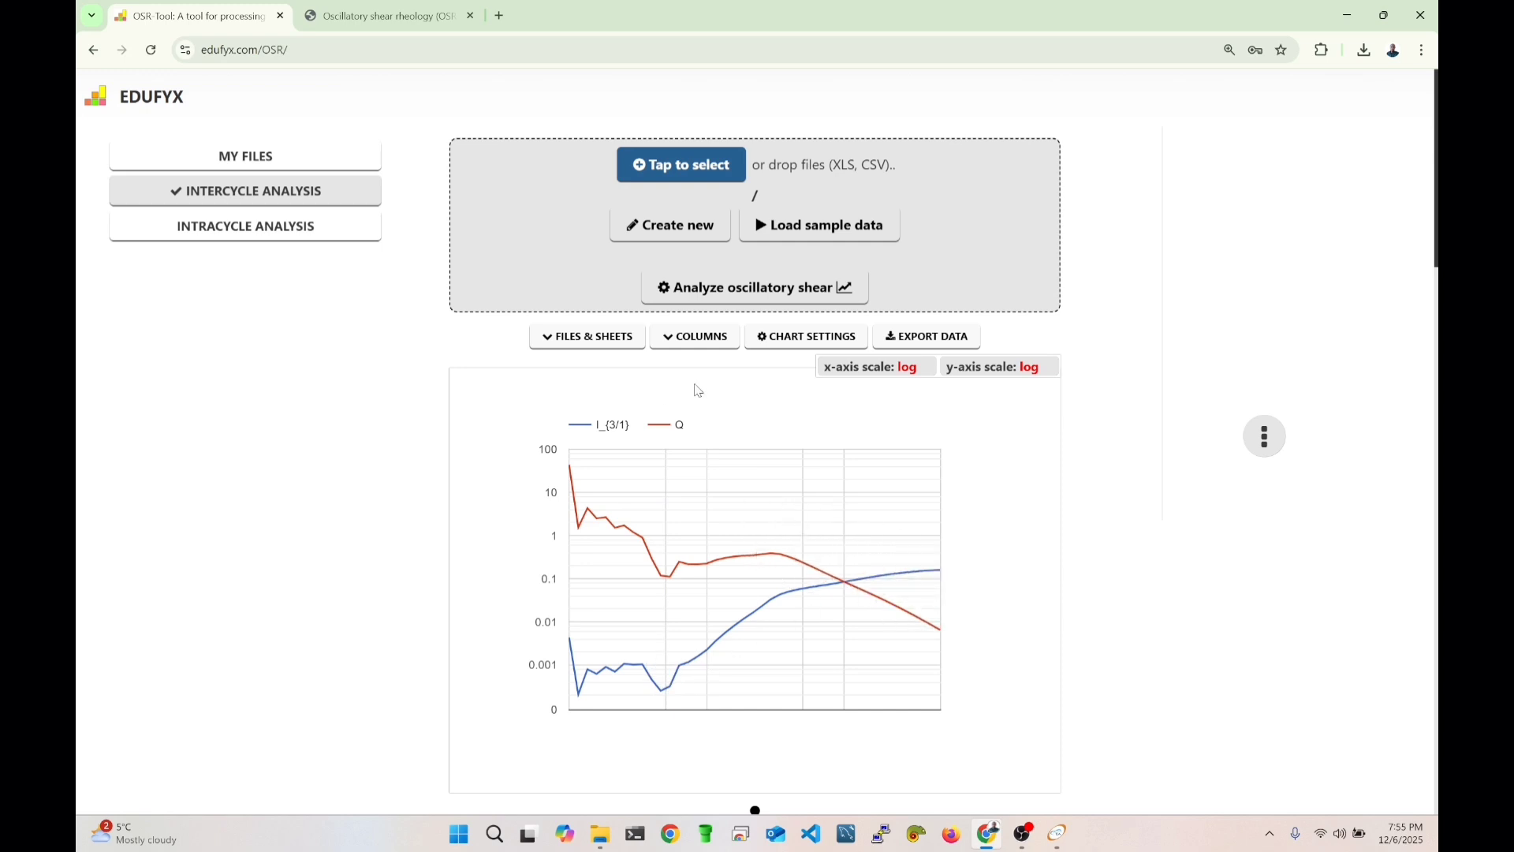
Replace I_{3/1} and Q with Stiffening ratio and Thickening ratio in the column selection and redraw the chart.
click(688, 346)
scroll(541, 433, down, 3)
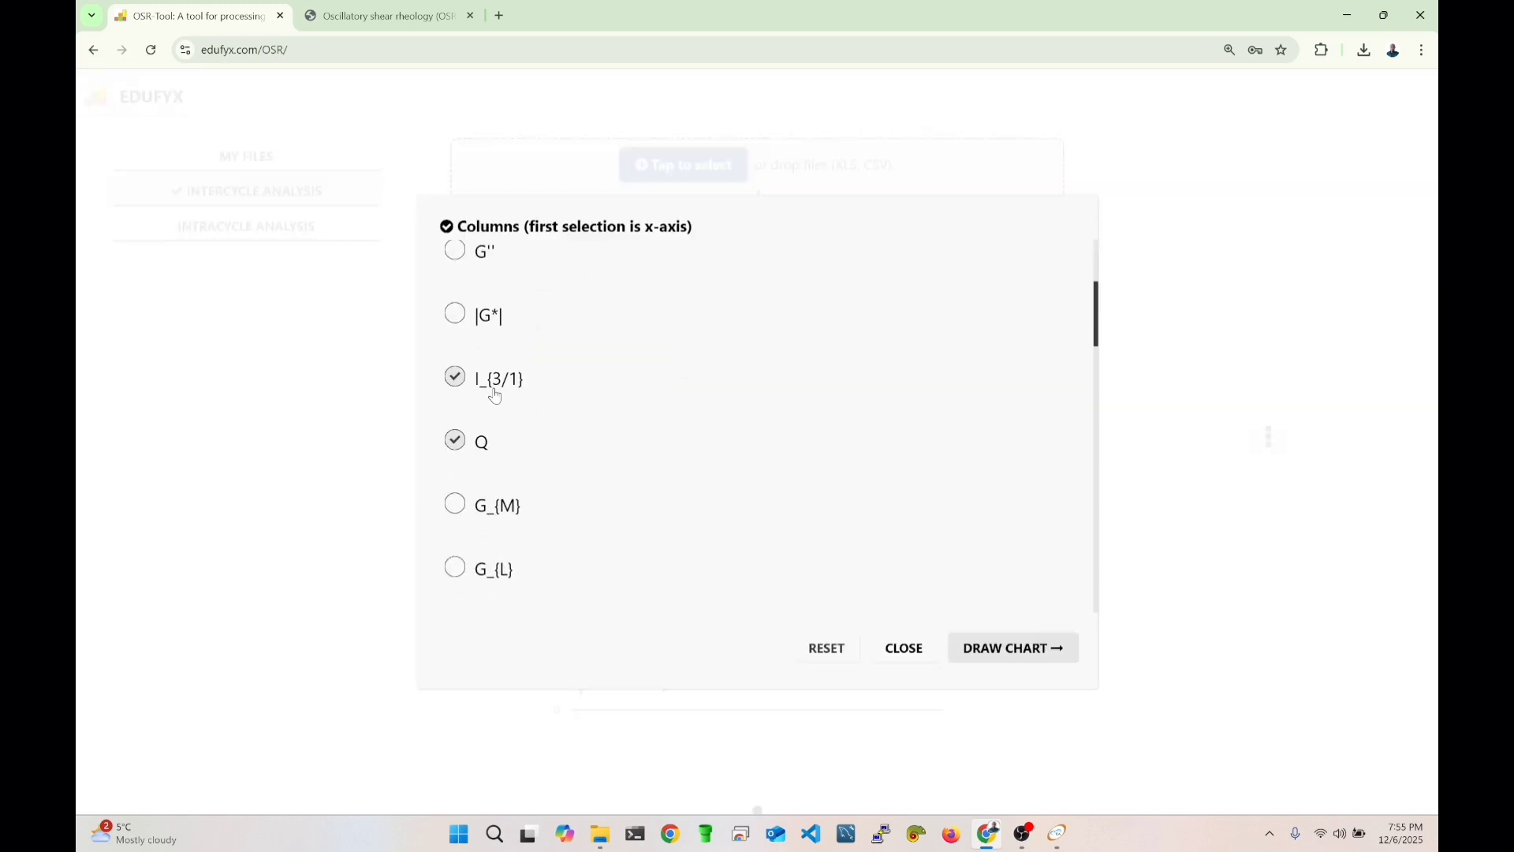
click(494, 388)
scroll(607, 430, down, 6)
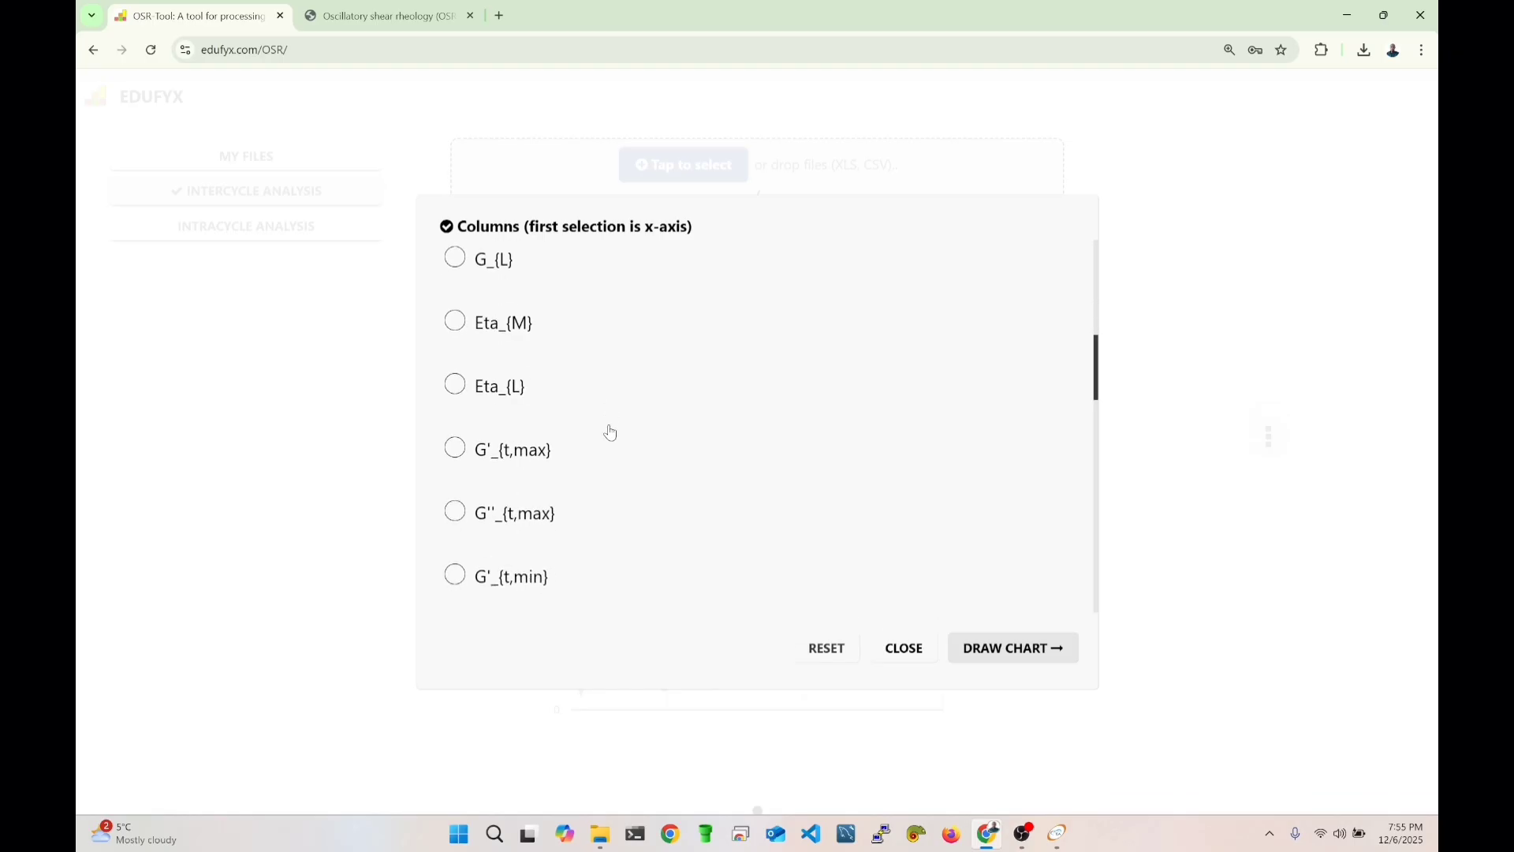
scroll(599, 433, down, 3)
click(543, 377)
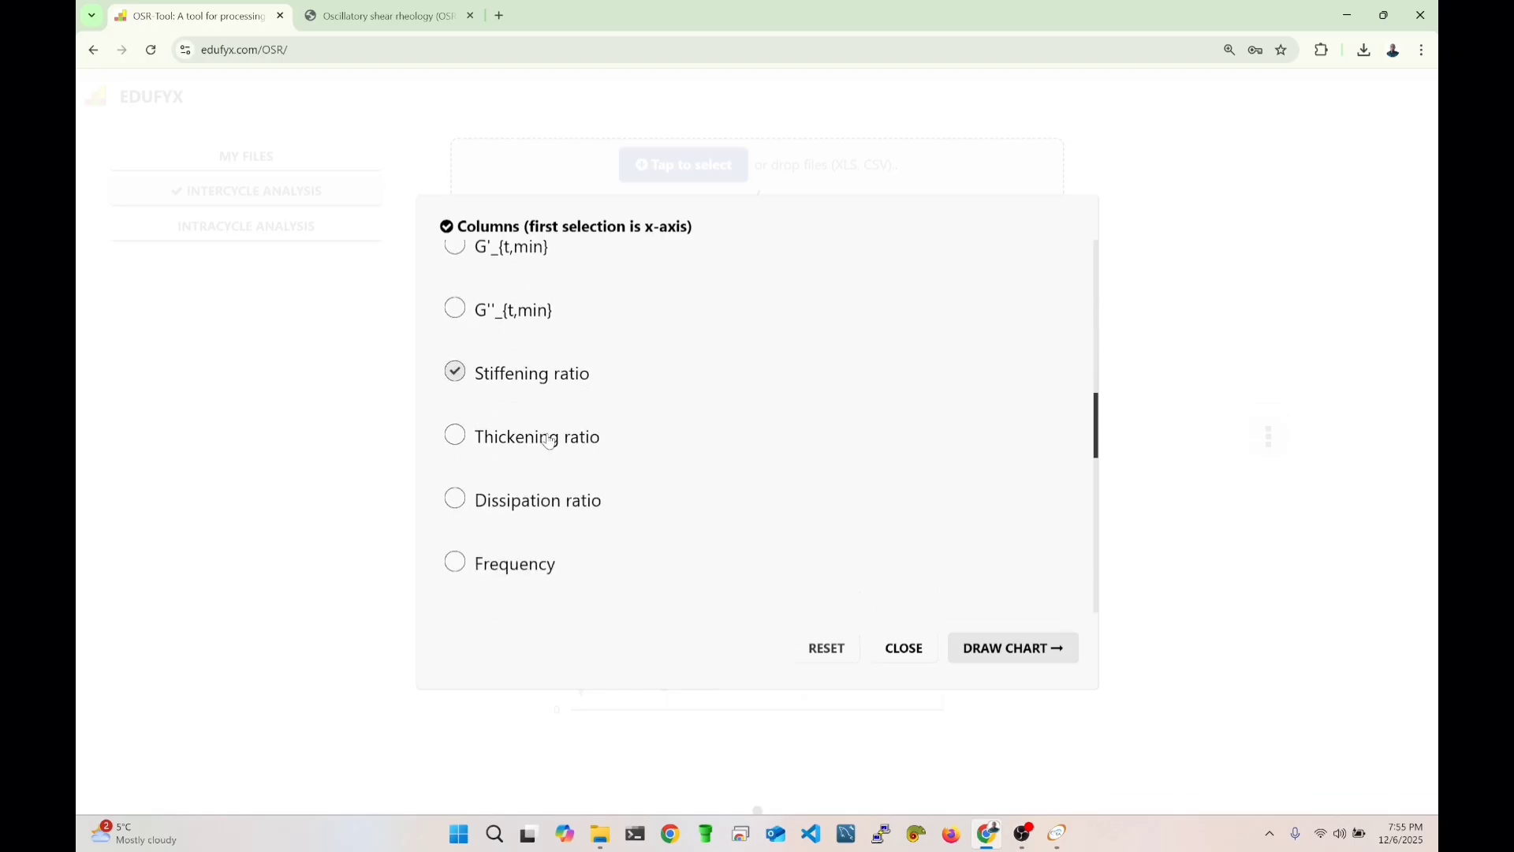
click(548, 439)
click(1006, 653)
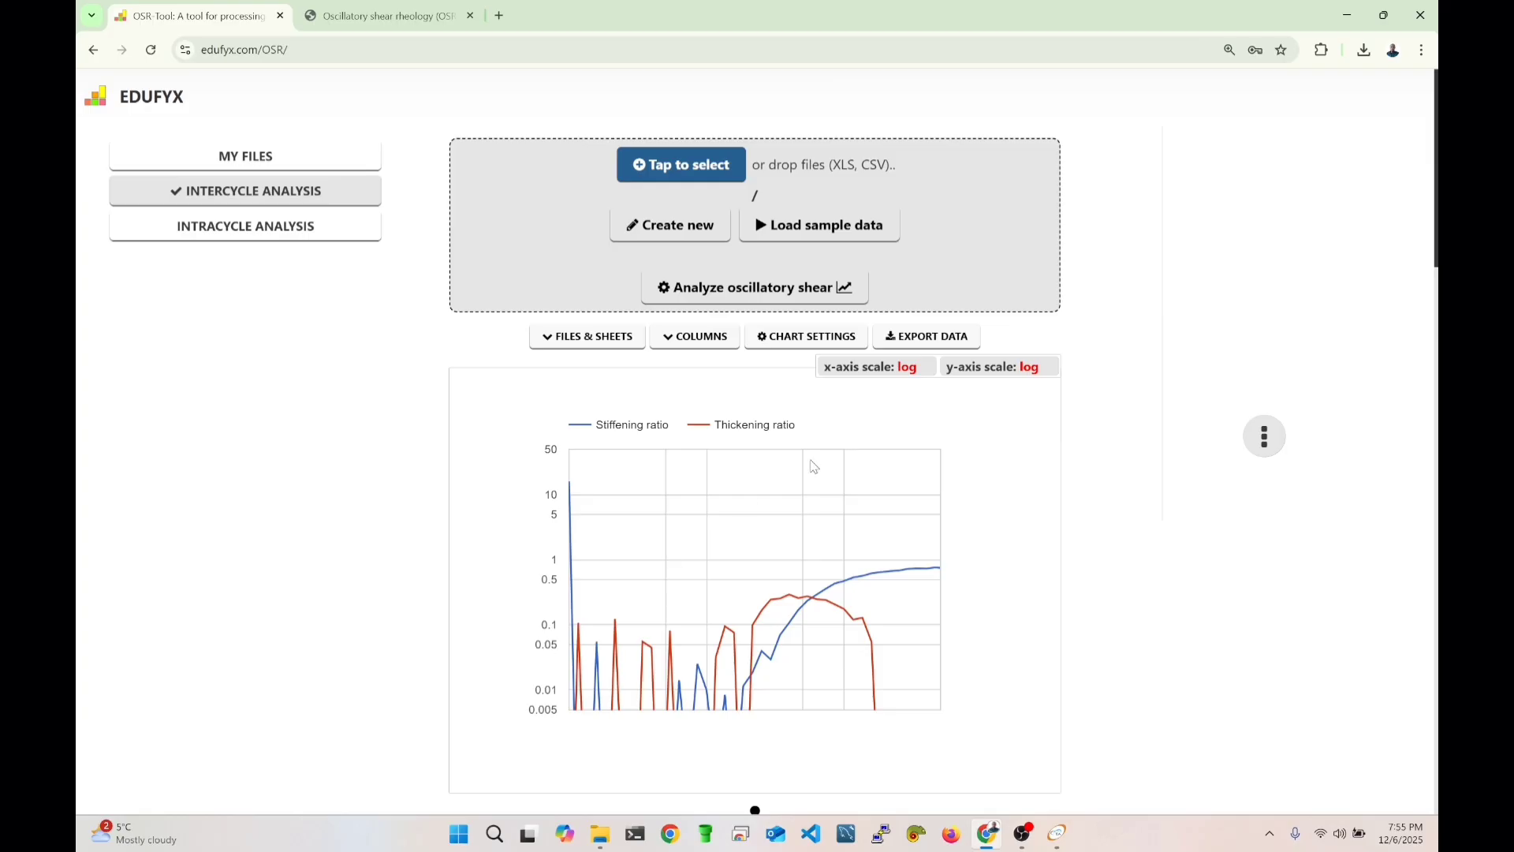
Compare the Stiffening ratio and Thickening ratio curves with the y-axis scale switched to linear and back to log.
click(990, 375)
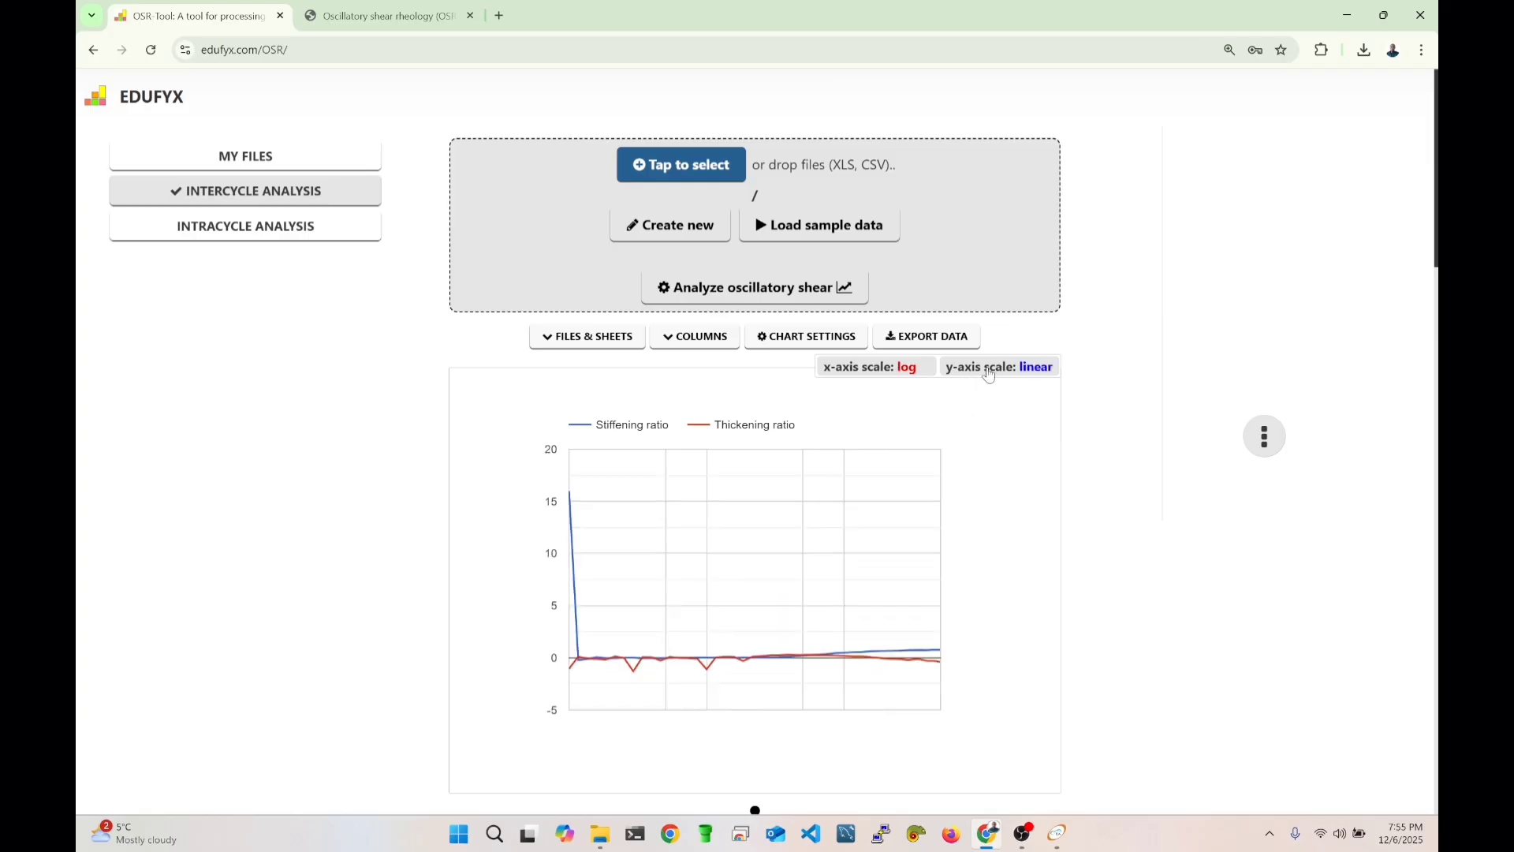
click(989, 375)
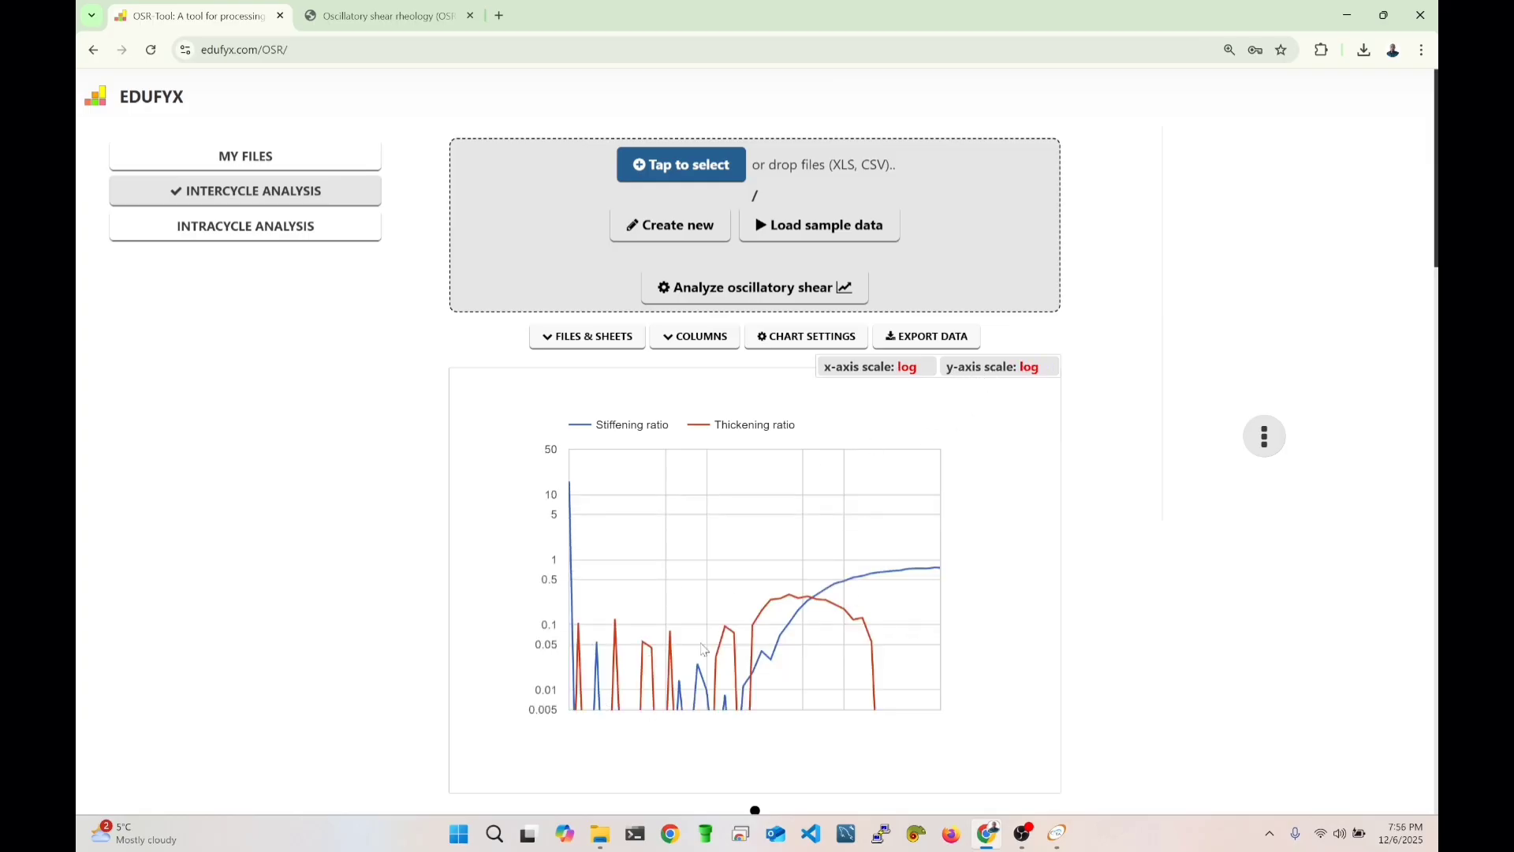
mouse_move(697, 669)
View the intercycle results sheet, look across its columns as far as the Chebyshev coefficients, and close it.
click(692, 339)
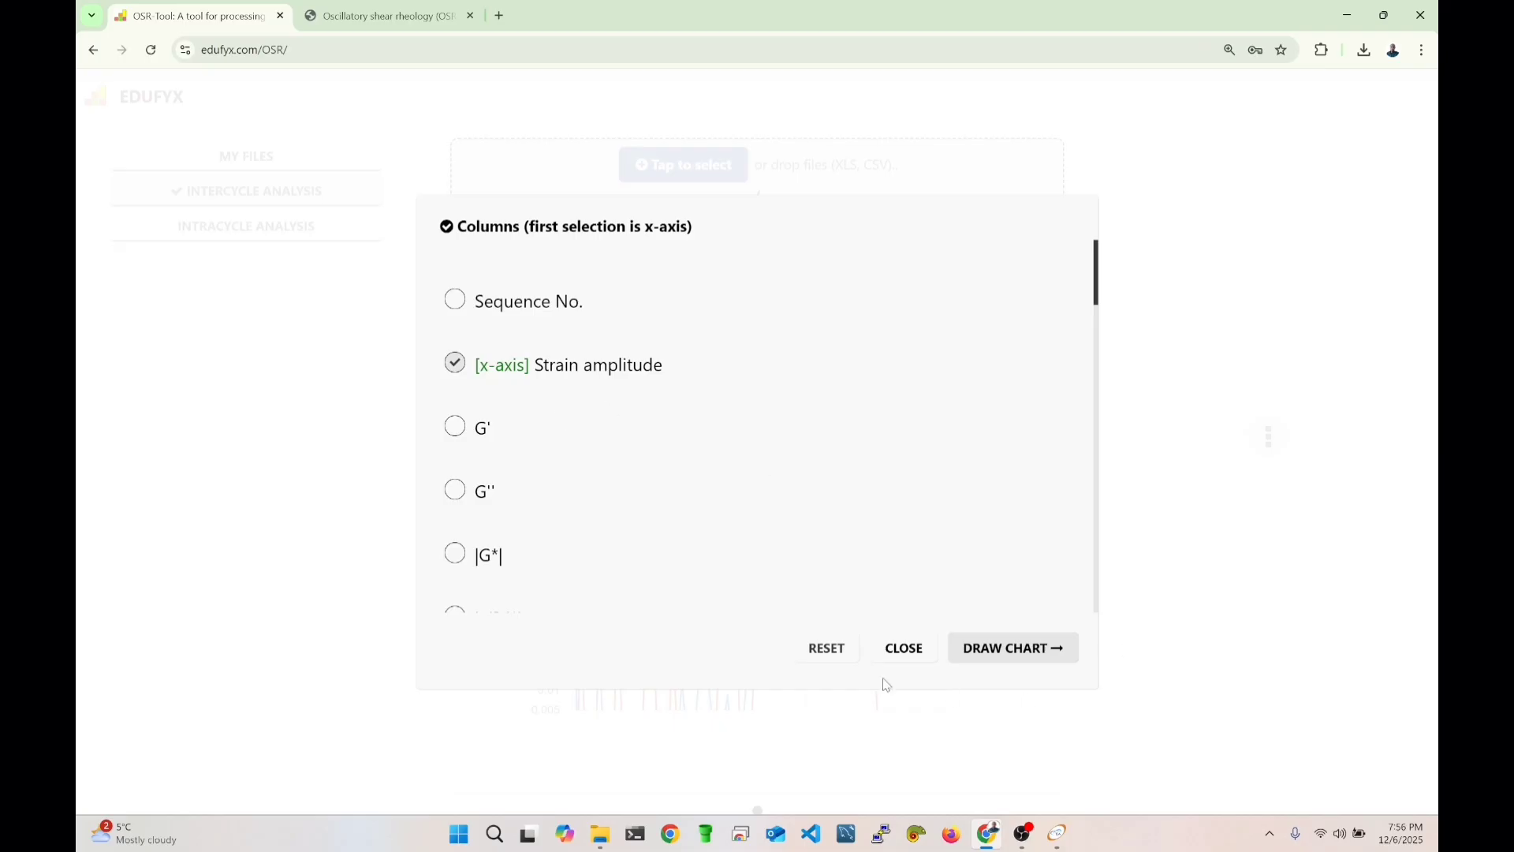
click(905, 648)
click(626, 341)
click(921, 577)
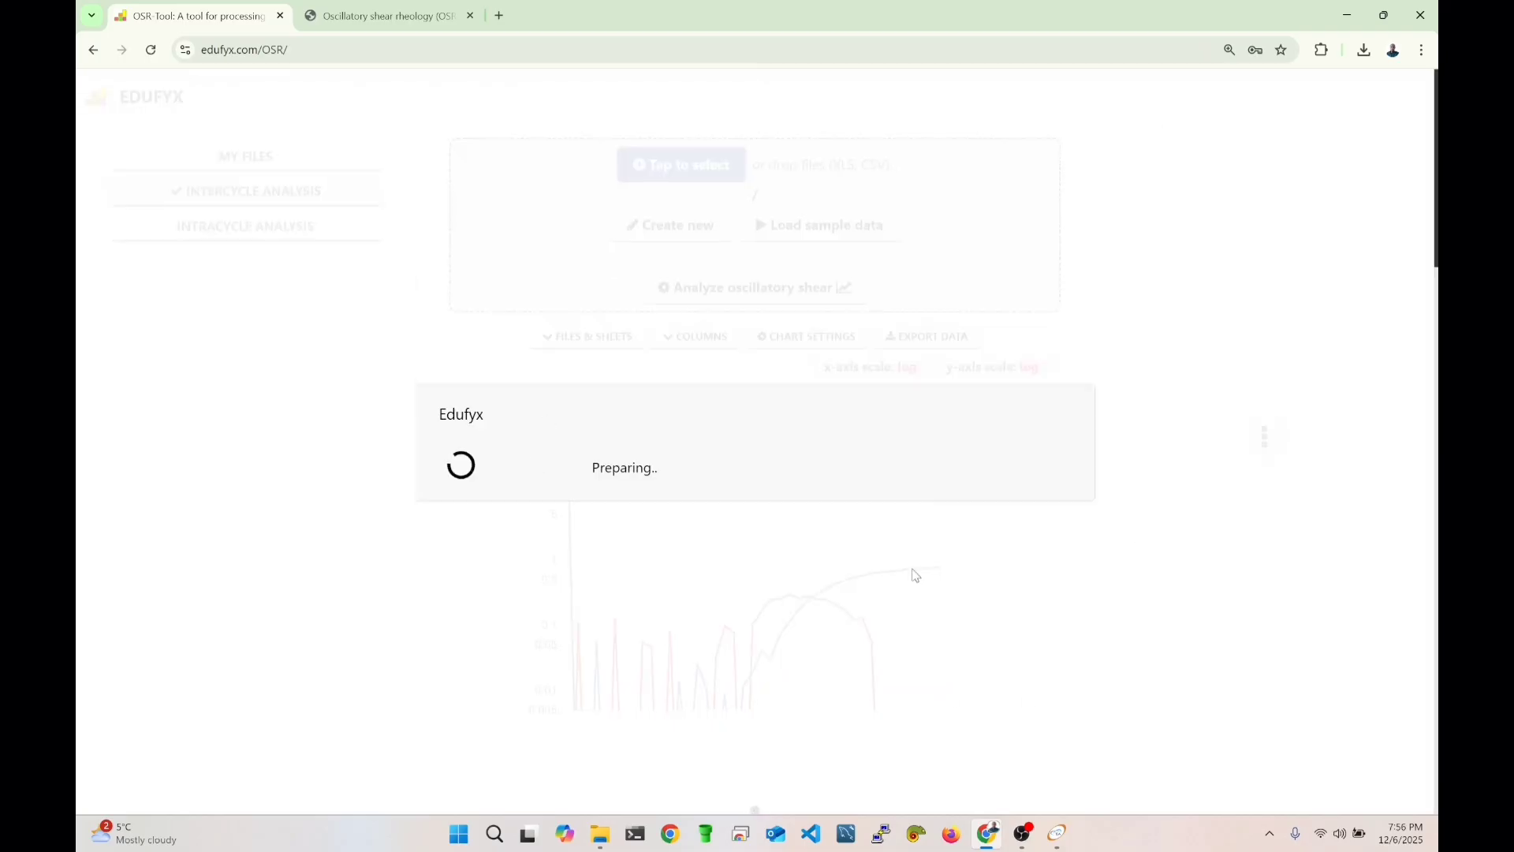
drag(411, 750, 1133, 694)
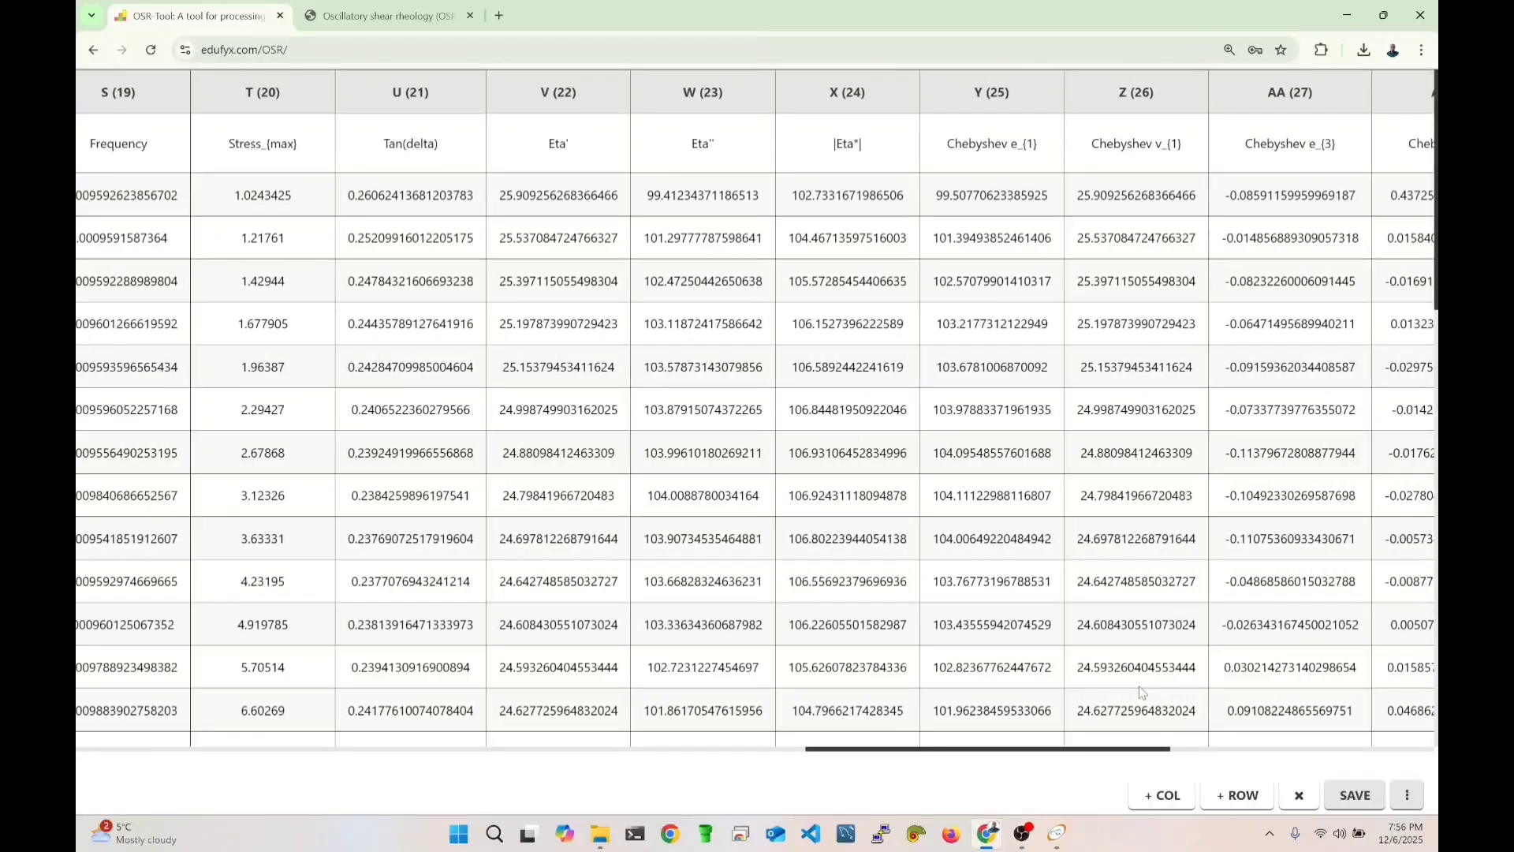
click(1294, 803)
Replace Stiffening ratio and Thickening ratio with Stress_{max} in the column selection, redraw the chart and look over the curve.
click(694, 339)
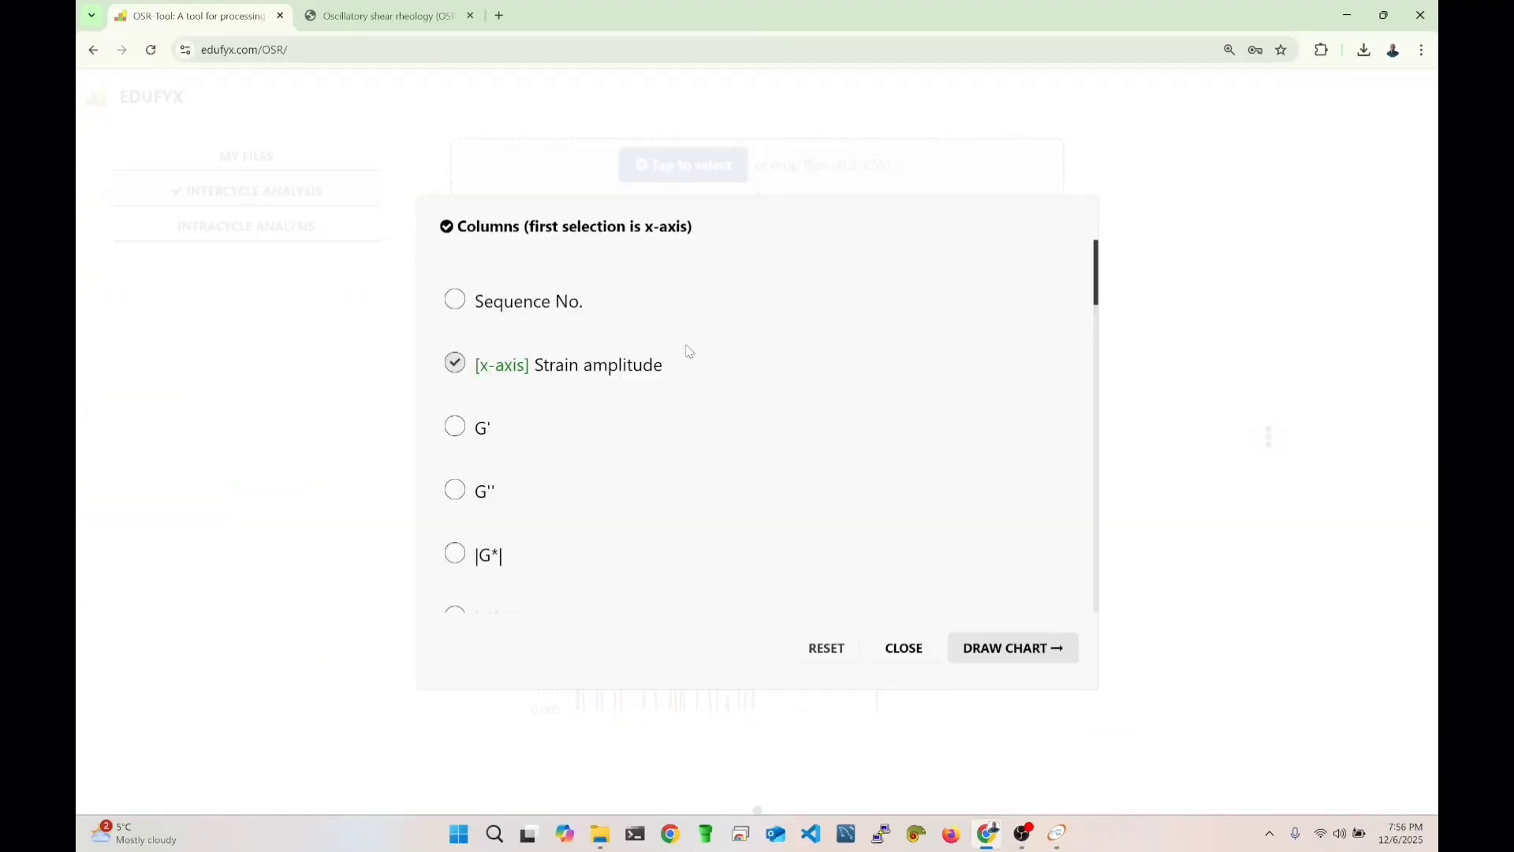
scroll(530, 504, down, 6)
scroll(527, 508, down, 4)
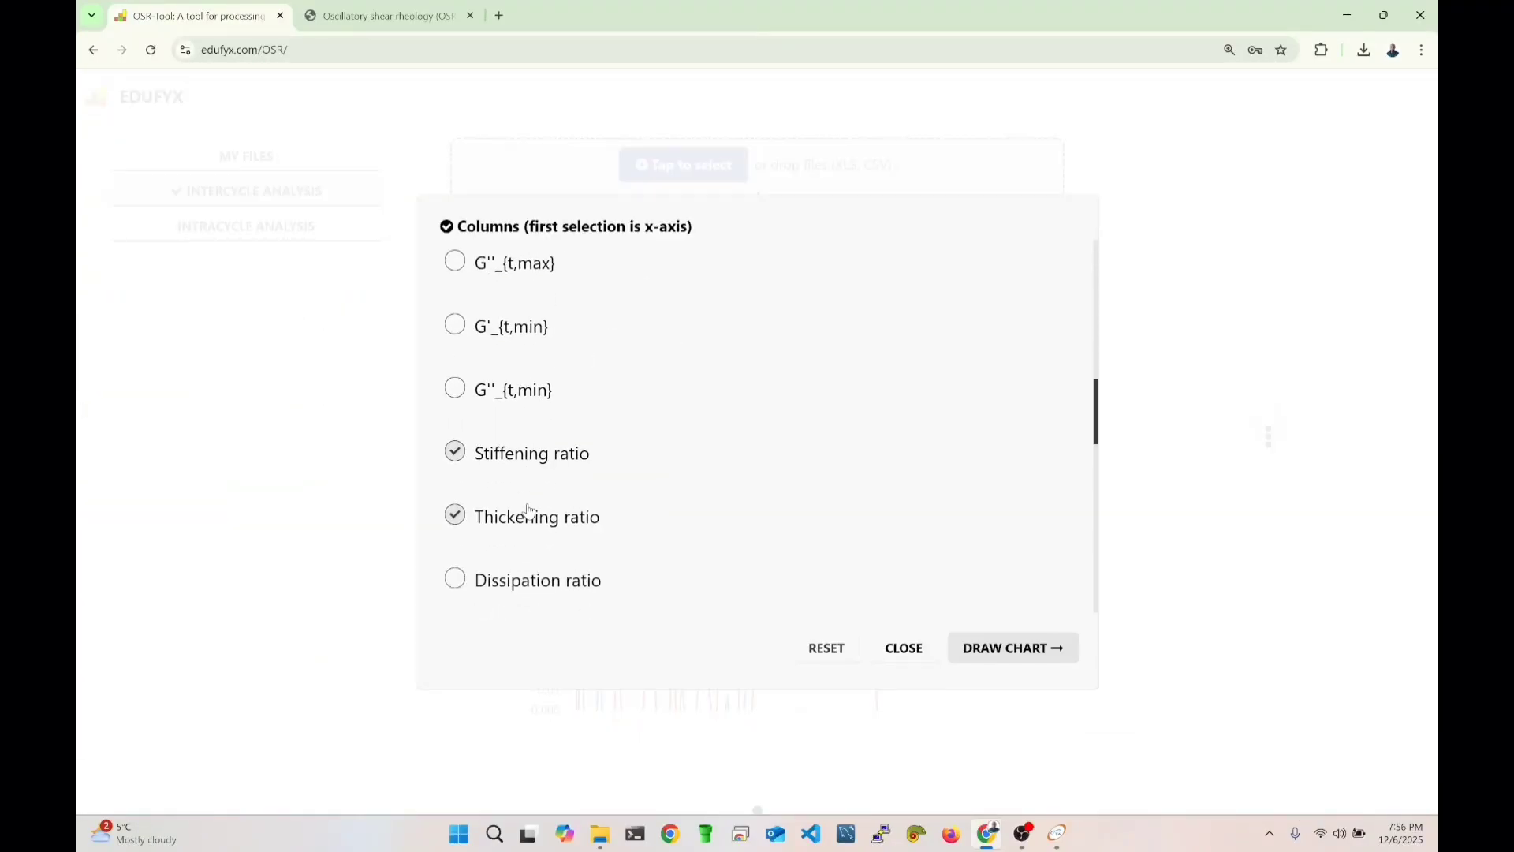
click(552, 378)
click(553, 441)
scroll(552, 442, up, 3)
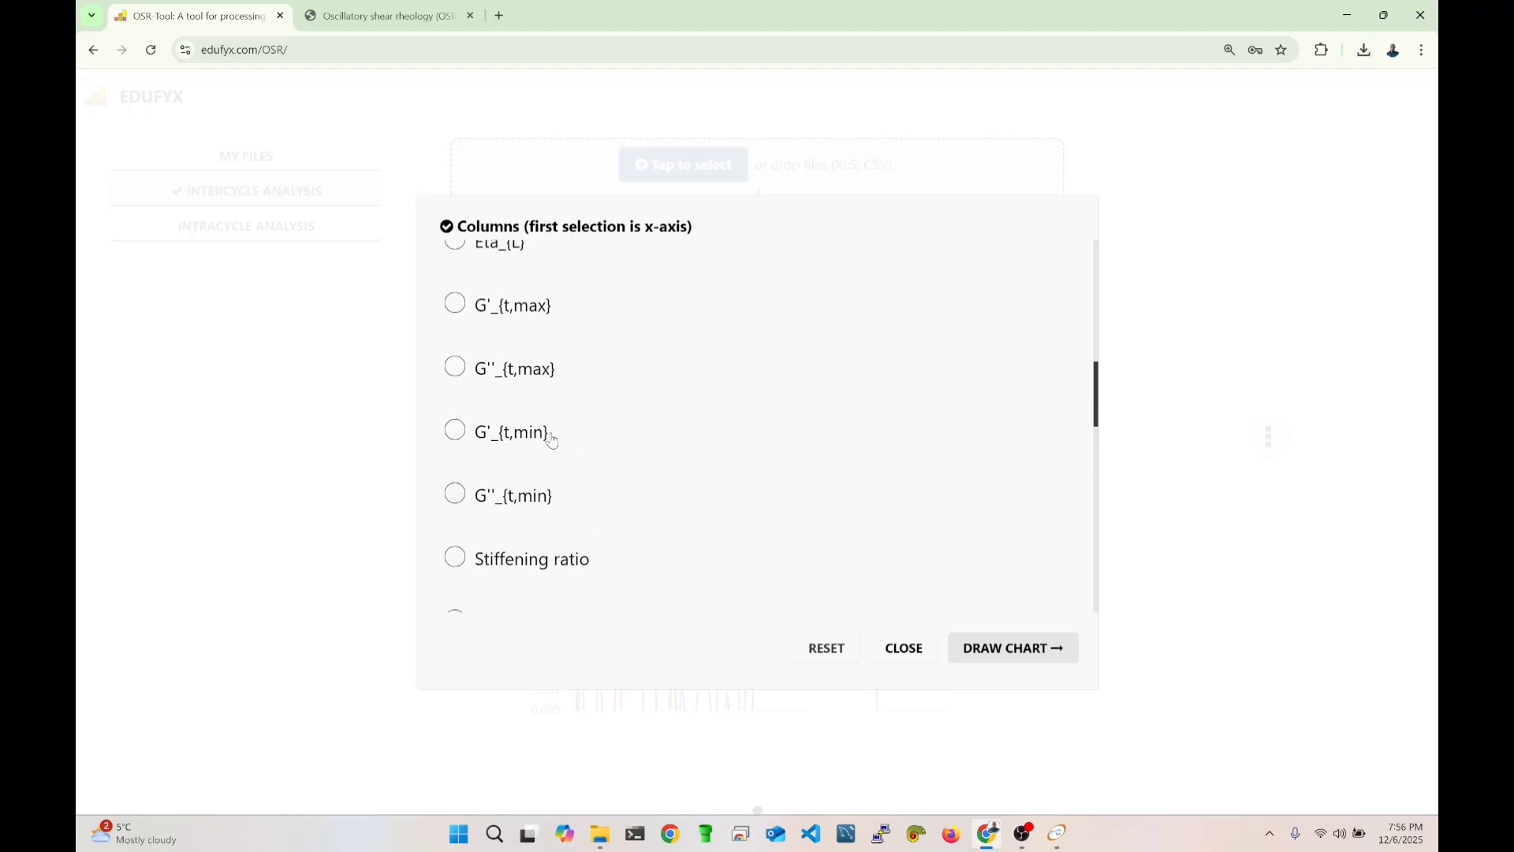
scroll(548, 458, down, 7)
scroll(544, 442, up, 1)
click(533, 391)
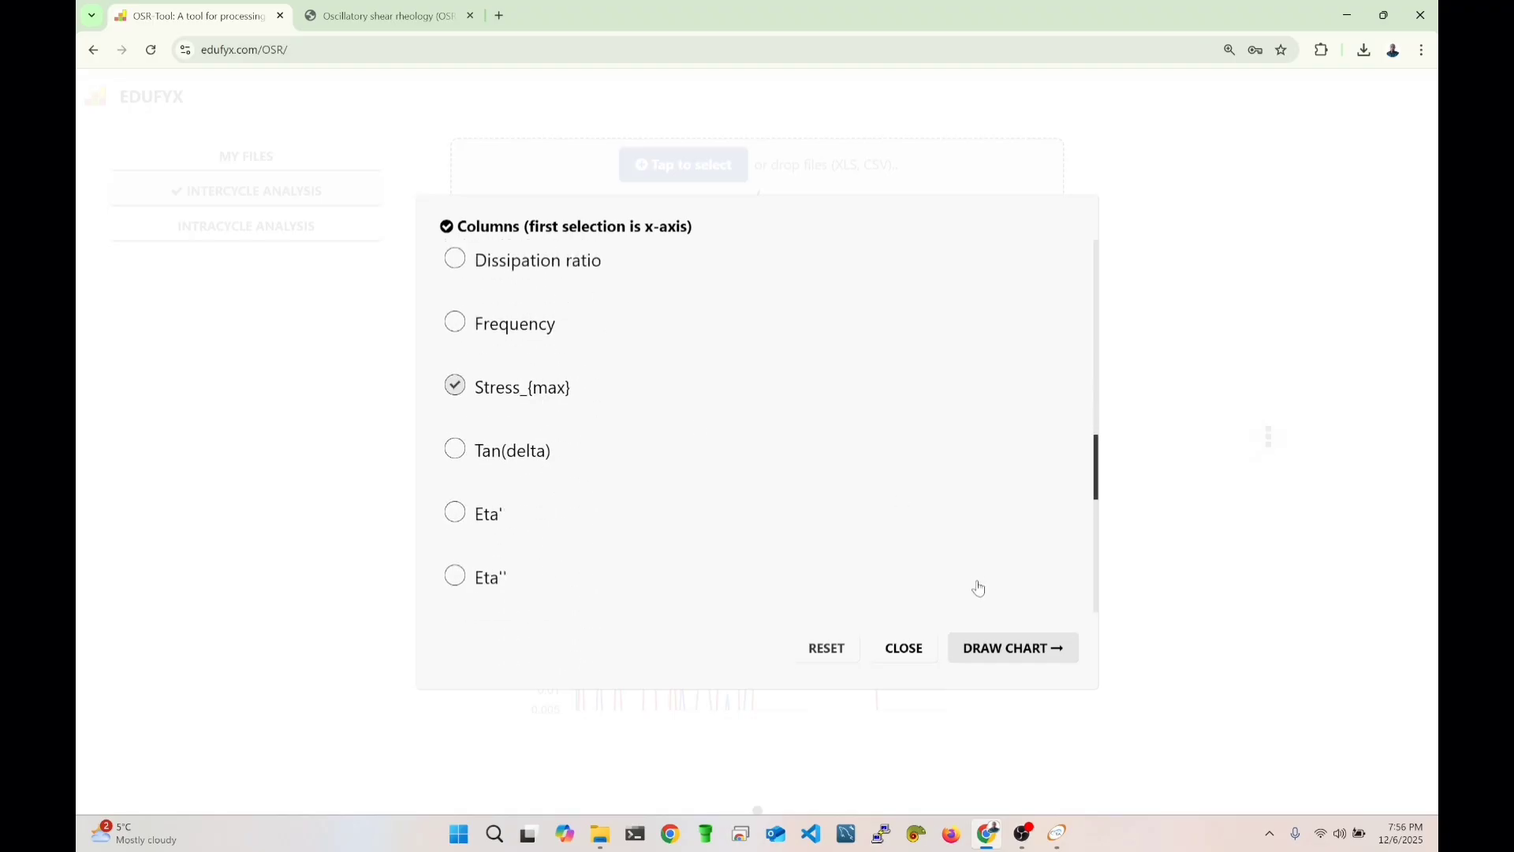
click(998, 648)
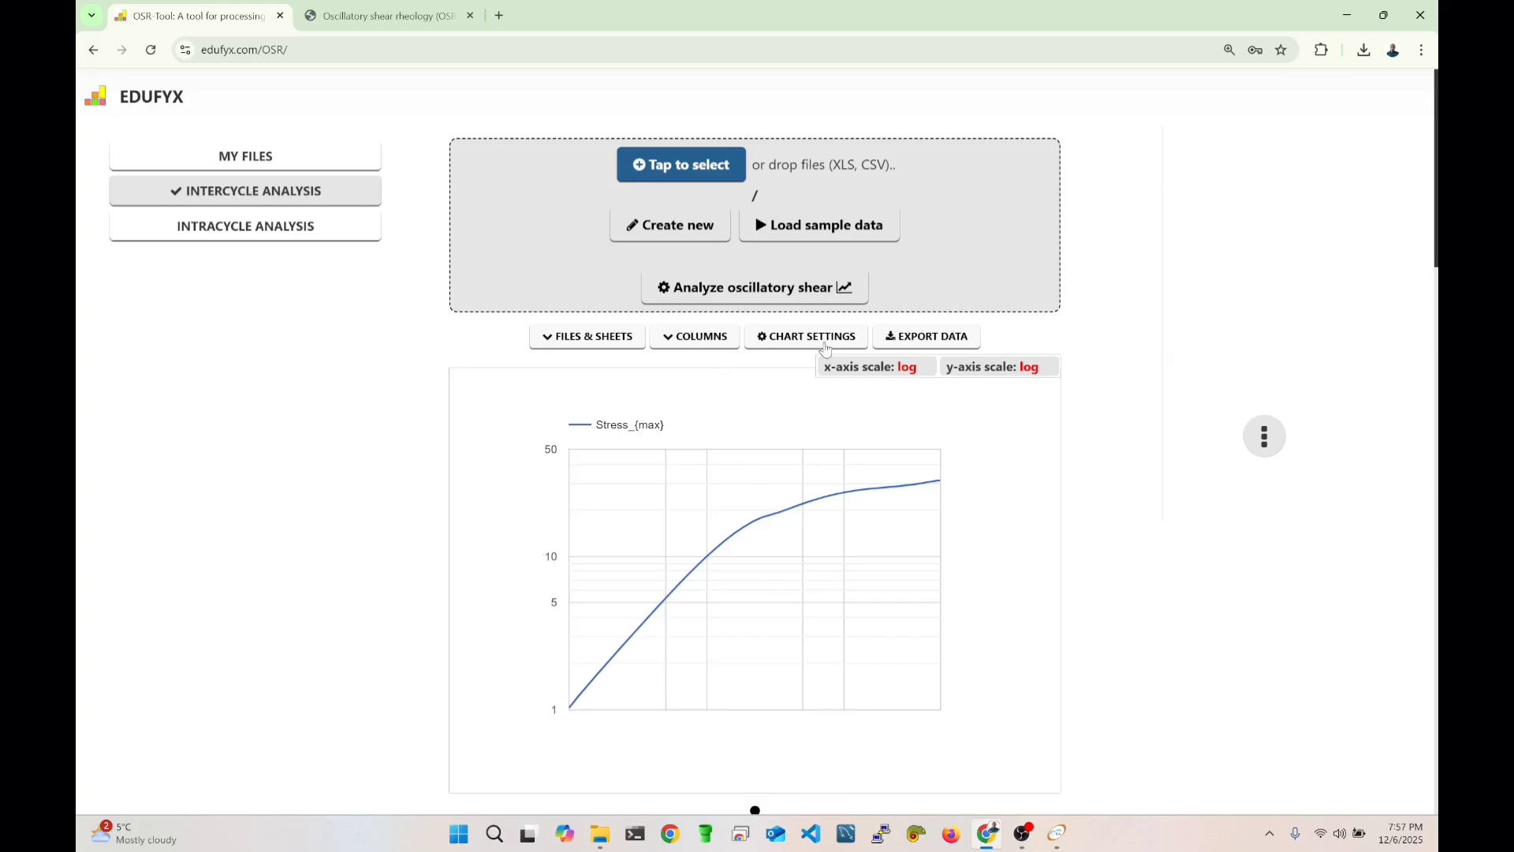
scroll(827, 350, down, 1)
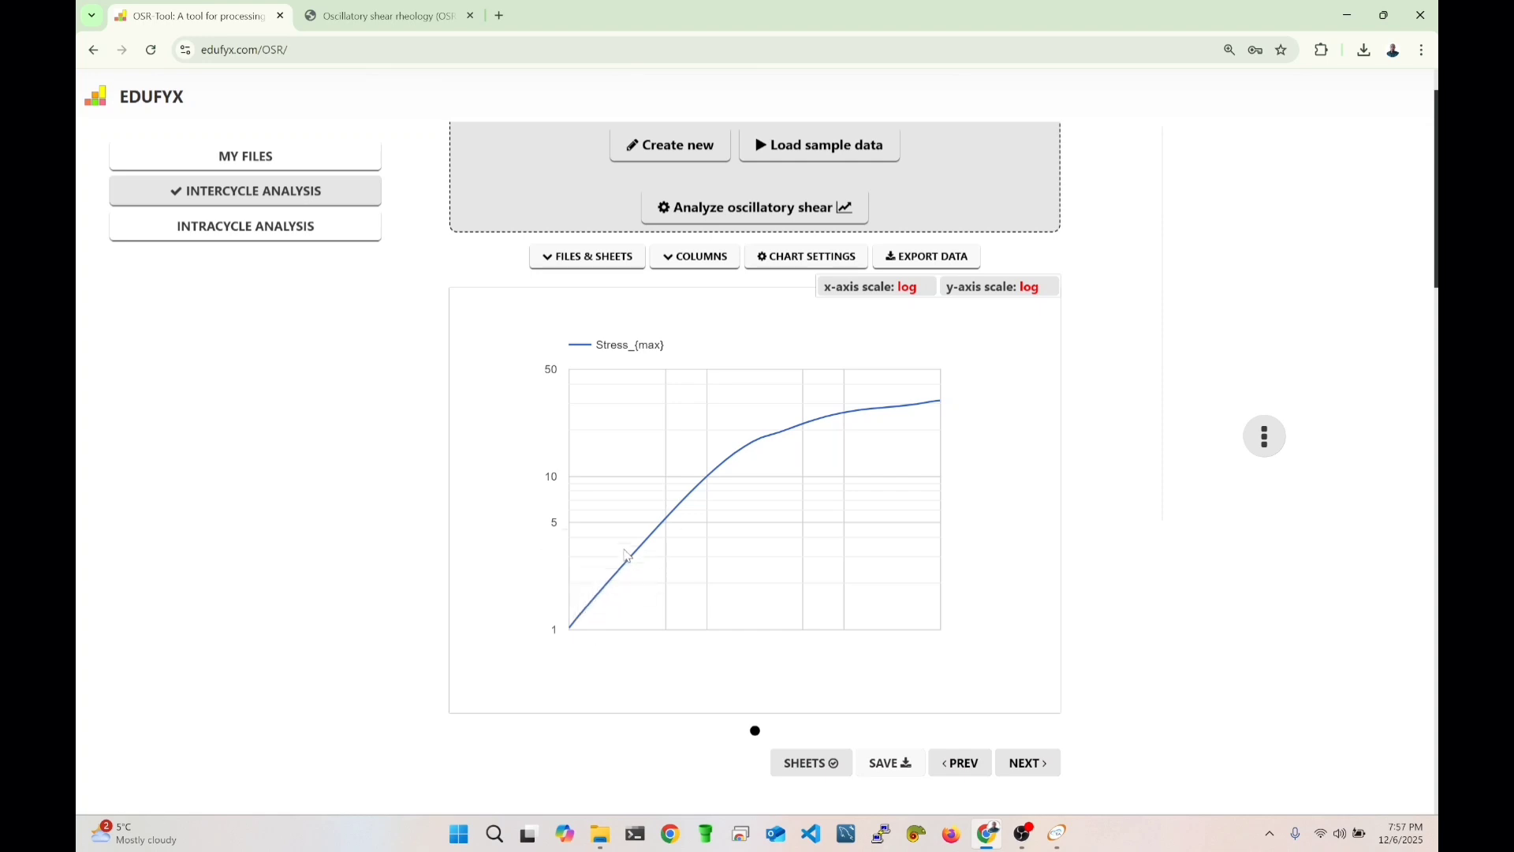
mouse_move(680, 508)
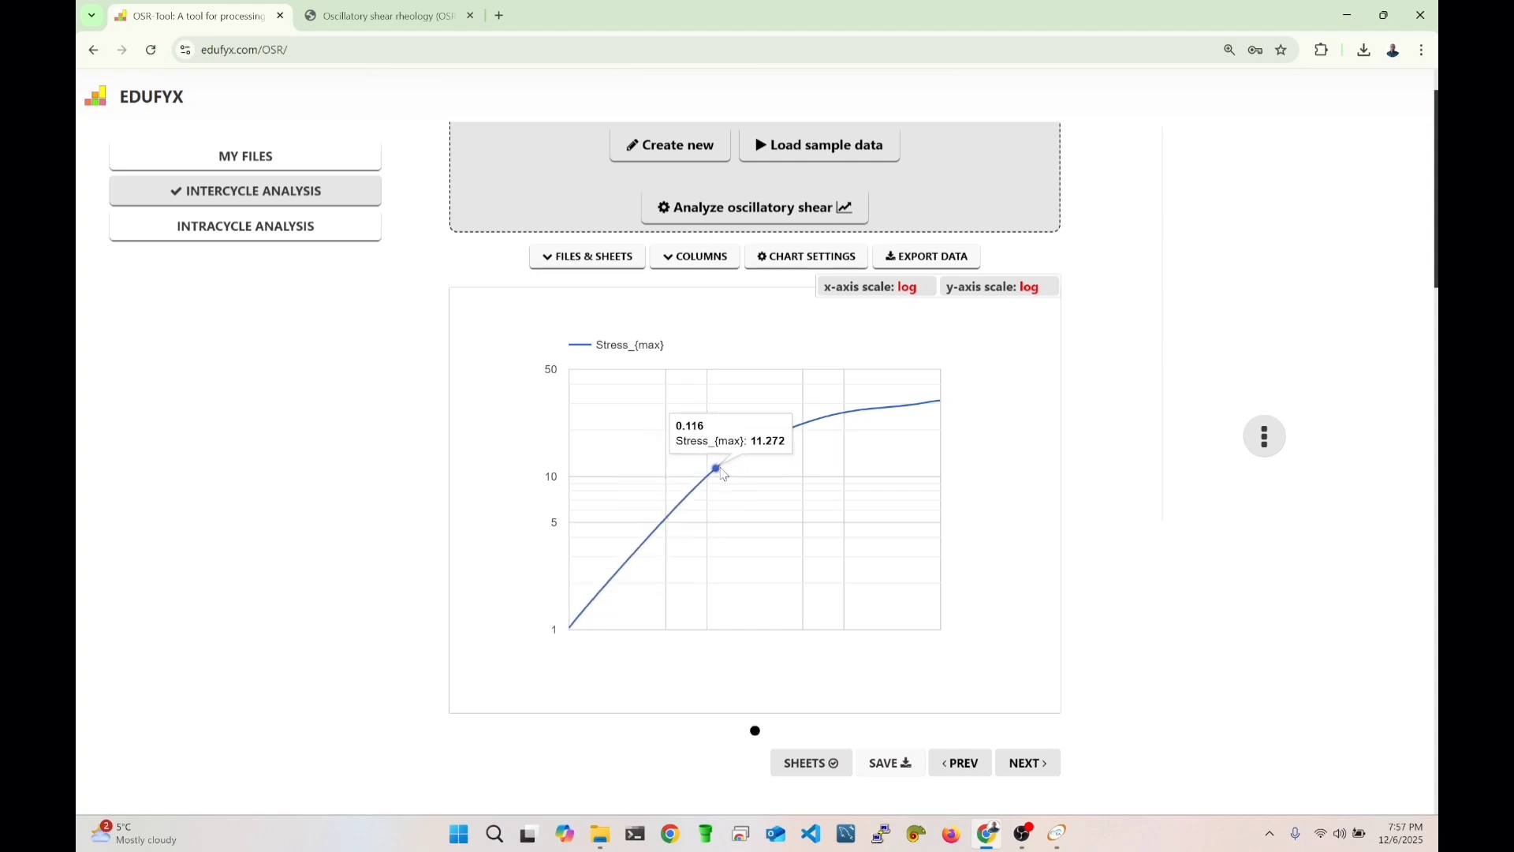
mouse_move(714, 481)
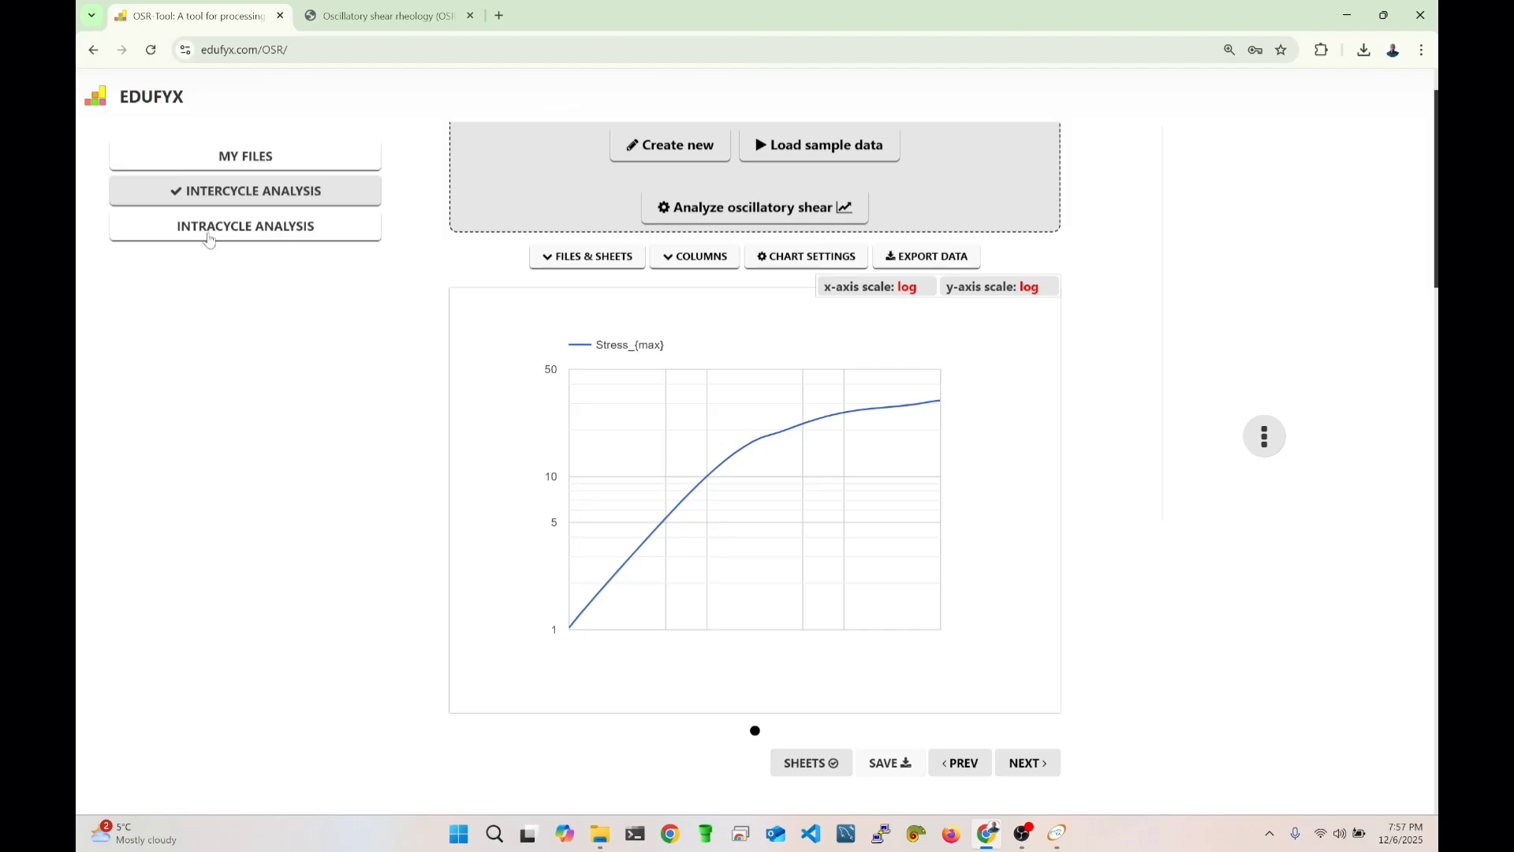
Switch to the intracycle analysis results and open the current-sheet list in the file and sheet selection.
click(235, 239)
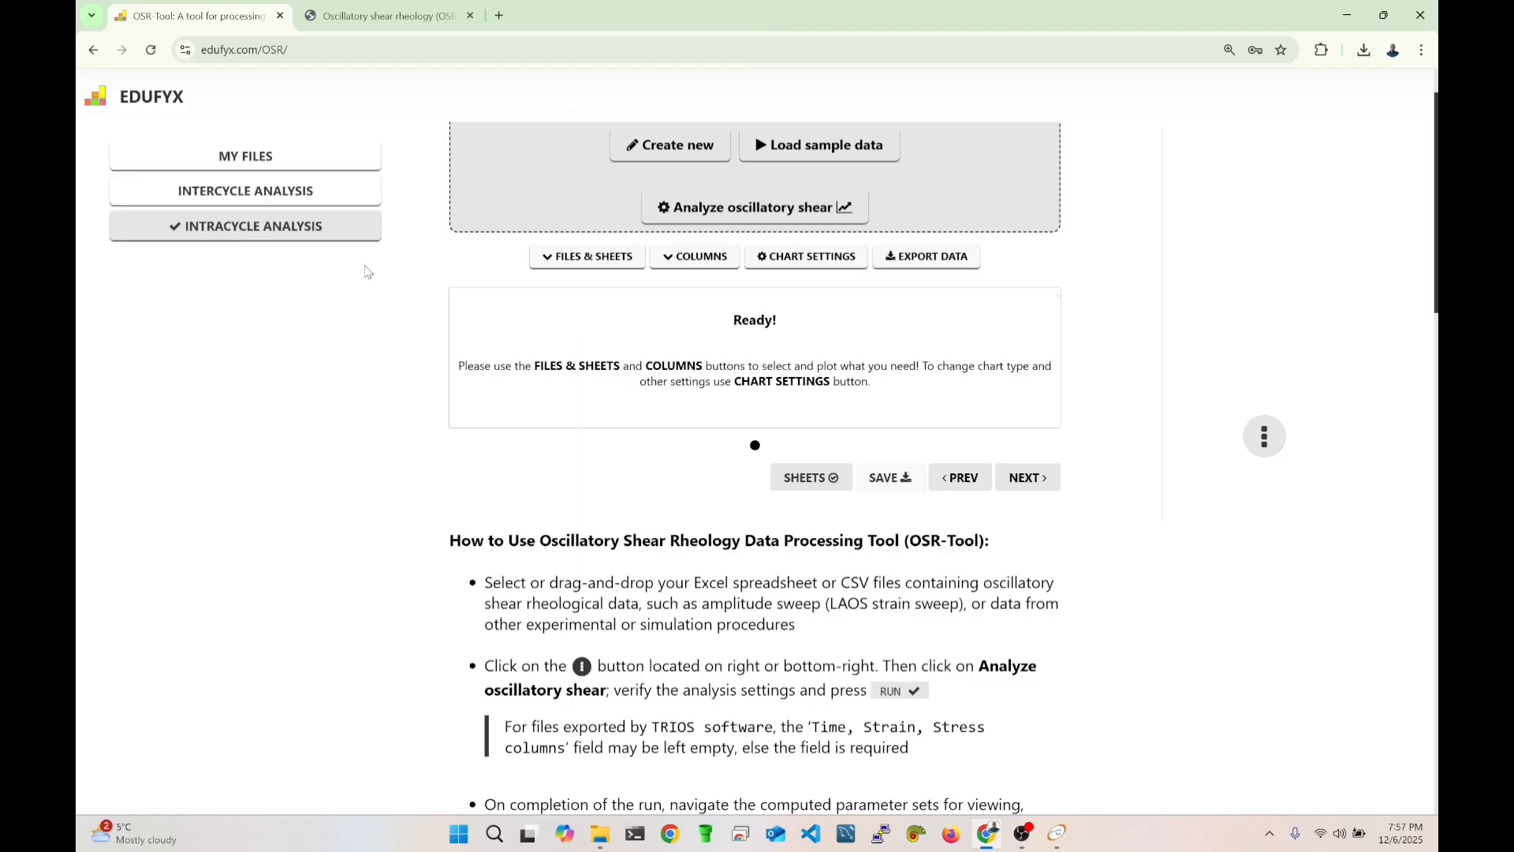
click(586, 260)
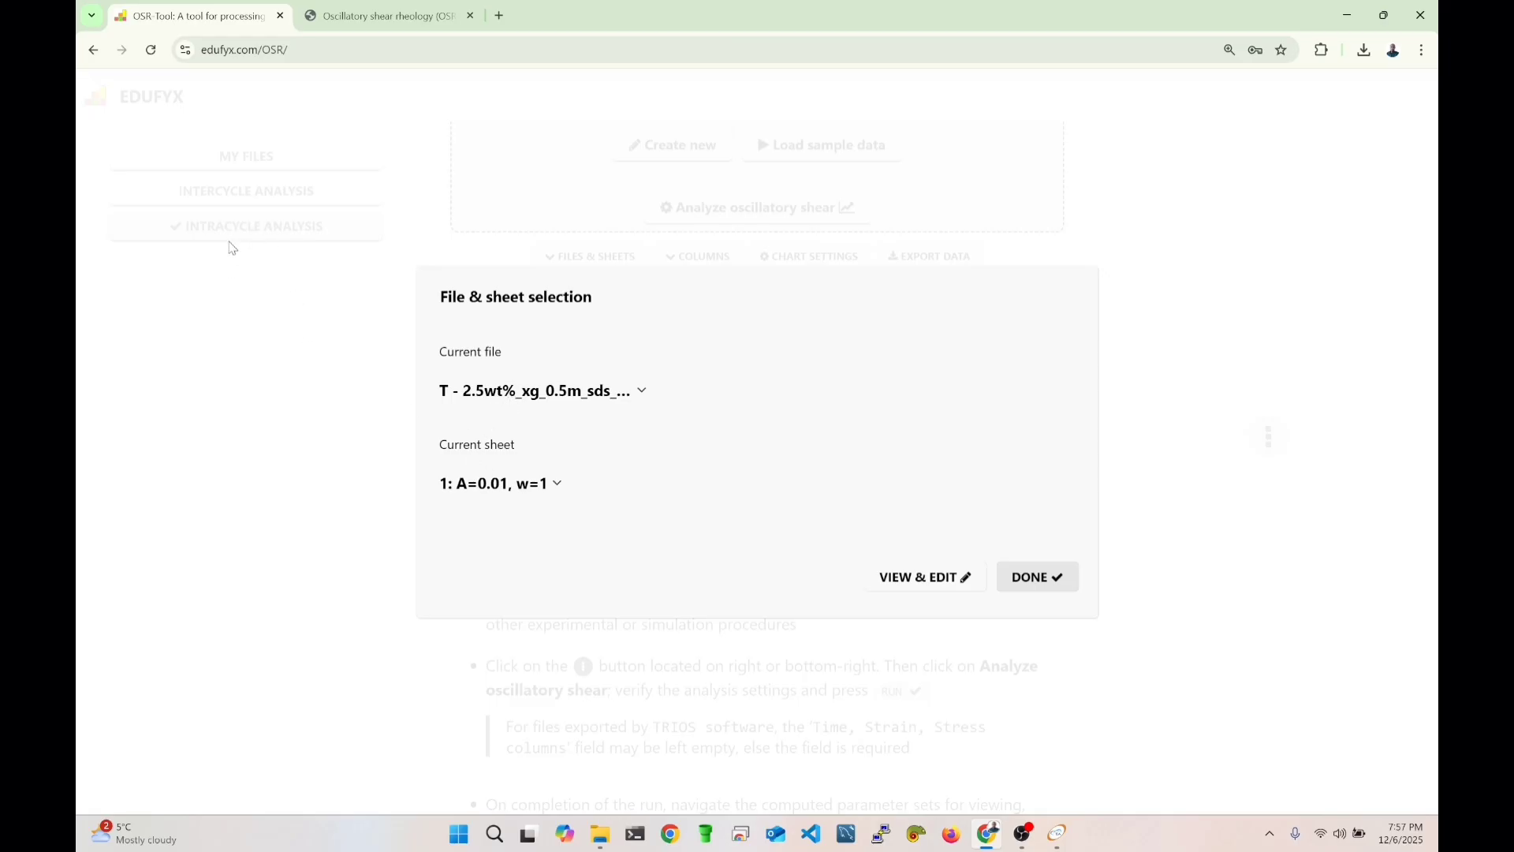
click(501, 471)
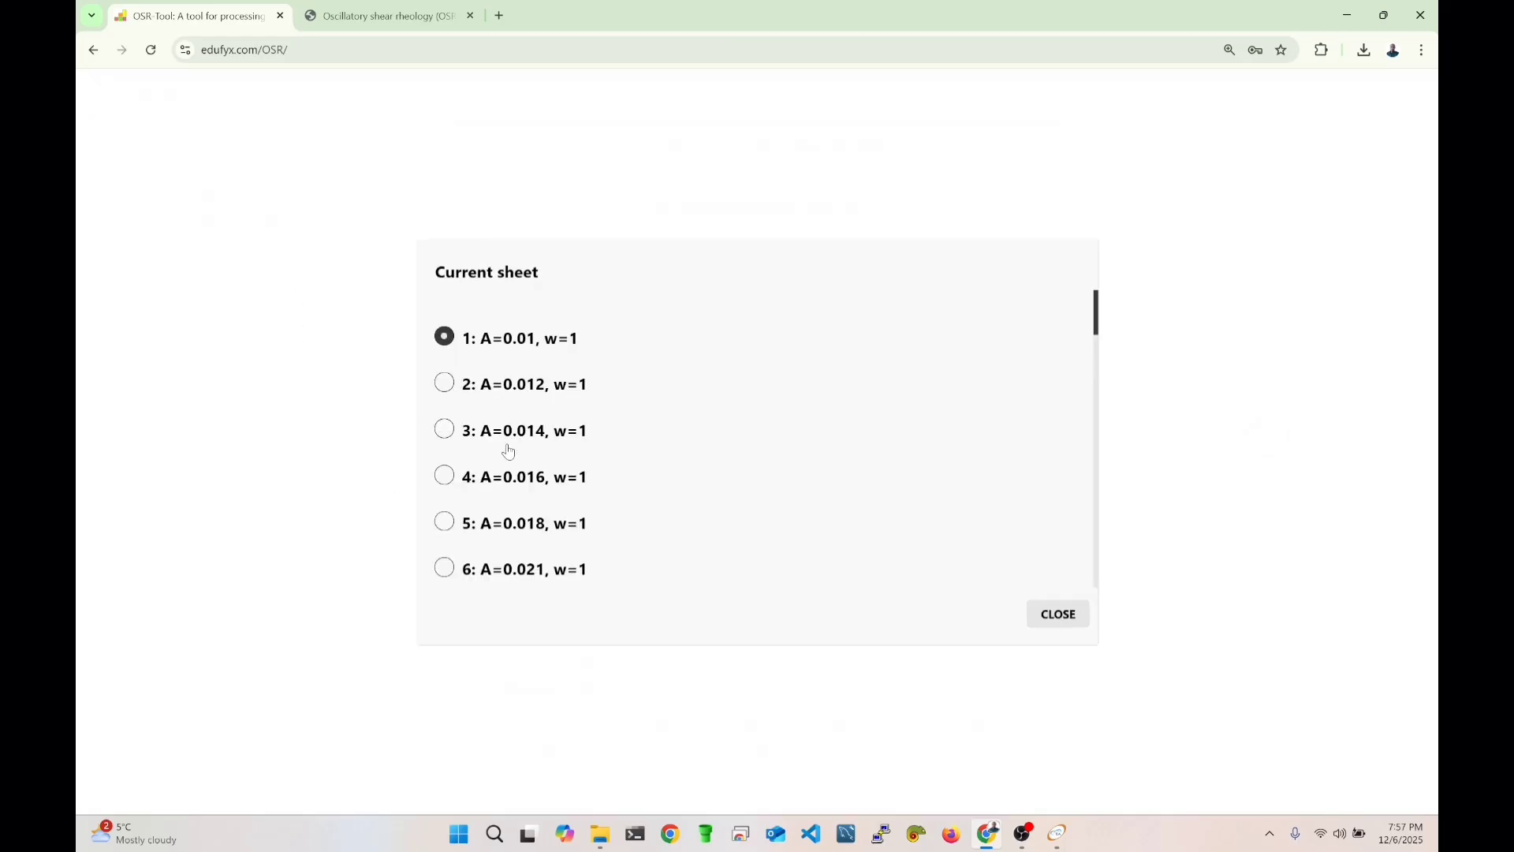
Browse the intracycle sheets from the lowest to the highest strain amplitude and close the list, keeping sheet 1: A=0.01, w=1.
scroll(514, 402, down, 4)
scroll(514, 399, up, 4)
scroll(514, 400, down, 20)
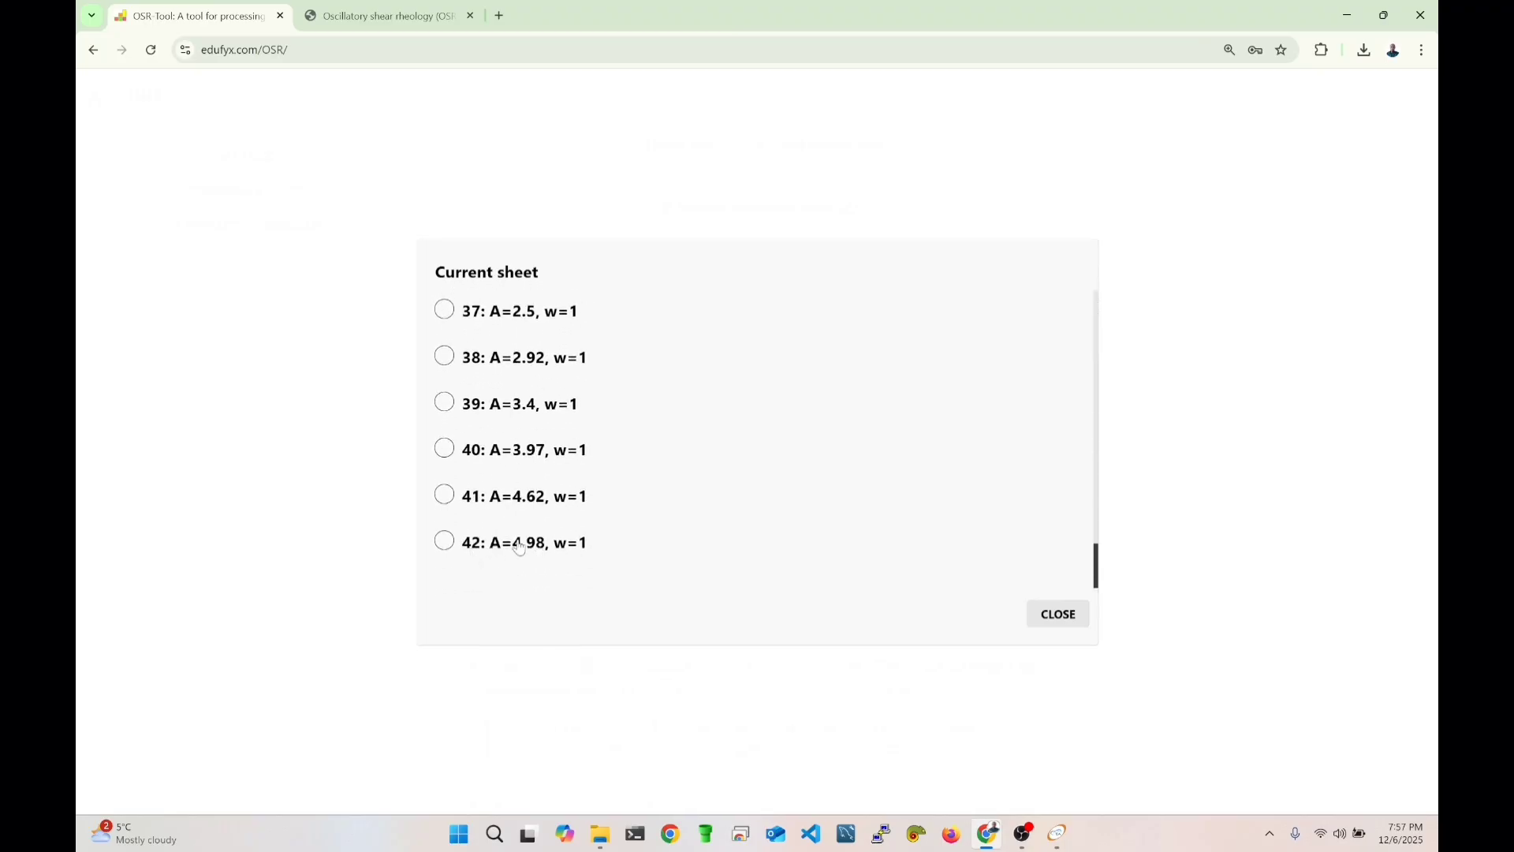
scroll(524, 489, up, 14)
scroll(536, 392, up, 4)
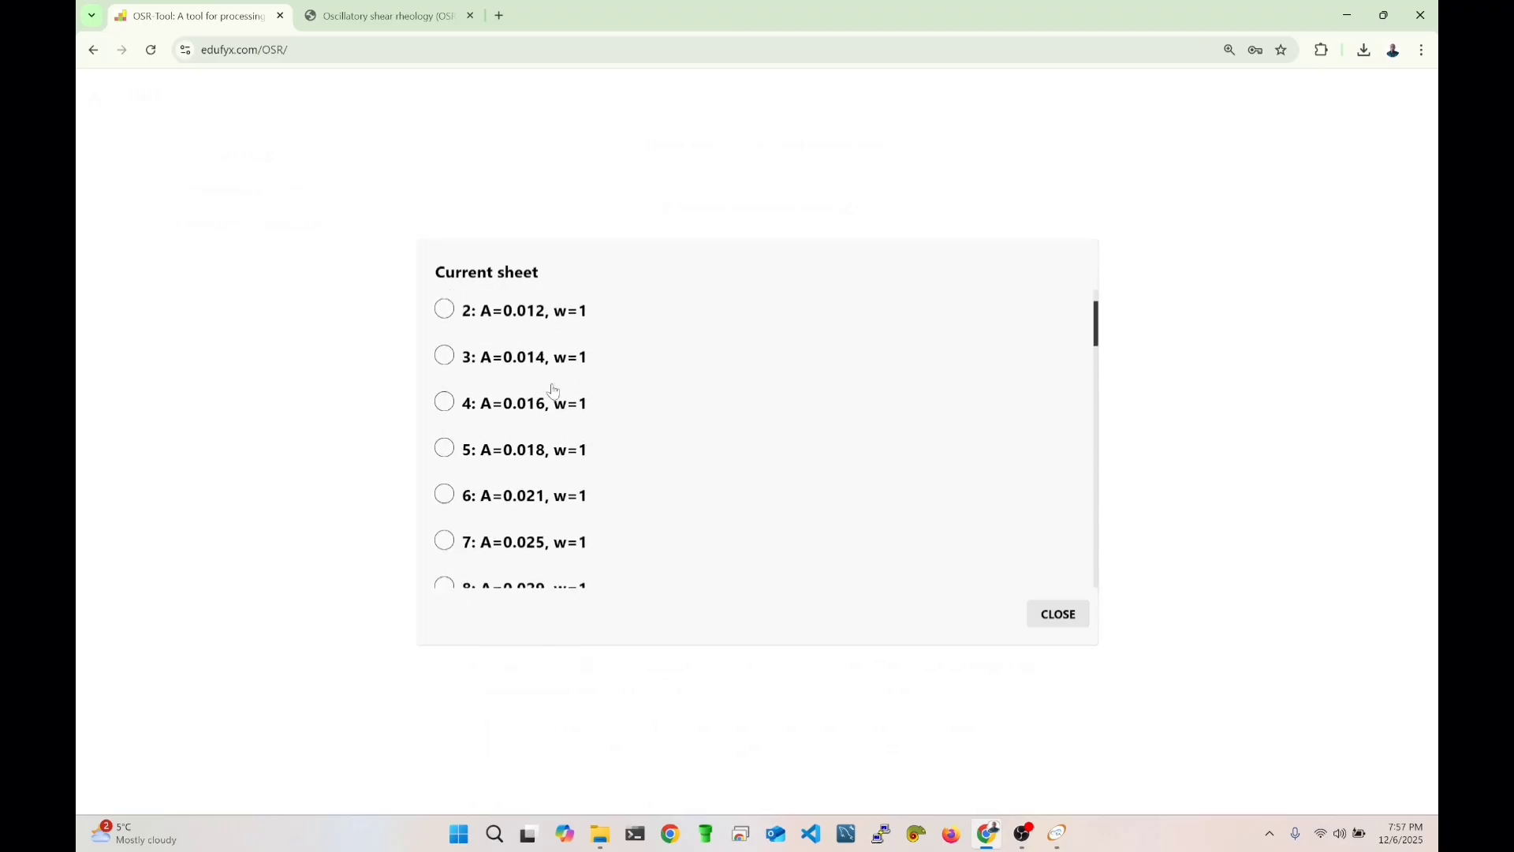
scroll(552, 386, down, 4)
scroll(576, 394, up, 4)
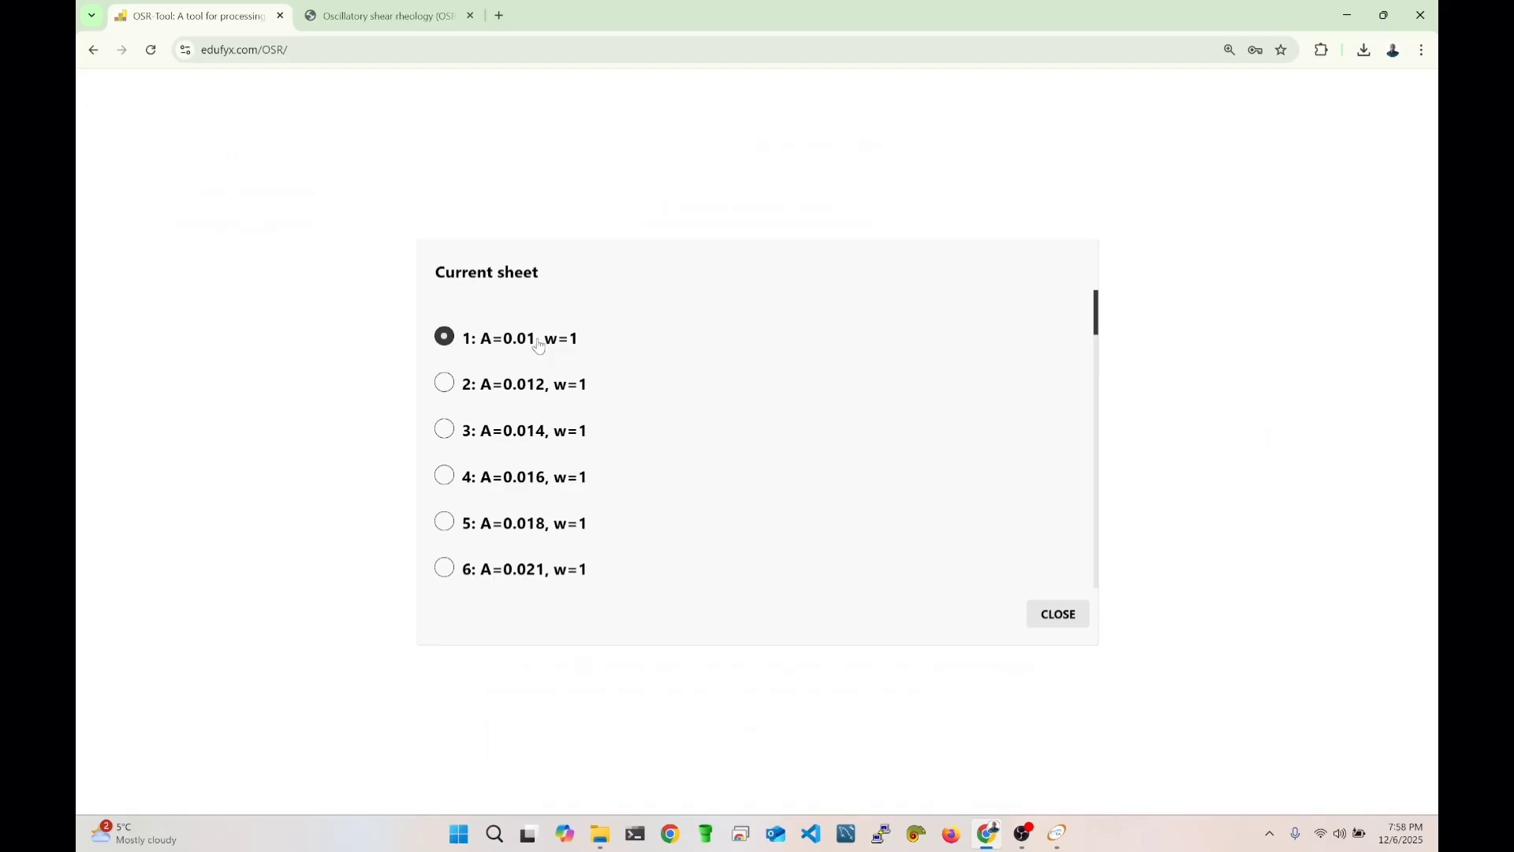
scroll(539, 347, down, 20)
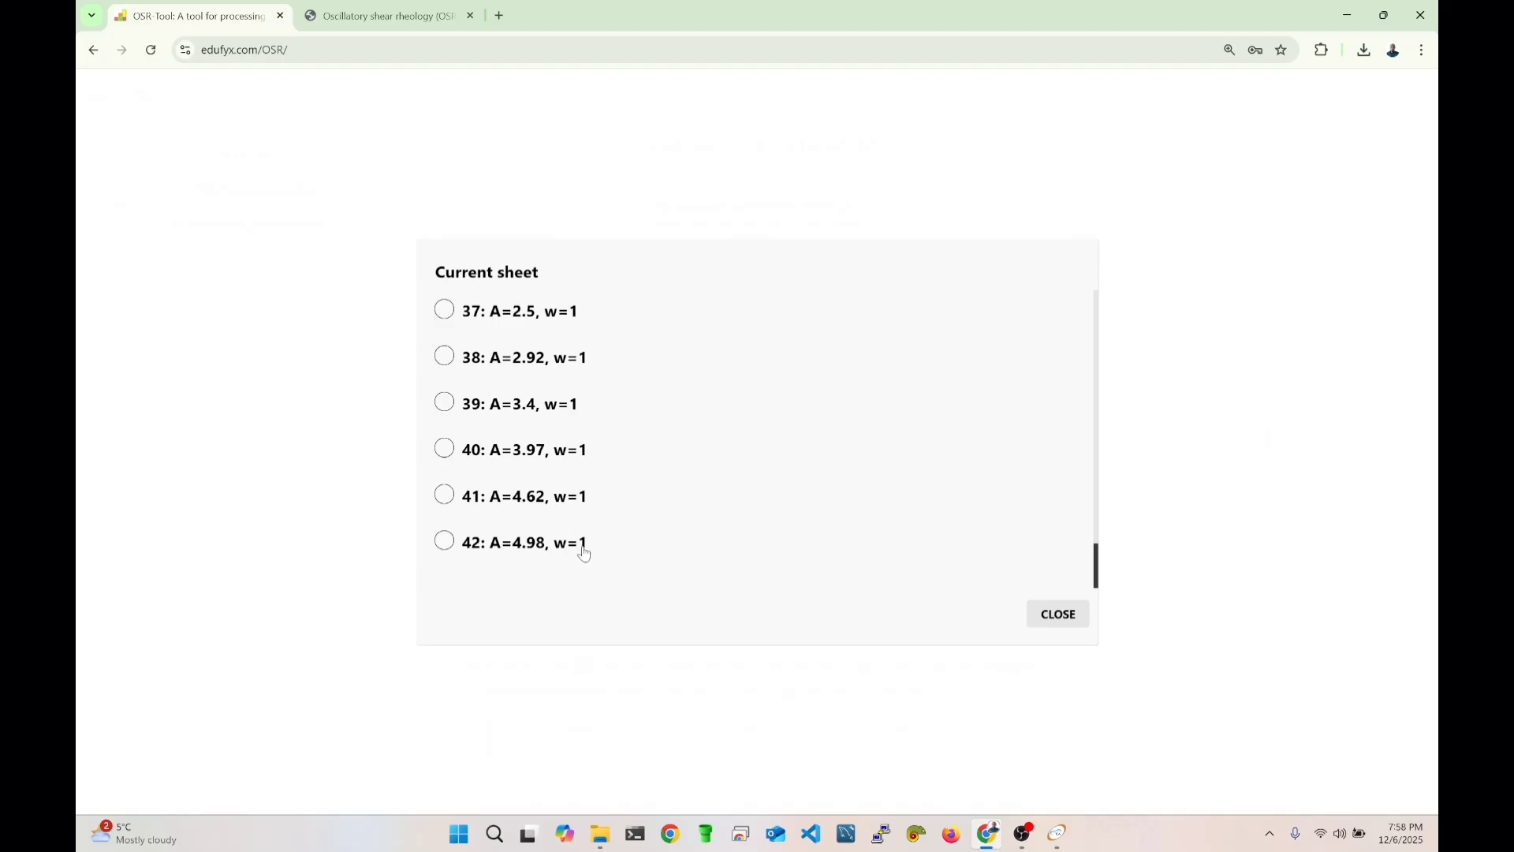
scroll(585, 554, up, 7)
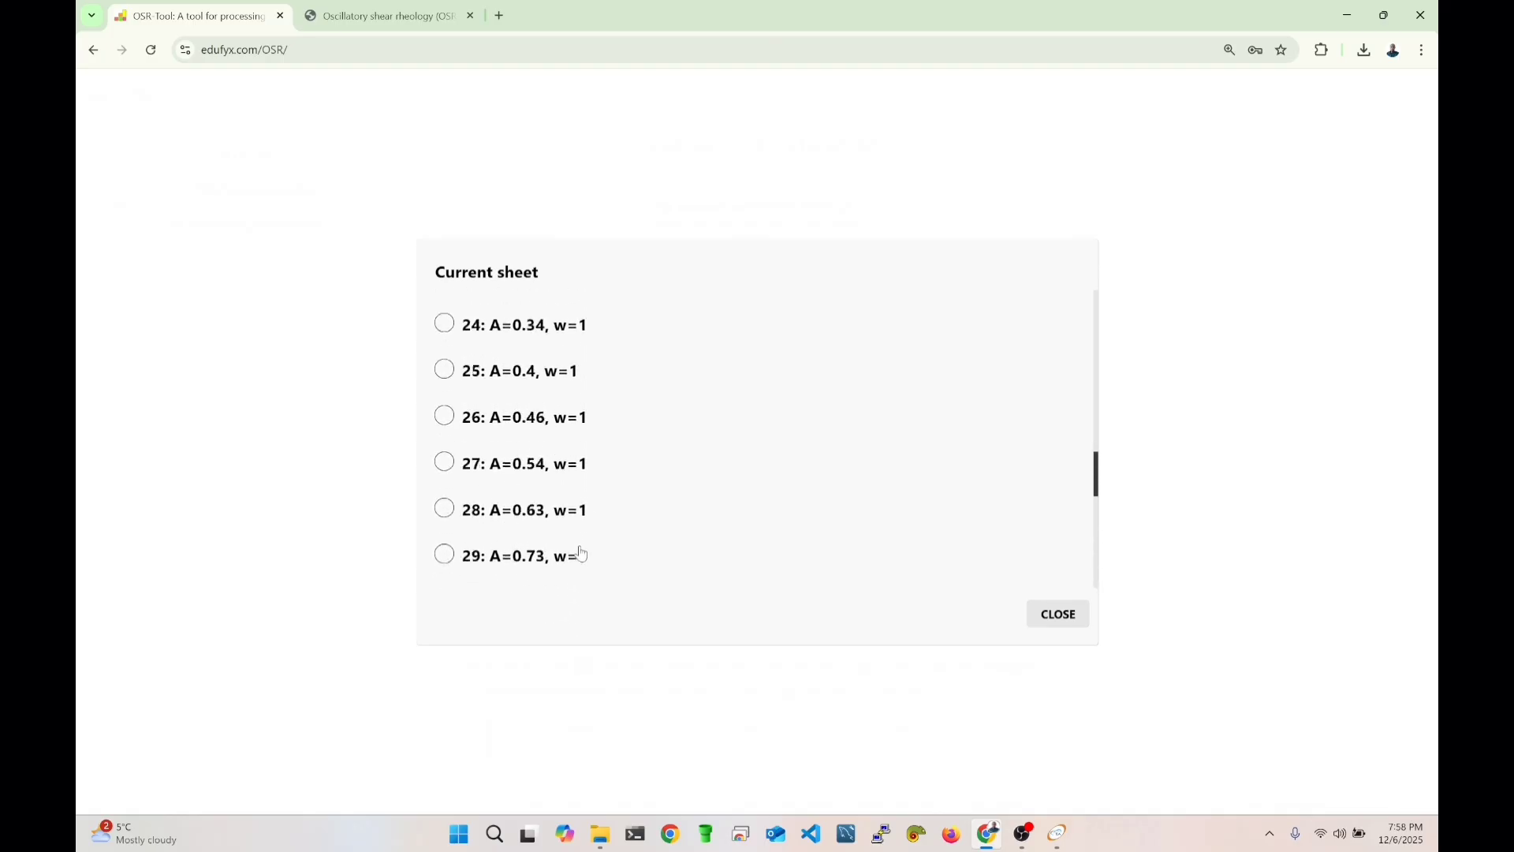
scroll(585, 555, up, 12)
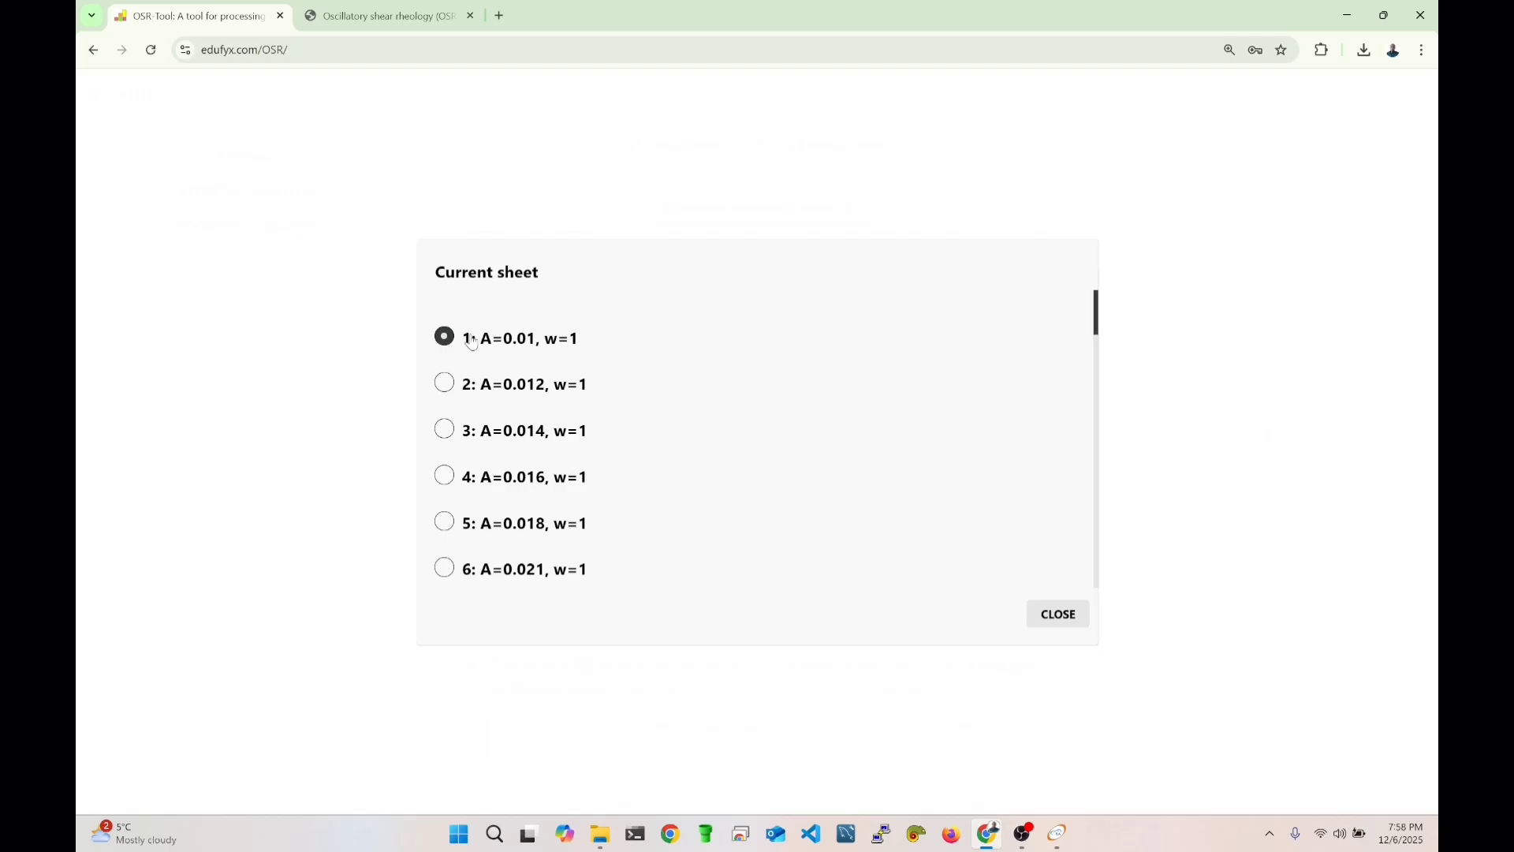
click(1041, 618)
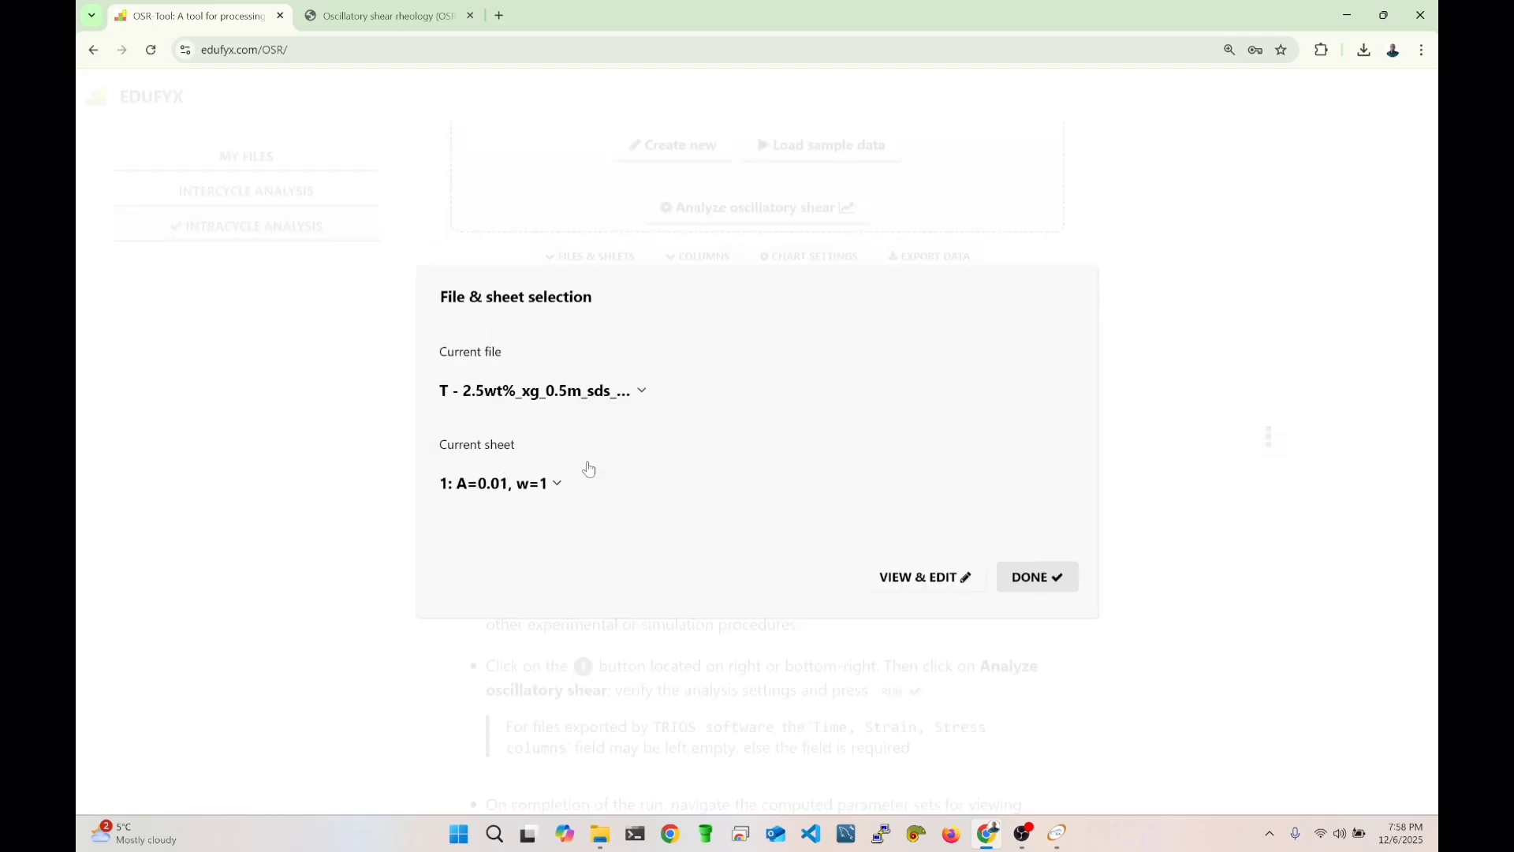
Open the data table of the A=0.01, w=1 sheet and examine its columns, highlighting the Raw stress header.
click(933, 584)
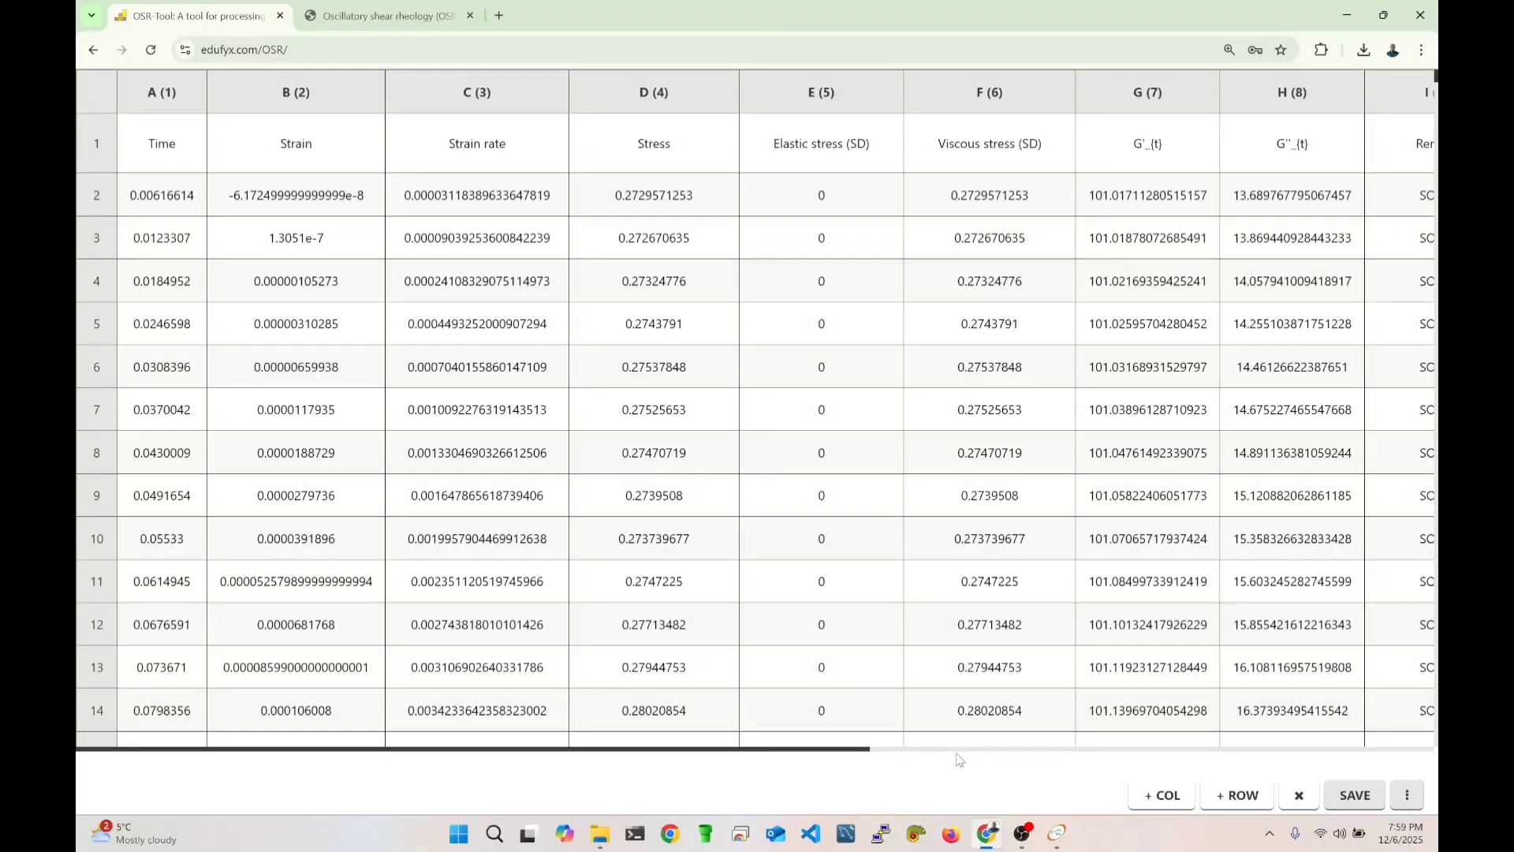
drag(862, 759, 1434, 757)
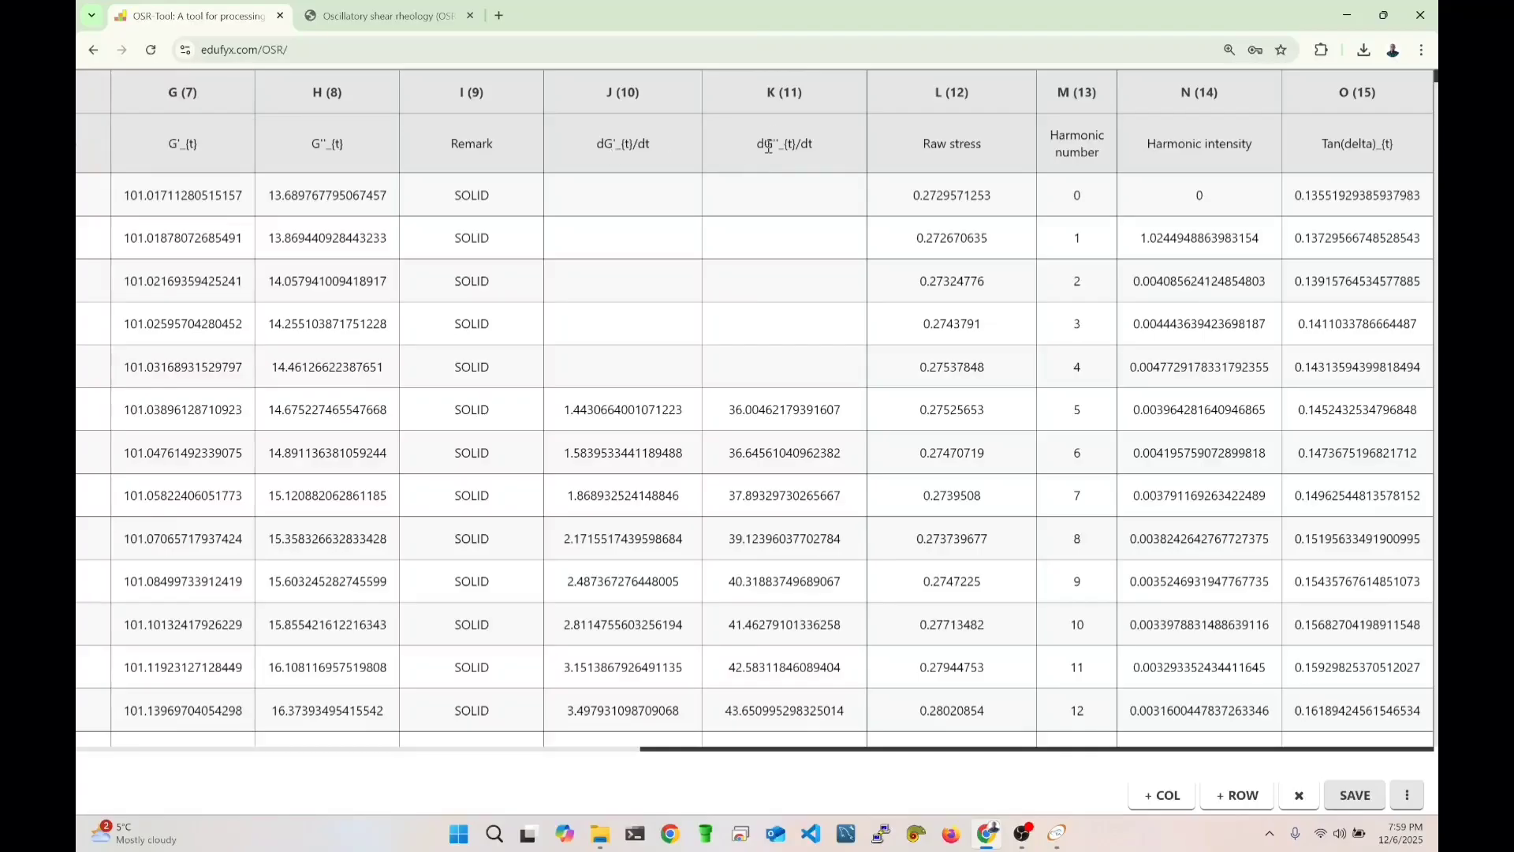
drag(1004, 140, 916, 143)
triple_click(993, 149)
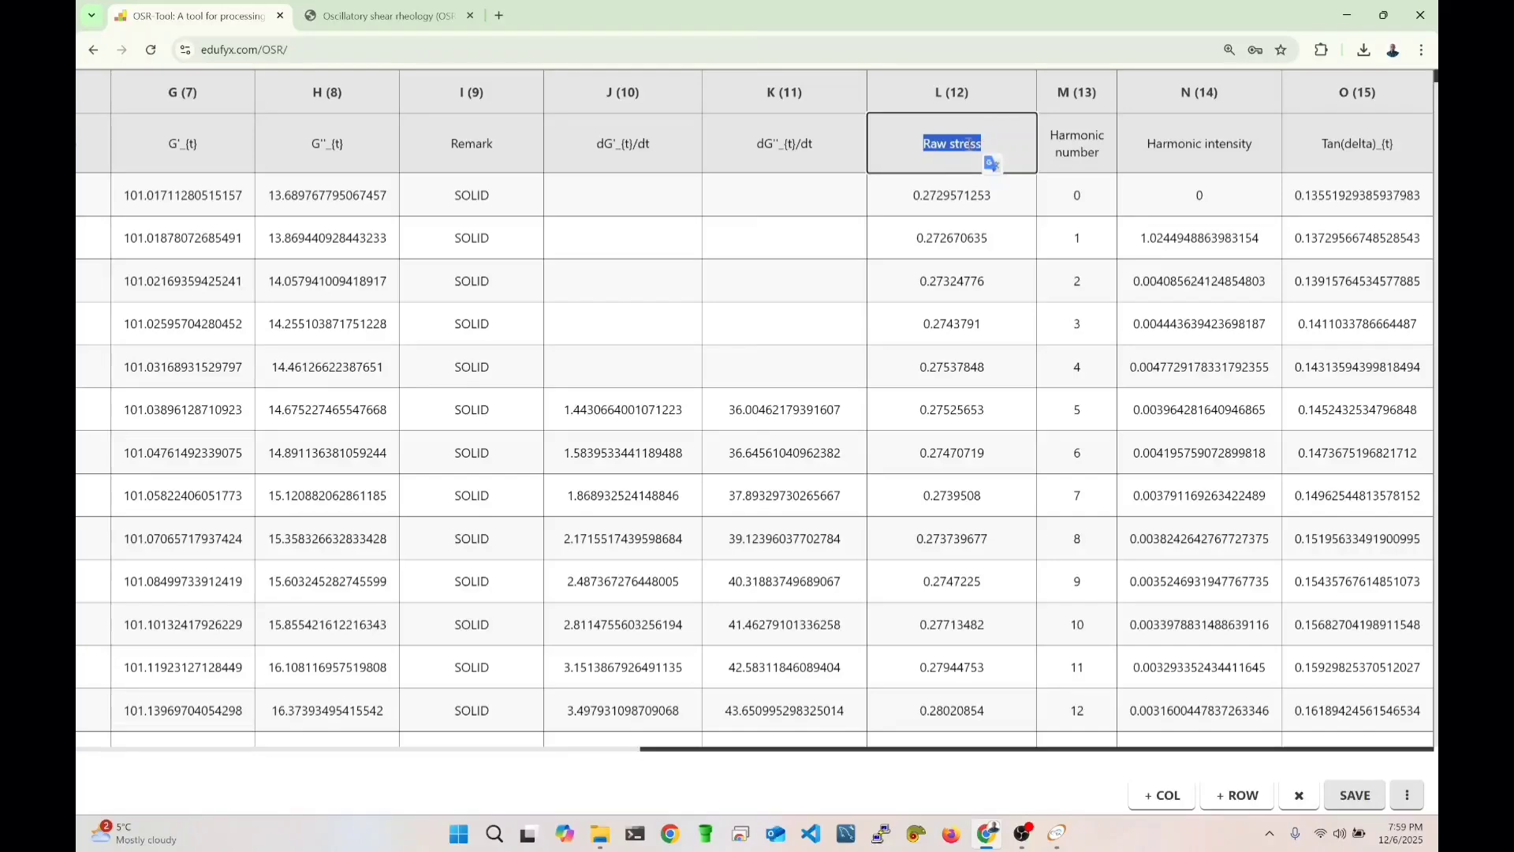
click(988, 143)
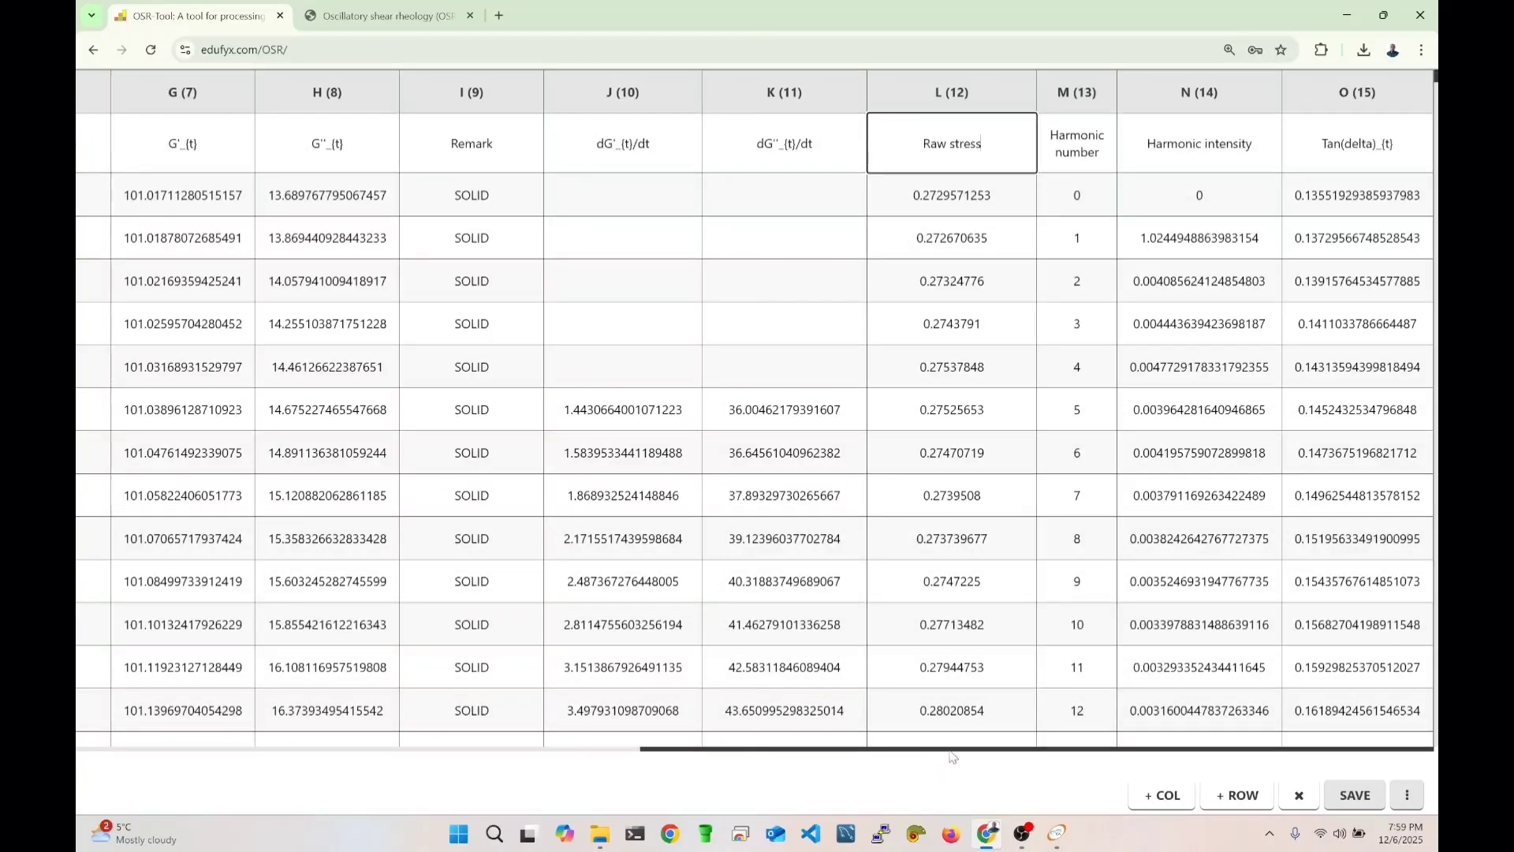
Compare the Stress column with the Raw stress column, highlighting each header in turn.
drag(952, 752, 389, 752)
double_click(699, 141)
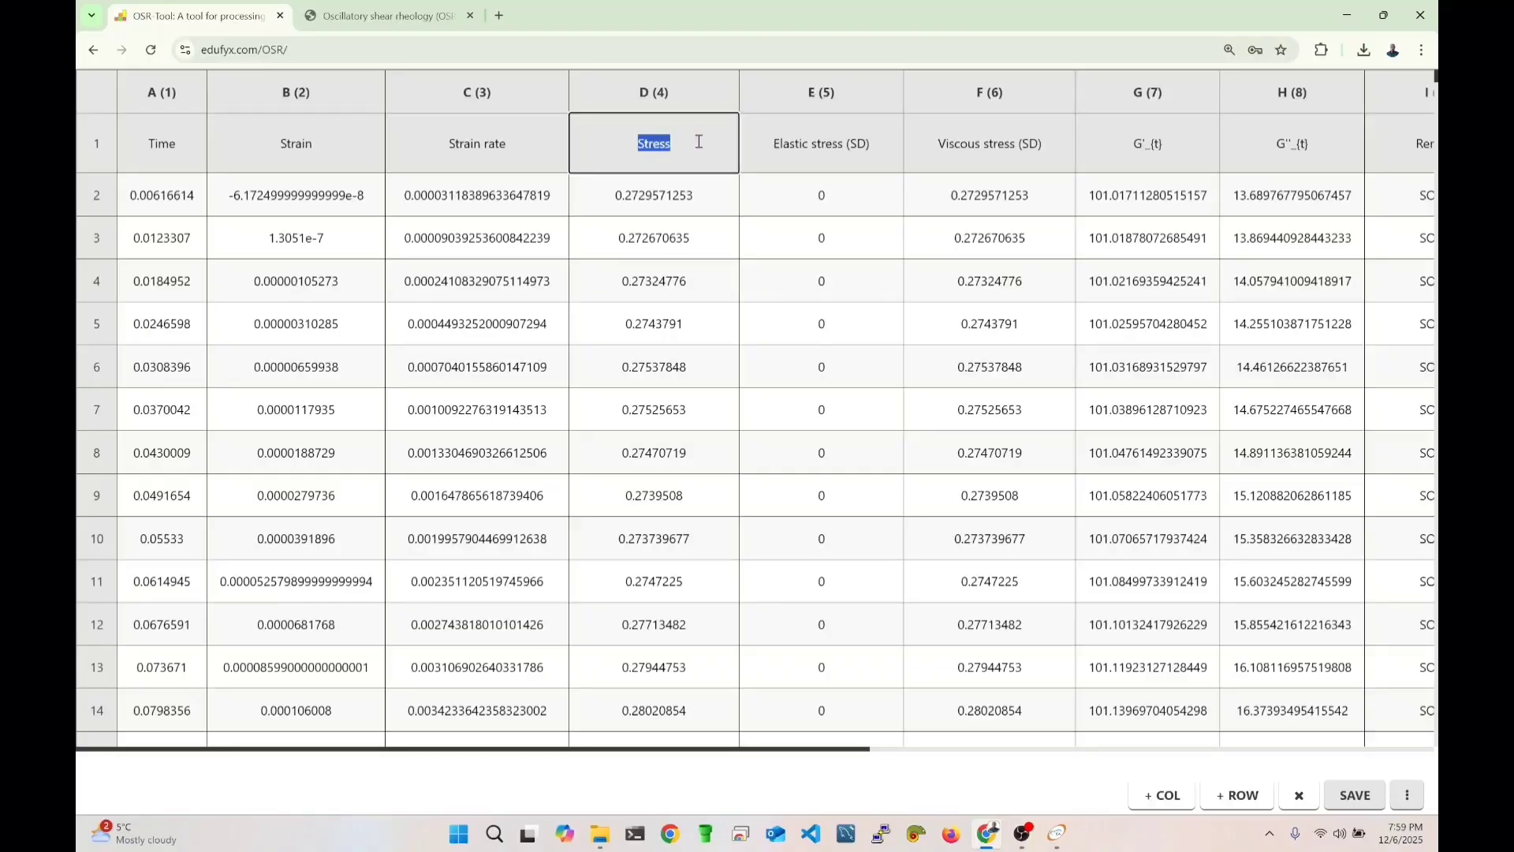
click(689, 148)
drag(691, 145, 628, 141)
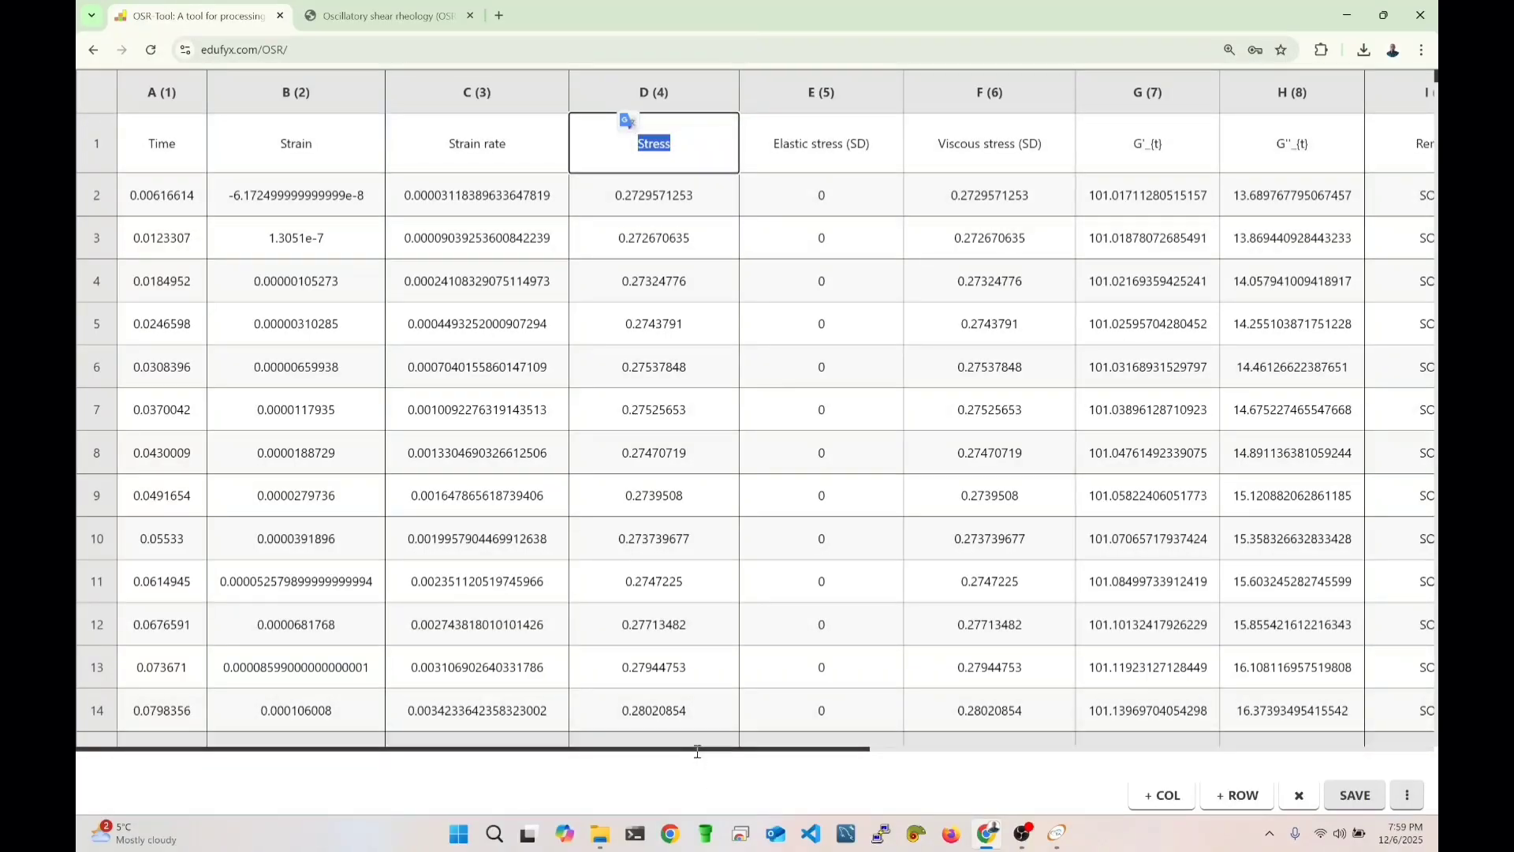
drag(697, 749, 1059, 721)
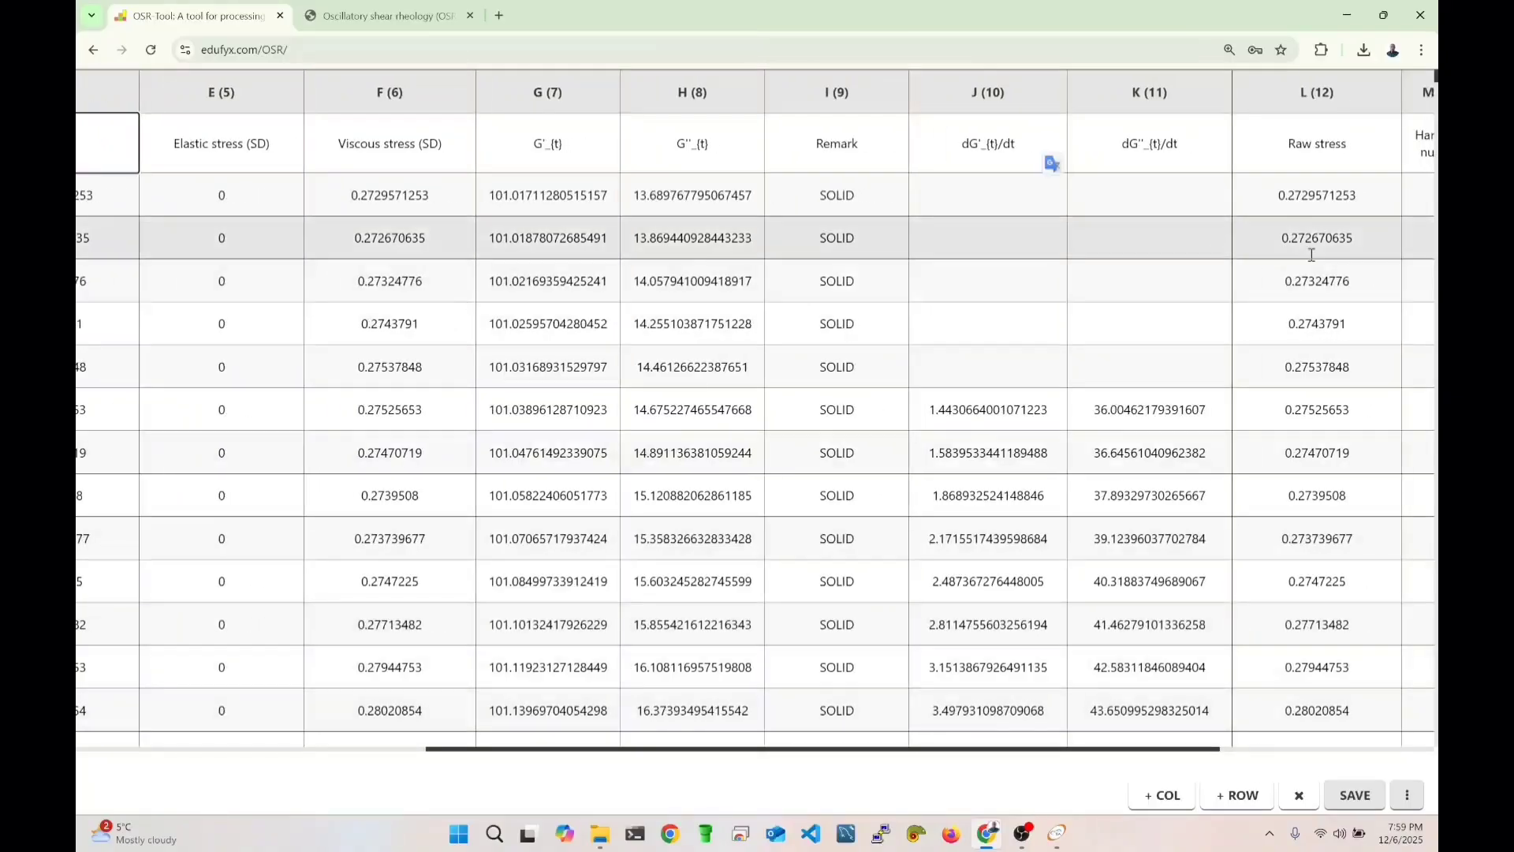
drag(1362, 138, 1275, 132)
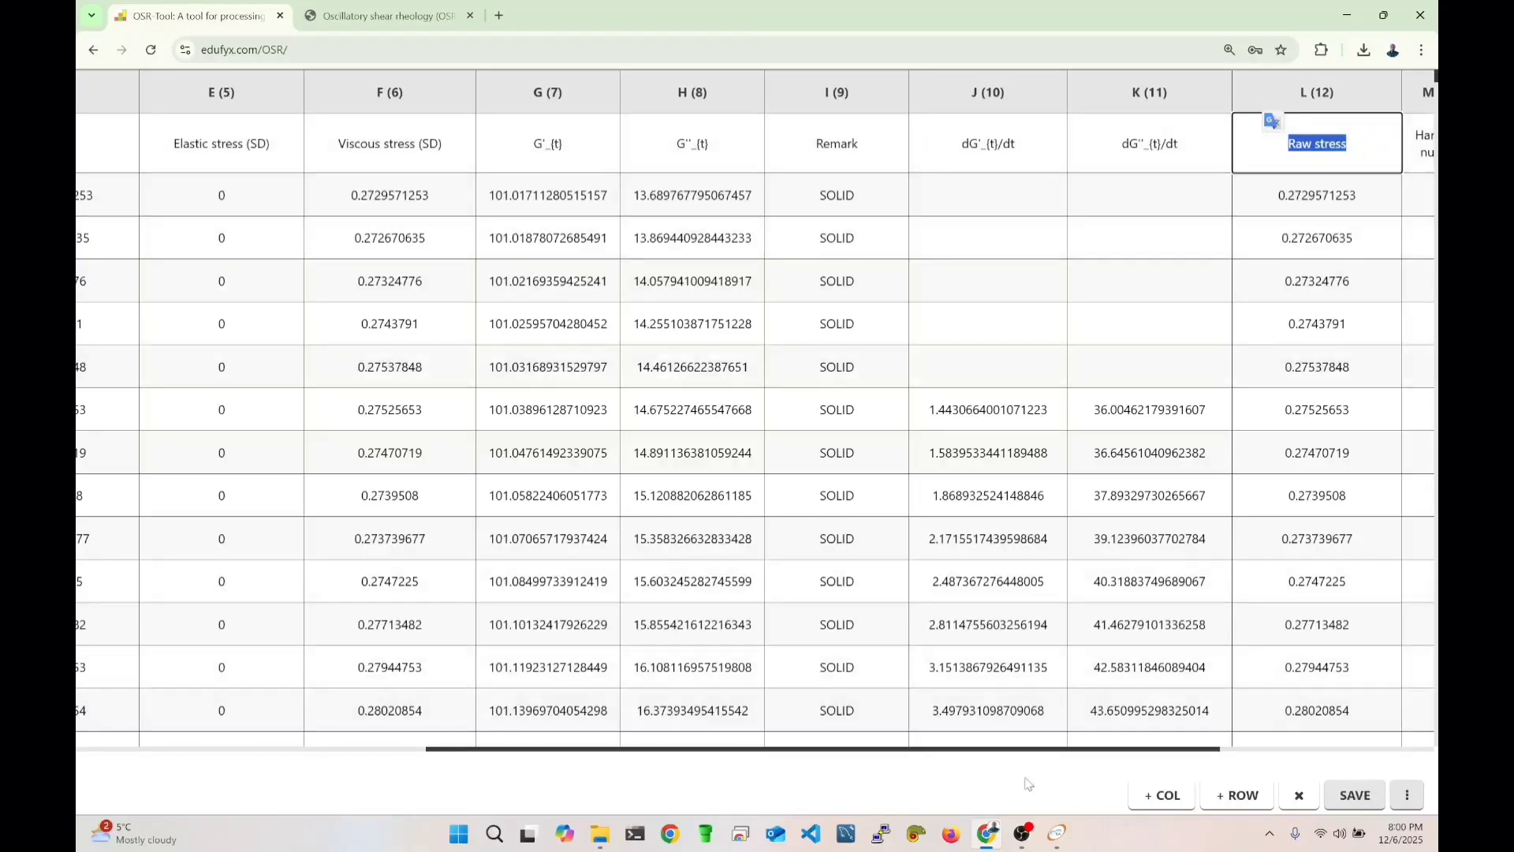
Examine the Harmonic number and Harmonic intensity columns in the last part of the table.
drag(1067, 755, 1277, 755)
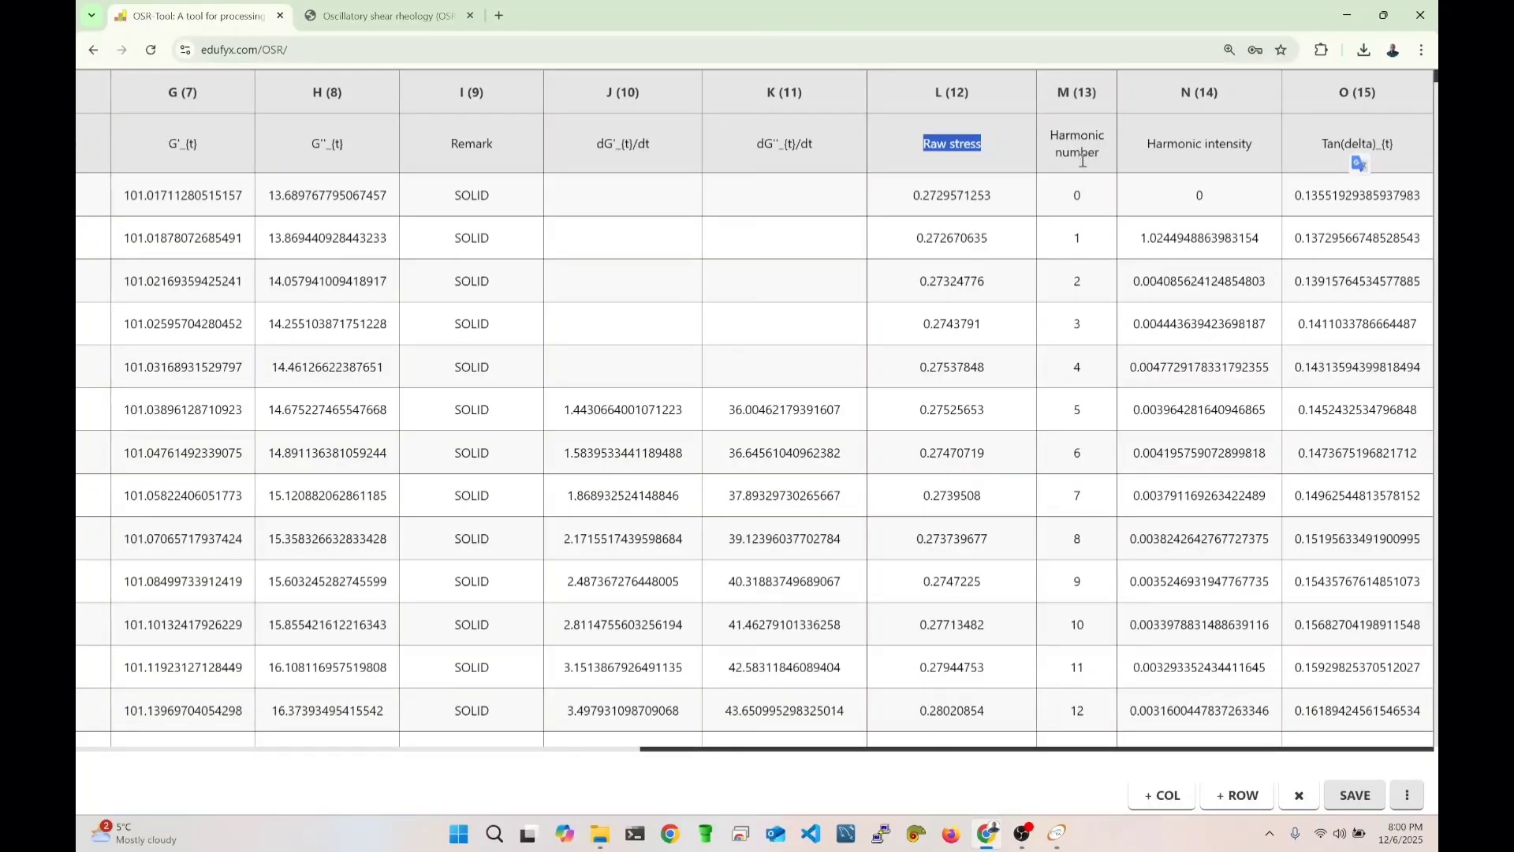
scroll(1083, 160, down, 6)
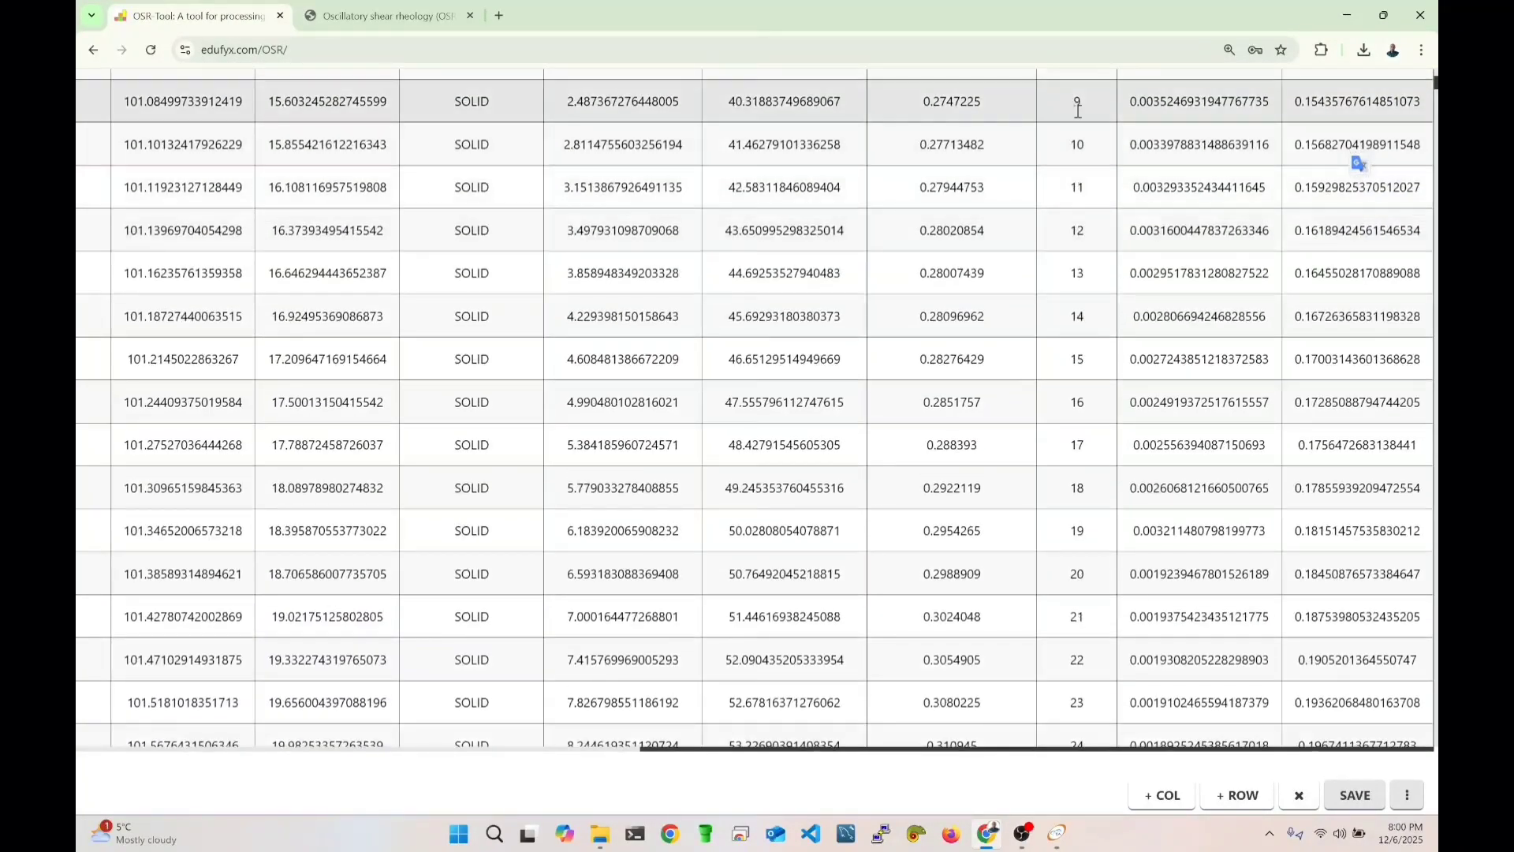
scroll(1078, 109, up, 6)
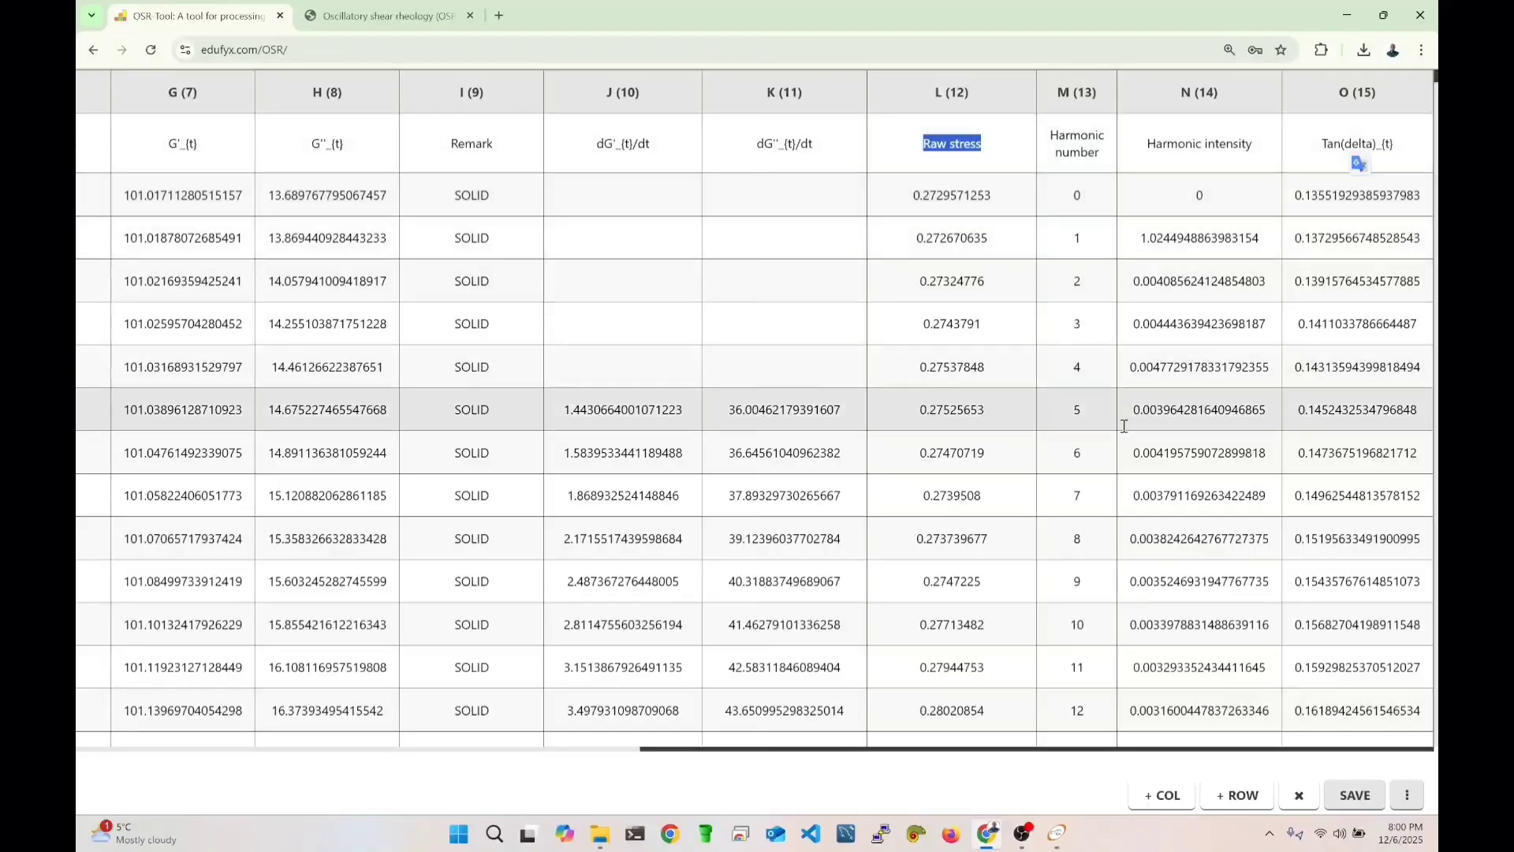
scroll(1124, 426, down, 5)
scroll(1197, 197, up, 5)
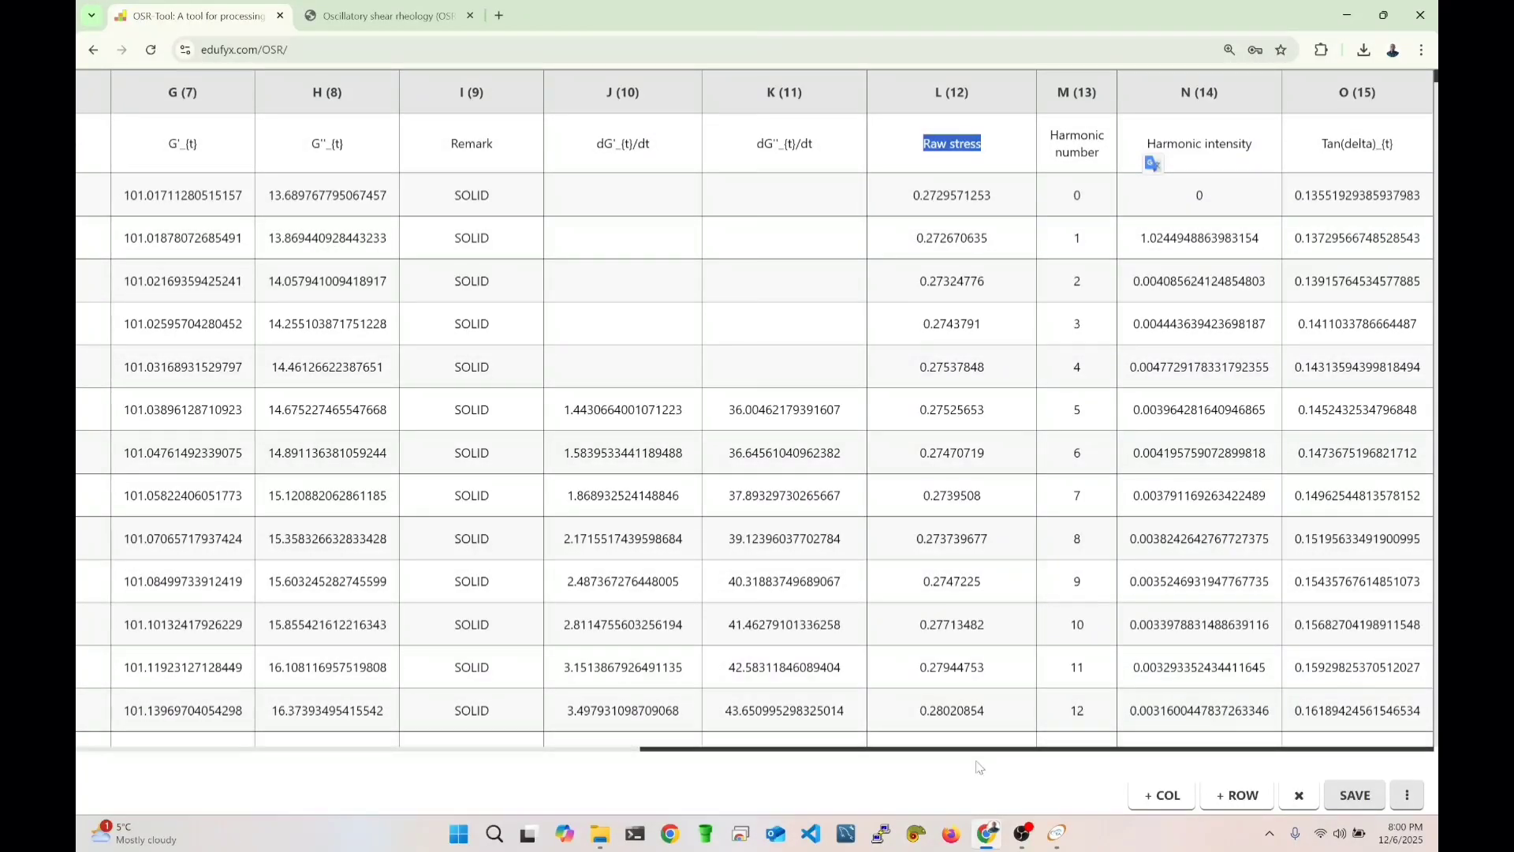
Return to the first columns of the A=0.01, w=1 data table and close the table.
drag(971, 750, 312, 737)
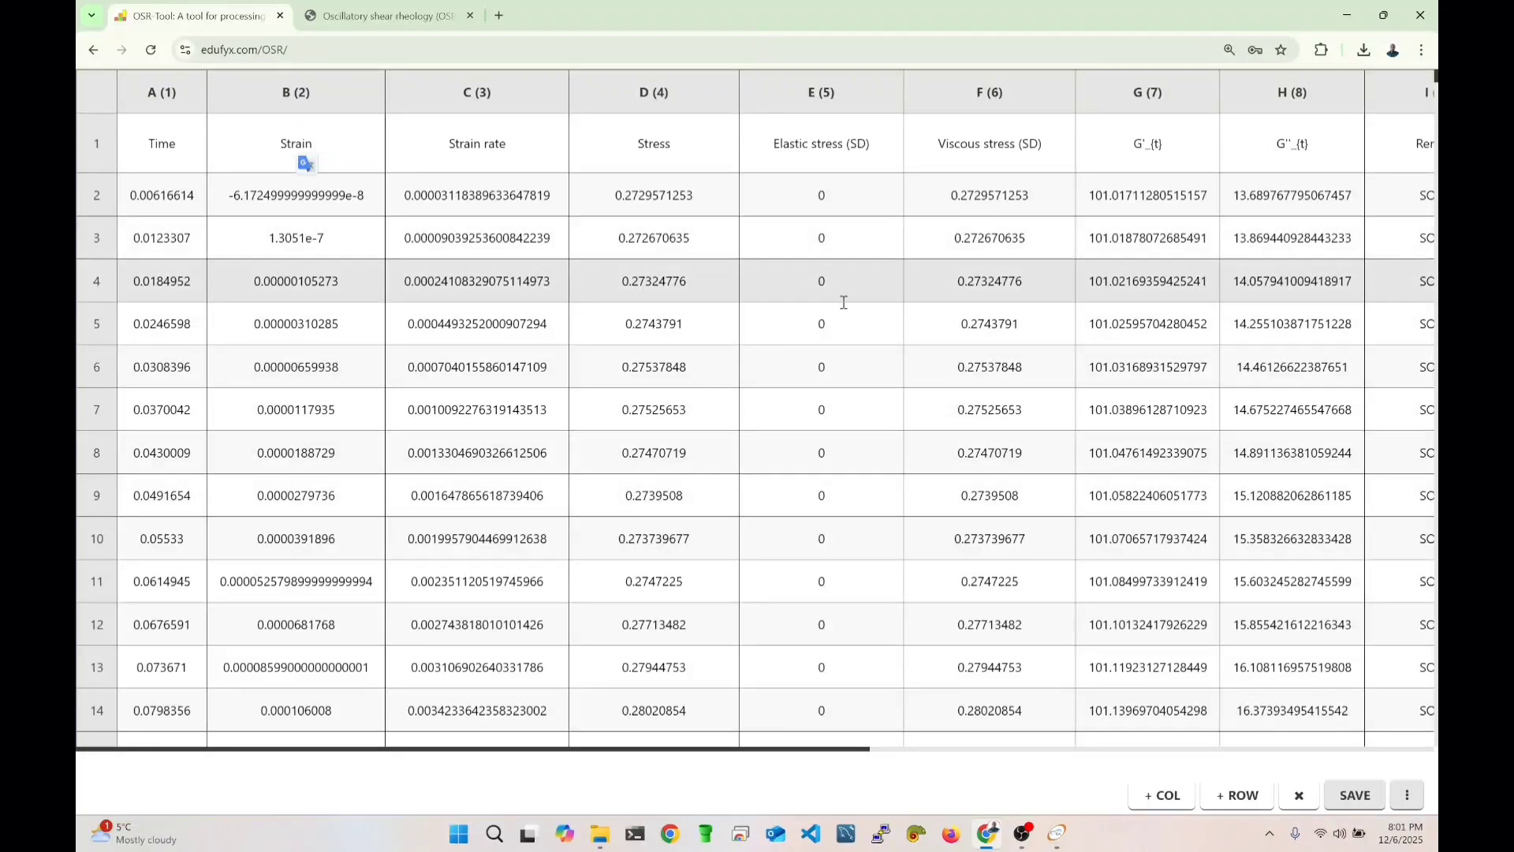
click(1303, 798)
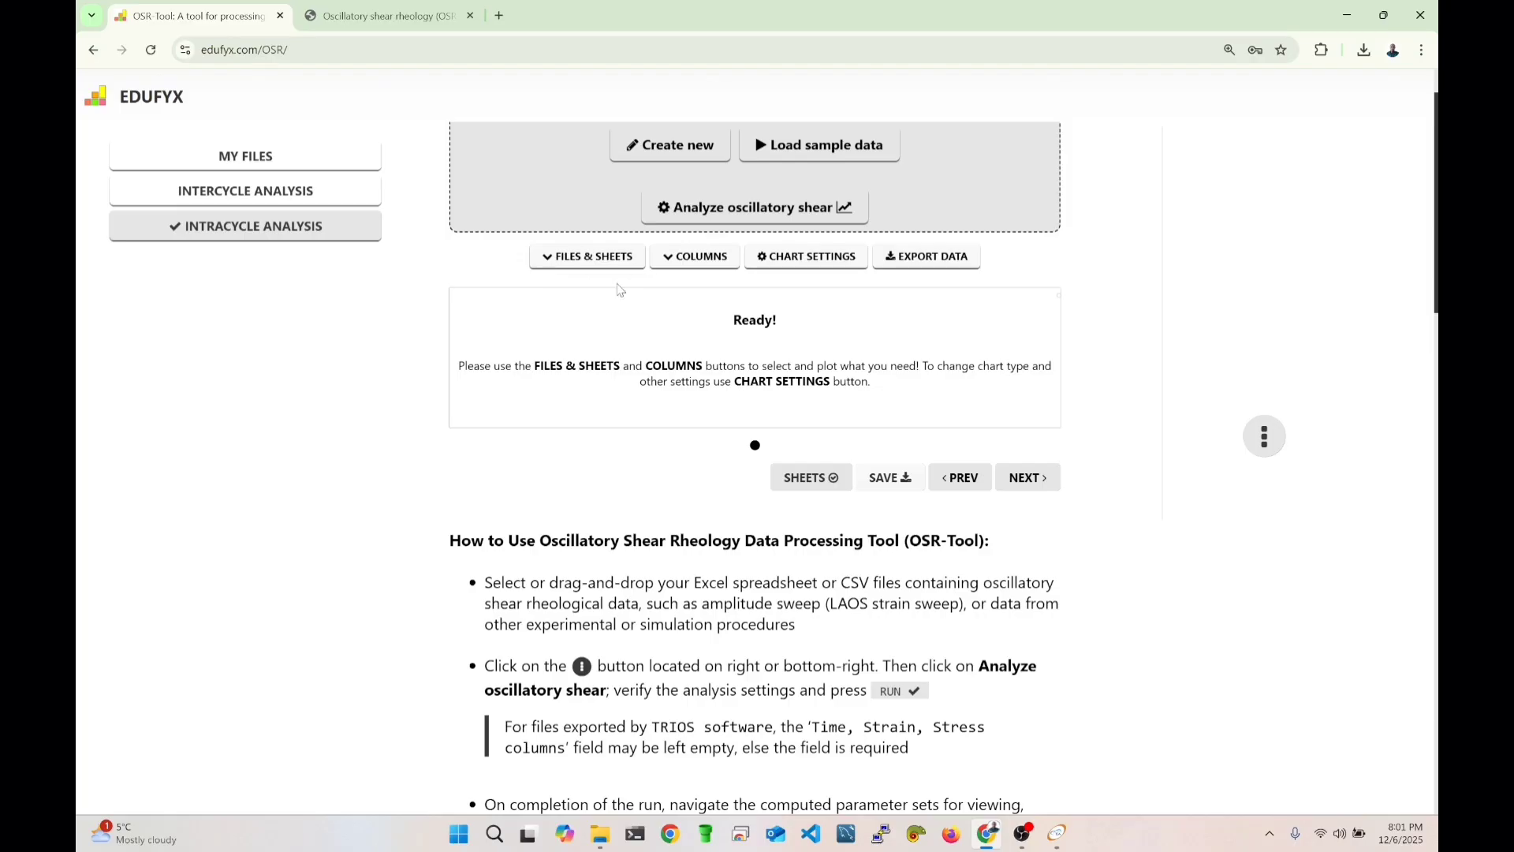
Plot Stress and Raw stress against Time for the intracycle sheet, with both axes on a linear scale.
click(702, 264)
scroll(592, 345, down, 1)
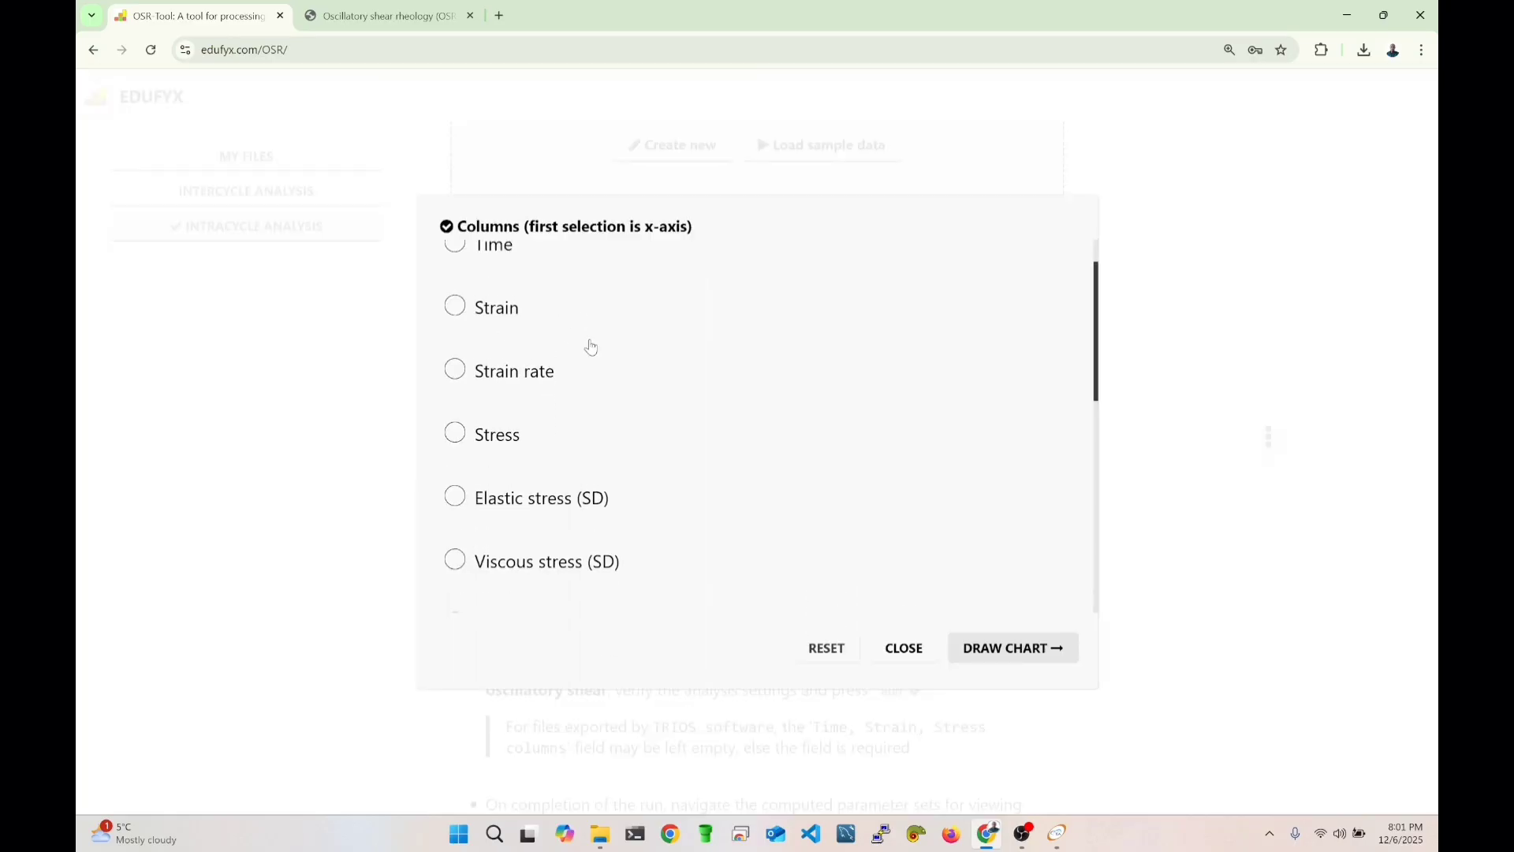
scroll(592, 345, up, 1)
click(502, 306)
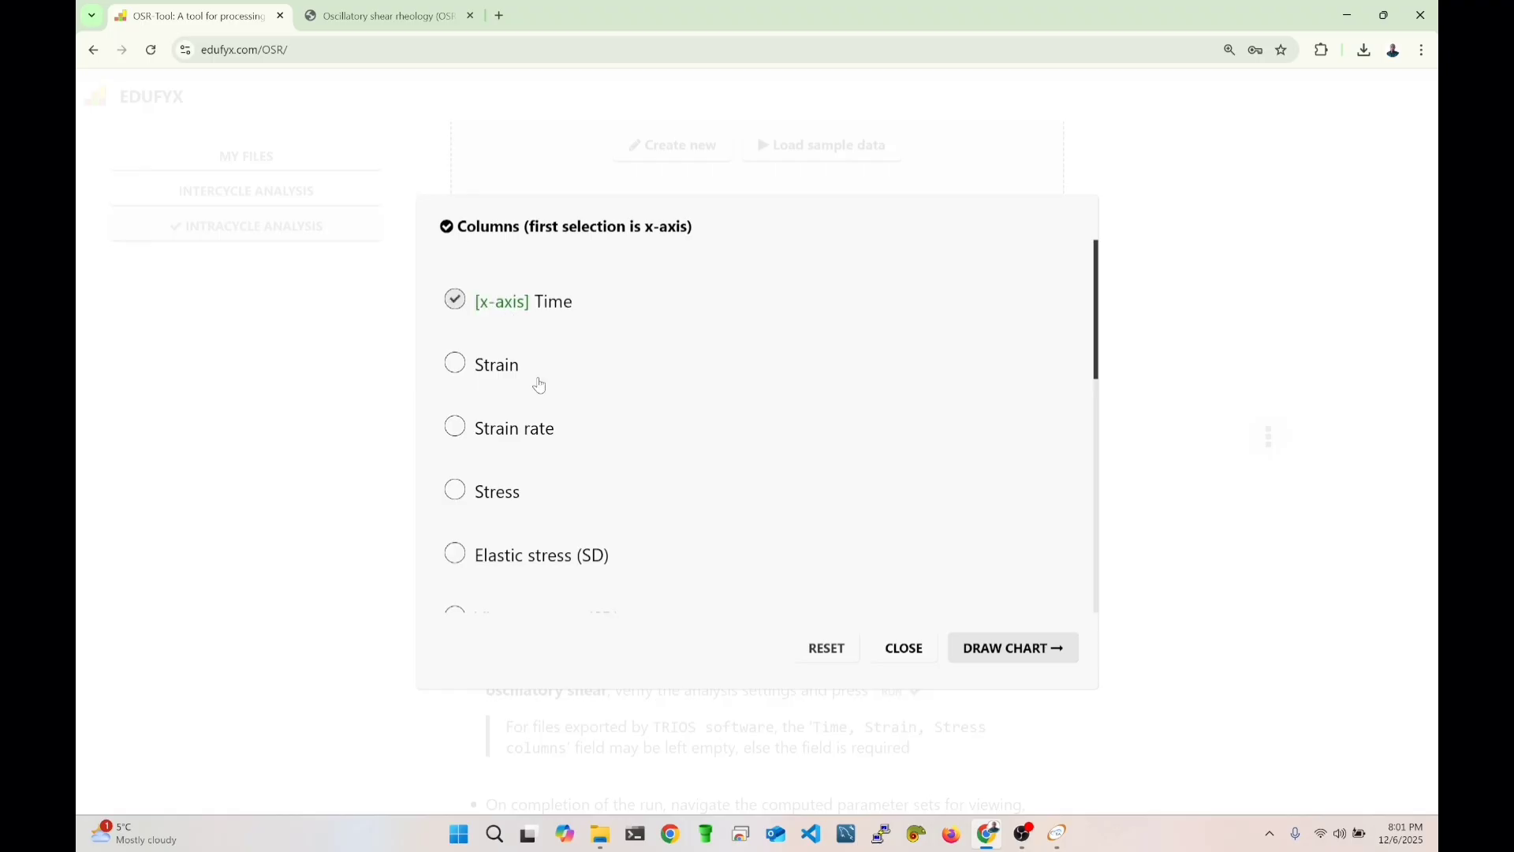
click(496, 500)
scroll(529, 473, down, 5)
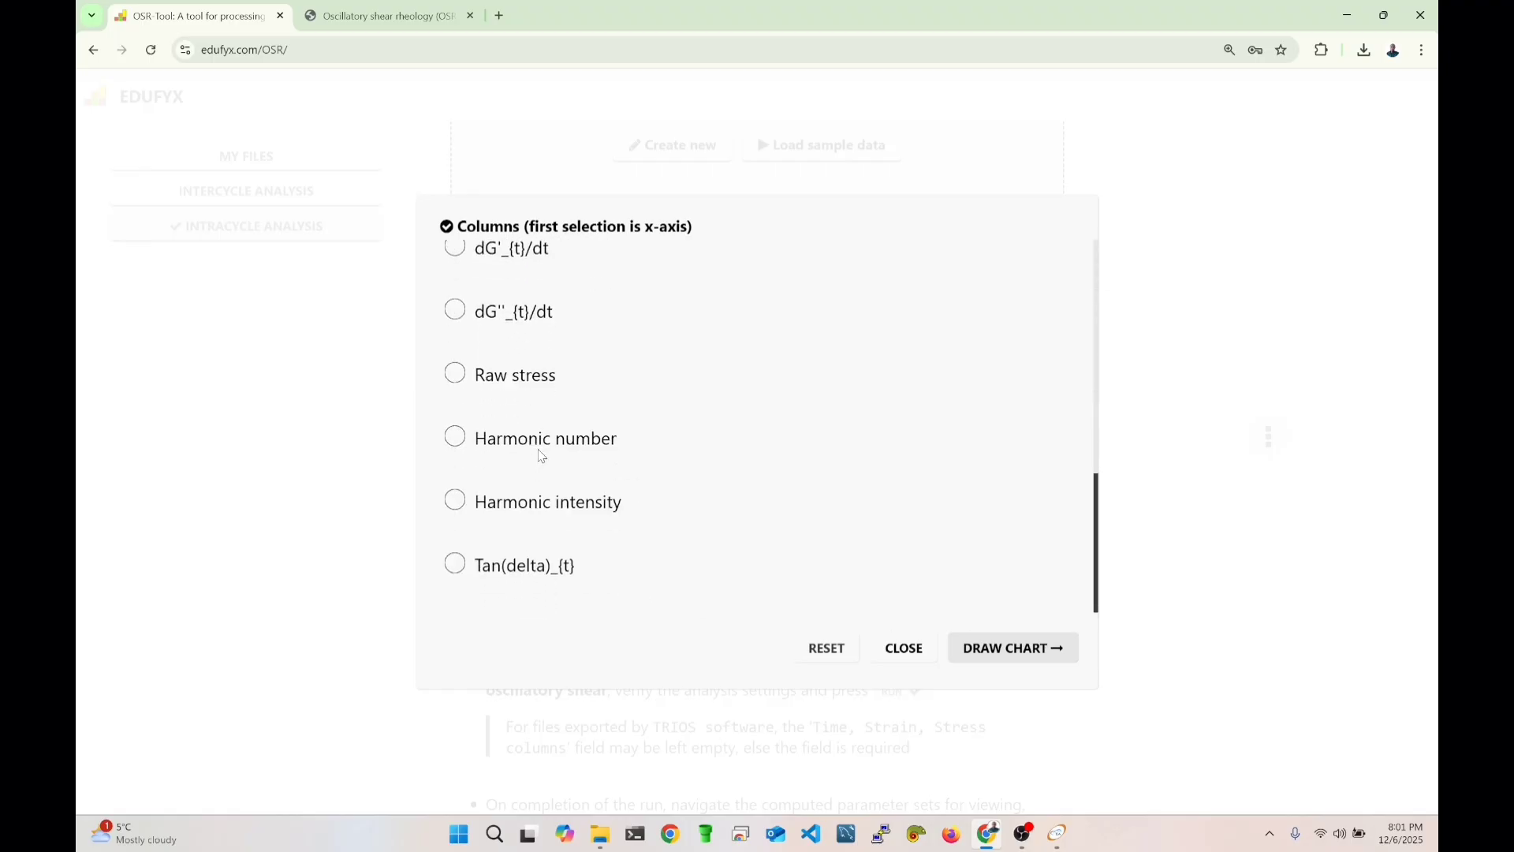
click(541, 390)
click(1000, 655)
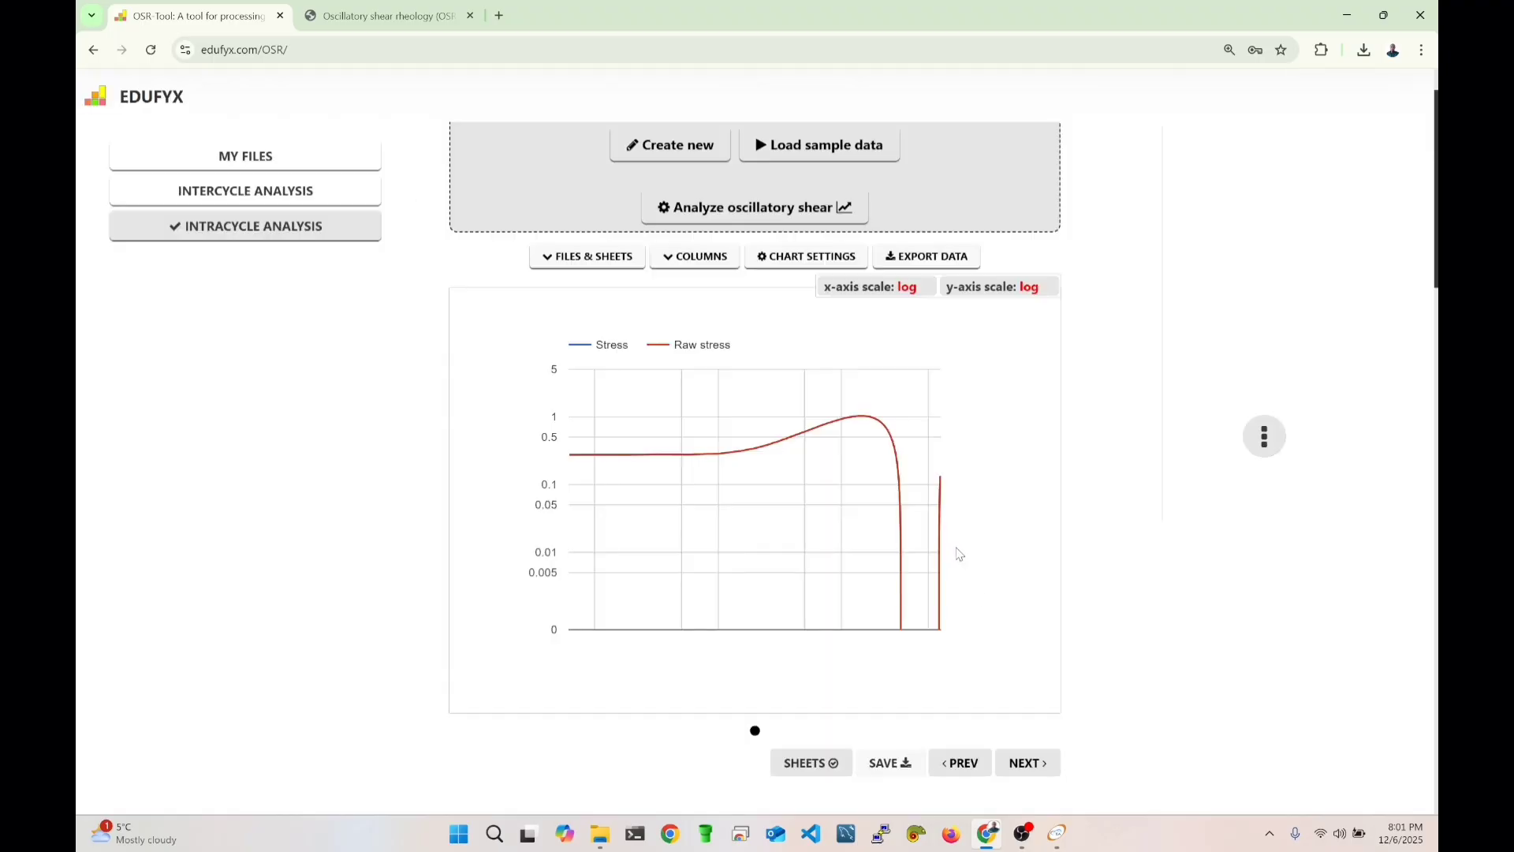
click(958, 289)
click(907, 294)
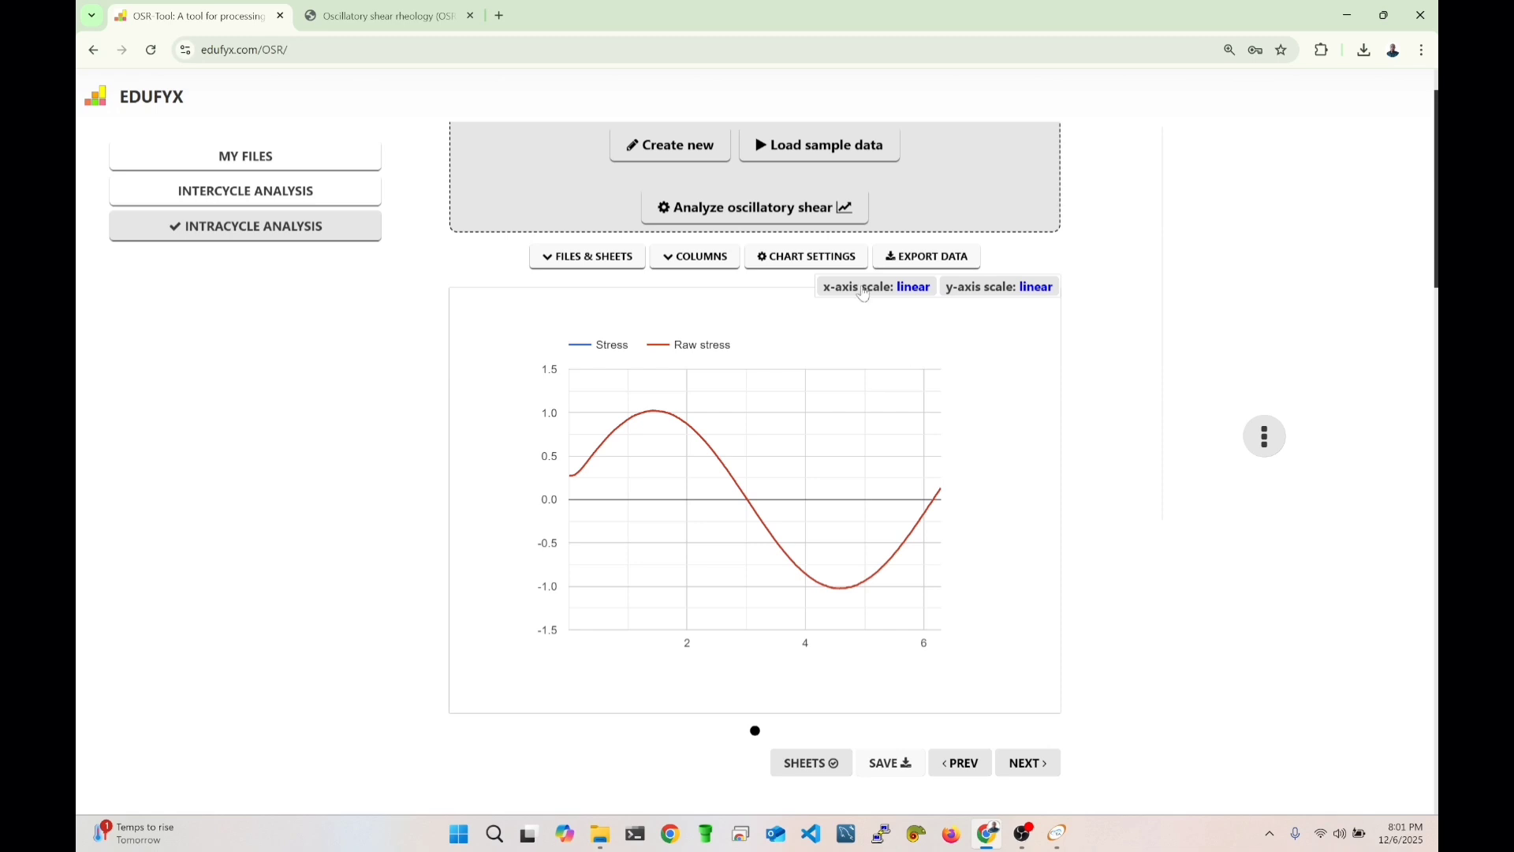
Reset the column selection and plot Stress and Elastic stress (SD) against Strain.
click(705, 265)
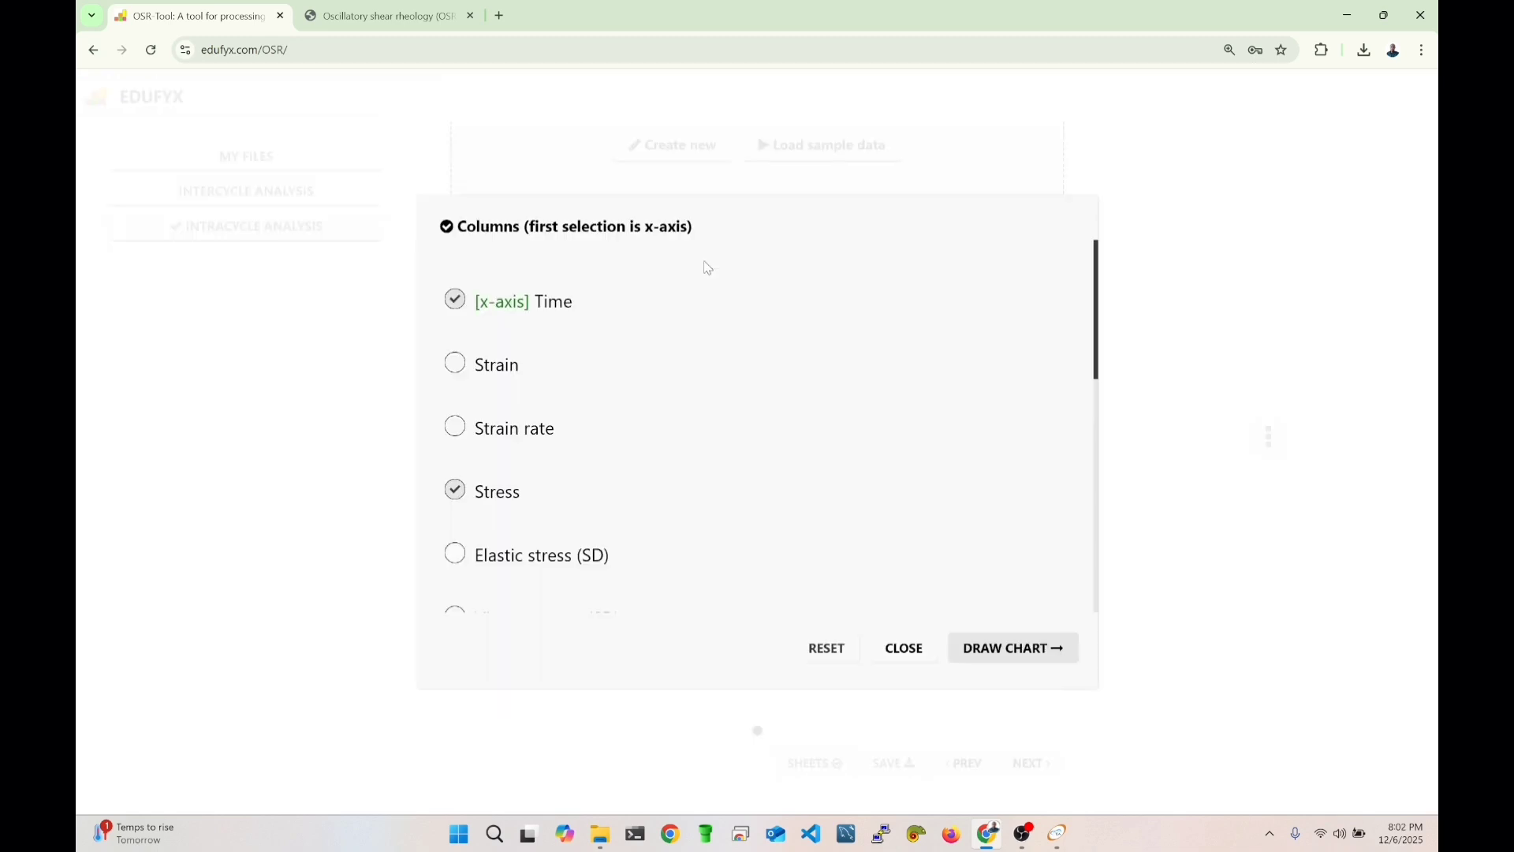
click(827, 649)
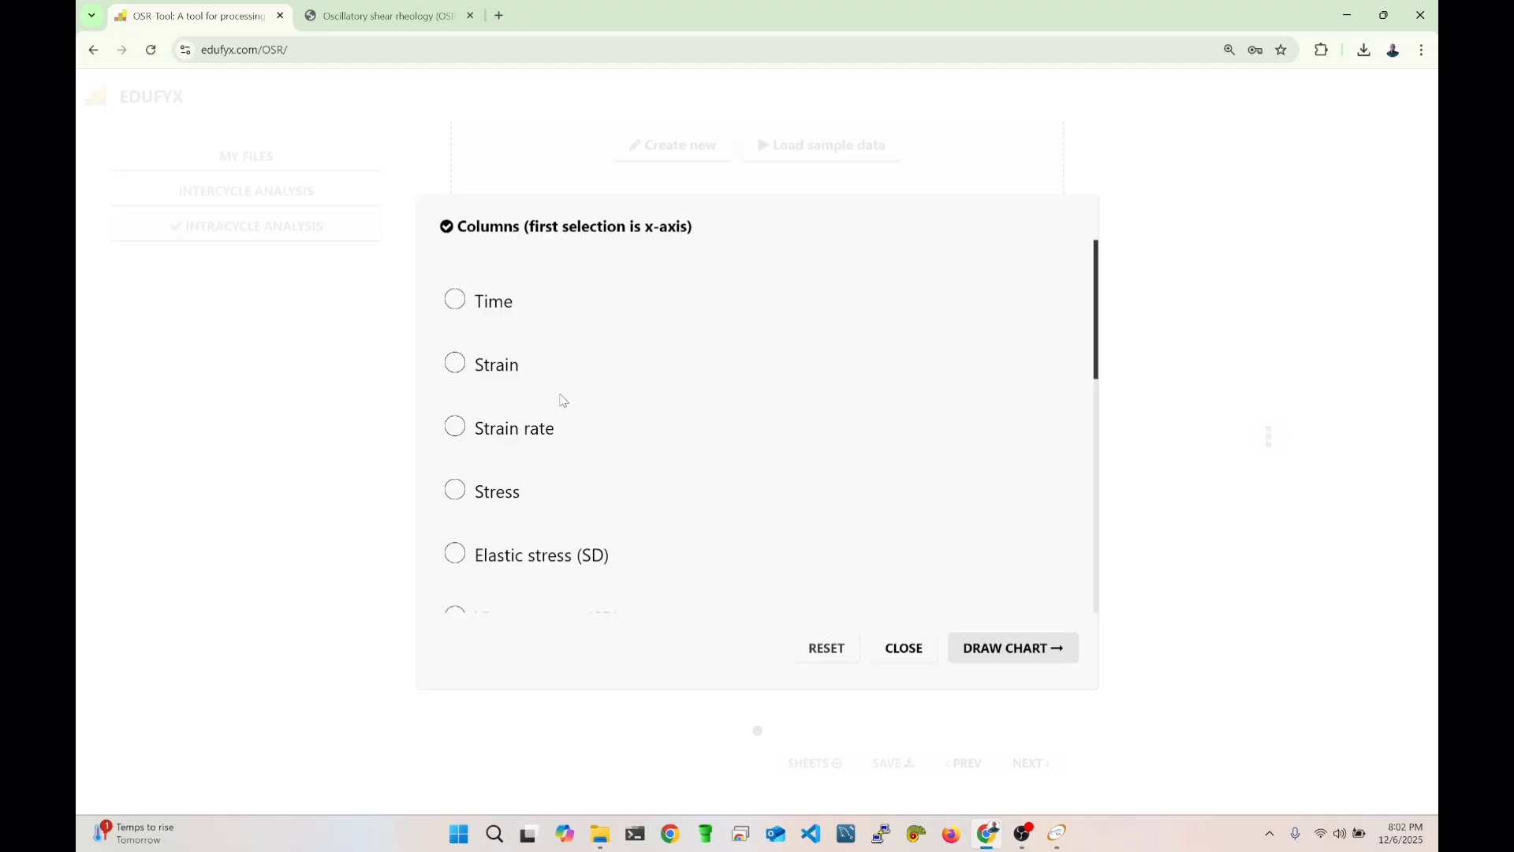
click(504, 377)
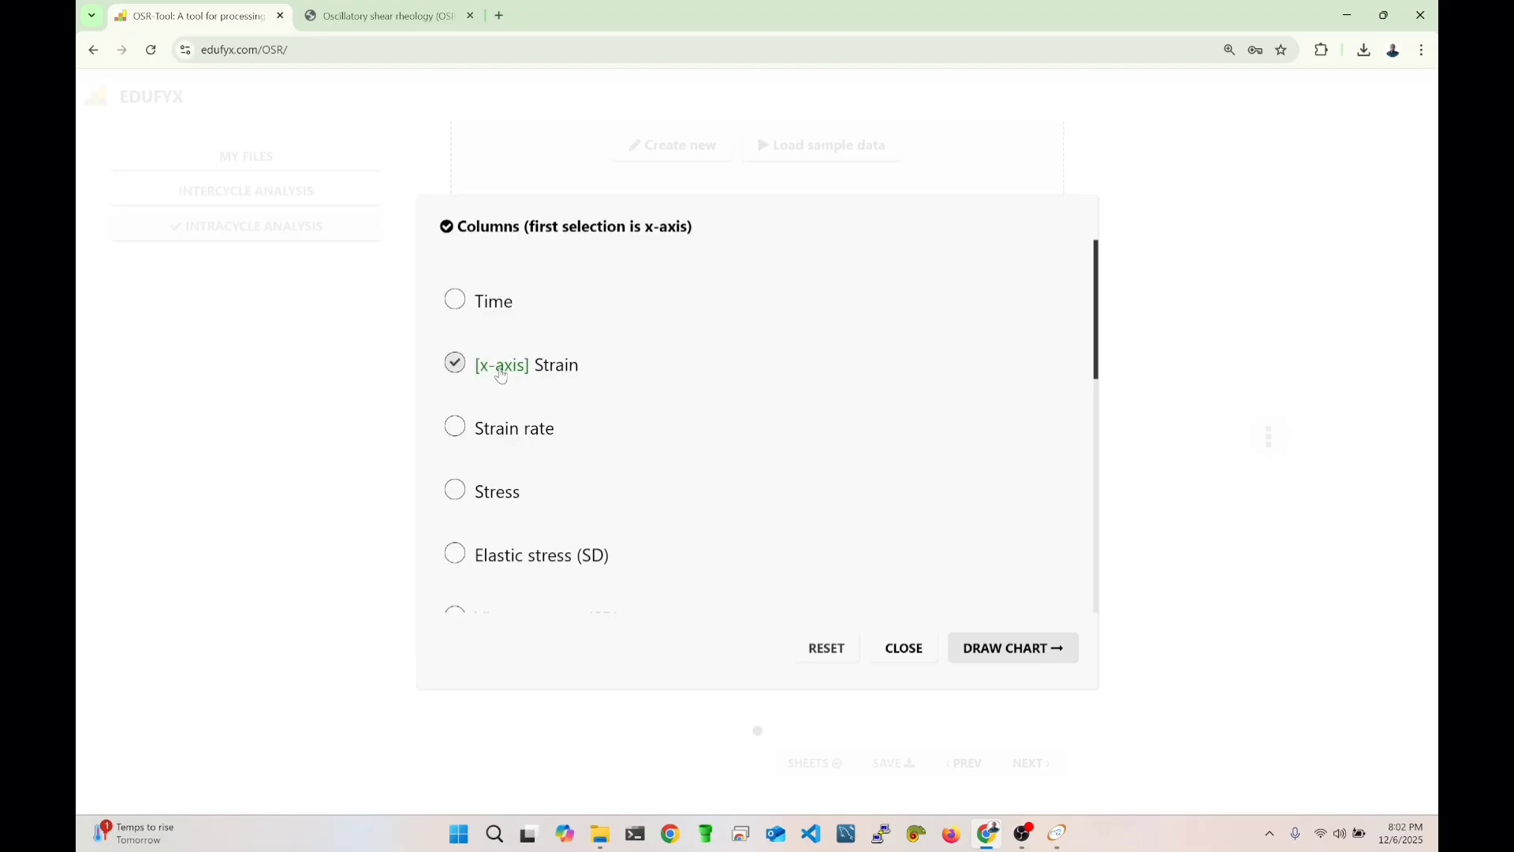
click(504, 494)
scroll(563, 455, down, 1)
click(532, 476)
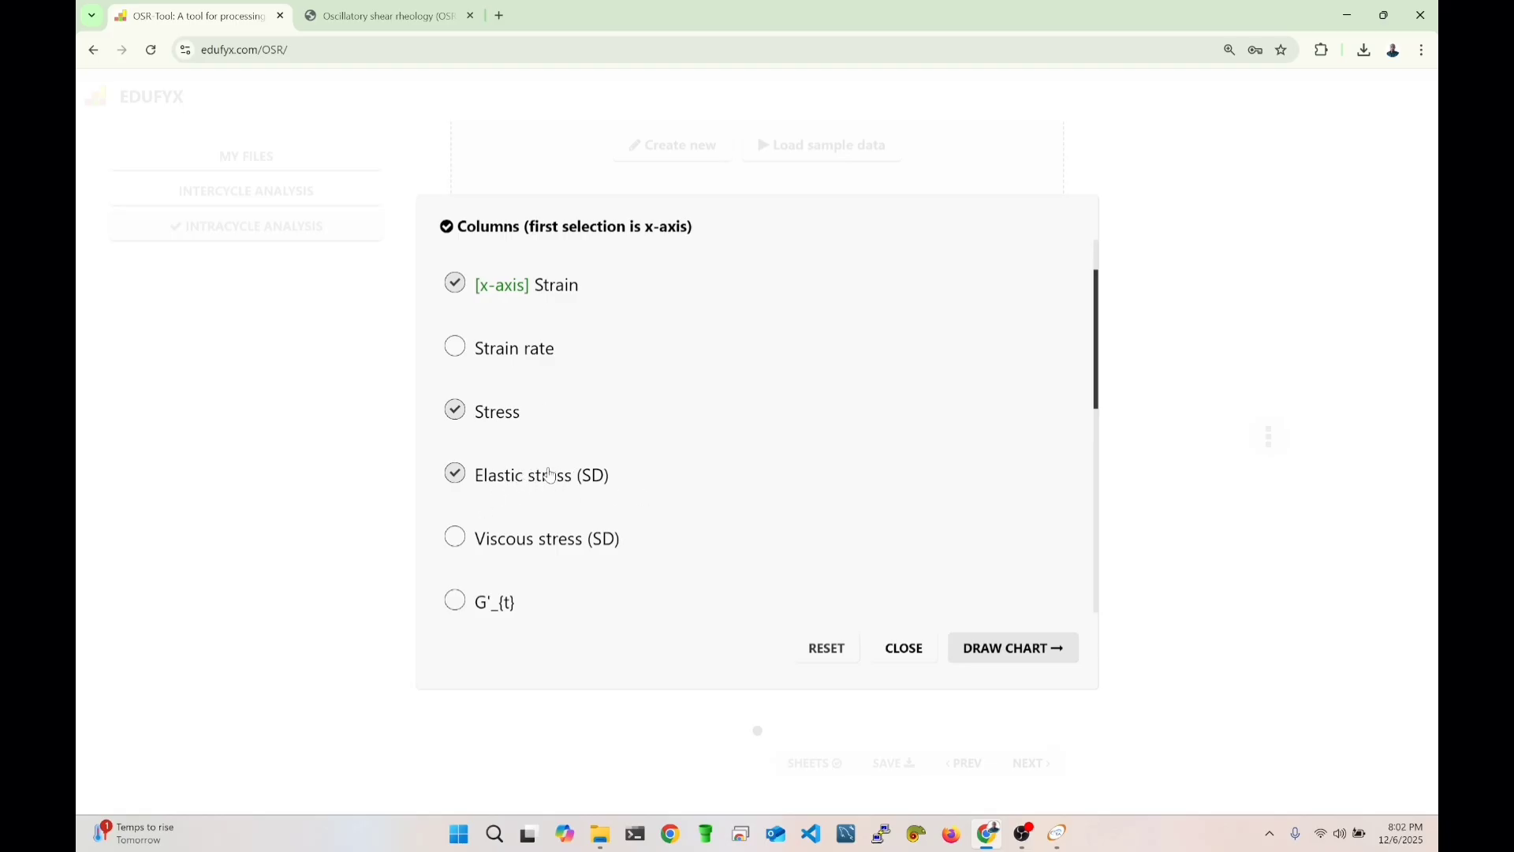
click(1054, 648)
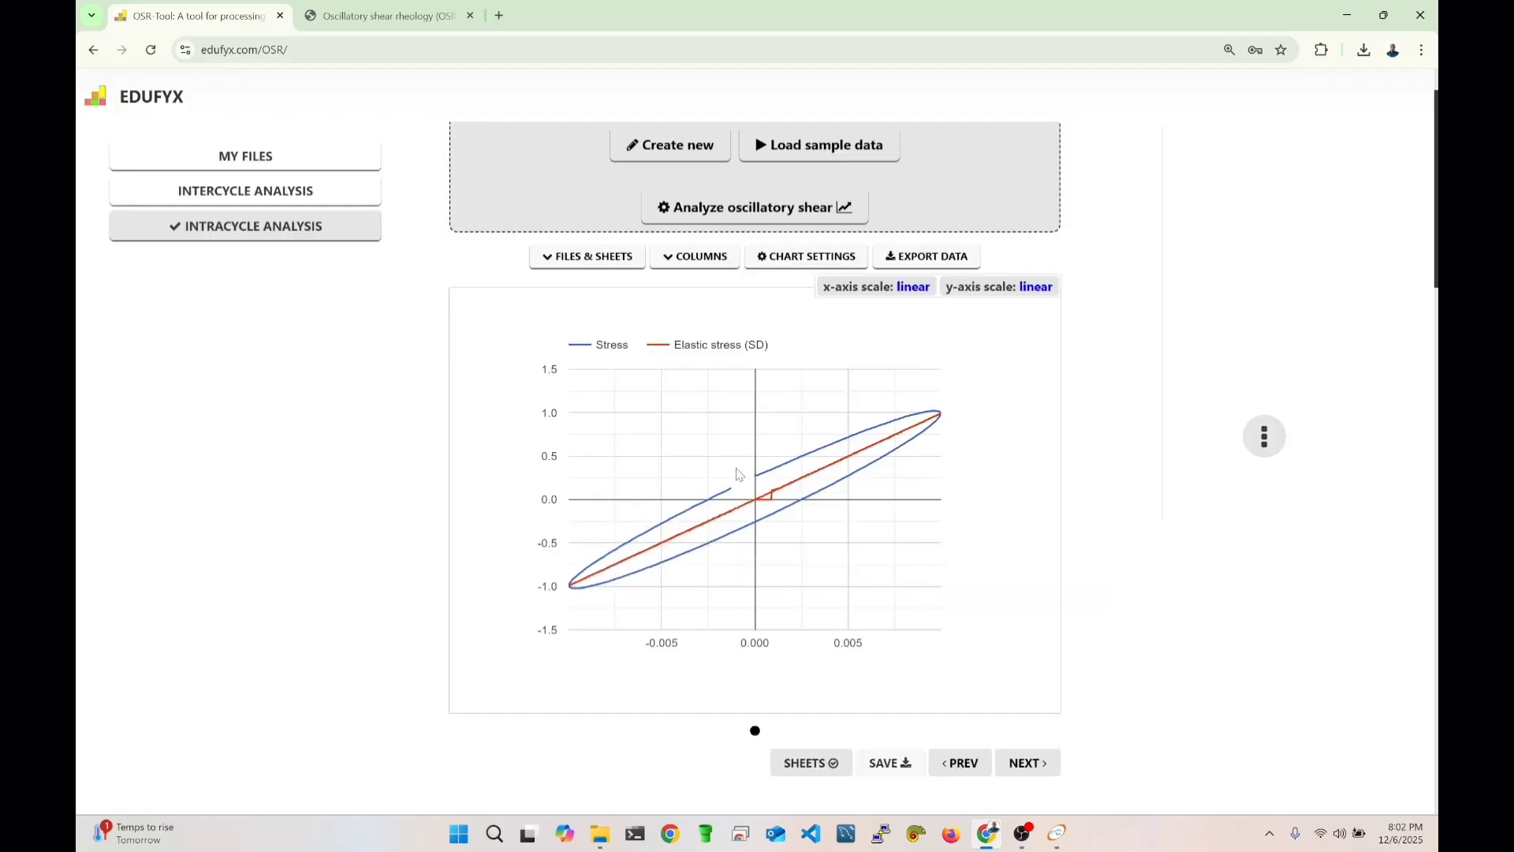
Browse the elastic stress charts forward through the higher strain amplitudes, up to sheet 42: A=4.98, w=1.
scroll(1004, 502, down, 1)
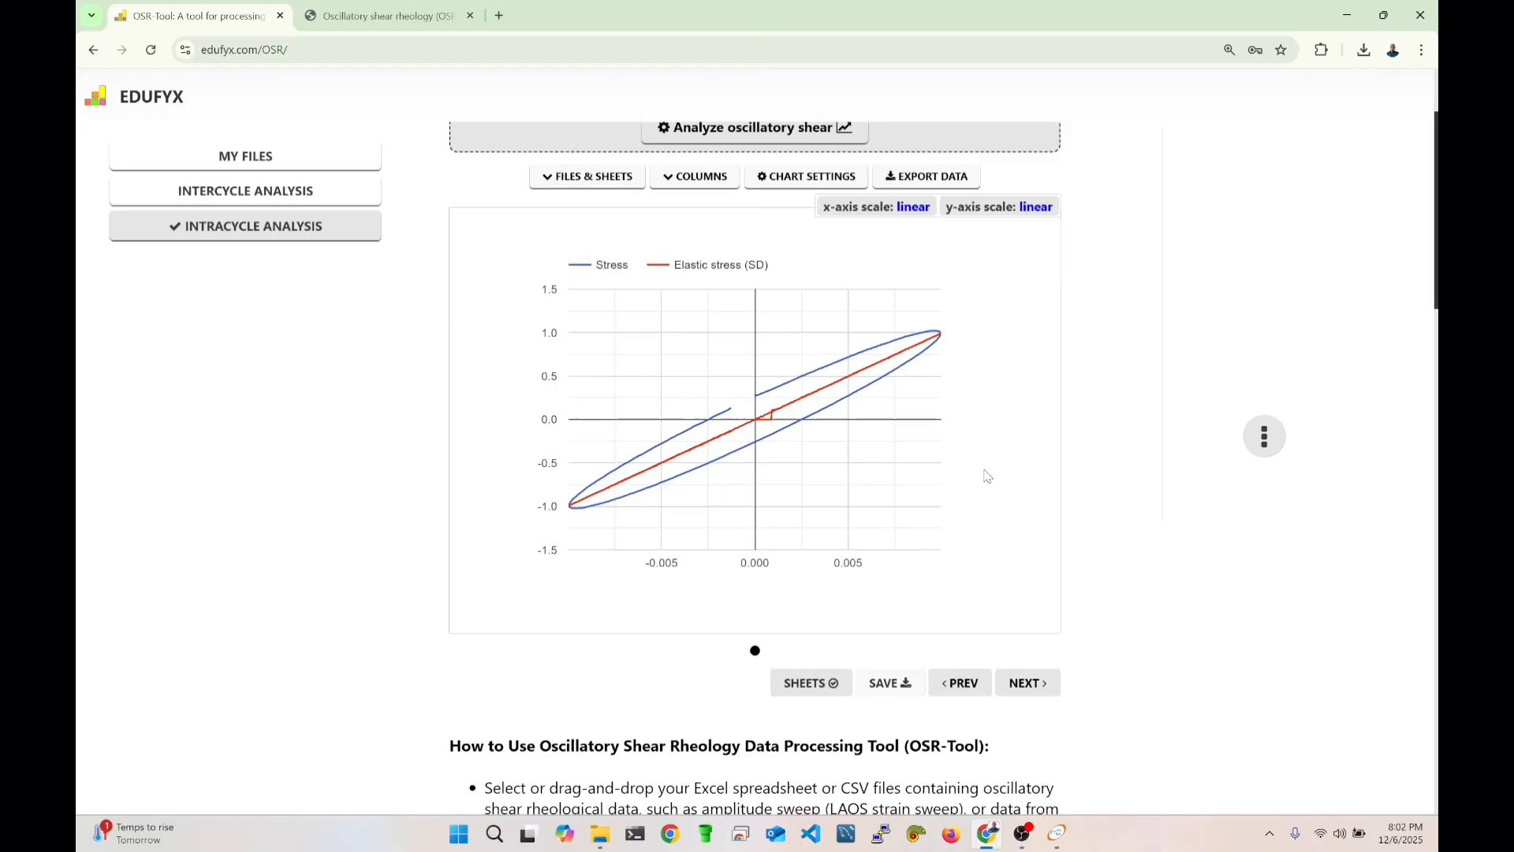
click(1029, 686)
click(1028, 685)
click(1029, 684)
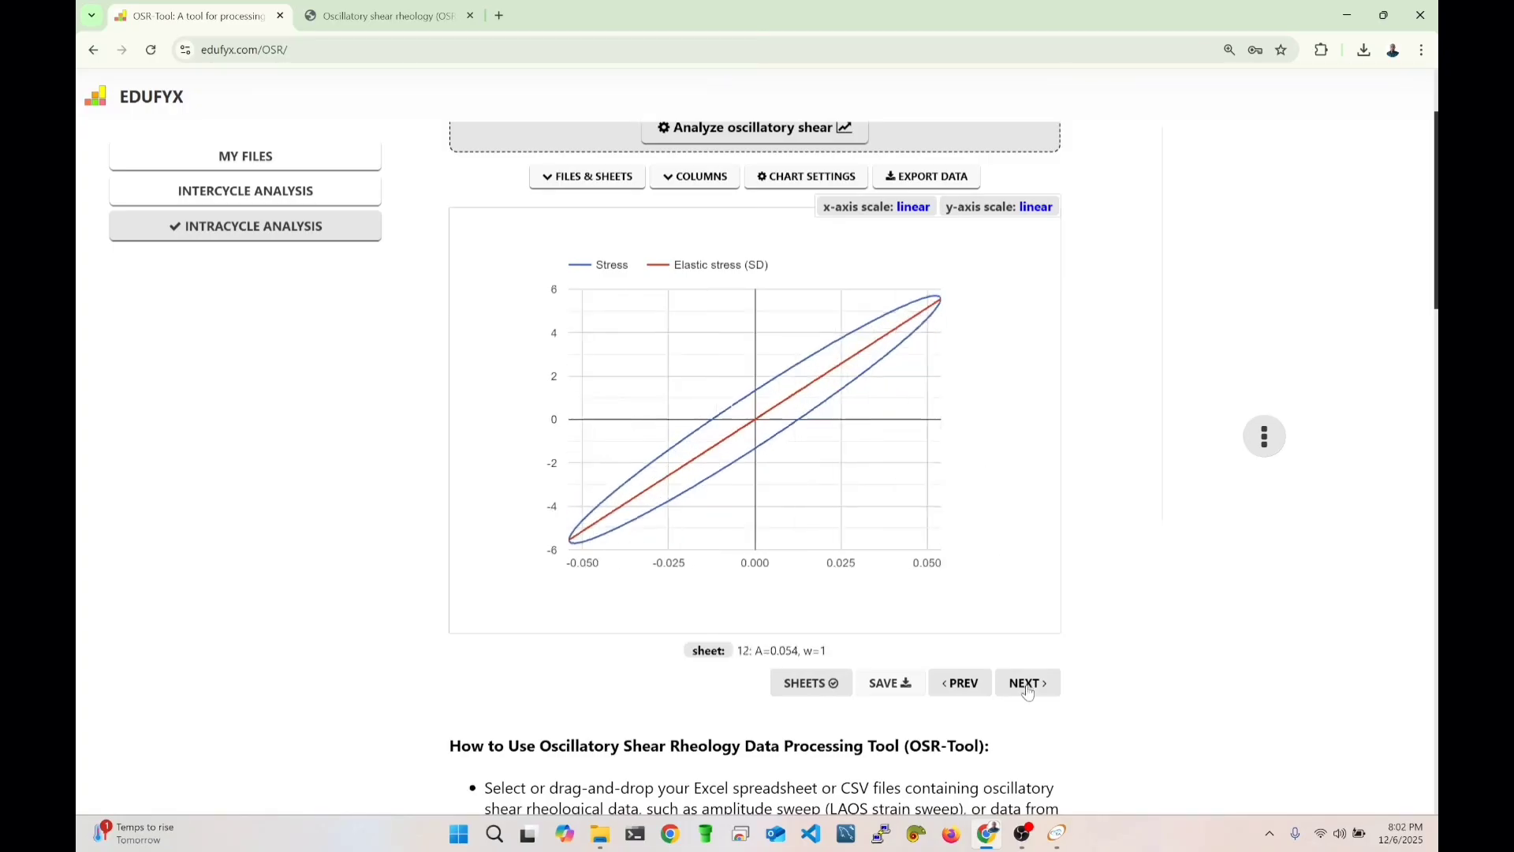
click(1028, 684)
click(1028, 684)
click(1029, 684)
click(1029, 685)
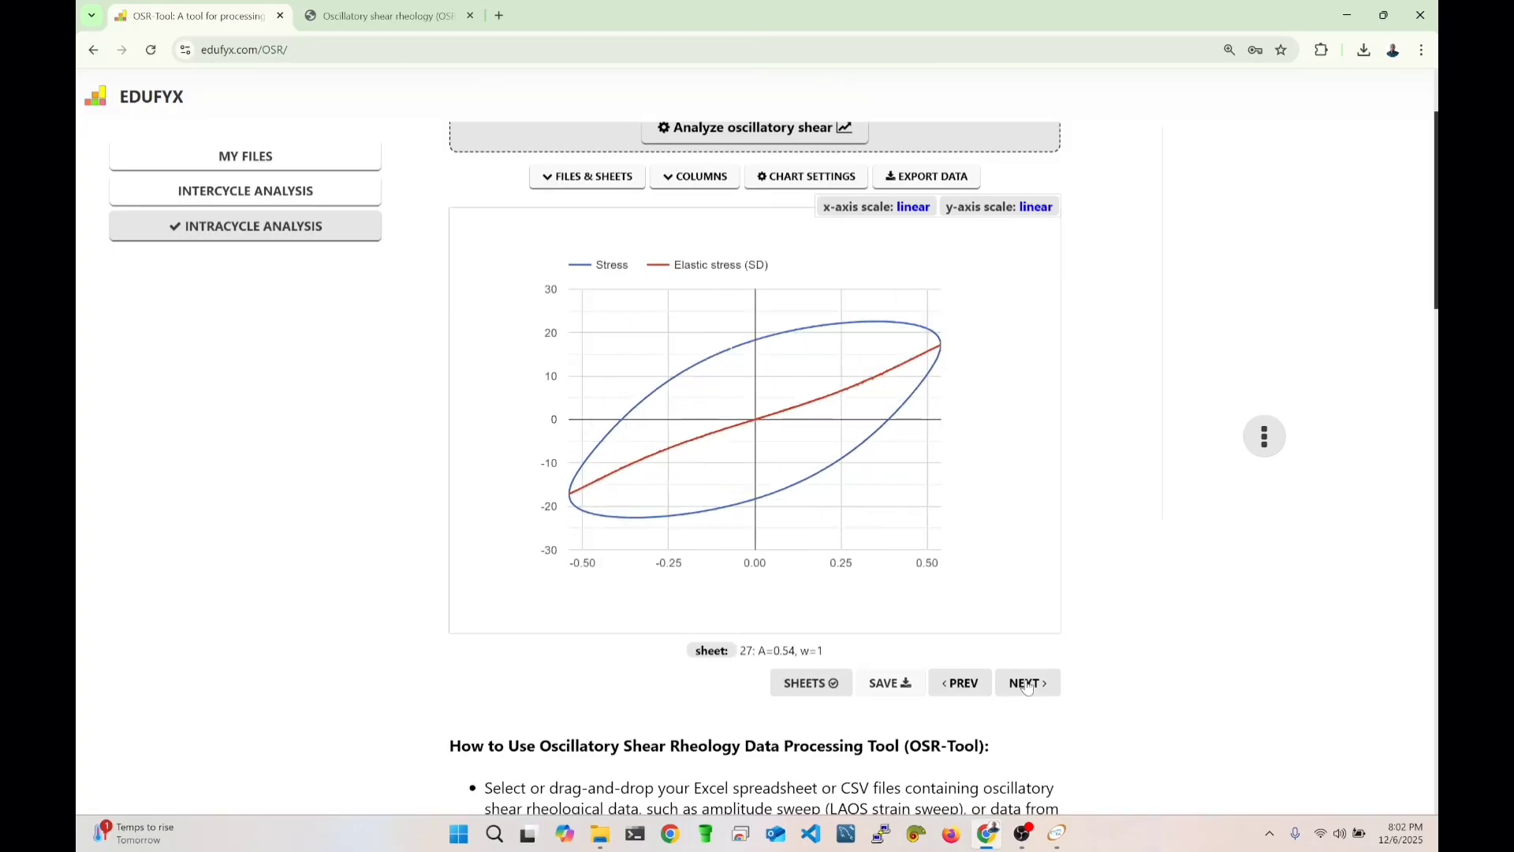
click(1029, 684)
click(1028, 685)
click(1028, 685)
click(1028, 684)
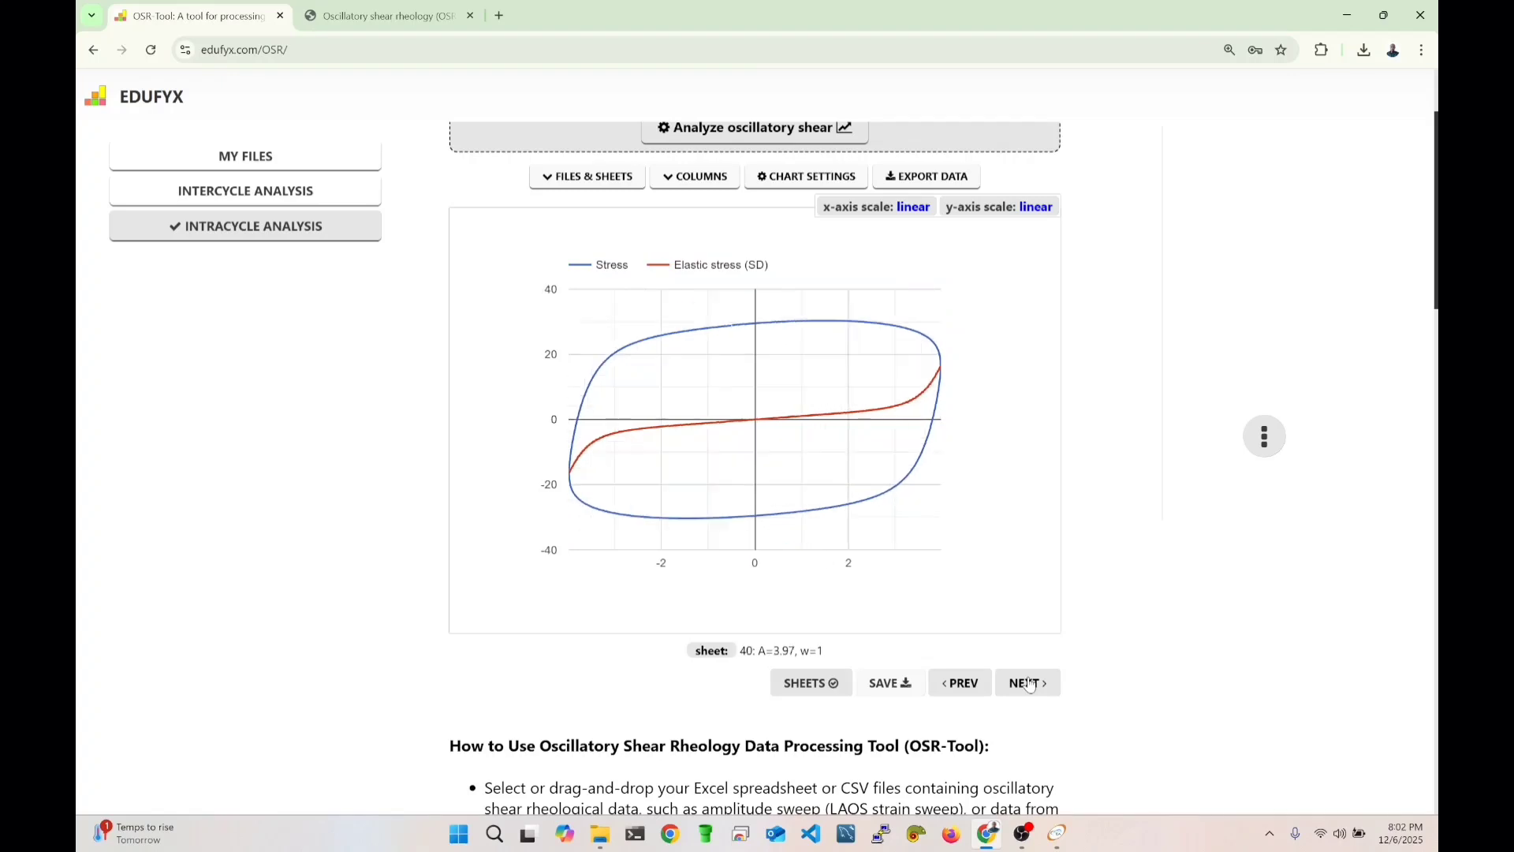
click(1025, 685)
click(1018, 684)
click(1025, 685)
click(1029, 686)
click(1037, 689)
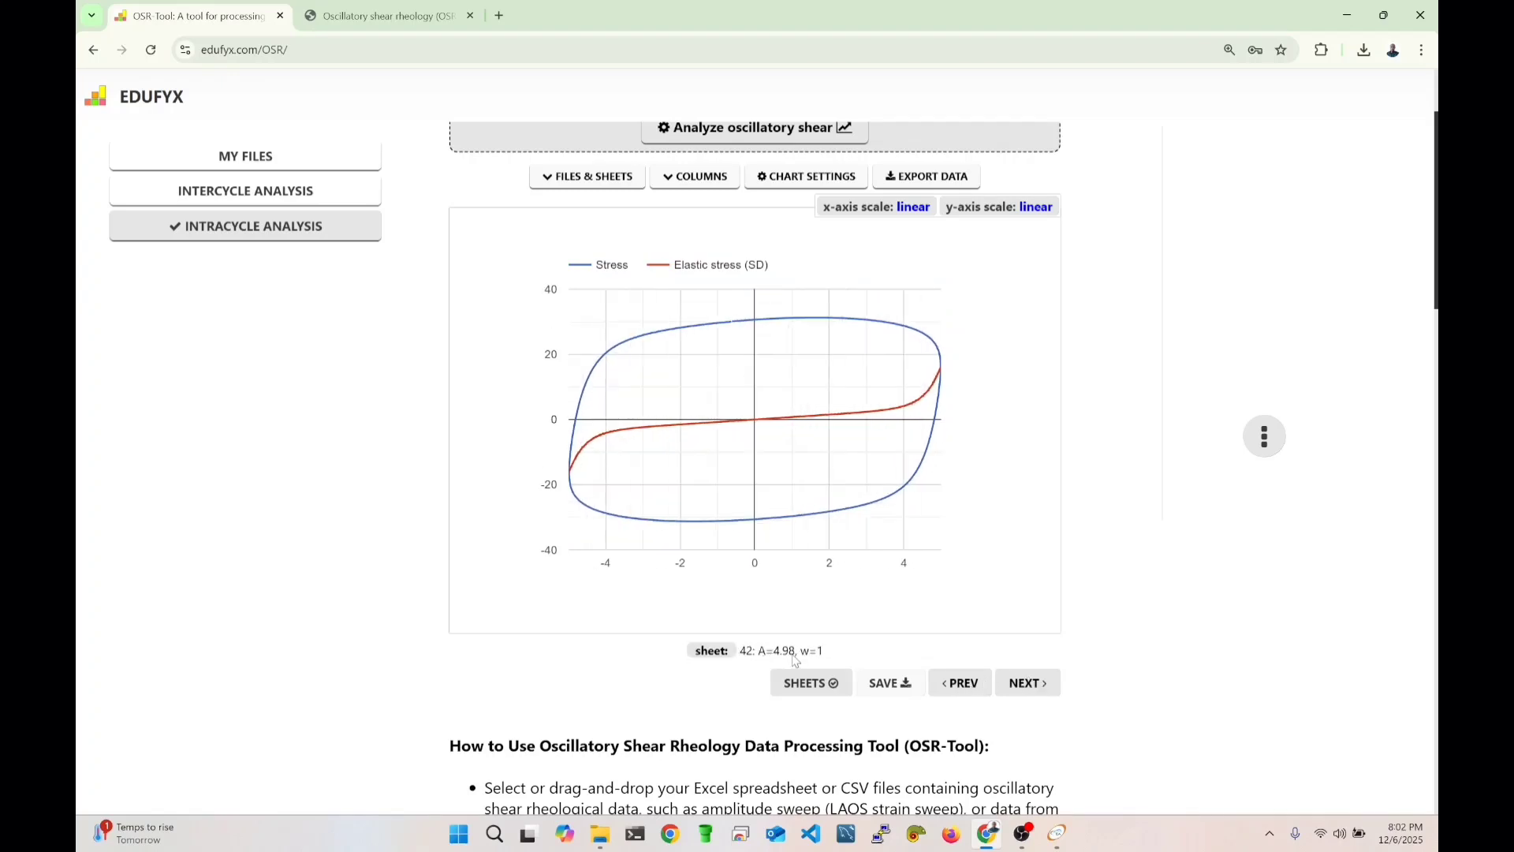
Browse the elastic stress charts backward through the lower strain amplitudes to sheet 23: A=0.29, w=1.
click(978, 683)
click(978, 683)
click(978, 683)
click(978, 683)
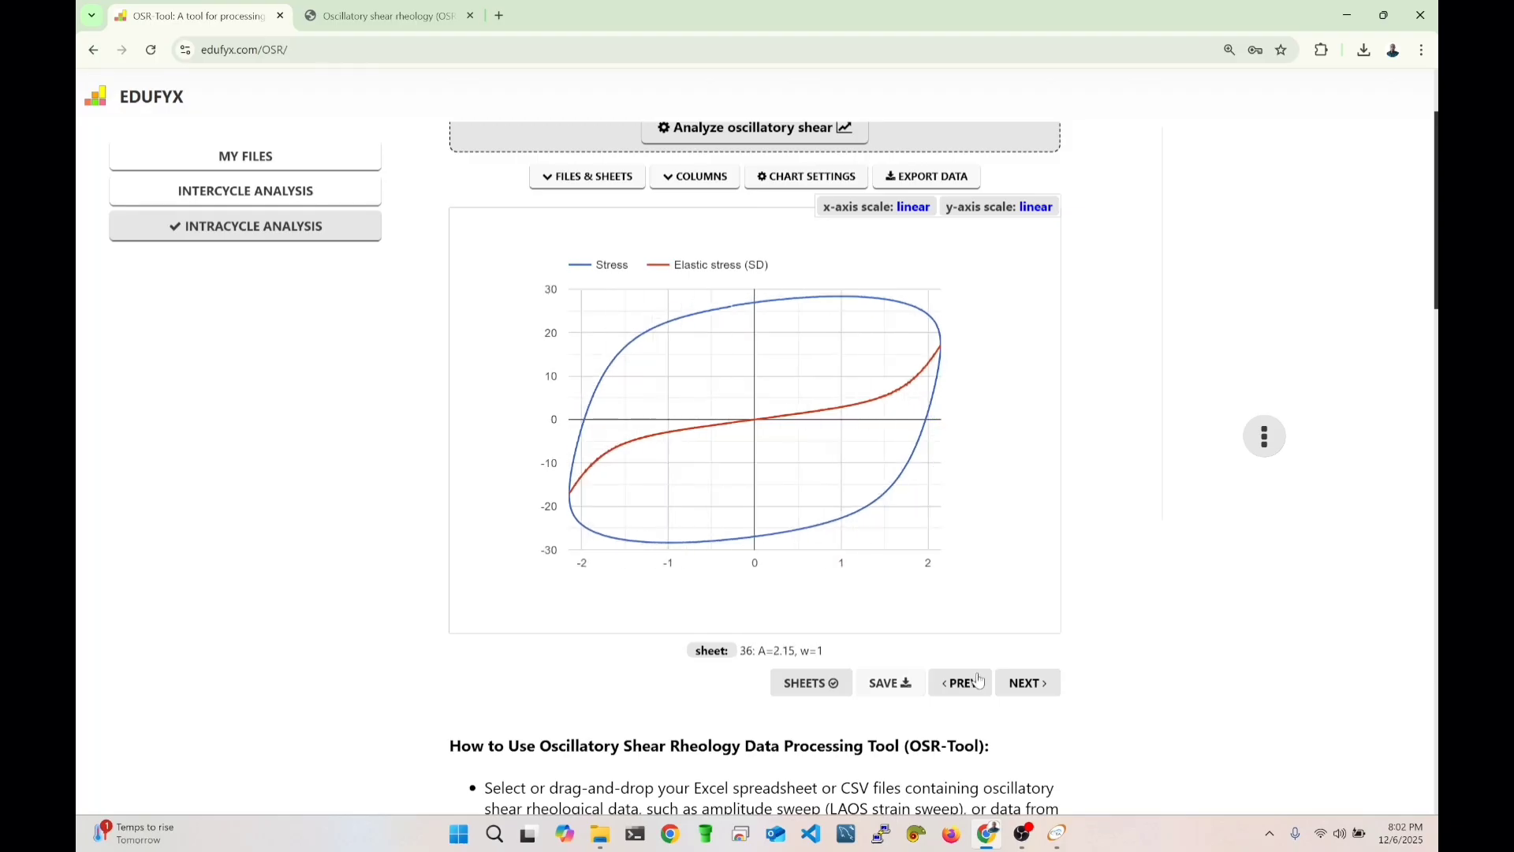
click(979, 683)
click(980, 683)
click(980, 683)
click(980, 681)
click(981, 682)
click(981, 682)
click(980, 681)
click(980, 681)
click(981, 682)
click(980, 682)
click(982, 681)
click(981, 681)
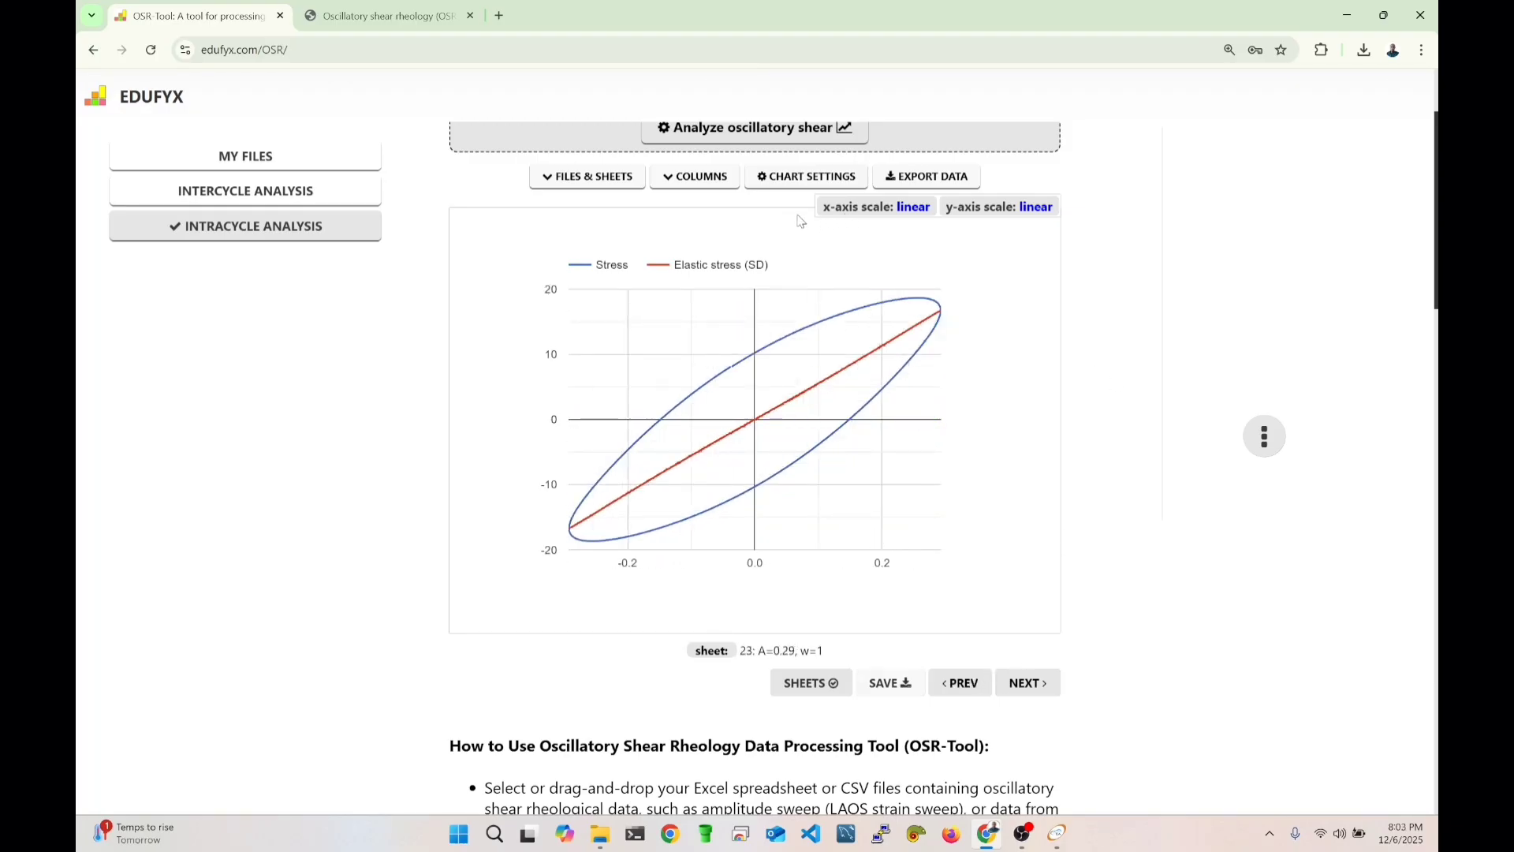
Reset the column selection and plot Stress and Viscous stress (SD) against Strain rate.
click(716, 181)
click(832, 652)
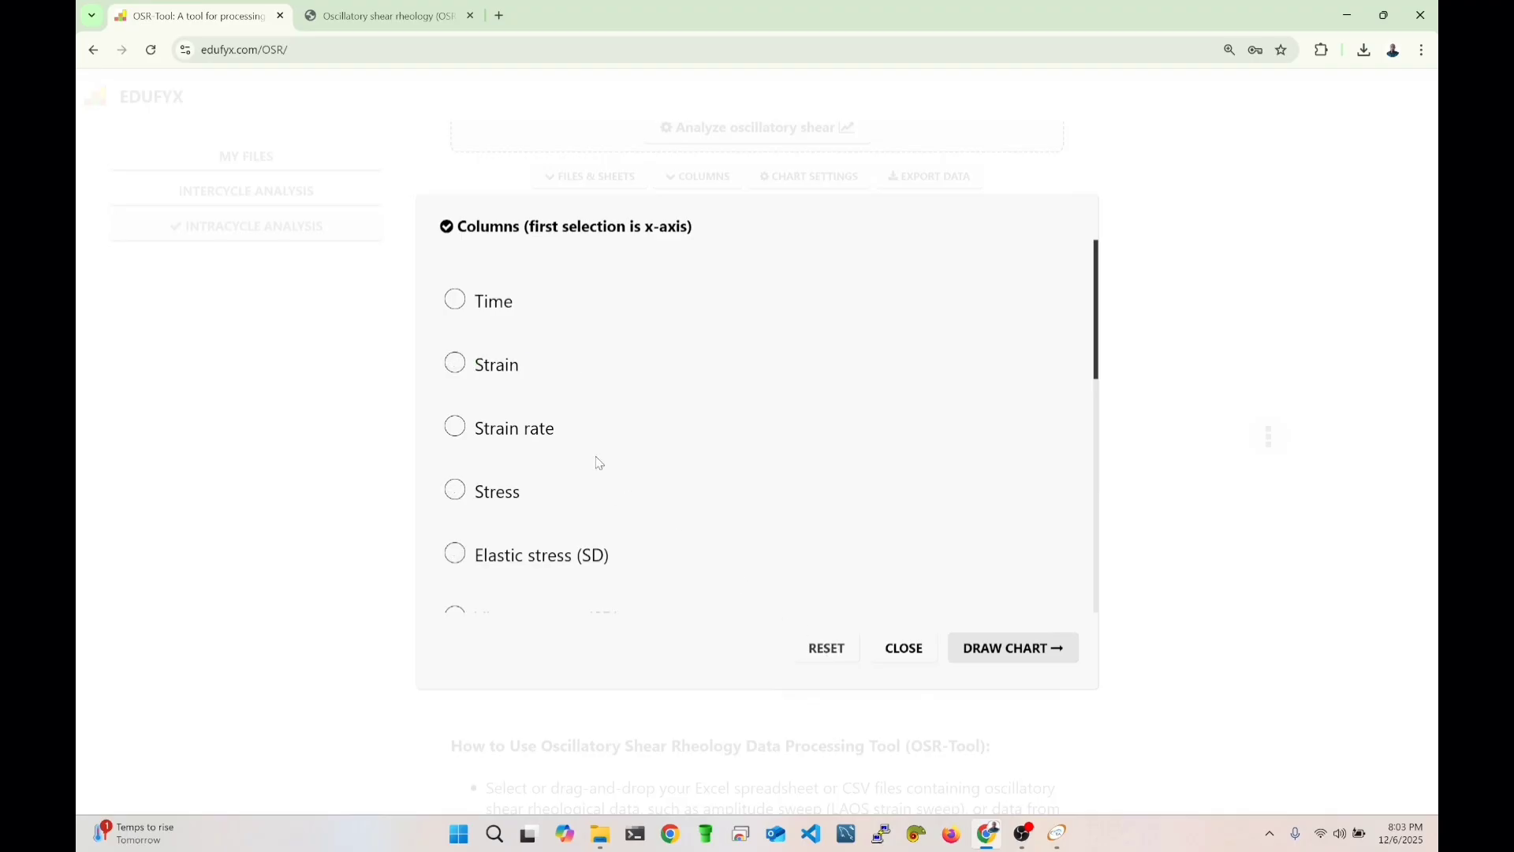
click(521, 435)
click(496, 501)
scroll(495, 501, down, 2)
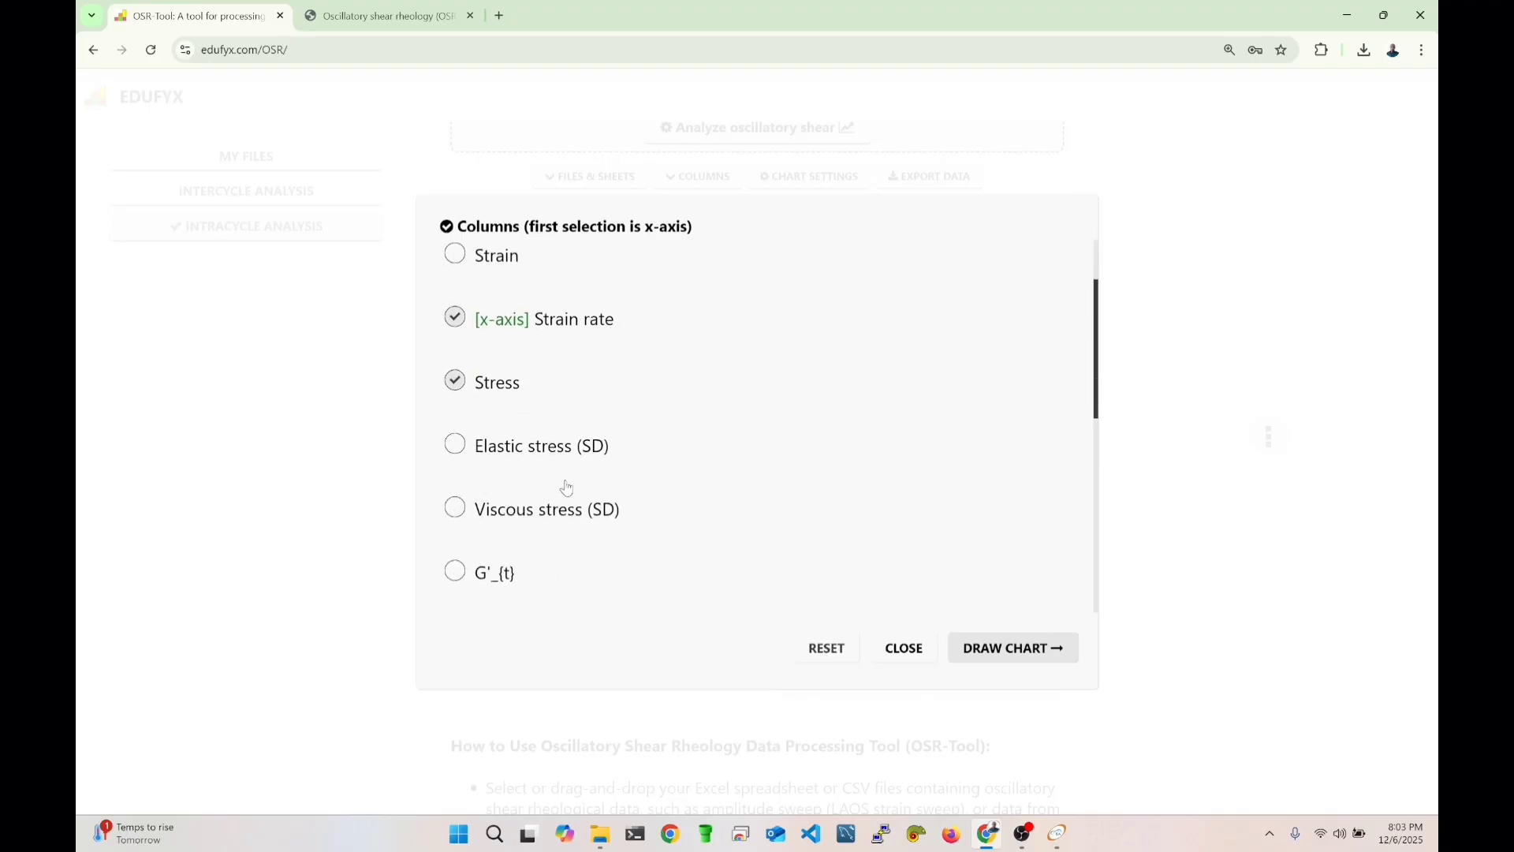
click(524, 461)
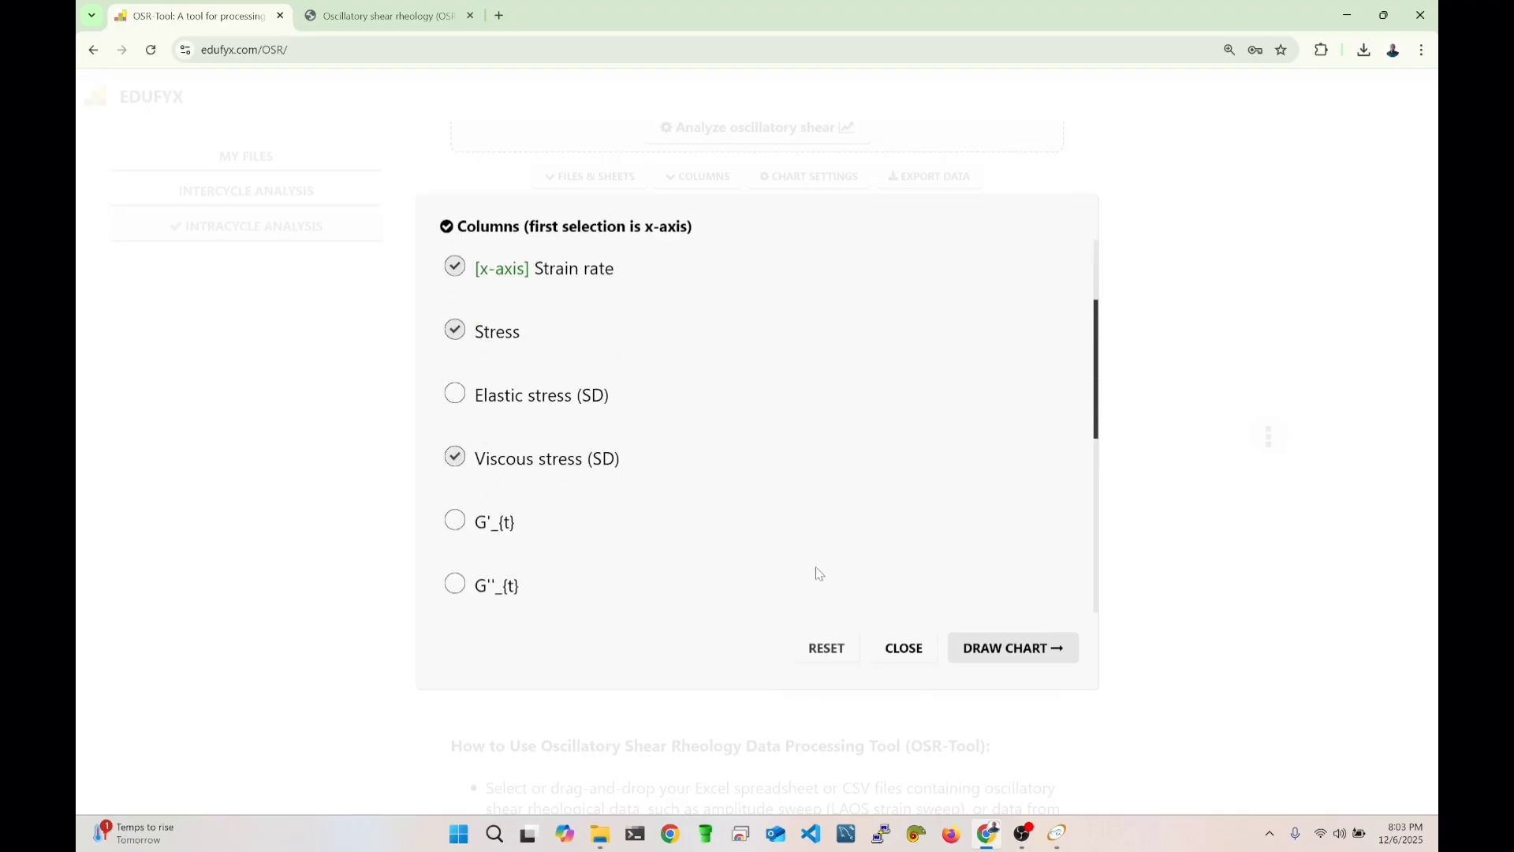
click(1037, 660)
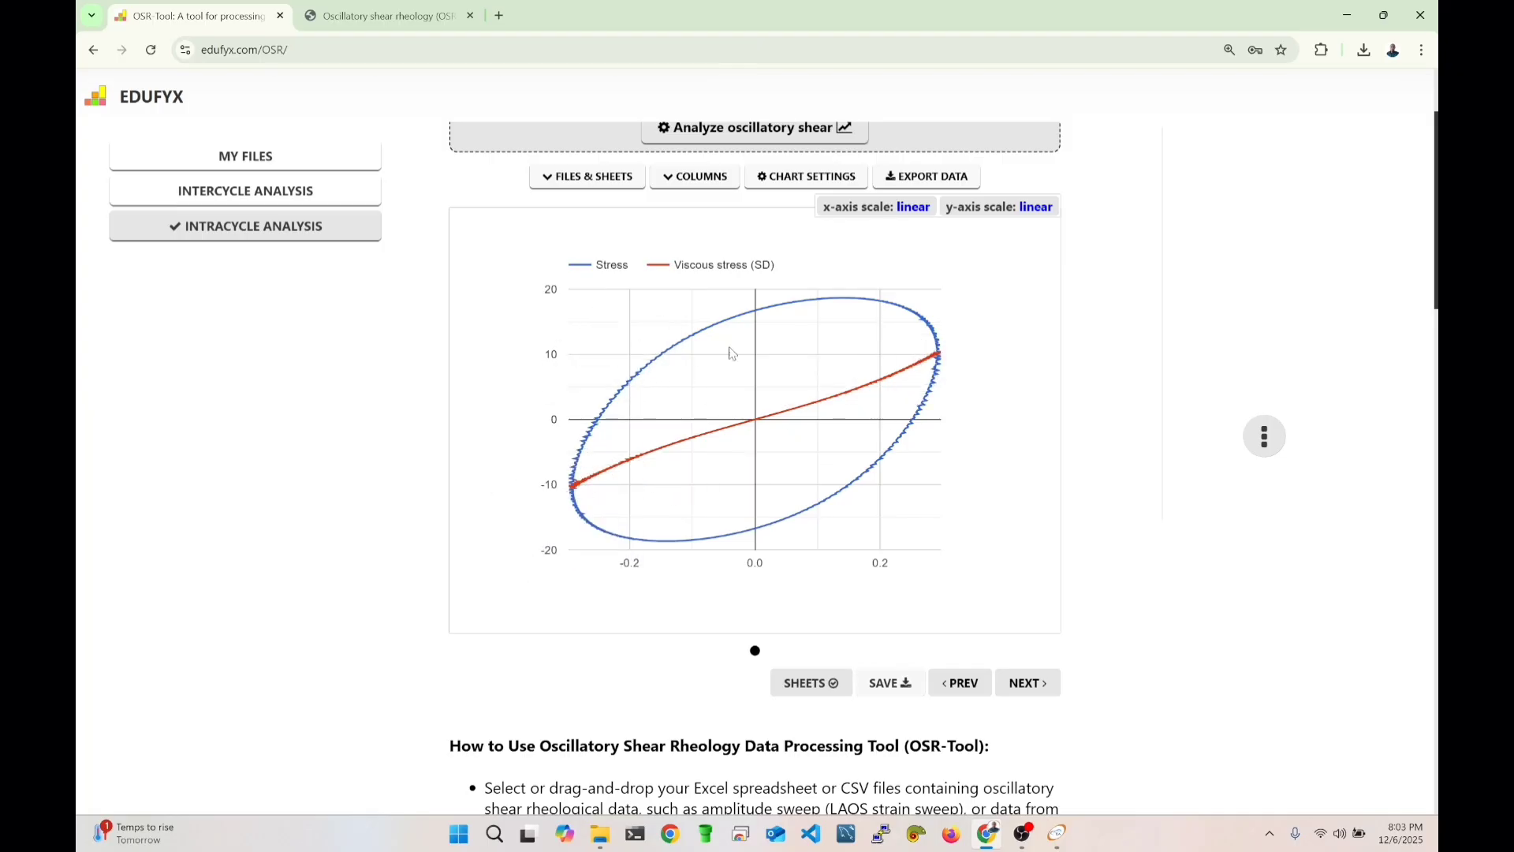
Browse the viscous stress charts forward through the sheets with increasing strain amplitude, past sheet 31: A=1, w=1.
click(1030, 680)
click(1029, 685)
click(1029, 690)
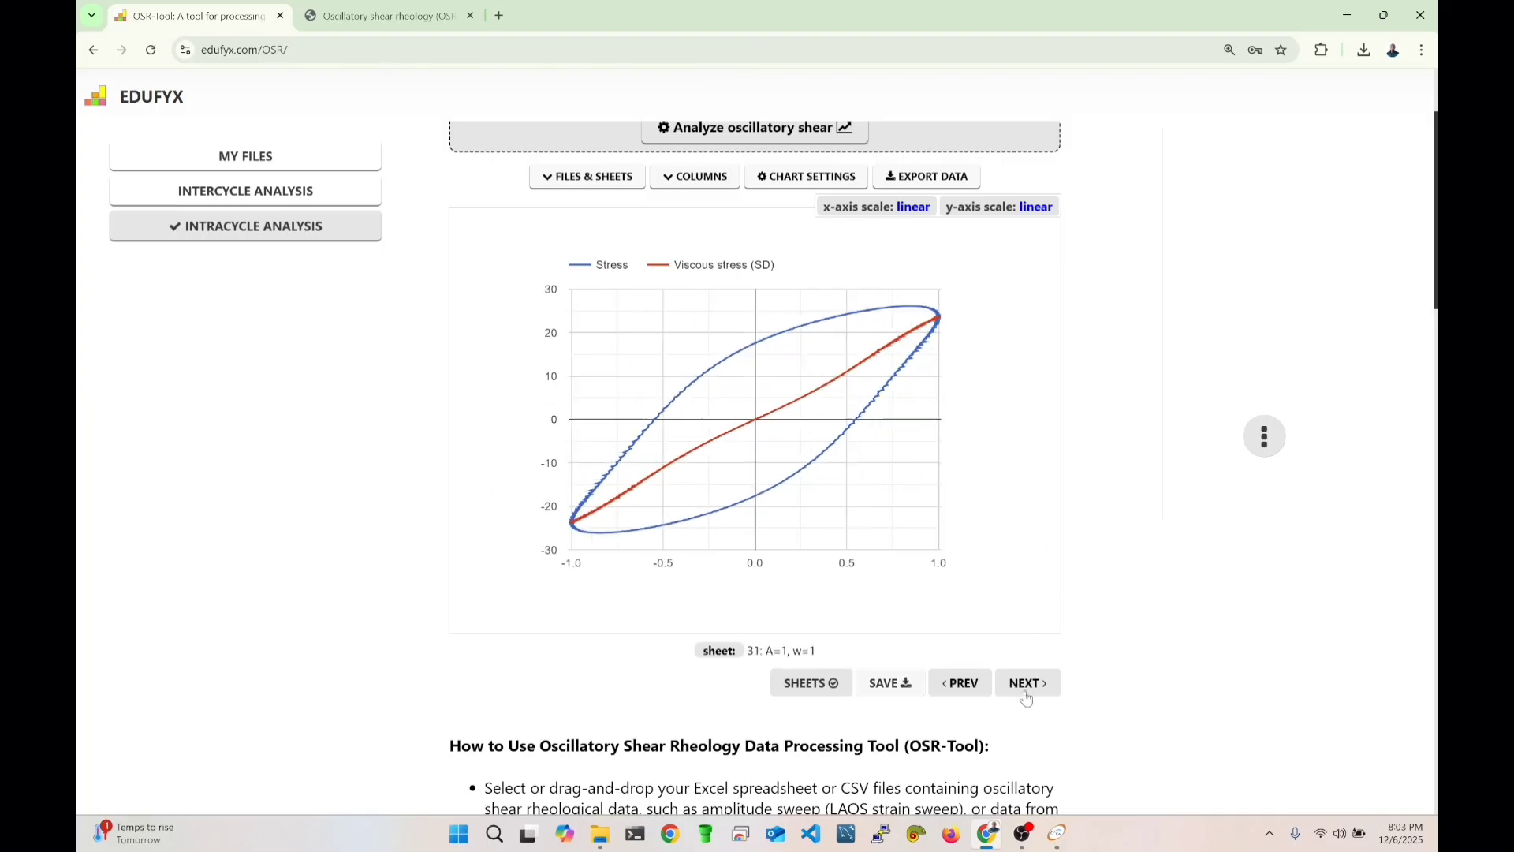
click(1029, 695)
click(1026, 694)
click(1026, 694)
click(1026, 693)
click(1027, 693)
Browse the viscous stress charts backward past sheet 24: A=0.34, w=1 to the sheet before it.
click(964, 689)
click(965, 689)
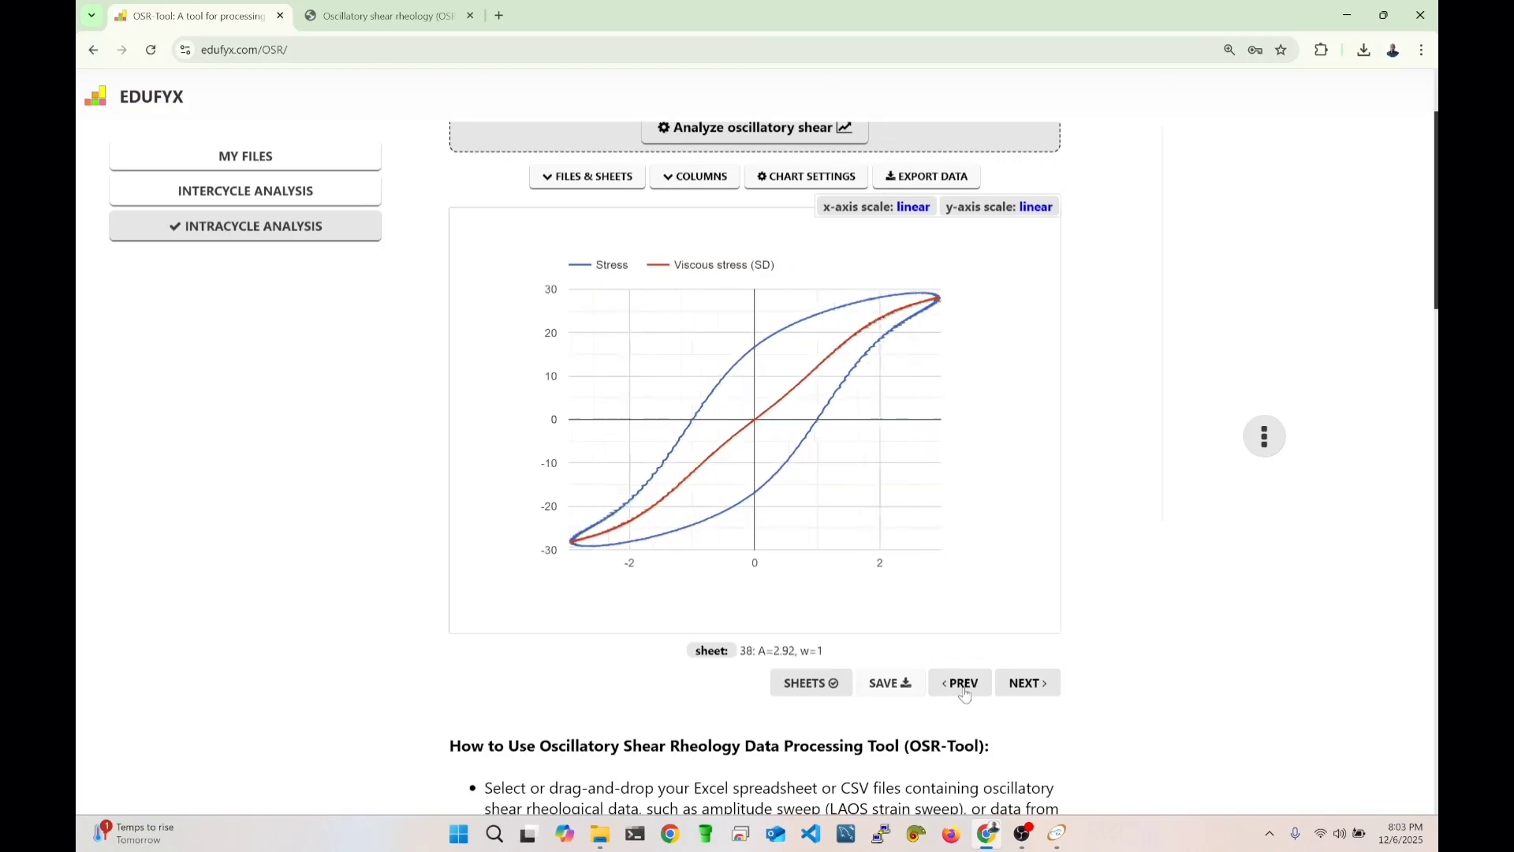
click(964, 689)
click(963, 689)
click(963, 689)
click(964, 689)
click(964, 689)
click(964, 689)
click(963, 689)
click(964, 689)
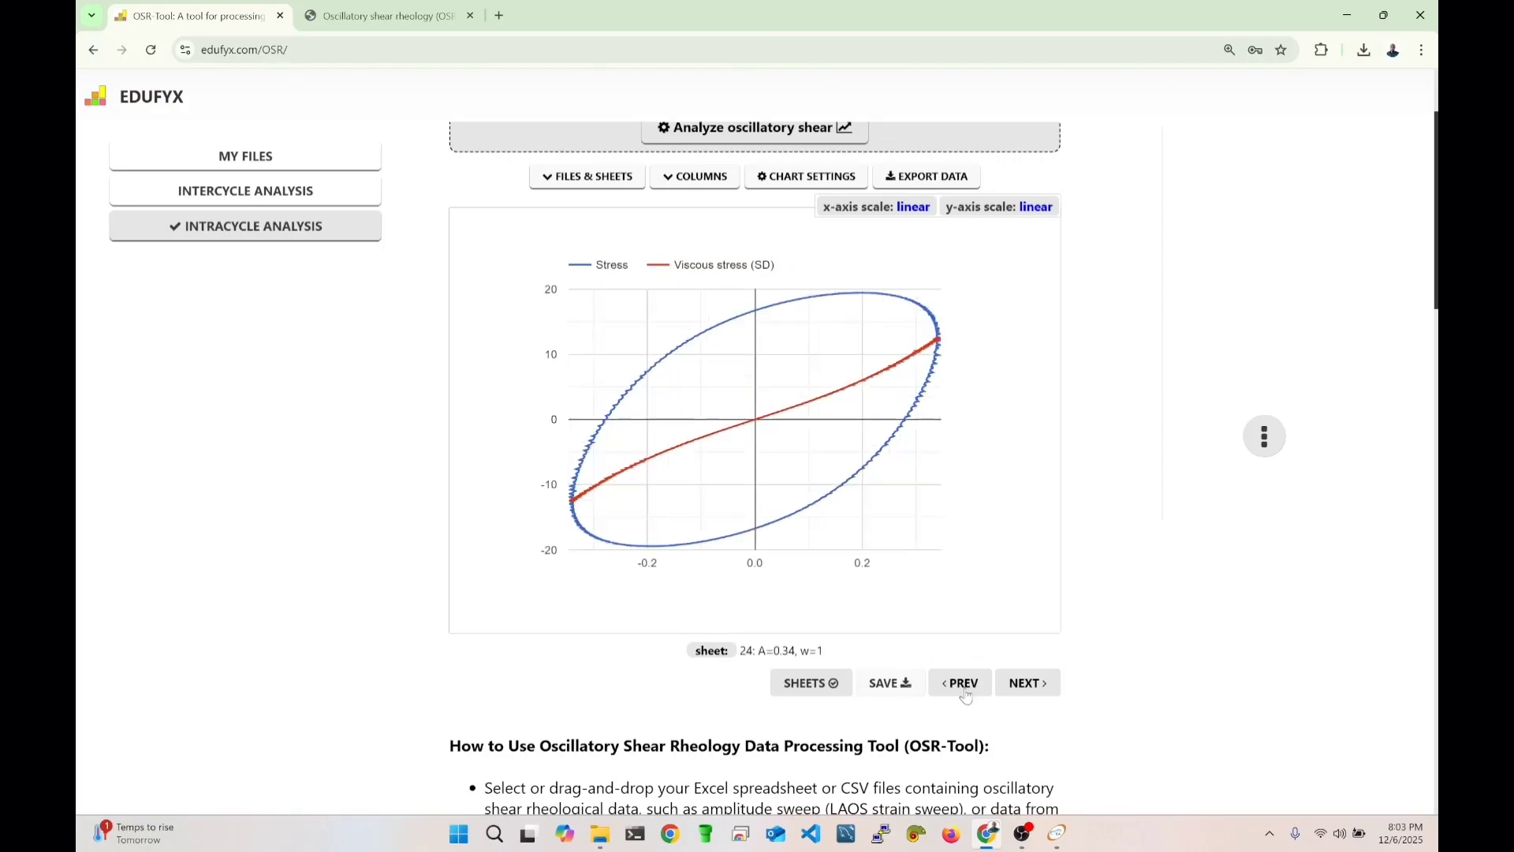
click(963, 689)
Export the Strain rate, Stress and Viscous stress (SD) columns of the current sheet and download the file without a custom filename.
mouse_move(933, 325)
click(954, 178)
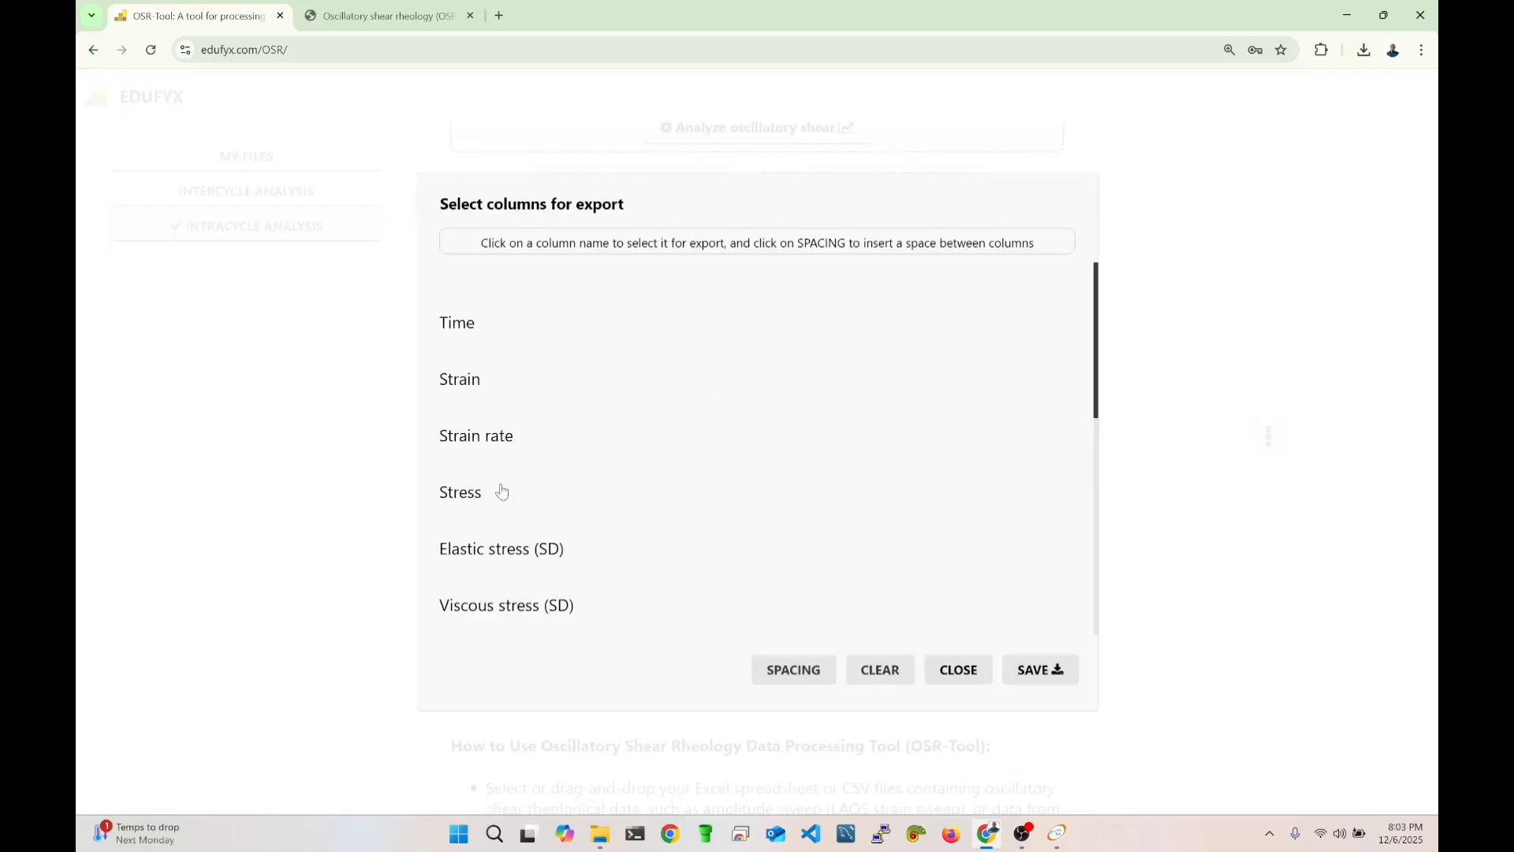
scroll(635, 413, down, 1)
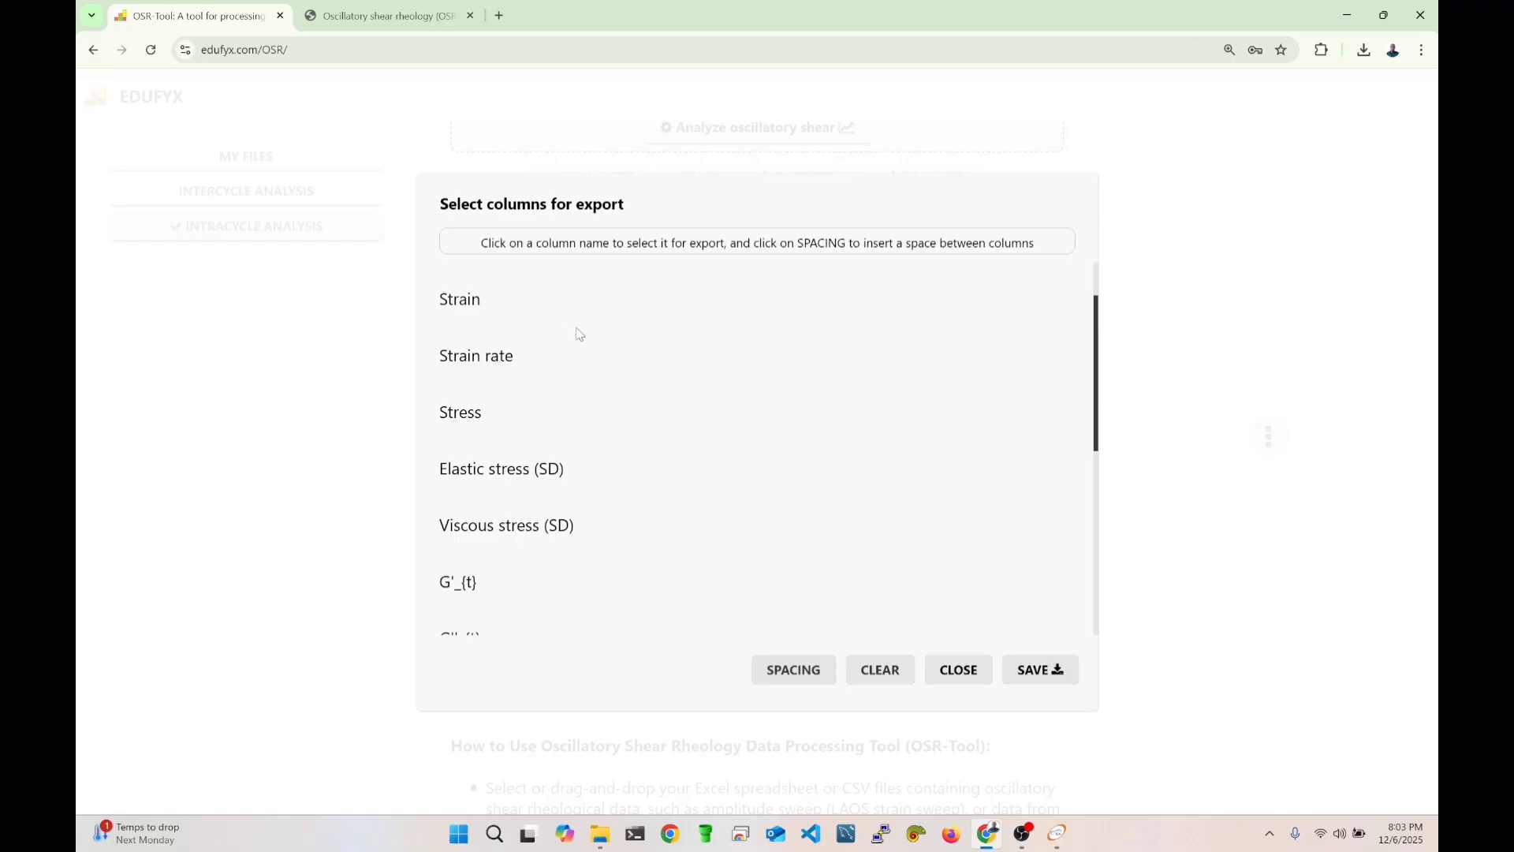
click(490, 361)
click(470, 434)
scroll(521, 438, down, 1)
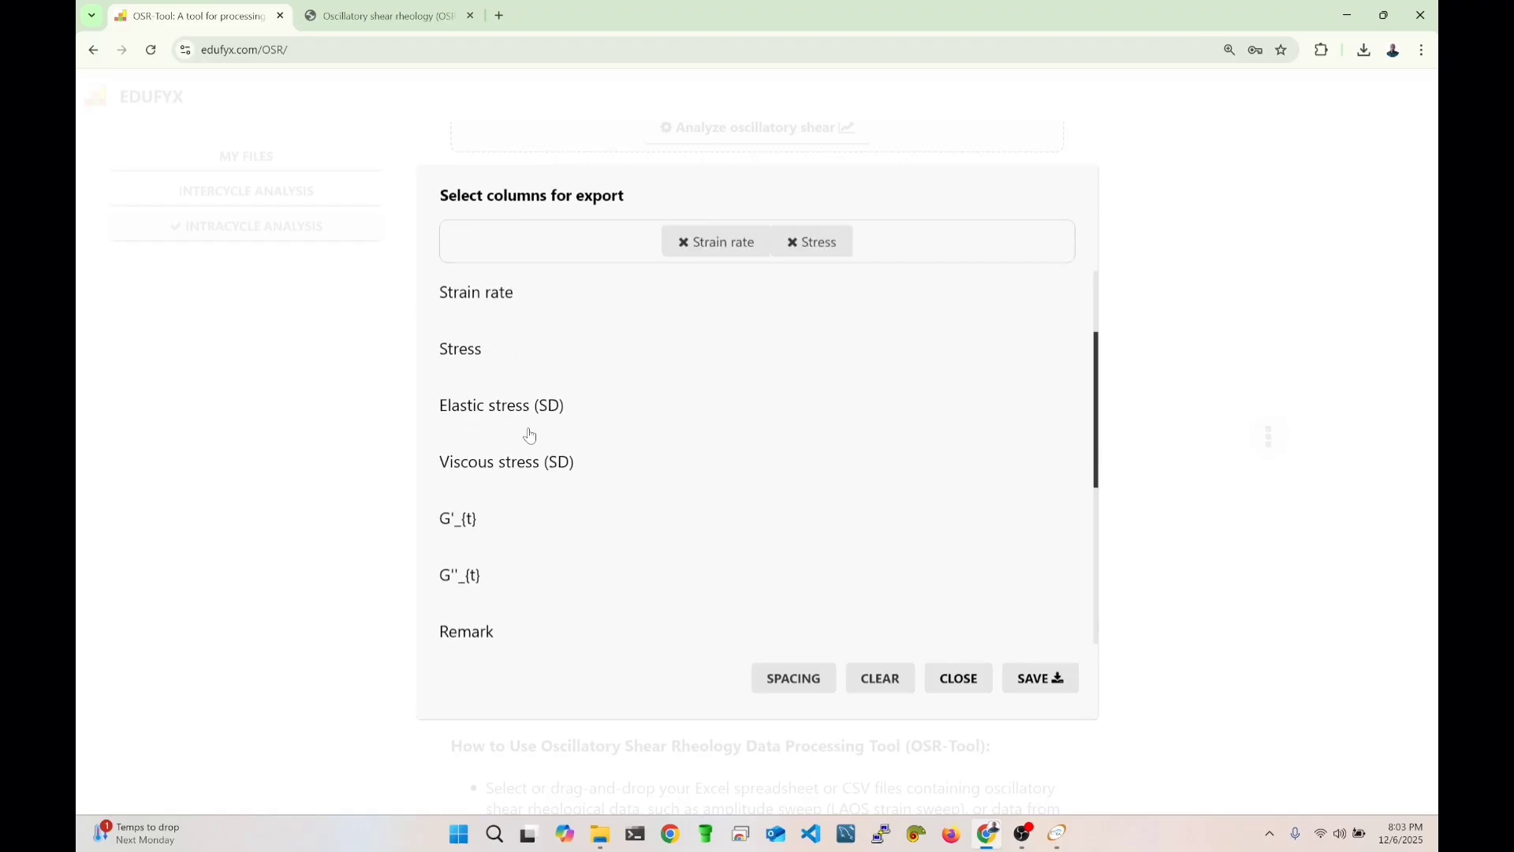
click(505, 459)
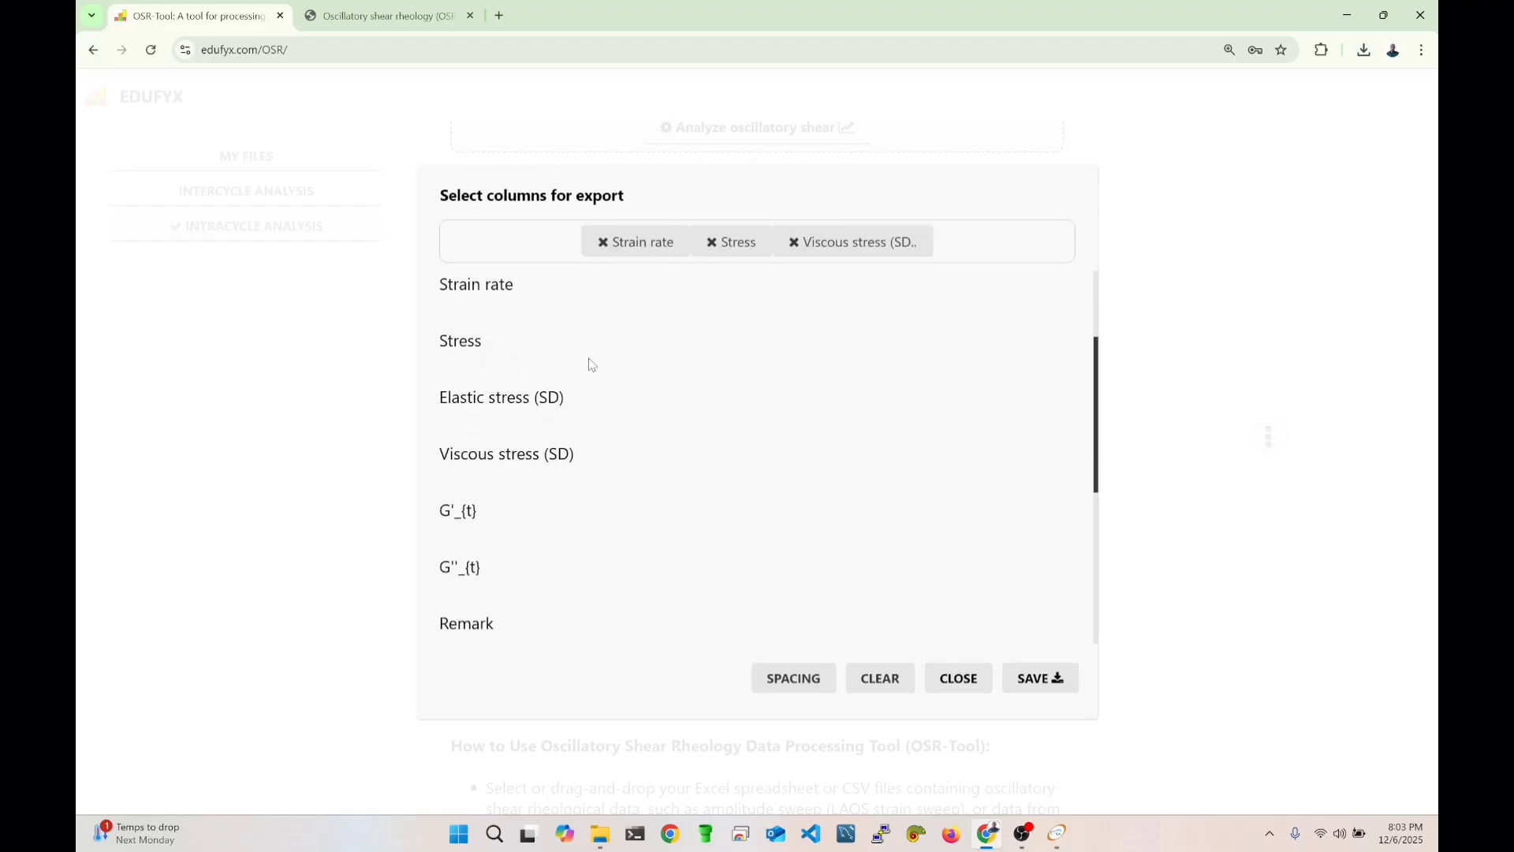
click(1041, 683)
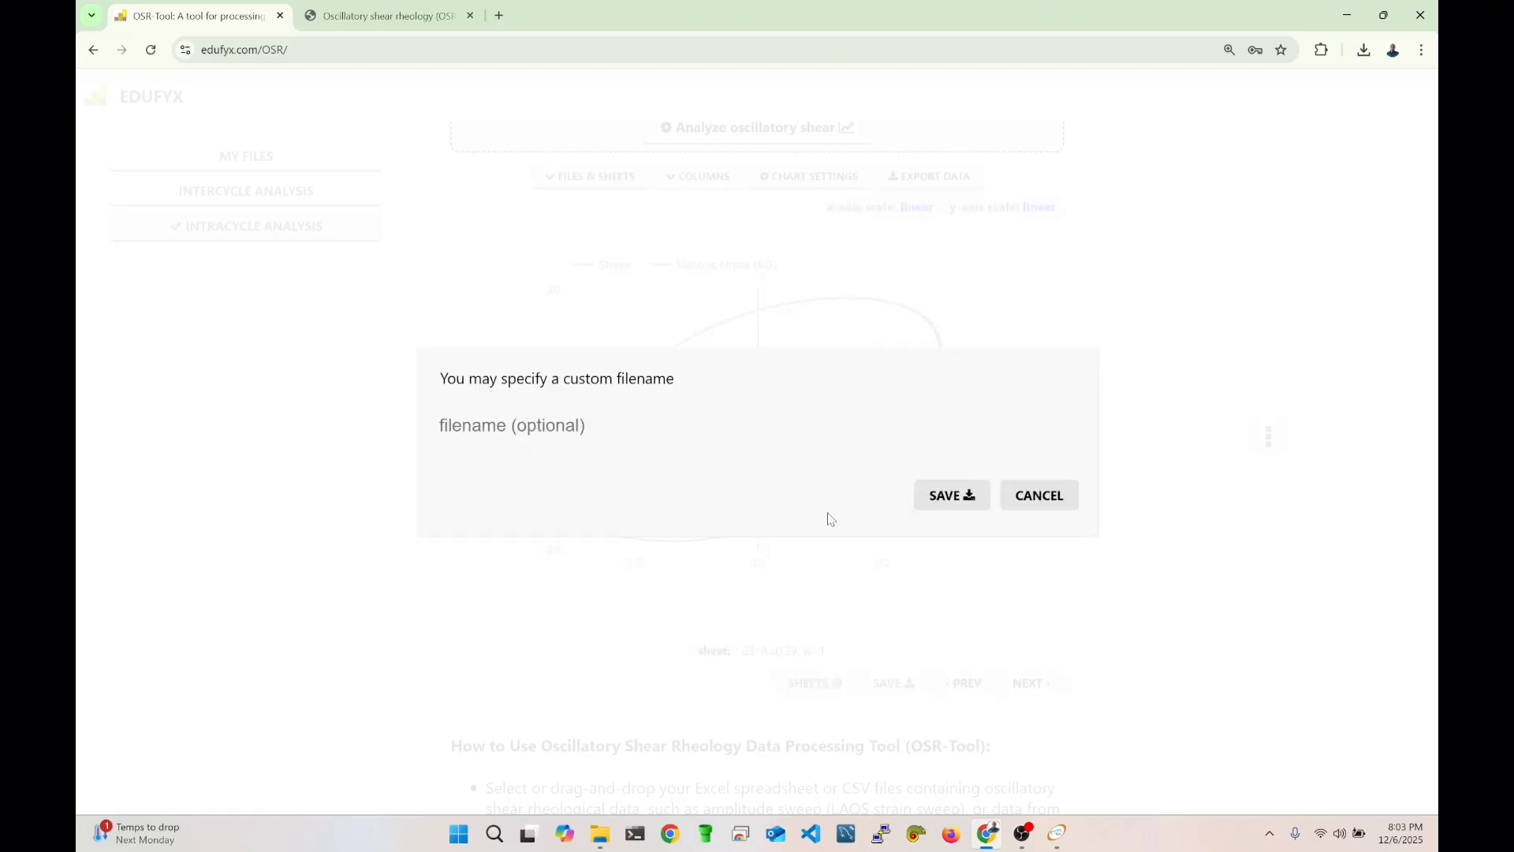
click(950, 512)
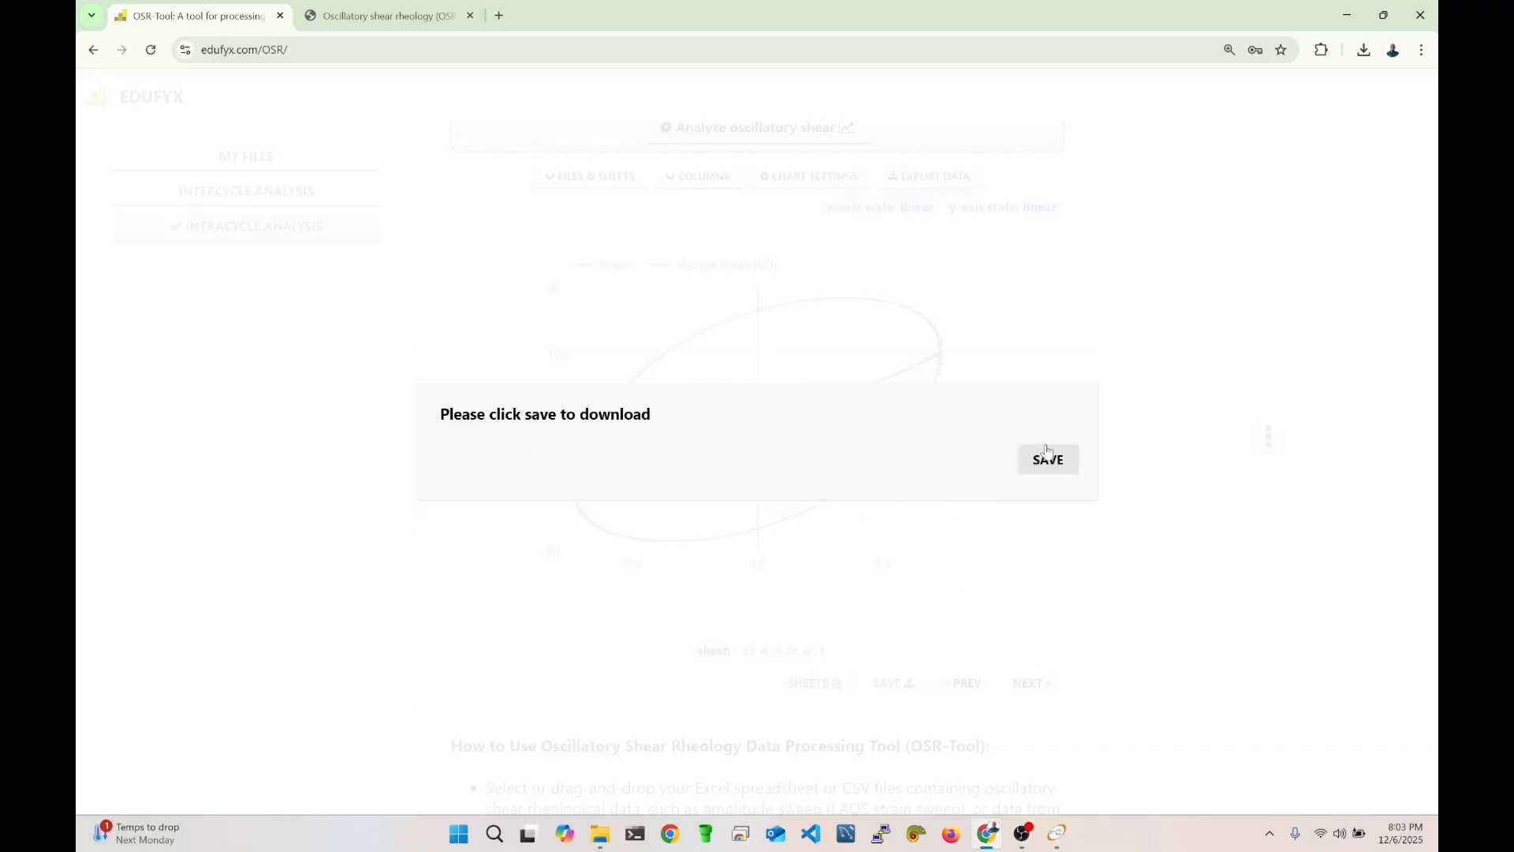
click(1052, 468)
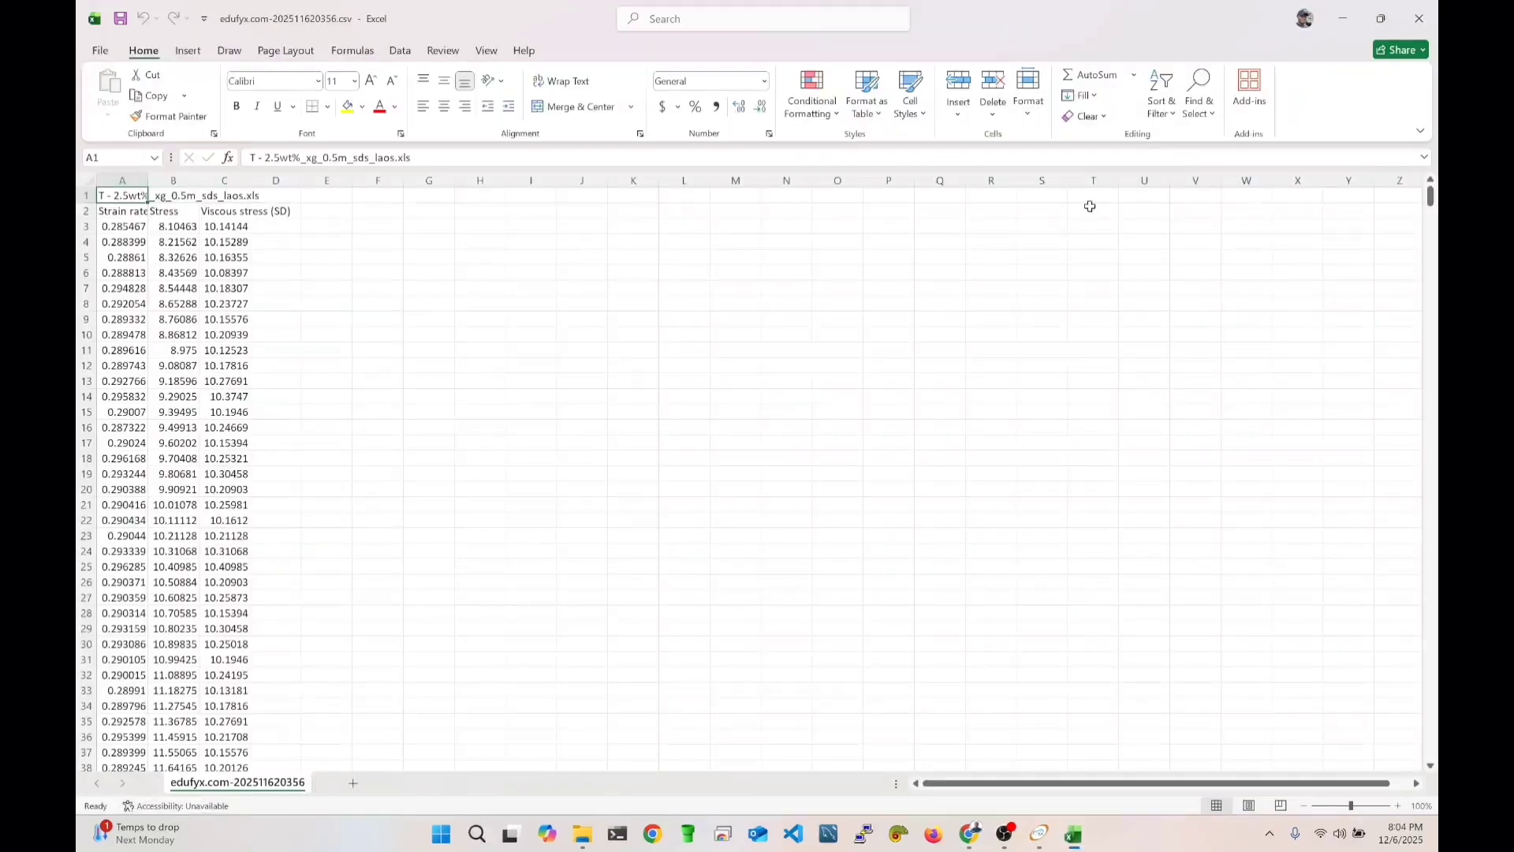
In Excel, highlight columns A to C of the downloaded CSV file to examine the exported data.
click(135, 176)
drag(135, 175, 237, 180)
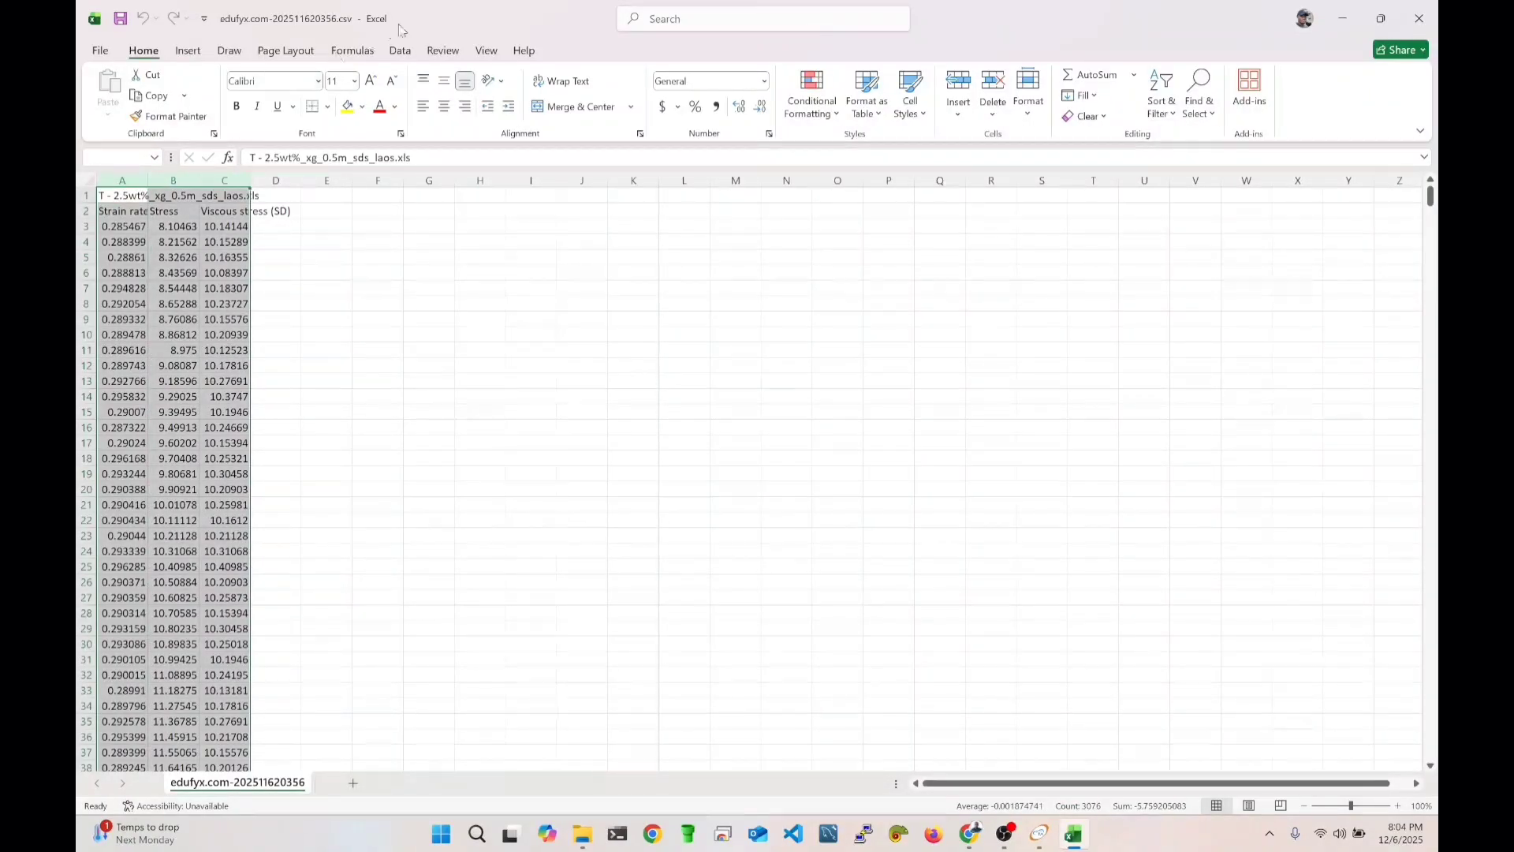
click(964, 117)
click(1010, 28)
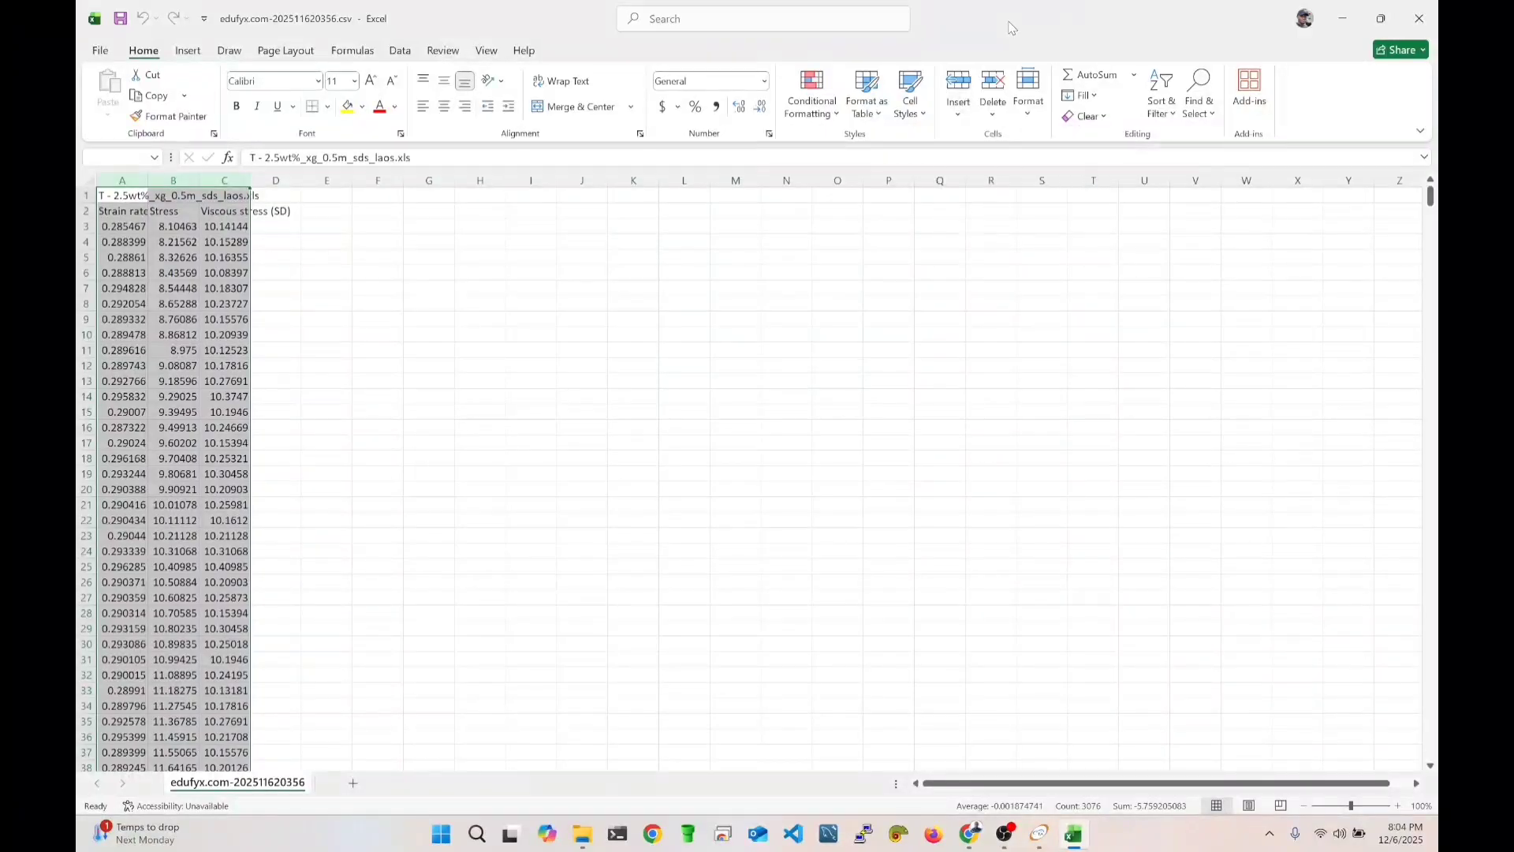
Plot the selected columns A to C as an enlarged scatter chart with smooth lines and close the workbook without saving.
click(188, 50)
click(625, 116)
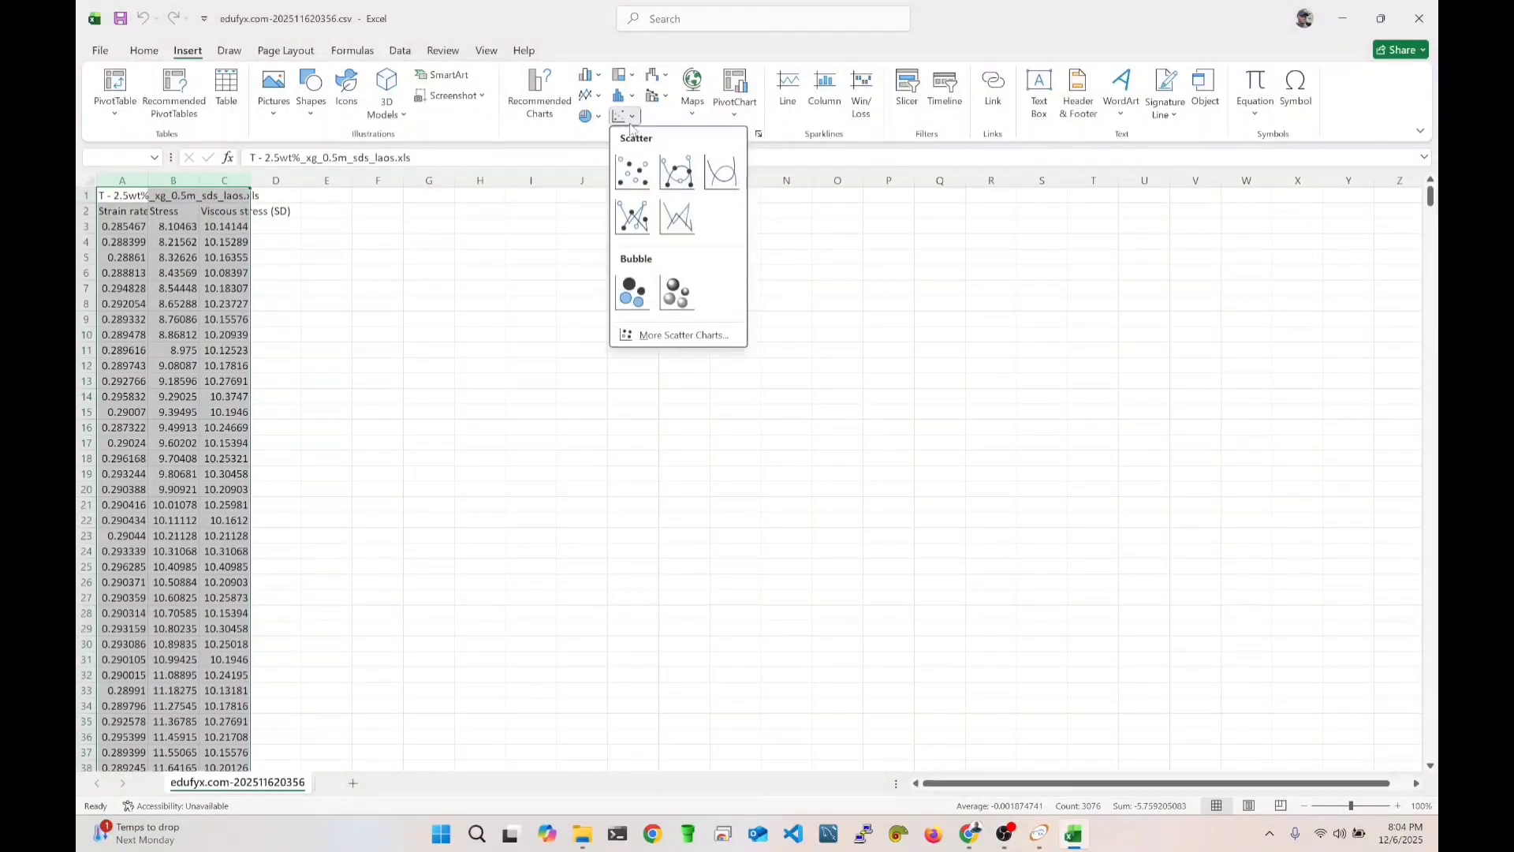
click(721, 185)
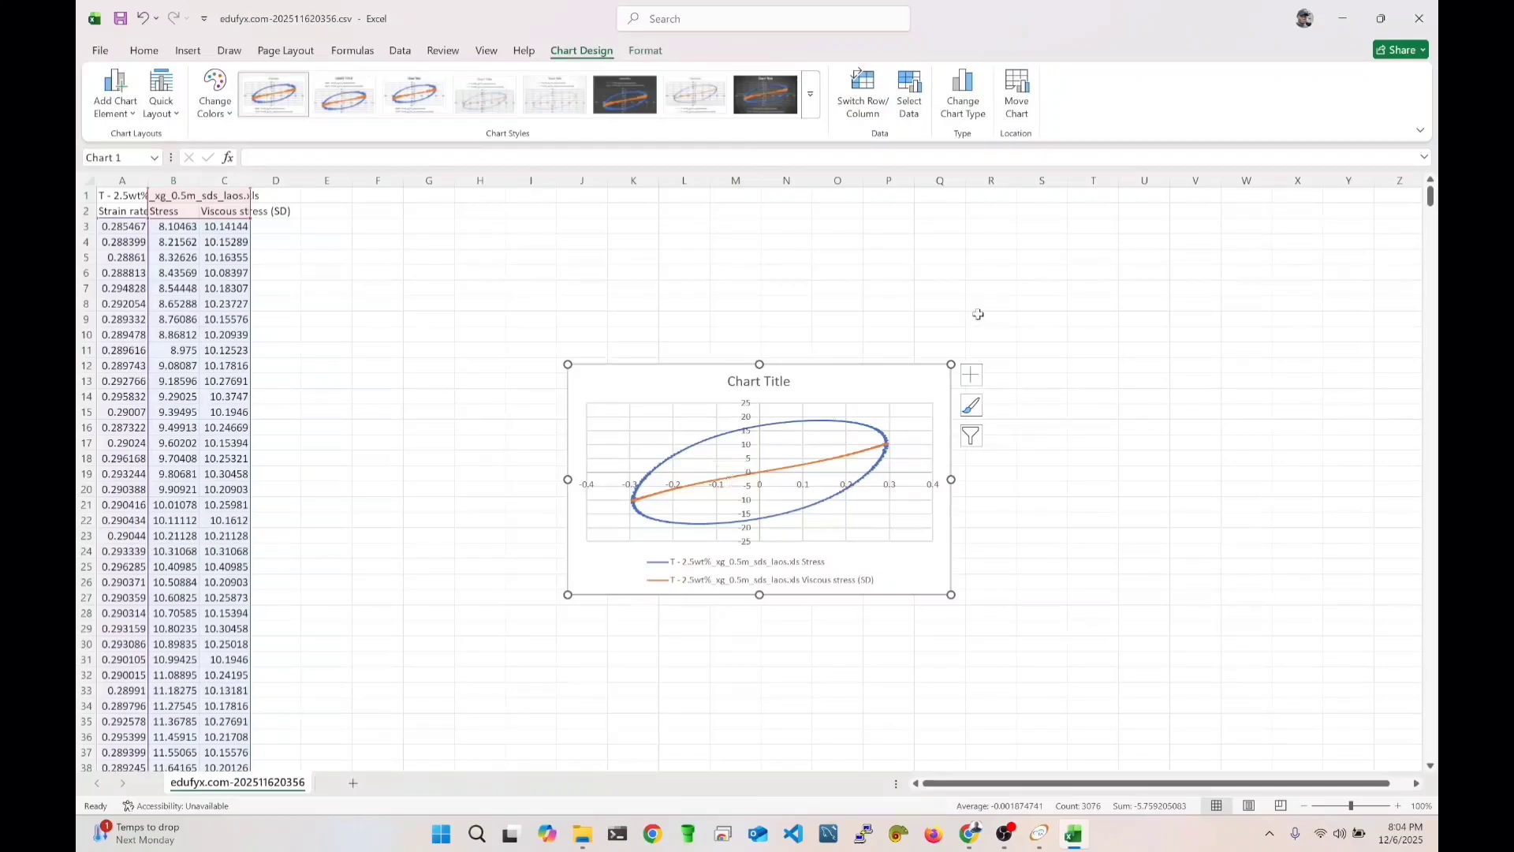
drag(567, 596, 410, 695)
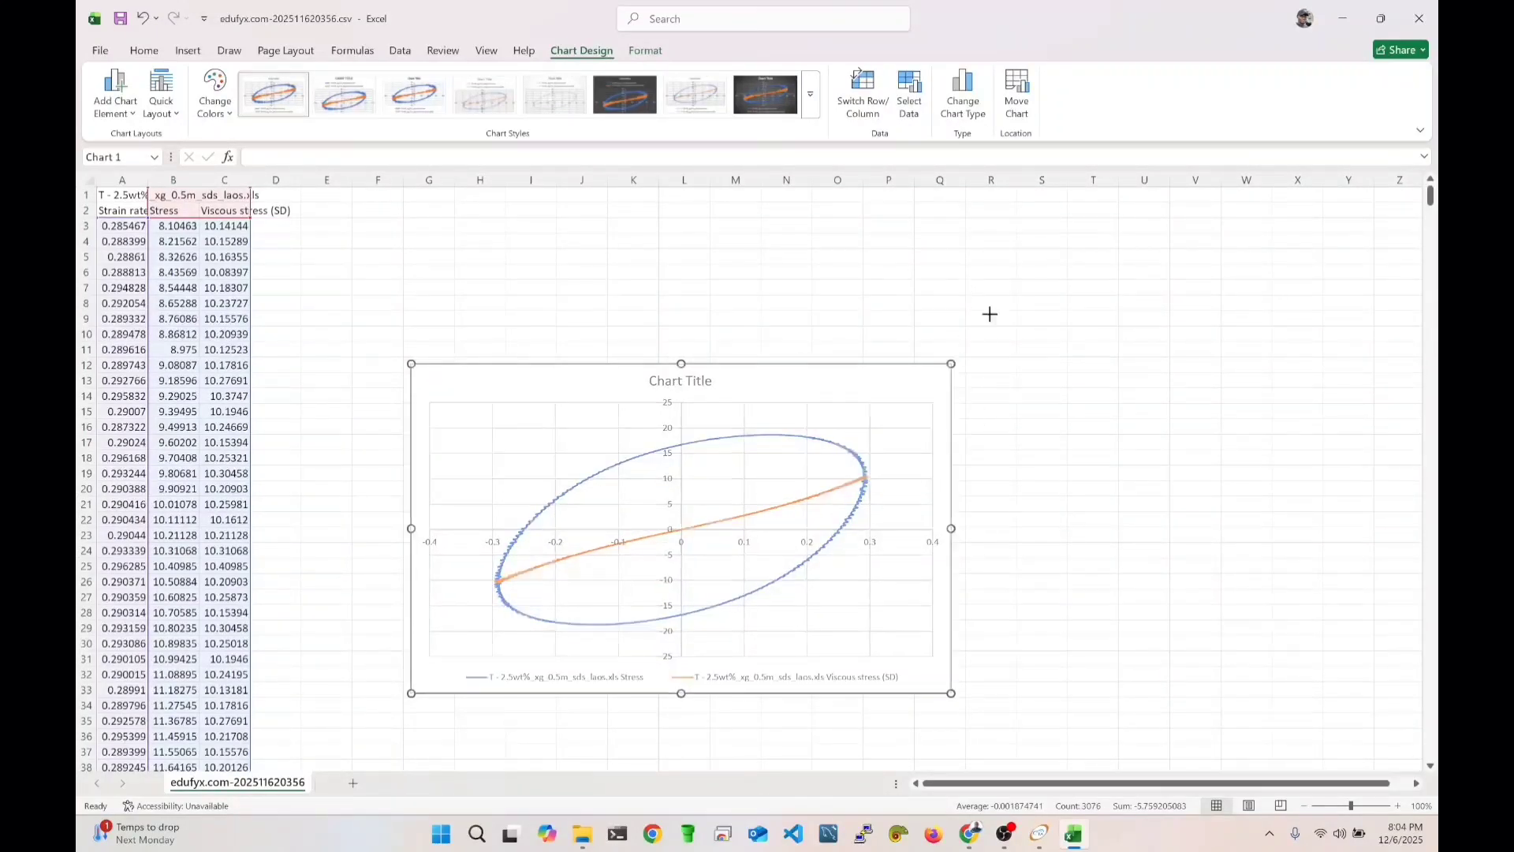
drag(951, 365, 1136, 228)
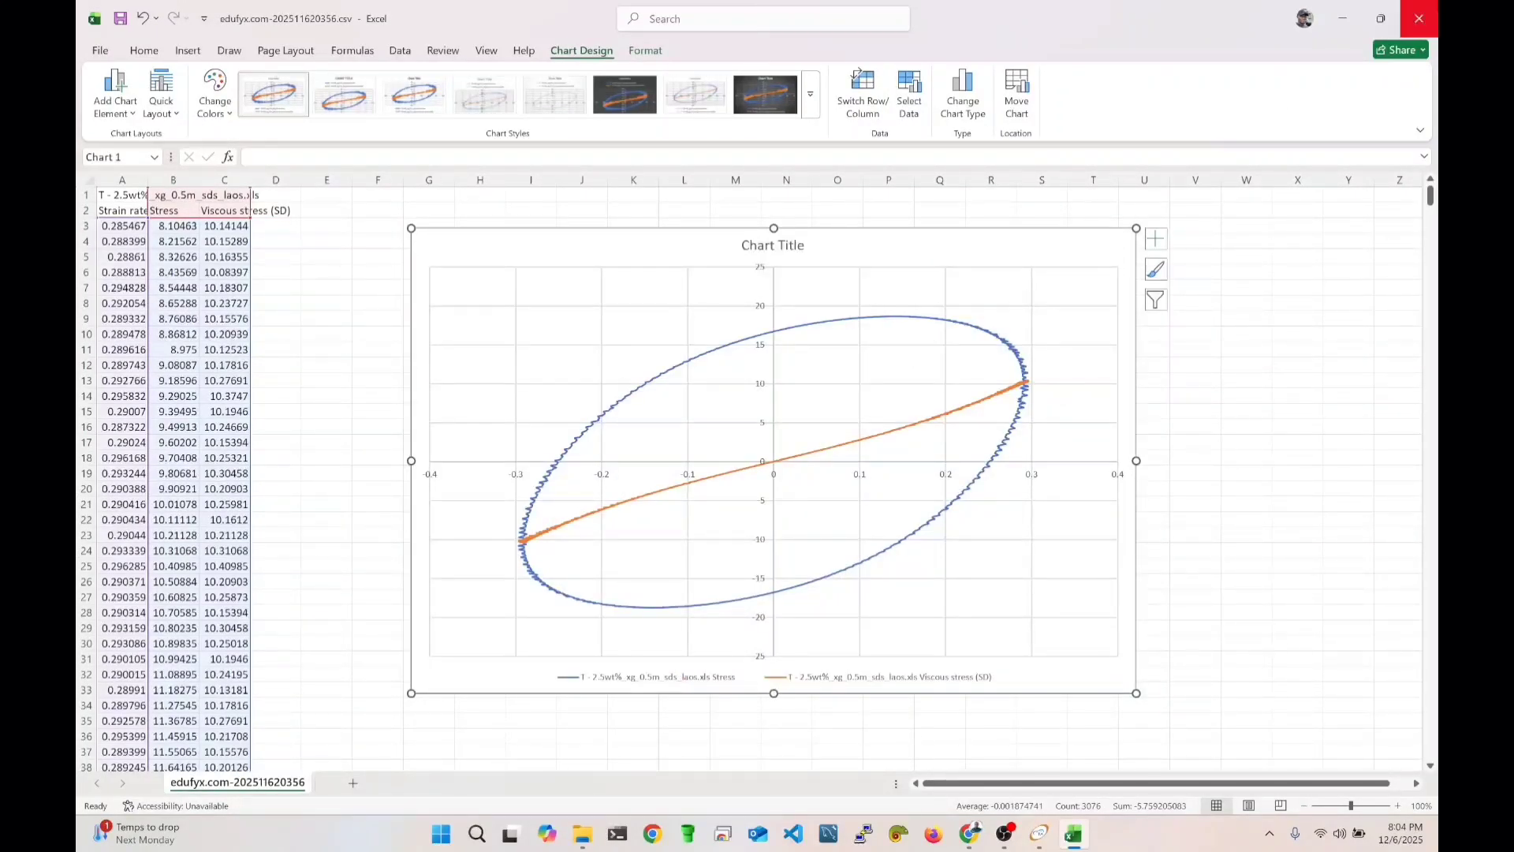
click(1420, 18)
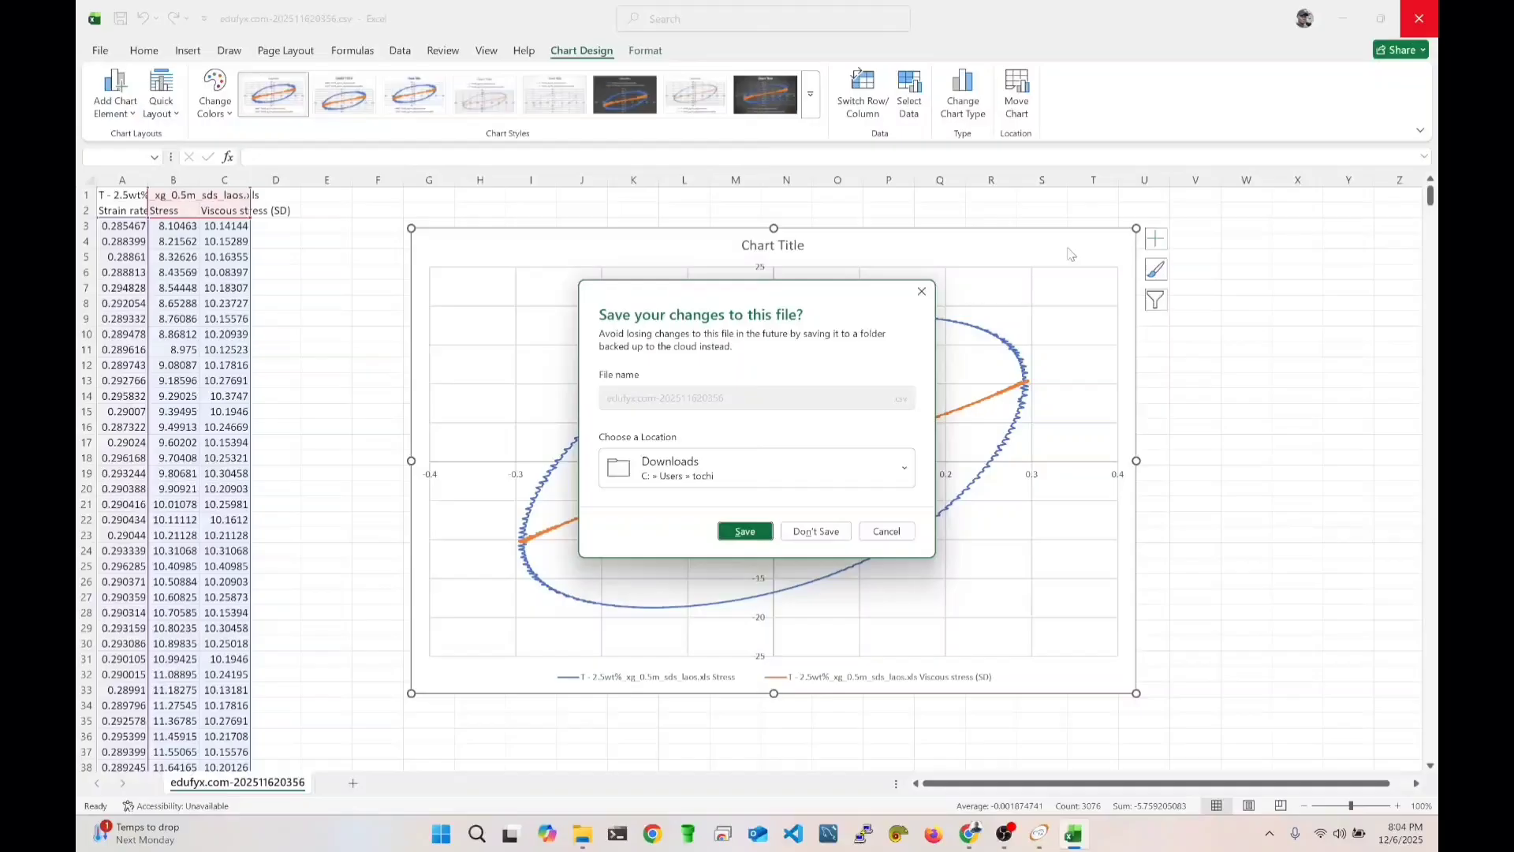
click(815, 530)
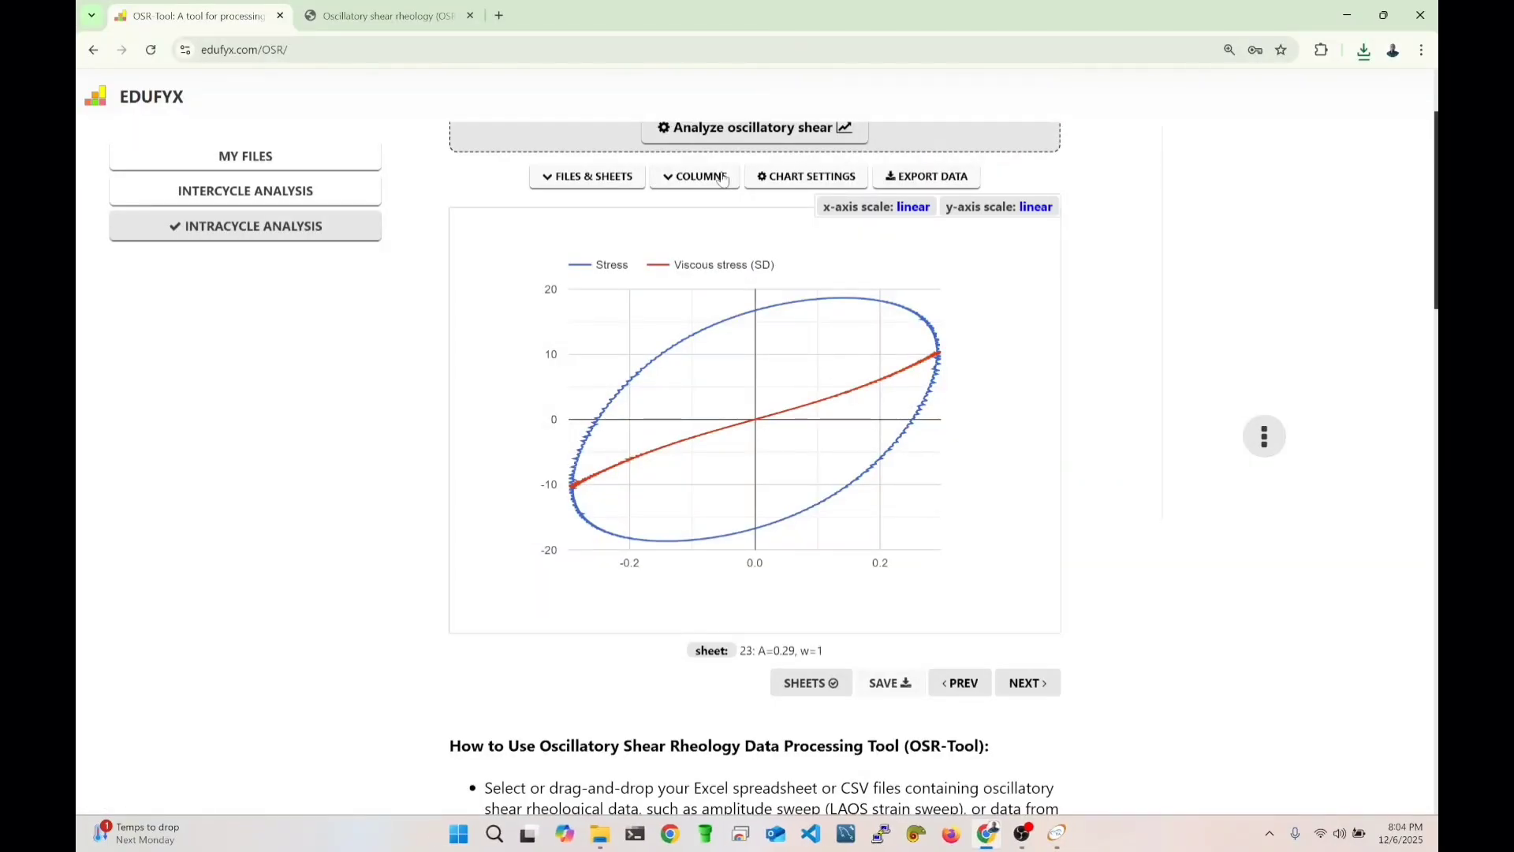
Reset the column selection in OSR-Tool and draw a chart of G''_{t} against G'_{t} as the x-axis.
click(708, 193)
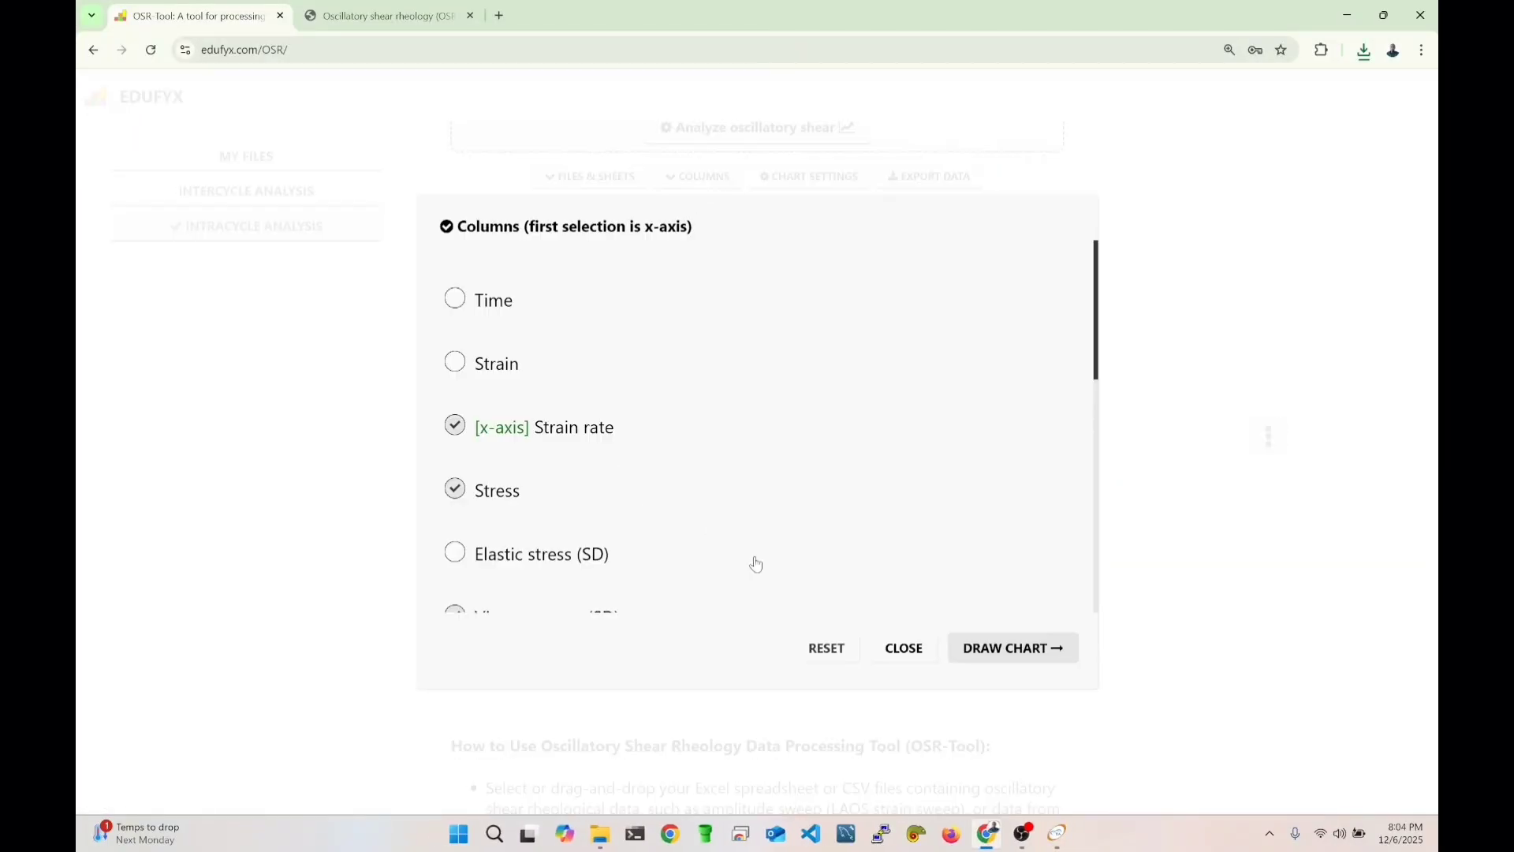
click(827, 649)
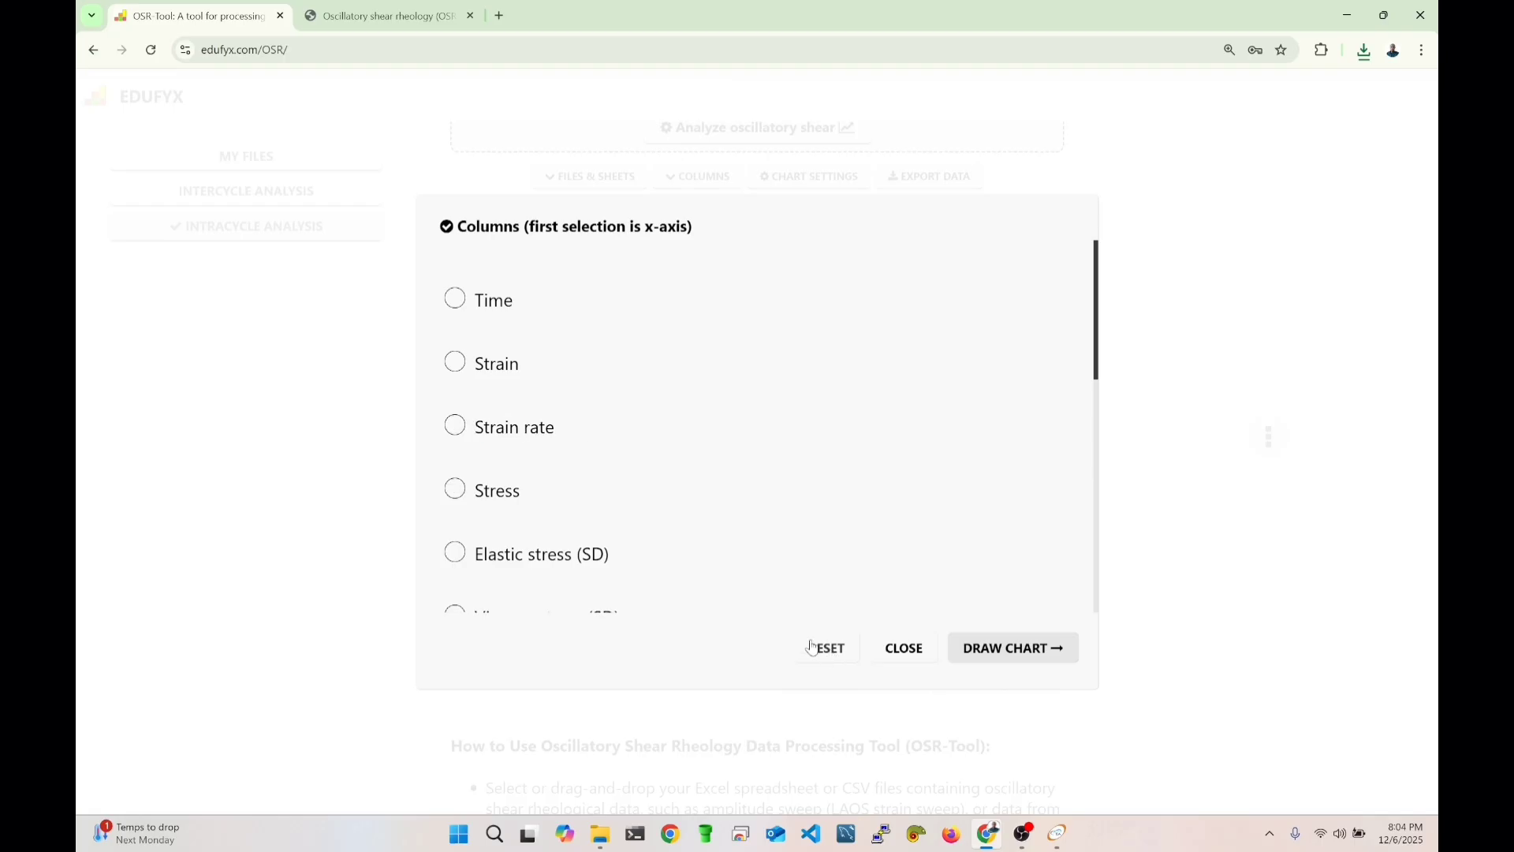
scroll(571, 453, down, 3)
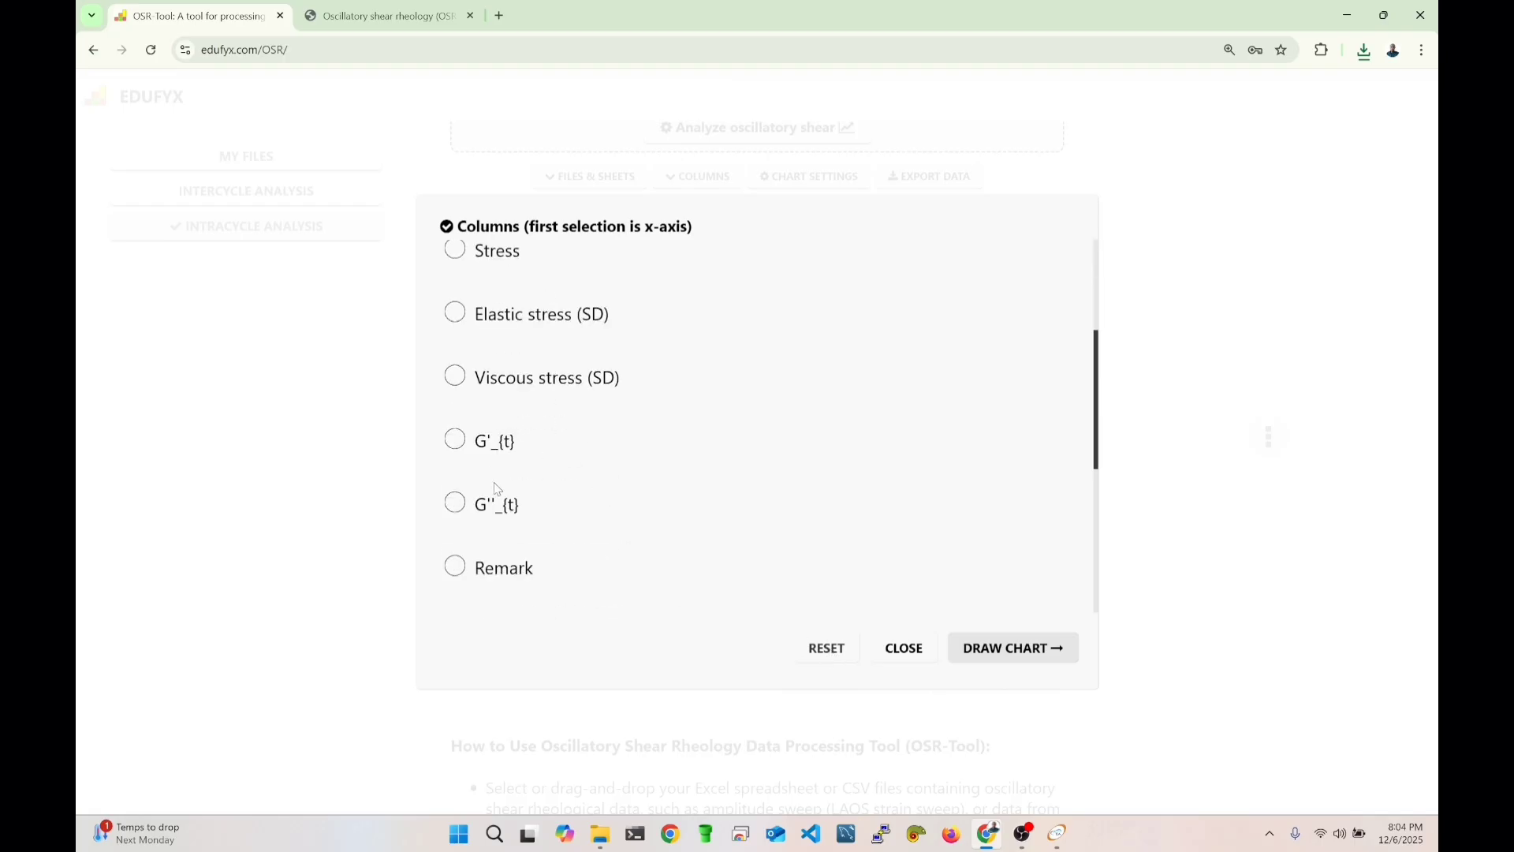
click(496, 456)
click(501, 506)
click(1019, 662)
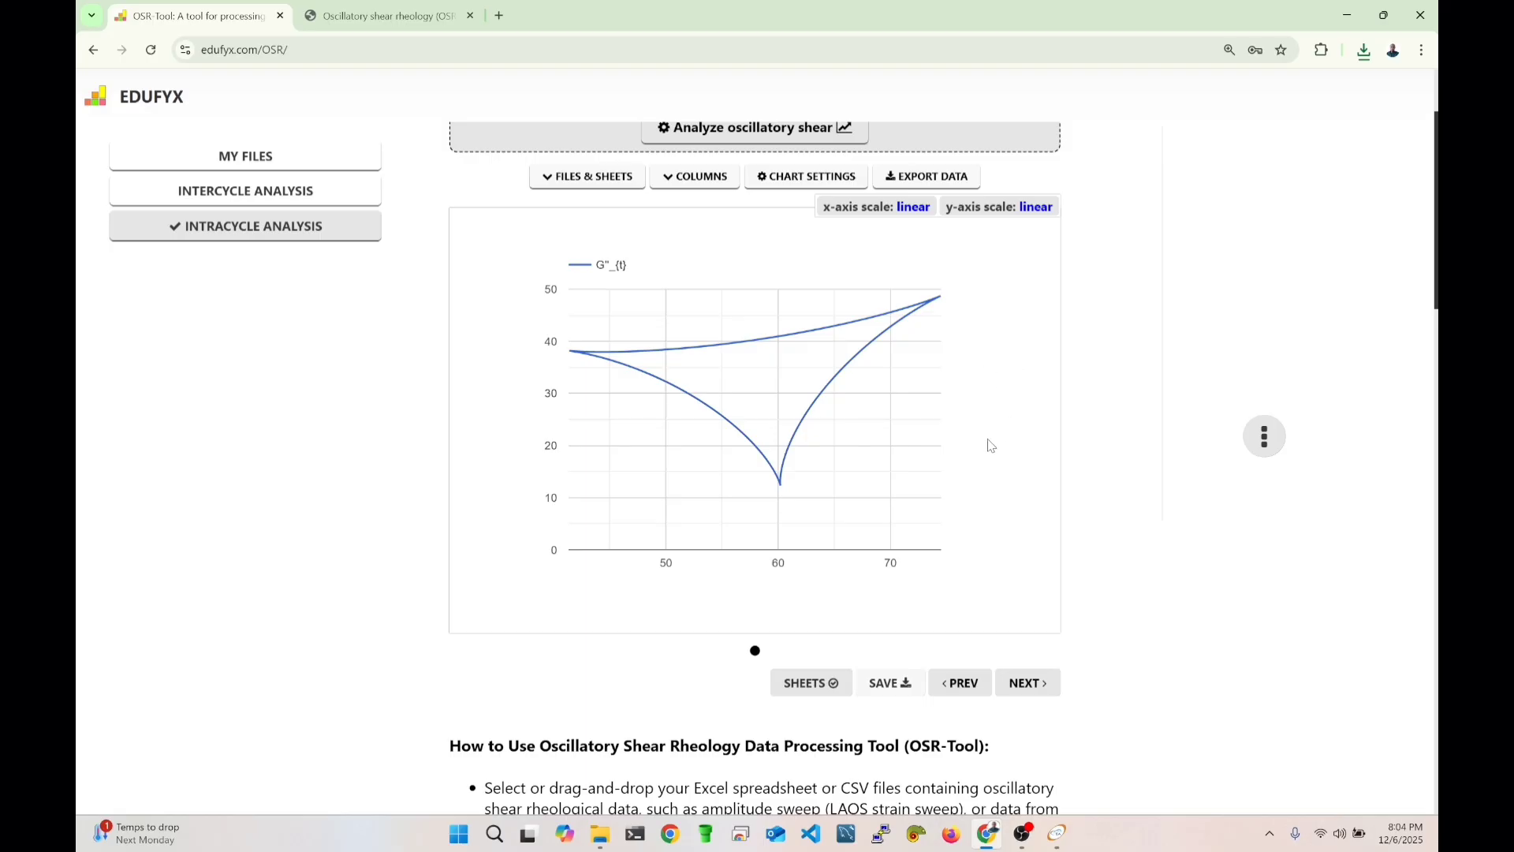
Browse the G''_{t} versus G'_{t} charts forward through the higher strain amplitude sheets, past sheet 38: A=2.92, w=1.
click(1025, 685)
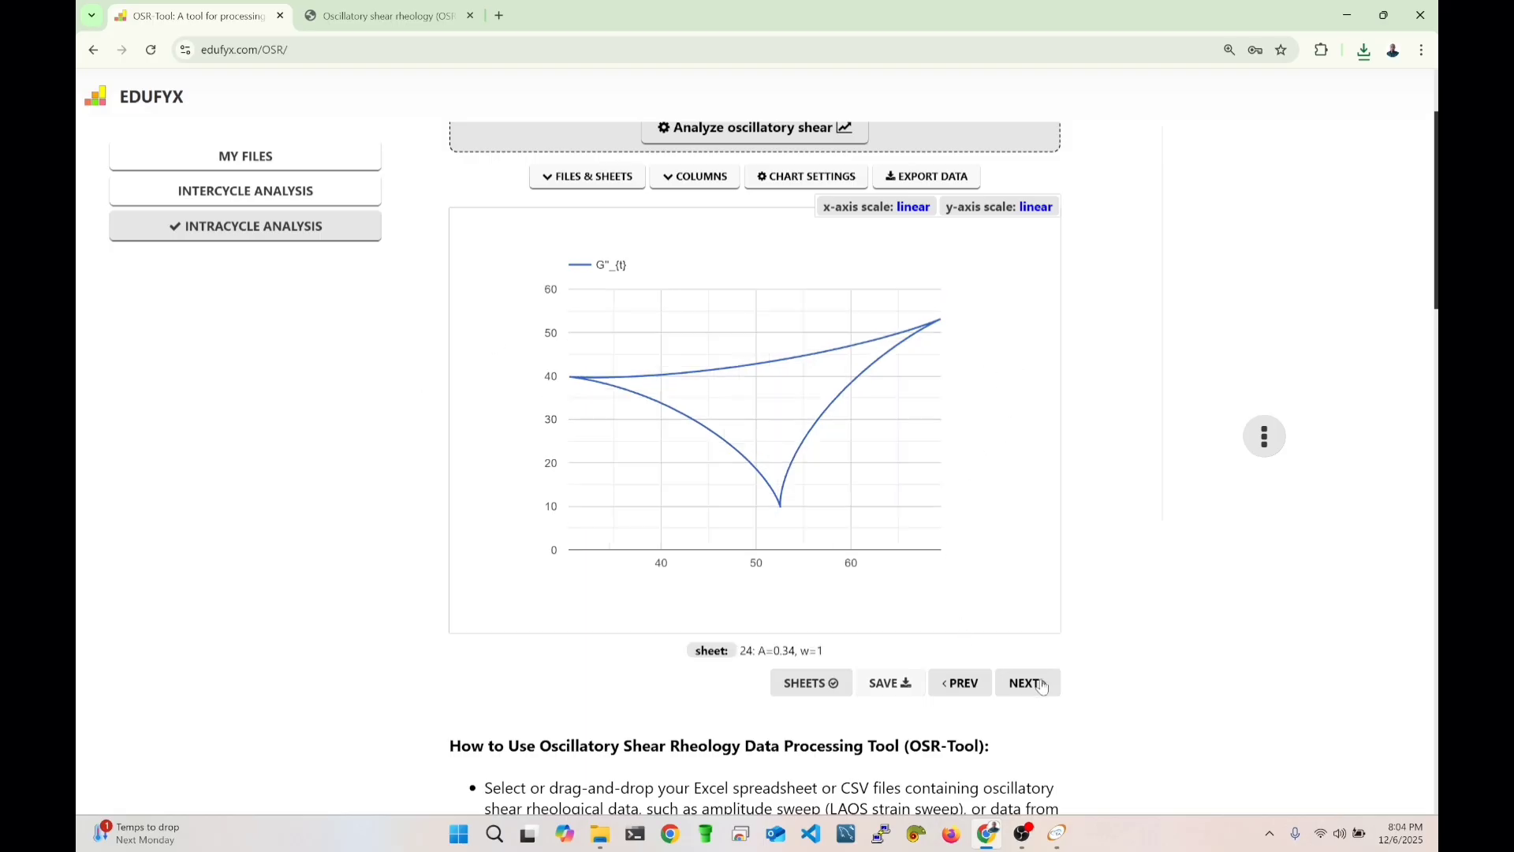
click(1024, 686)
click(1024, 685)
click(1024, 686)
click(1024, 686)
click(1024, 685)
click(1026, 686)
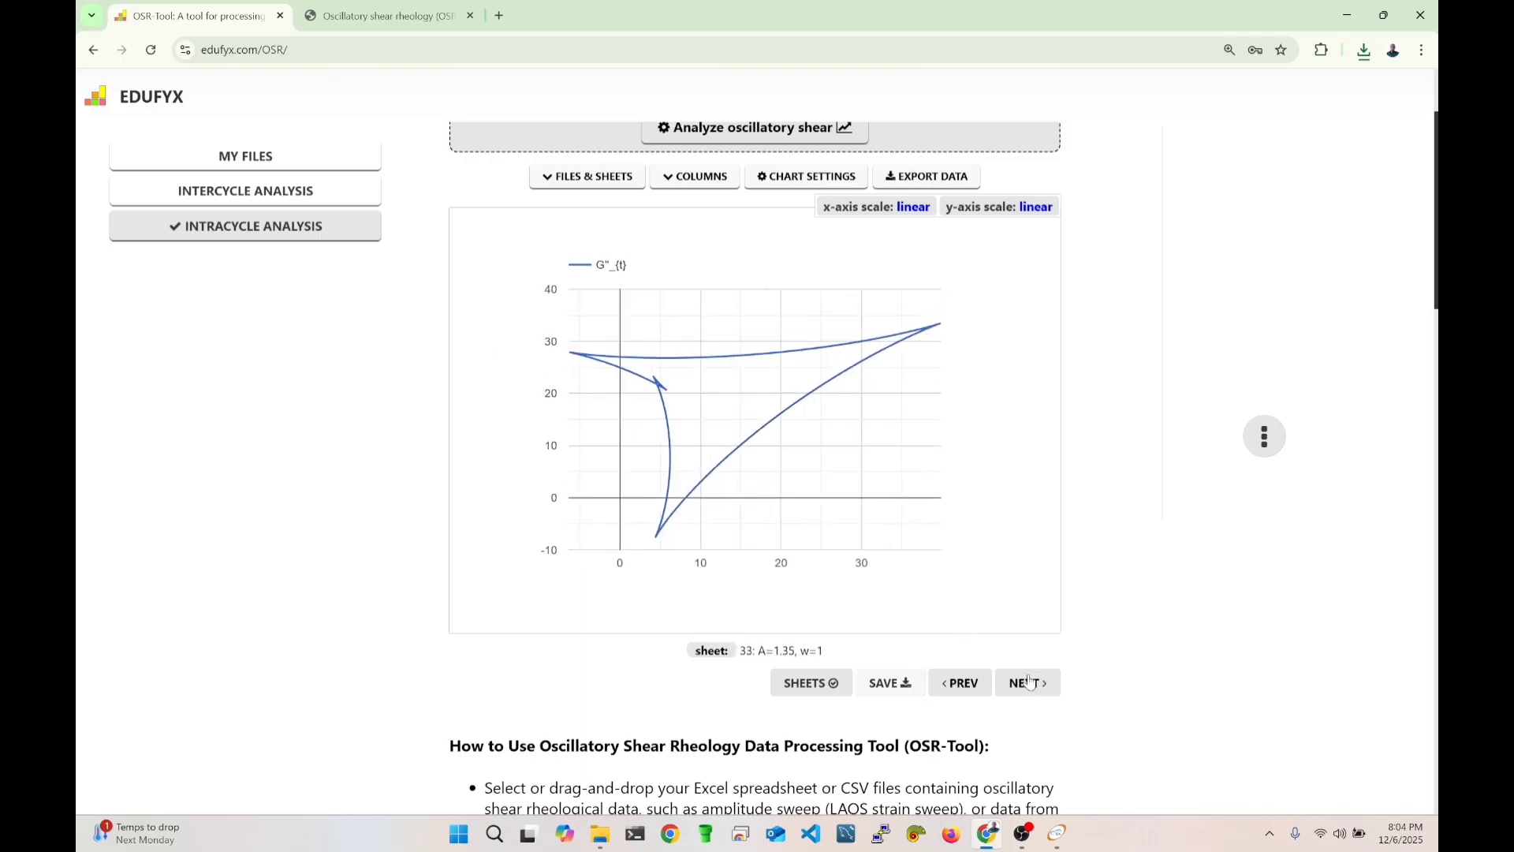
click(1026, 686)
click(1026, 686)
click(1027, 686)
Browse the G''_{t} versus G'_{t} charts backward to sheet 30: A=0.85, w=1.
click(964, 684)
click(964, 685)
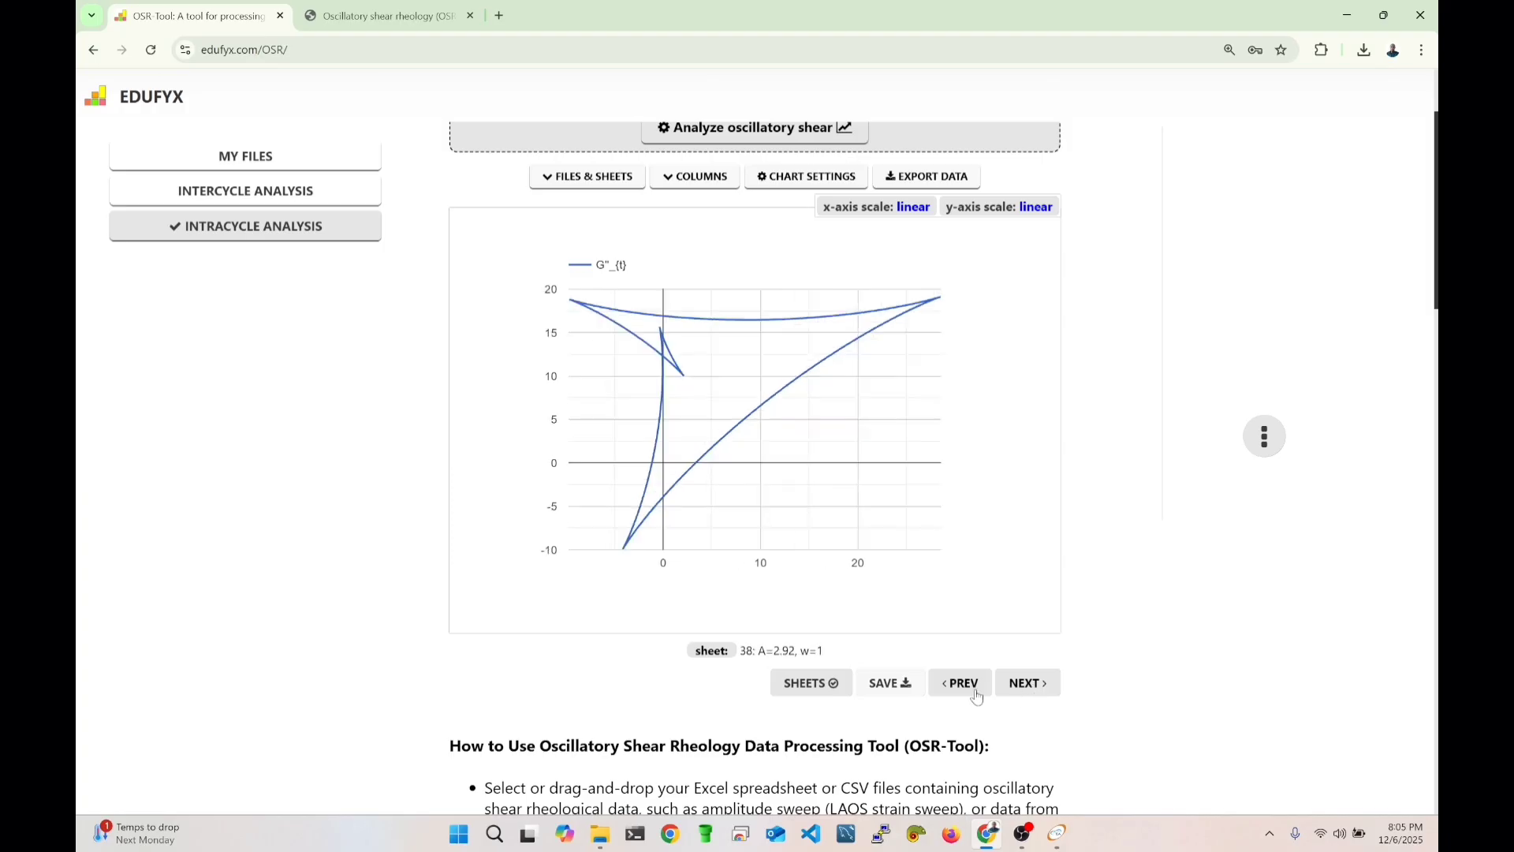
click(964, 684)
click(964, 685)
click(964, 684)
click(963, 684)
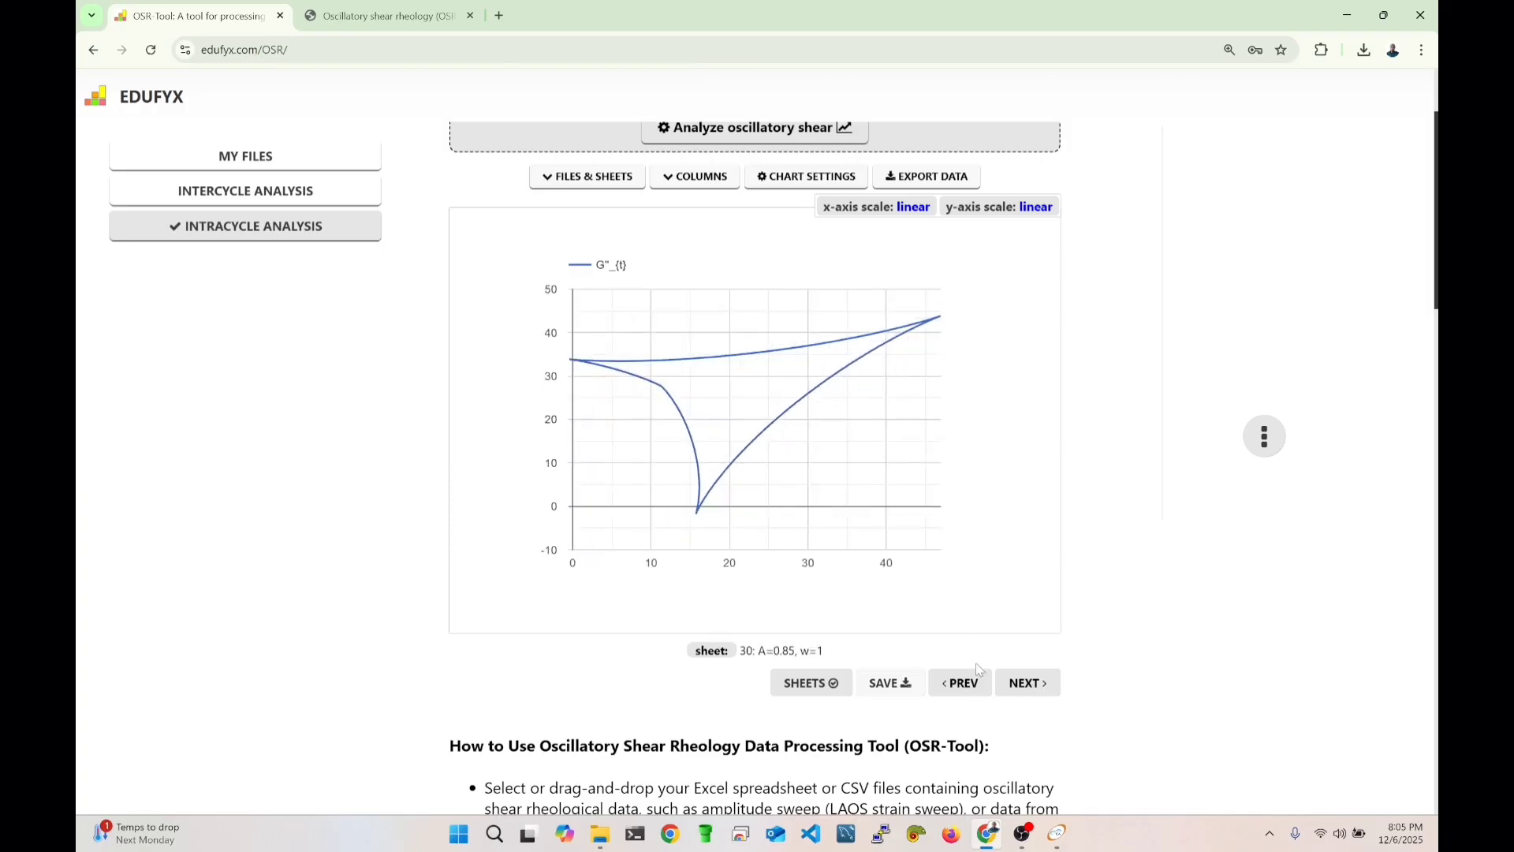
Look through the columns available for export and close the list without exporting anything.
click(924, 175)
scroll(536, 466, down, 2)
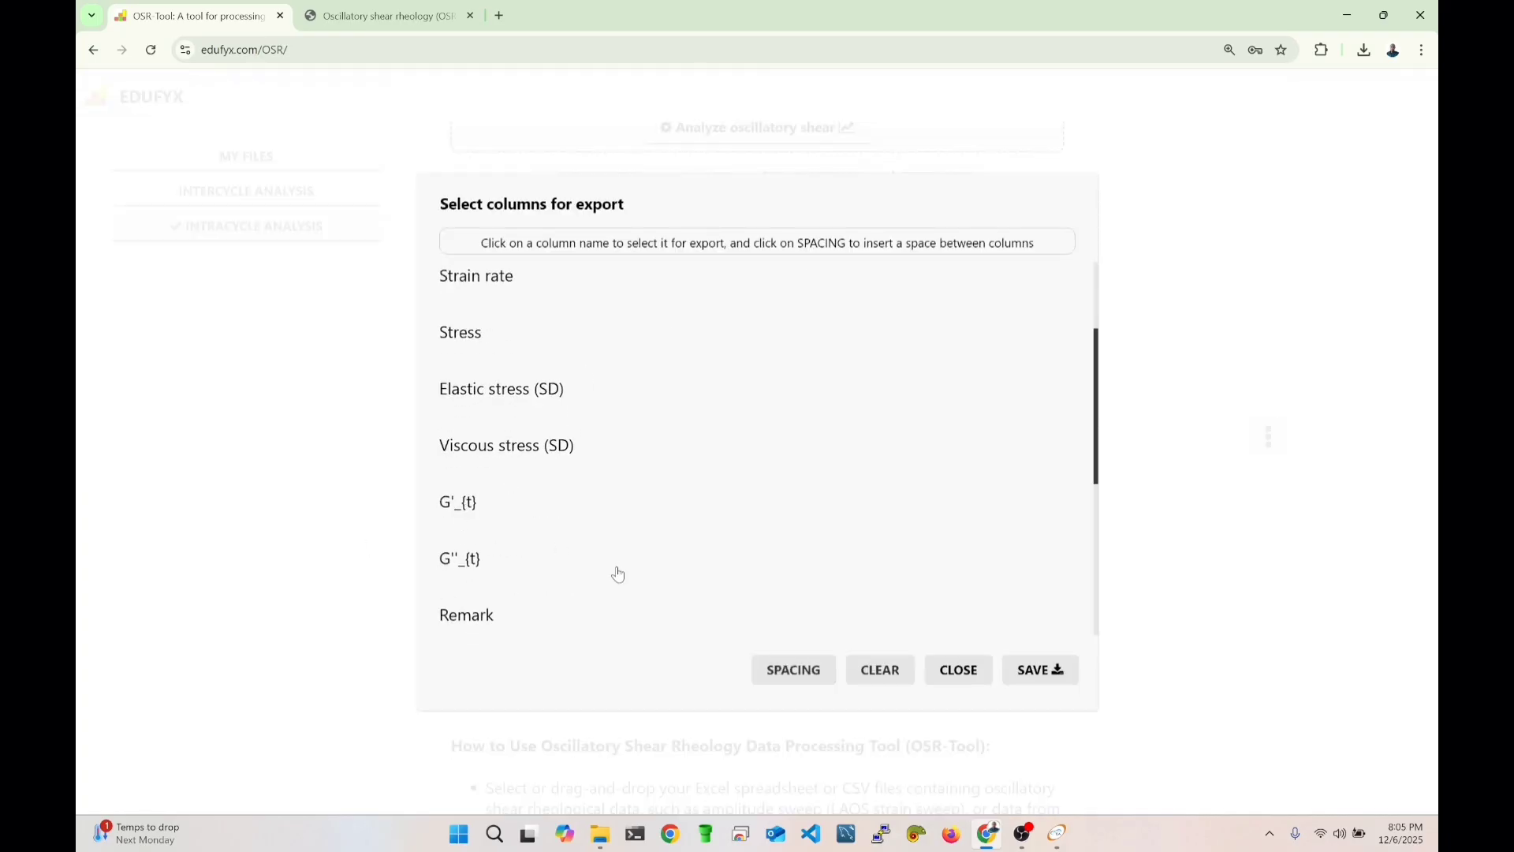
click(946, 670)
scroll(778, 399, down, 1)
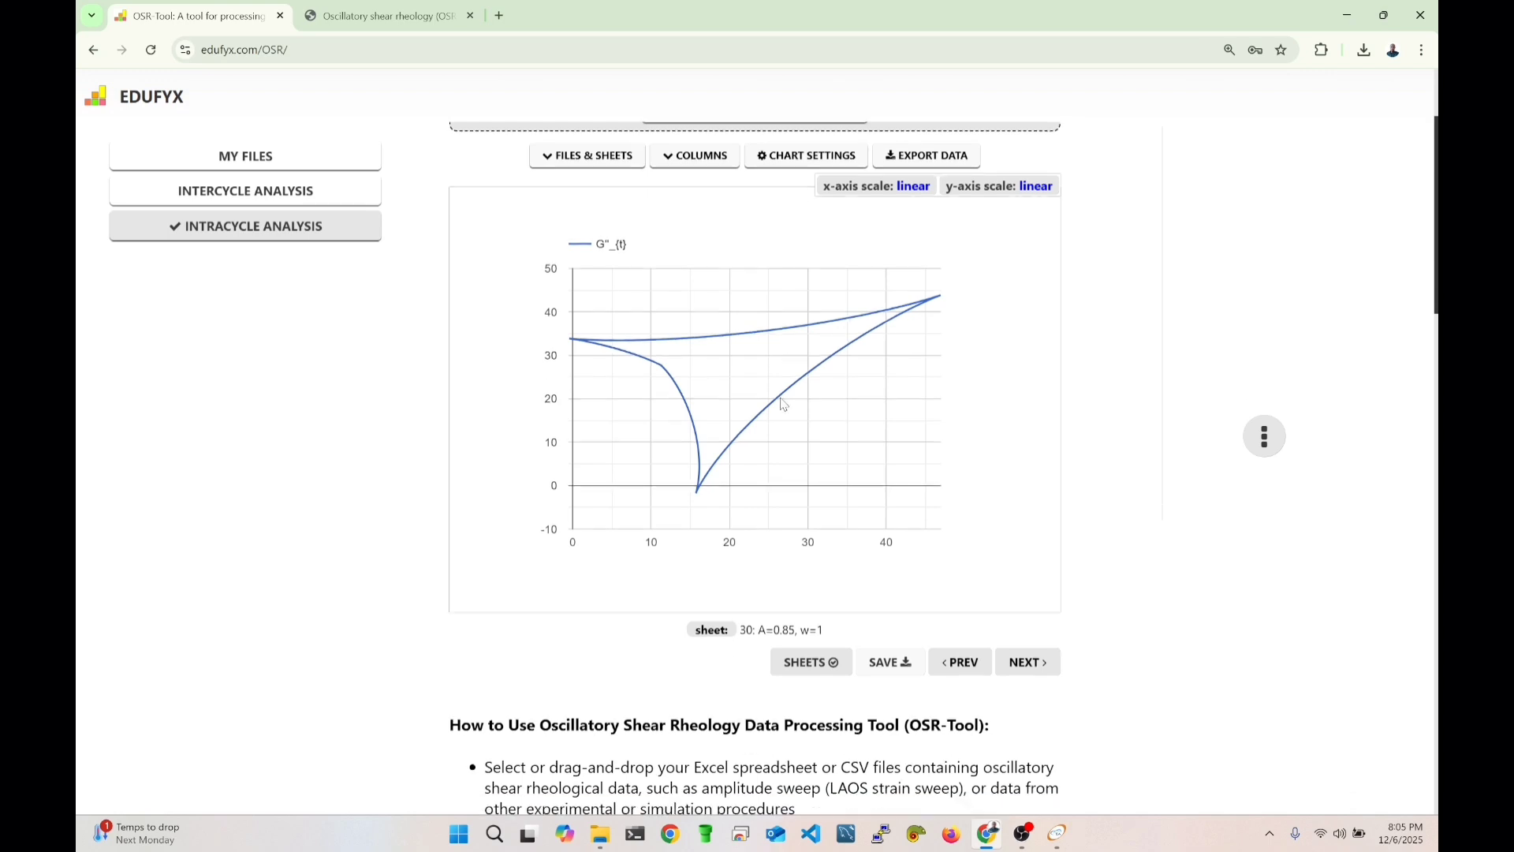
Replace the plotted columns with Harmonic intensity against Harmonic number as the x-axis, and set the y-axis scale to log.
scroll(708, 383, up, 3)
click(704, 338)
click(840, 653)
scroll(599, 528, down, 5)
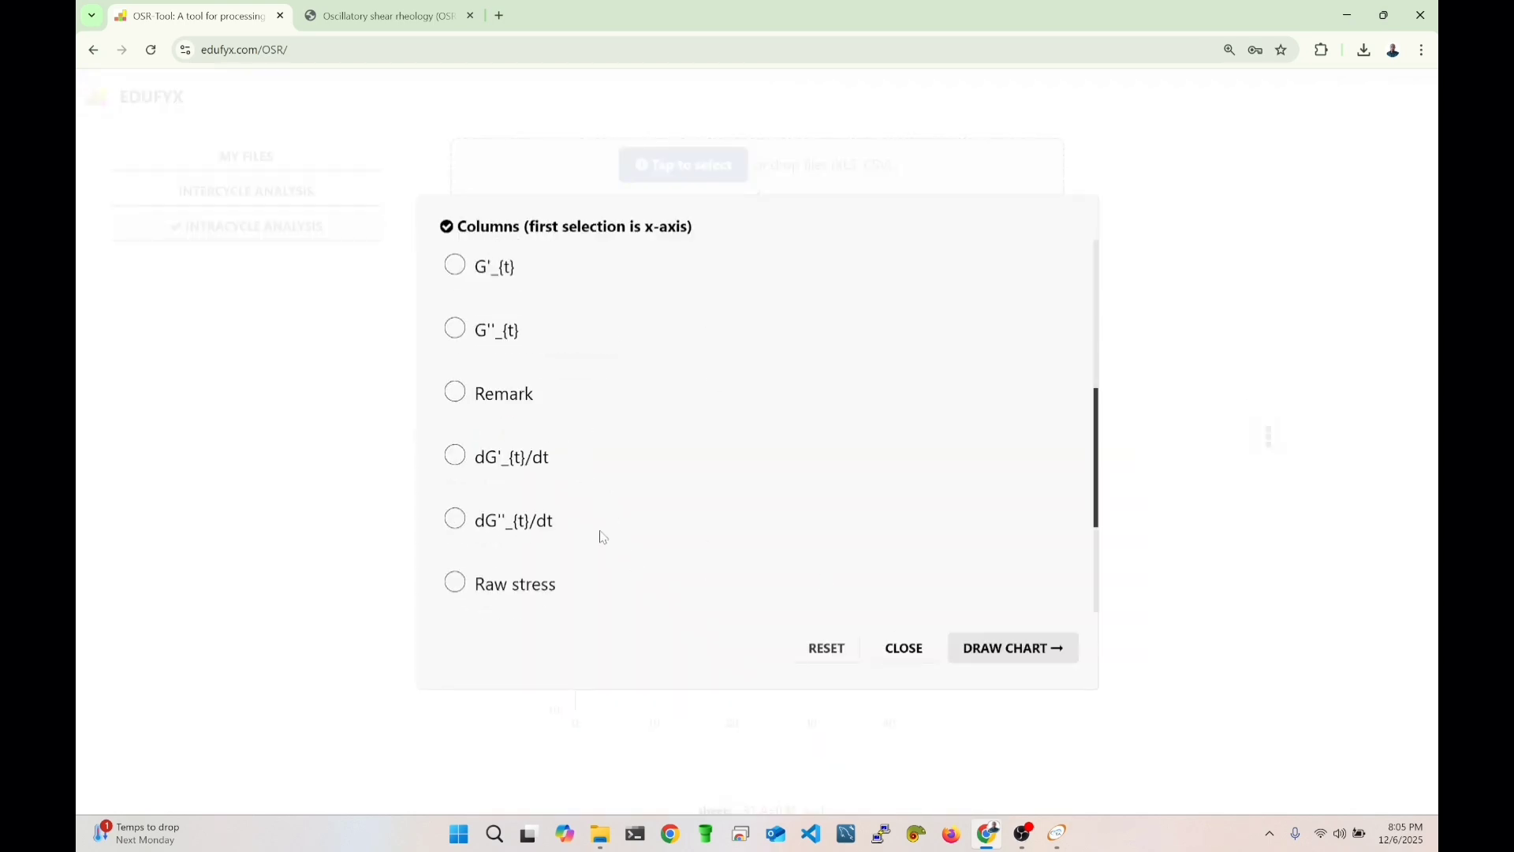
click(538, 442)
click(564, 498)
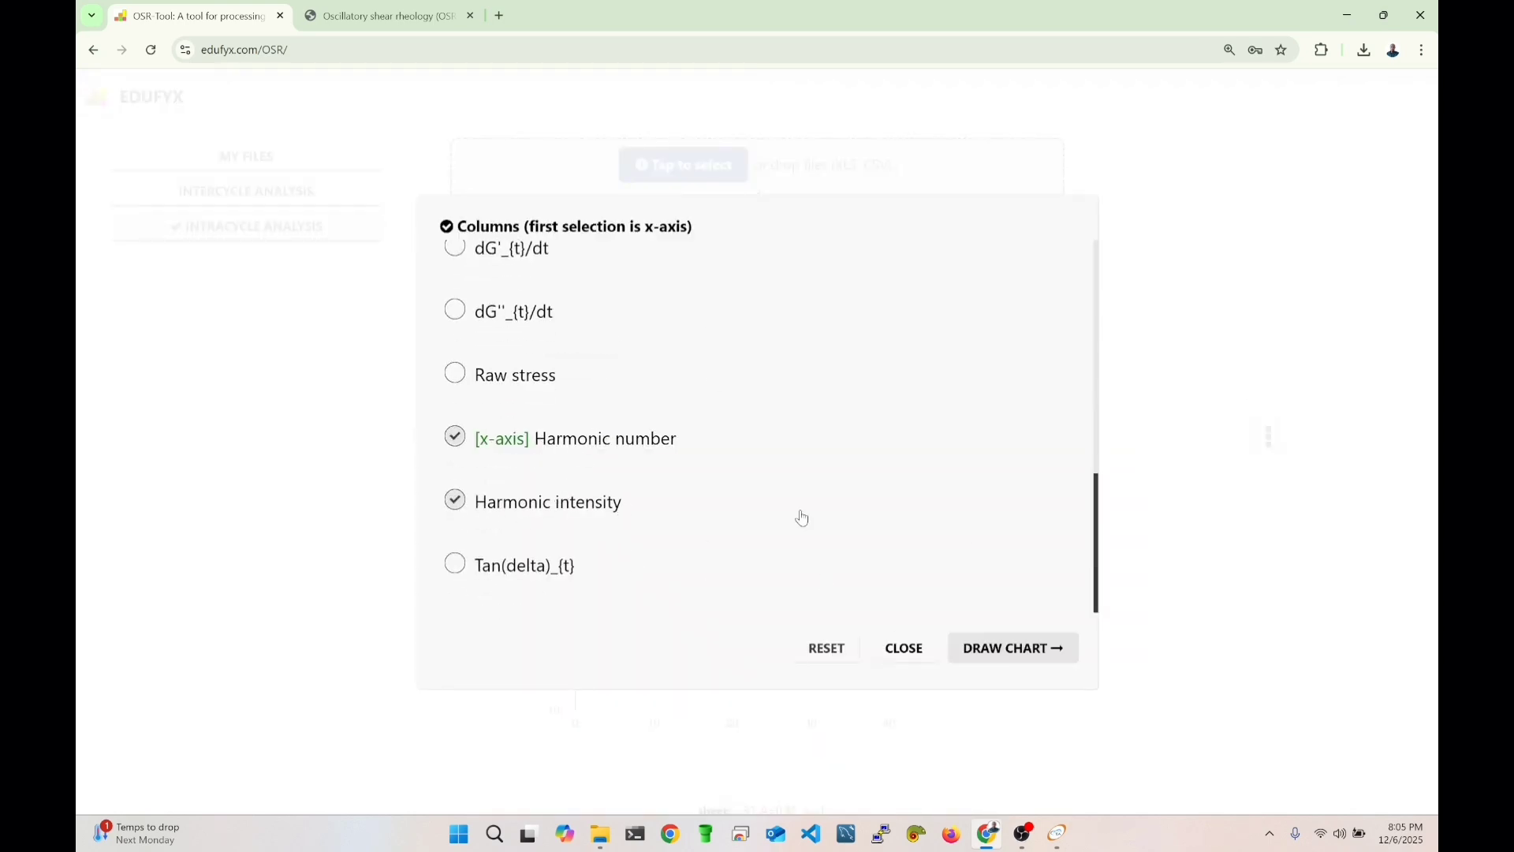
click(1043, 647)
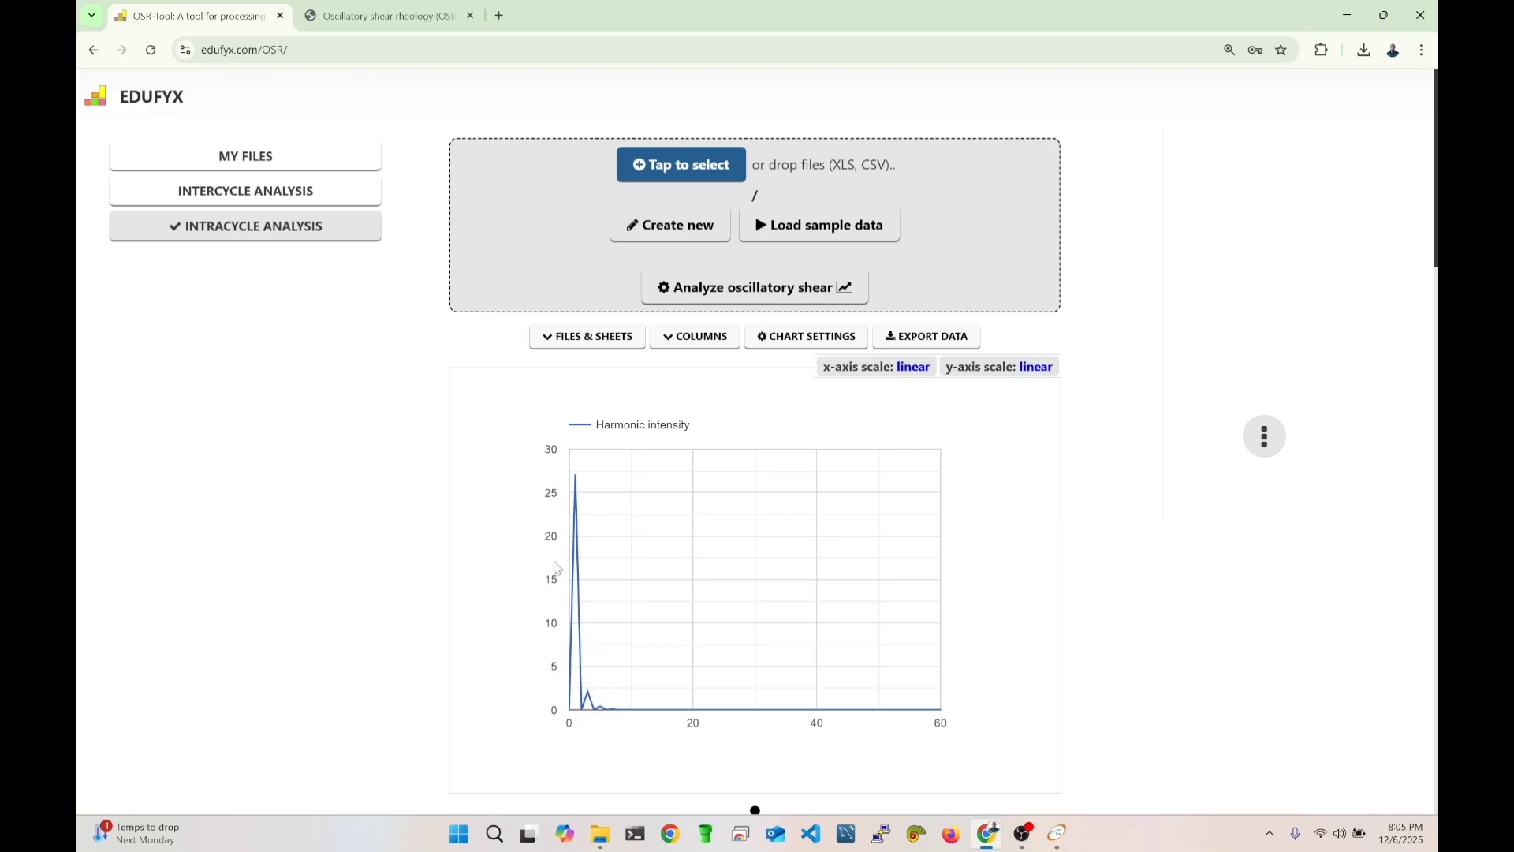
click(1002, 371)
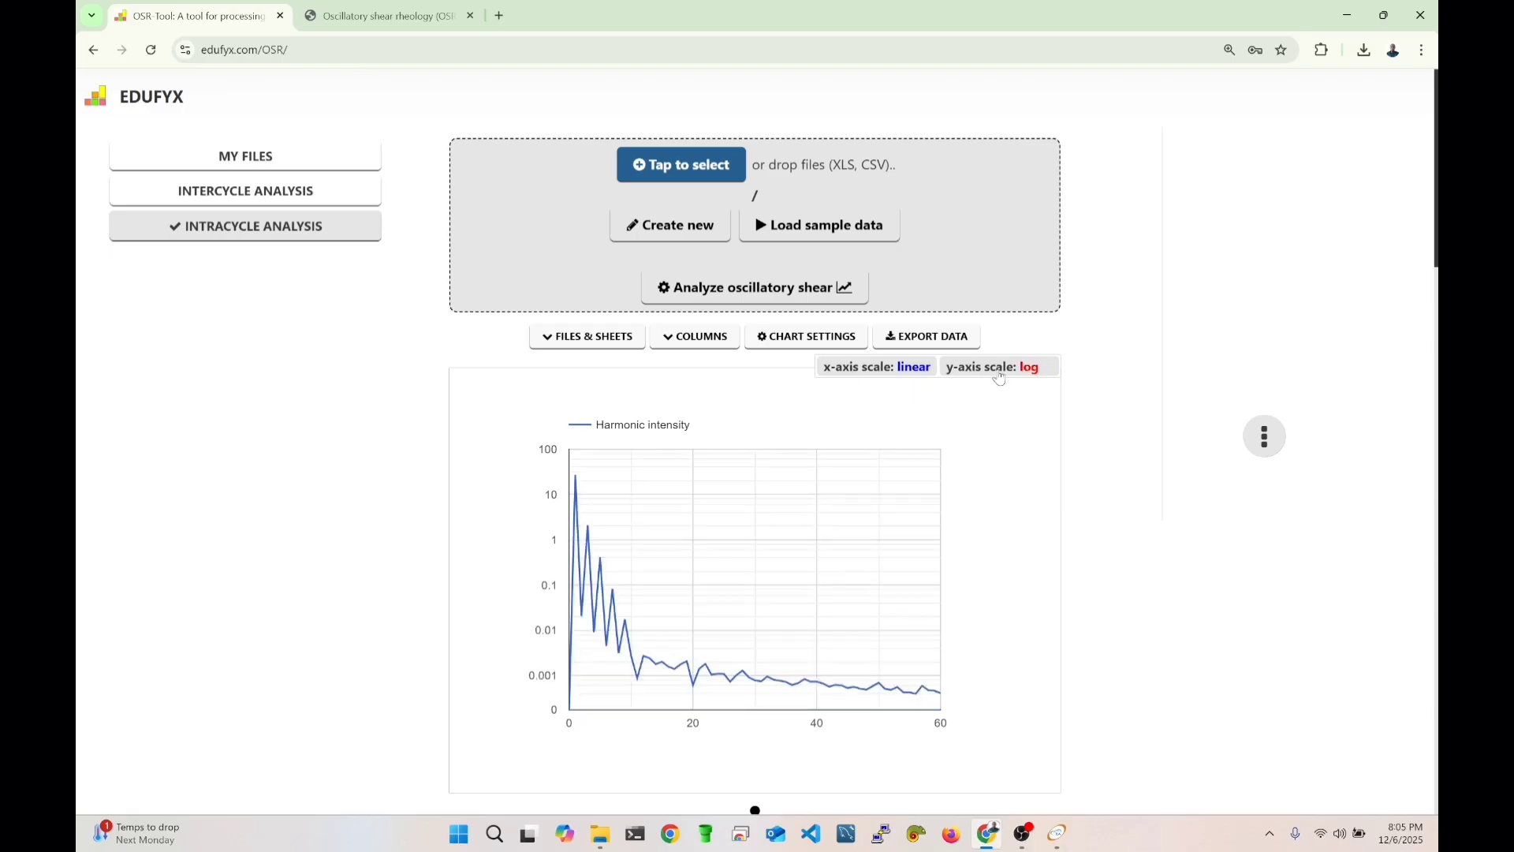
Read the harmonic intensity at the odd peaks 1, 3, 5, 7 and 9 of the spectrum.
mouse_move(578, 477)
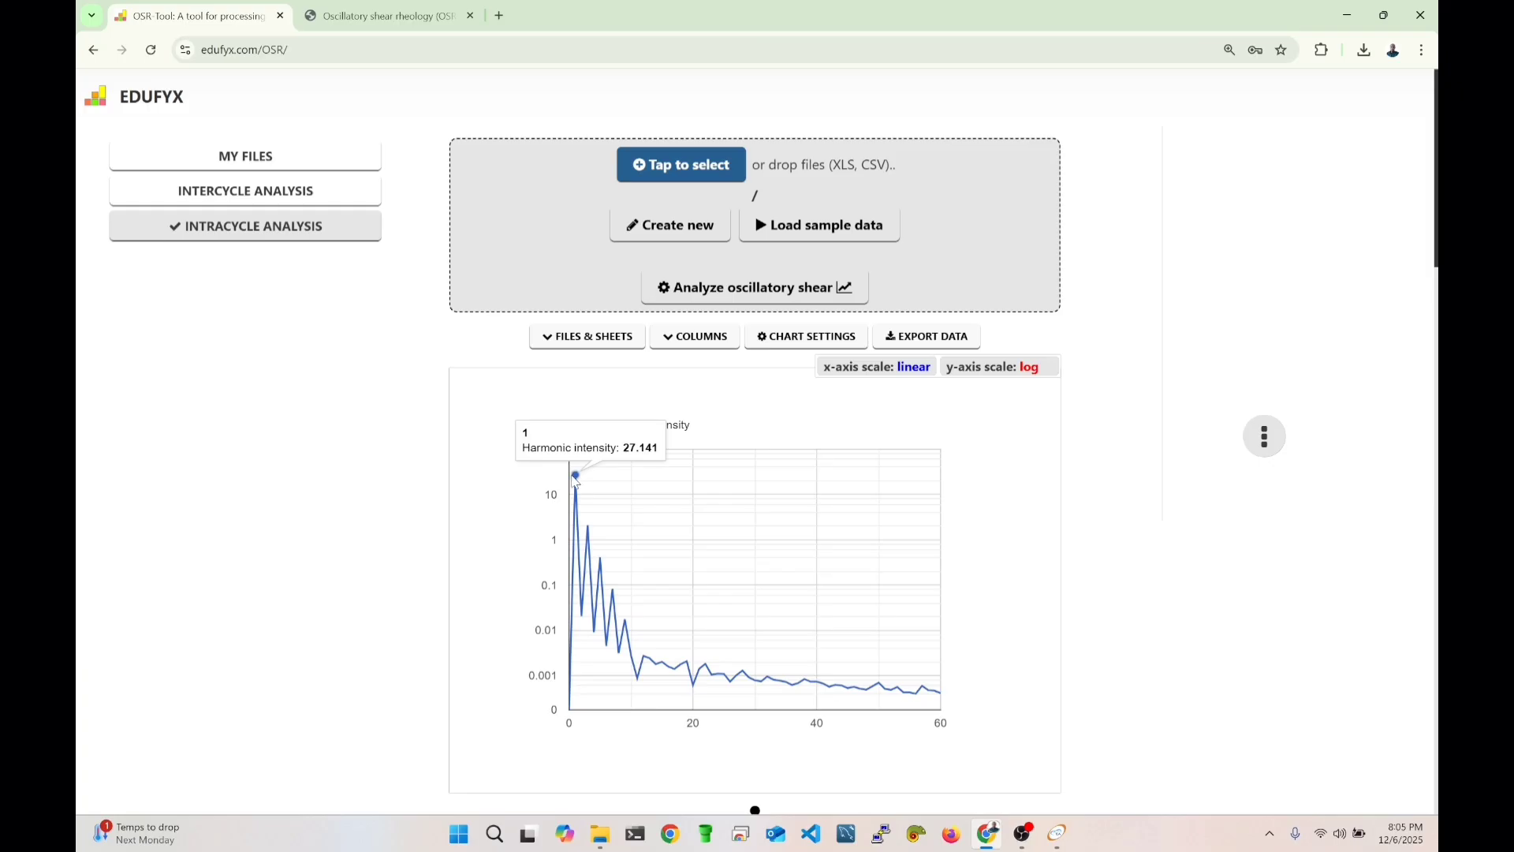
mouse_move(596, 535)
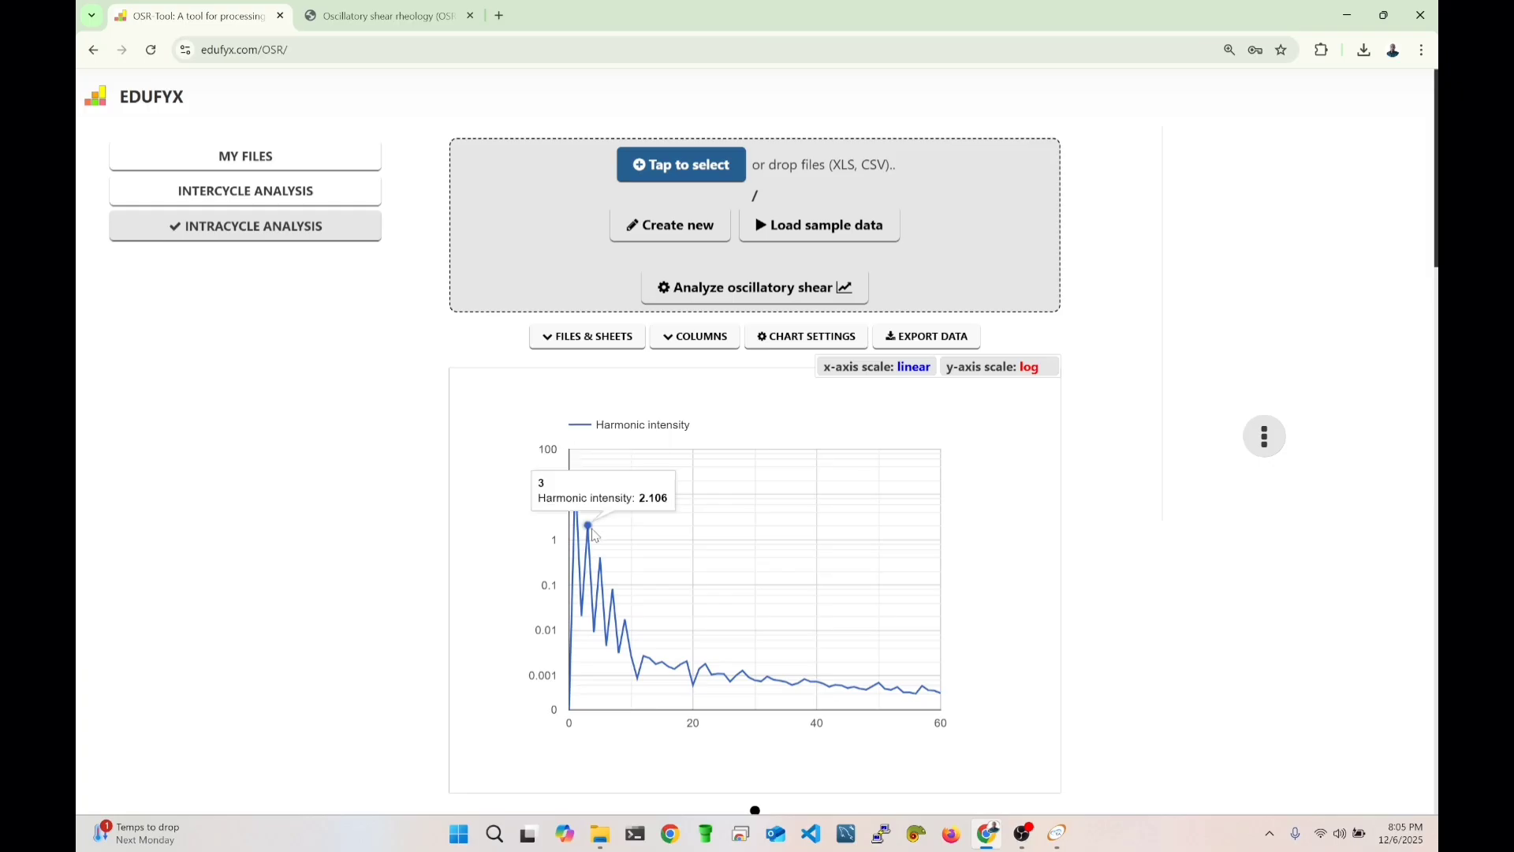
mouse_move(607, 567)
mouse_move(618, 598)
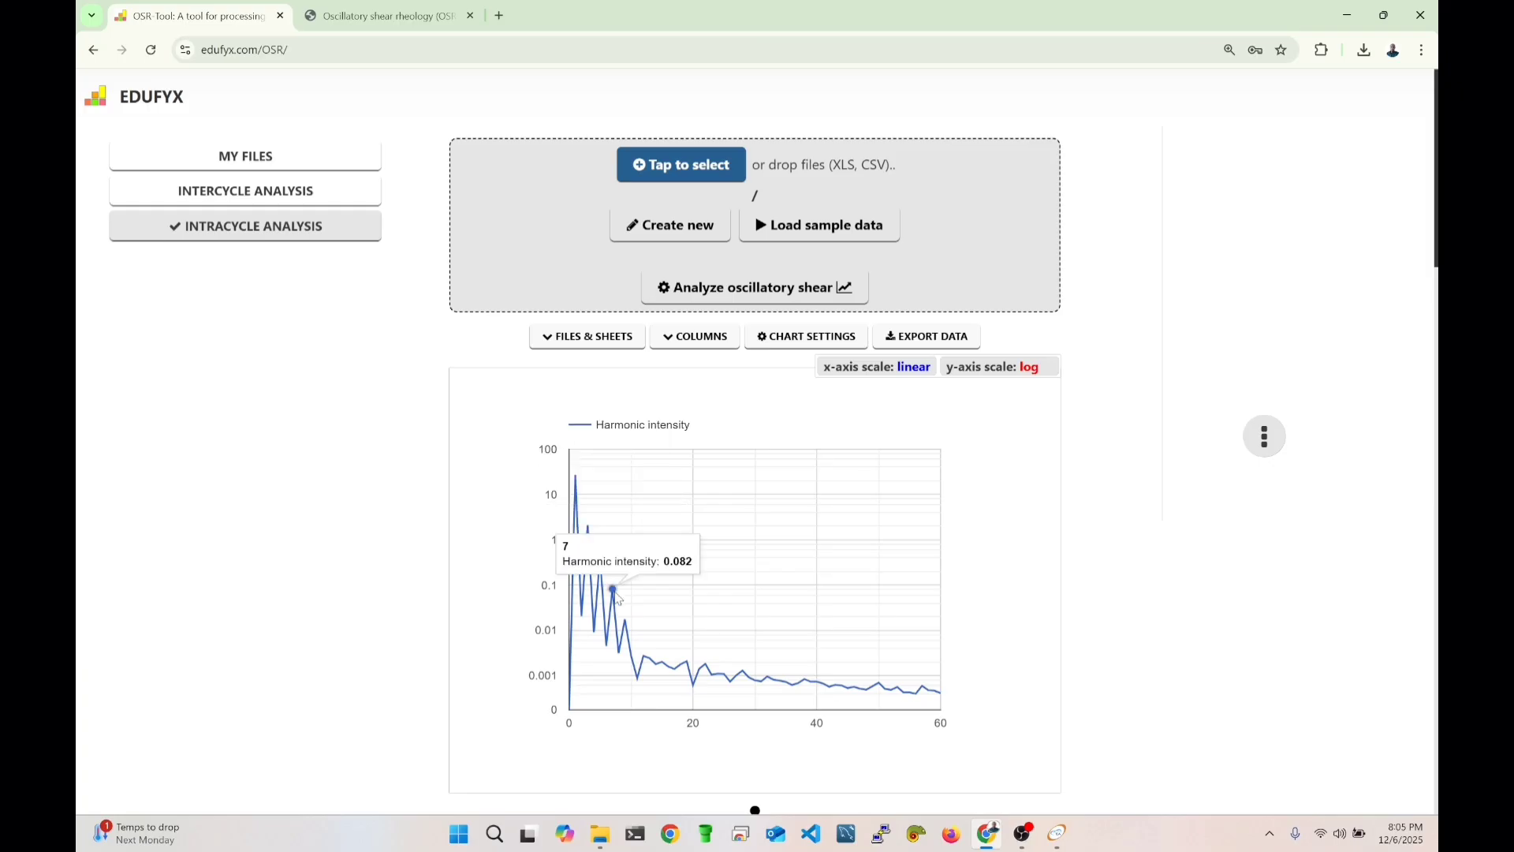
mouse_move(630, 628)
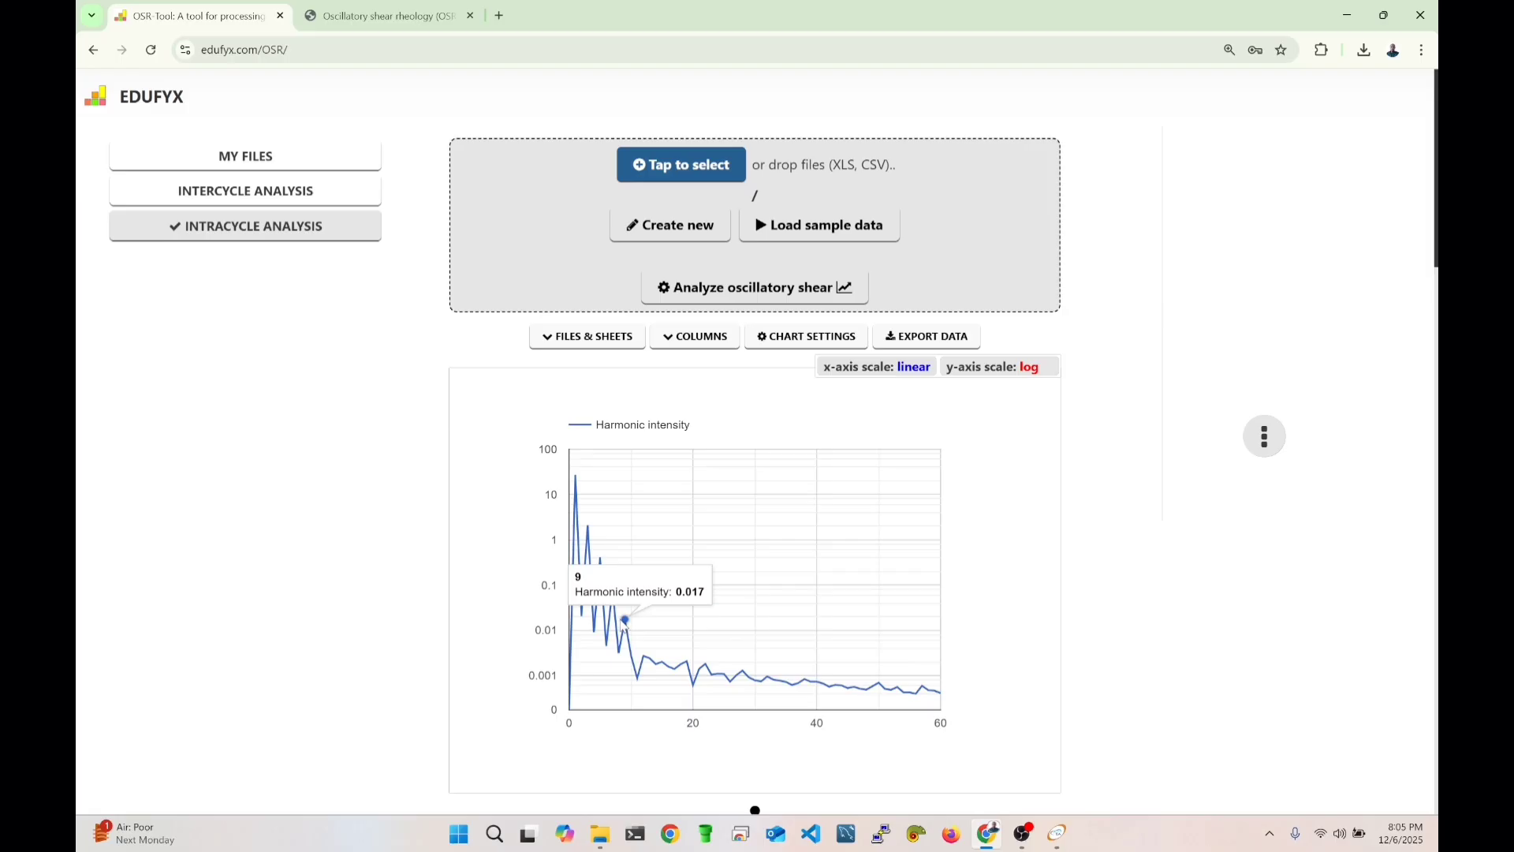
Browse the harmonic spectra backward to sheet 12: A=0.054, w=1 and read the first harmonic's intensity.
scroll(852, 631, down, 2)
click(1029, 694)
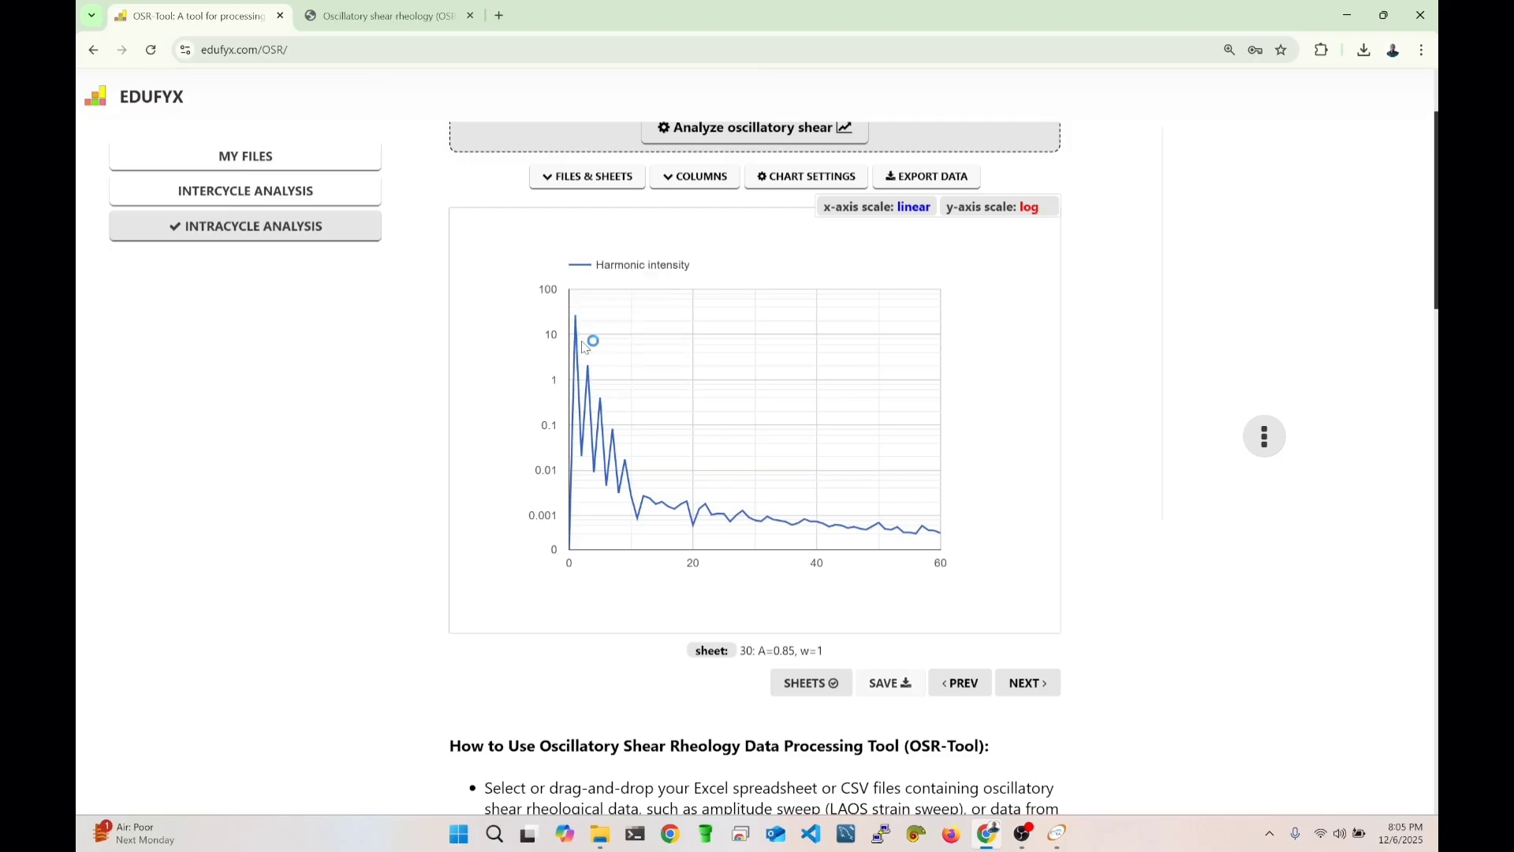
click(950, 692)
click(949, 692)
click(949, 692)
click(950, 692)
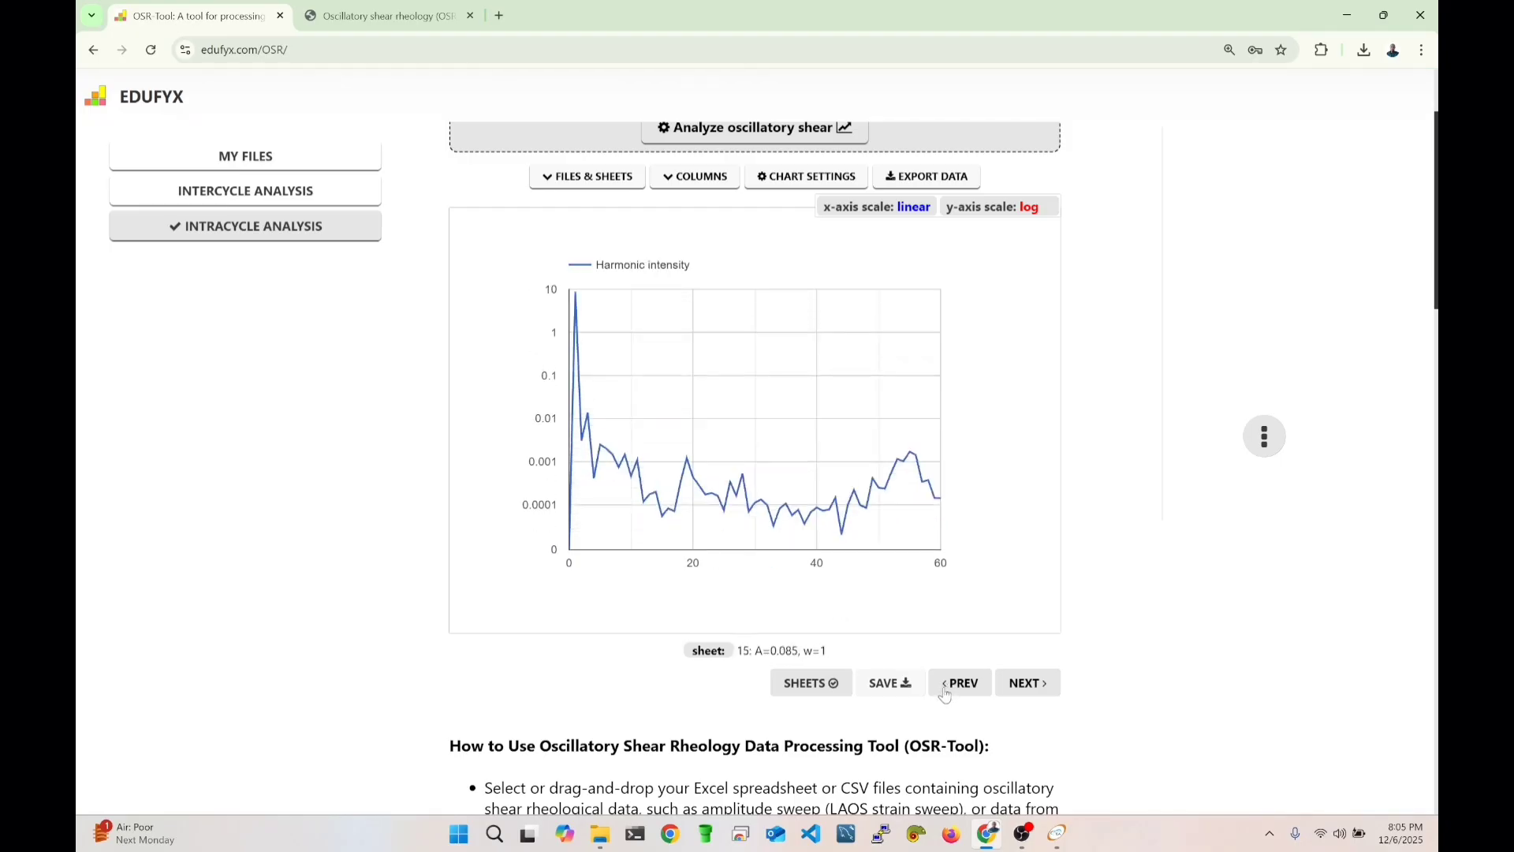
click(950, 692)
mouse_move(585, 308)
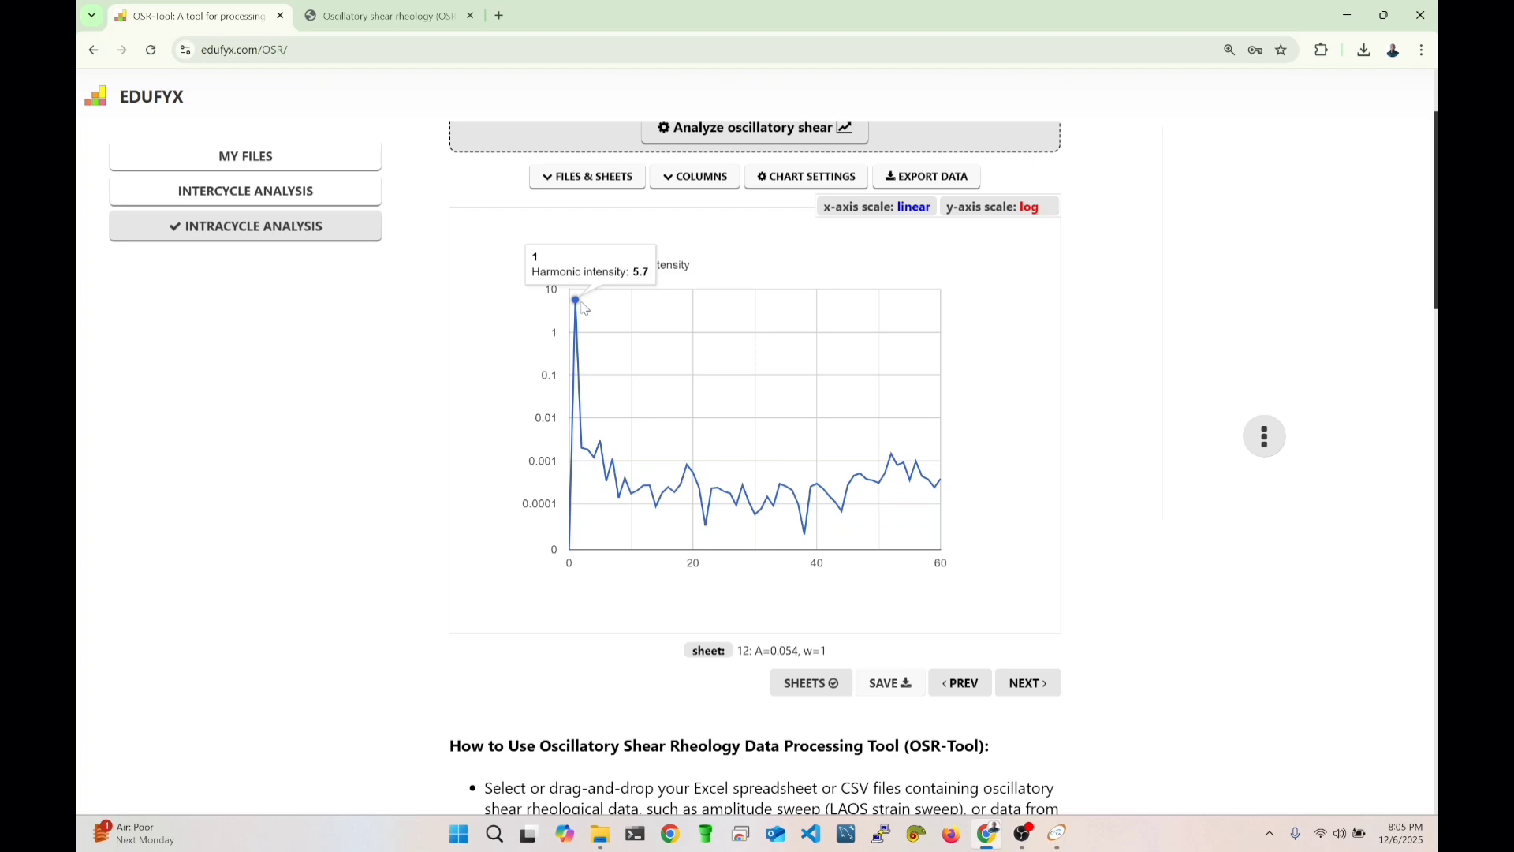
Continue backward to the harmonic spectrum of sheet 9: A=0.034, w=1 and inspect its first peak.
click(961, 687)
click(961, 687)
click(960, 688)
mouse_move(583, 314)
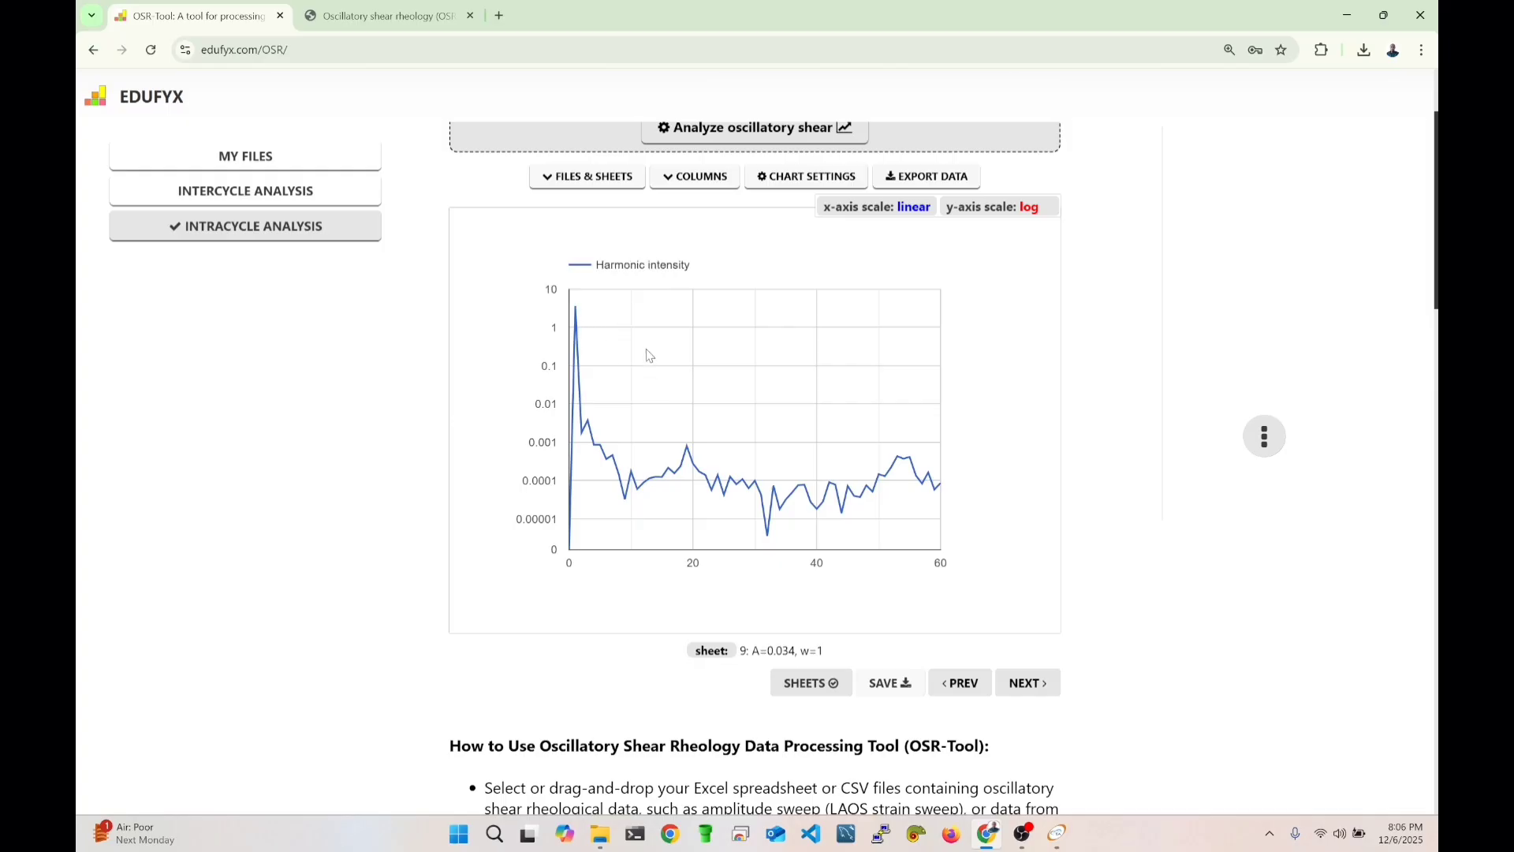
Browse the harmonic spectra backward through the lowest strain amplitudes to sheet 1: A=0.01, w=1.
click(969, 686)
click(969, 687)
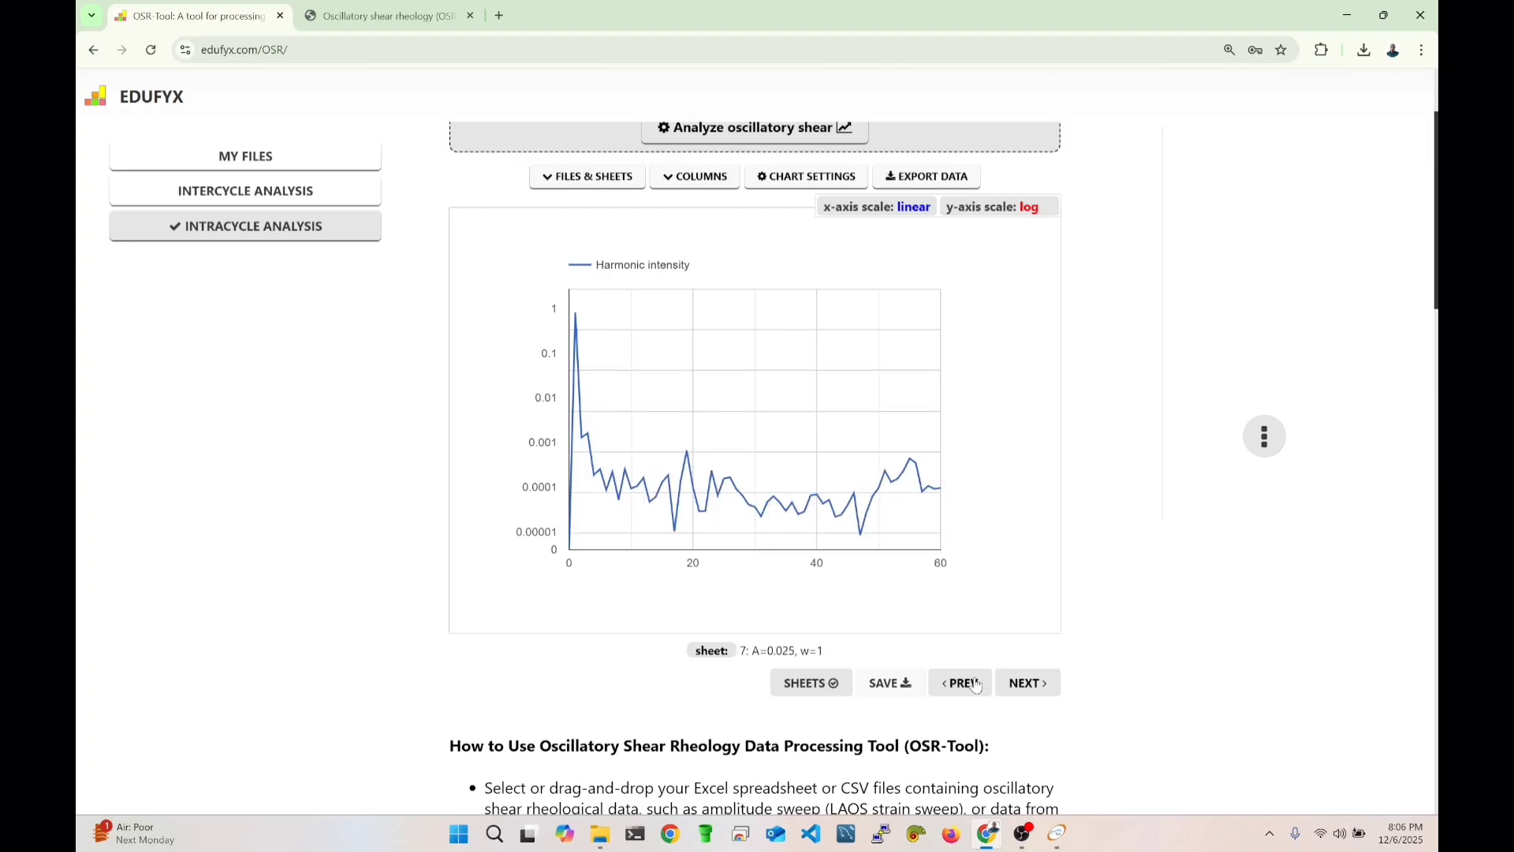
click(969, 686)
click(969, 686)
click(969, 686)
click(969, 686)
click(969, 686)
click(970, 686)
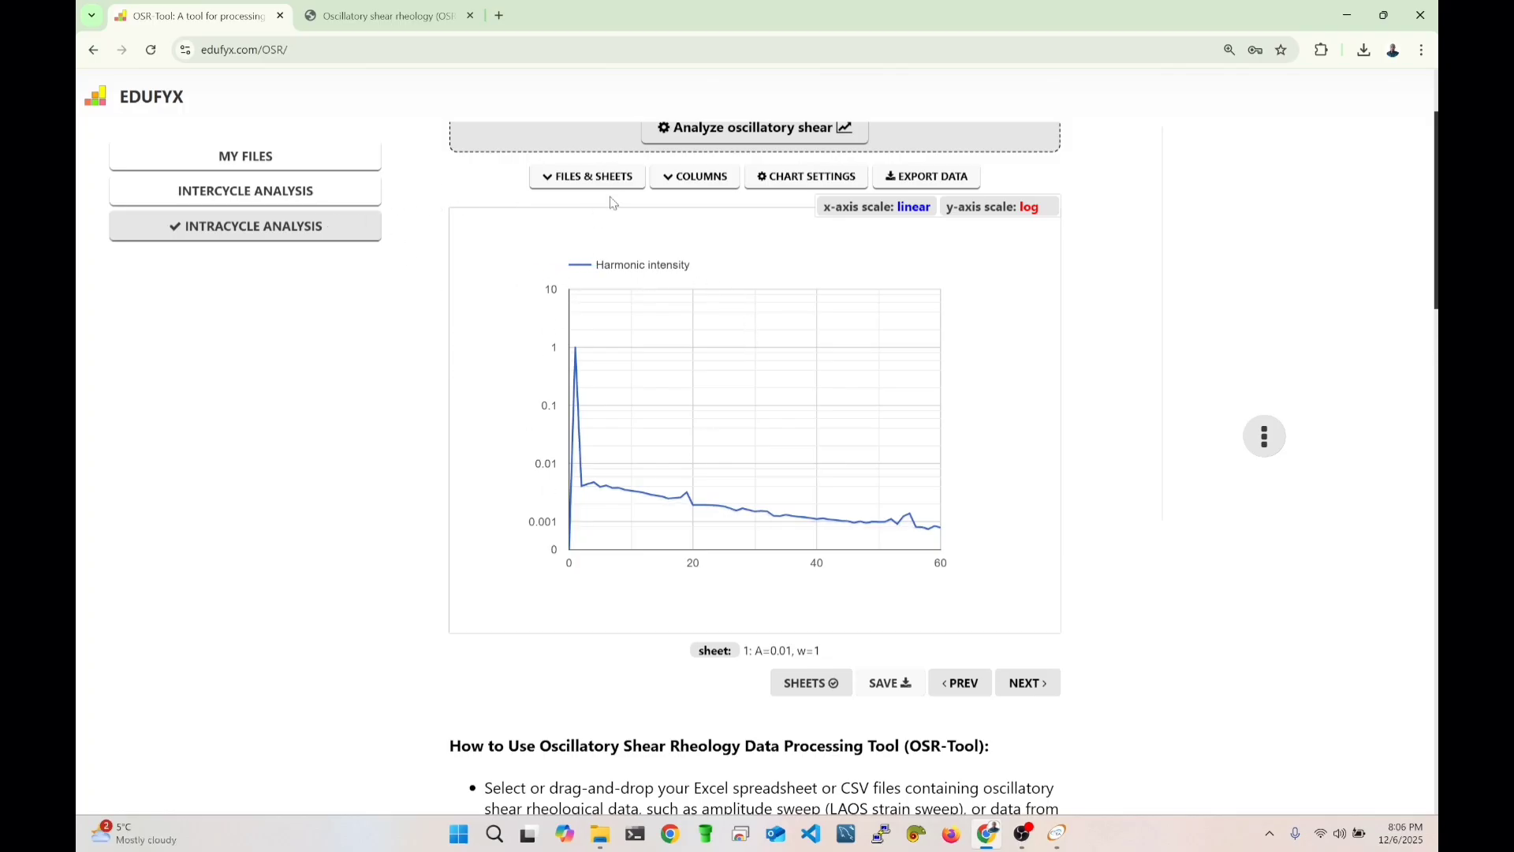
Switch to the intercycle analysis and draw a chart of G' and G'' against Strain amplitude as the x-axis.
click(264, 195)
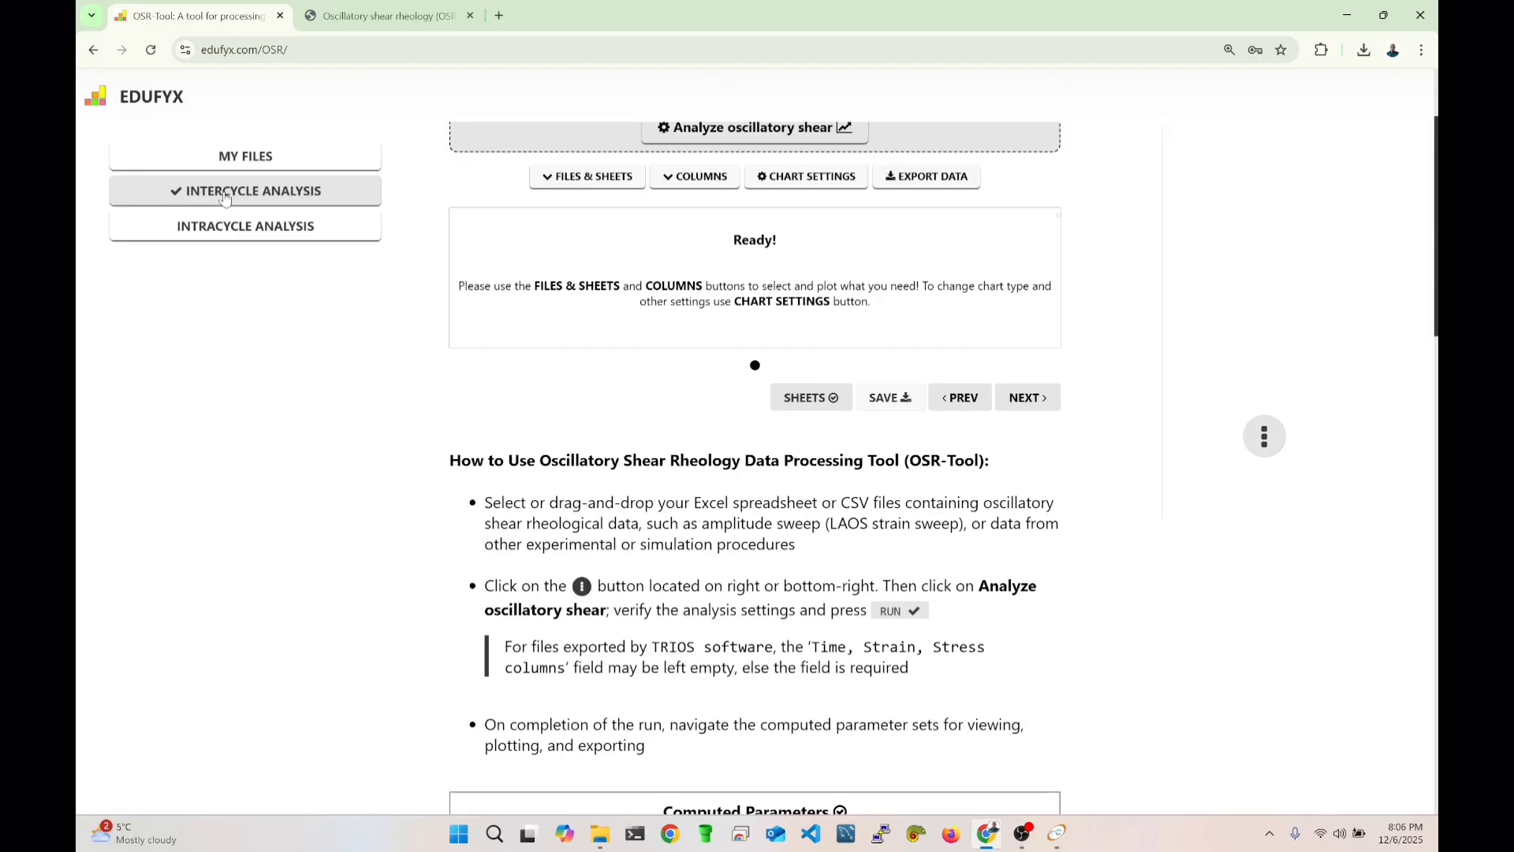
click(697, 182)
click(495, 366)
click(485, 428)
click(485, 493)
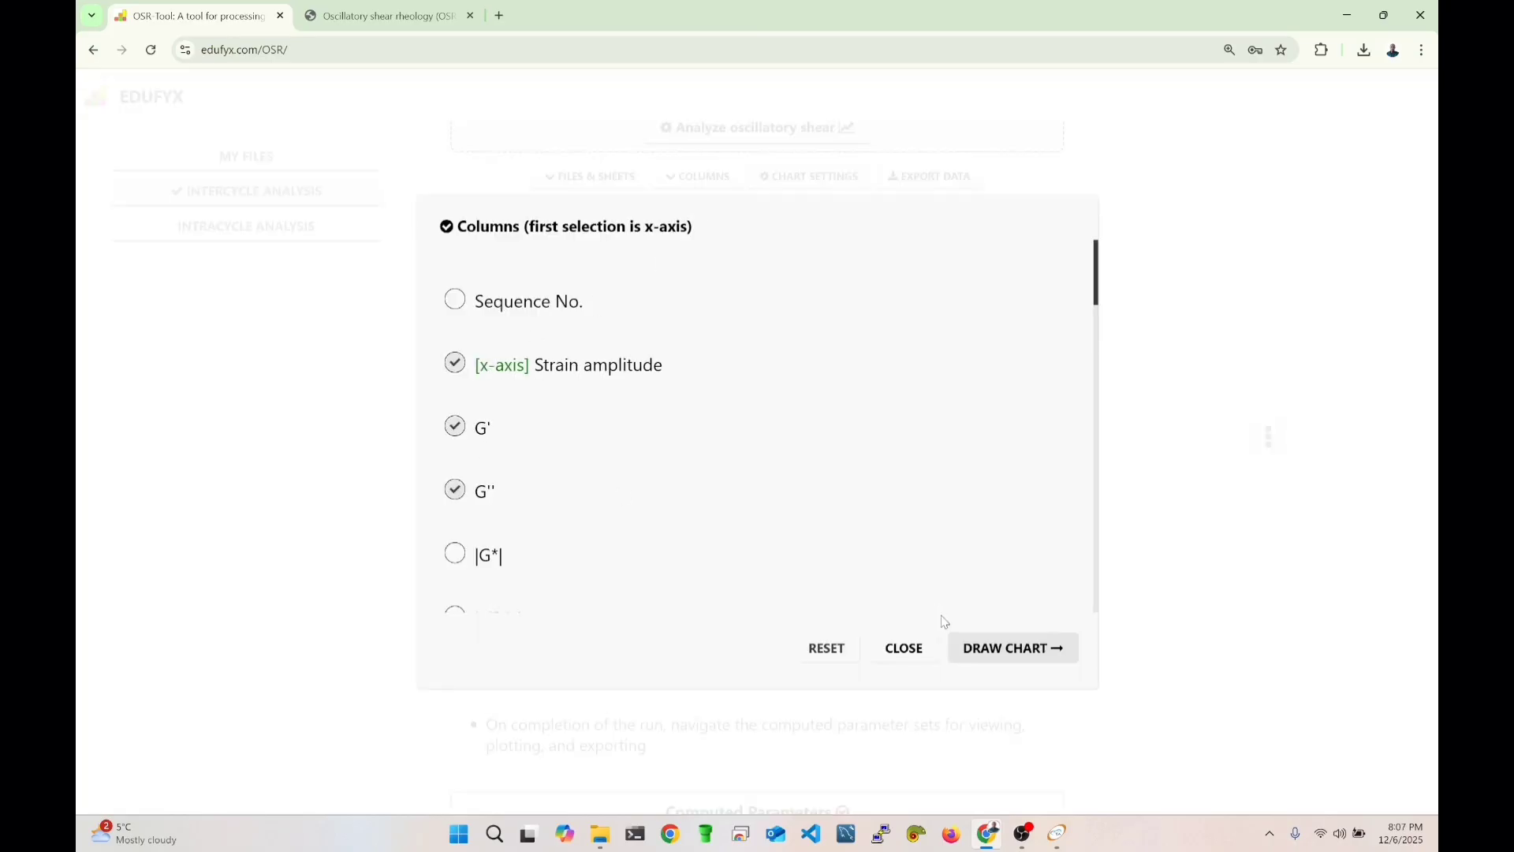
click(987, 650)
Set both the x-axis and y-axis scales of the G' and G'' chart to log.
click(1001, 207)
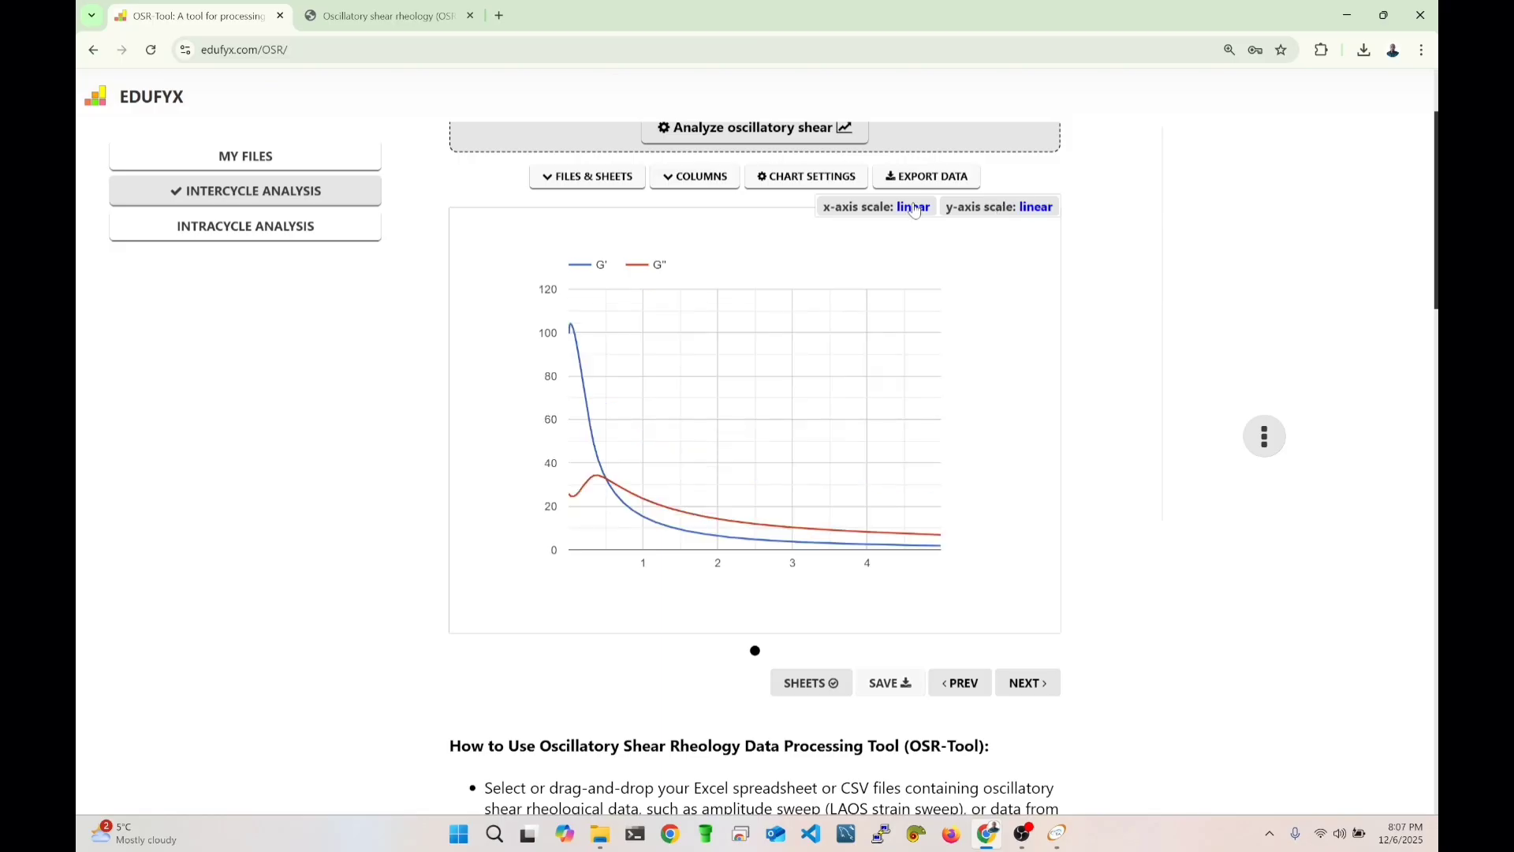
click(903, 207)
click(1000, 207)
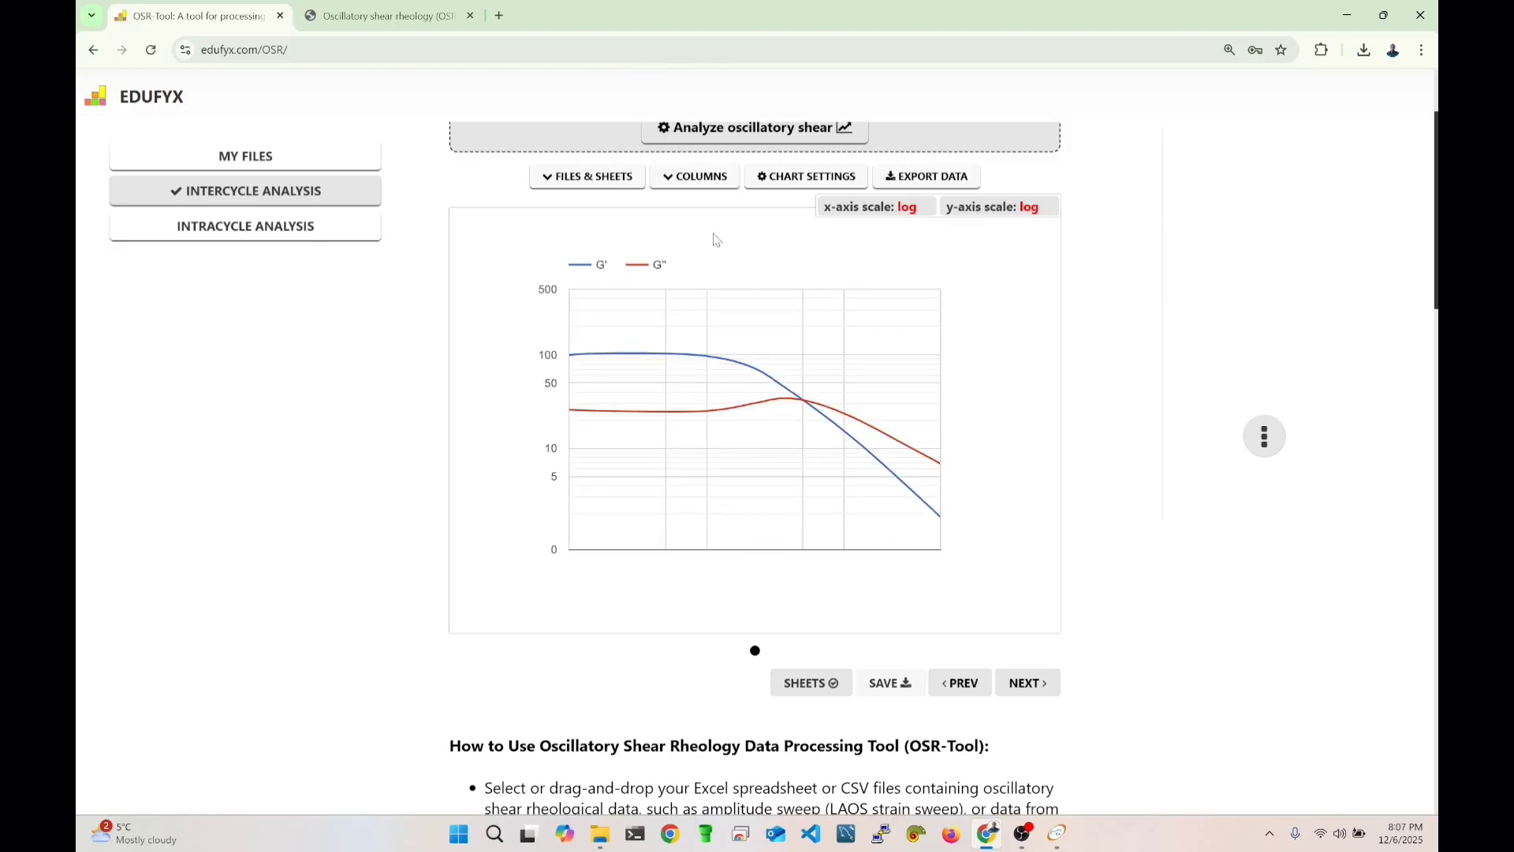
Label the chart's x-axis "Strain amplitude [-]" and its y-axis "G', G'' [Pa]", and save the chart settings.
click(808, 189)
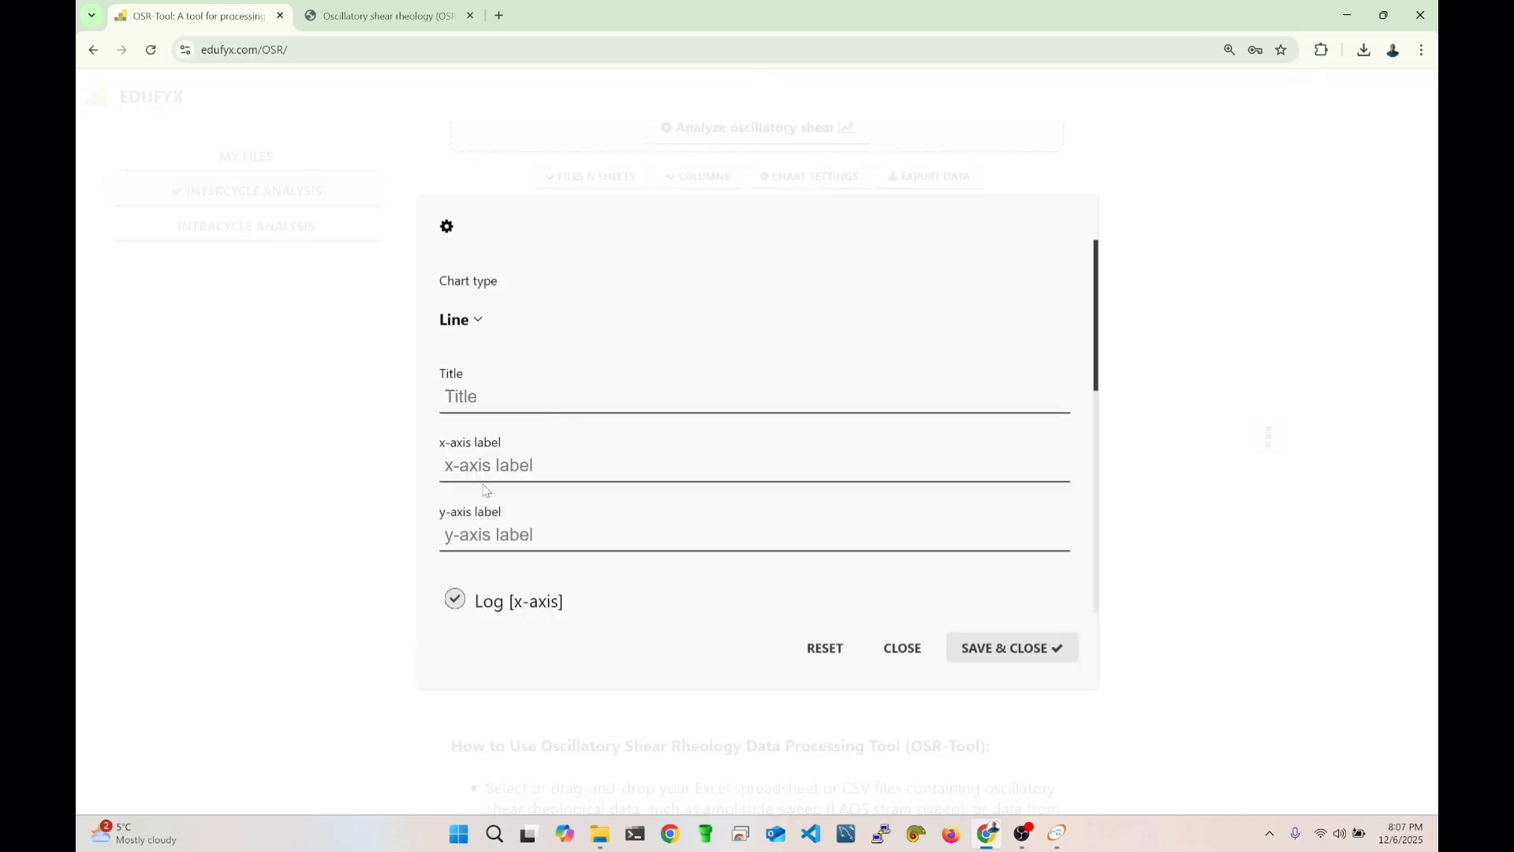
text(Strain amplitude [-)
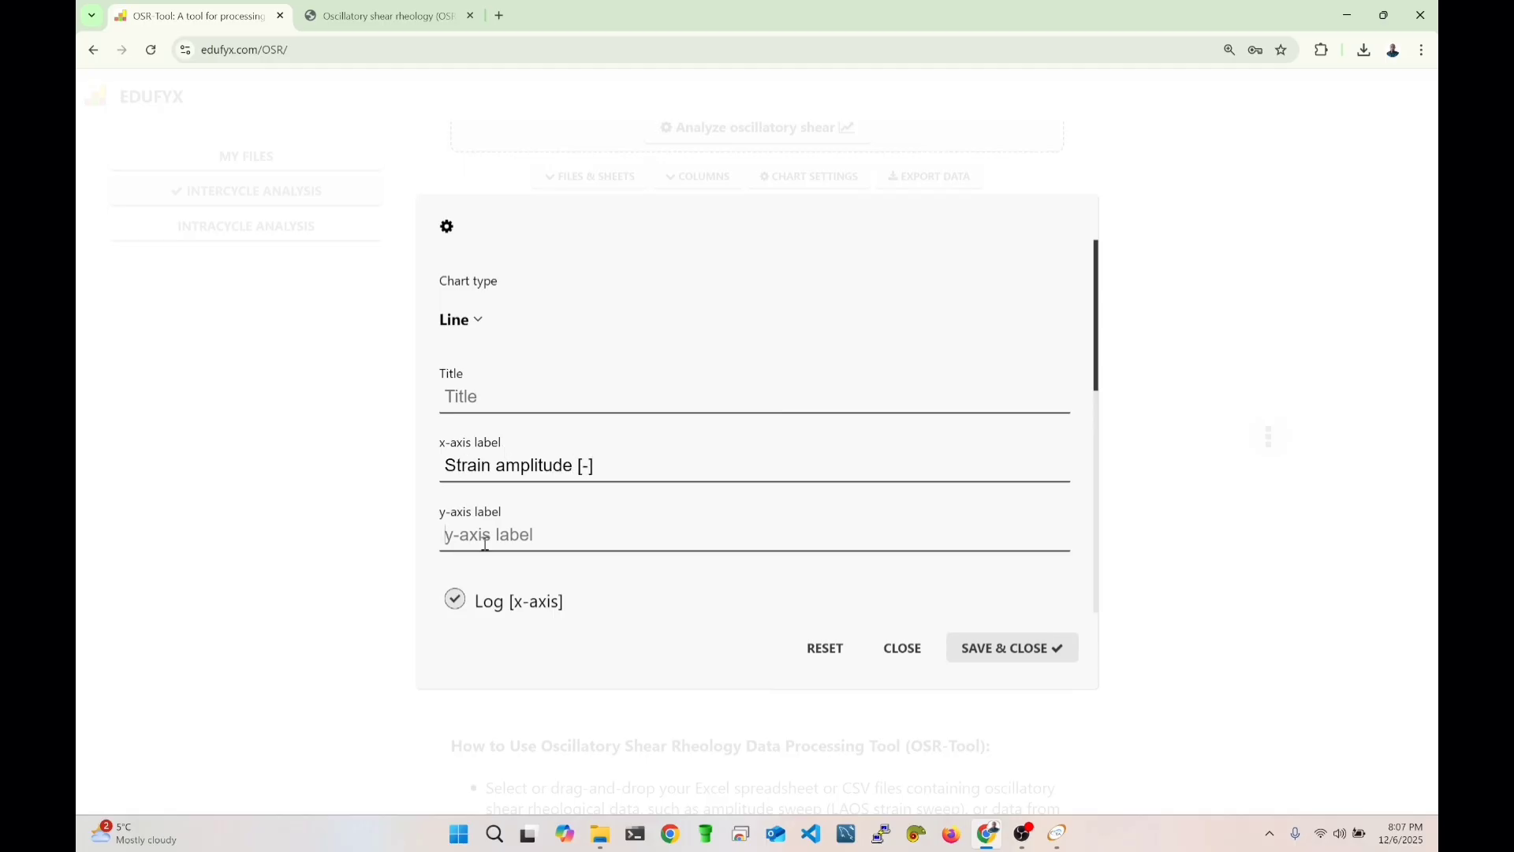
text(G', G" [Pa)
click(1015, 645)
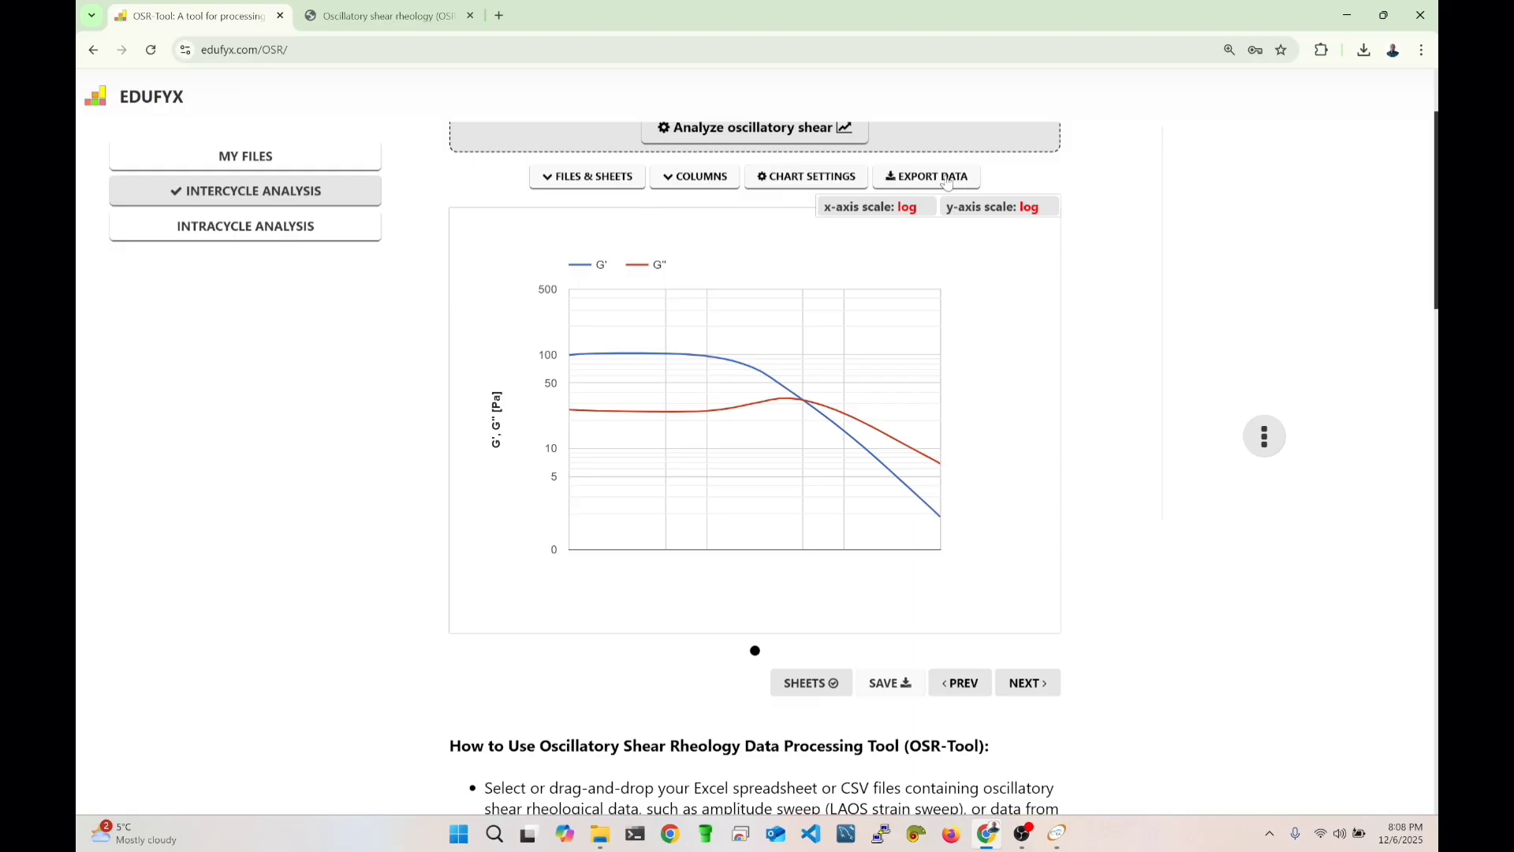
Select the intercycle columns Strain amplitude, G', G'', |G*|, I_{3/1} and Q for data export.
click(949, 180)
click(482, 378)
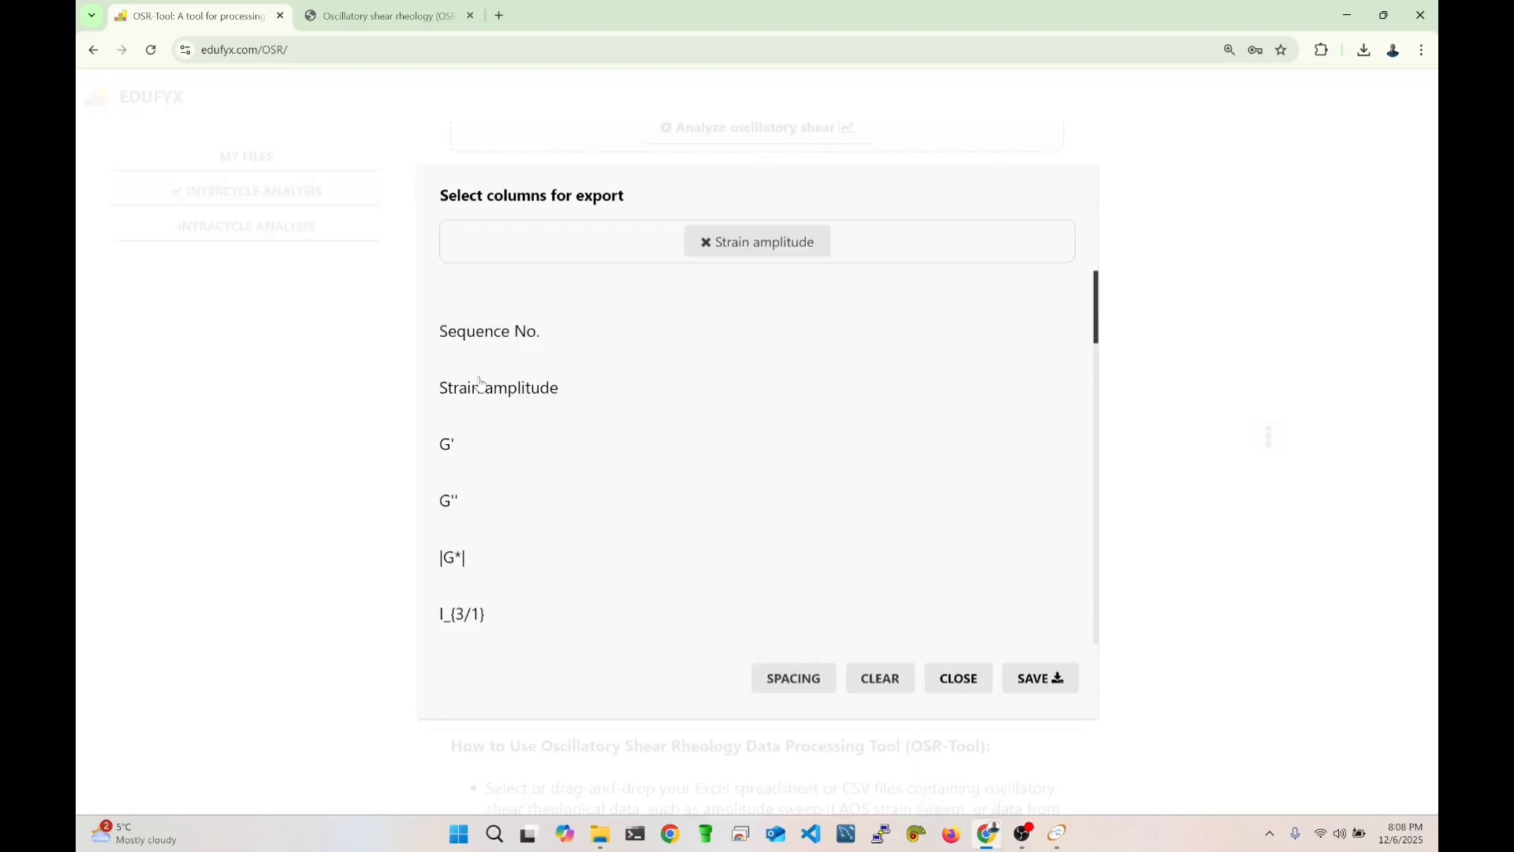
click(465, 453)
click(455, 498)
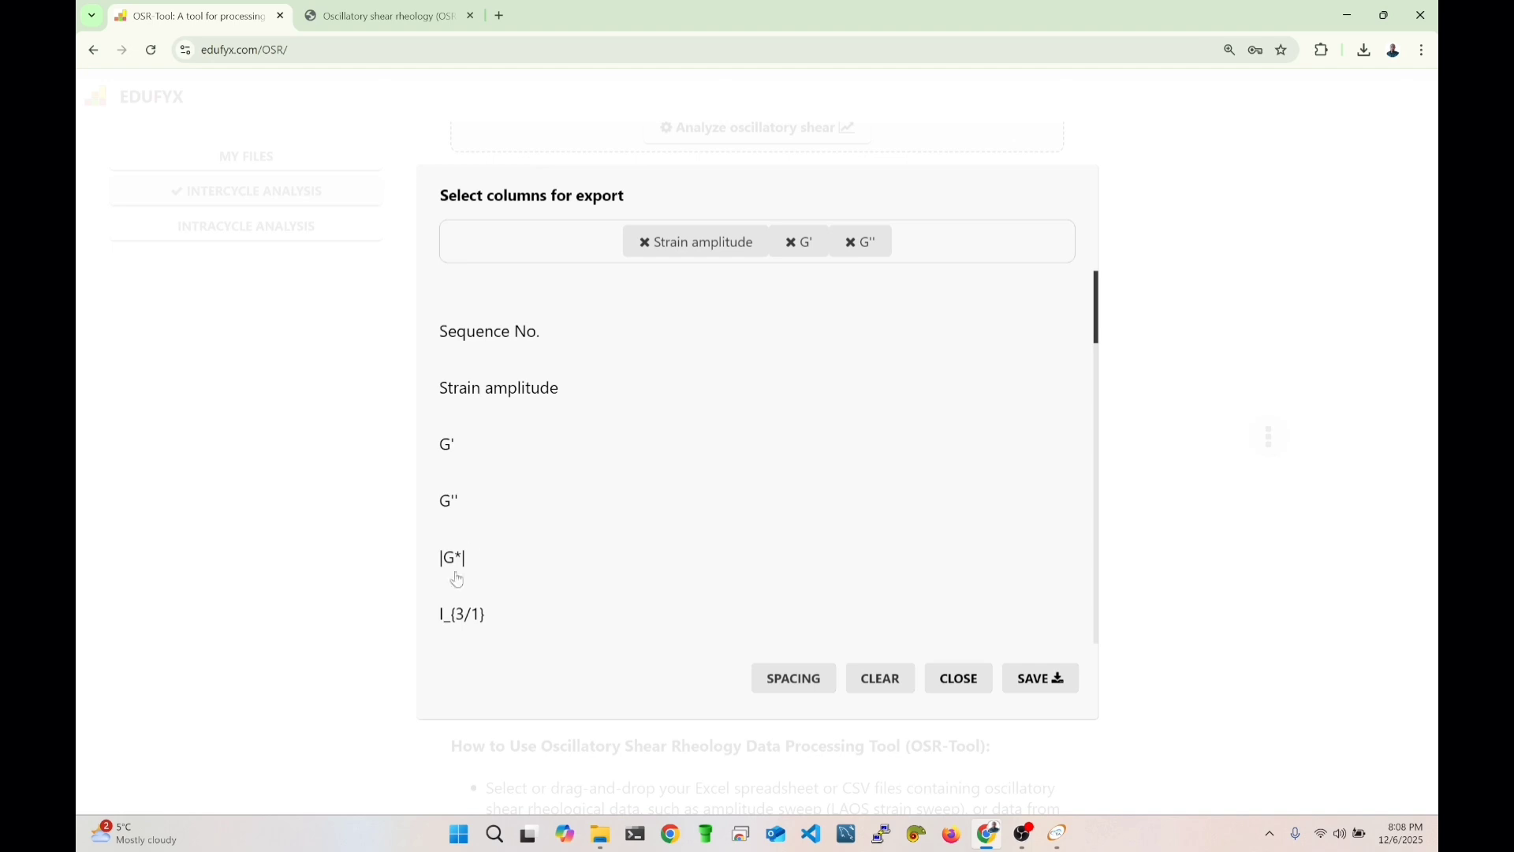
scroll(483, 590, down, 2)
click(461, 399)
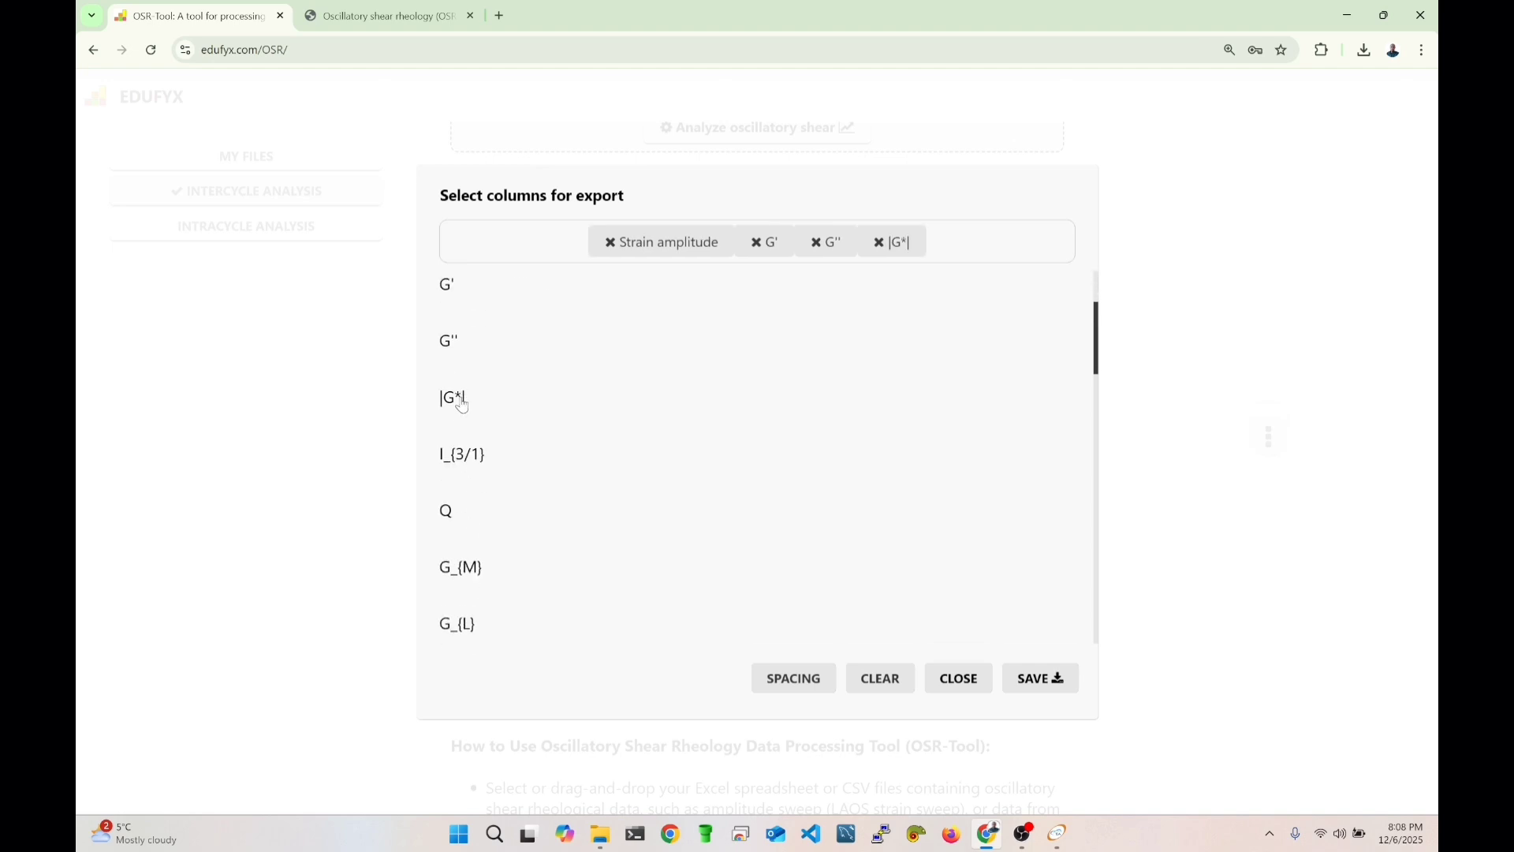
click(460, 456)
click(453, 514)
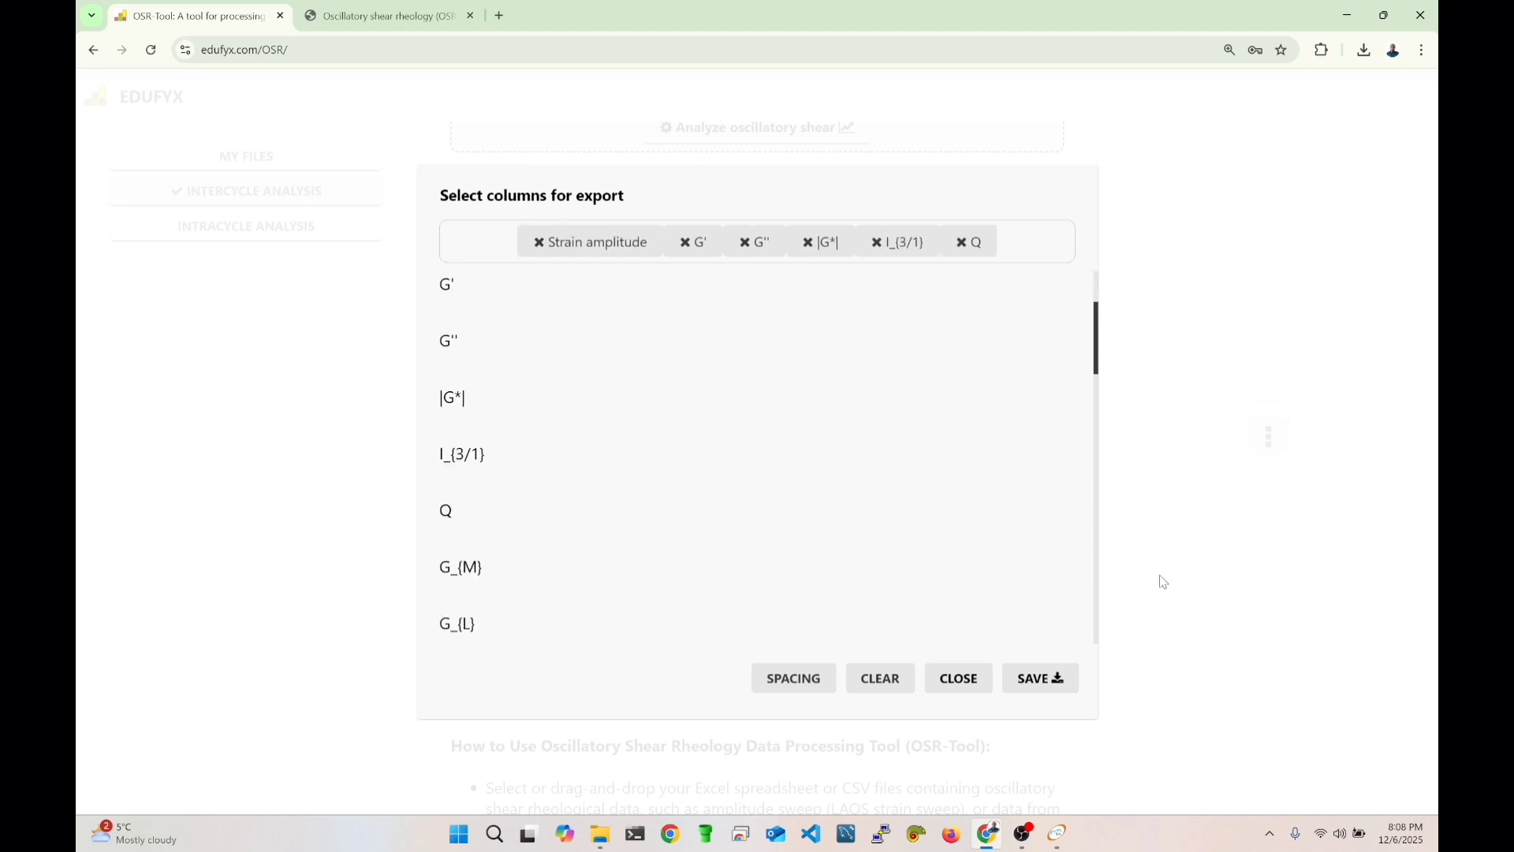
Save the export without a custom filename, open the downloaded CSV in Excel to review it, and close it.
click(1053, 681)
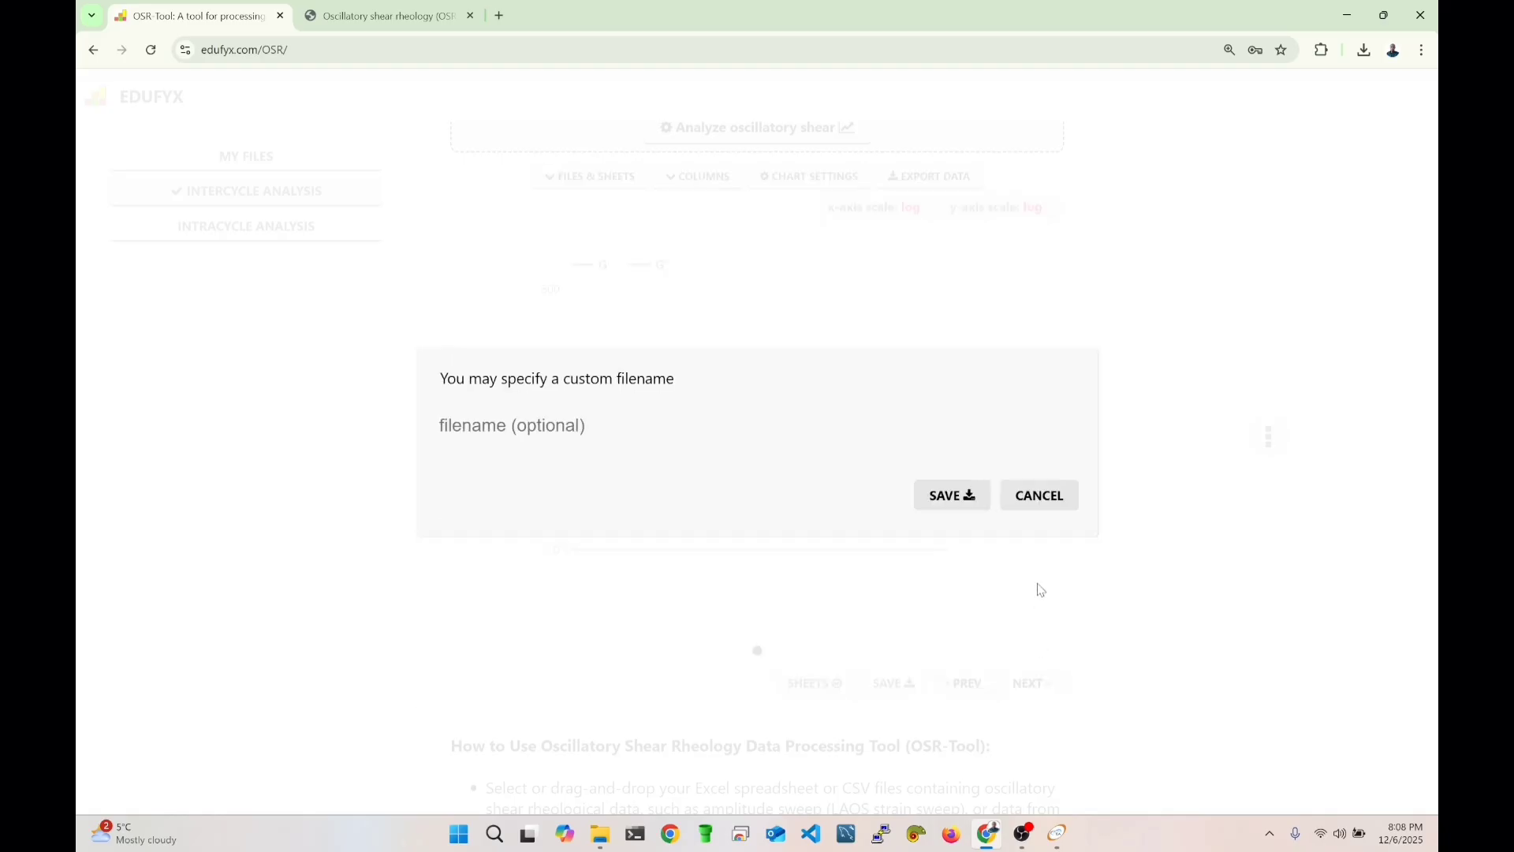
click(950, 502)
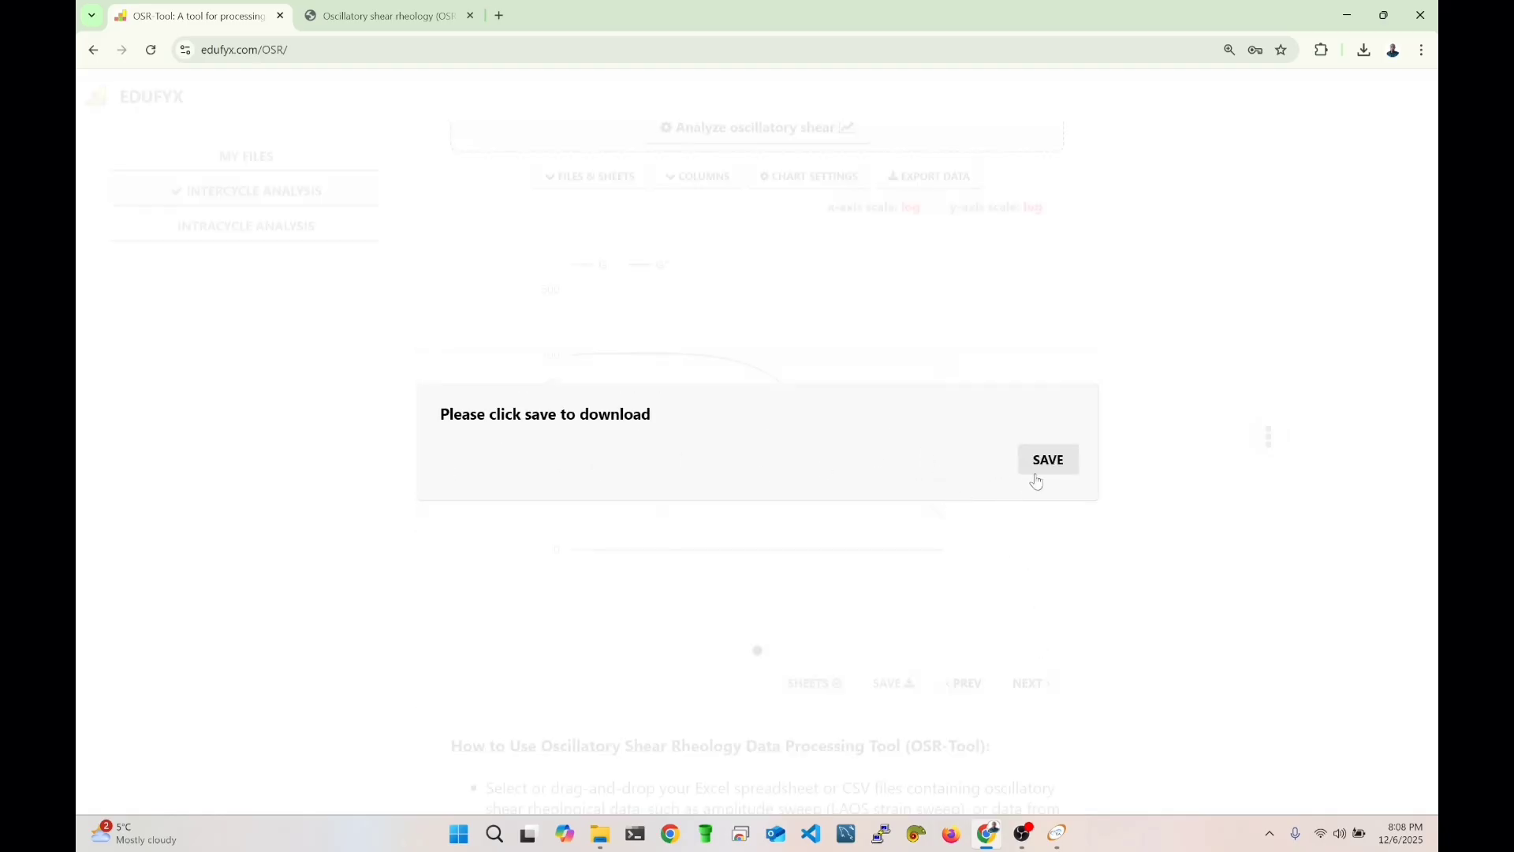
click(1040, 468)
click(1291, 99)
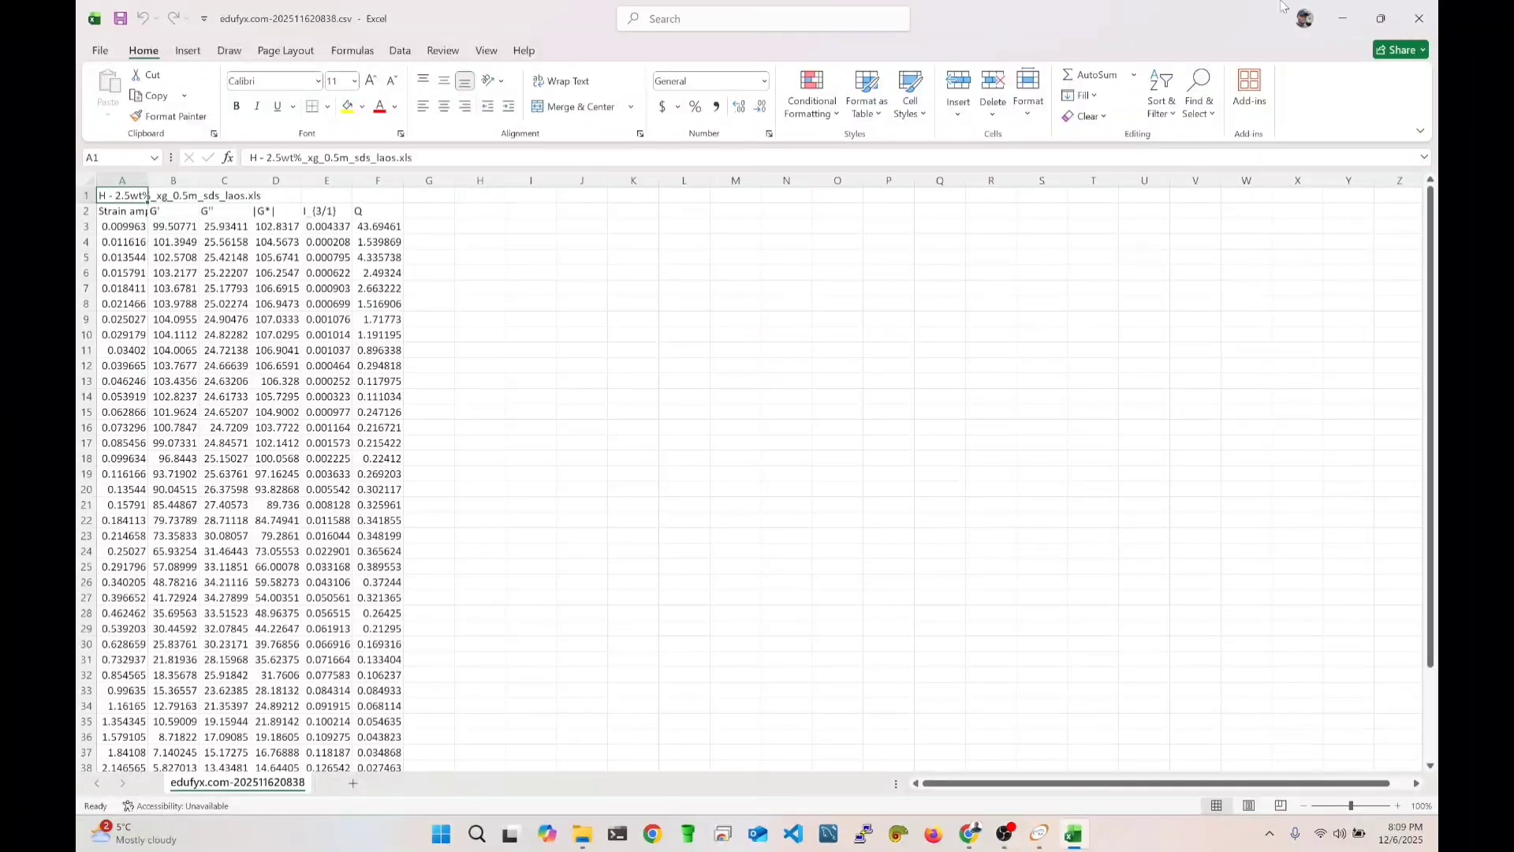
click(1433, 19)
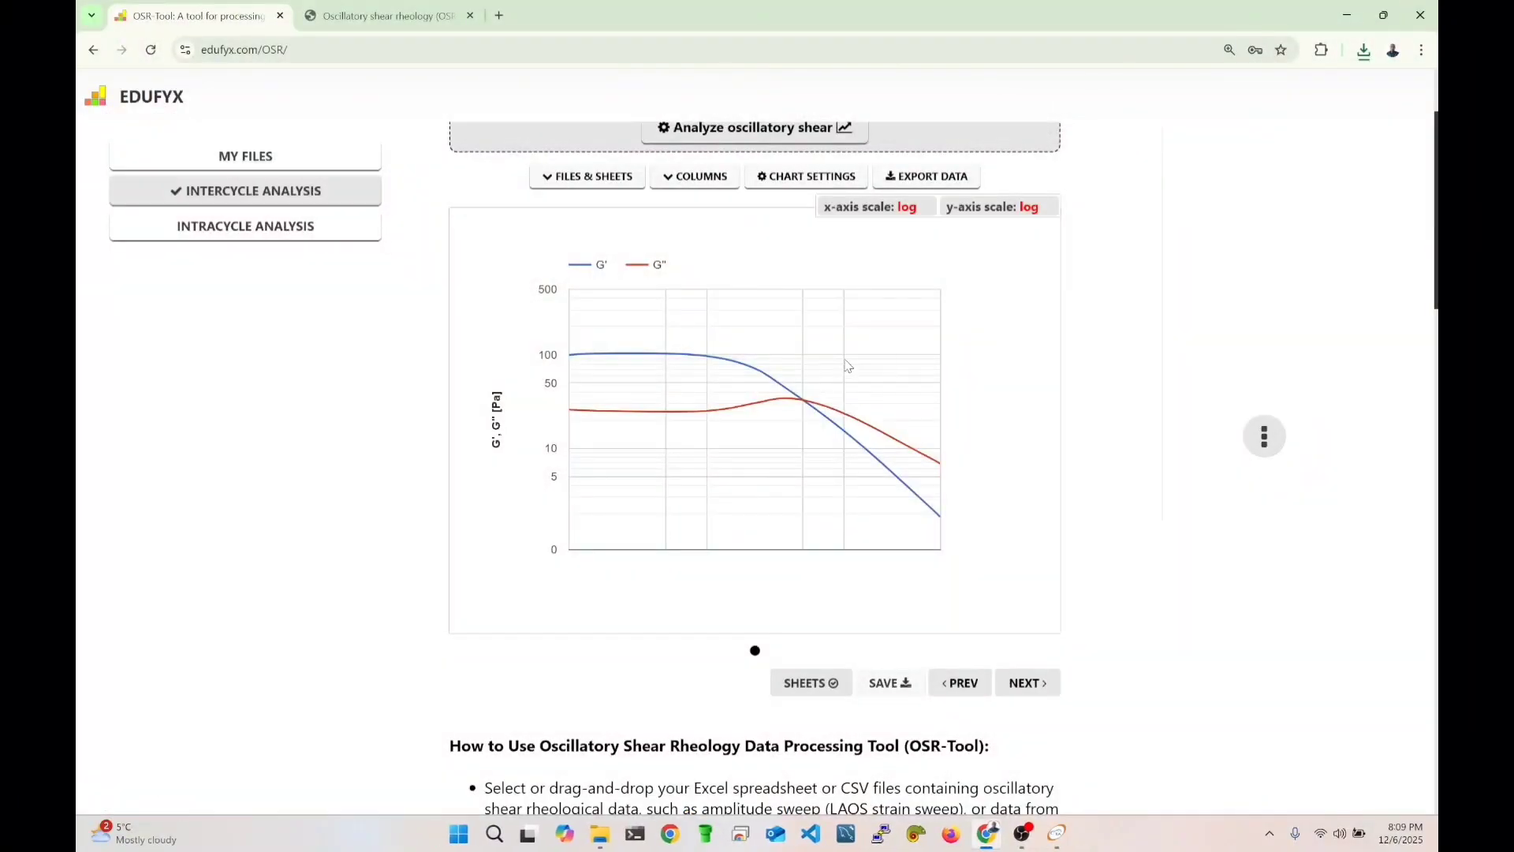
Look at the My Files data view and return to the intercycle analysis.
scroll(846, 364, up, 2)
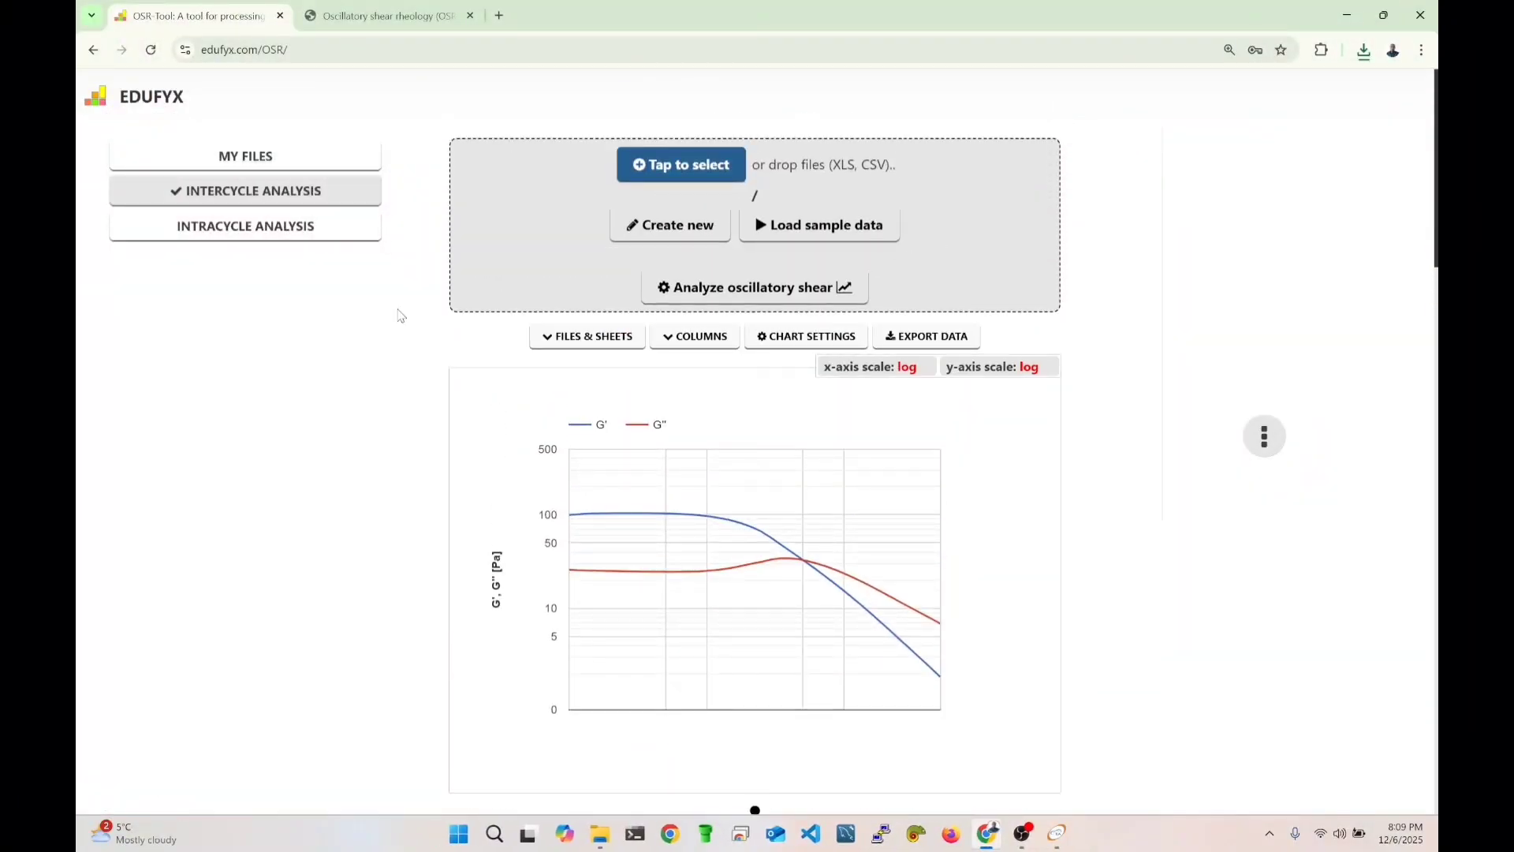
click(268, 167)
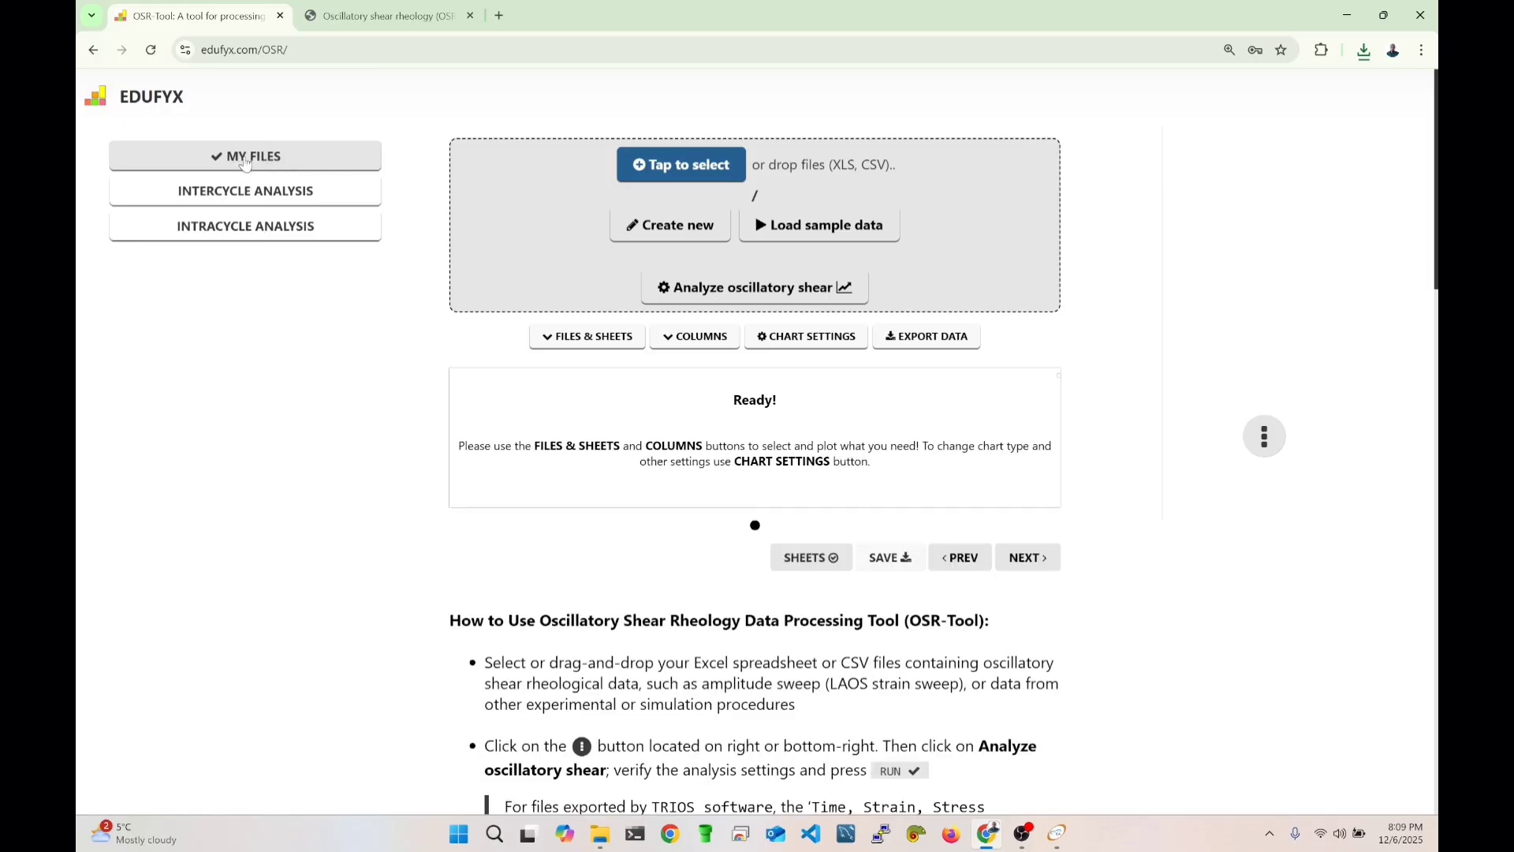
click(220, 199)
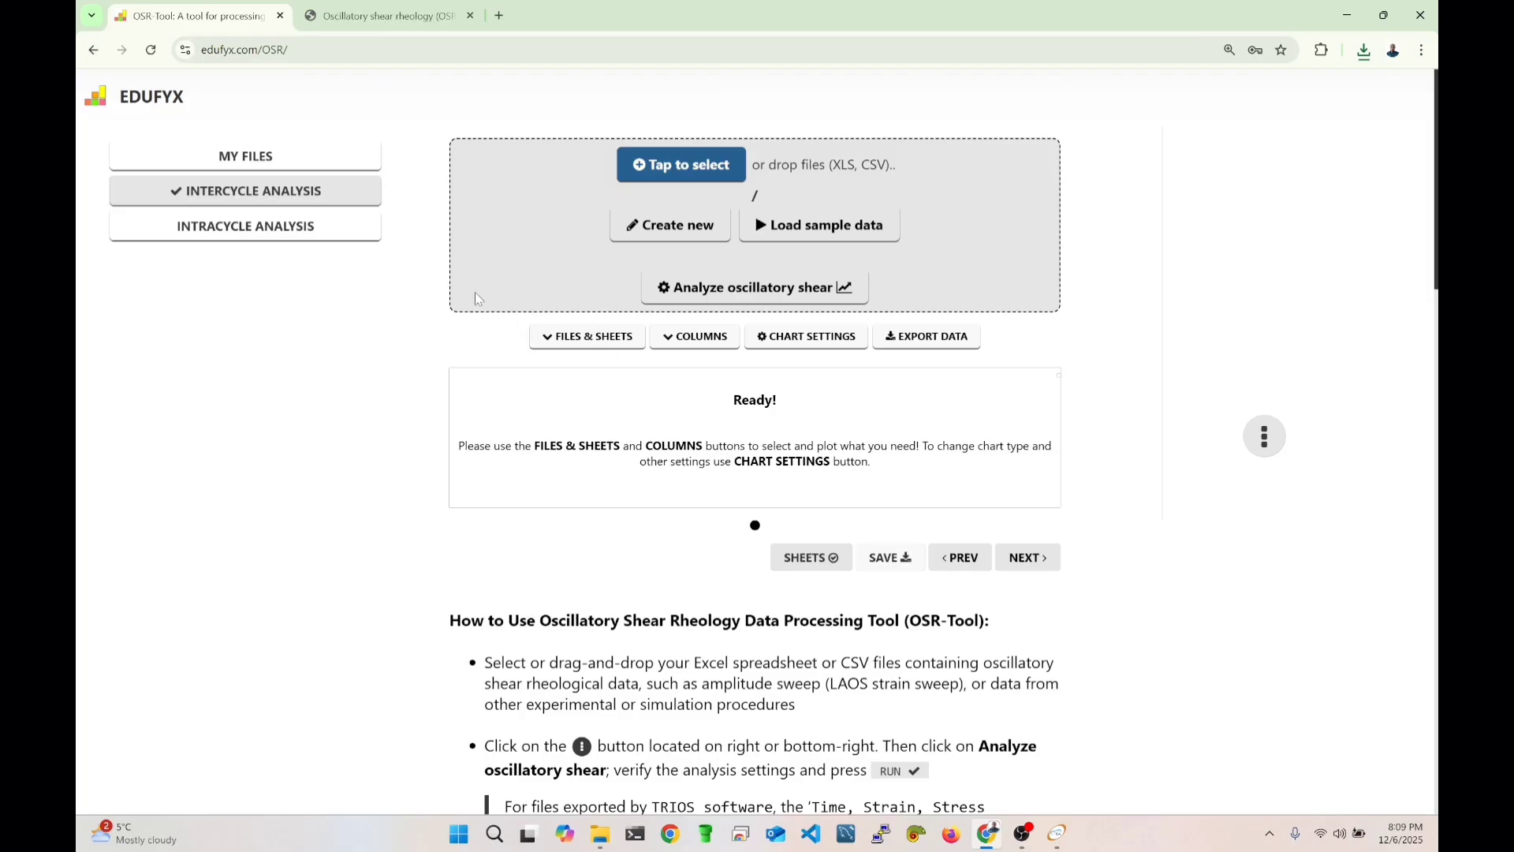
Switch to the intracycle analysis and examine the data table columns of sheet 1: A=0.01, w=1, then close the table.
click(307, 235)
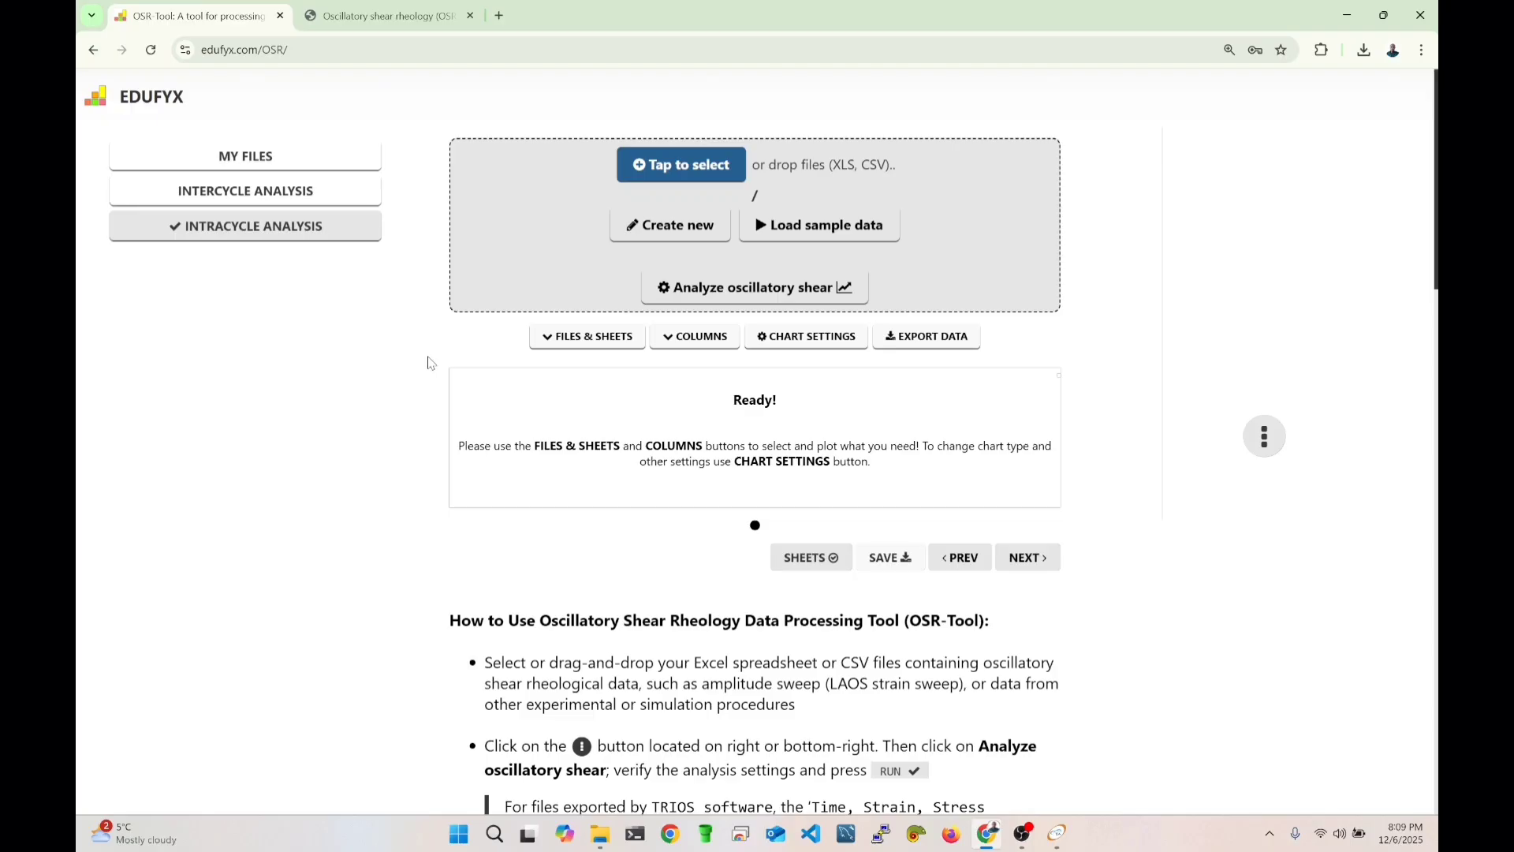
click(636, 336)
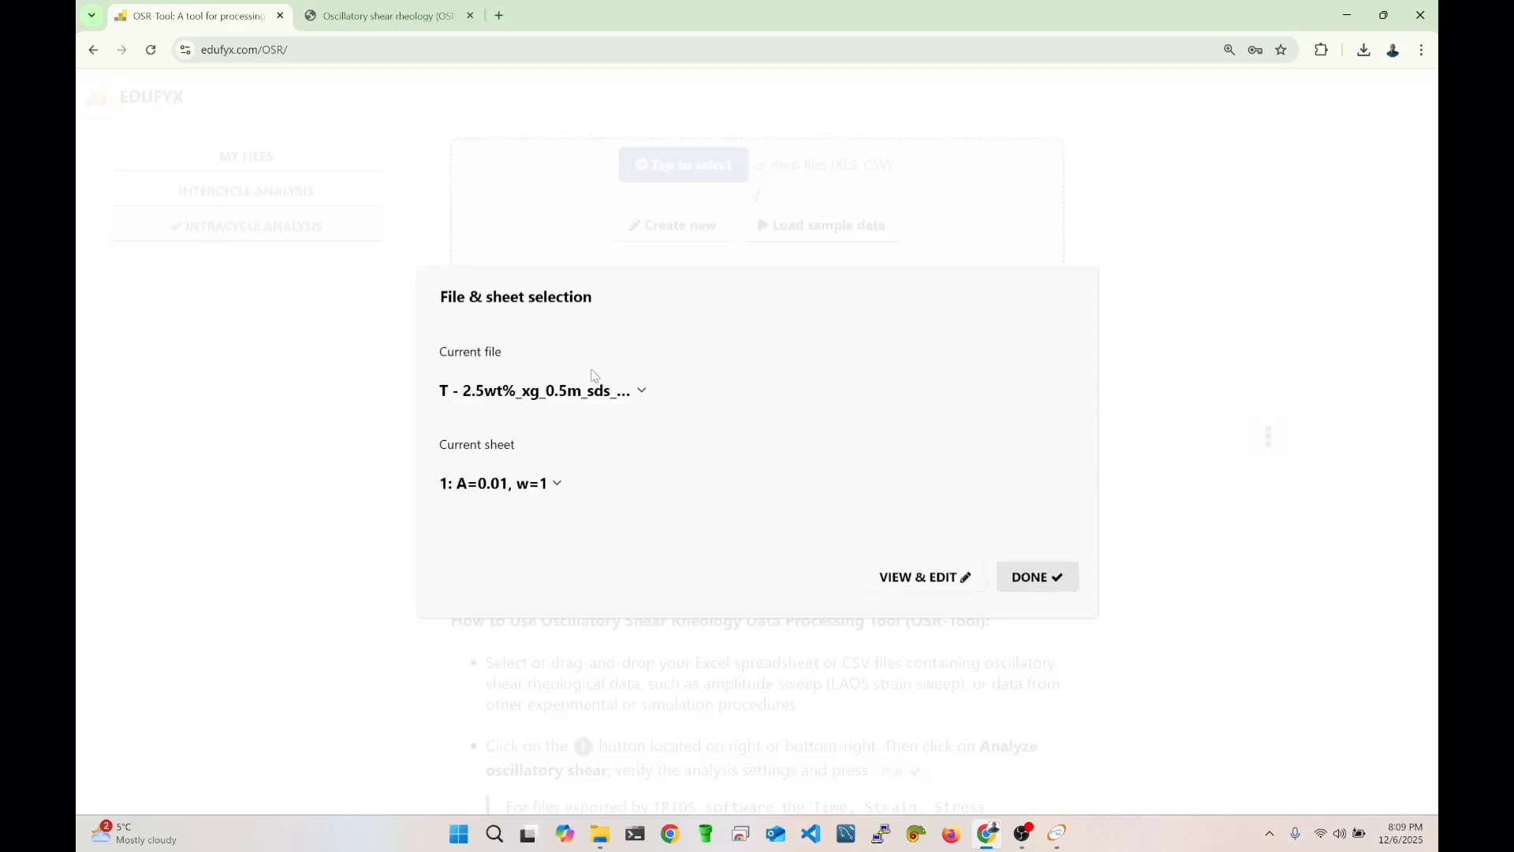
click(946, 569)
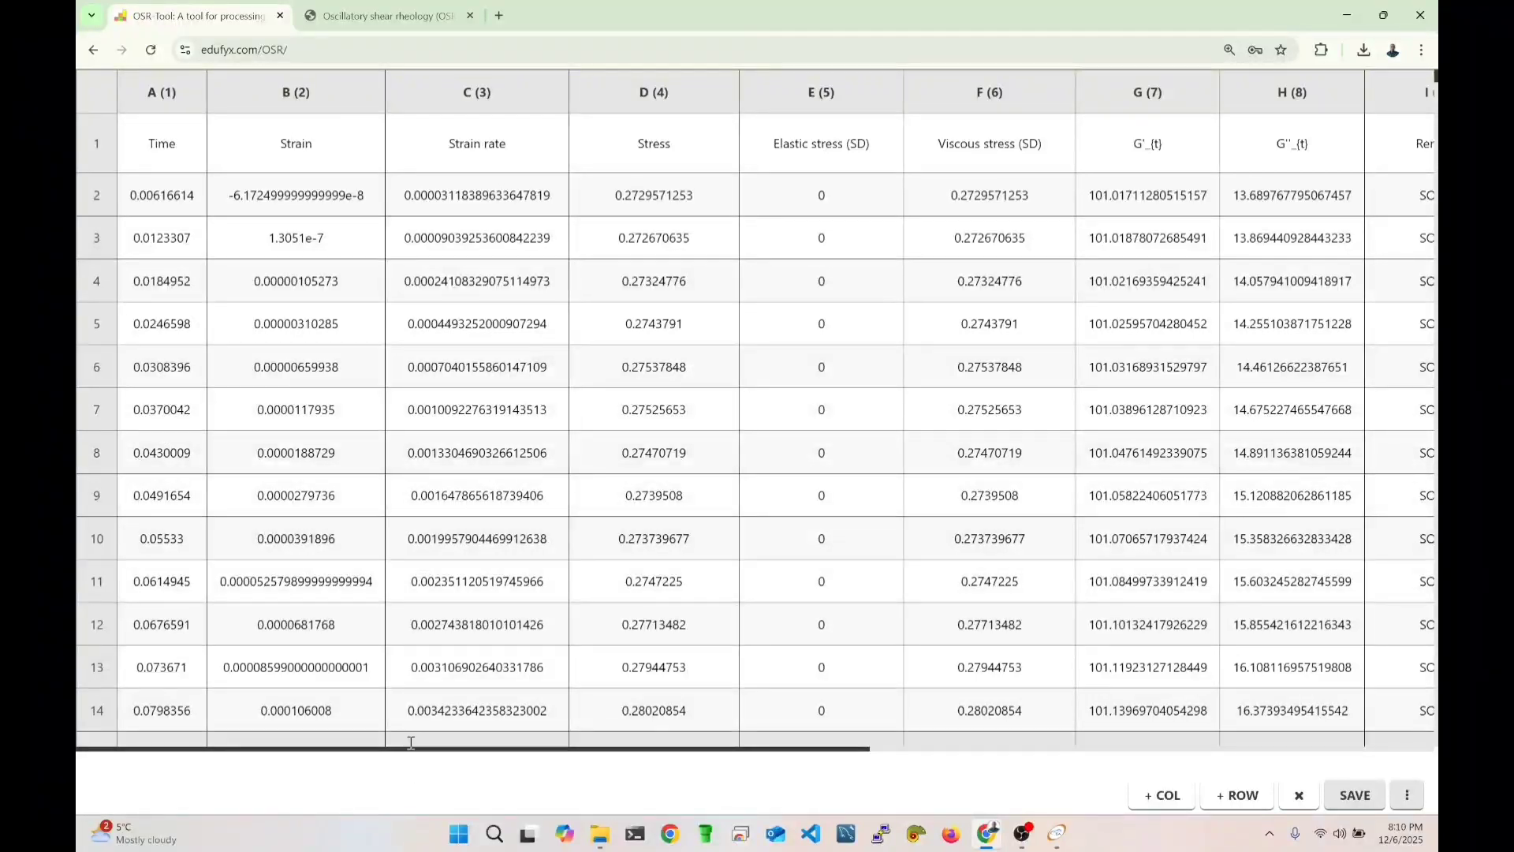
drag(423, 754, 989, 755)
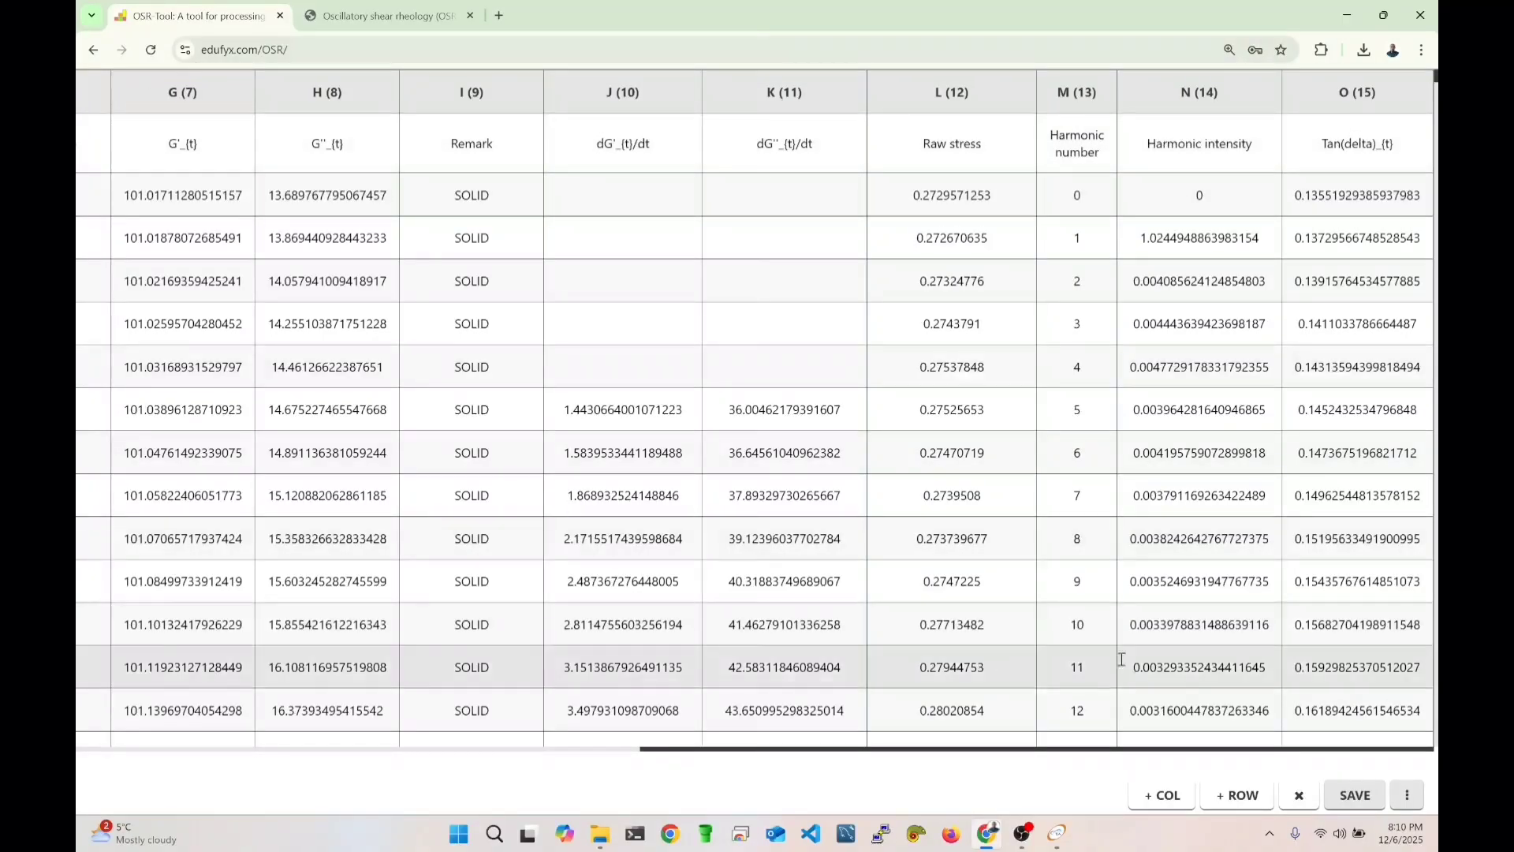
drag(1051, 755, 507, 727)
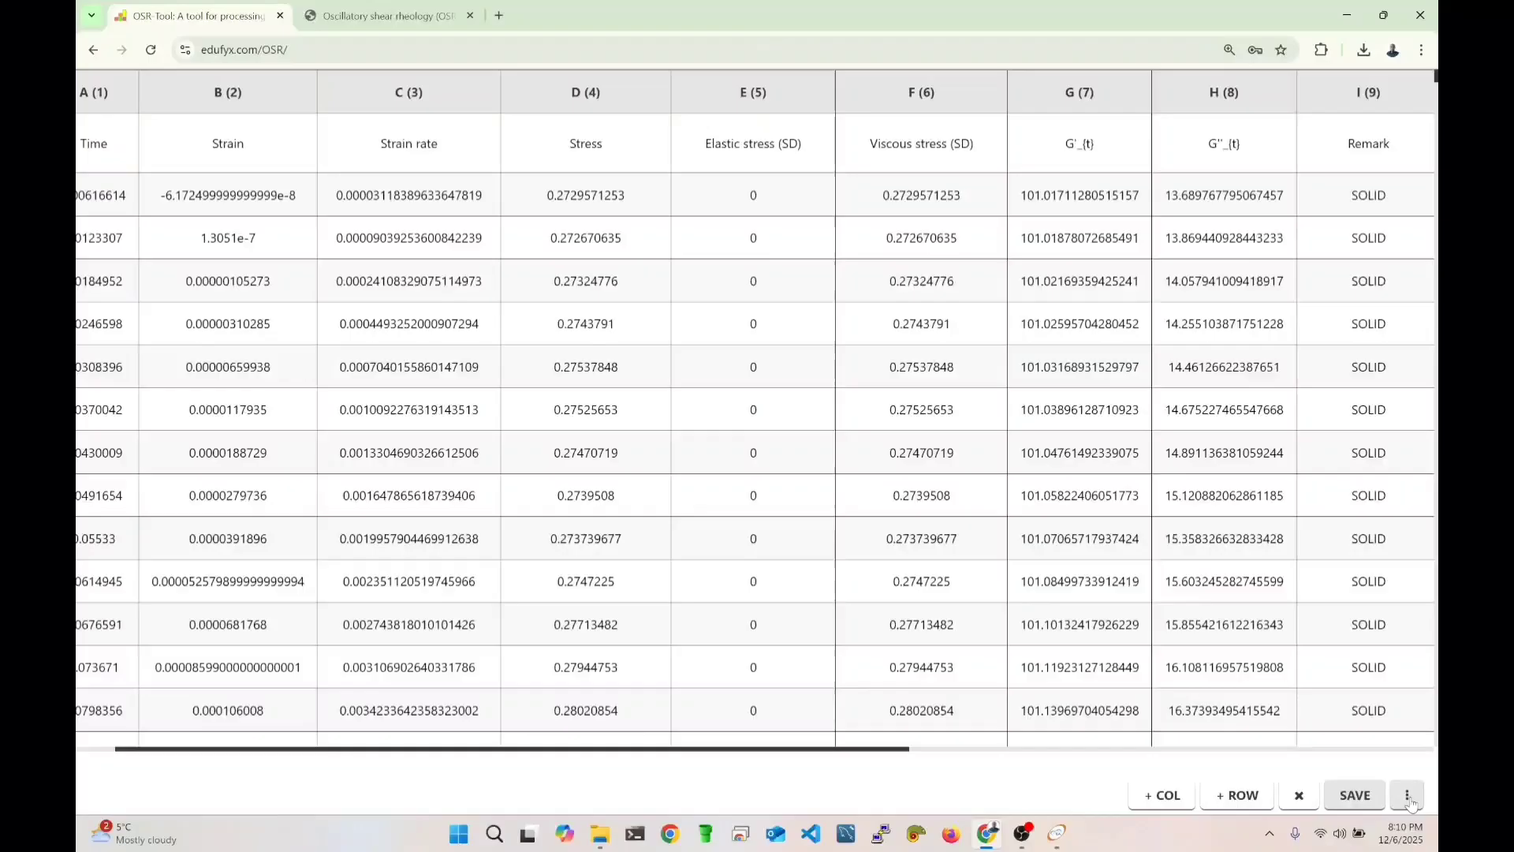
click(1306, 798)
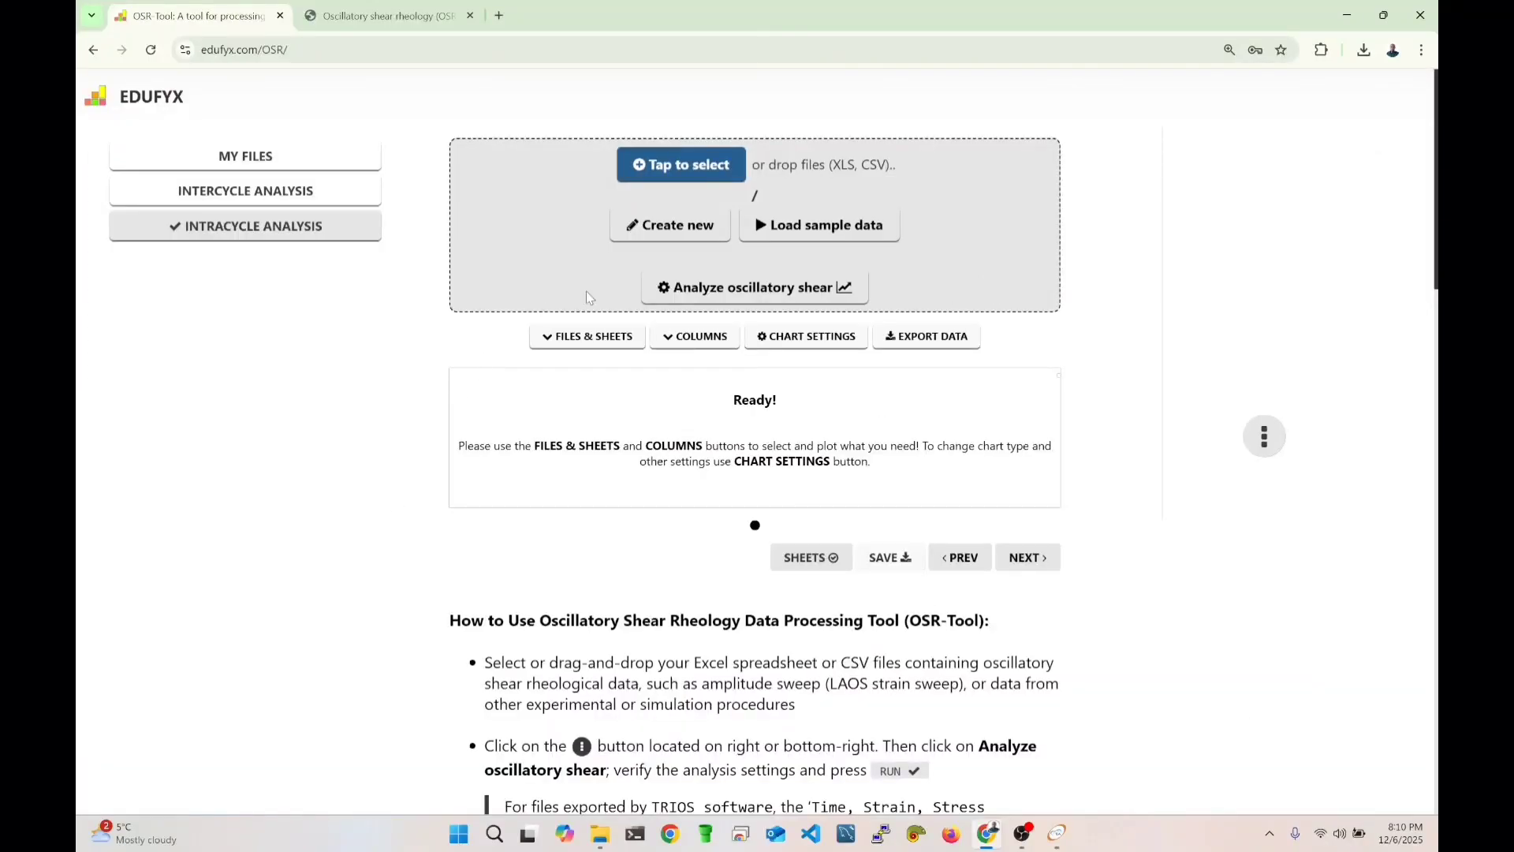
Switch back and forth between the intercycle, intracycle and My Files data views.
click(241, 199)
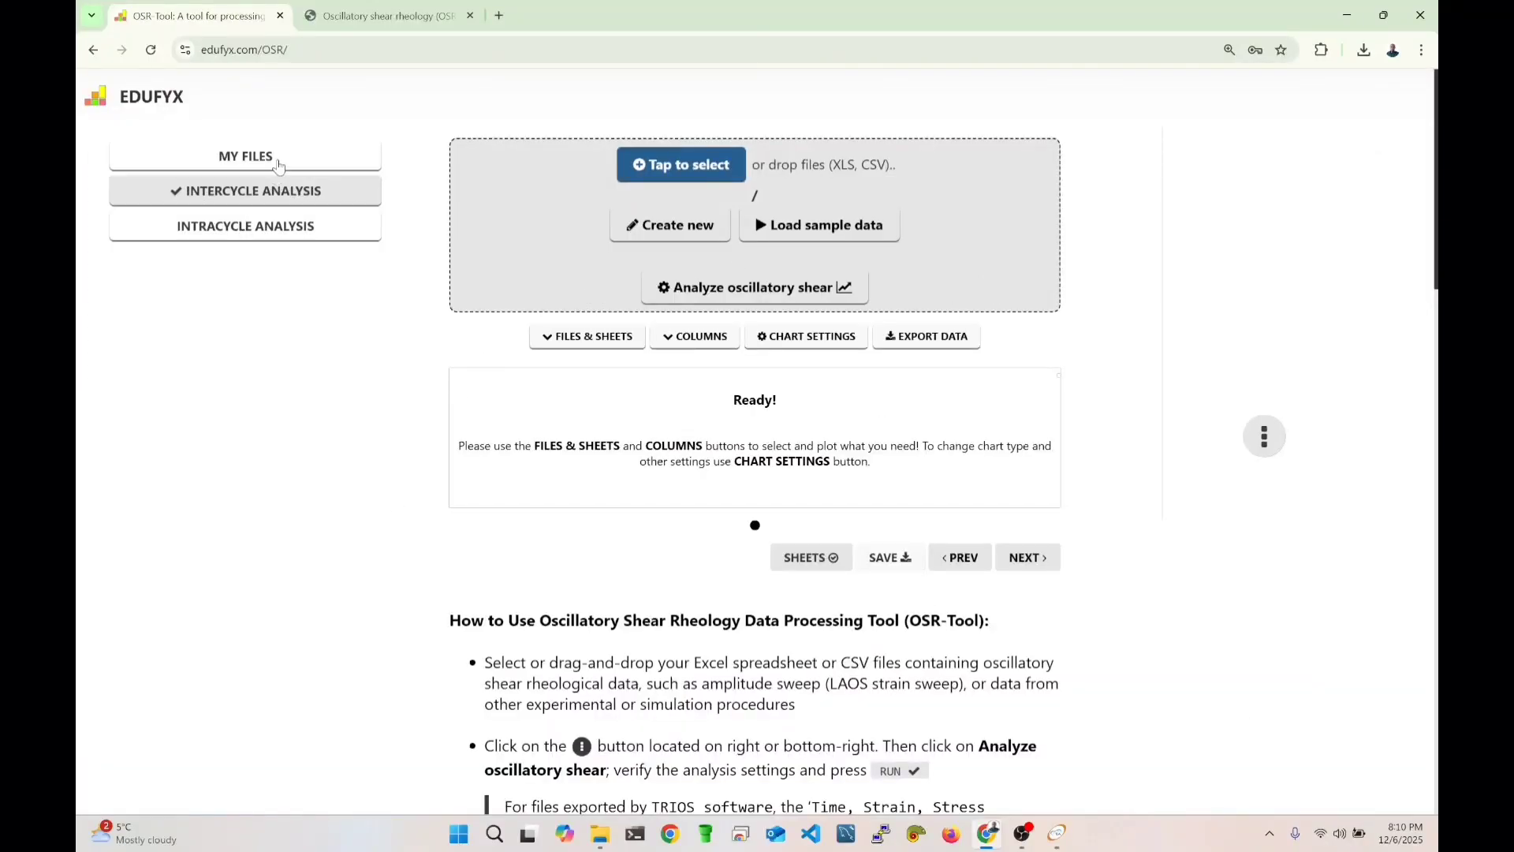
click(282, 222)
click(266, 197)
click(272, 162)
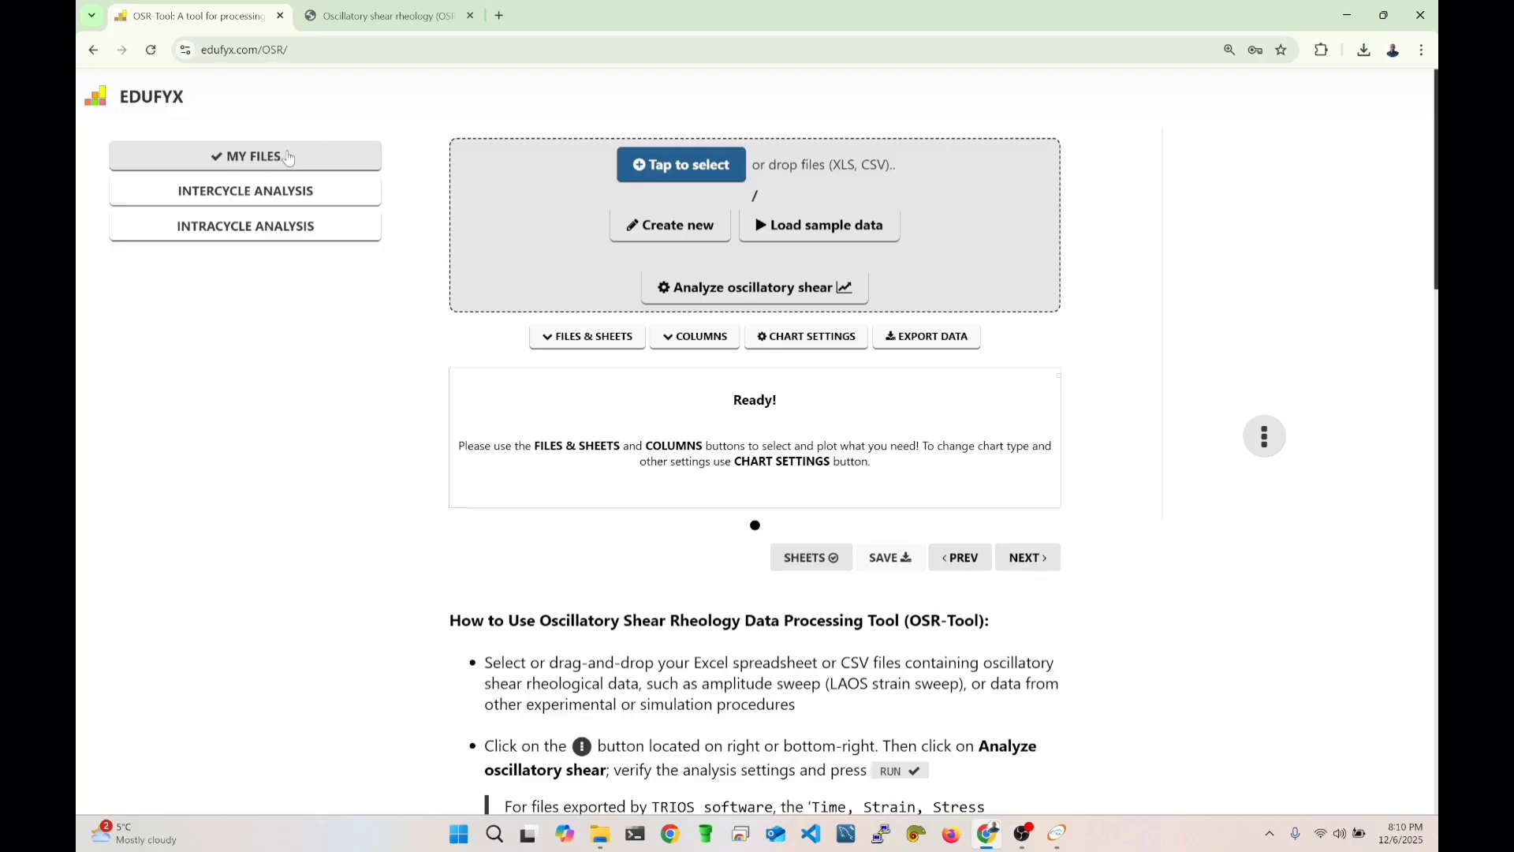
click(212, 202)
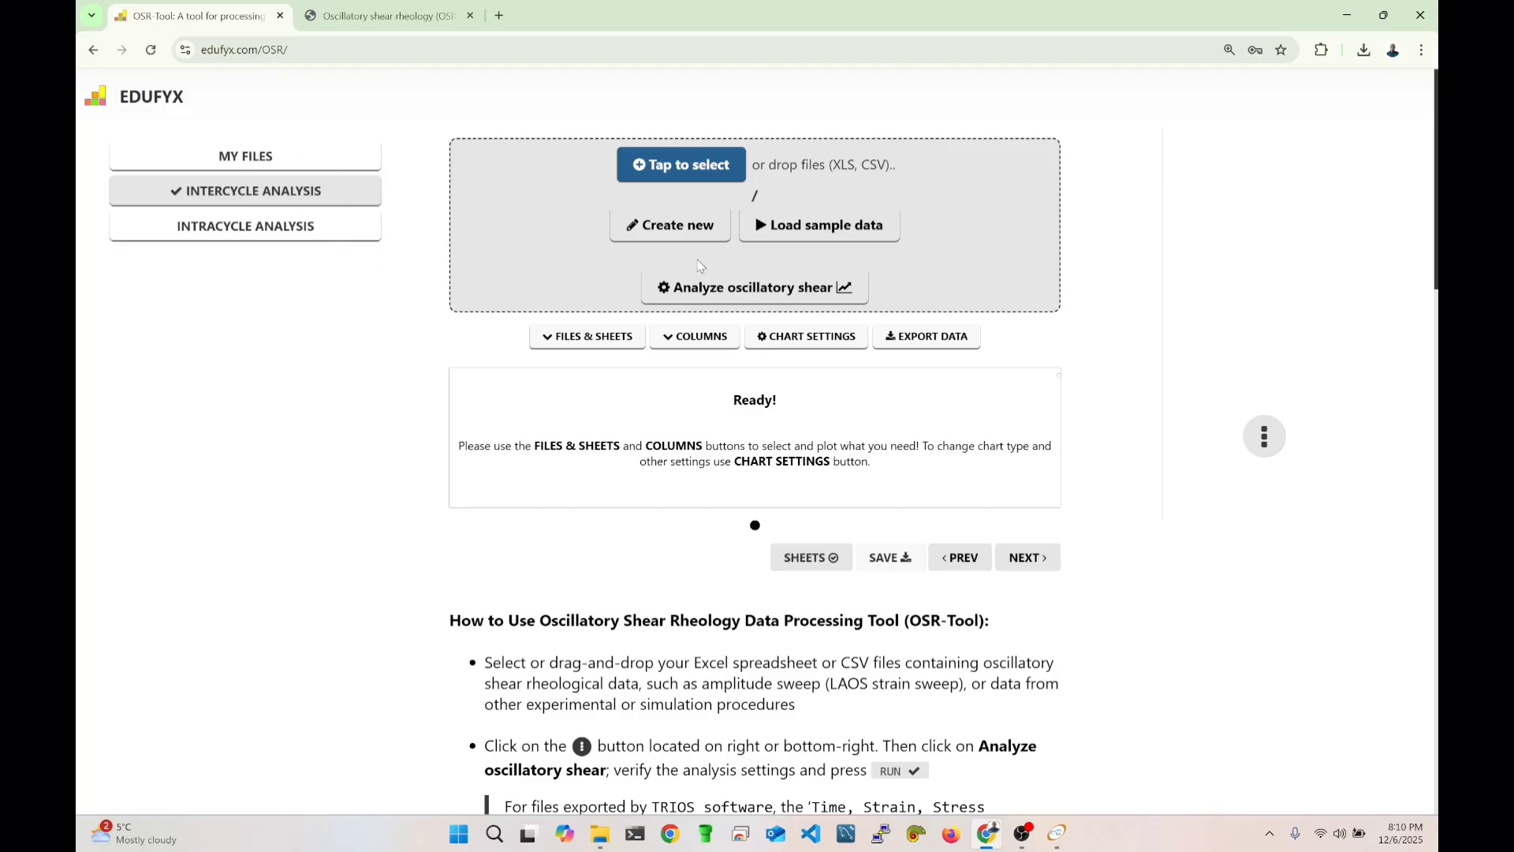
Return to My Files and check the selected file and its sheet list, keeping the Details sheet.
click(280, 156)
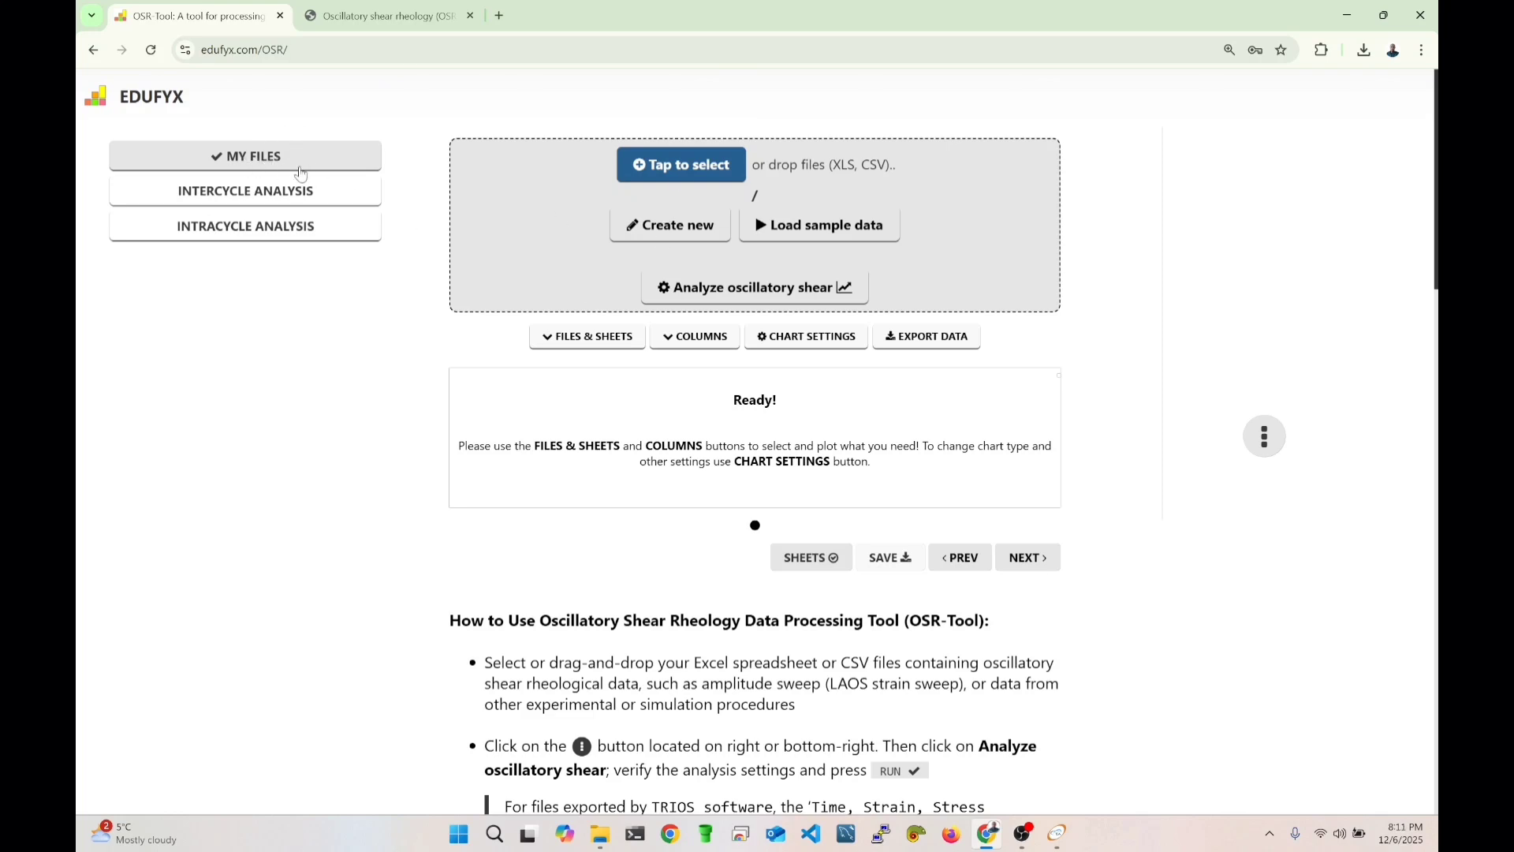
click(596, 344)
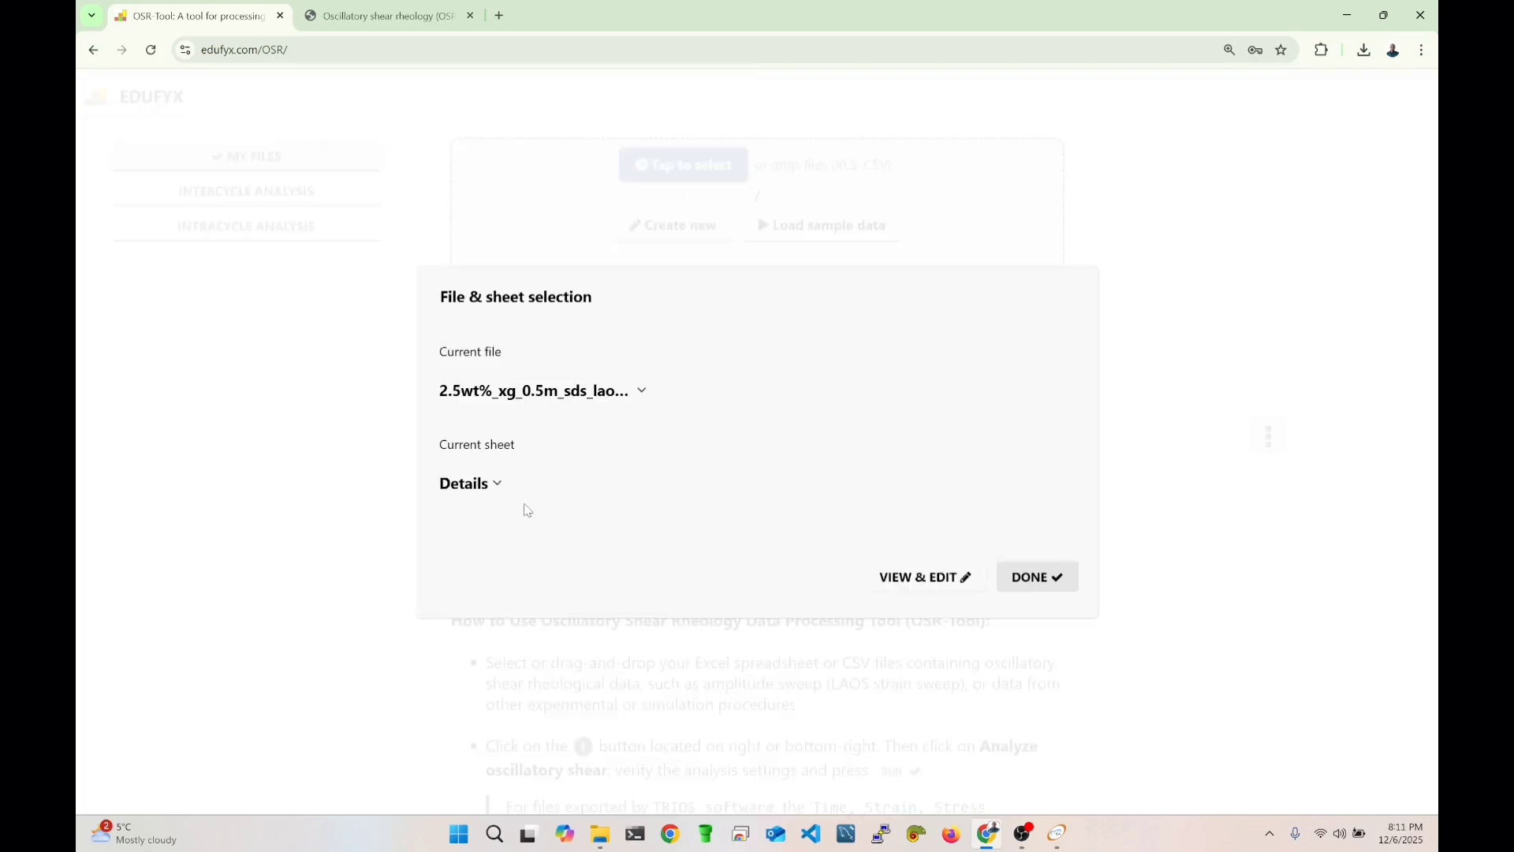
click(503, 485)
click(1060, 617)
click(1011, 580)
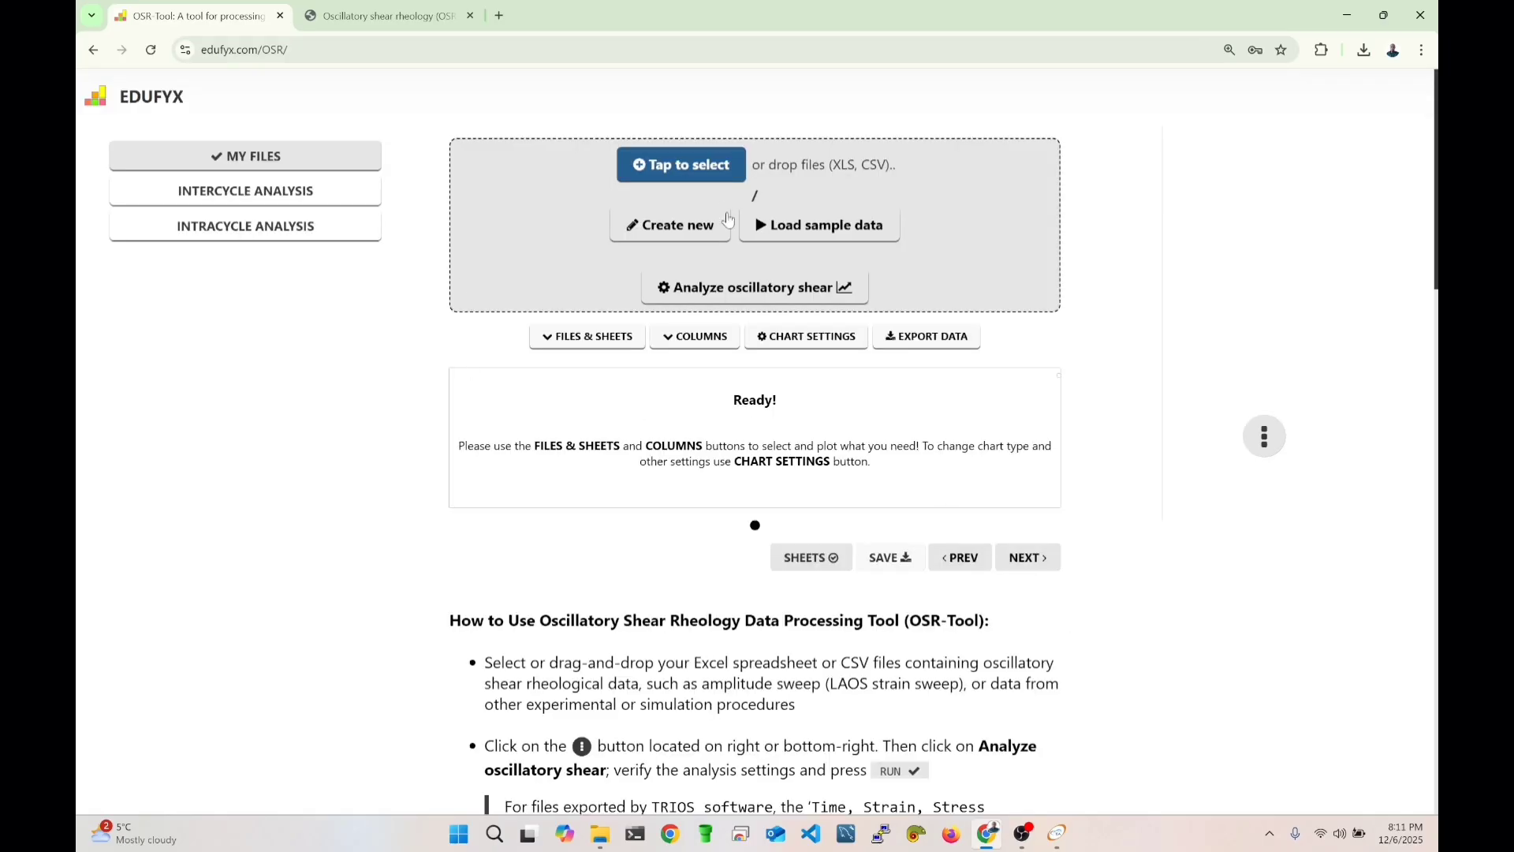
Rerun the oscillatory shear analysis with stress filtering enabled, an odd harmonics count of 2 and Use Last Cycle switched on.
click(715, 305)
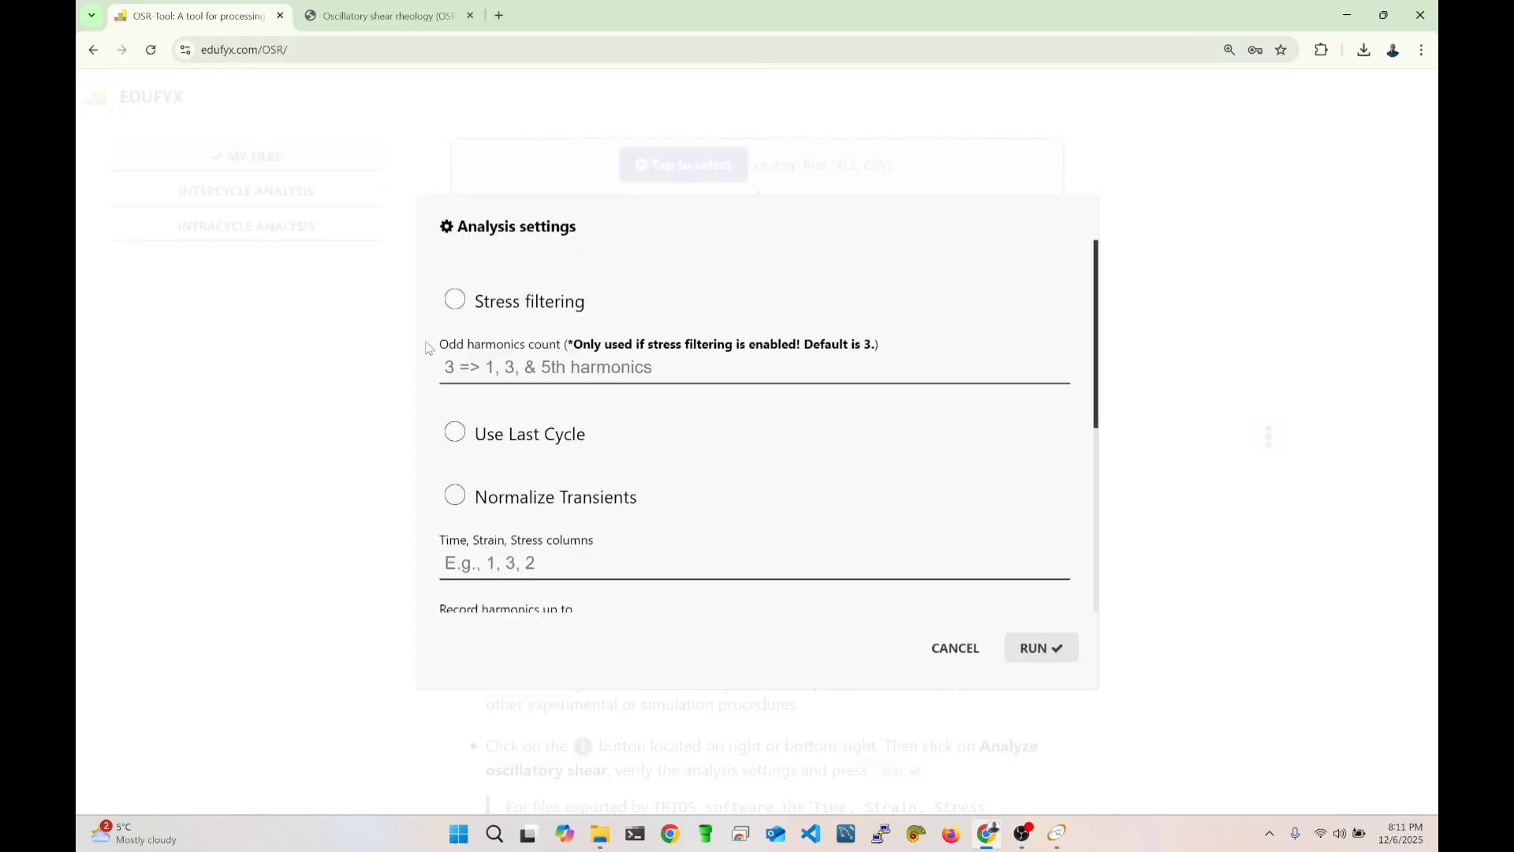
click(518, 312)
text(2)
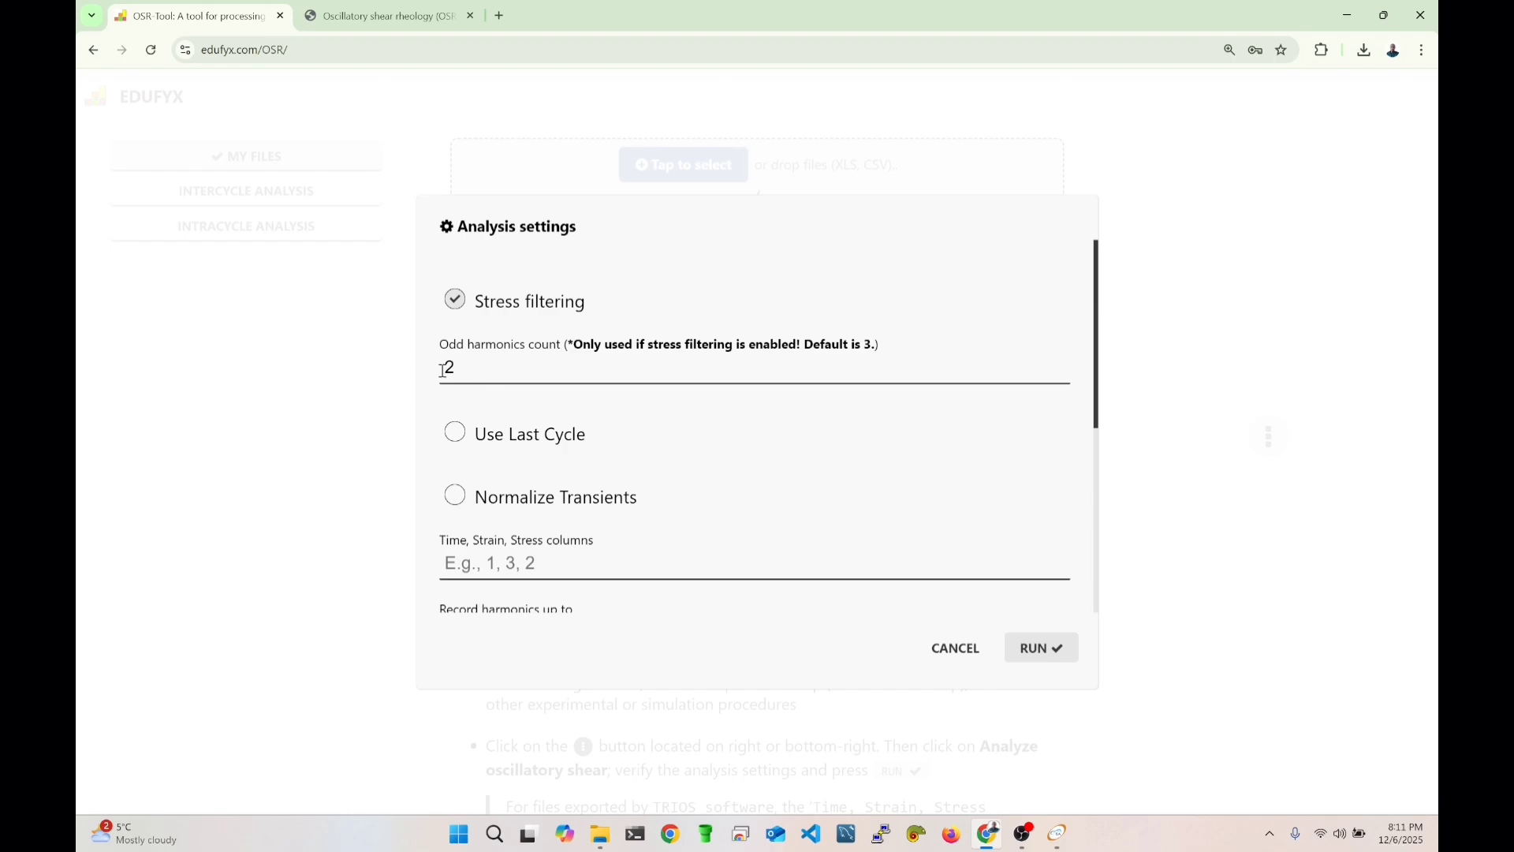
click(505, 439)
click(1043, 649)
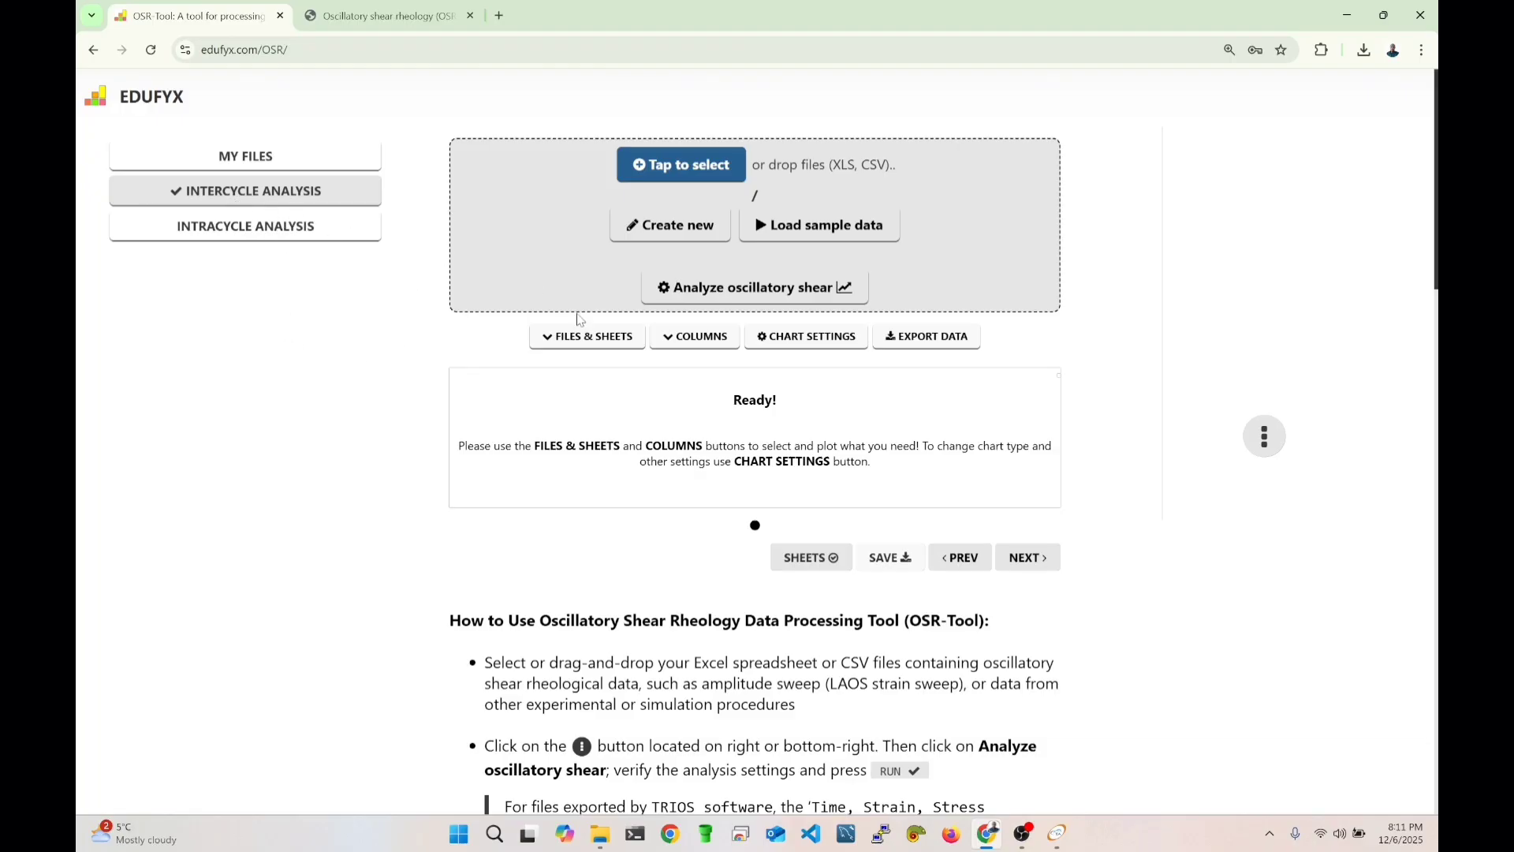
View the data table of the new intercycle analysis results and close it.
click(605, 344)
click(923, 578)
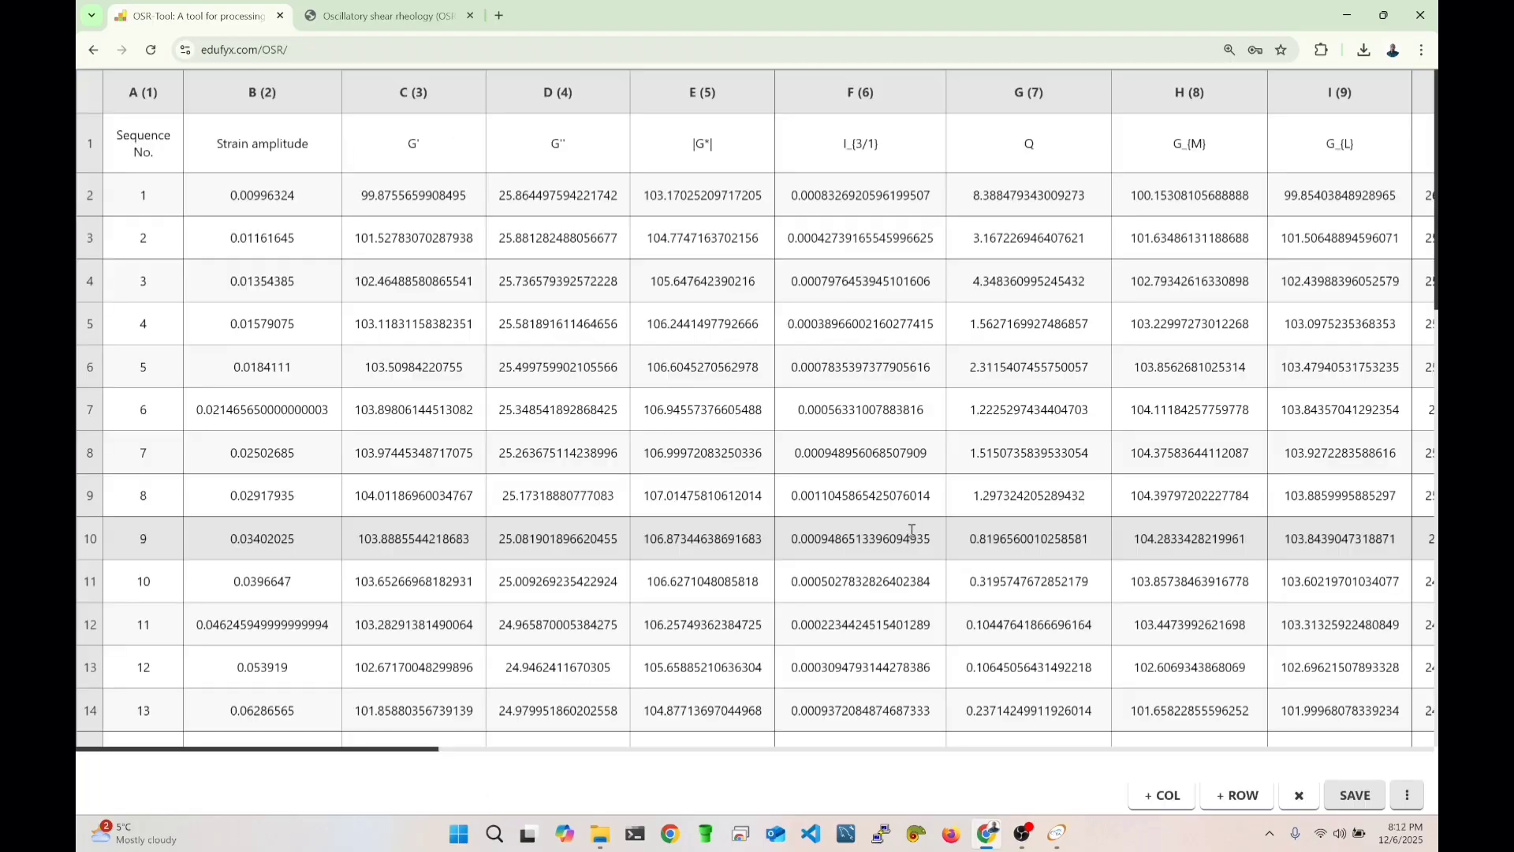
click(1298, 795)
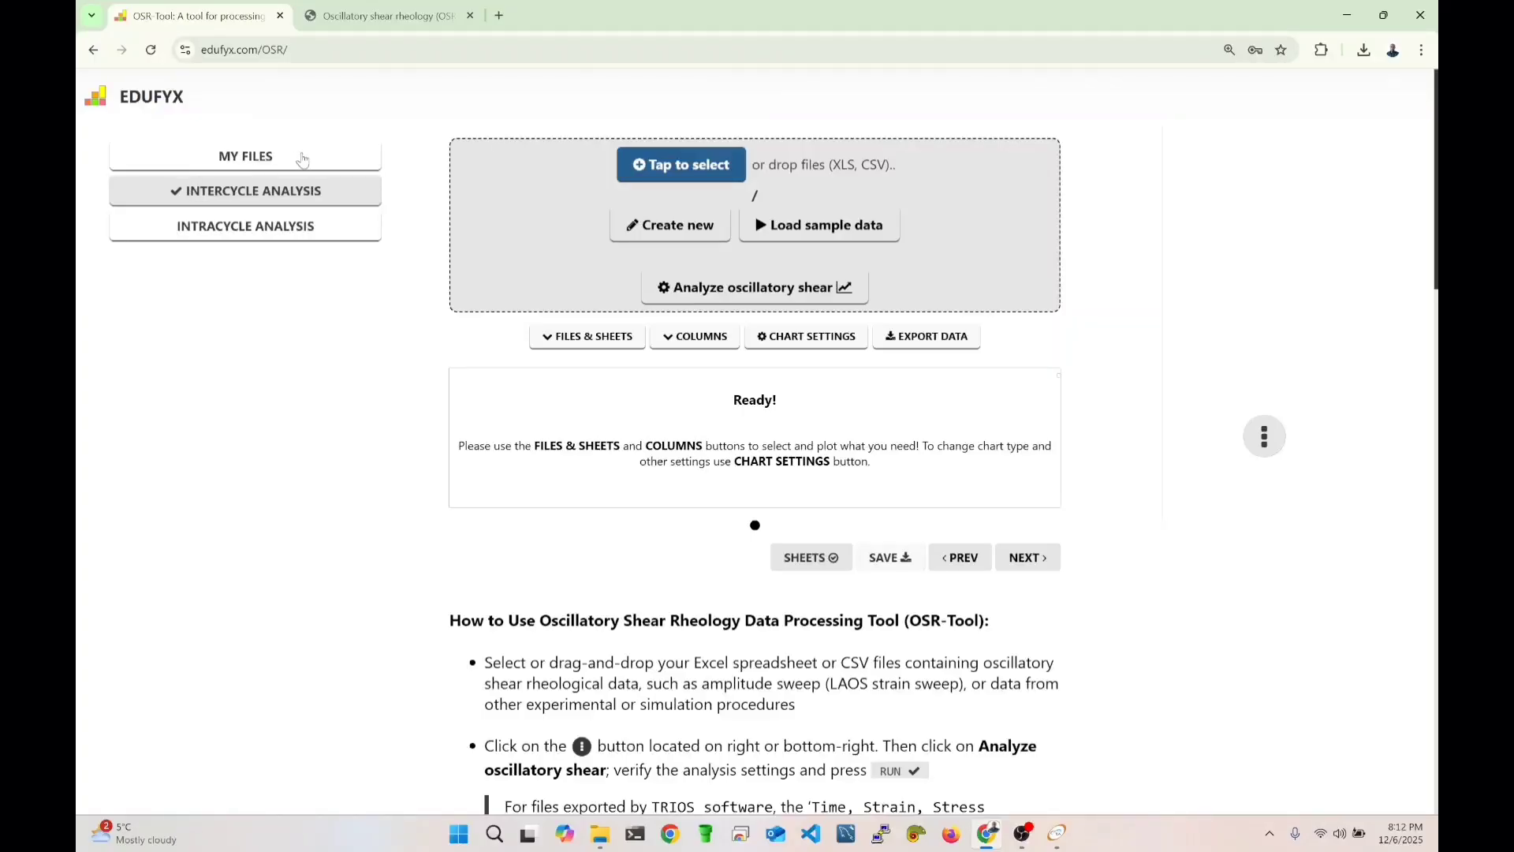
Draw an intercycle chart of Stiffening ratio and Thickening ratio against Strain amplitude as the x-axis.
click(697, 346)
click(542, 369)
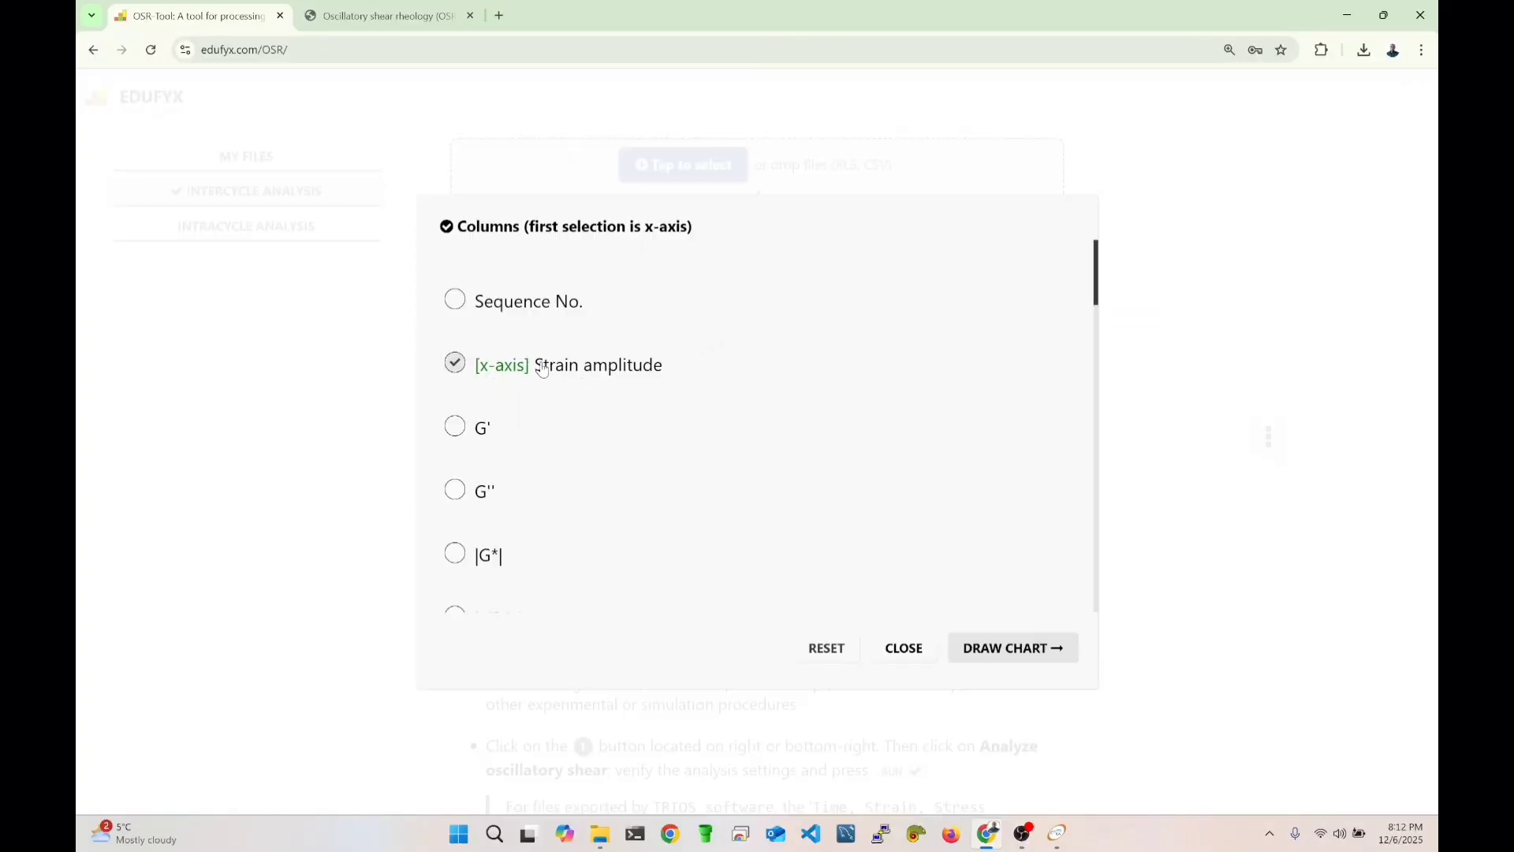
scroll(542, 369, down, 10)
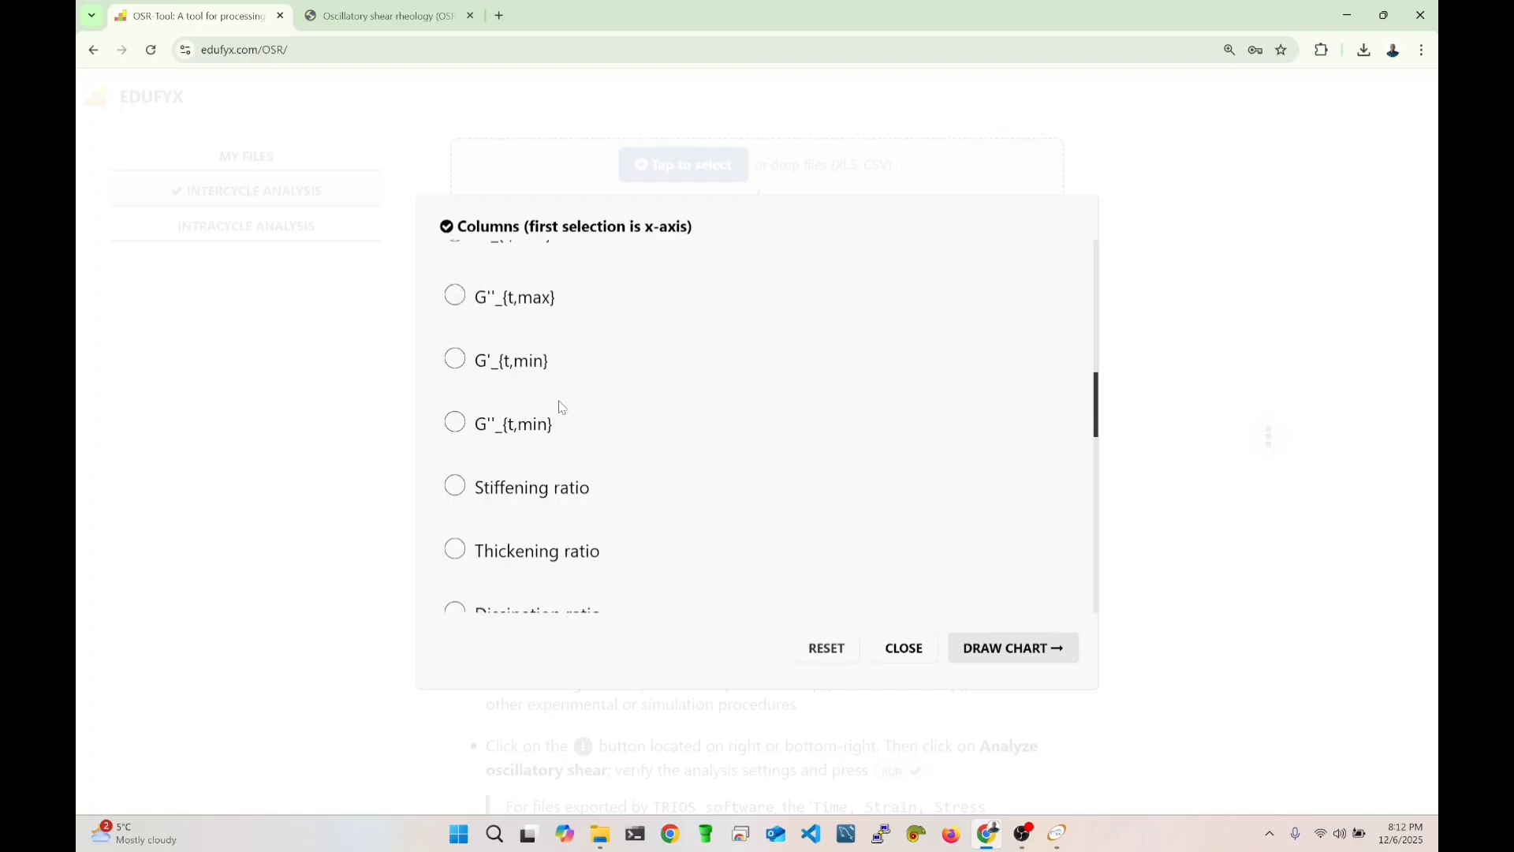
click(552, 463)
click(536, 521)
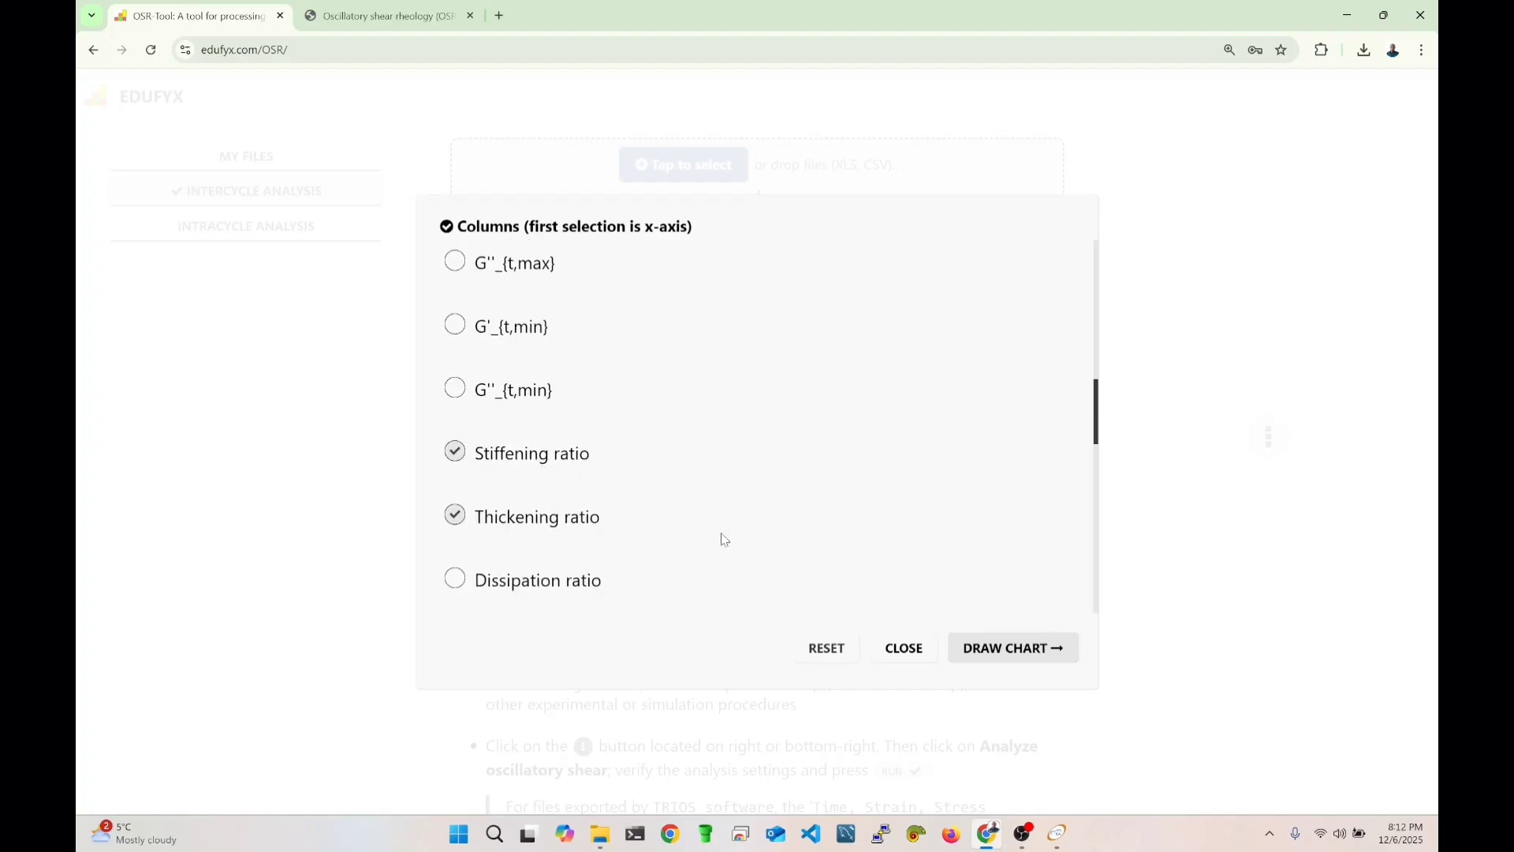
click(1010, 651)
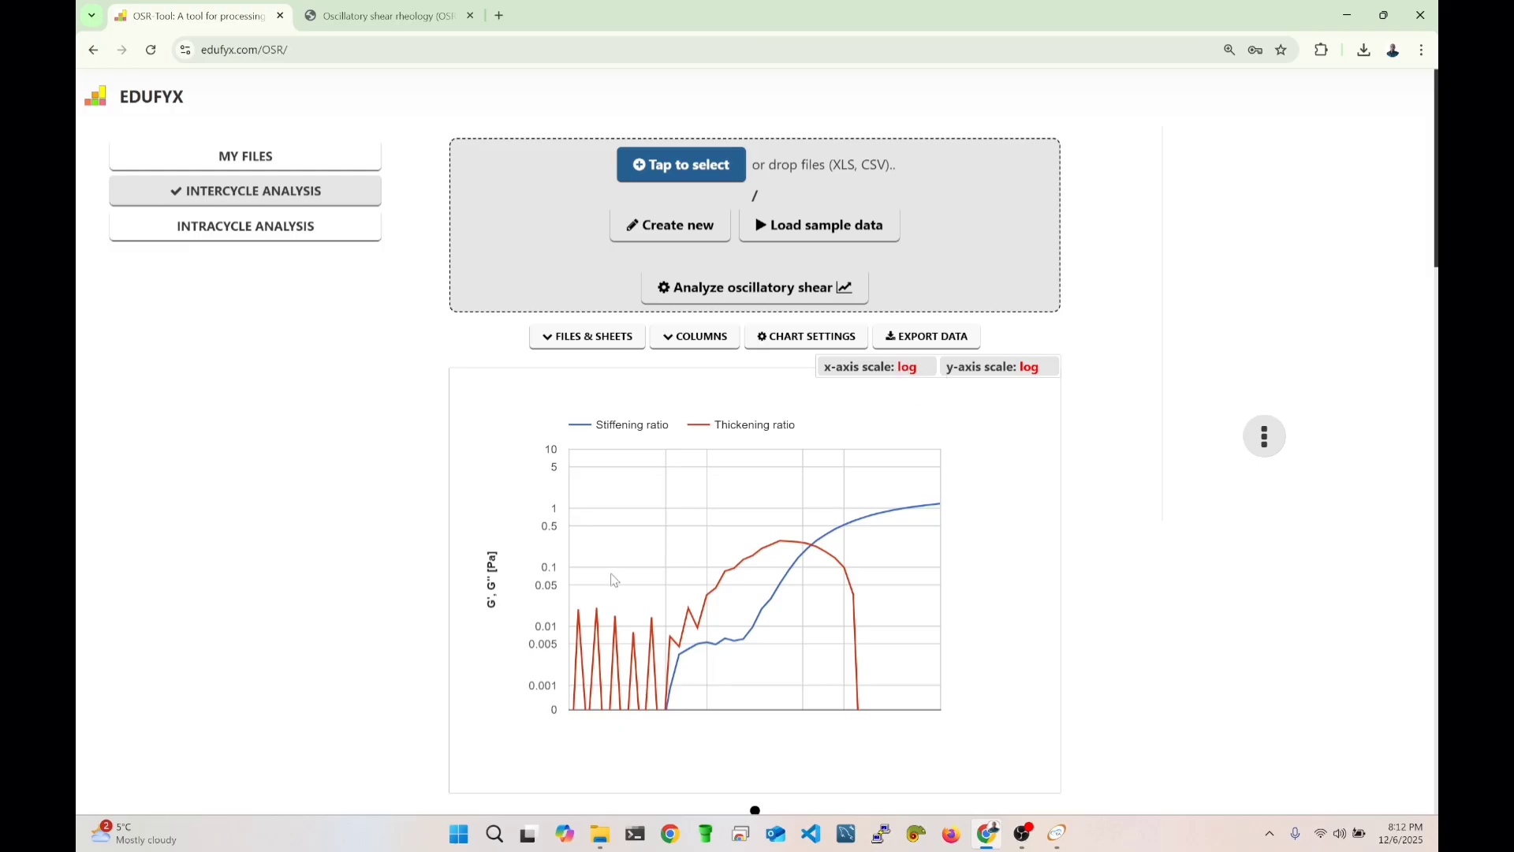
Switch the intercycle chart's y-axis to a linear scale and change its y-axis label to "S, T".
click(986, 378)
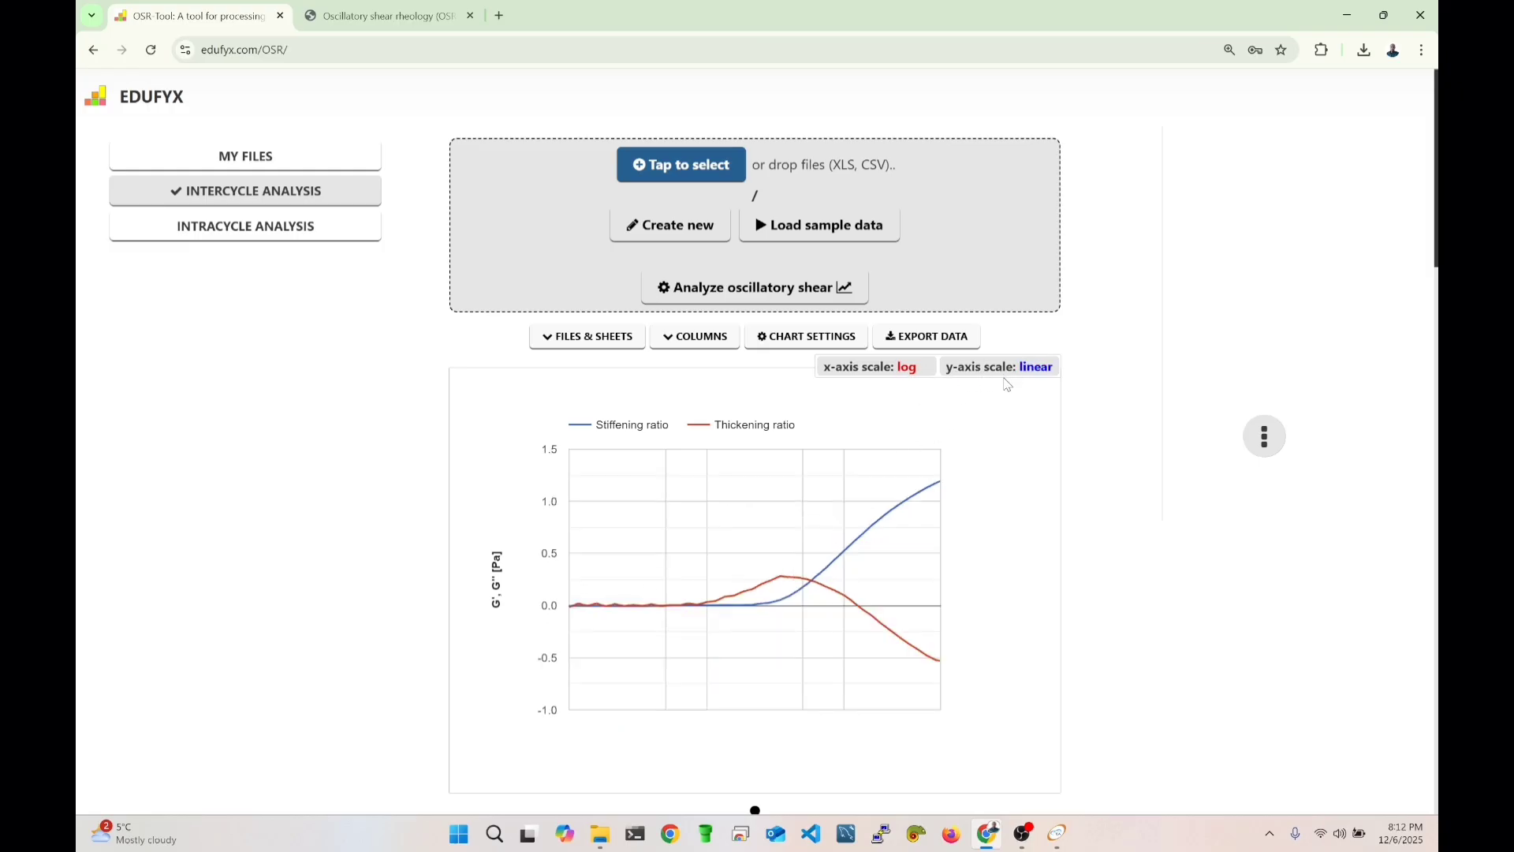
scroll(622, 526, down, 1)
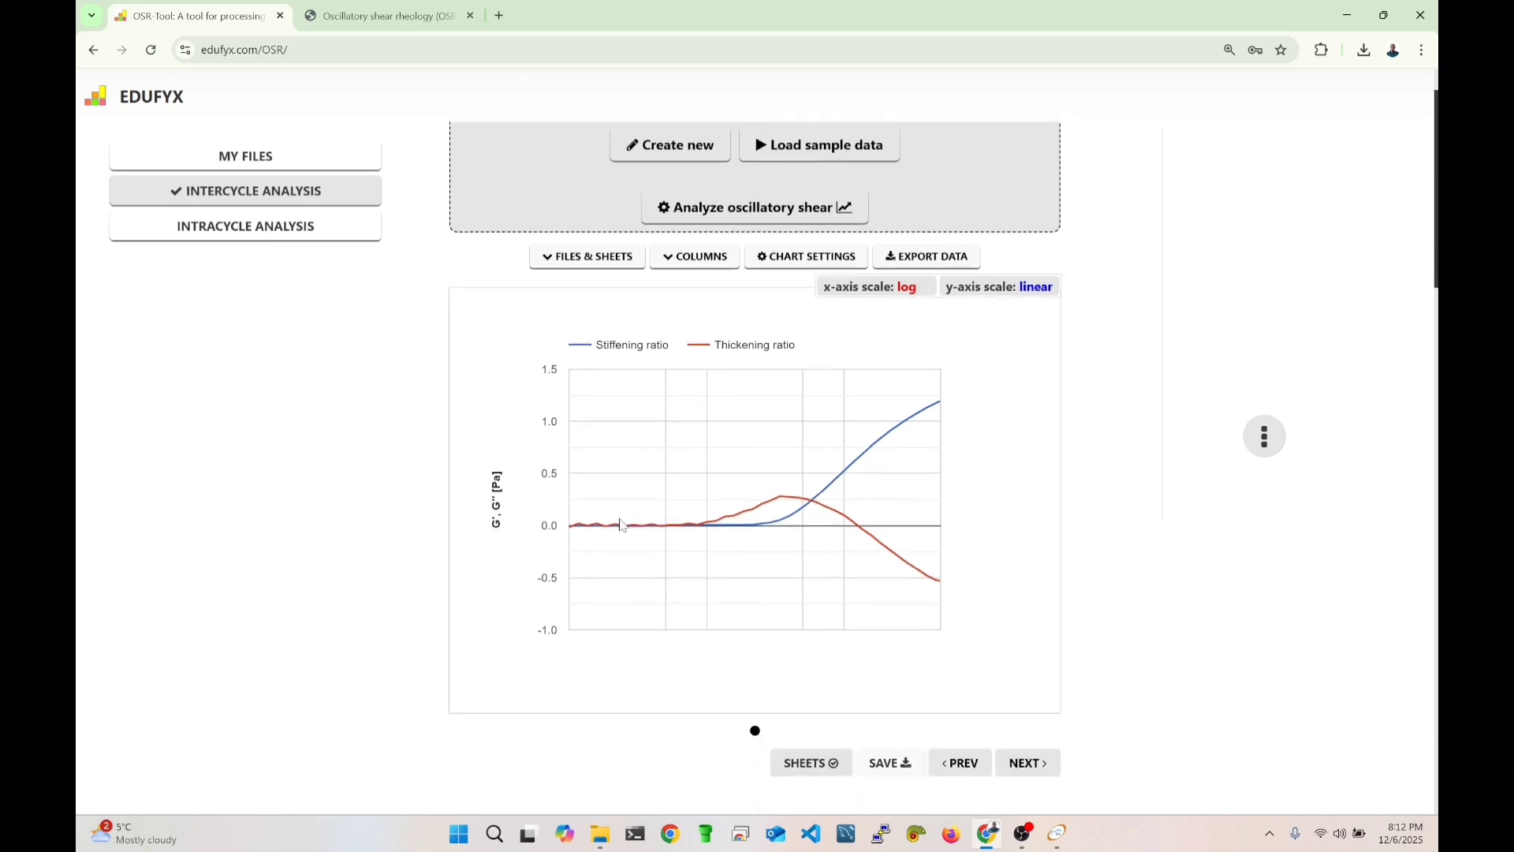
click(806, 254)
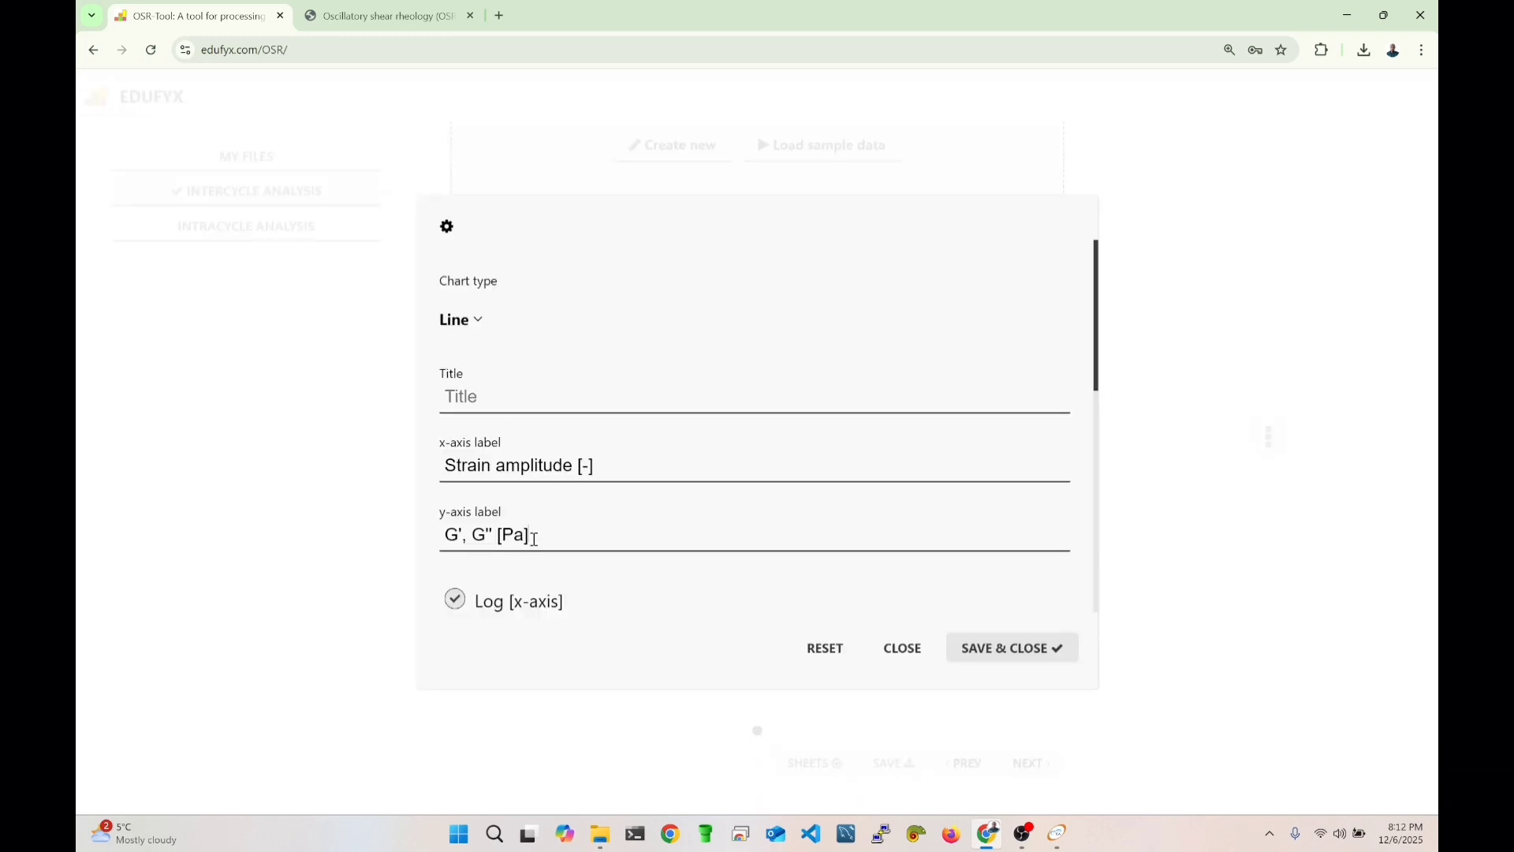
key(BackSpace)
key(BackSpace)
key(BackSpace)
key(BackSpace)
key(BackSpace)
key(BackSpace)
key(BackSpace)
key(BackSpace)
key(BackSpace)
key(BackSpace)
key(BackSpace)
key(BackSpace)
text(S)
click(1010, 647)
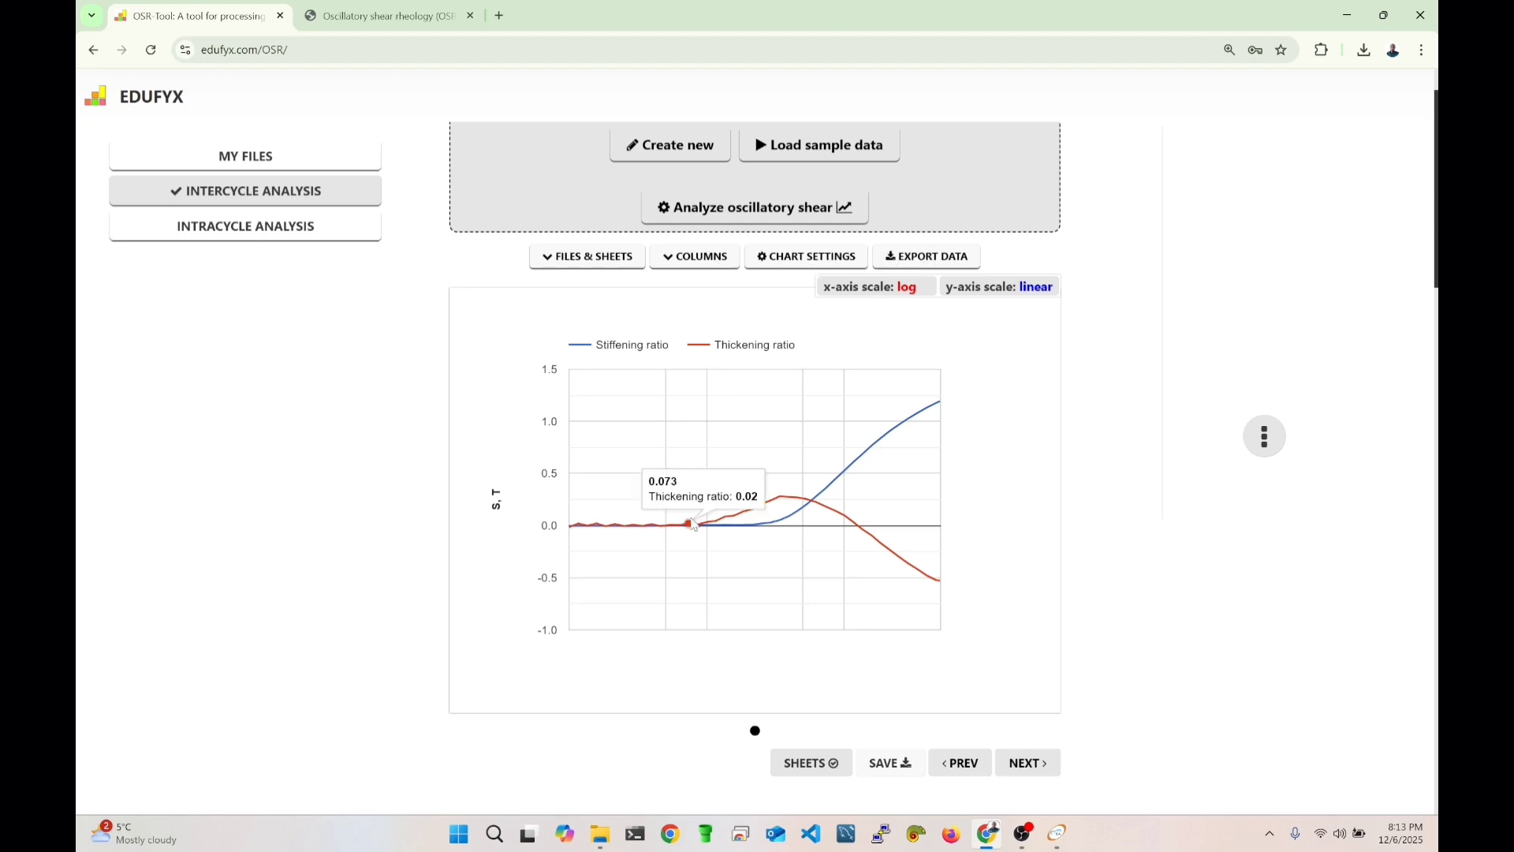
Export the Strain amplitude, Stiffening ratio and Thickening ratio columns and download the file.
click(971, 263)
click(495, 385)
scroll(550, 387, down, 10)
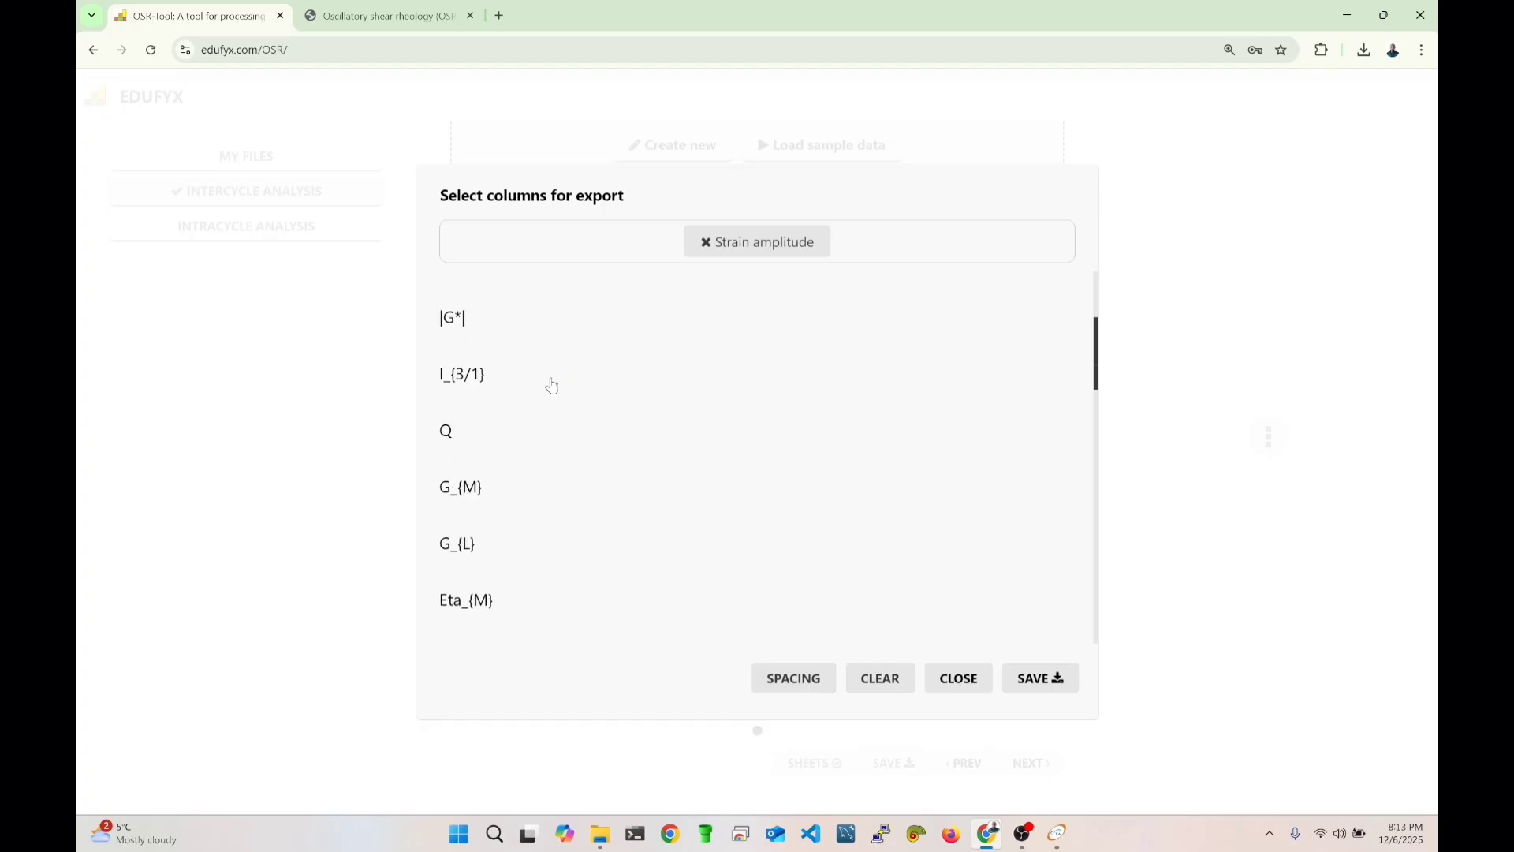
scroll(555, 404, down, 1)
scroll(544, 391, up, 2)
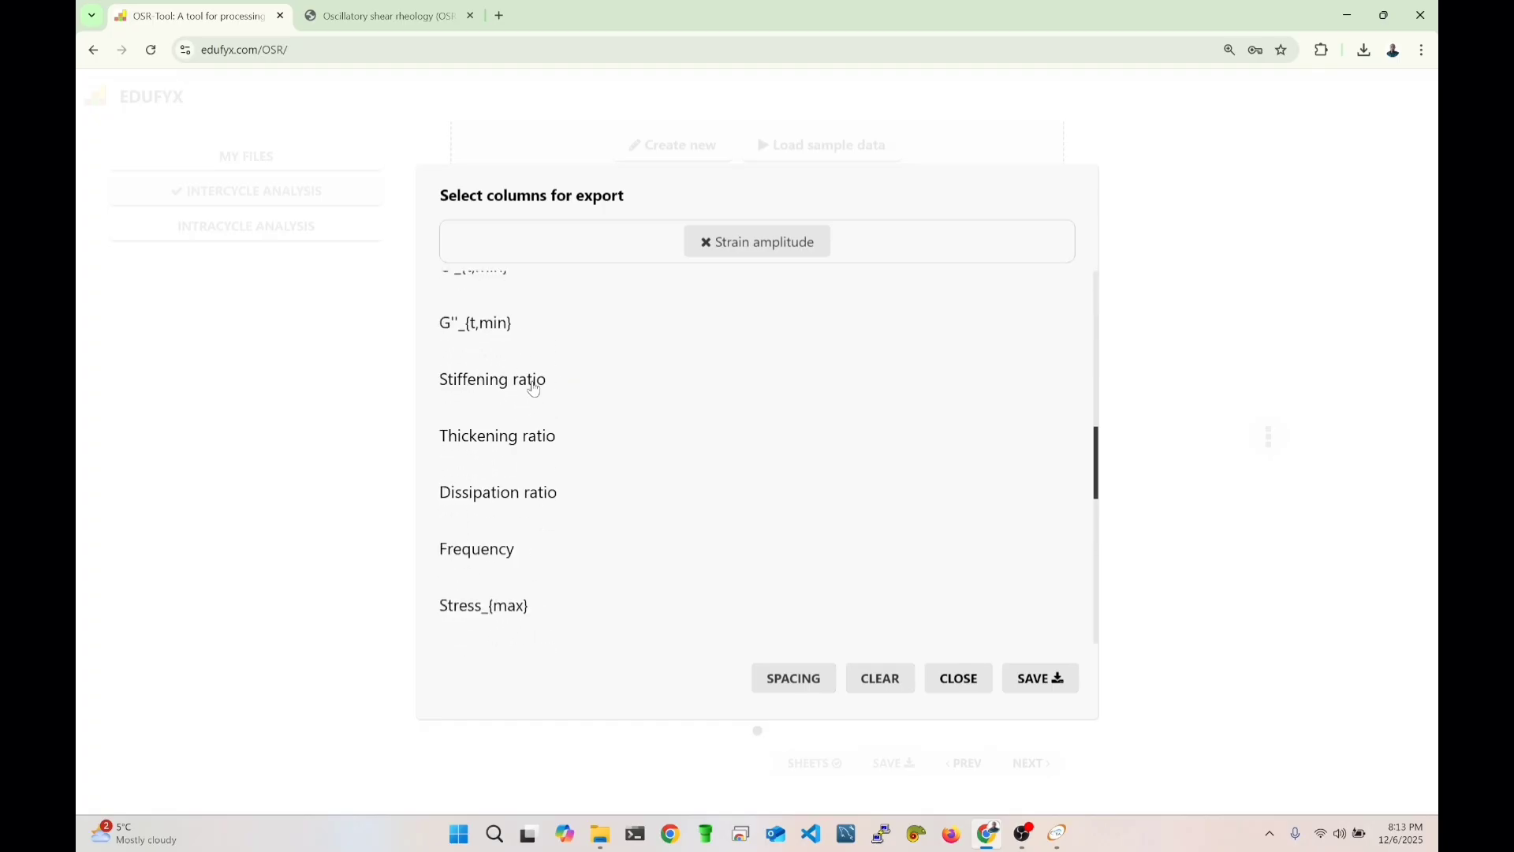
click(531, 382)
click(621, 435)
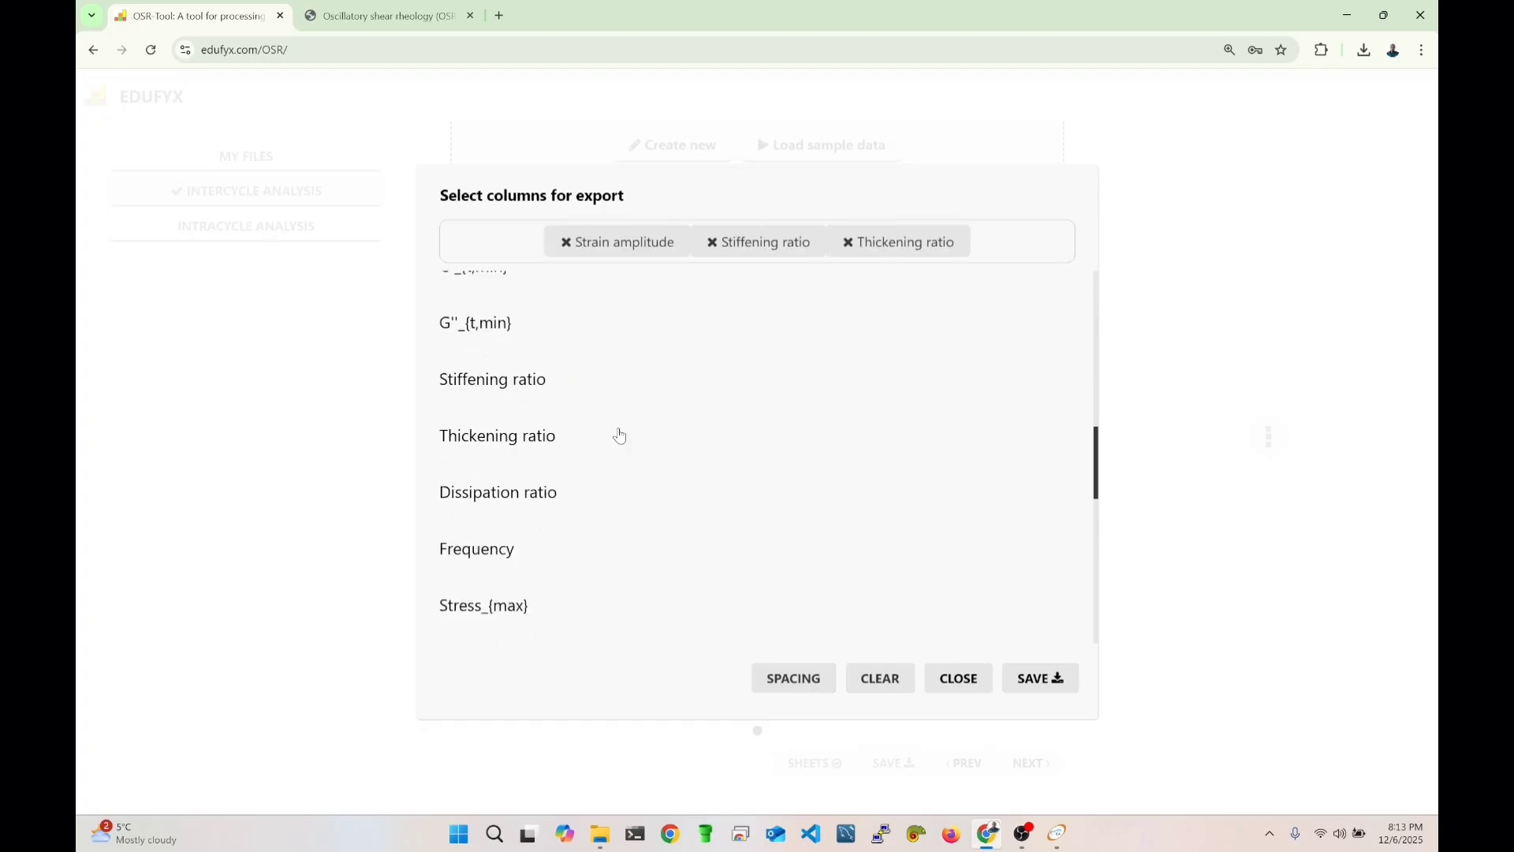
click(1038, 672)
click(971, 504)
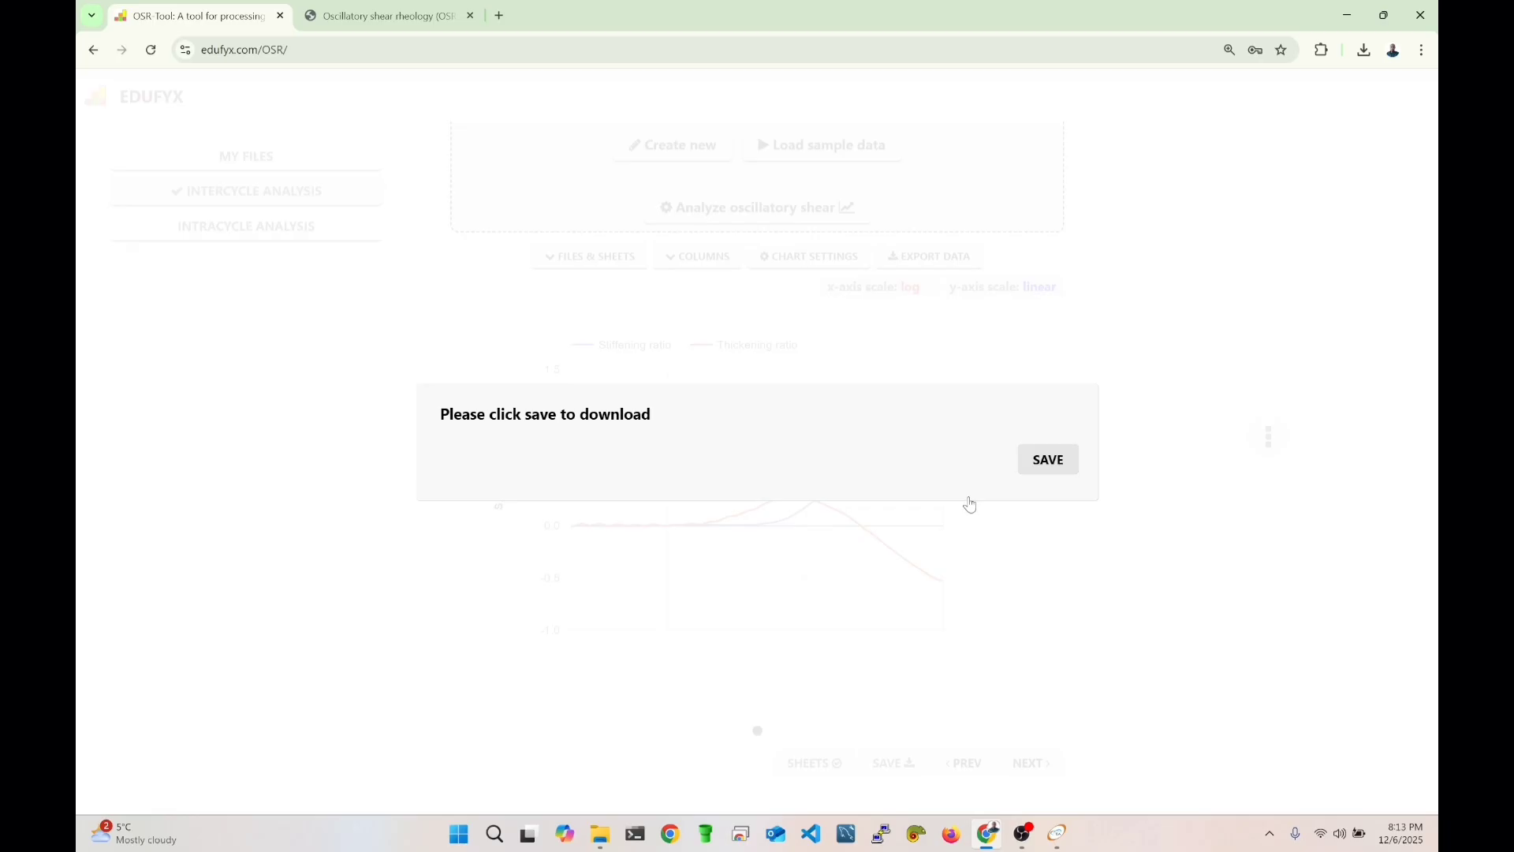
click(1049, 460)
Open the downloaded CSV in Excel and widen columns A to C to fit their contents.
click(1244, 93)
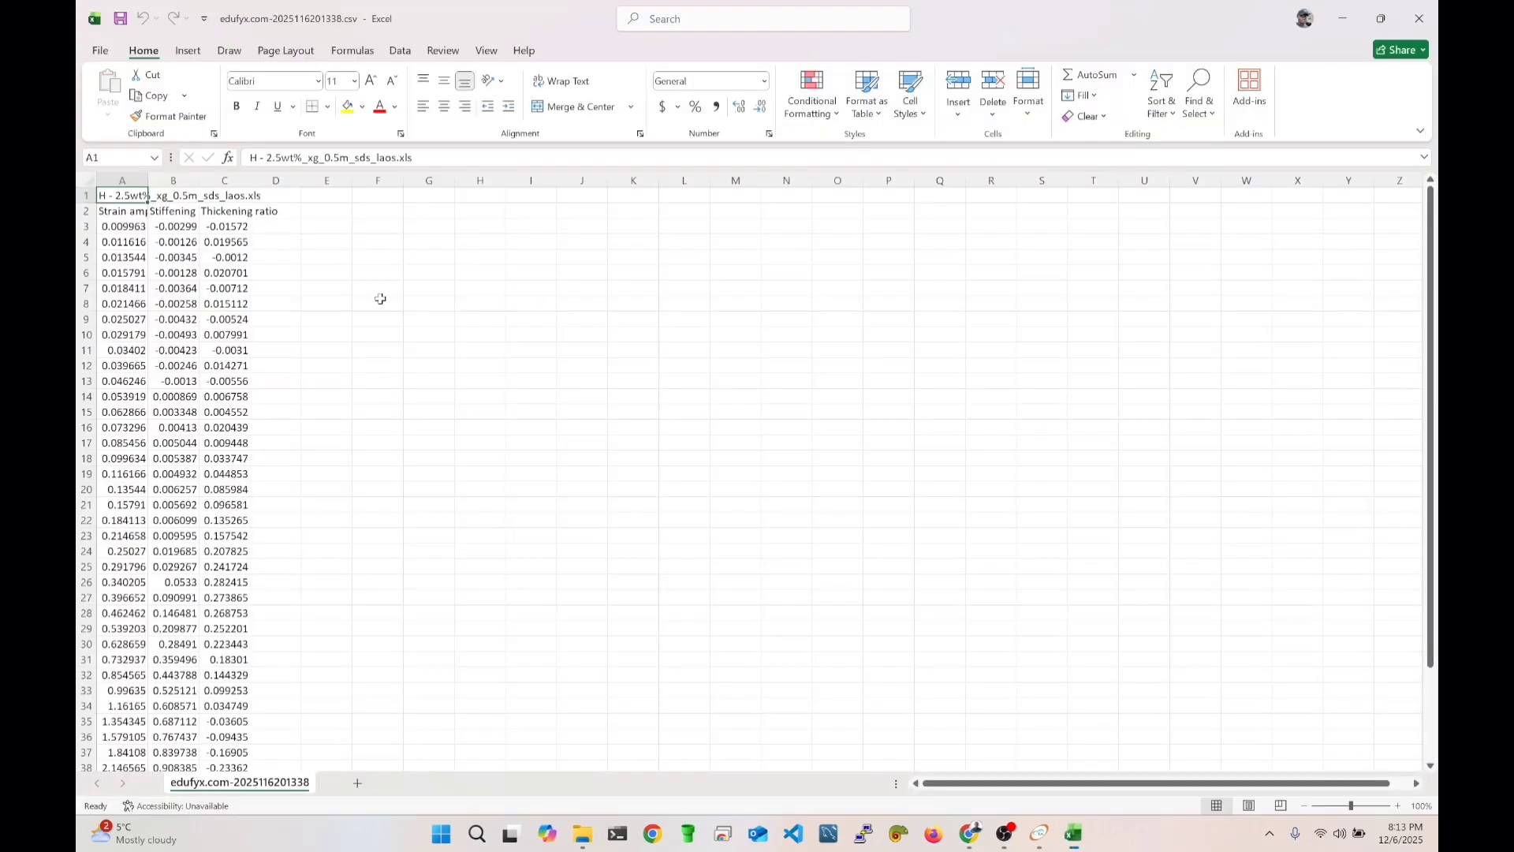
double_click(147, 180)
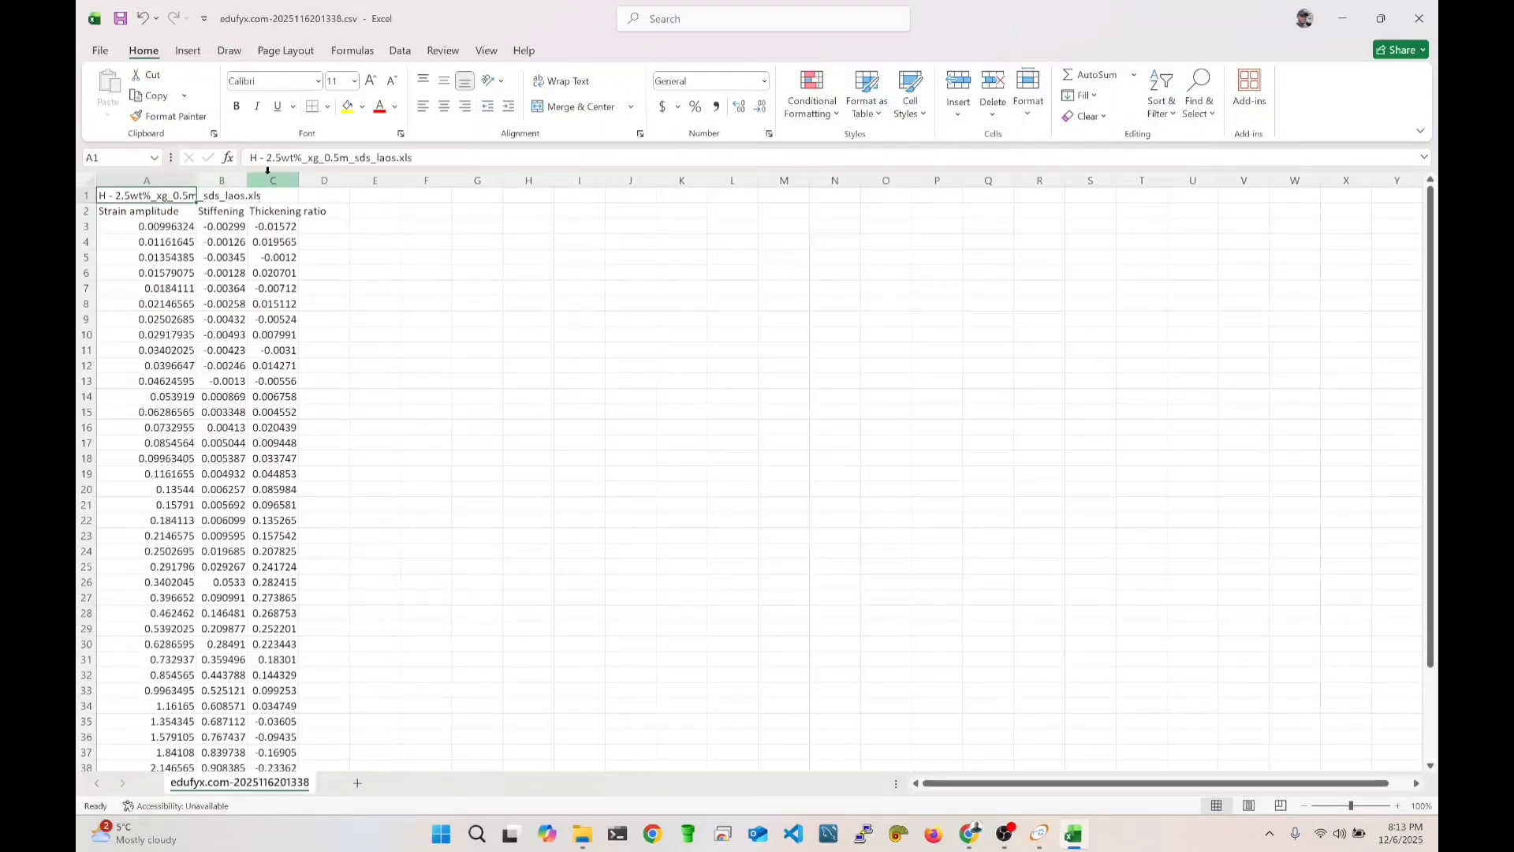
double_click(247, 180)
double_click(348, 180)
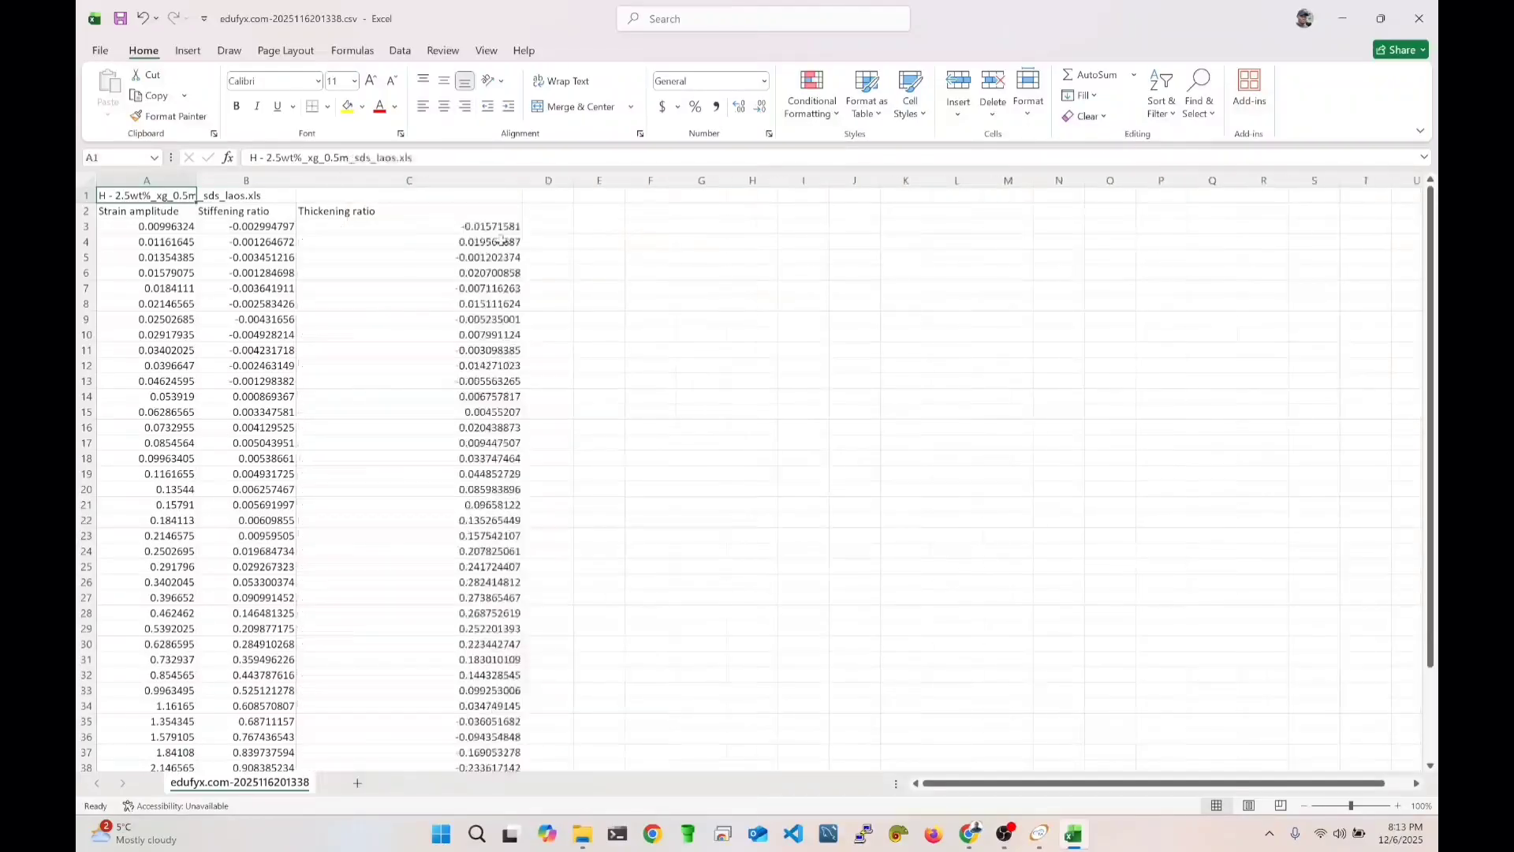
Compare the chart in the browser with the exported Excel values, highlighting rows 3 to 17 of the low strain amplitude region.
click(147, 229)
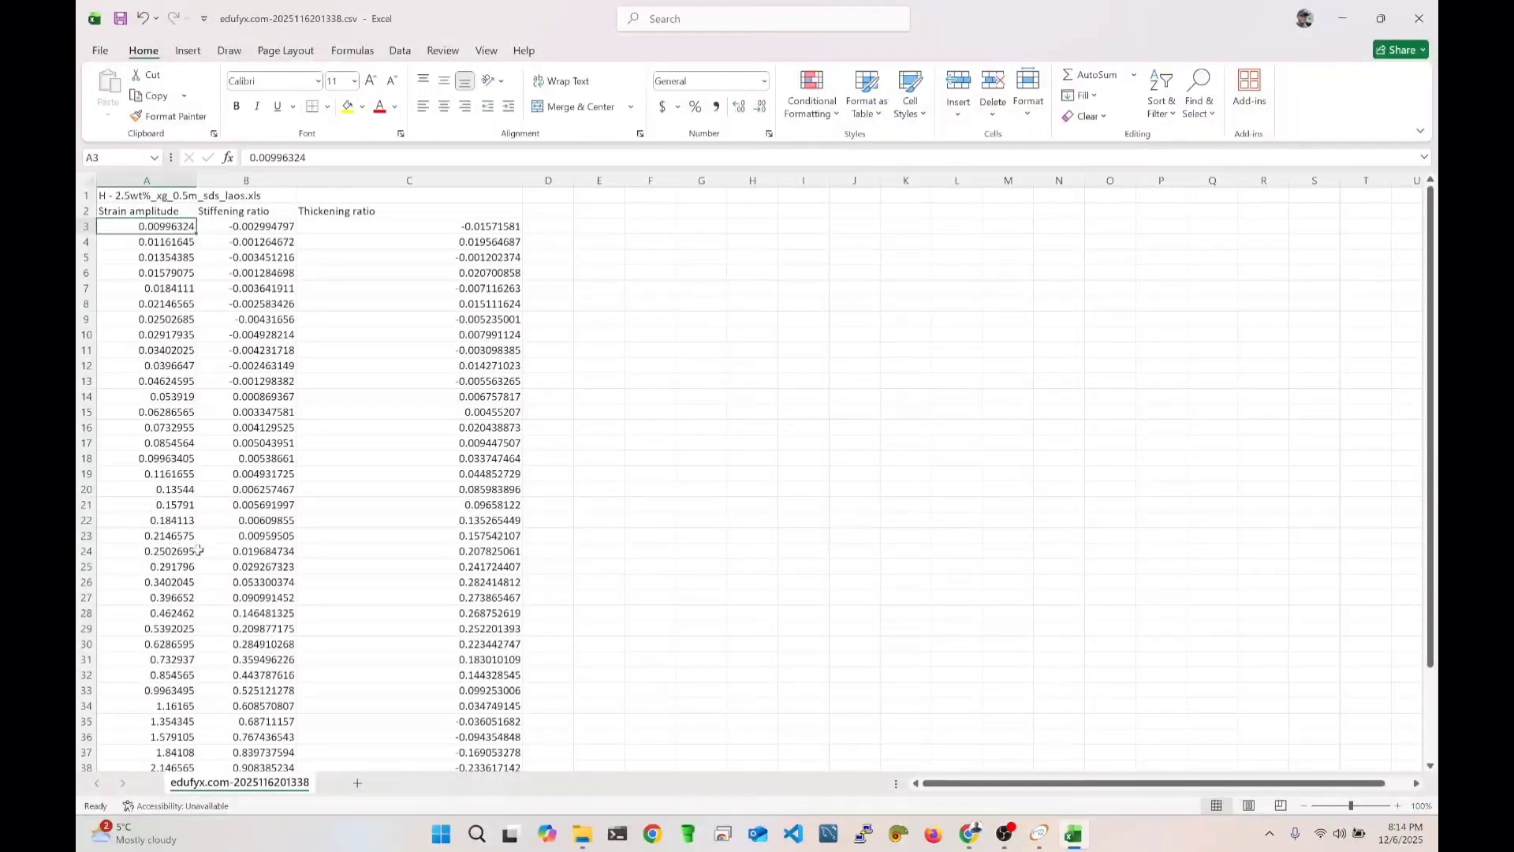
click(968, 834)
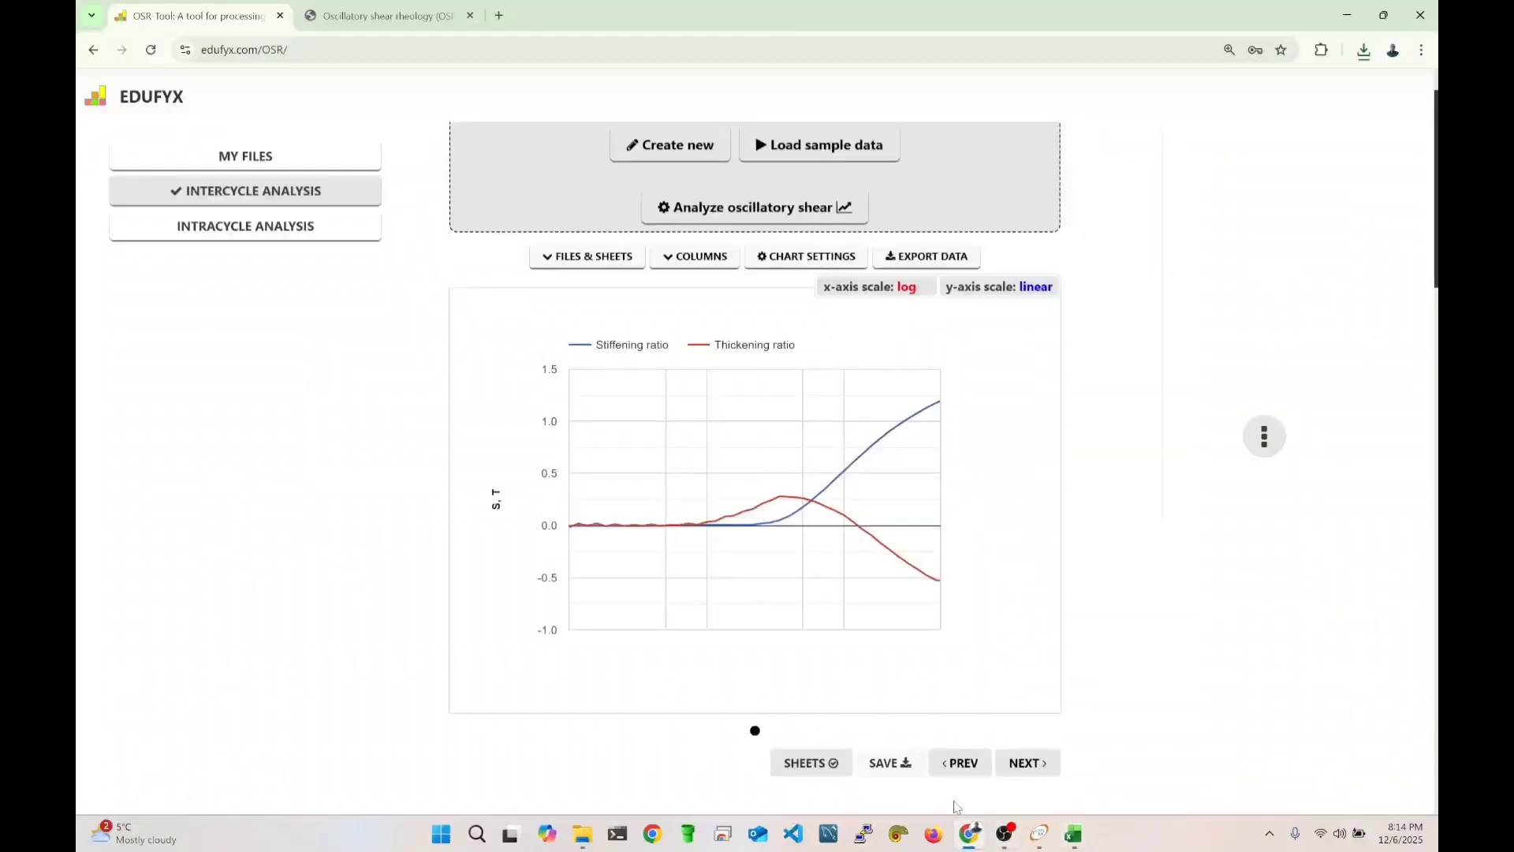
mouse_move(702, 532)
click(1074, 833)
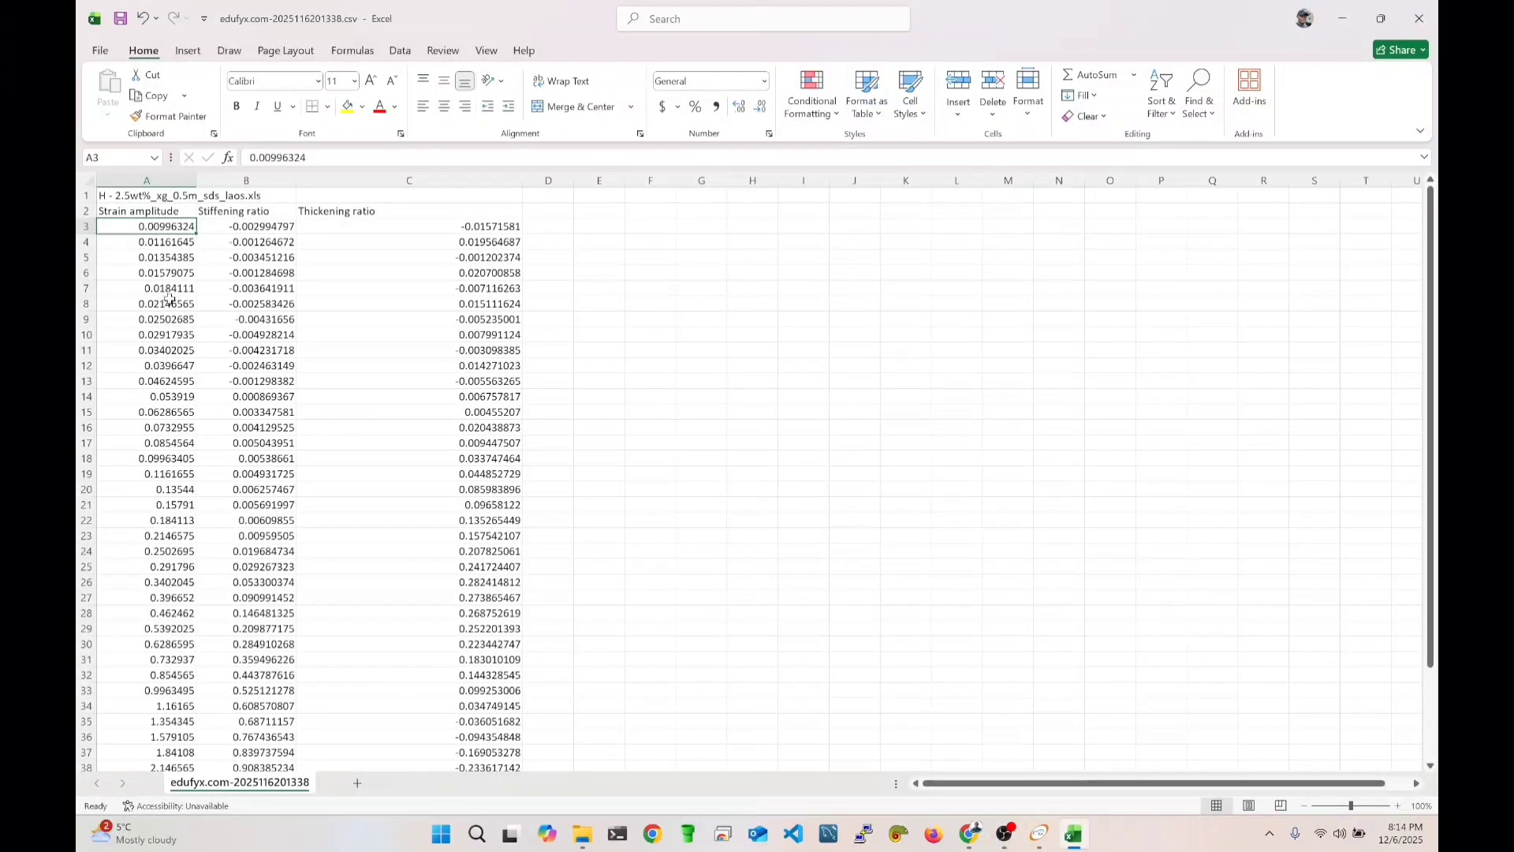
click(161, 443)
click(85, 443)
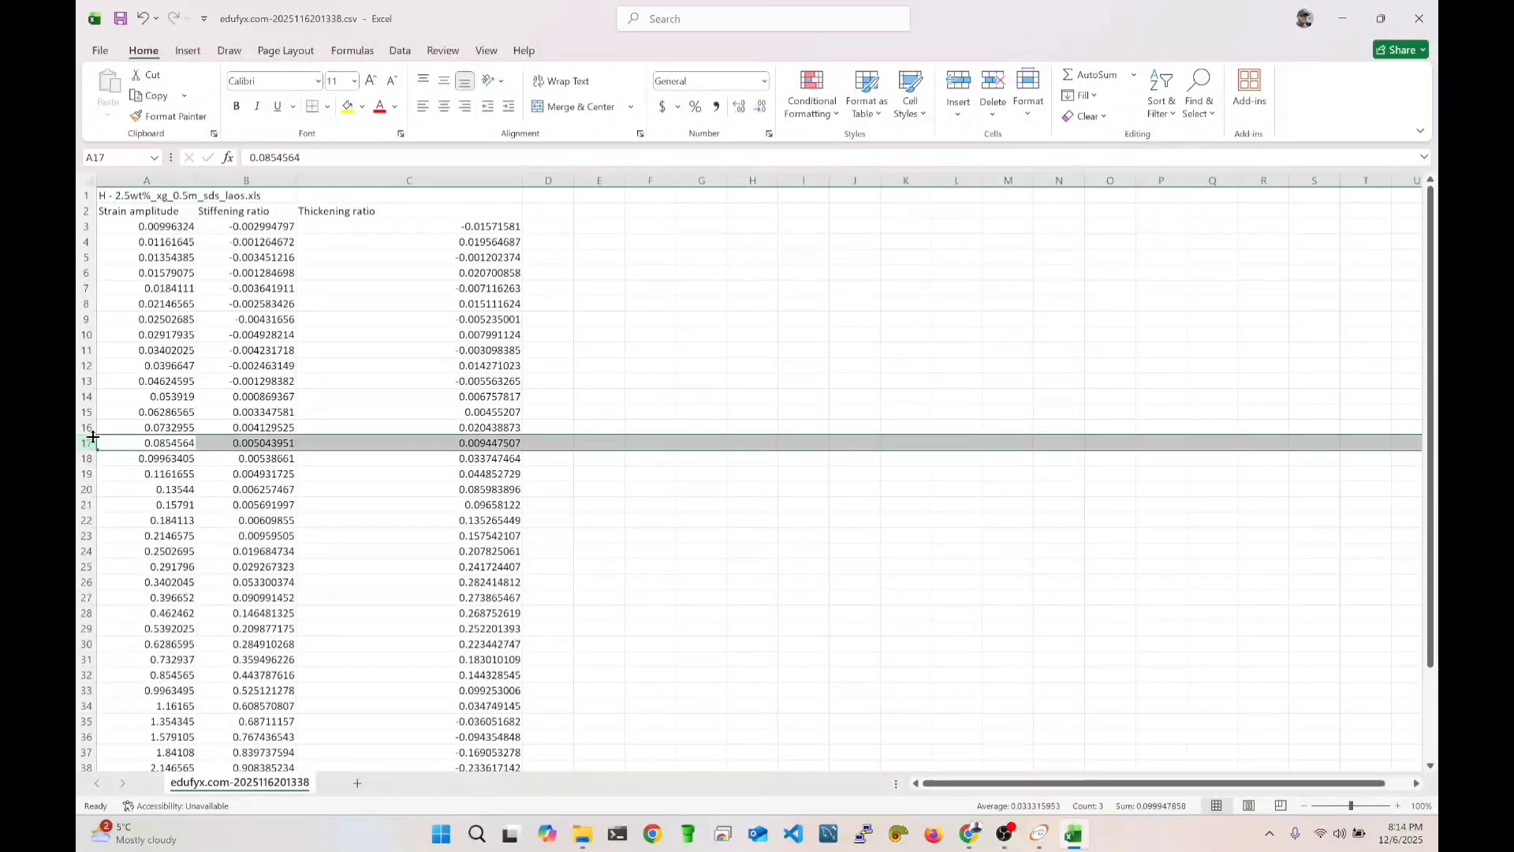
shift+click(88, 224)
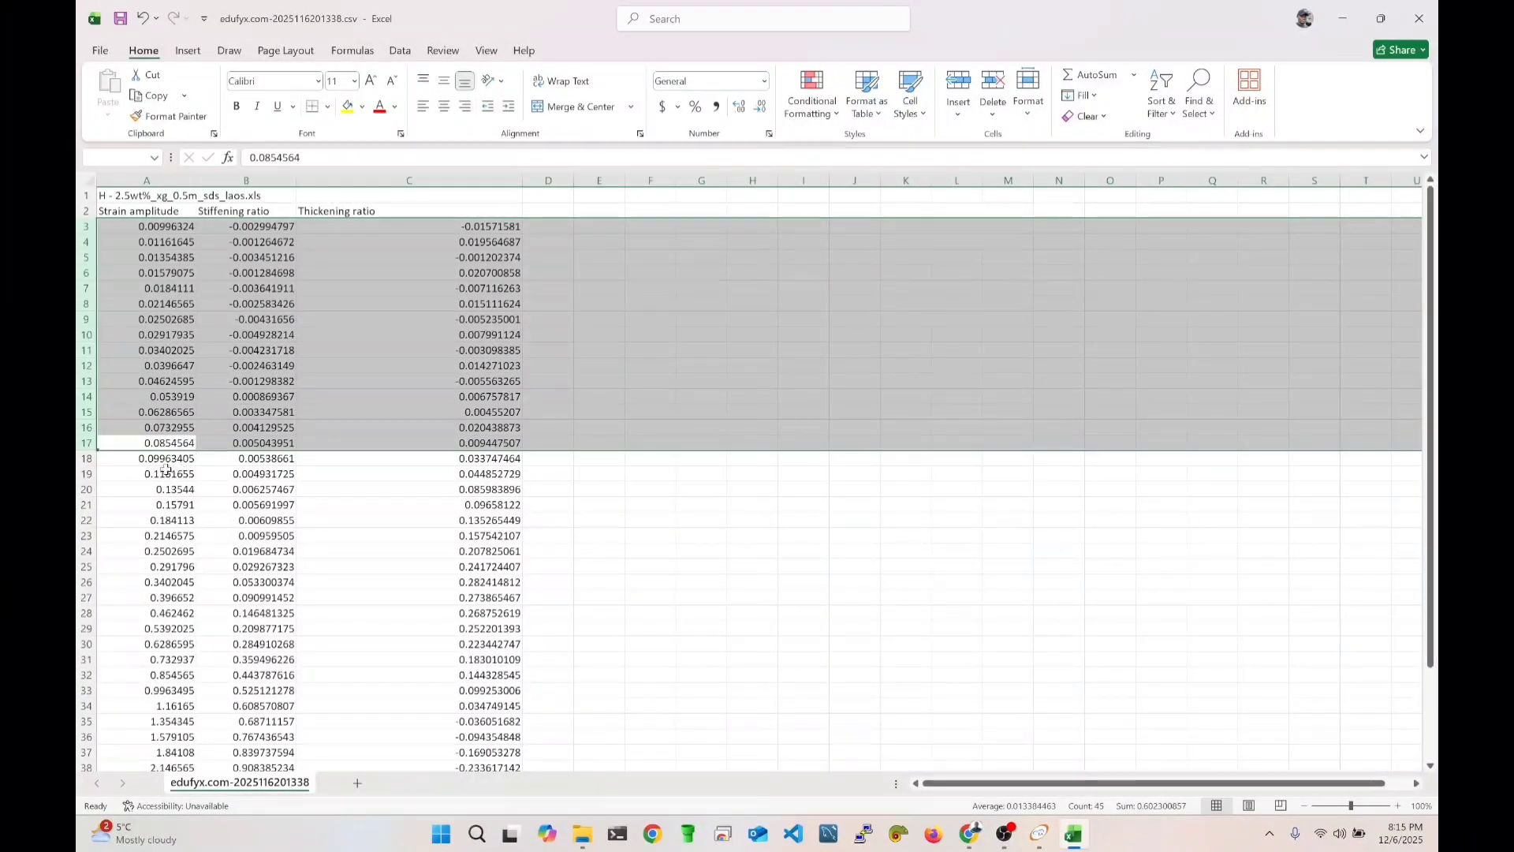
Delete rows 18 to 44 from the exported sheet, keeping only the low strain amplitude data.
click(82, 458)
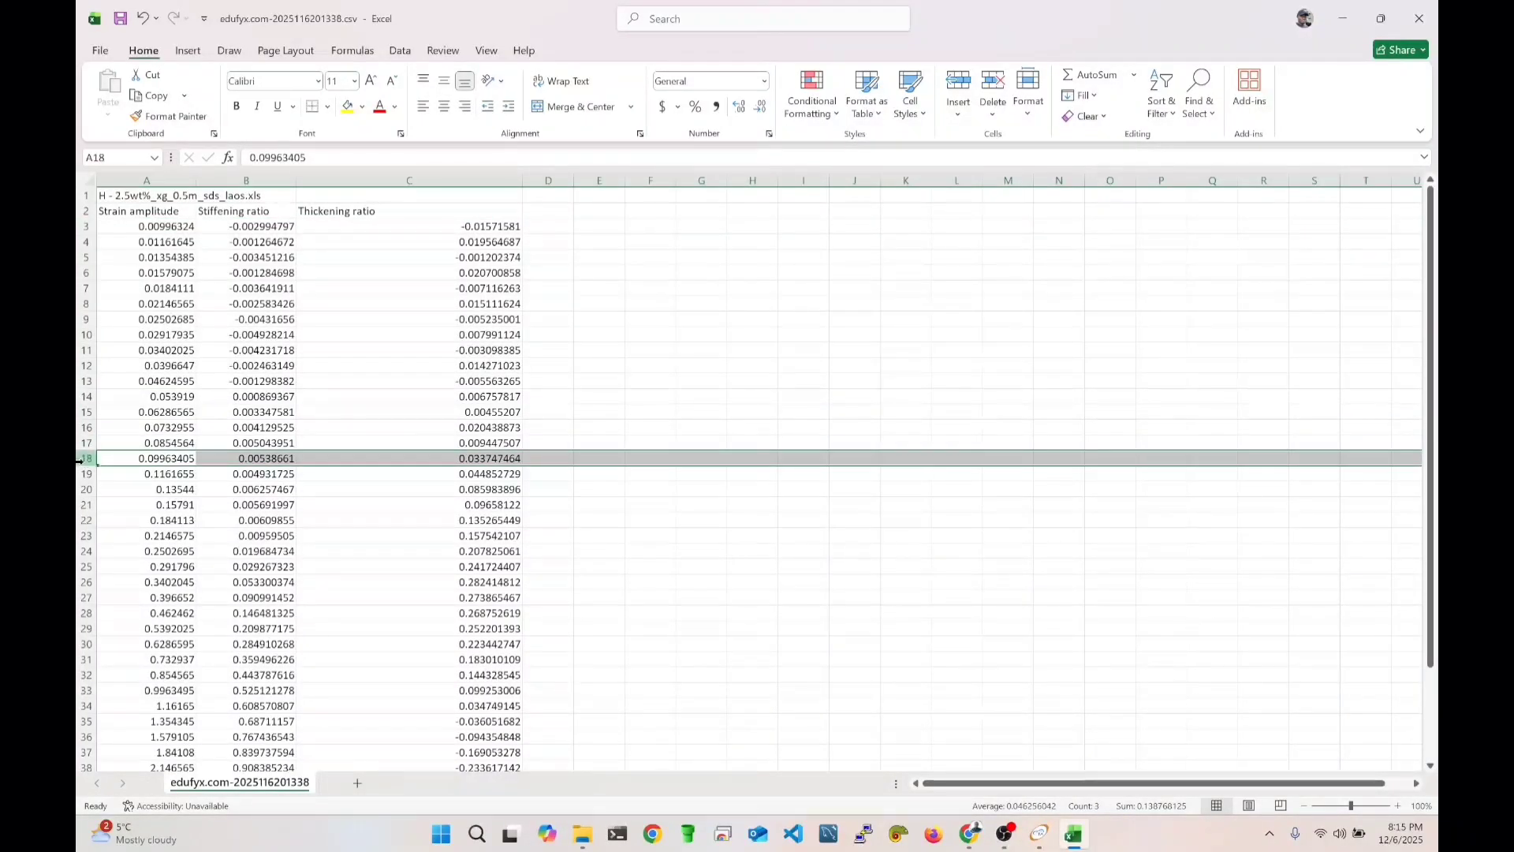
scroll(123, 484, down, 8)
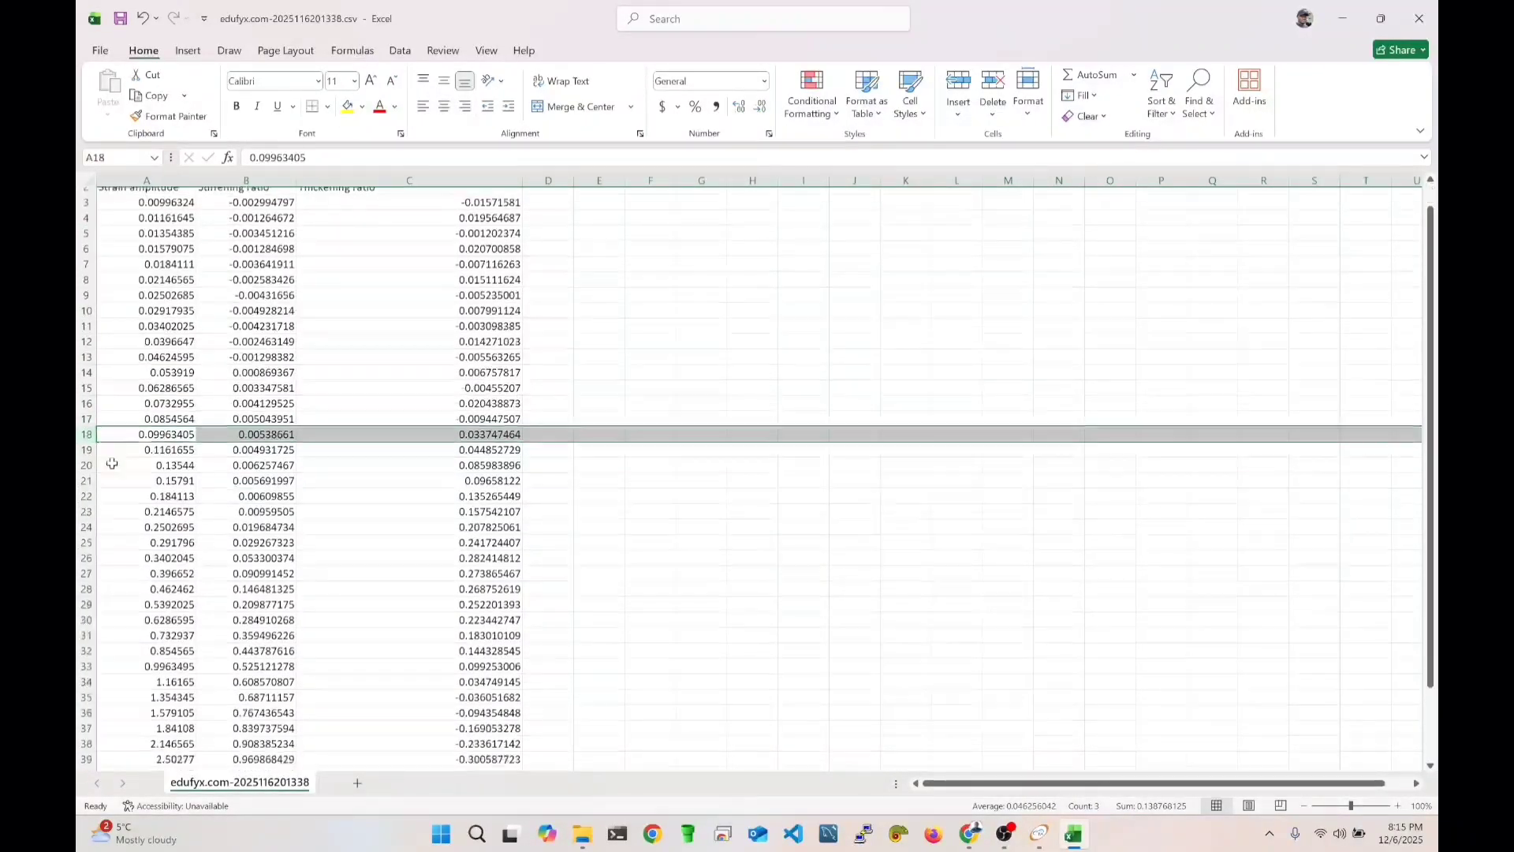
shift+click(89, 493)
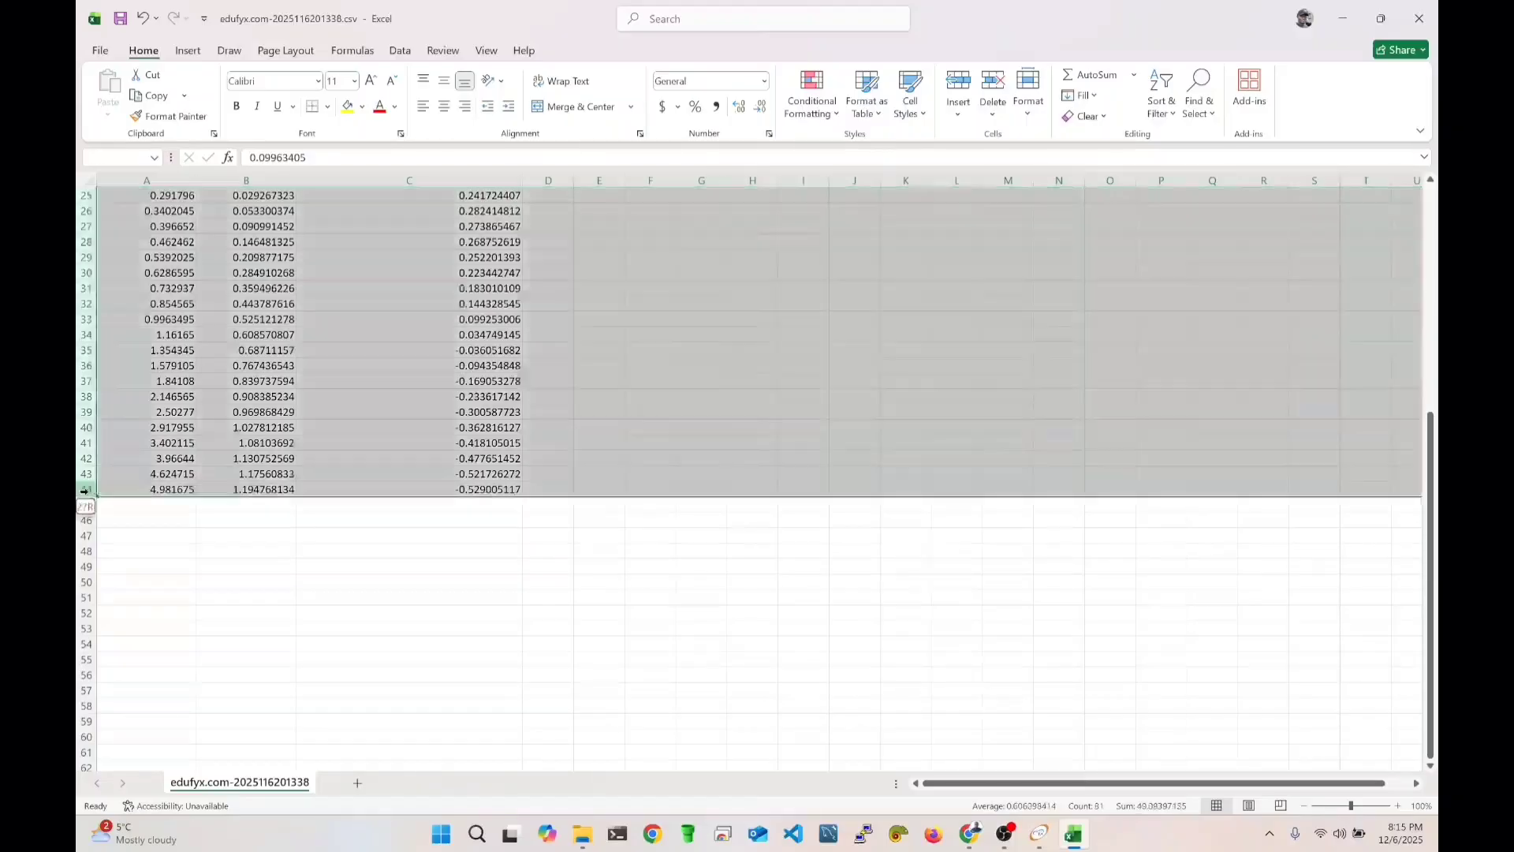
right_click(88, 413)
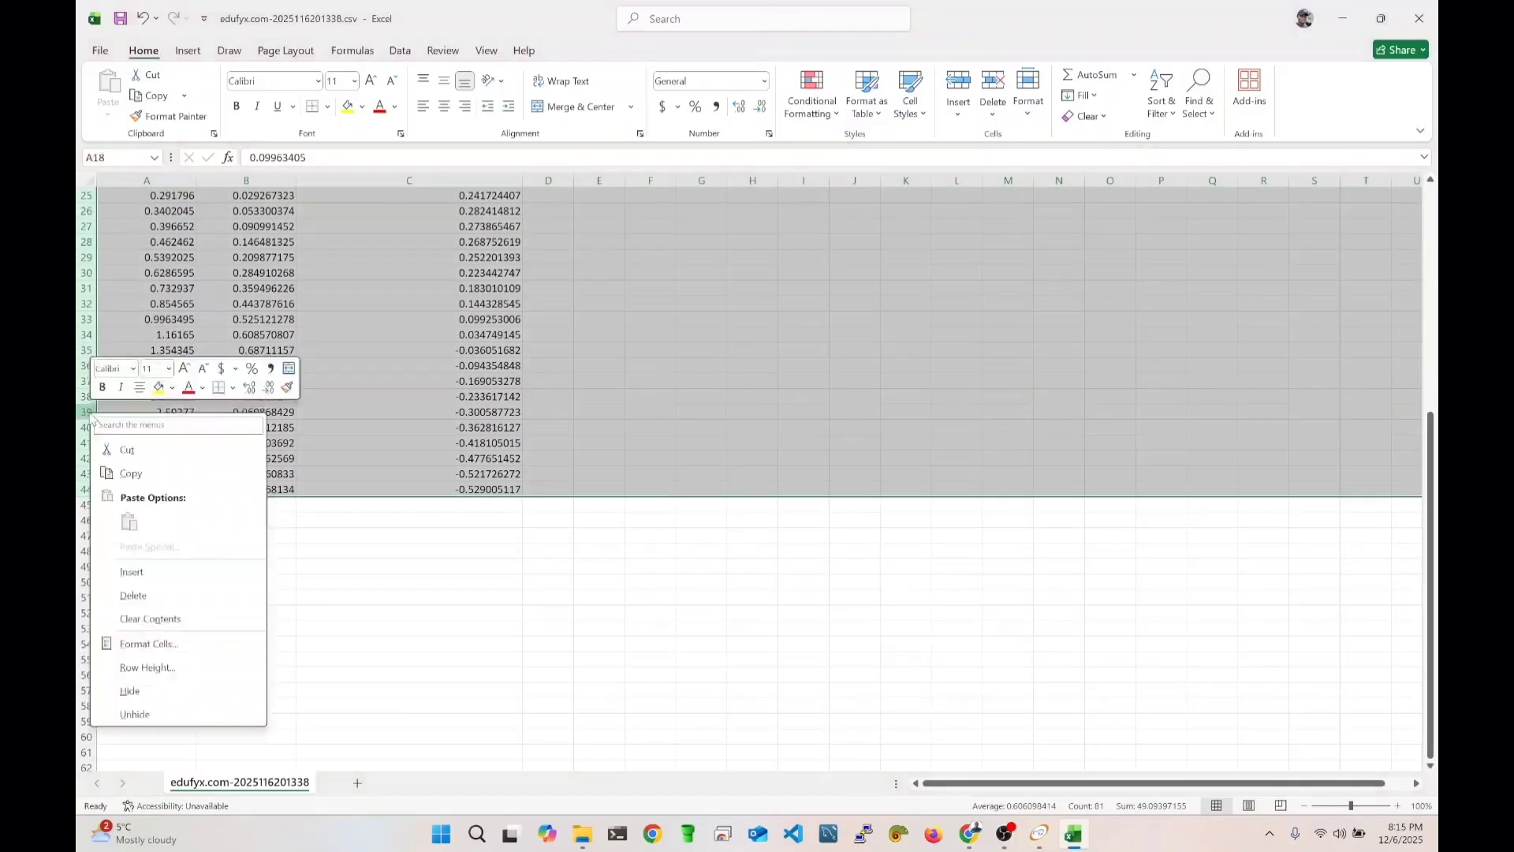
click(133, 596)
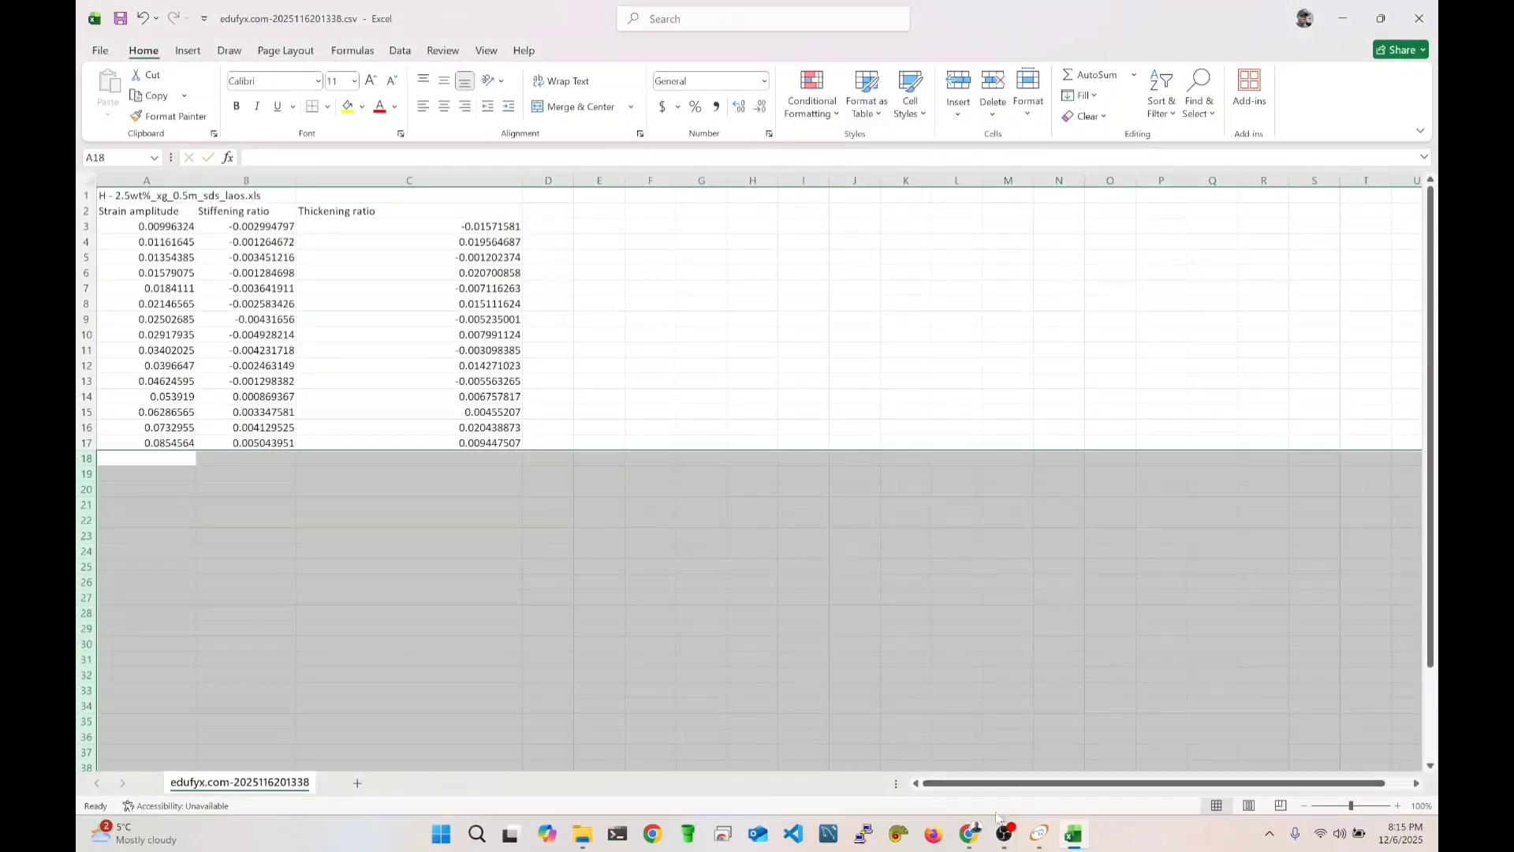
Switch back to OSR-Tool and rerun the oscillatory shear analysis on My Files with stress filtering off and the odd harmonics count cleared.
click(970, 832)
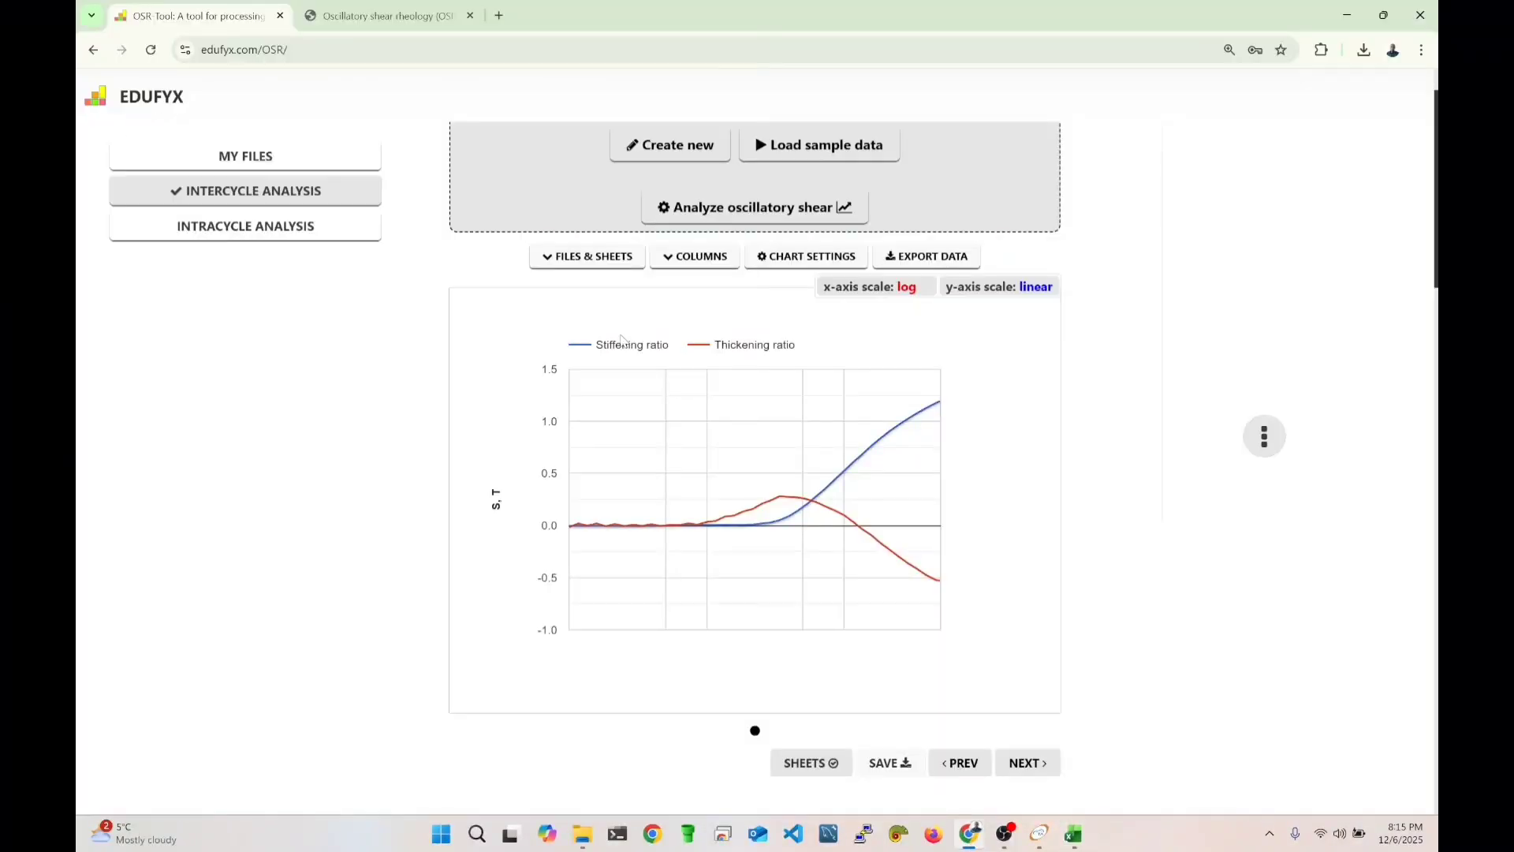
click(282, 164)
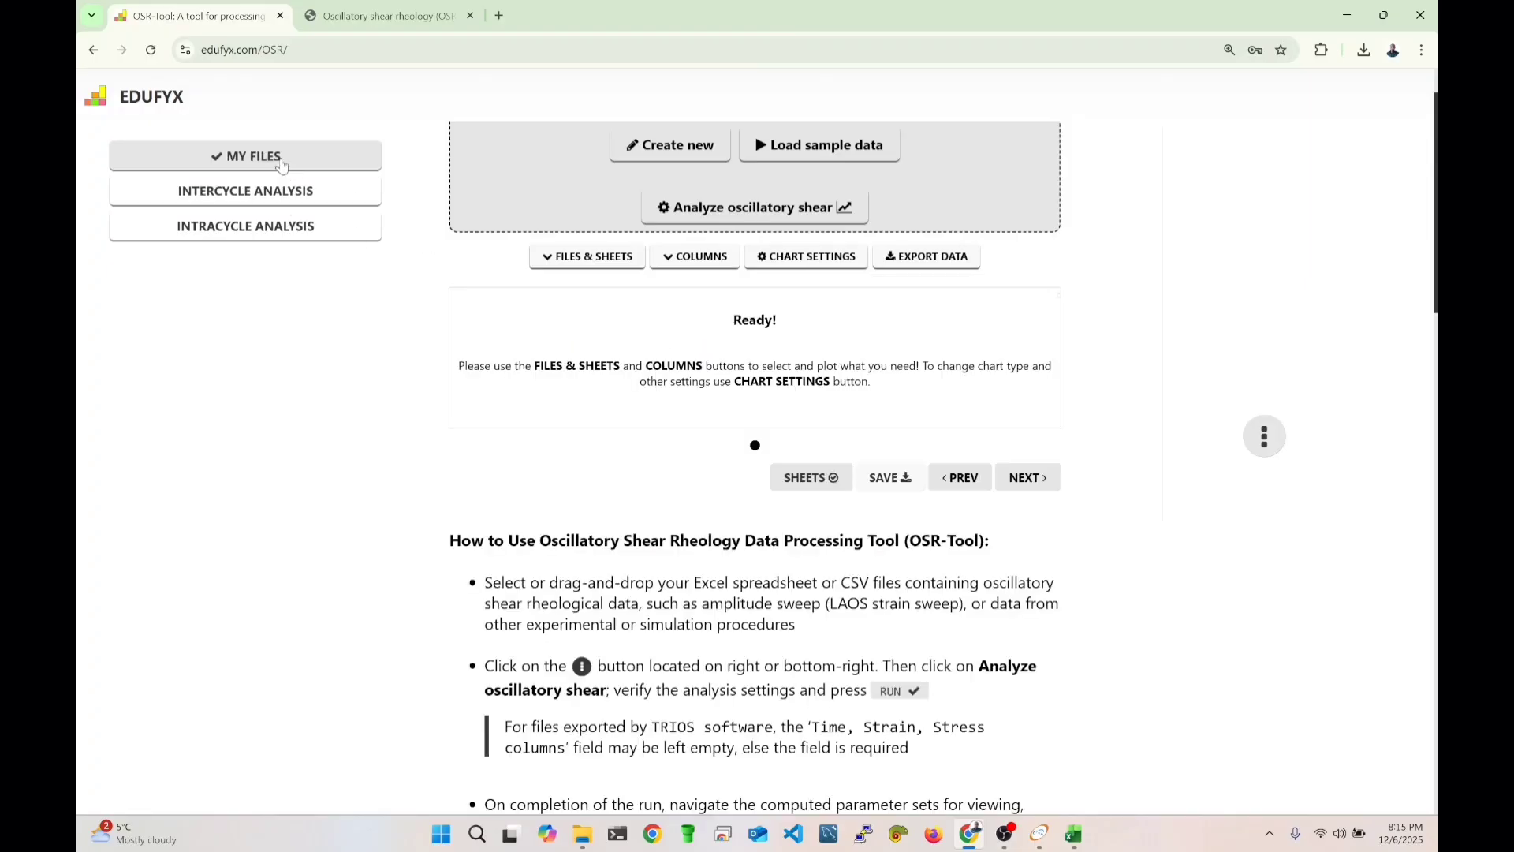
click(801, 214)
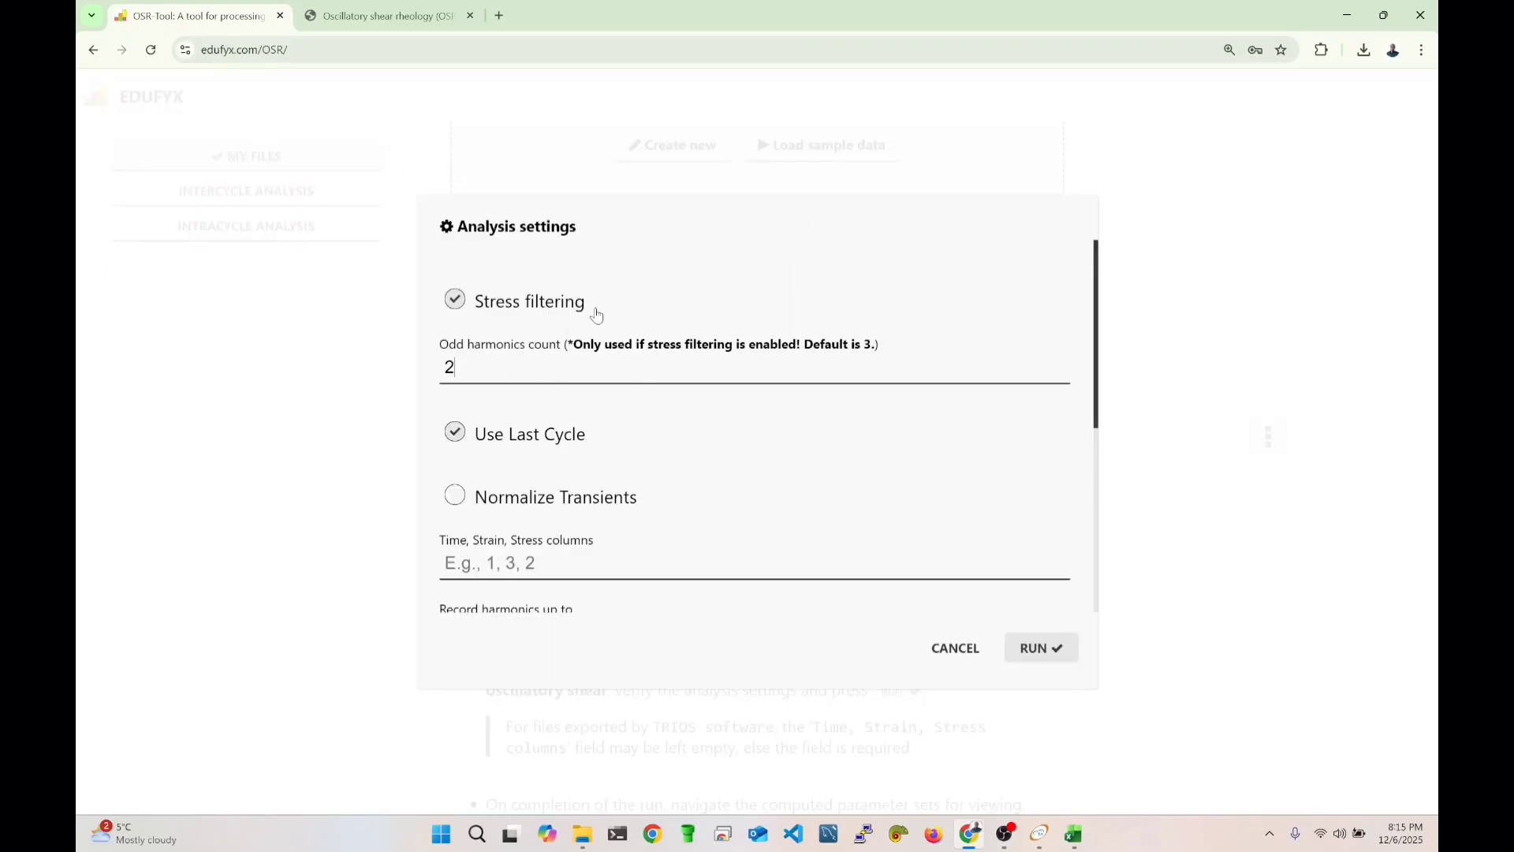
key(BackSpace)
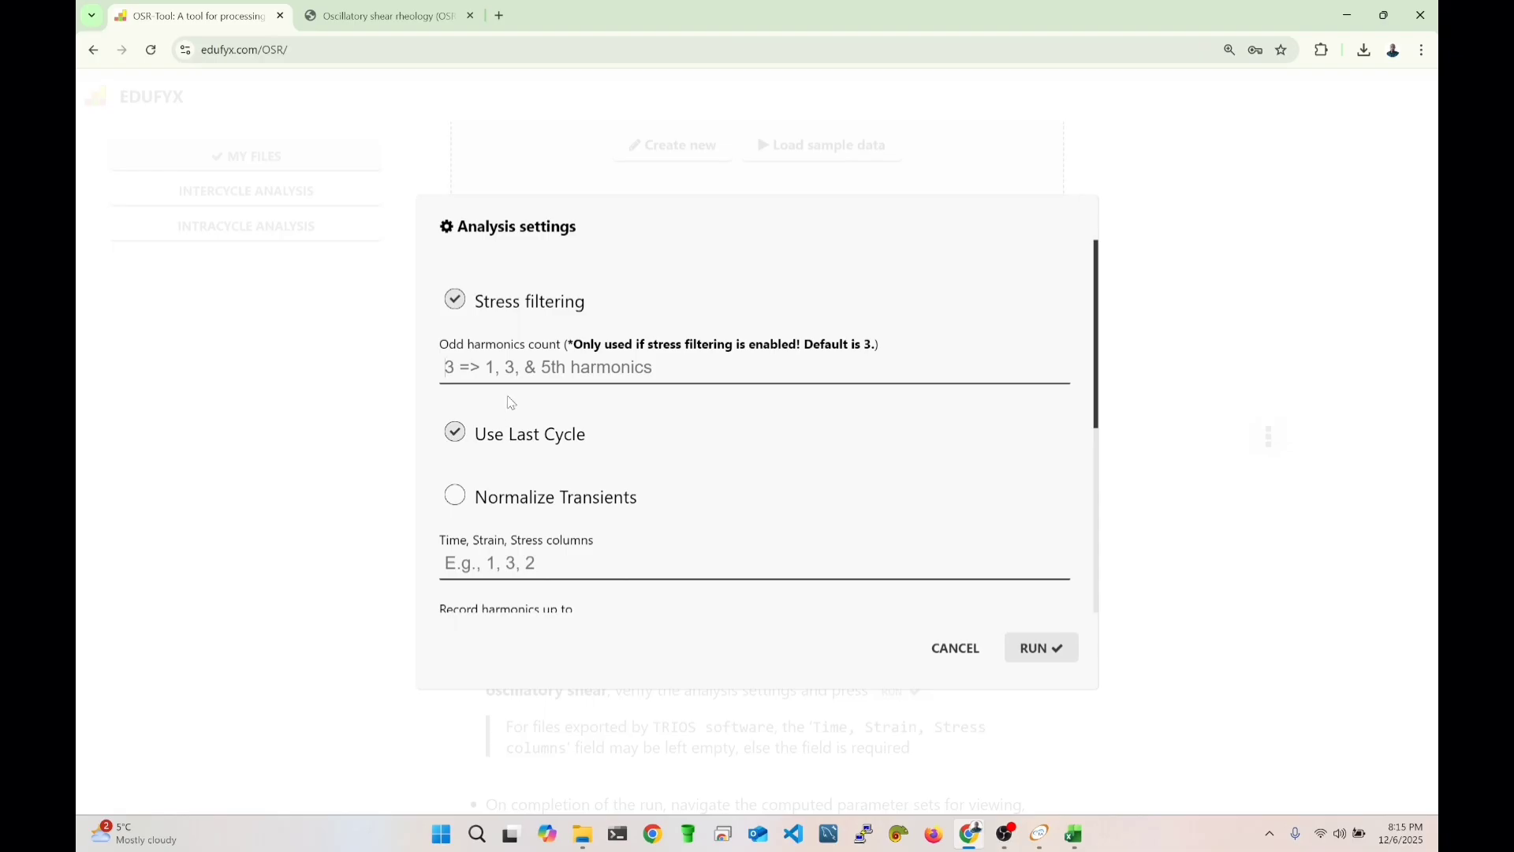
click(514, 311)
click(1045, 656)
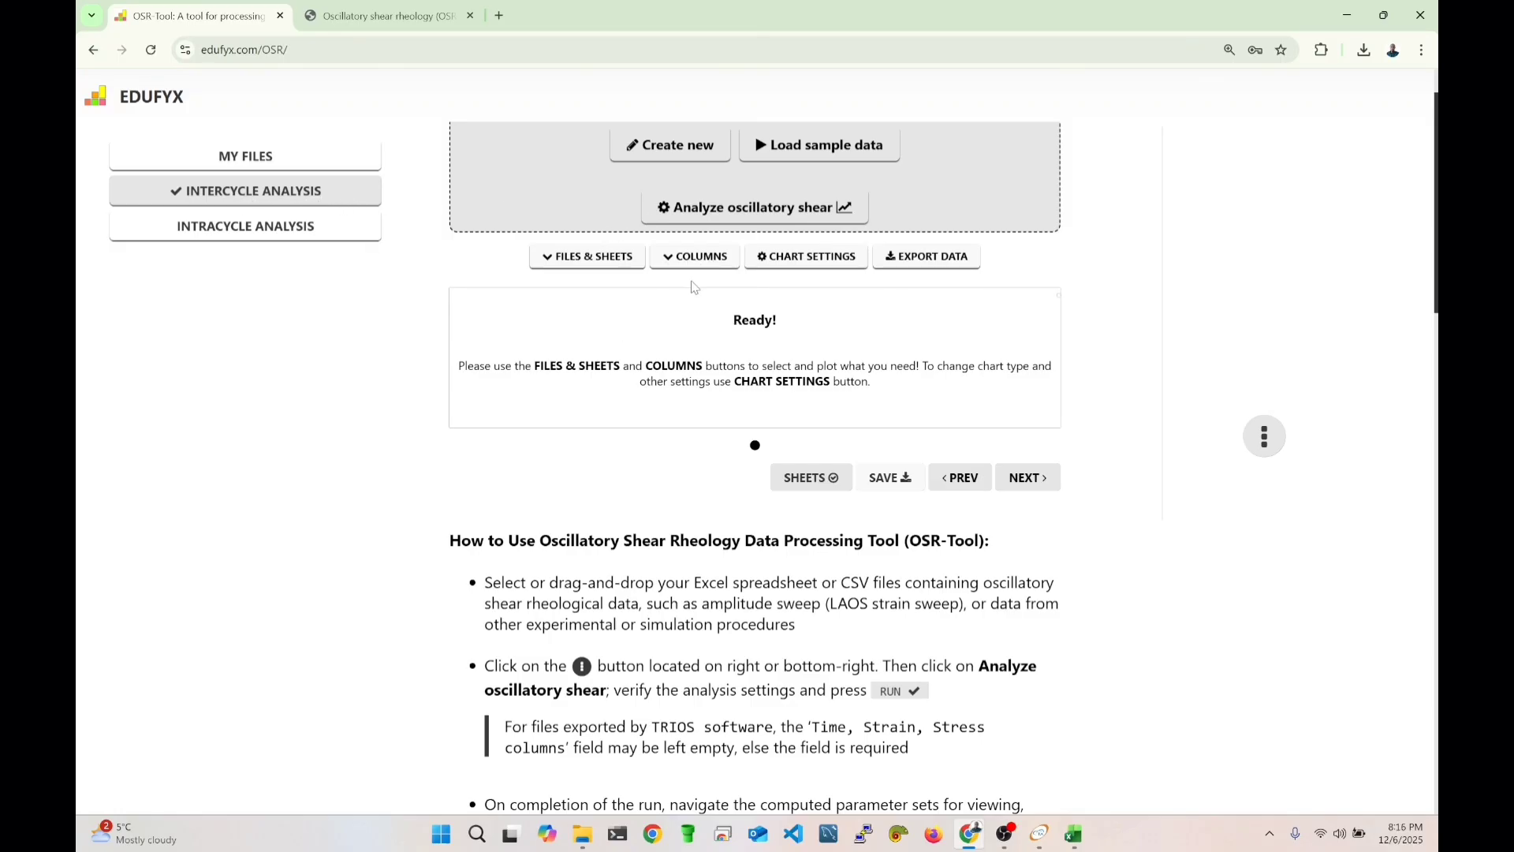
Draw an intercycle chart of Stiffening ratio and Thickening ratio against Strain amplitude from the unfiltered analysis.
click(721, 264)
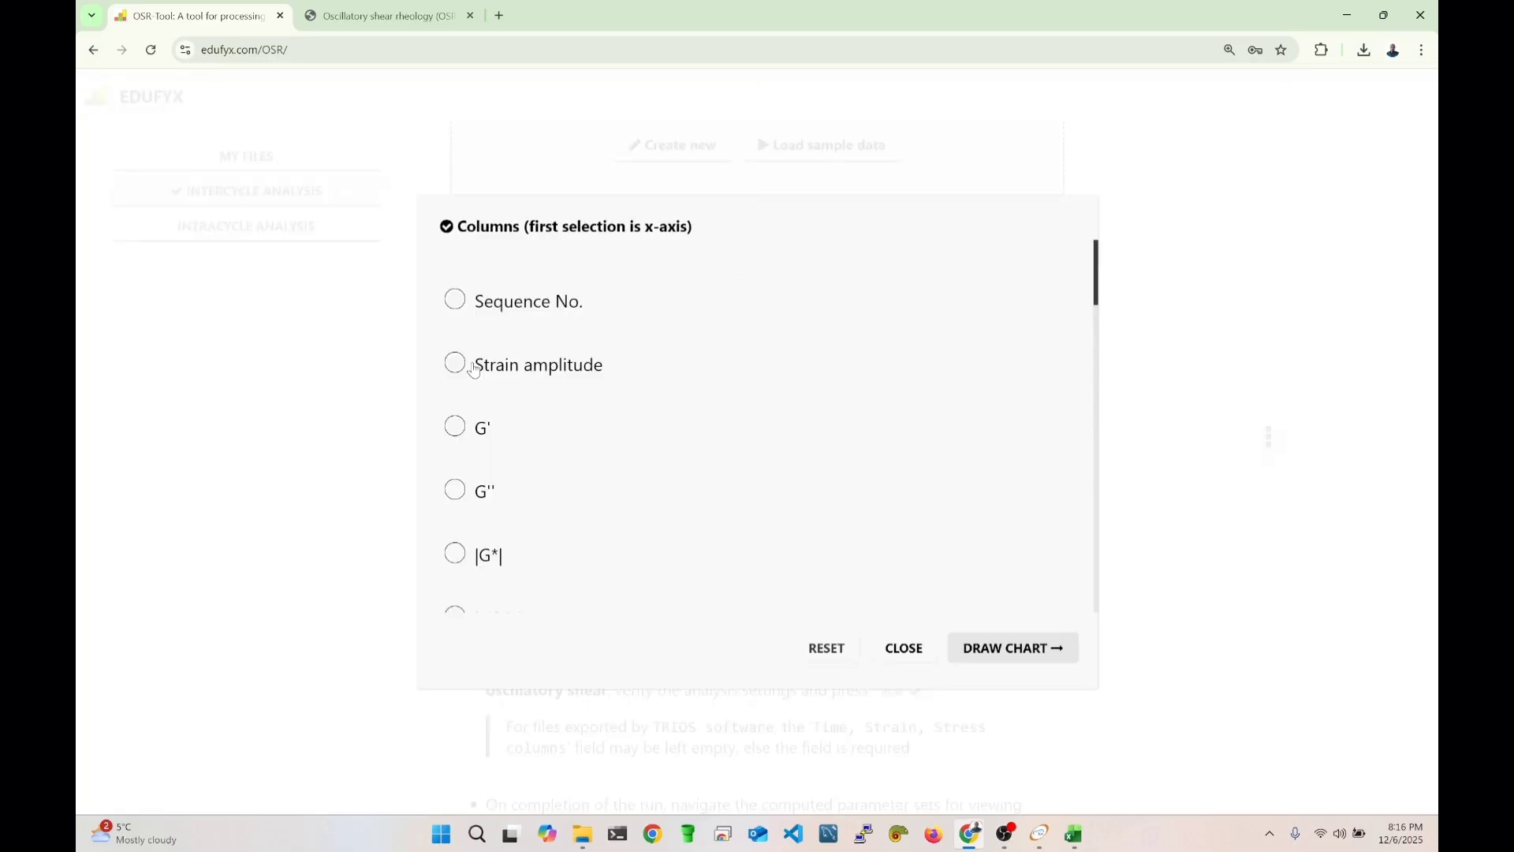
scroll(541, 395, down, 10)
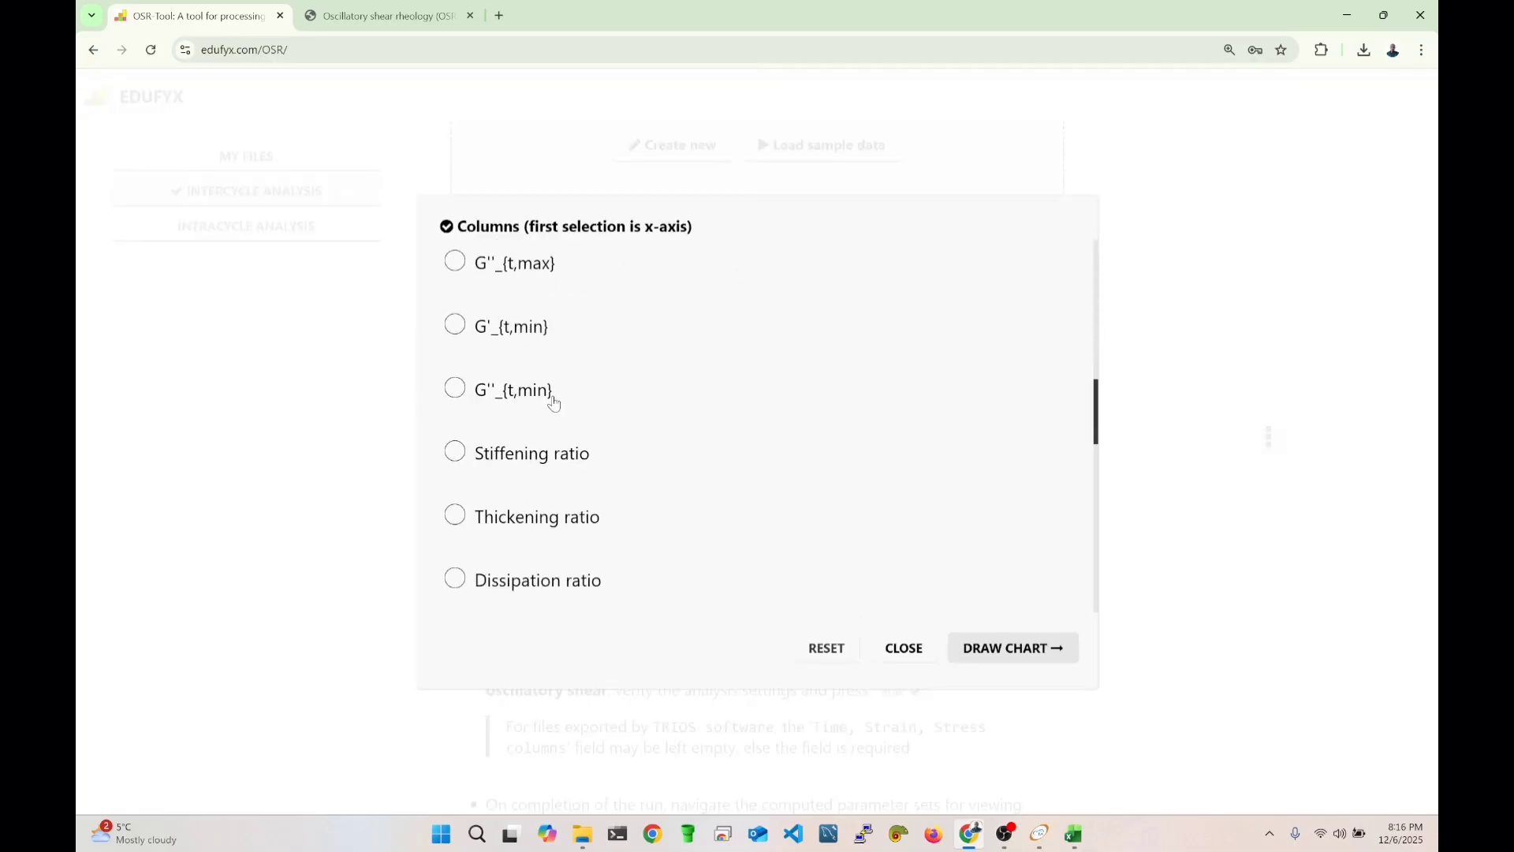
click(530, 459)
click(528, 522)
click(1030, 650)
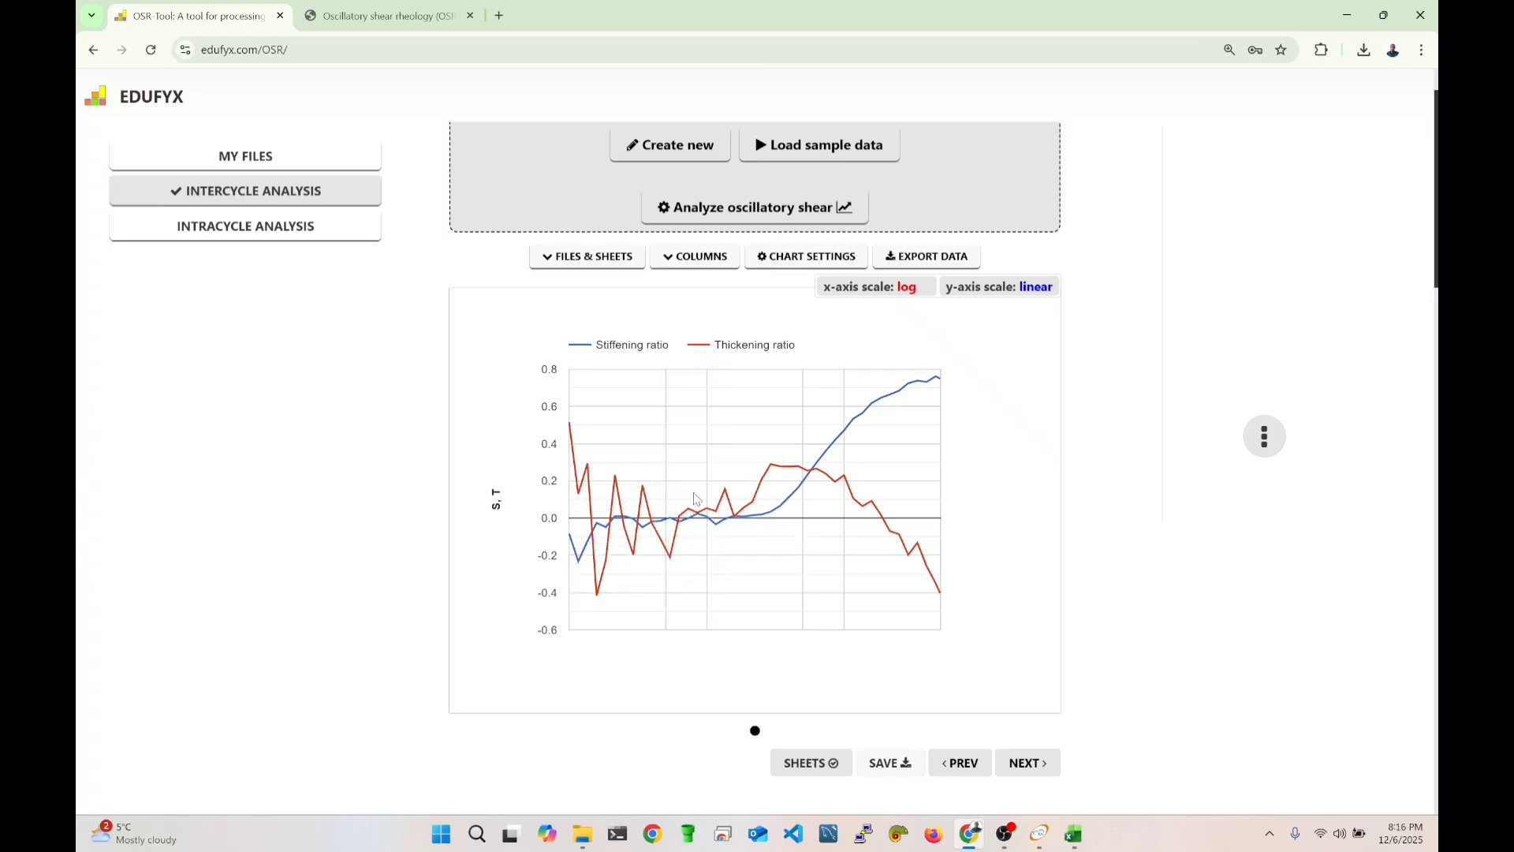
Export the unfiltered Strain amplitude, Stiffening ratio and Thickening ratio columns and download the file.
click(951, 265)
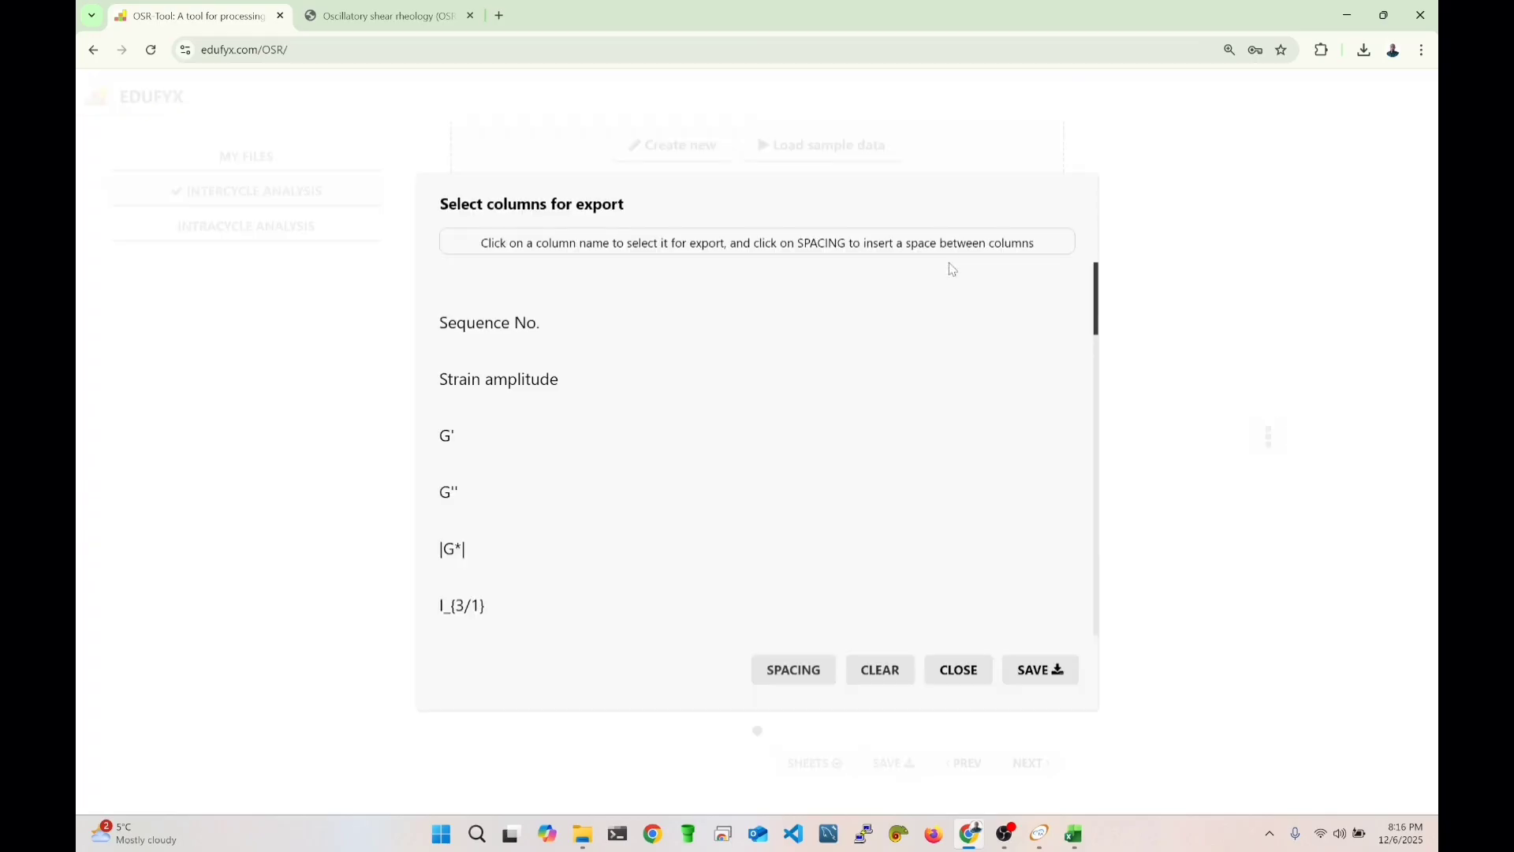
click(505, 380)
scroll(517, 399, down, 9)
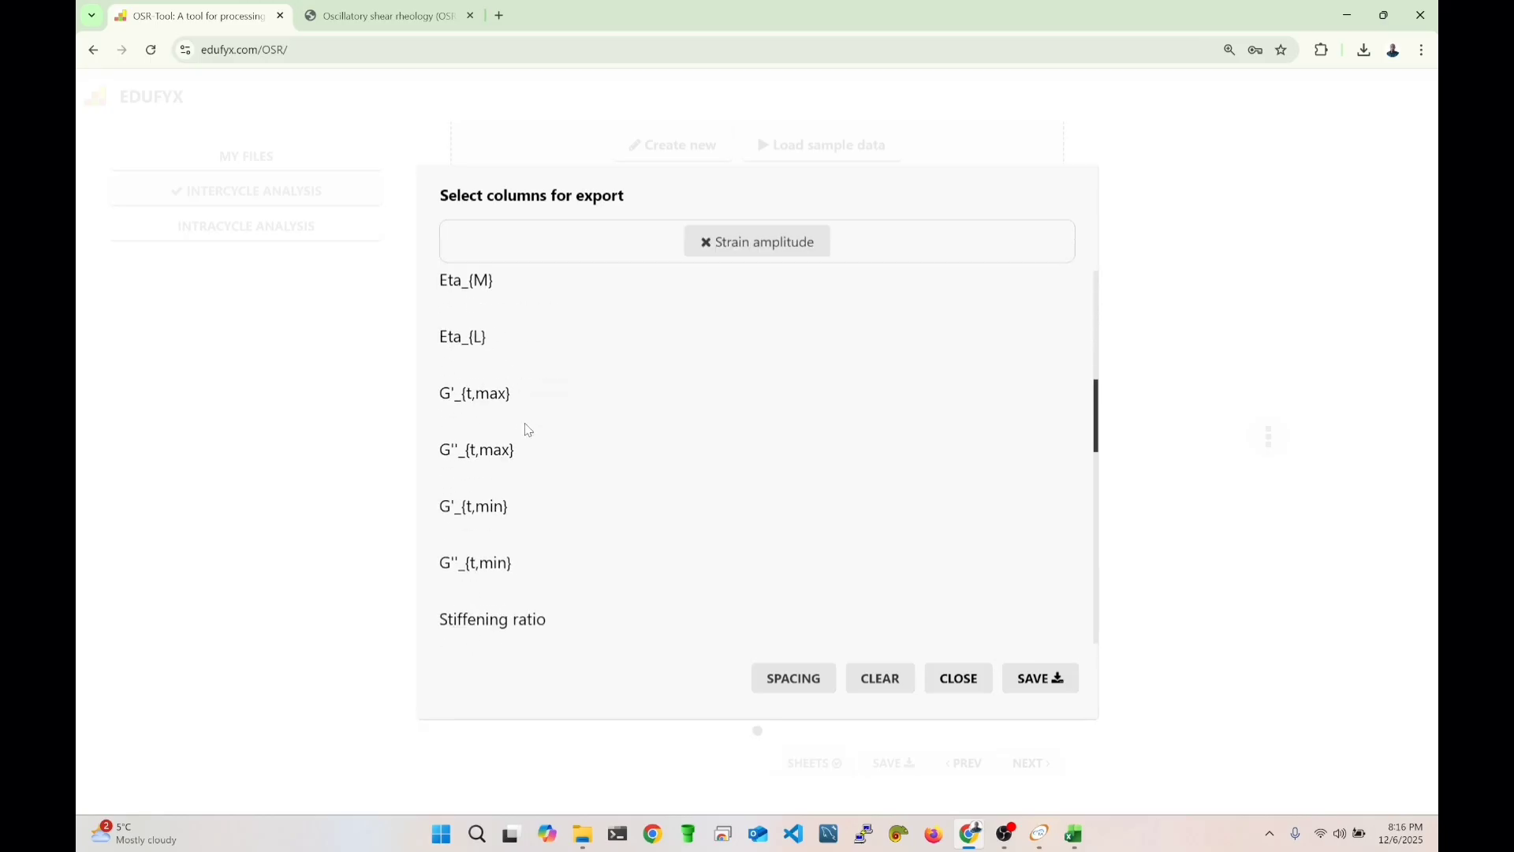
click(490, 465)
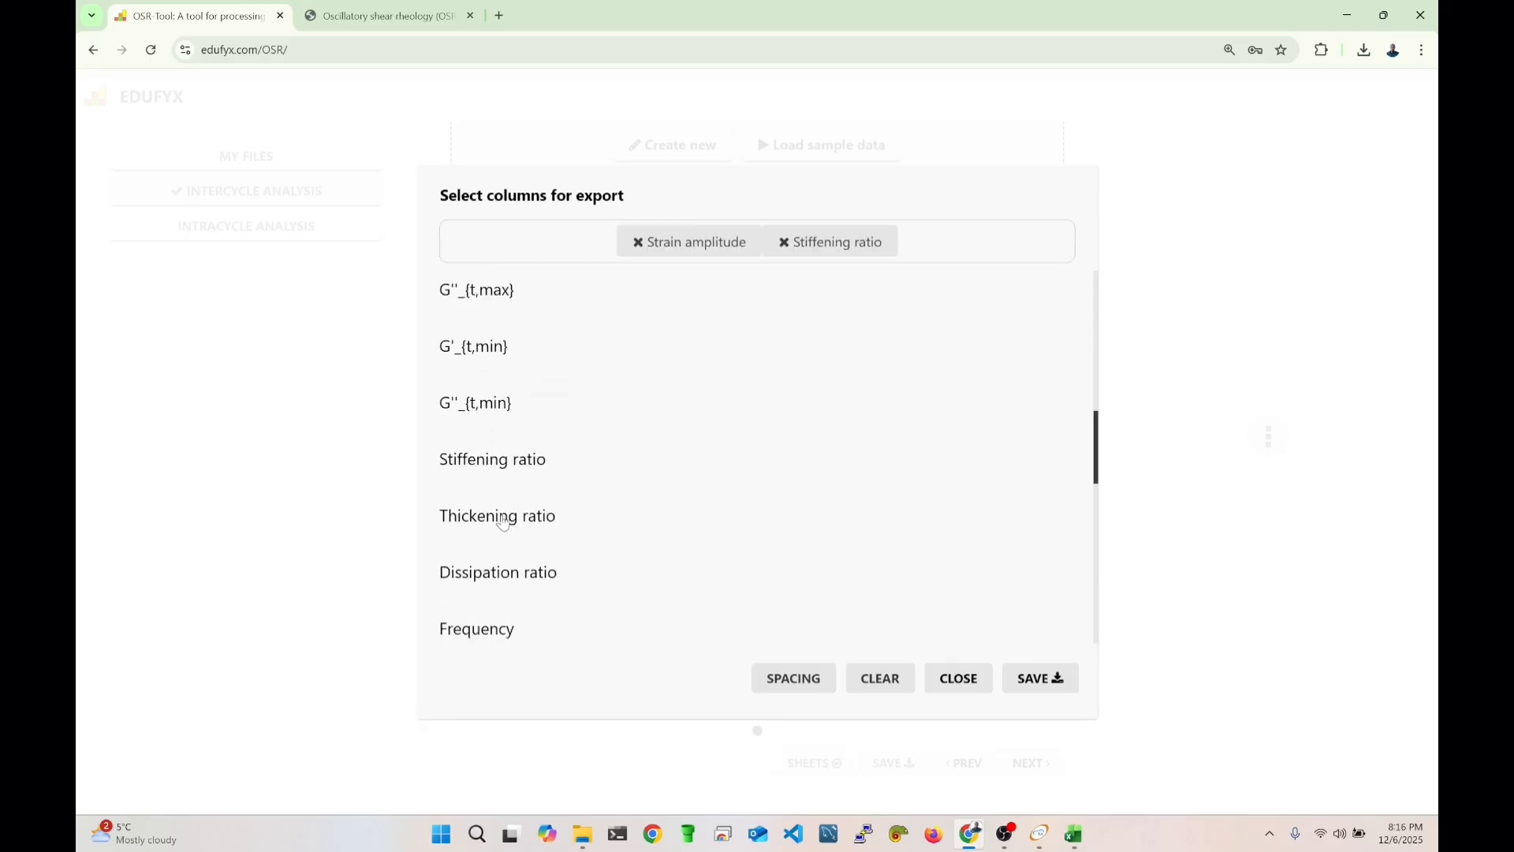
click(505, 522)
click(1040, 682)
click(954, 506)
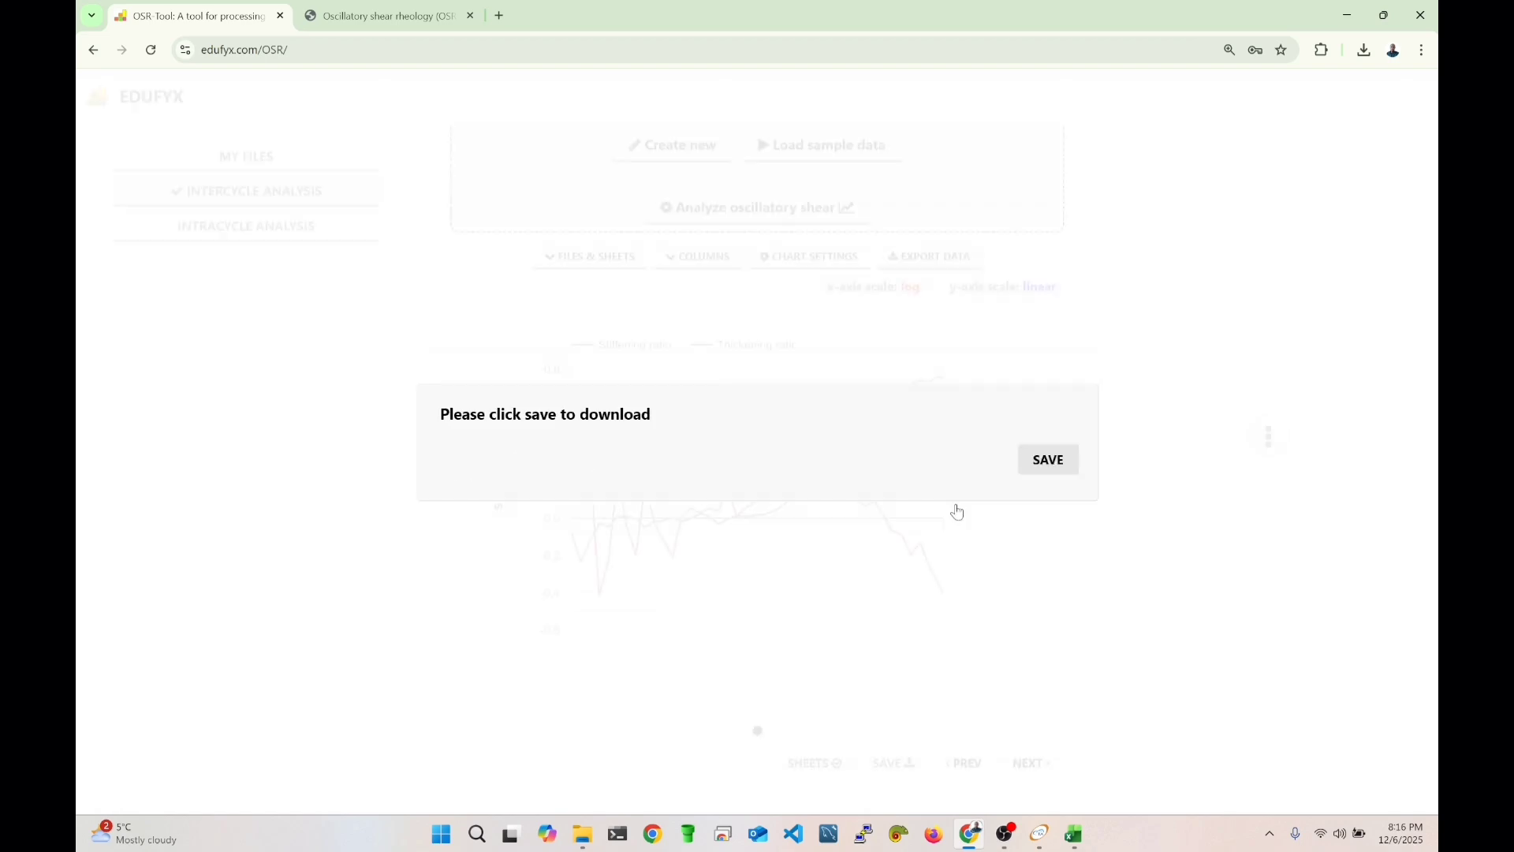
click(1038, 463)
Copy rows 18 to 44 of the downloaded unfiltered export in Excel and close its workbook.
click(1249, 92)
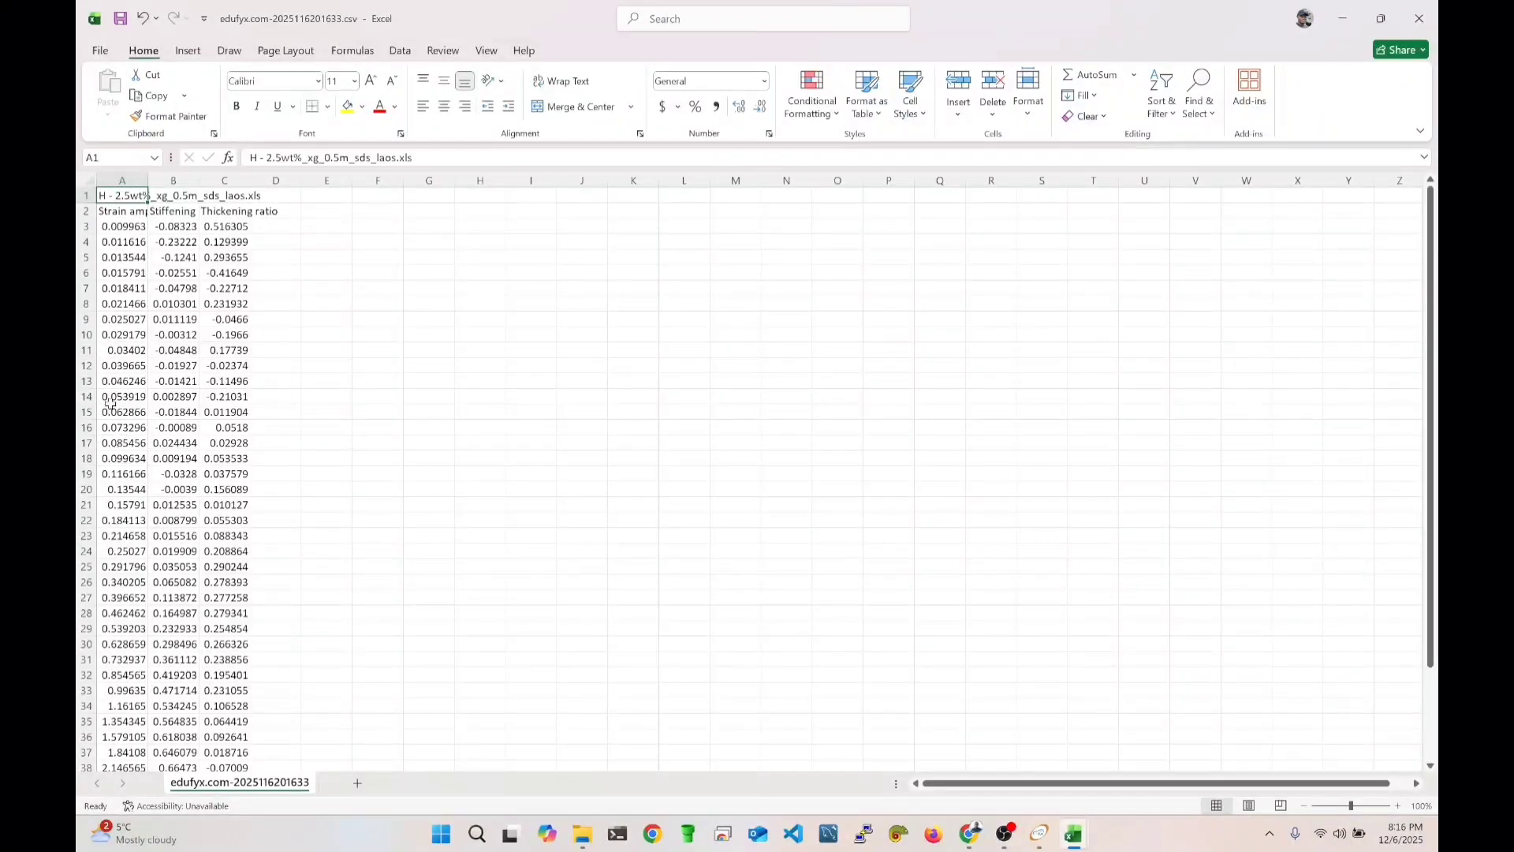
click(120, 443)
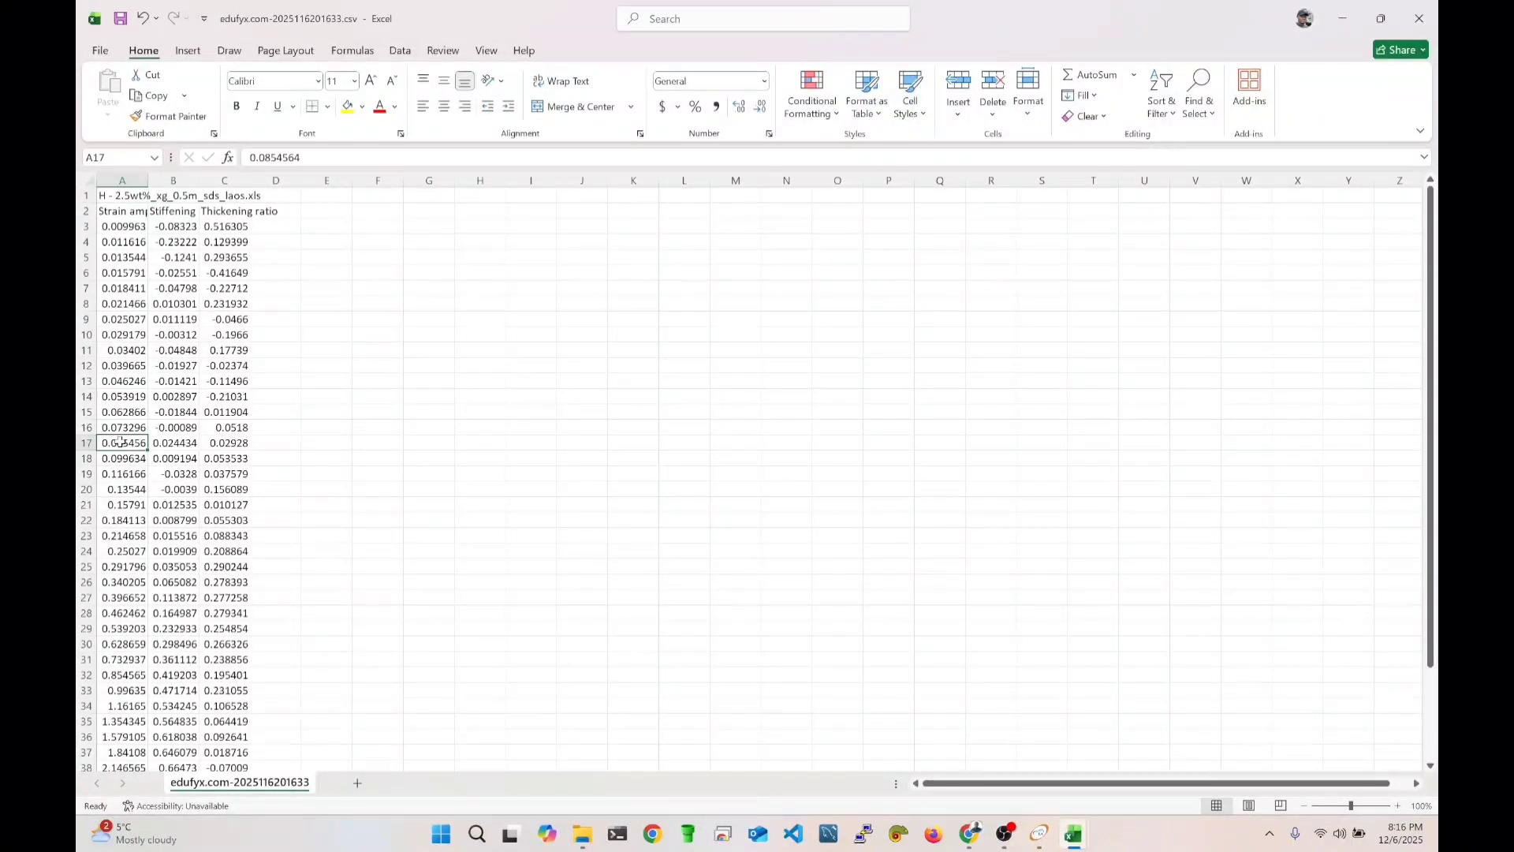
click(81, 458)
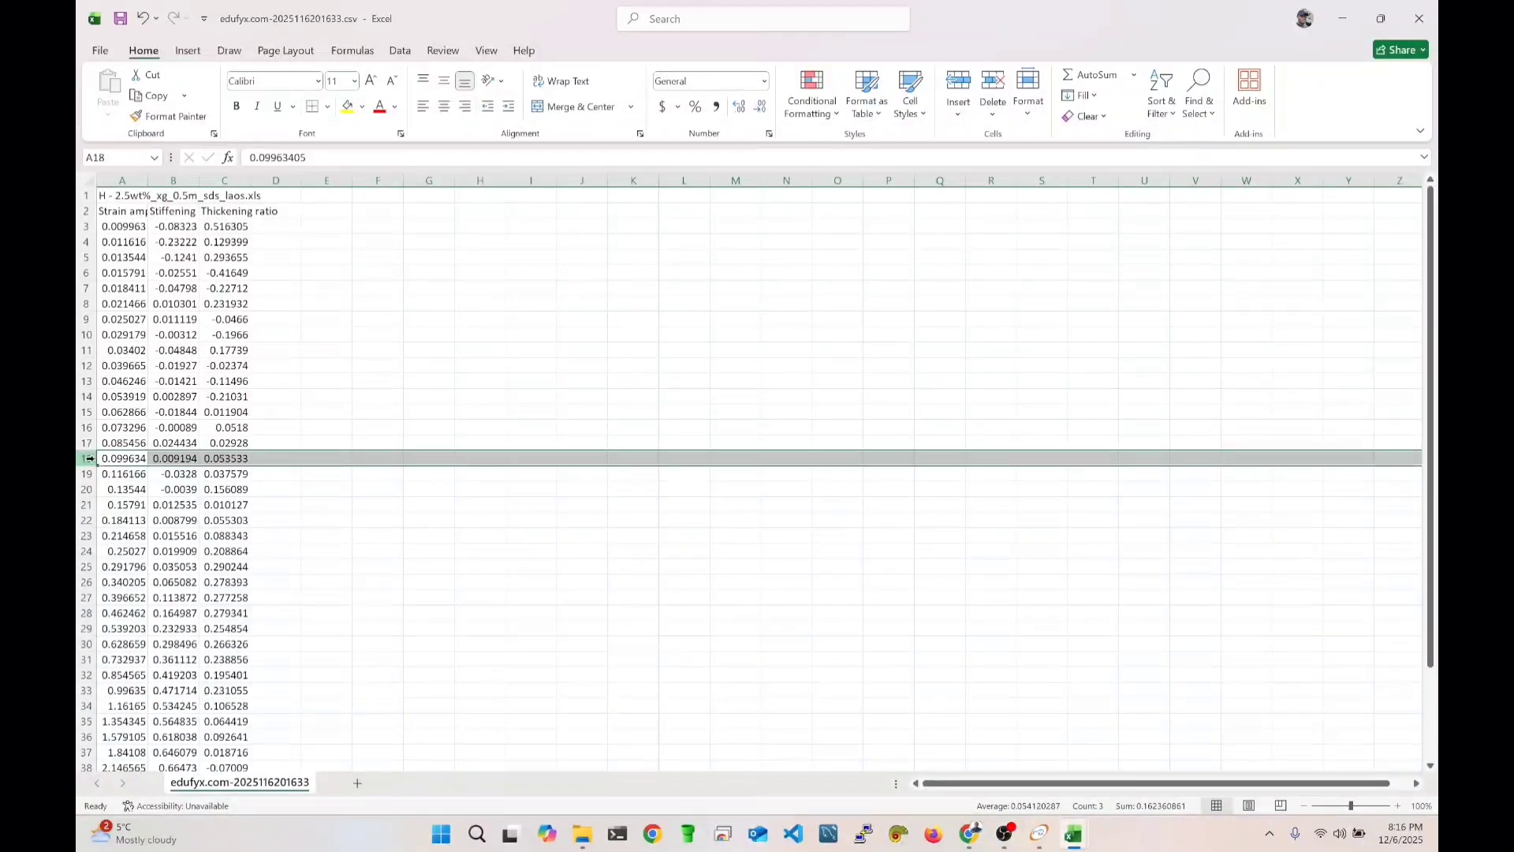
scroll(87, 460, down, 4)
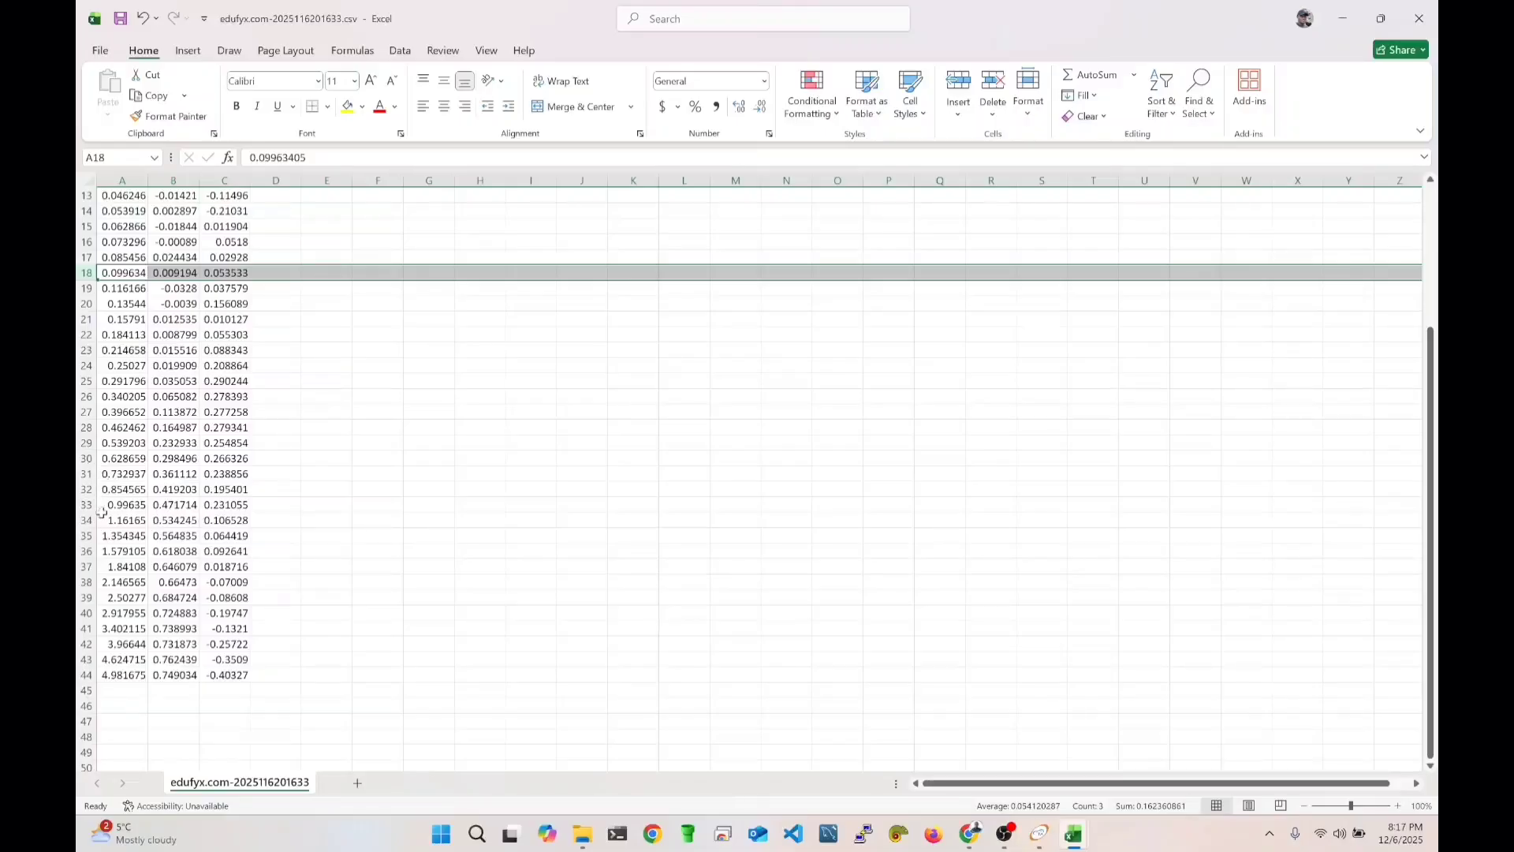
shift+click(85, 675)
right_click(134, 385)
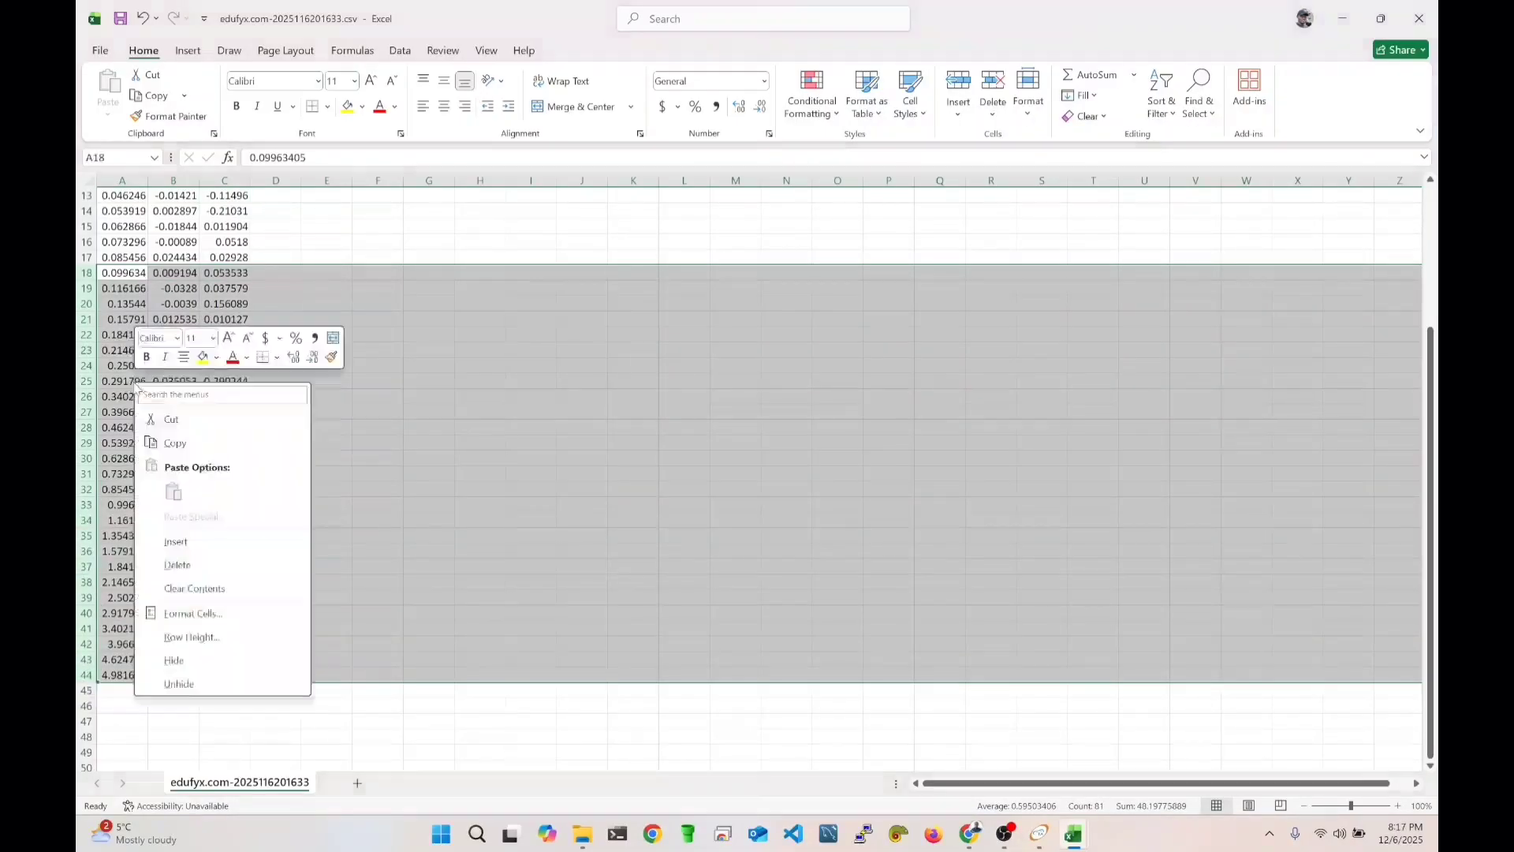
click(189, 446)
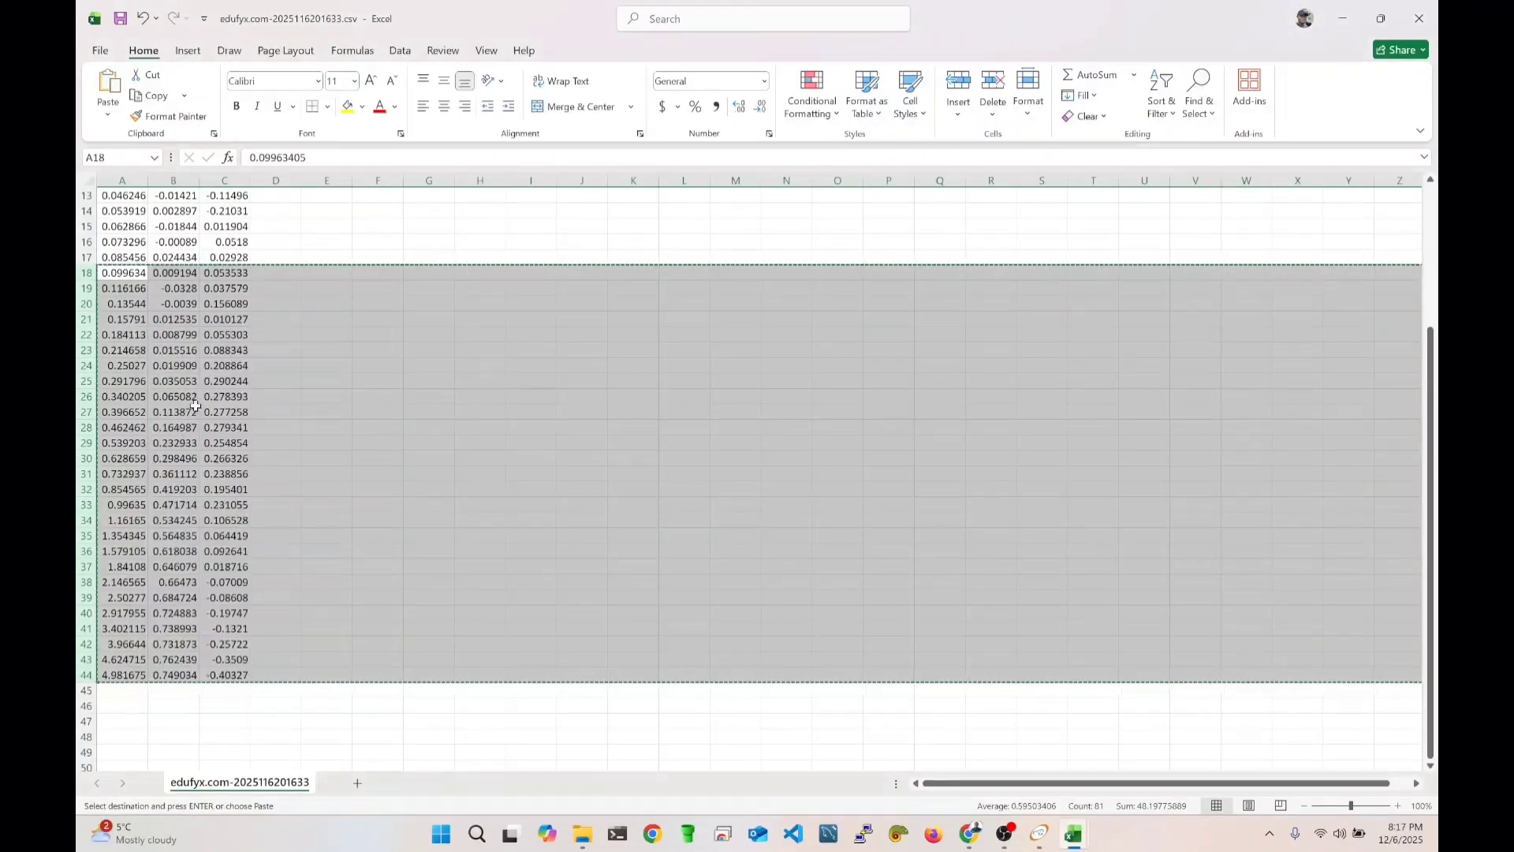
click(1433, 11)
click(763, 470)
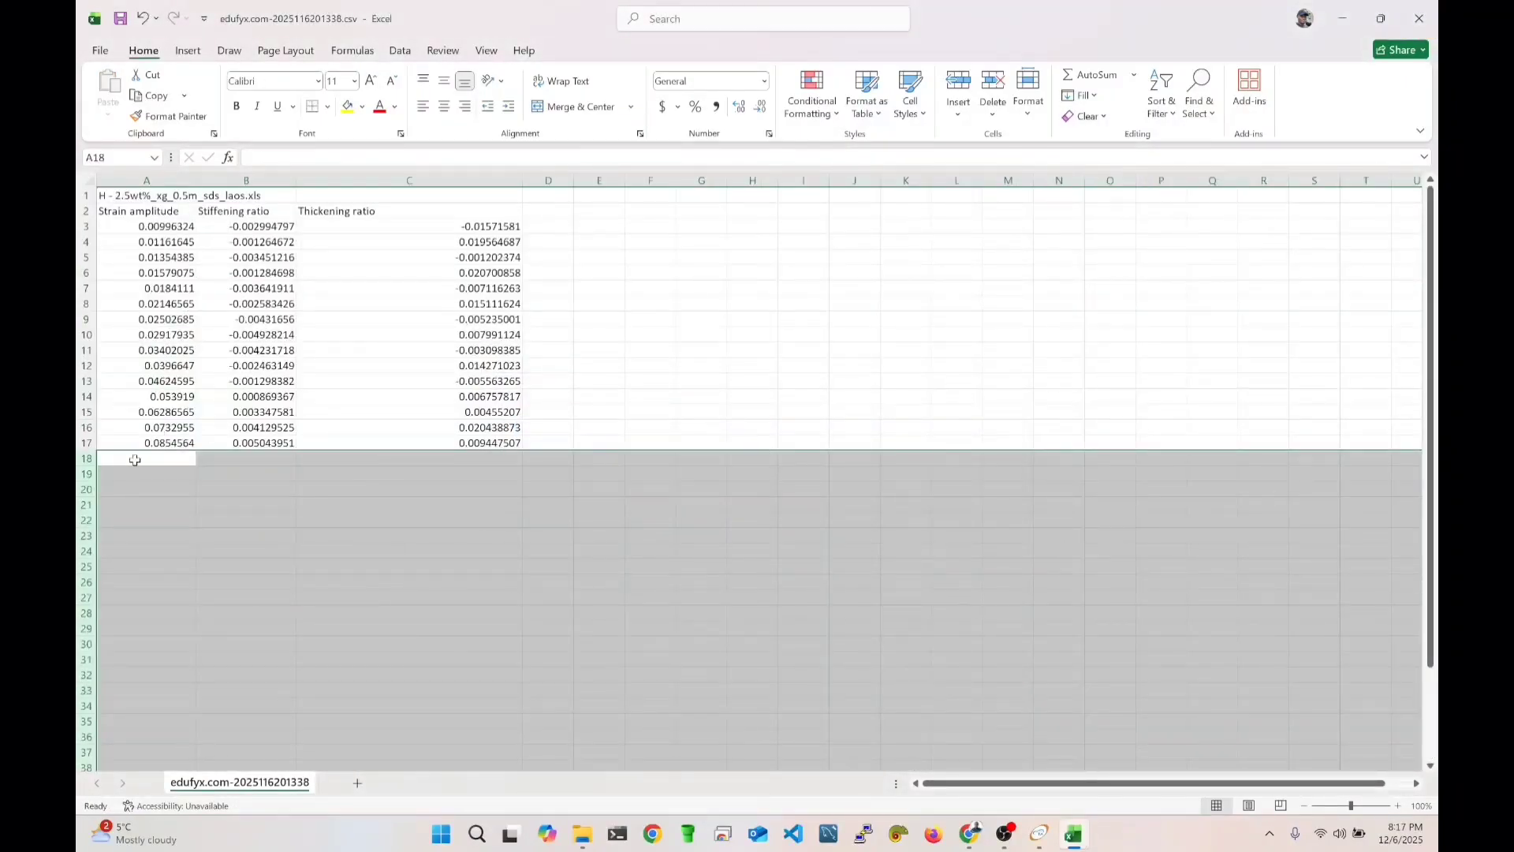
right_click(135, 459)
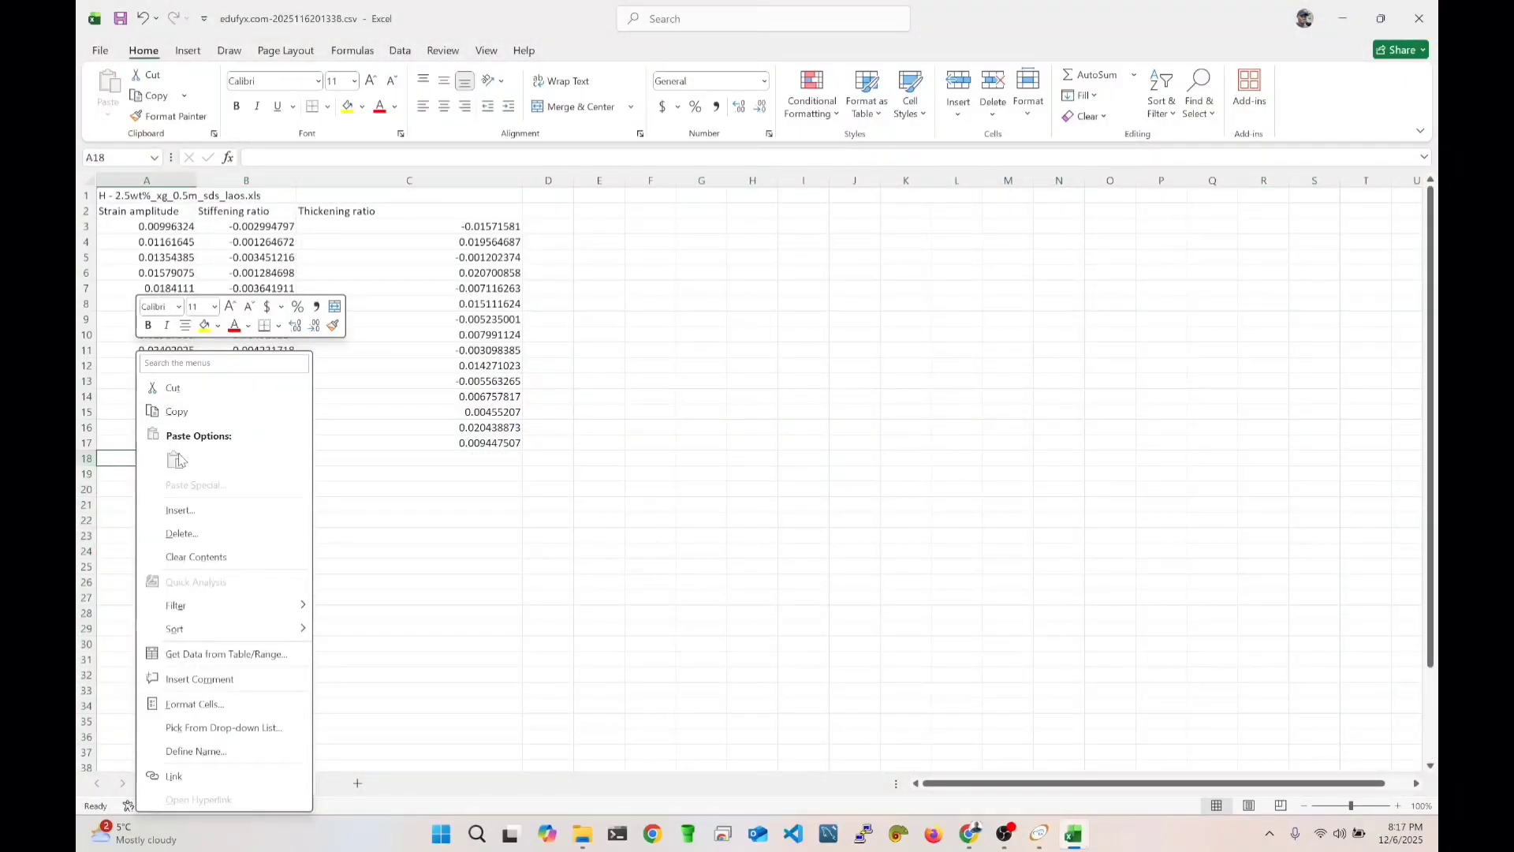
click(732, 215)
right_click(762, 180)
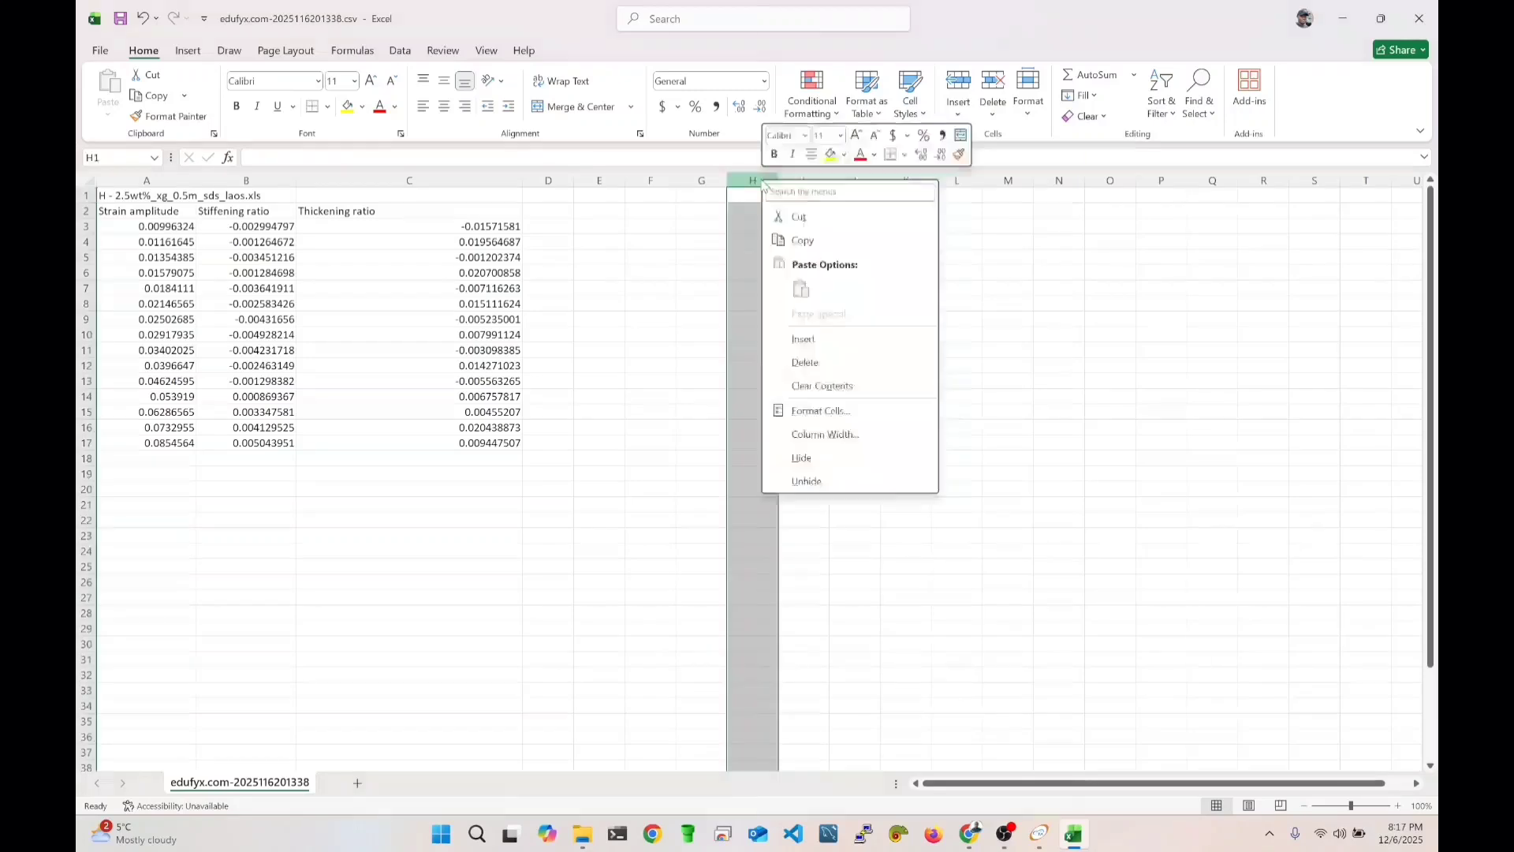
key(Escape)
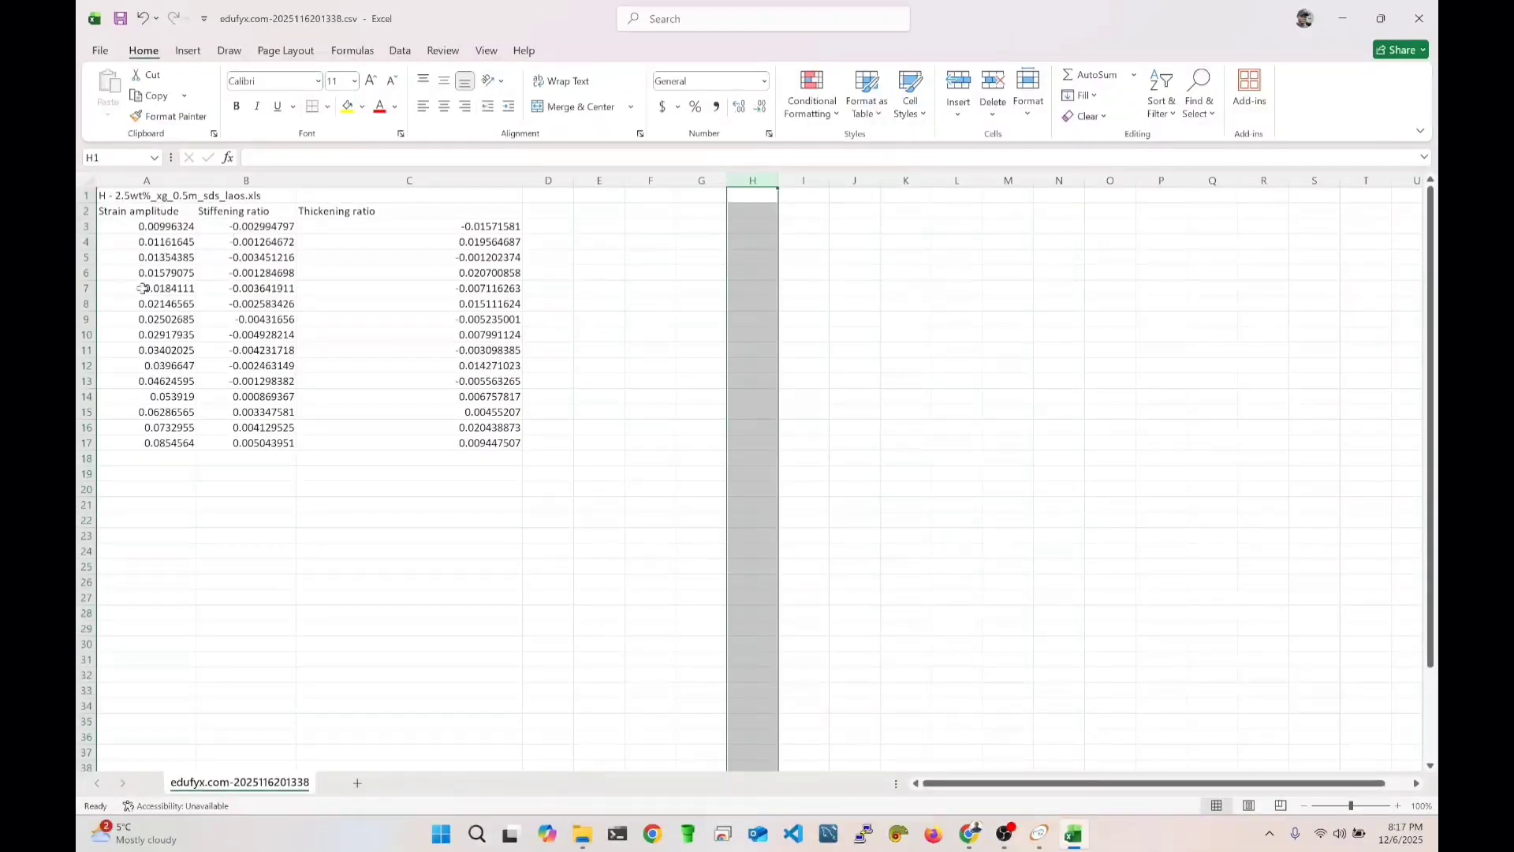
Switch back to OSR-Tool and rerun the oscillatory shear analysis on My Files with stress filtering on and an odd harmonics count of 2.
click(1343, 19)
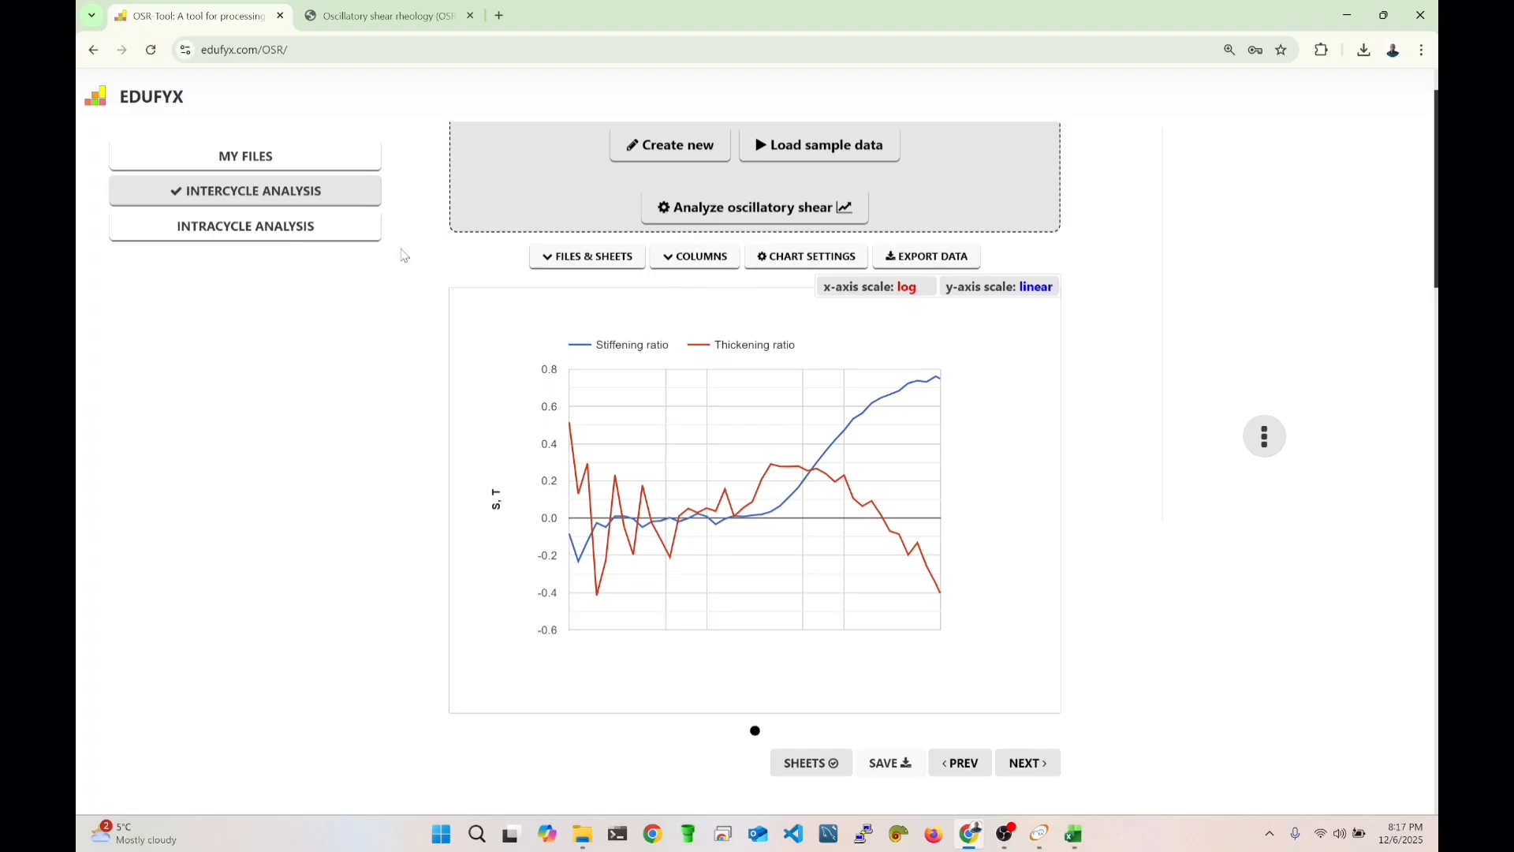
click(271, 162)
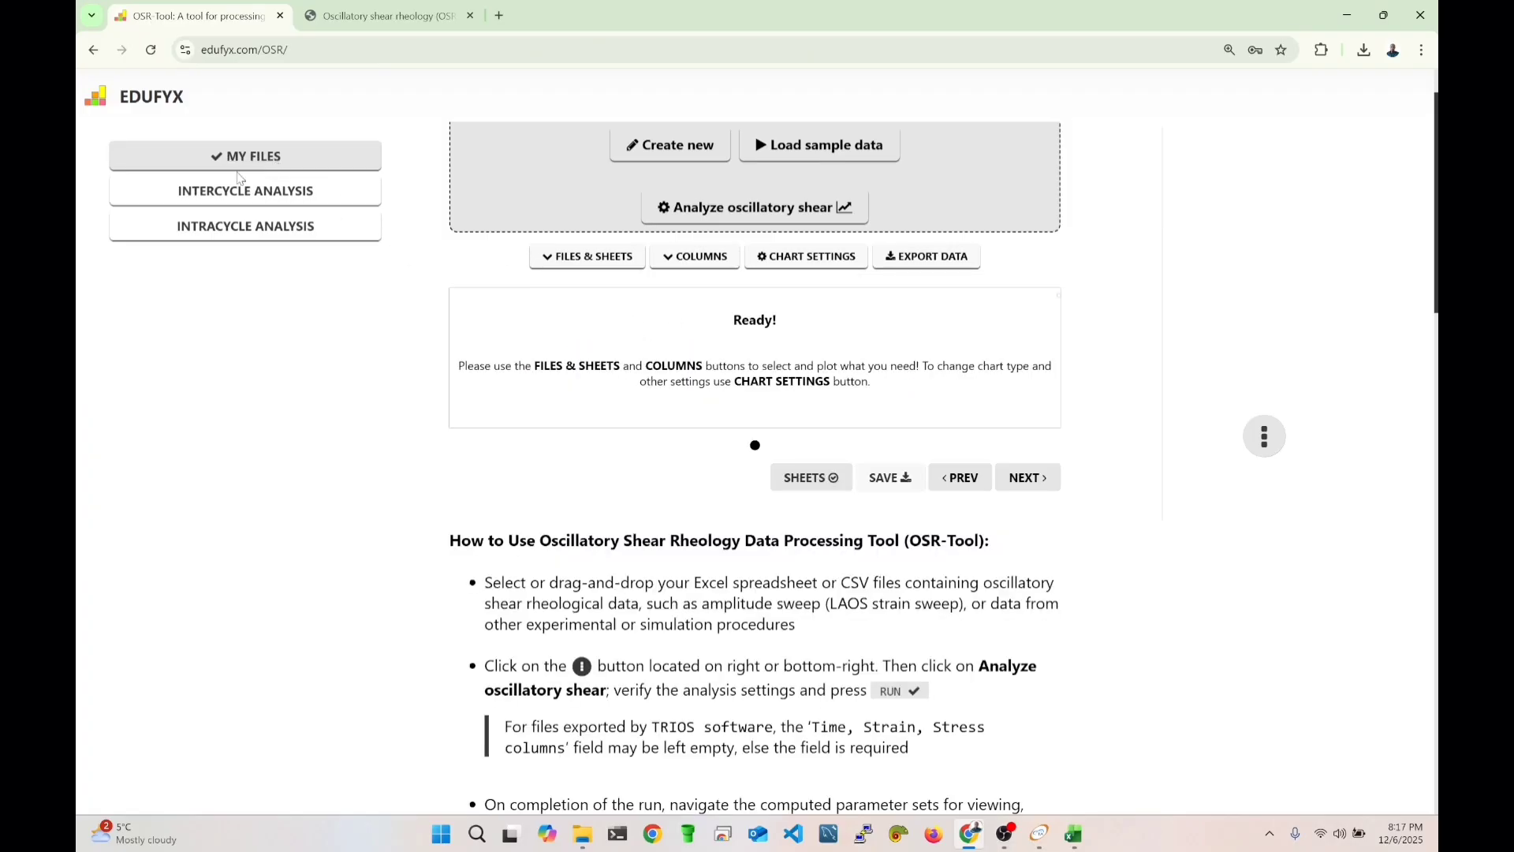
click(773, 215)
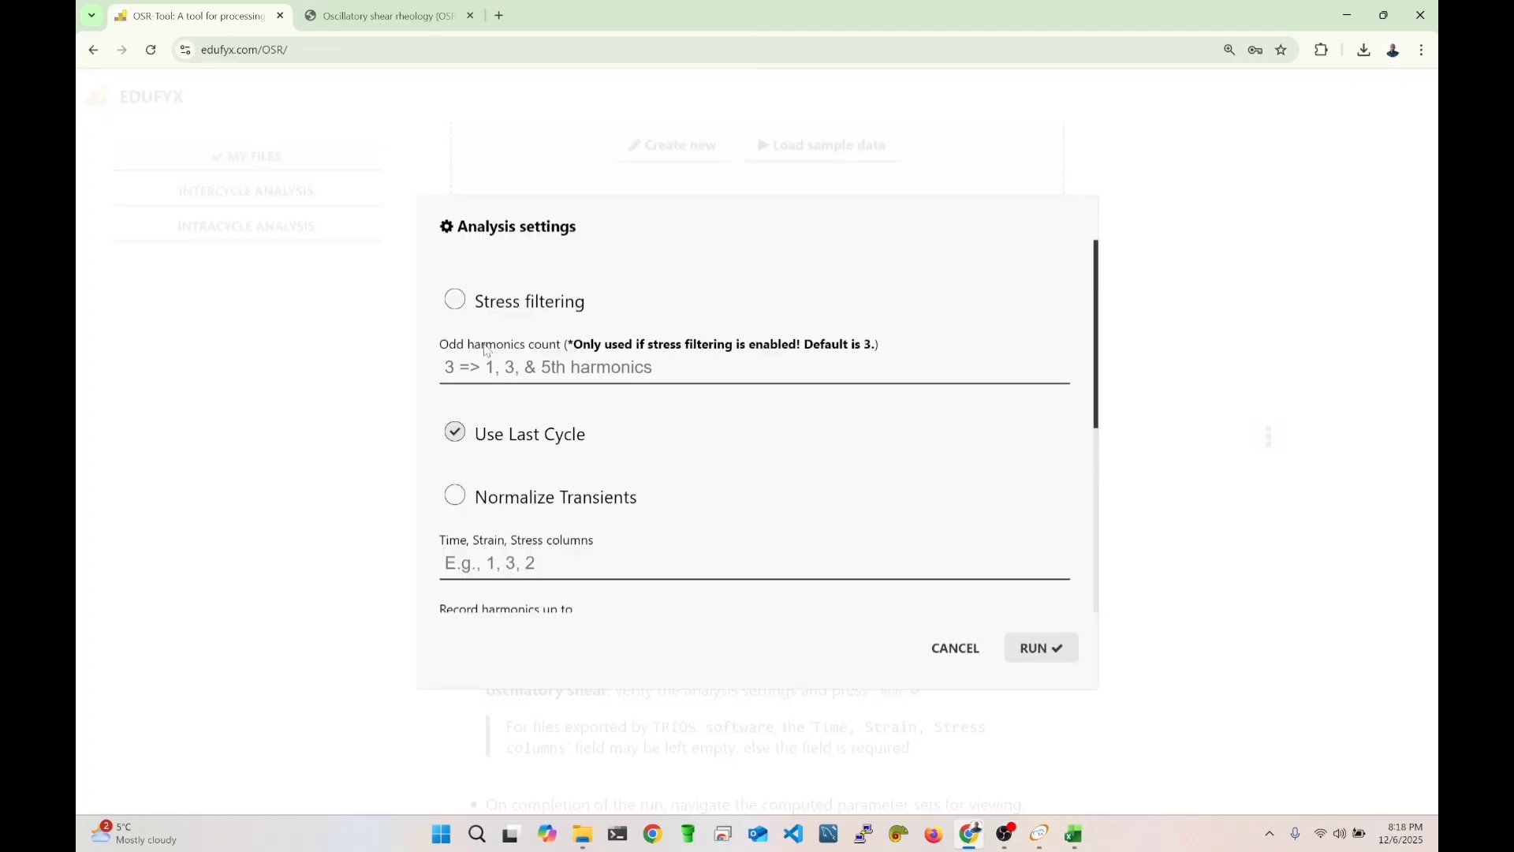
click(491, 305)
click(510, 377)
text(2)
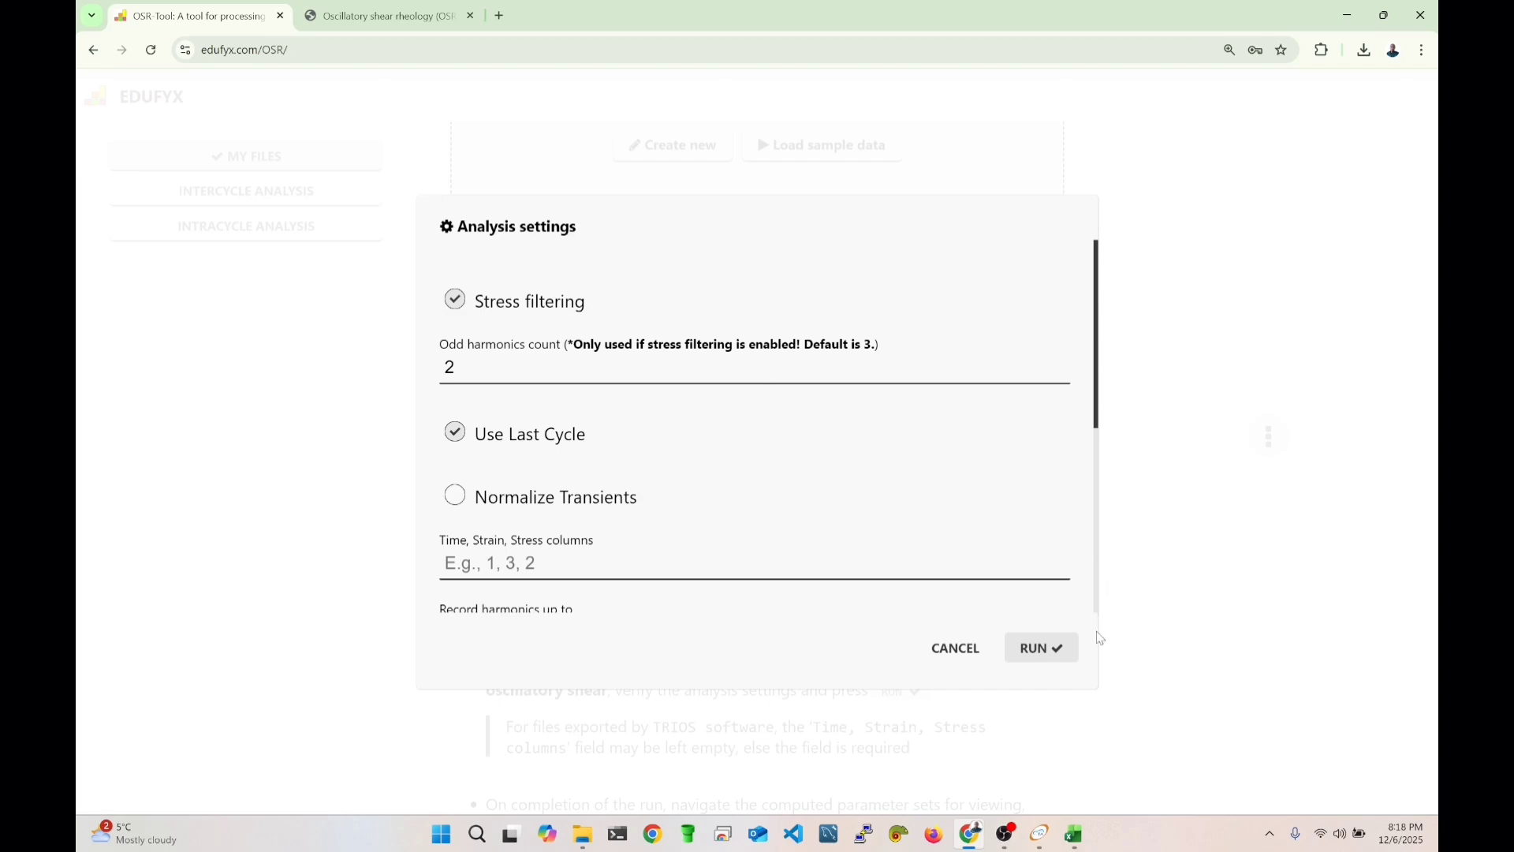
click(1057, 650)
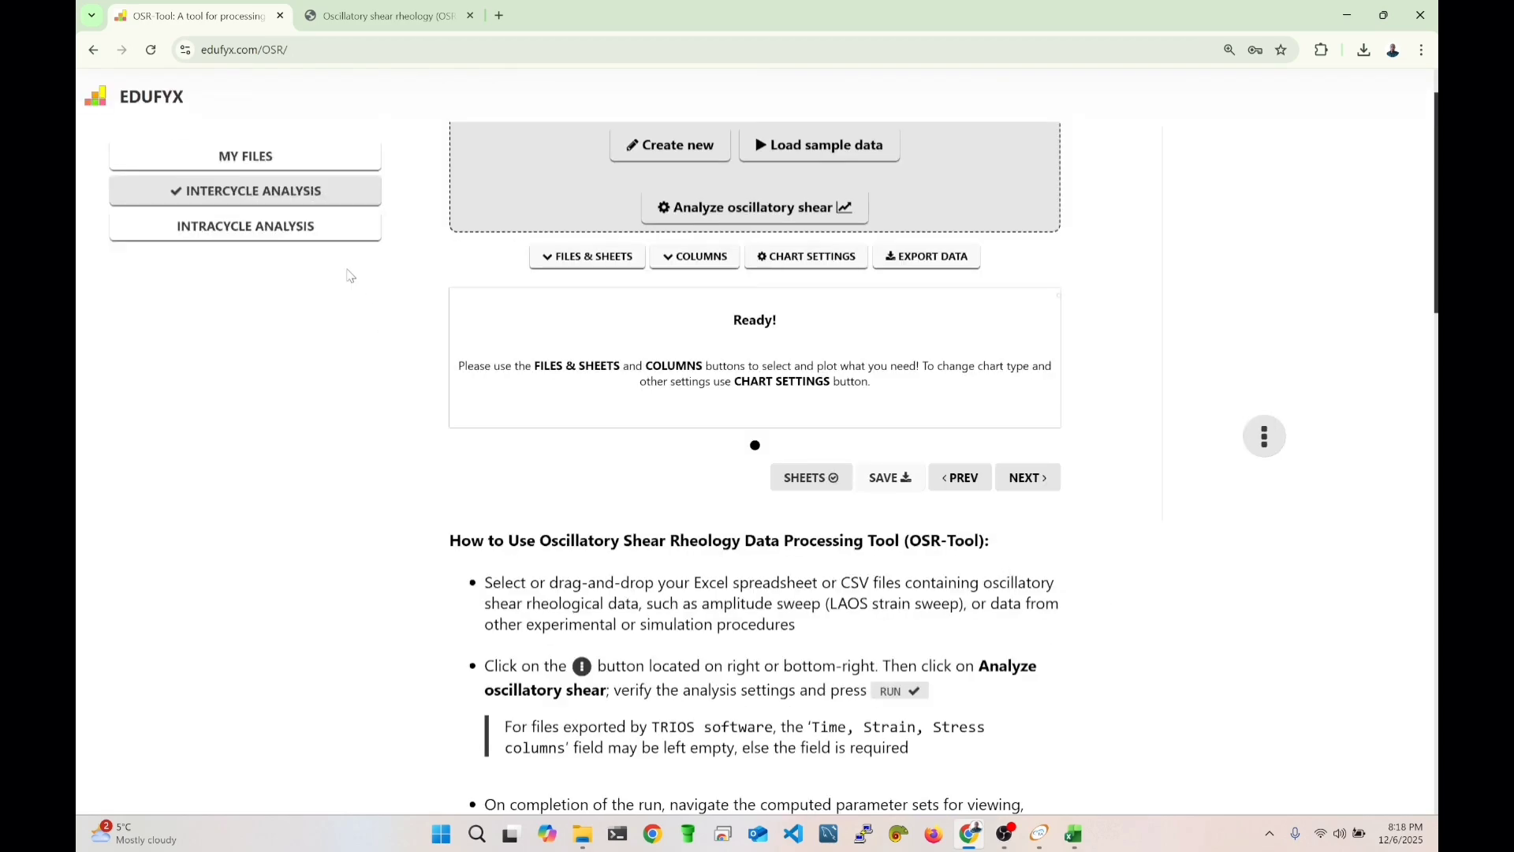
Draw an intracycle chart of G''_{t} against G'_{t} from the filtered analysis and set its x-axis scale to linear.
click(295, 233)
click(684, 264)
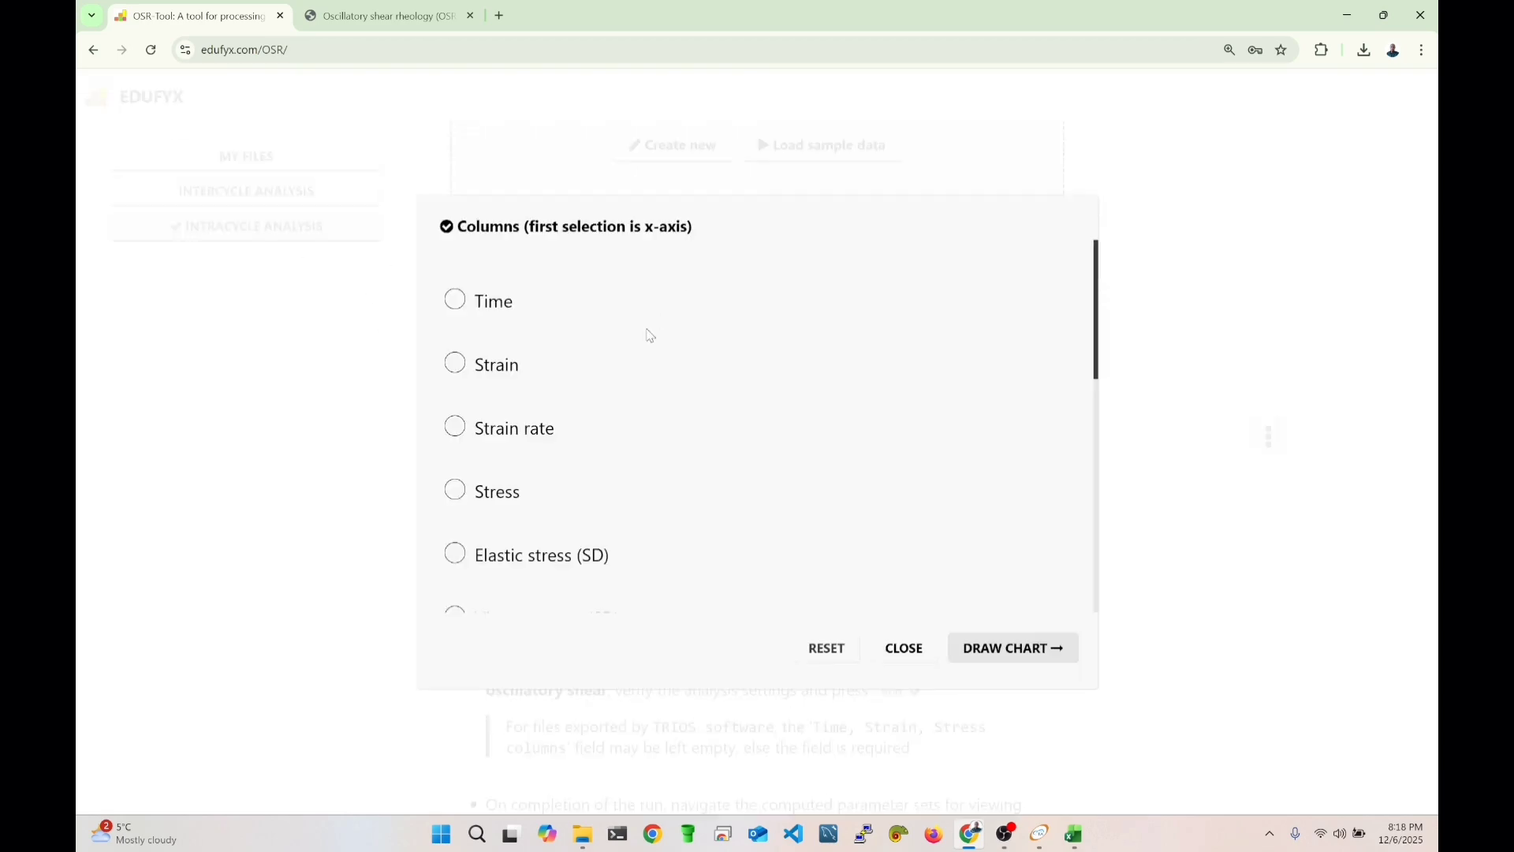
scroll(649, 338, down, 4)
click(507, 365)
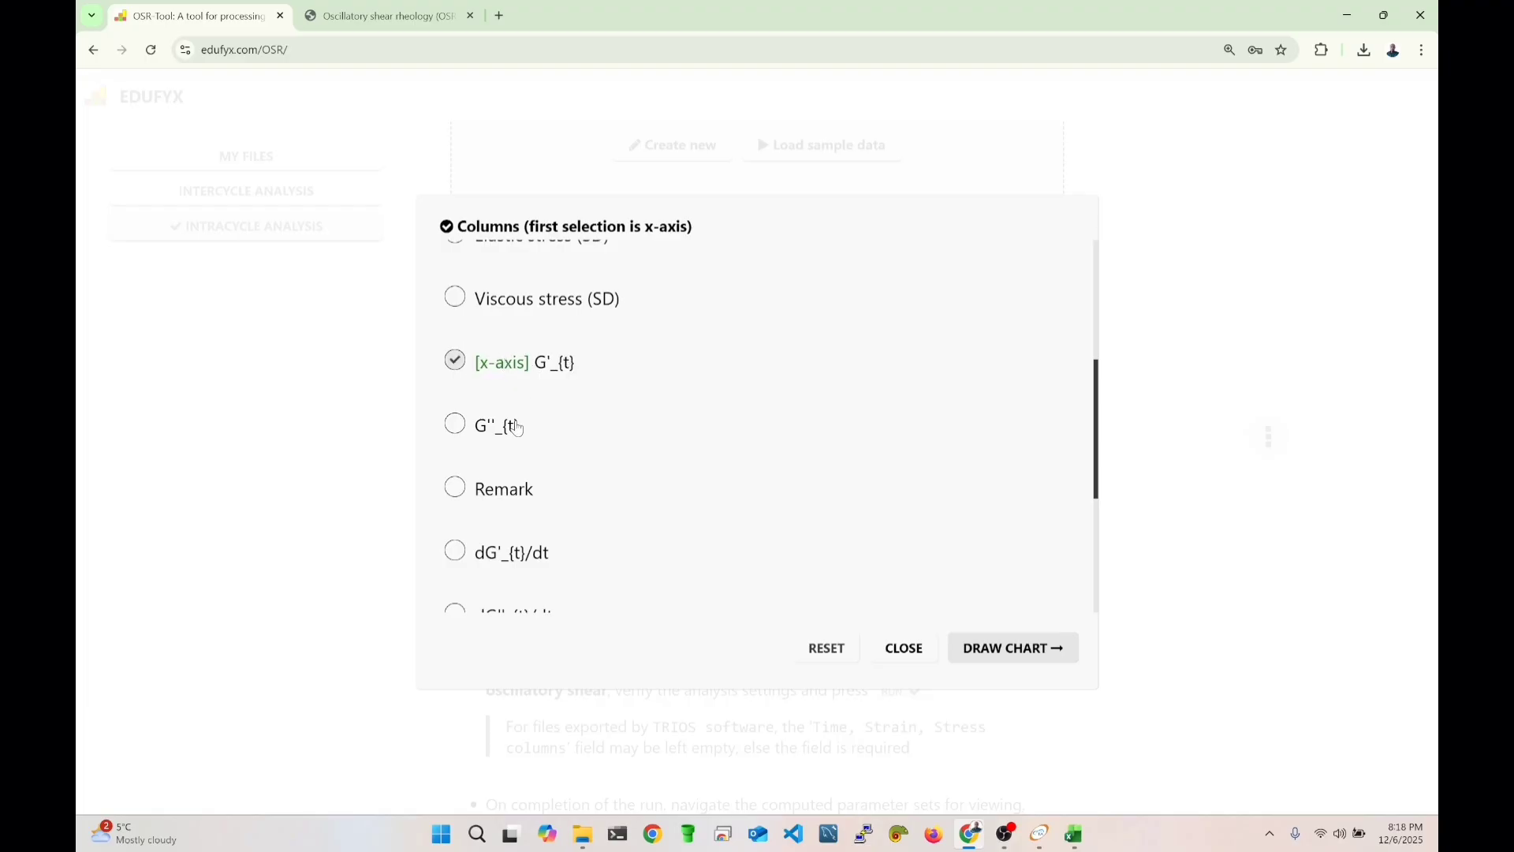
click(517, 427)
click(1003, 645)
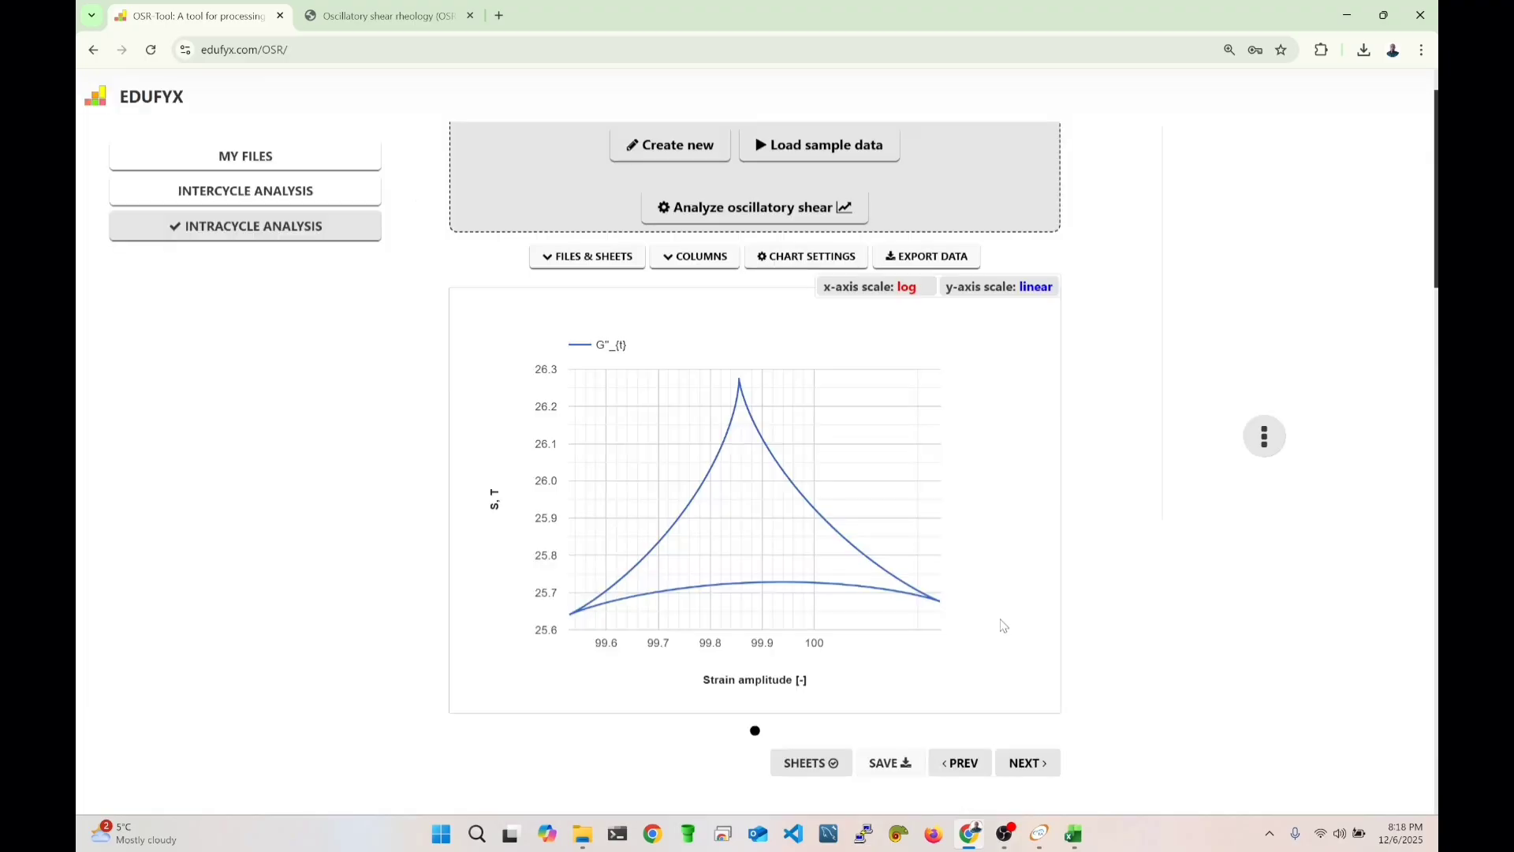
click(908, 289)
scroll(963, 581, down, 2)
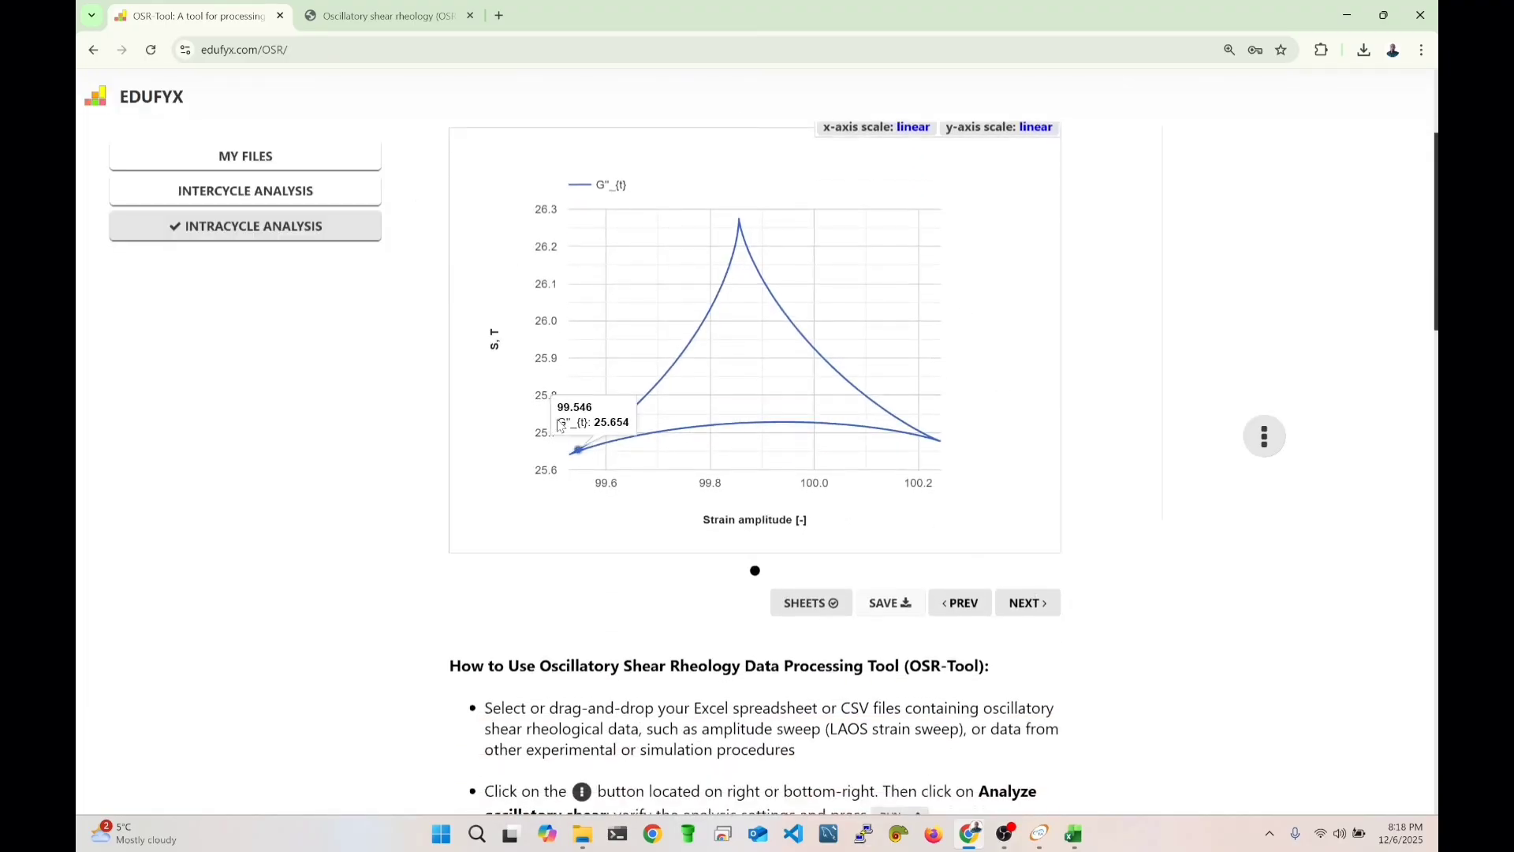
Set the chart's x-axis label to G'_t and its y-axis label to G"_t.
scroll(619, 355, up, 3)
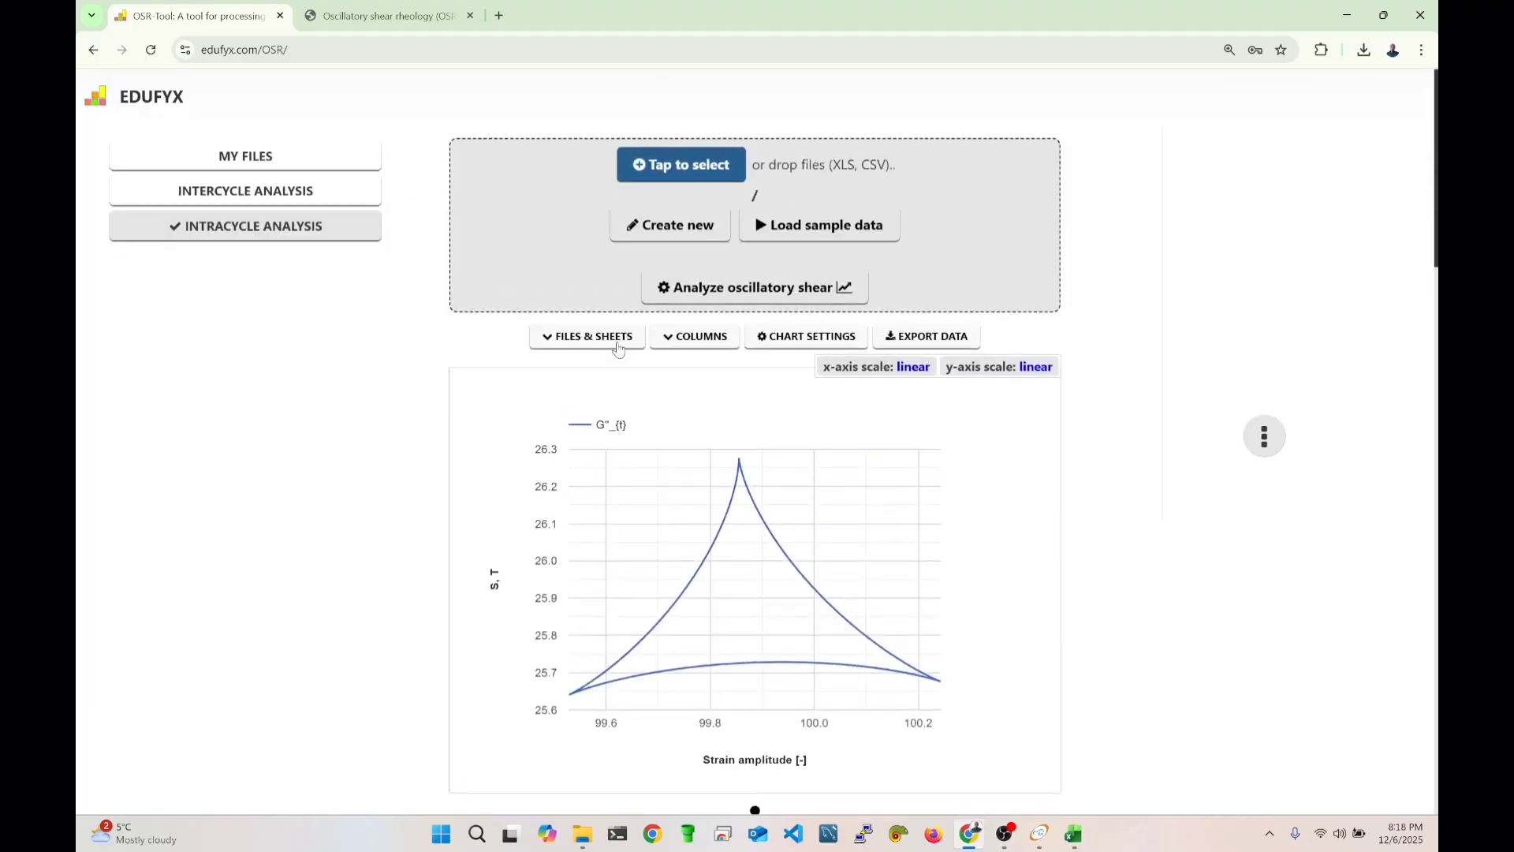
click(801, 337)
drag(621, 465, 383, 470)
key(BackSpace)
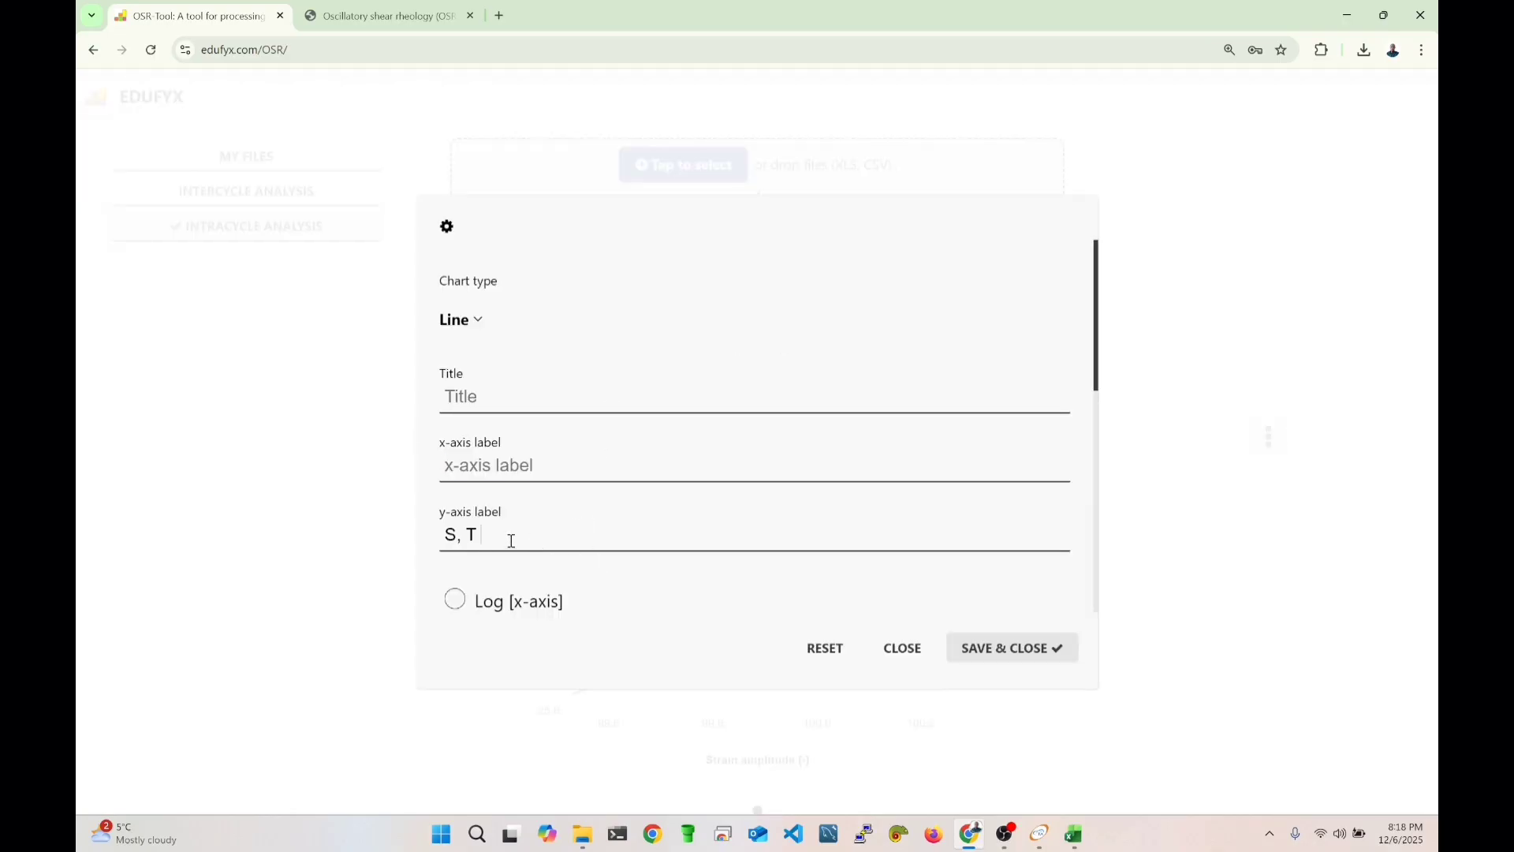
drag(511, 541, 418, 537)
click(460, 457)
text(G)
click(494, 543)
key(BackSpace)
key(BackSpace)
key(BackSpace)
key(BackSpace)
text(G"_t)
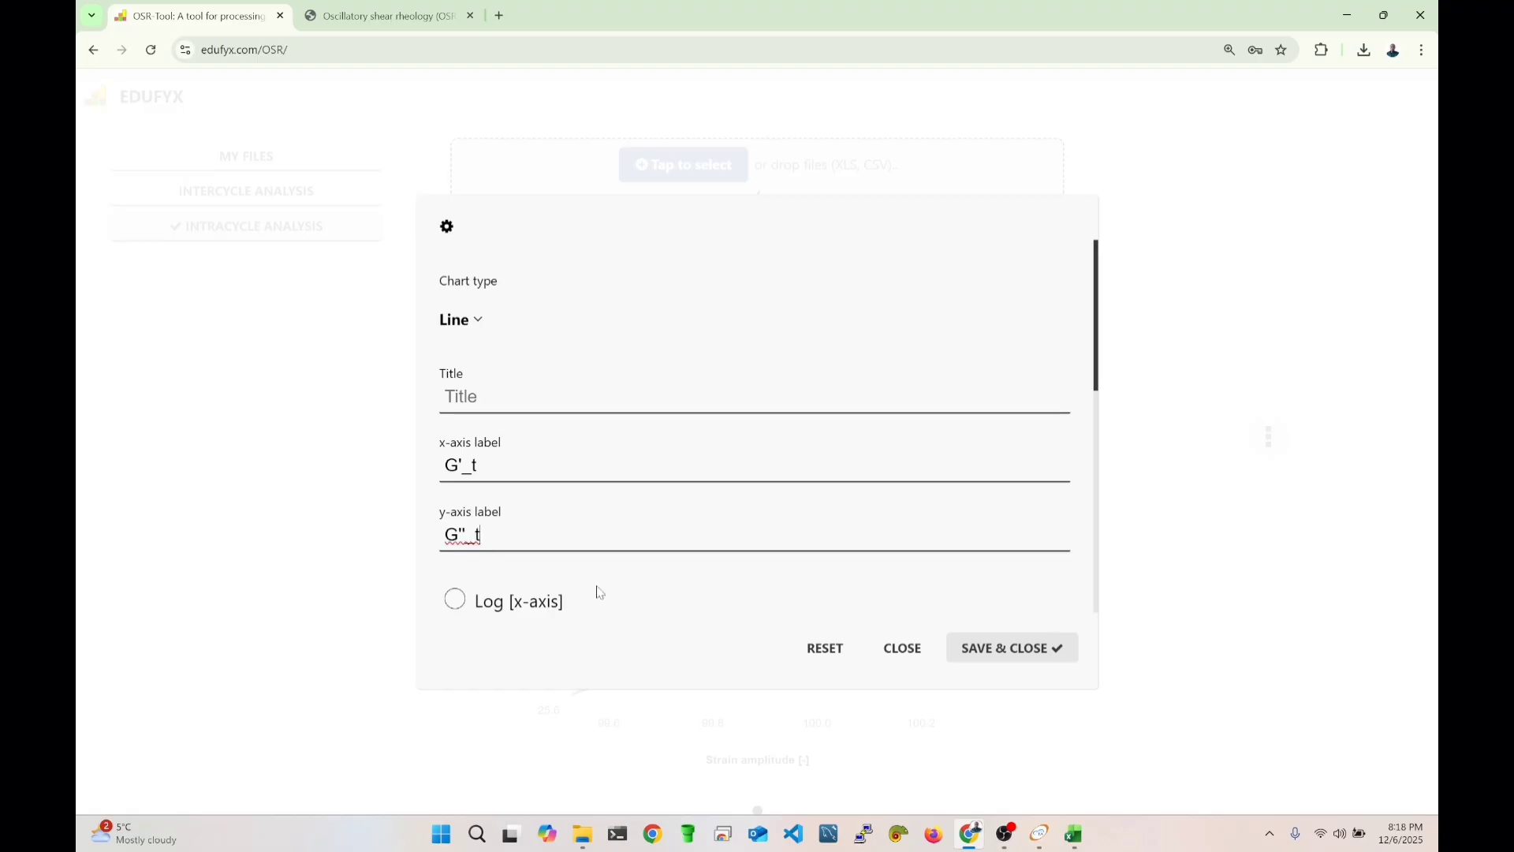
click(1025, 648)
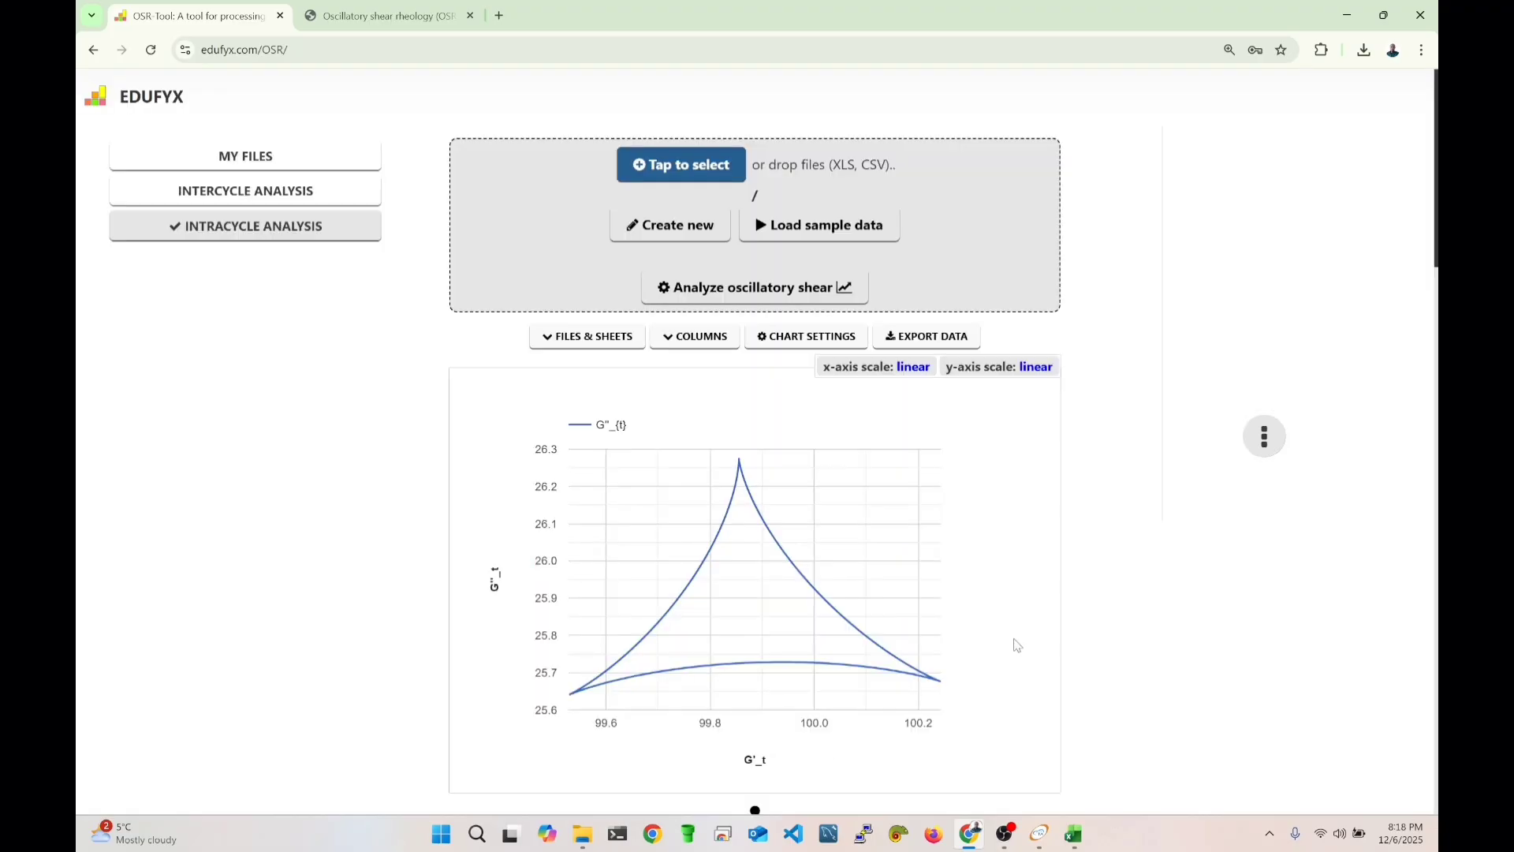
Browse forward through the sheets' G'_t versus G"_t charts, from the smallest strain amplitude towards the largest ones.
scroll(1014, 642, down, 2)
click(1030, 684)
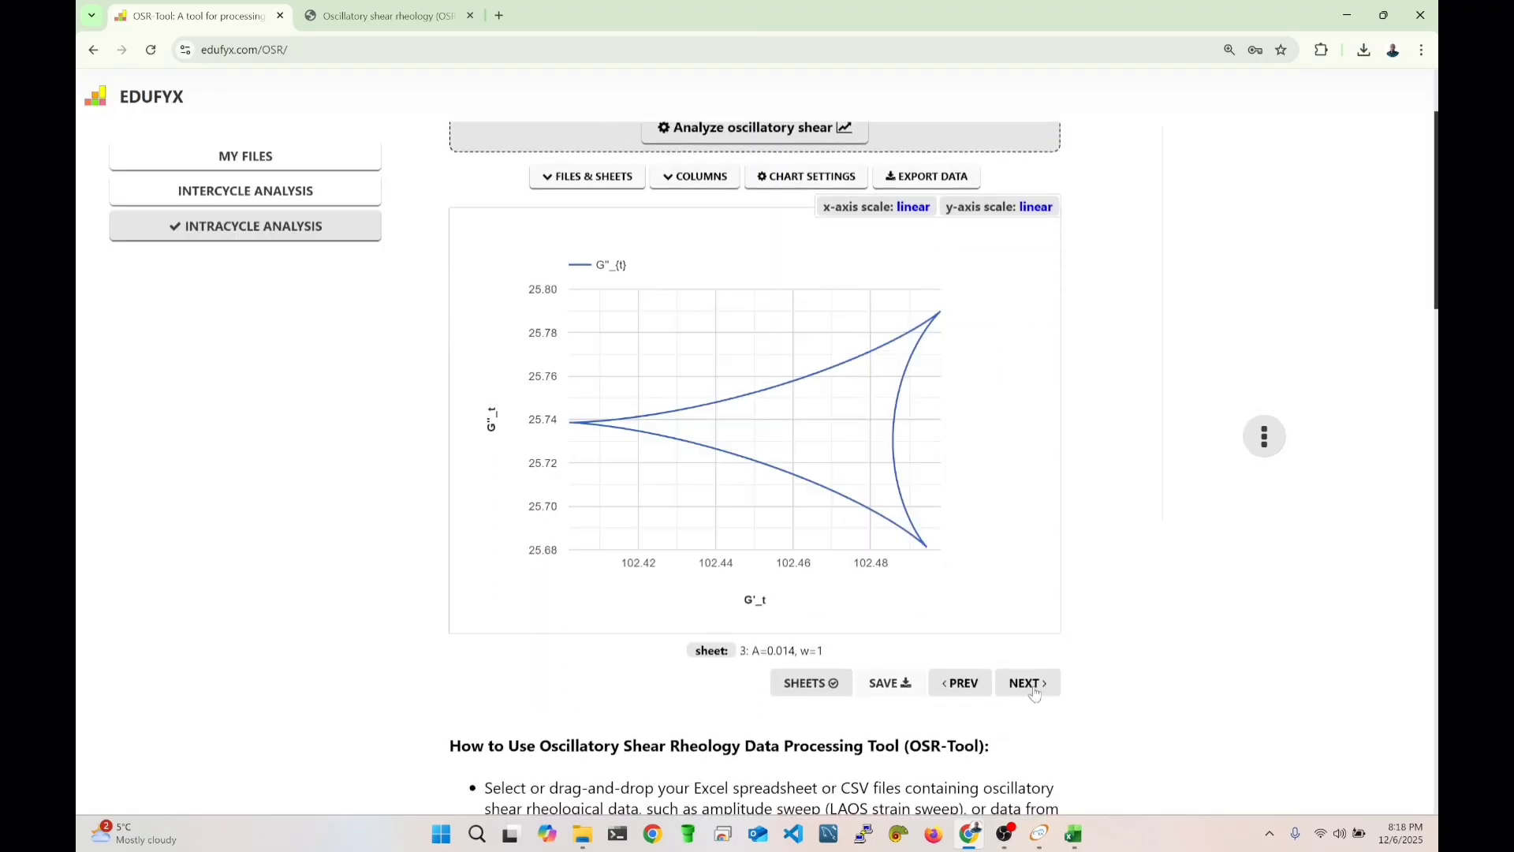
click(1033, 689)
click(1037, 694)
click(1036, 694)
click(1036, 694)
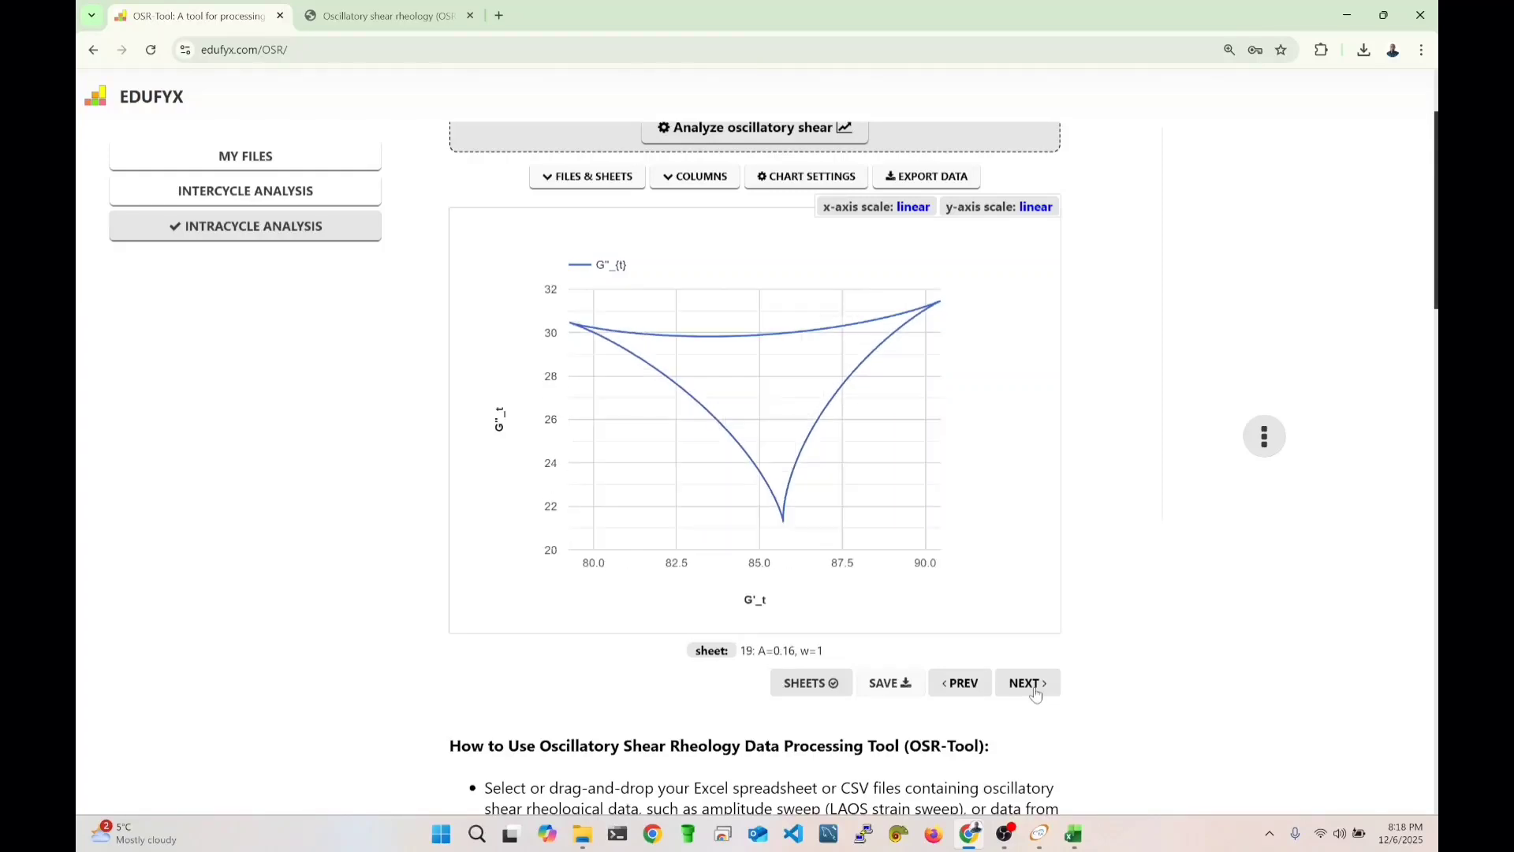
click(1036, 694)
click(1036, 694)
click(1036, 694)
click(1036, 694)
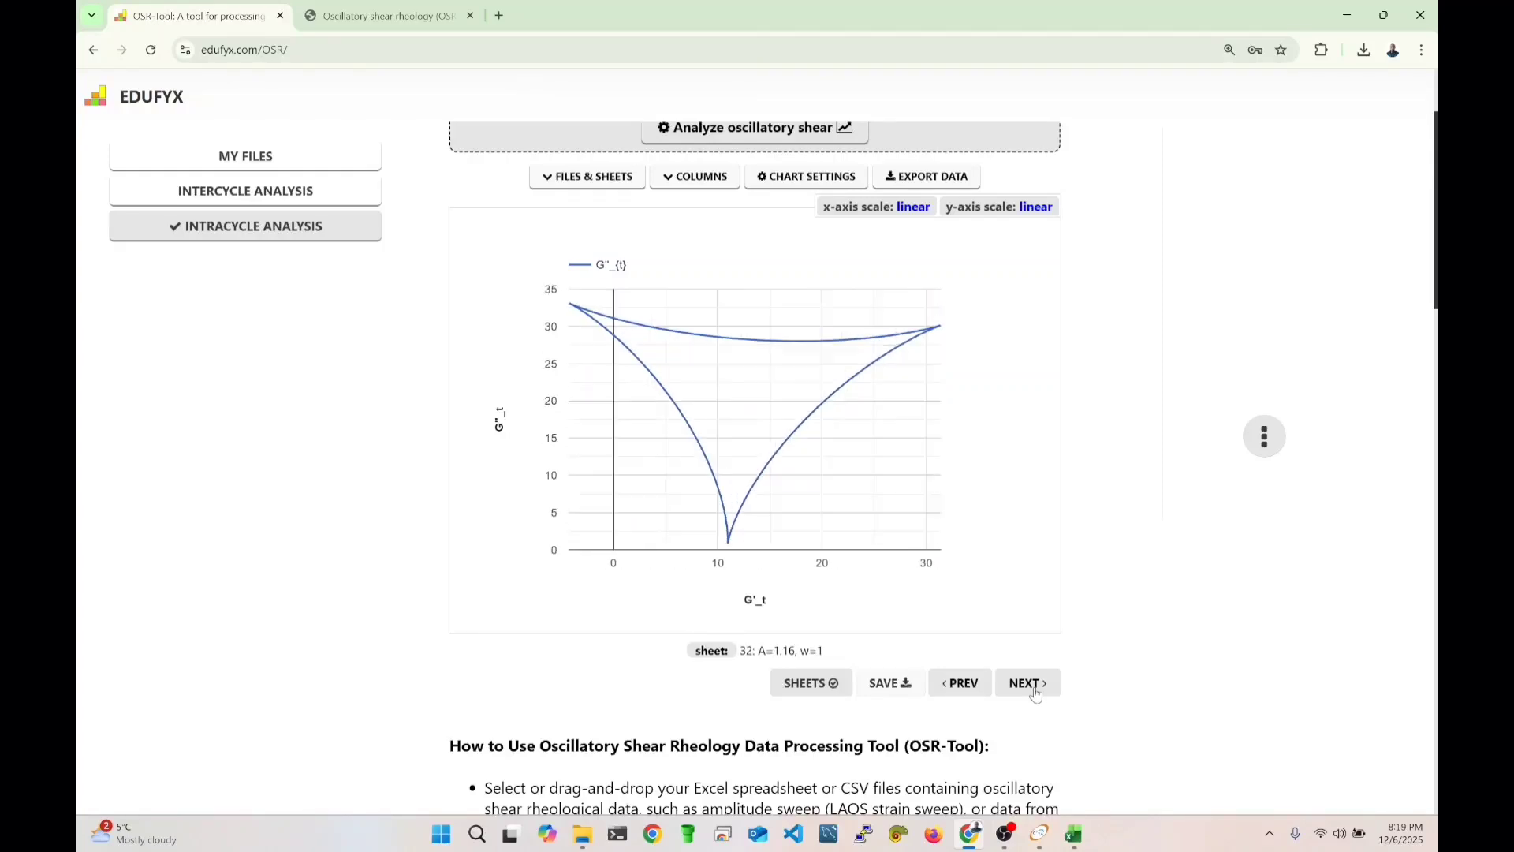
click(1036, 694)
click(1037, 694)
click(1036, 694)
click(1036, 693)
Browse the intracycle charts back from the large strain amplitudes to sheet 15 (A=0.085).
click(970, 695)
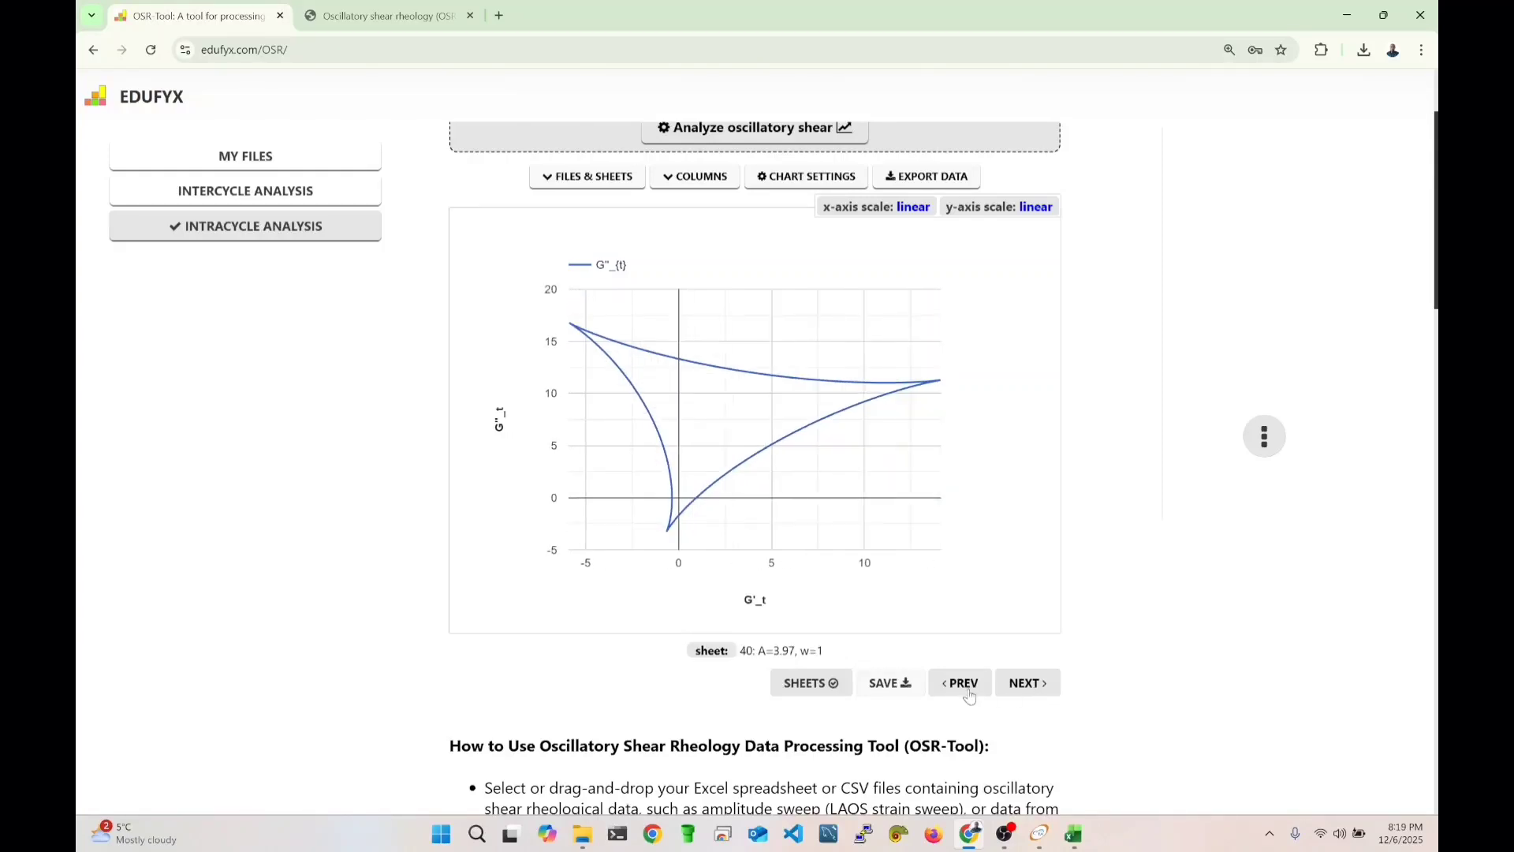
click(970, 695)
click(970, 695)
click(970, 696)
click(970, 695)
click(970, 695)
click(970, 695)
click(970, 696)
click(970, 696)
click(970, 695)
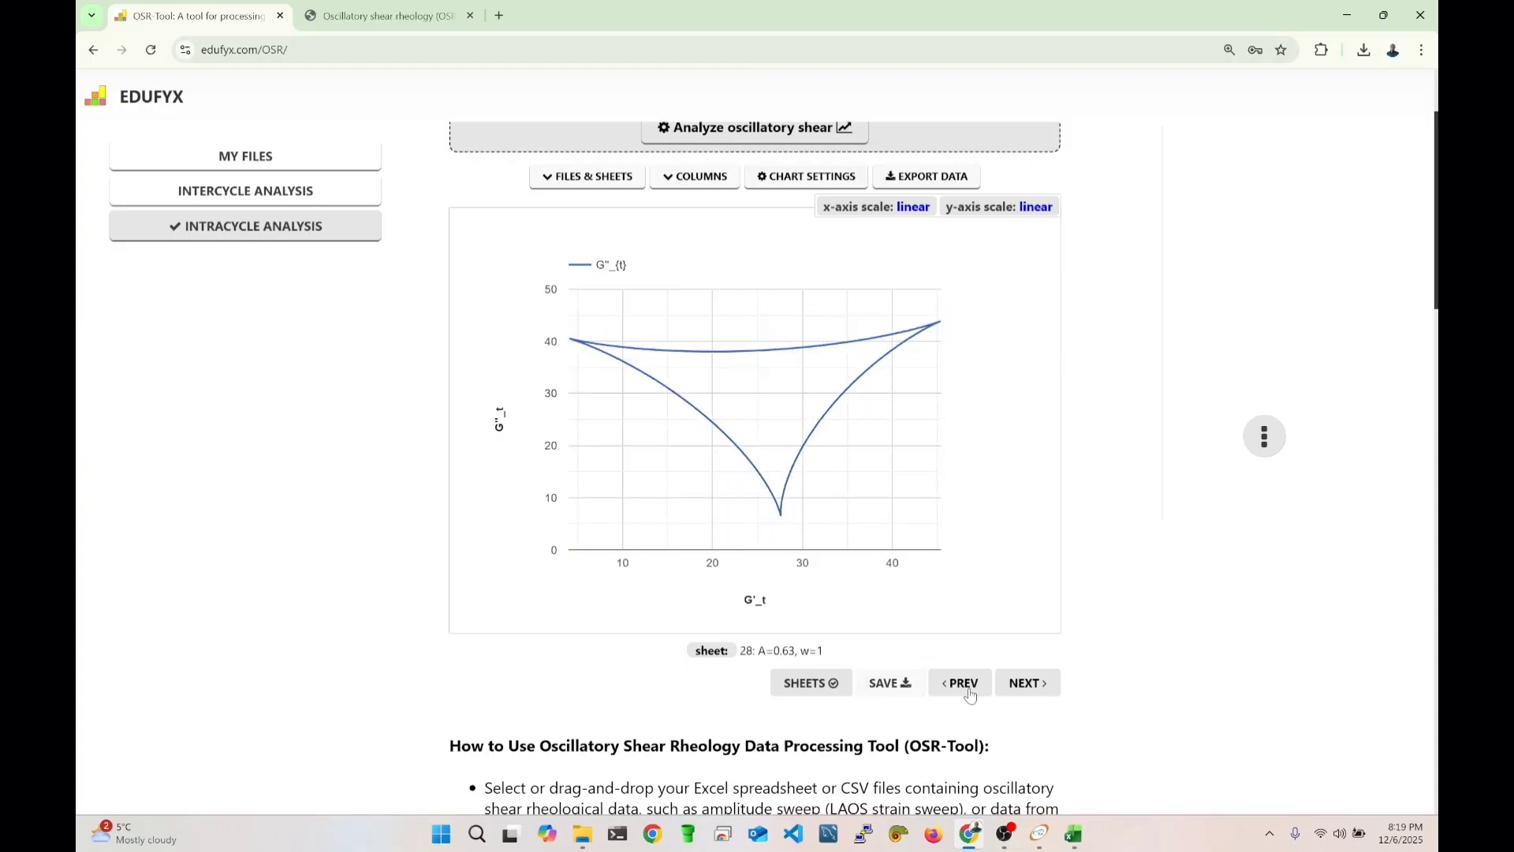
click(970, 695)
click(970, 695)
click(970, 696)
click(970, 696)
click(970, 696)
click(970, 695)
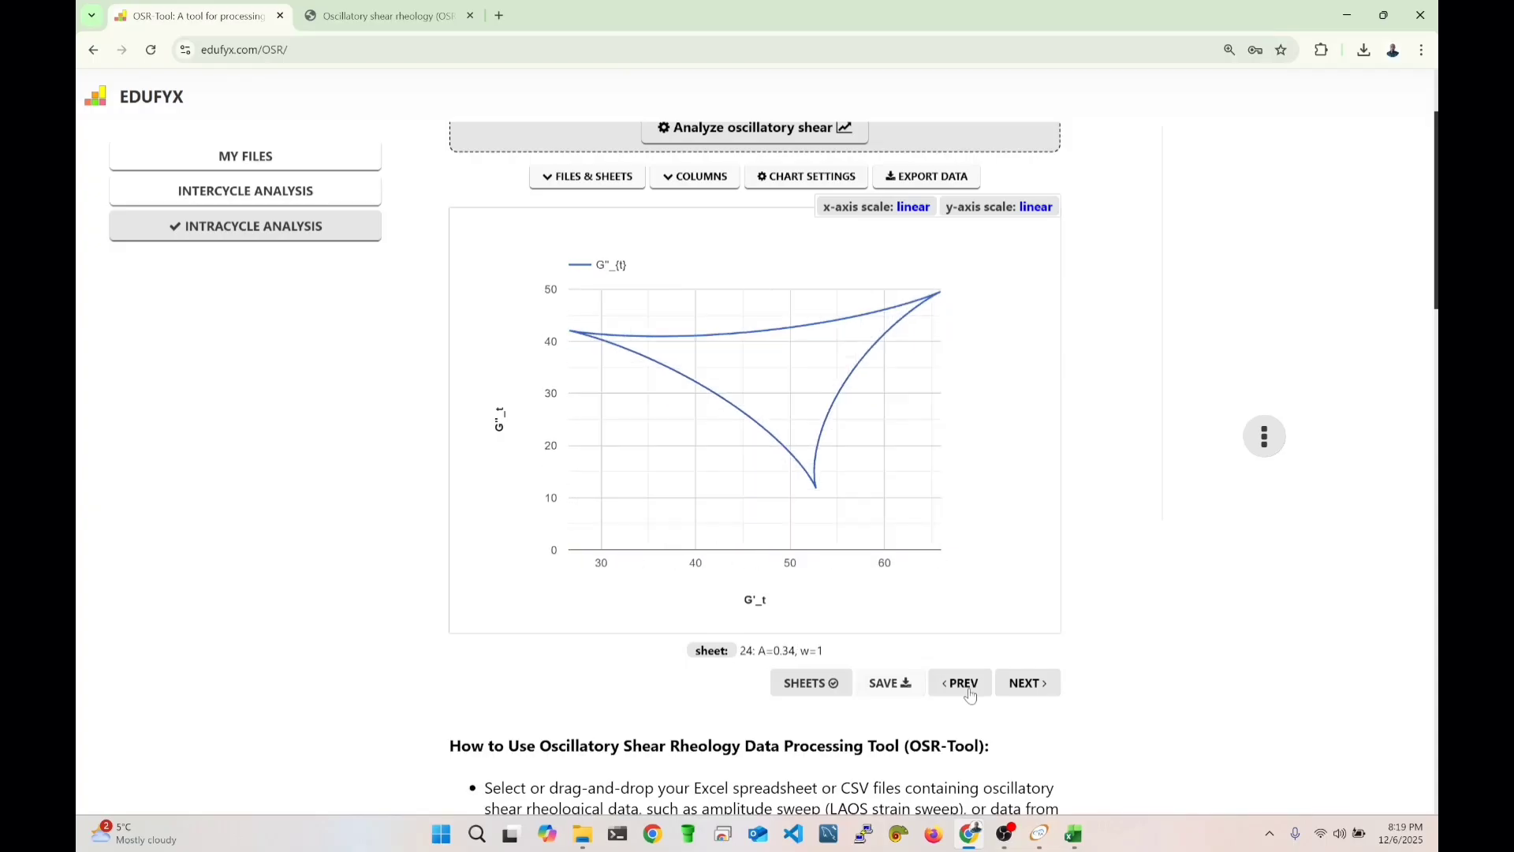
click(970, 696)
click(970, 696)
click(970, 696)
click(970, 696)
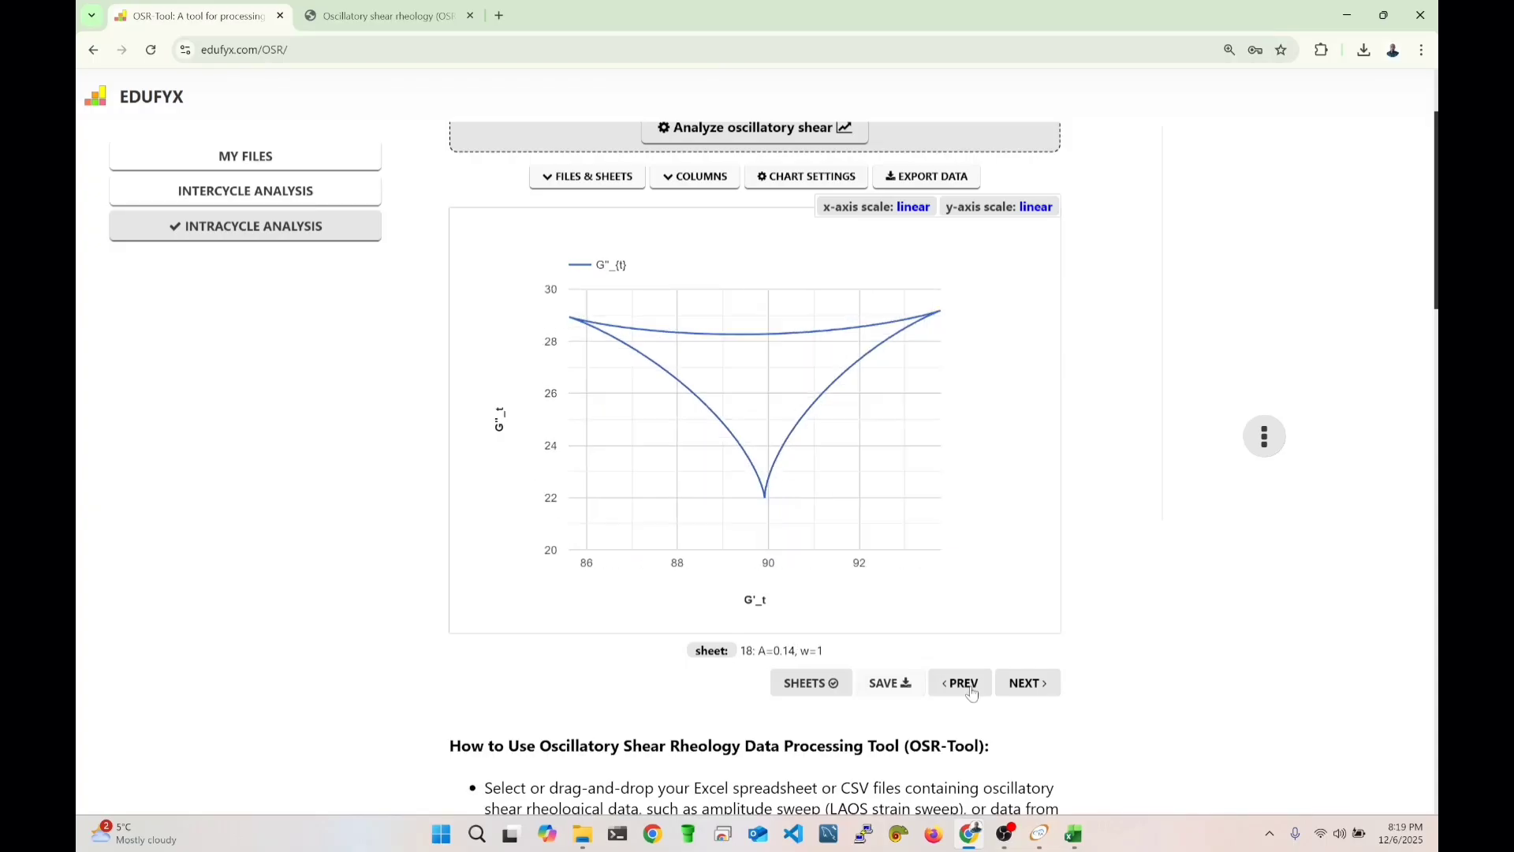
click(970, 696)
click(970, 696)
click(970, 696)
click(970, 695)
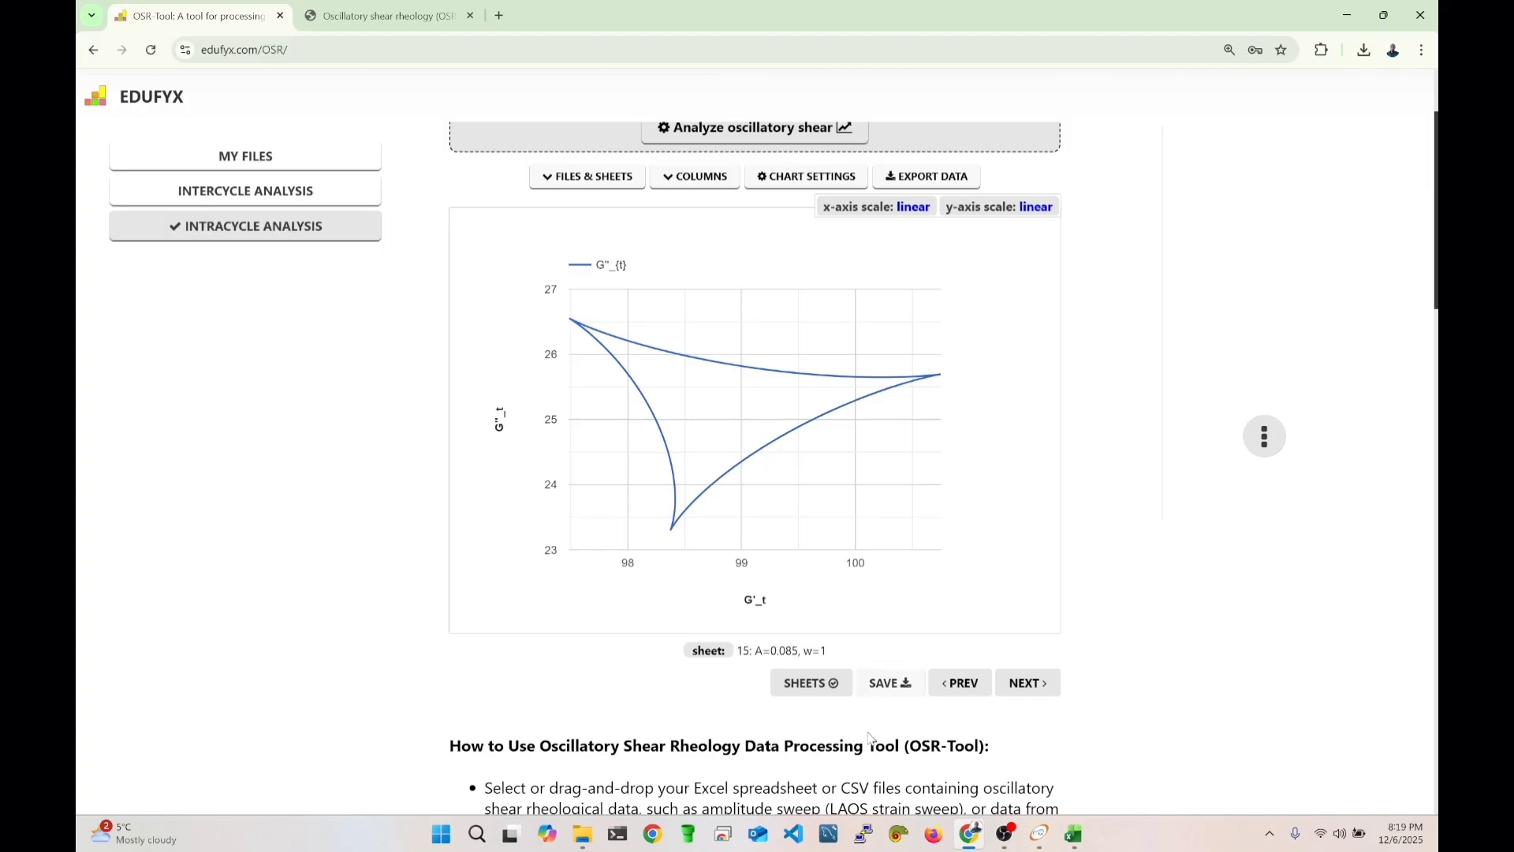
Go back through the low strain amplitude charts to sheet 1 (A=0.01).
click(962, 693)
click(963, 693)
click(963, 693)
click(963, 693)
click(963, 693)
click(963, 693)
click(963, 693)
click(963, 693)
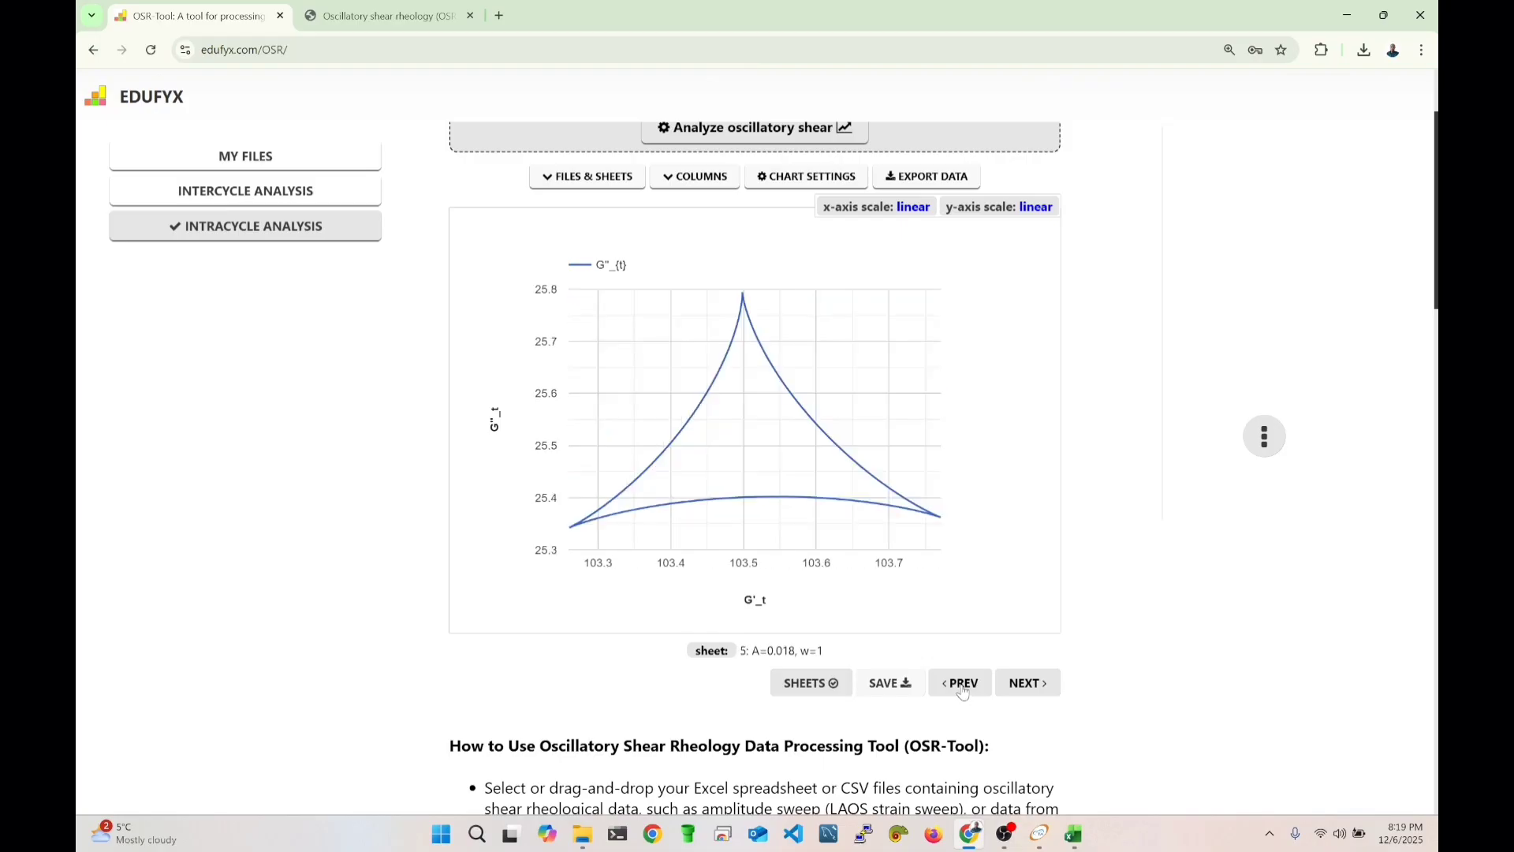
click(963, 693)
click(963, 693)
click(963, 694)
click(963, 693)
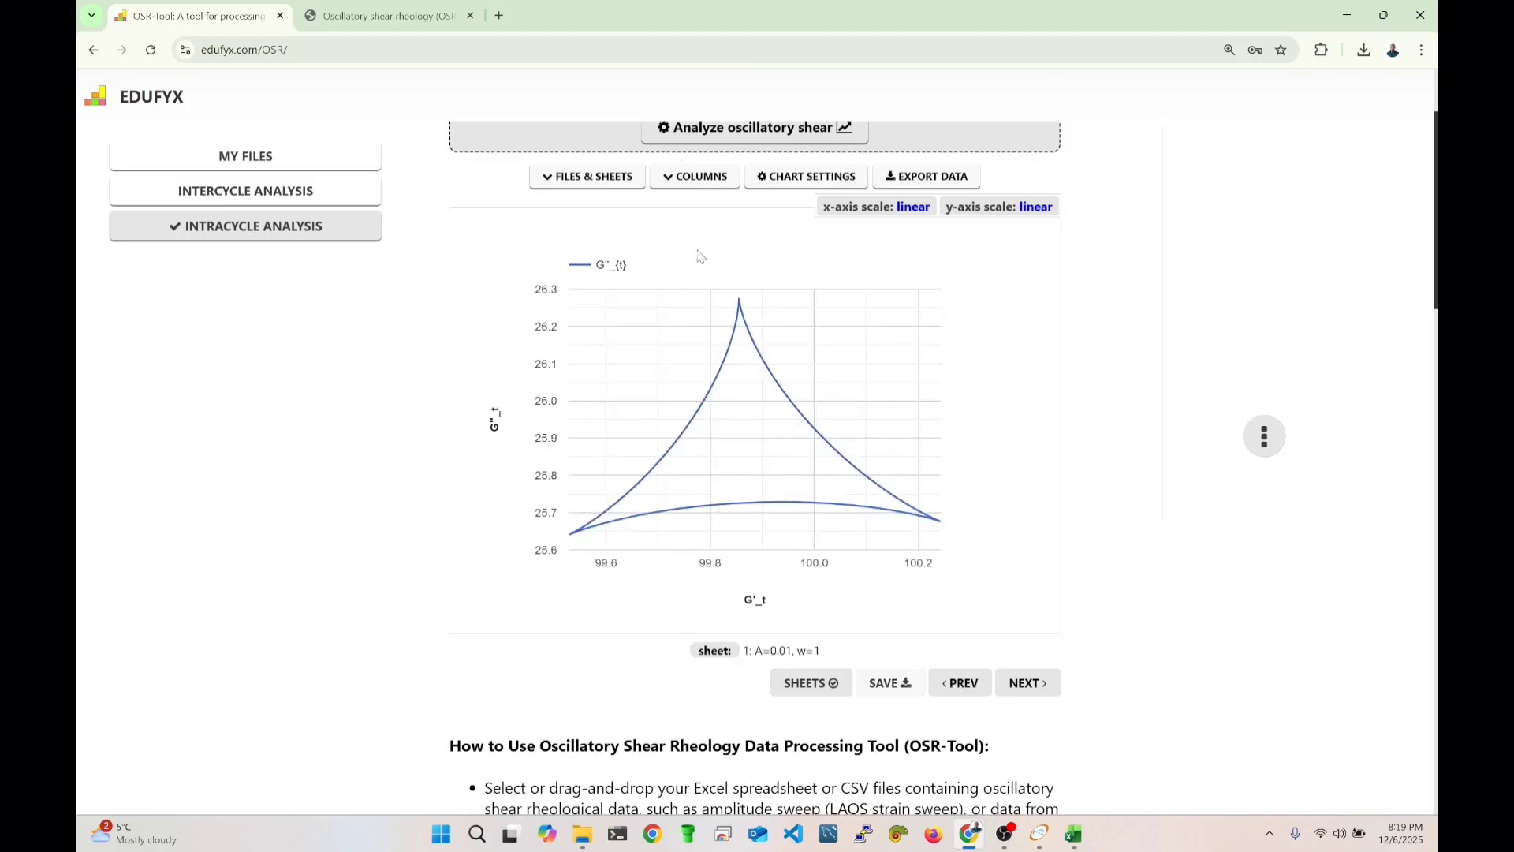
Reset the column selection and redraw the chart with Time as x-axis against Stress and Raw stress.
click(708, 186)
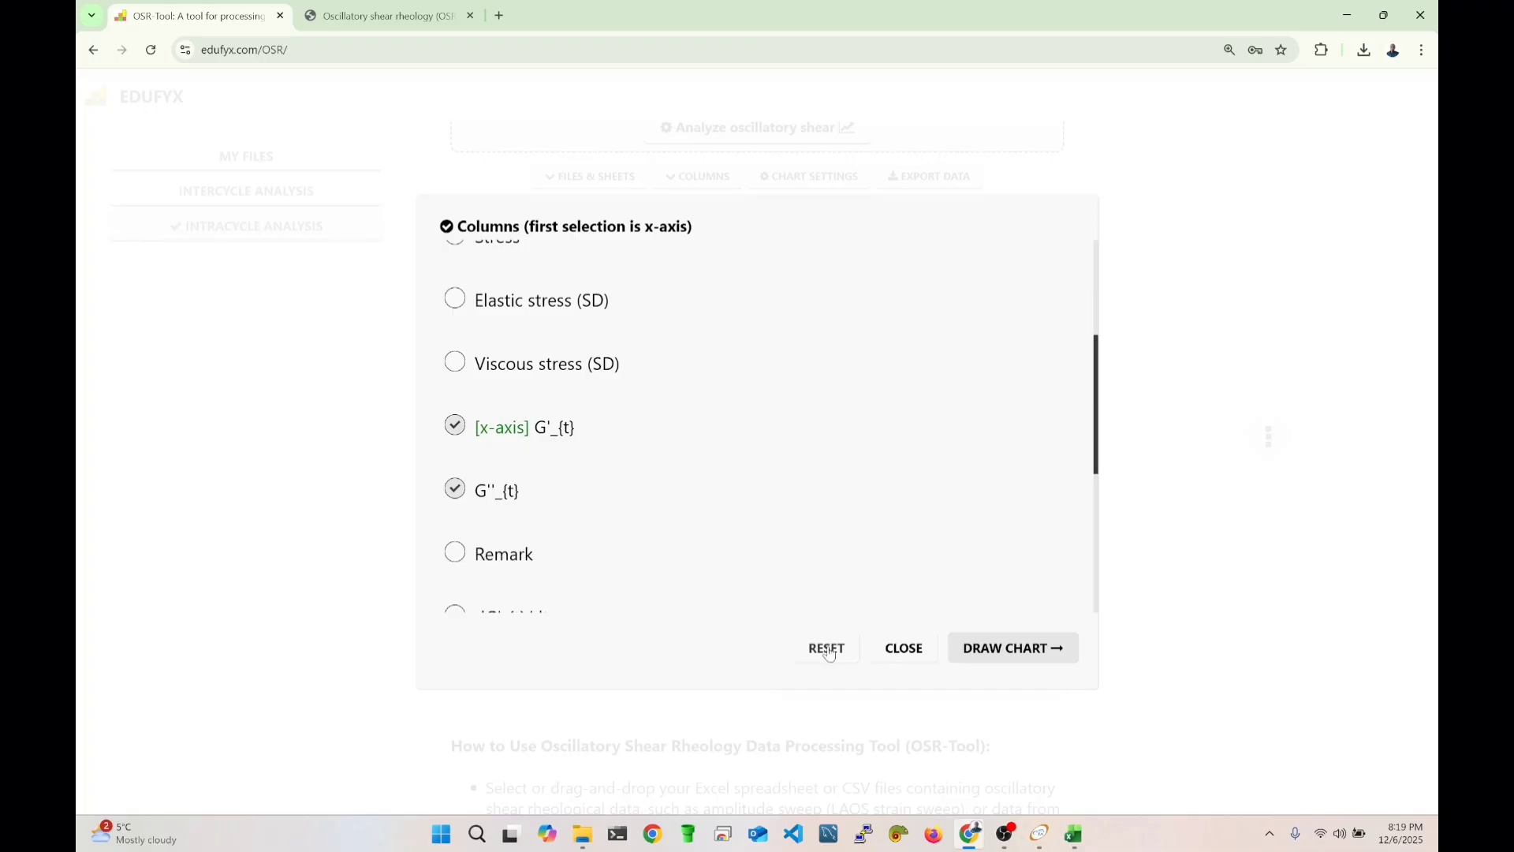
click(829, 655)
scroll(622, 394, up, 3)
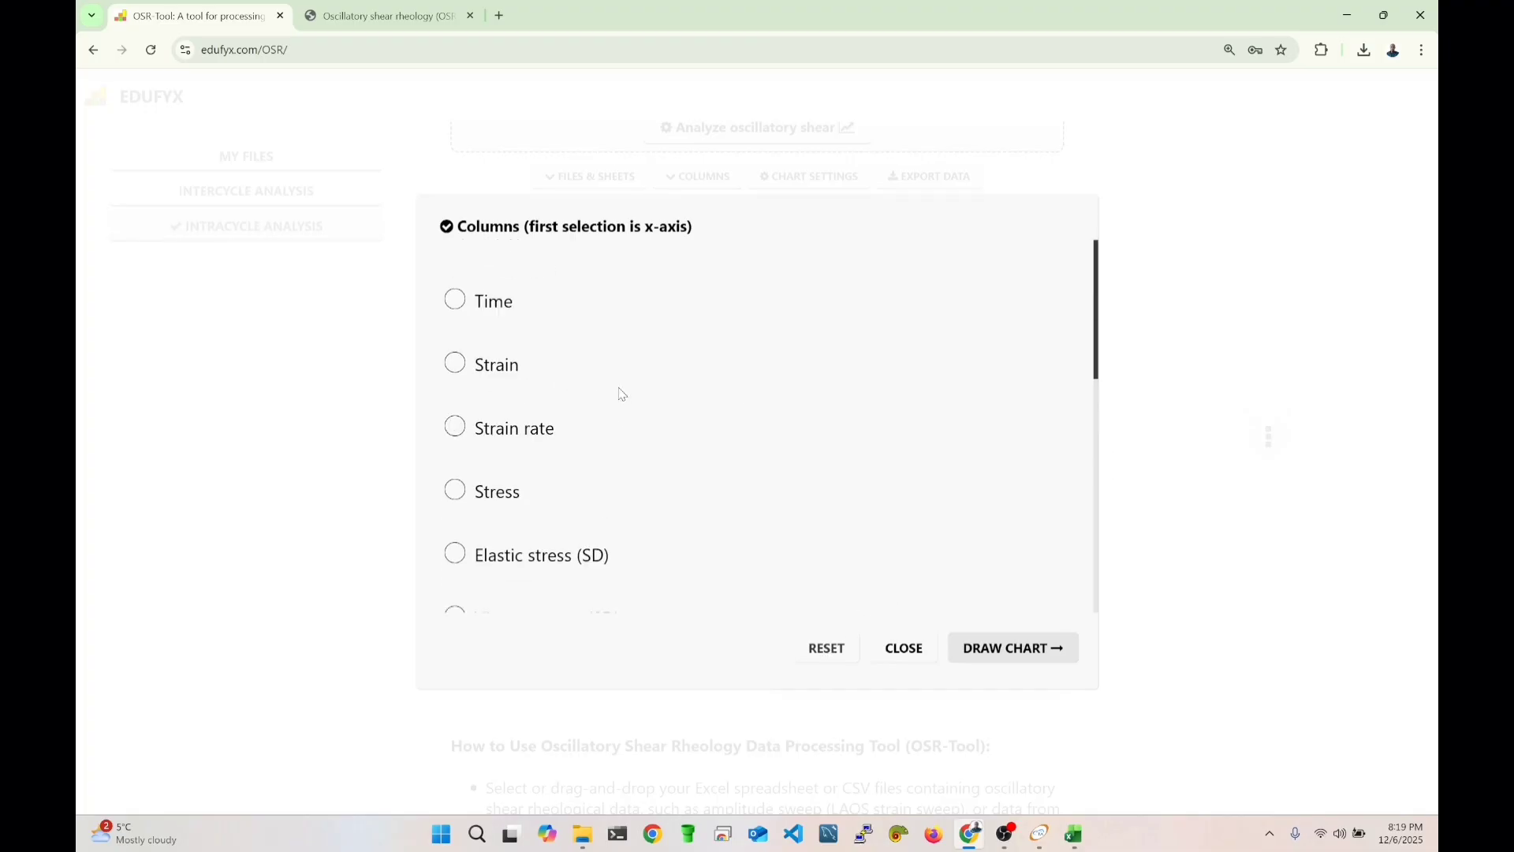
click(541, 313)
click(502, 490)
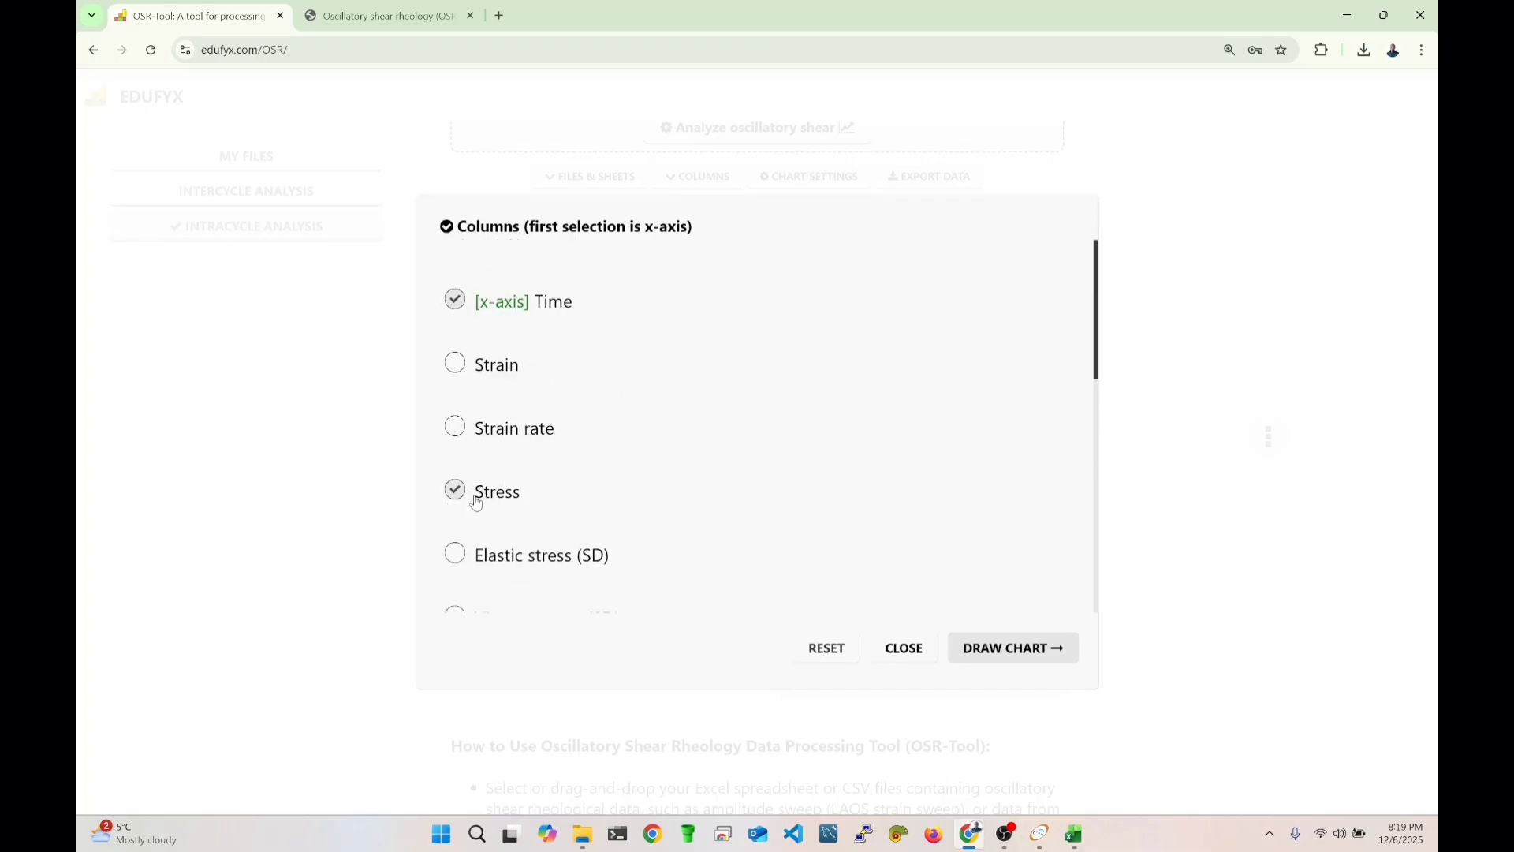
scroll(514, 483, down, 7)
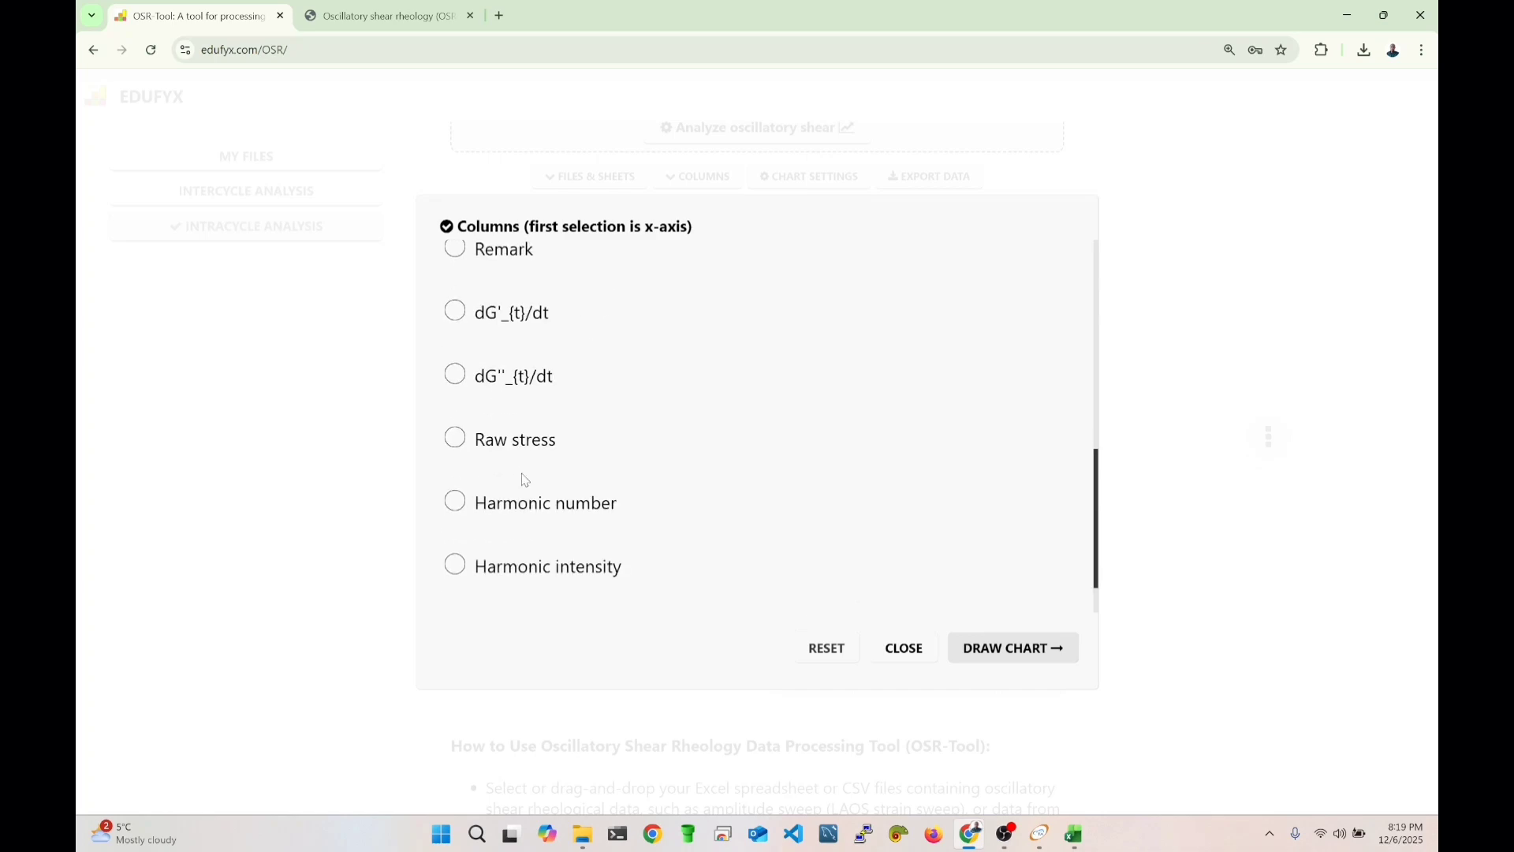
click(517, 442)
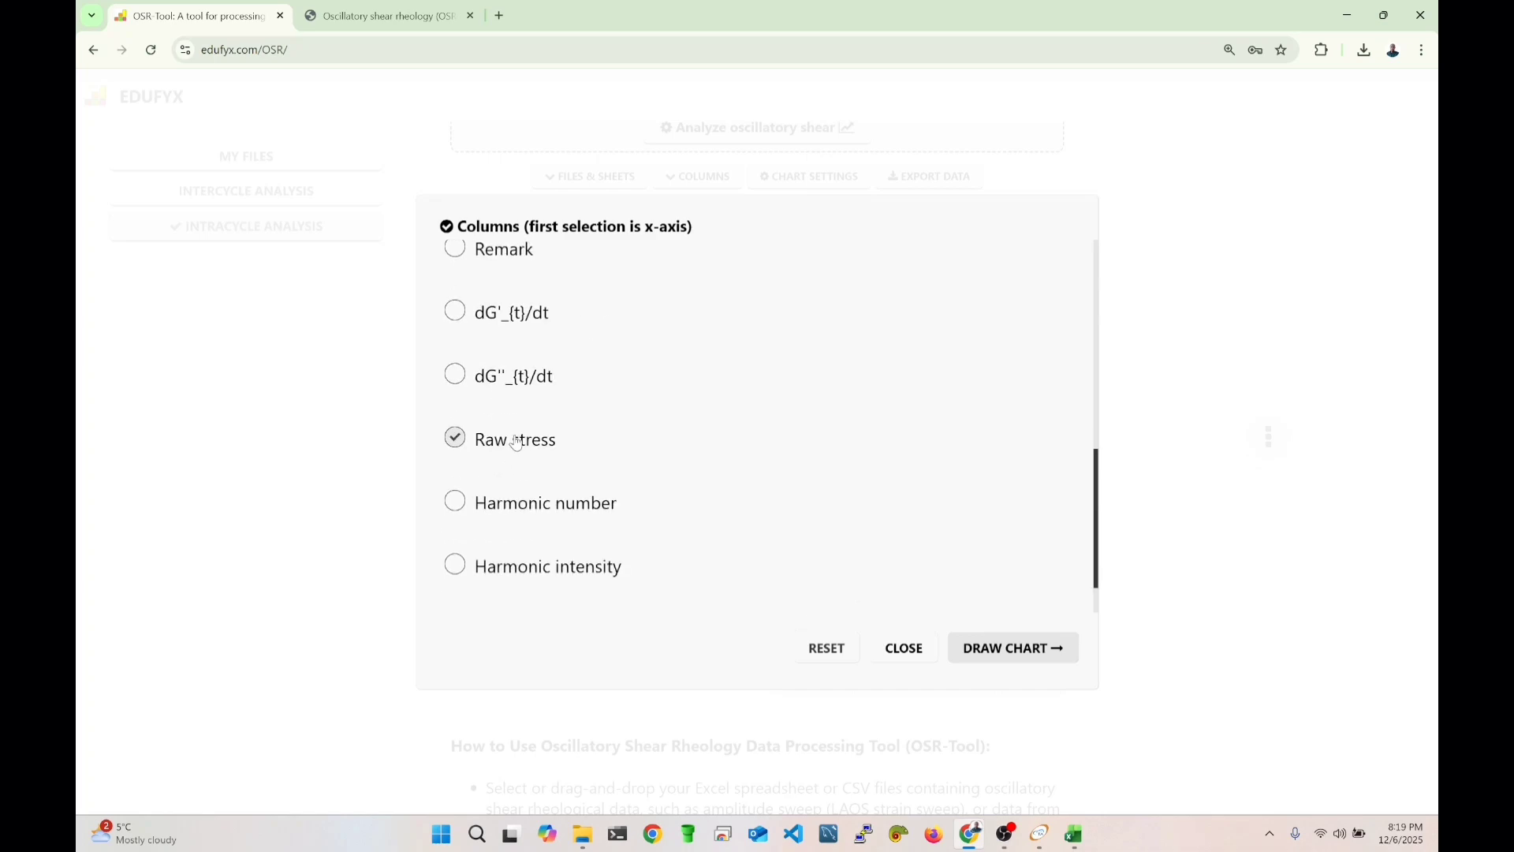
click(1023, 657)
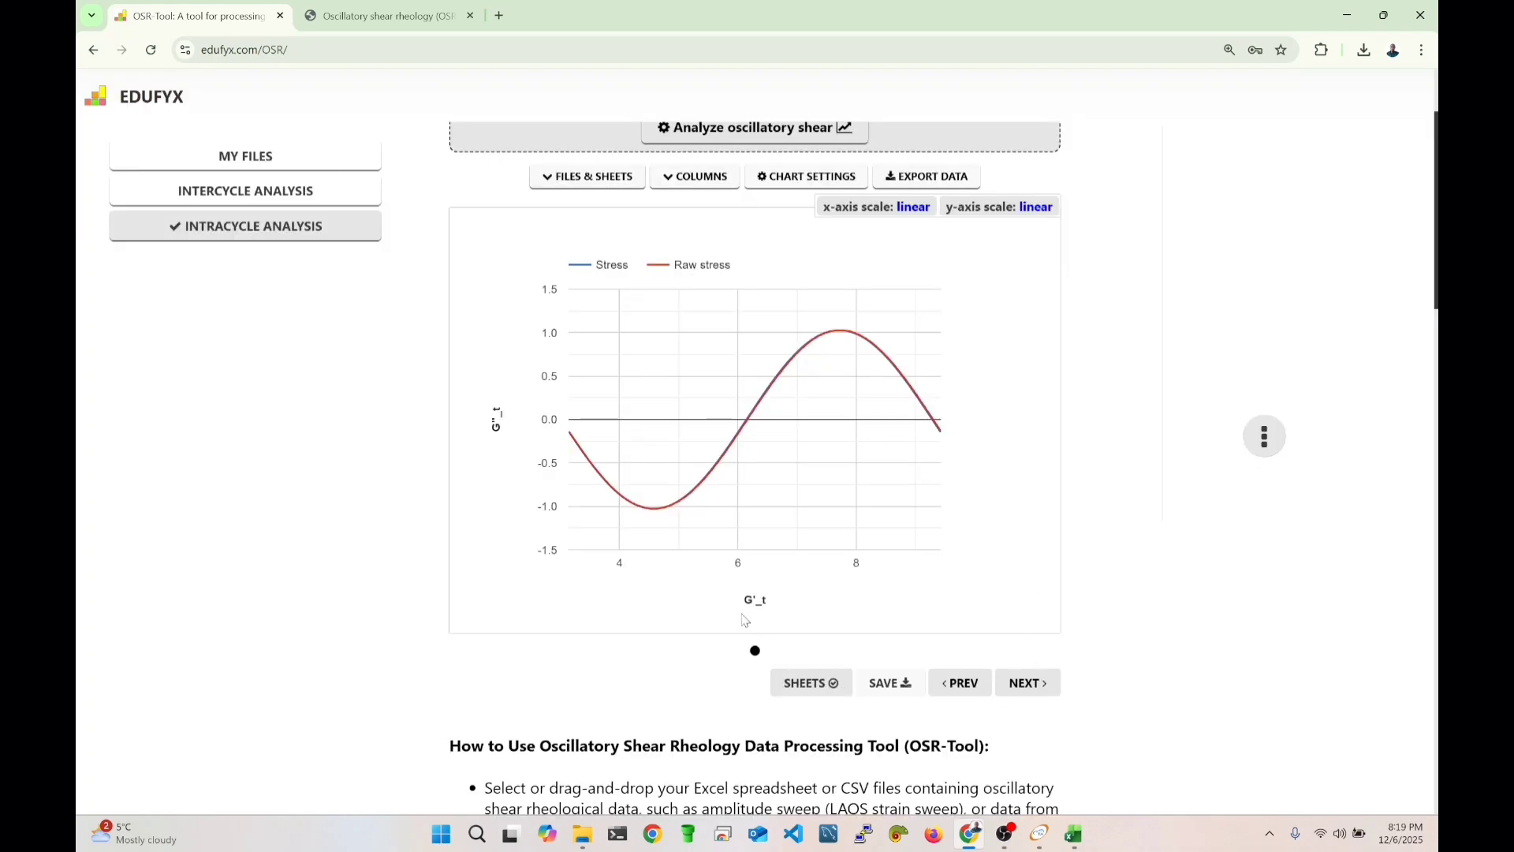
Clear the chart's x-axis and y-axis labels and save the chart settings.
click(806, 175)
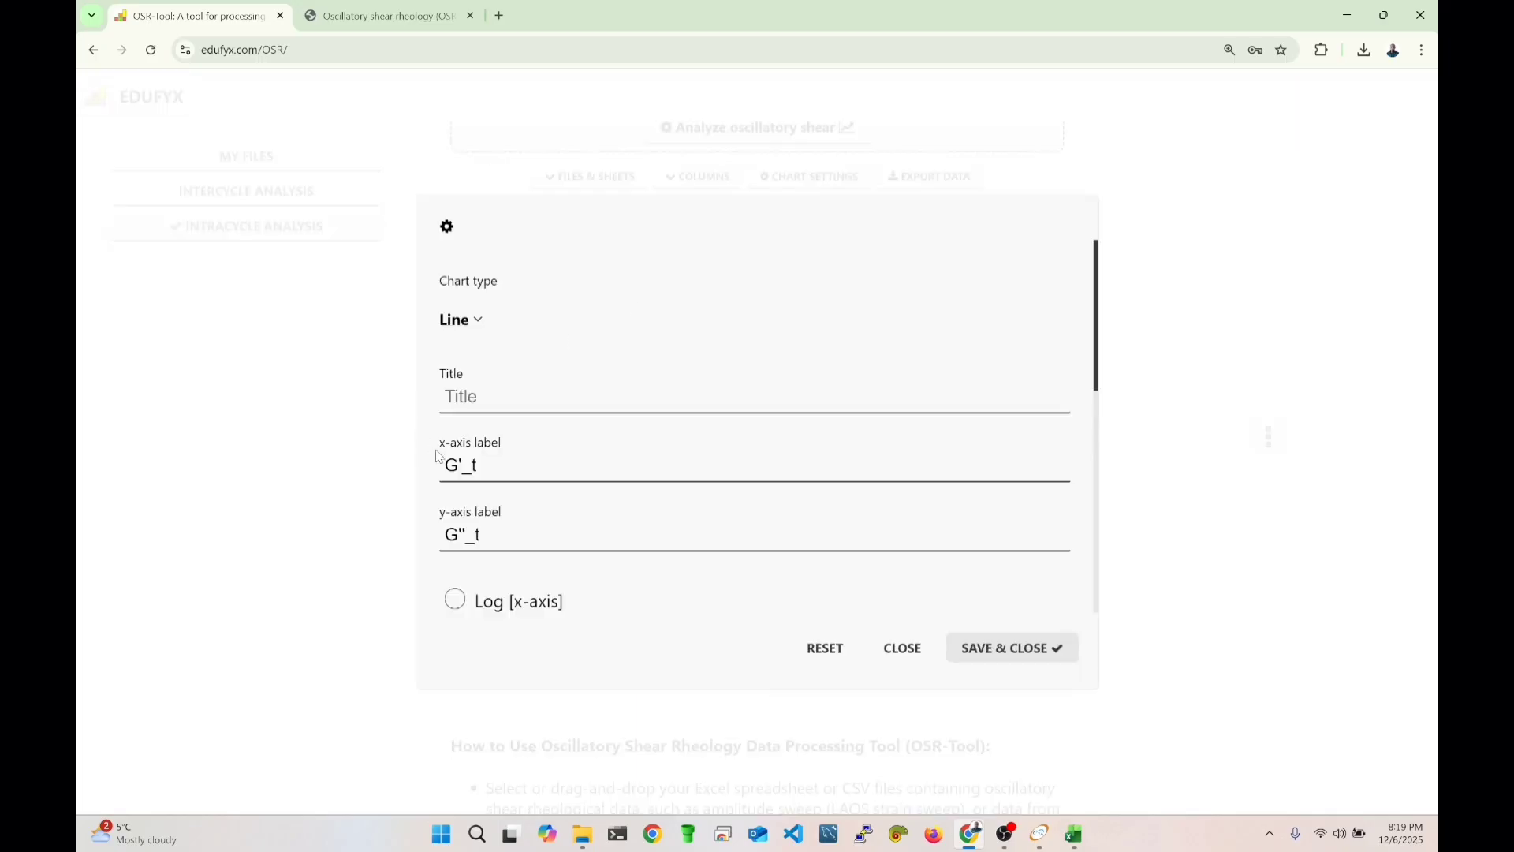
drag(499, 466, 388, 465)
key(BackSpace)
drag(492, 533, 425, 535)
key(BackSpace)
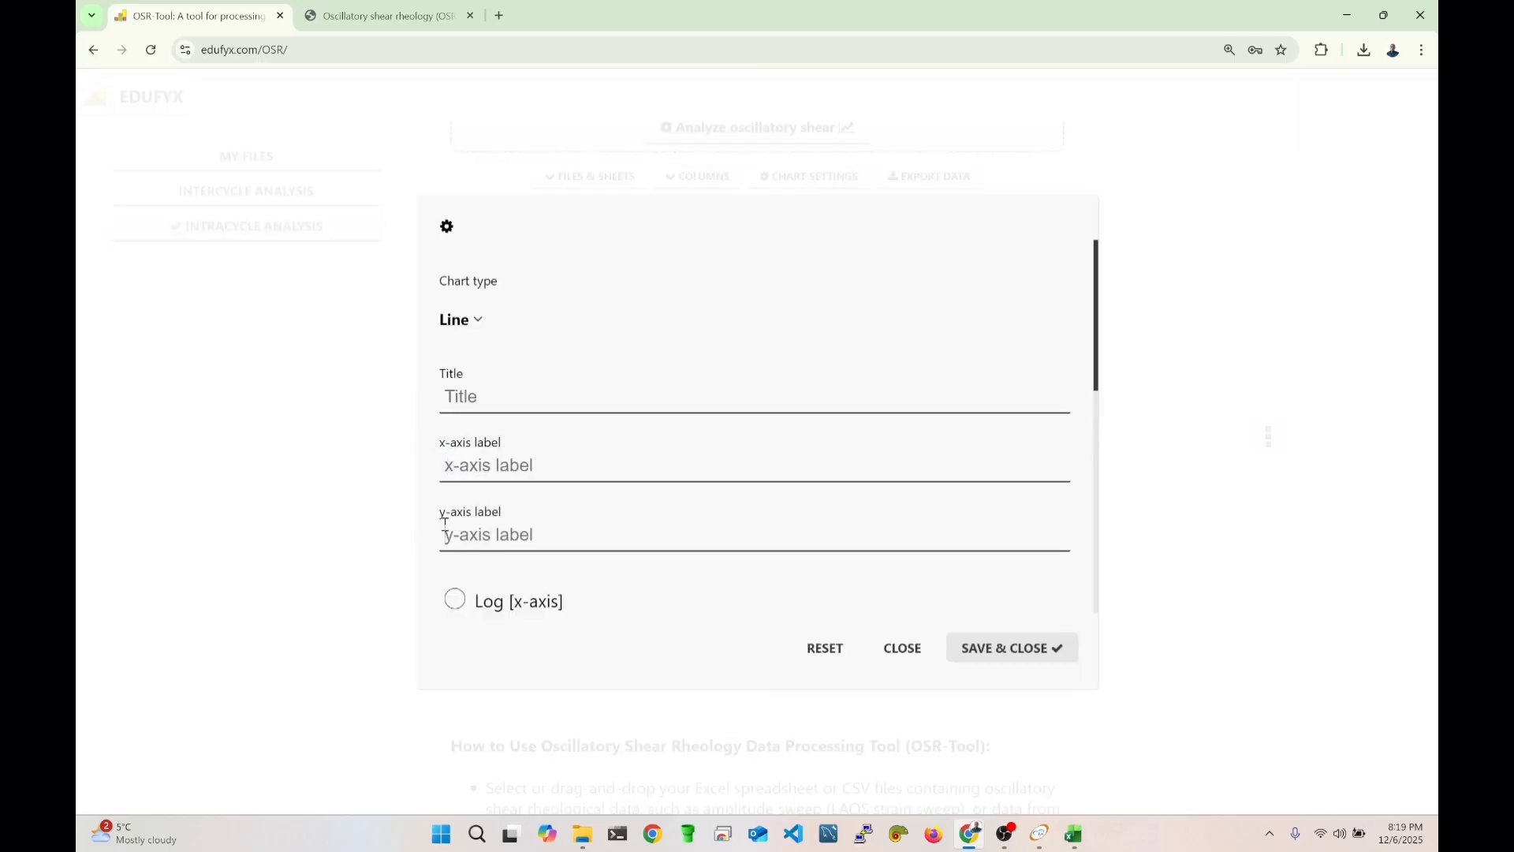
click(998, 657)
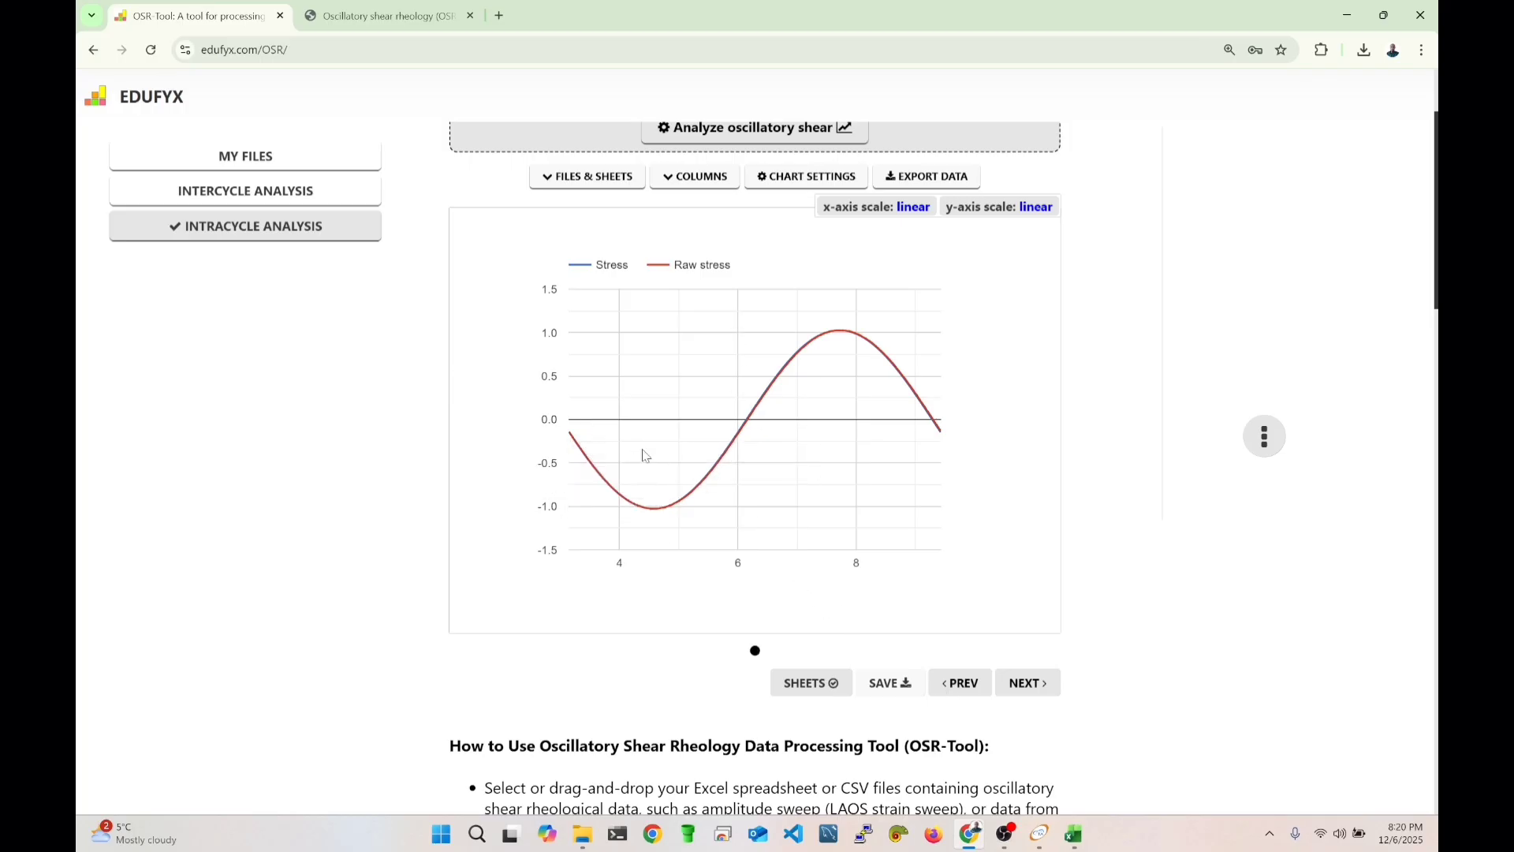
Browse forward through the Stress and Raw stress charts from the smallest strain amplitude to sheet 31 (A=1).
click(1028, 690)
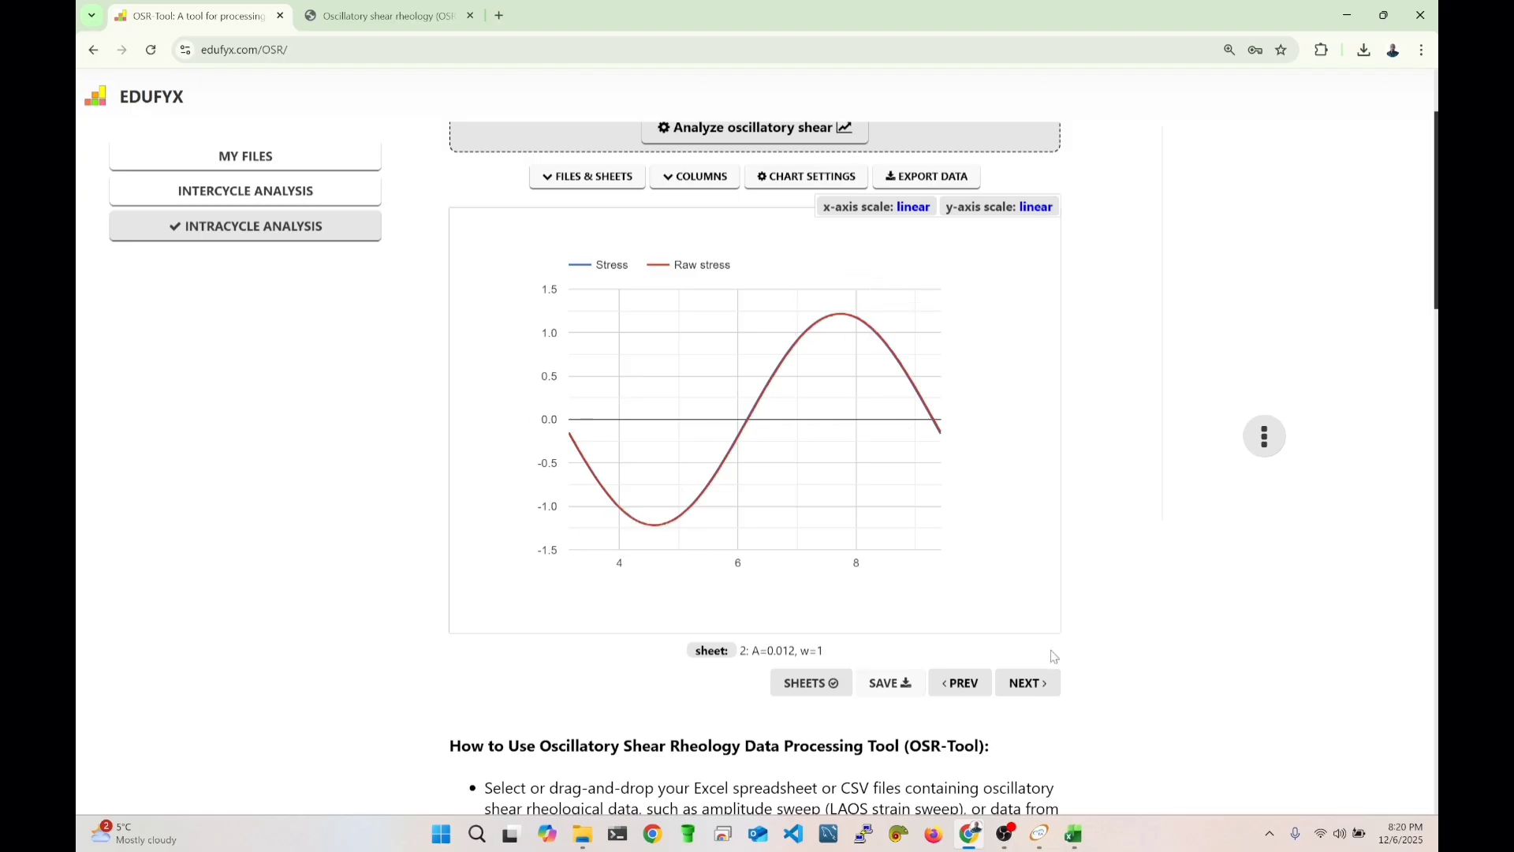
click(1041, 691)
click(1041, 691)
click(1041, 691)
click(1041, 691)
click(1041, 691)
click(1041, 691)
click(1041, 690)
click(1041, 691)
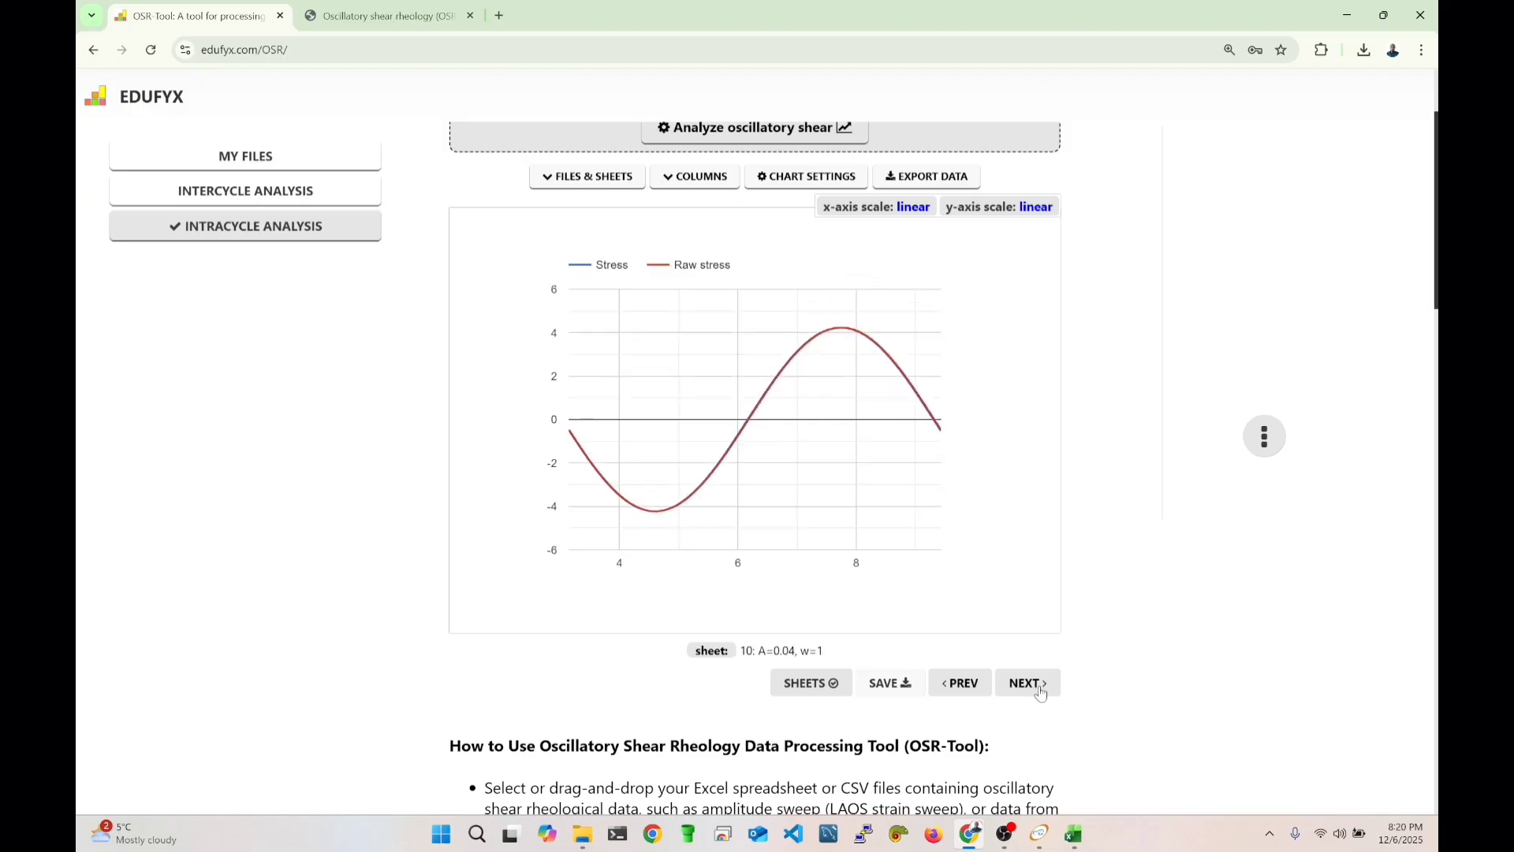
click(1040, 692)
click(1041, 692)
click(1040, 692)
click(1041, 691)
click(1040, 692)
click(1040, 692)
click(1040, 691)
click(1040, 691)
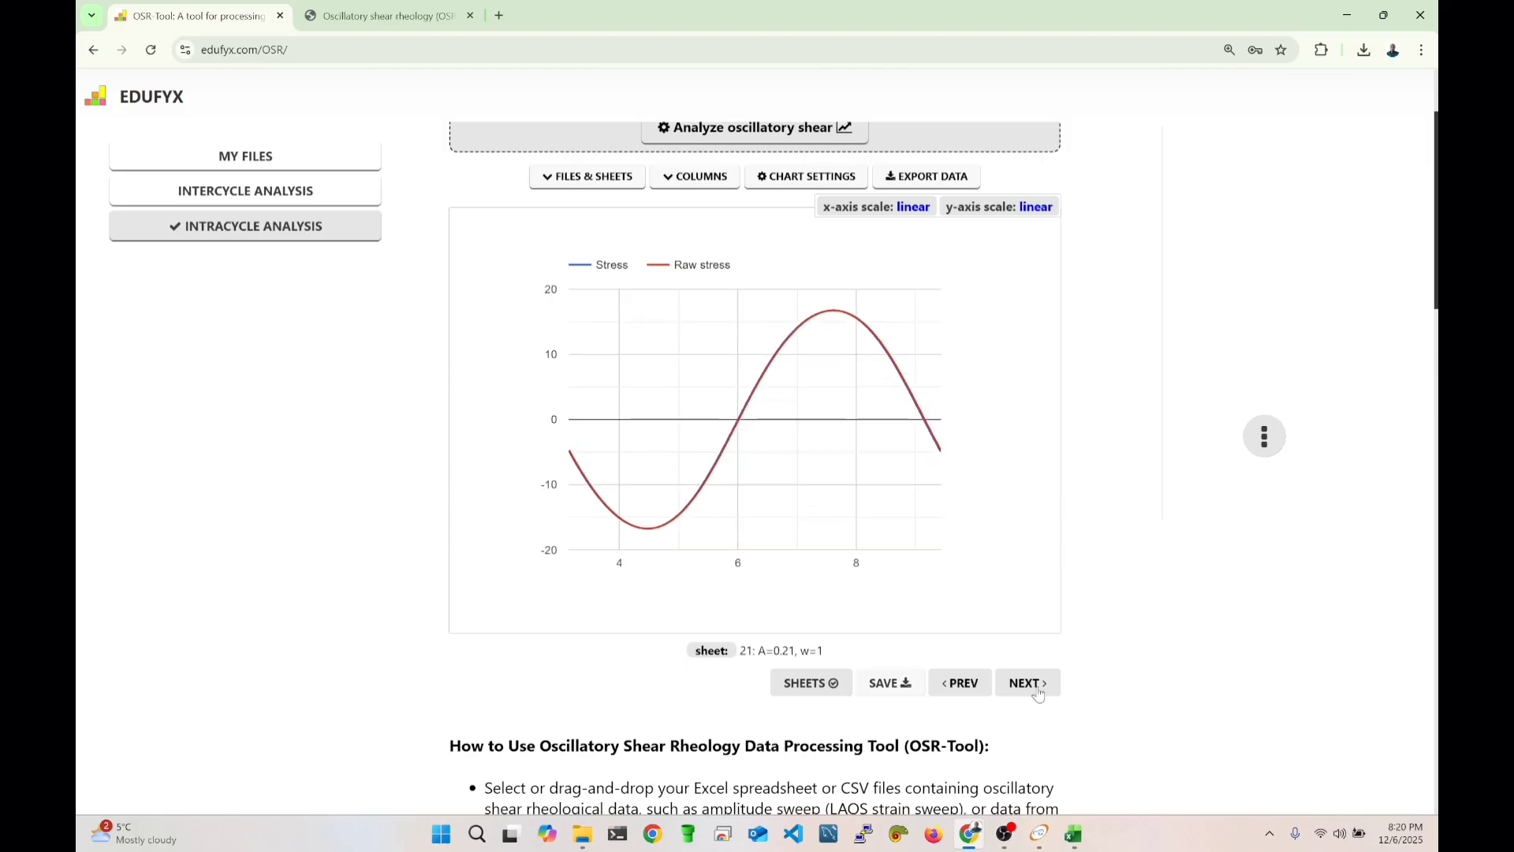
click(1040, 692)
click(1041, 691)
click(1041, 691)
click(1041, 692)
click(1040, 691)
click(1040, 692)
click(1040, 692)
click(1040, 692)
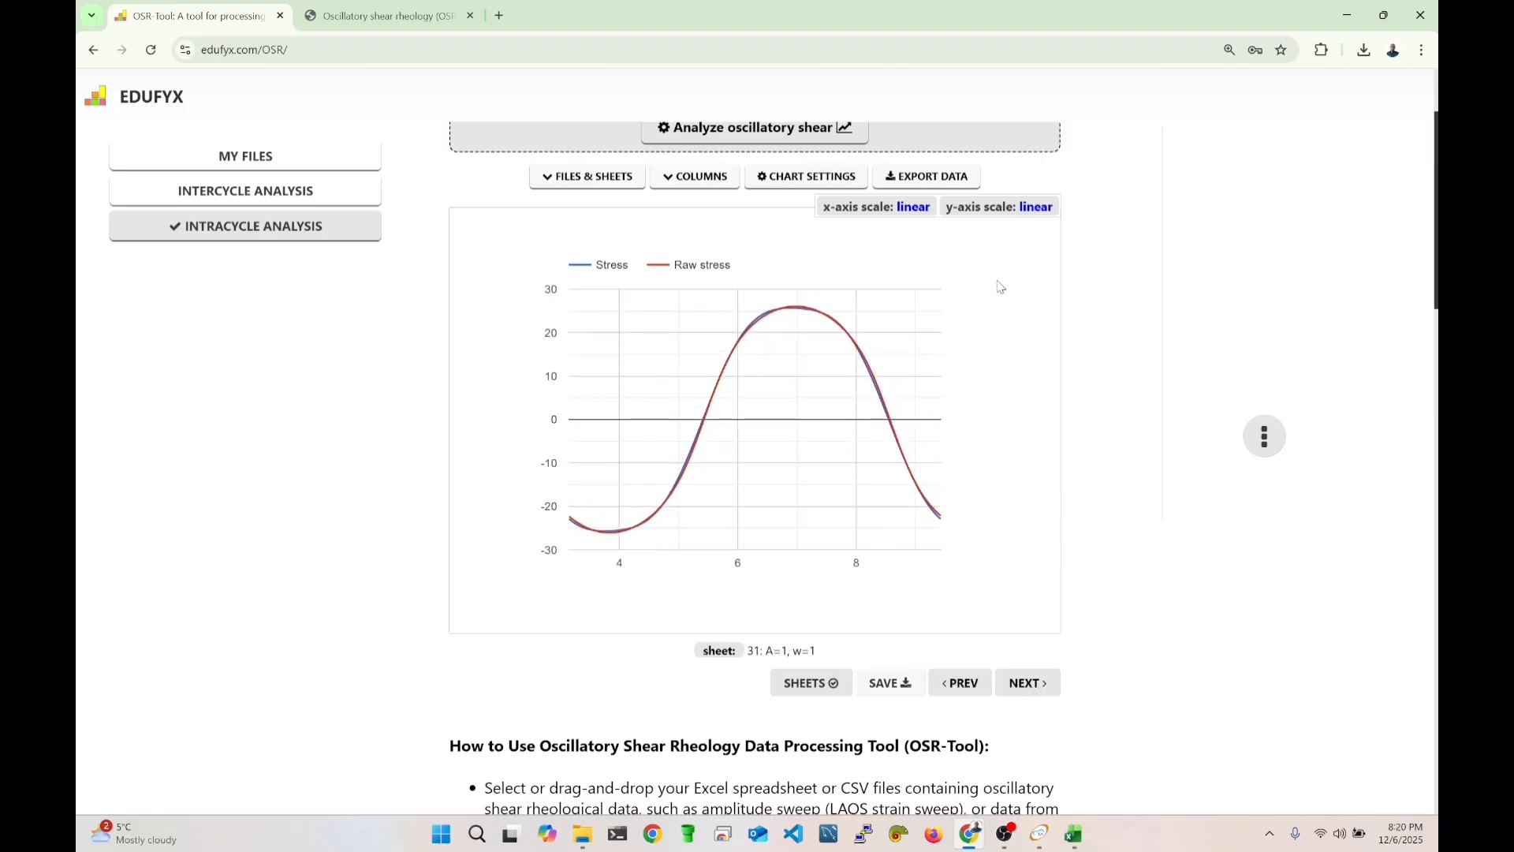
Compare the Stress and Raw stress curves on the large strain amplitude sheets up to sheet 42 (A=4.98).
click(1024, 685)
click(1024, 684)
click(1024, 684)
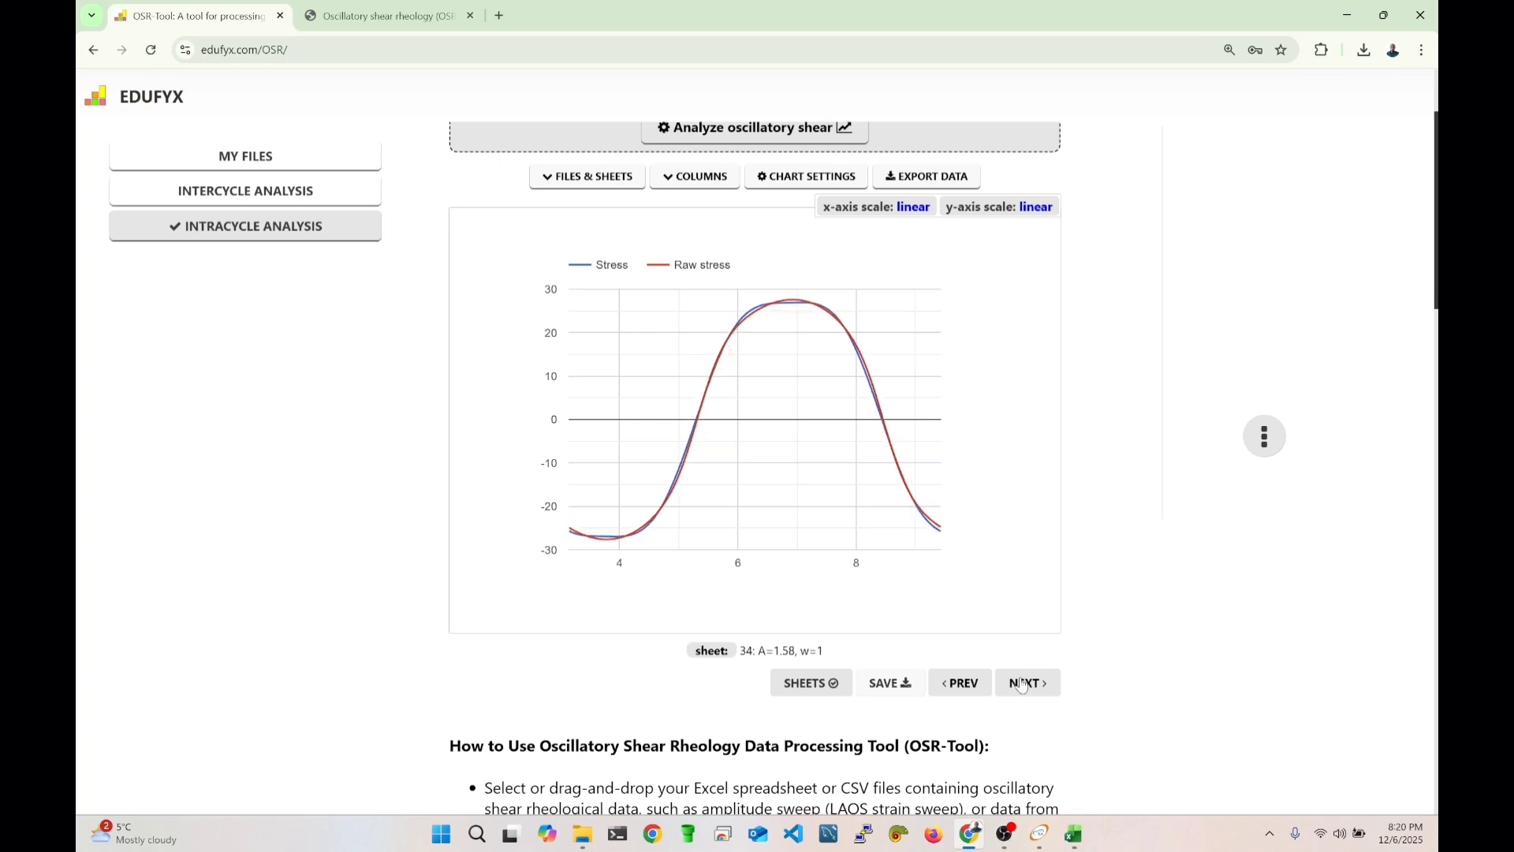
click(1023, 684)
click(1024, 685)
click(1024, 684)
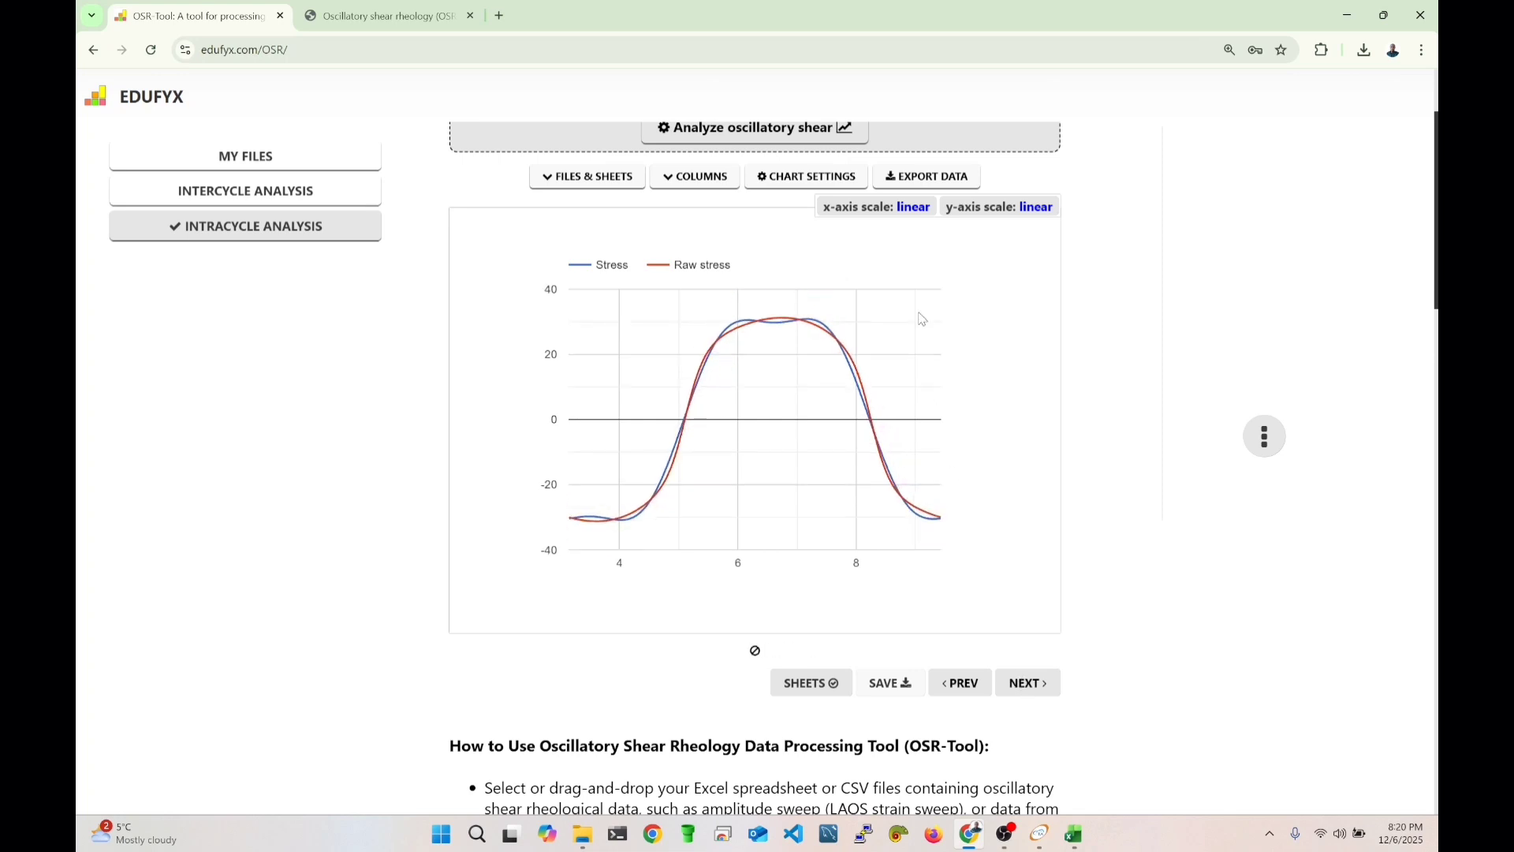
mouse_move(796, 331)
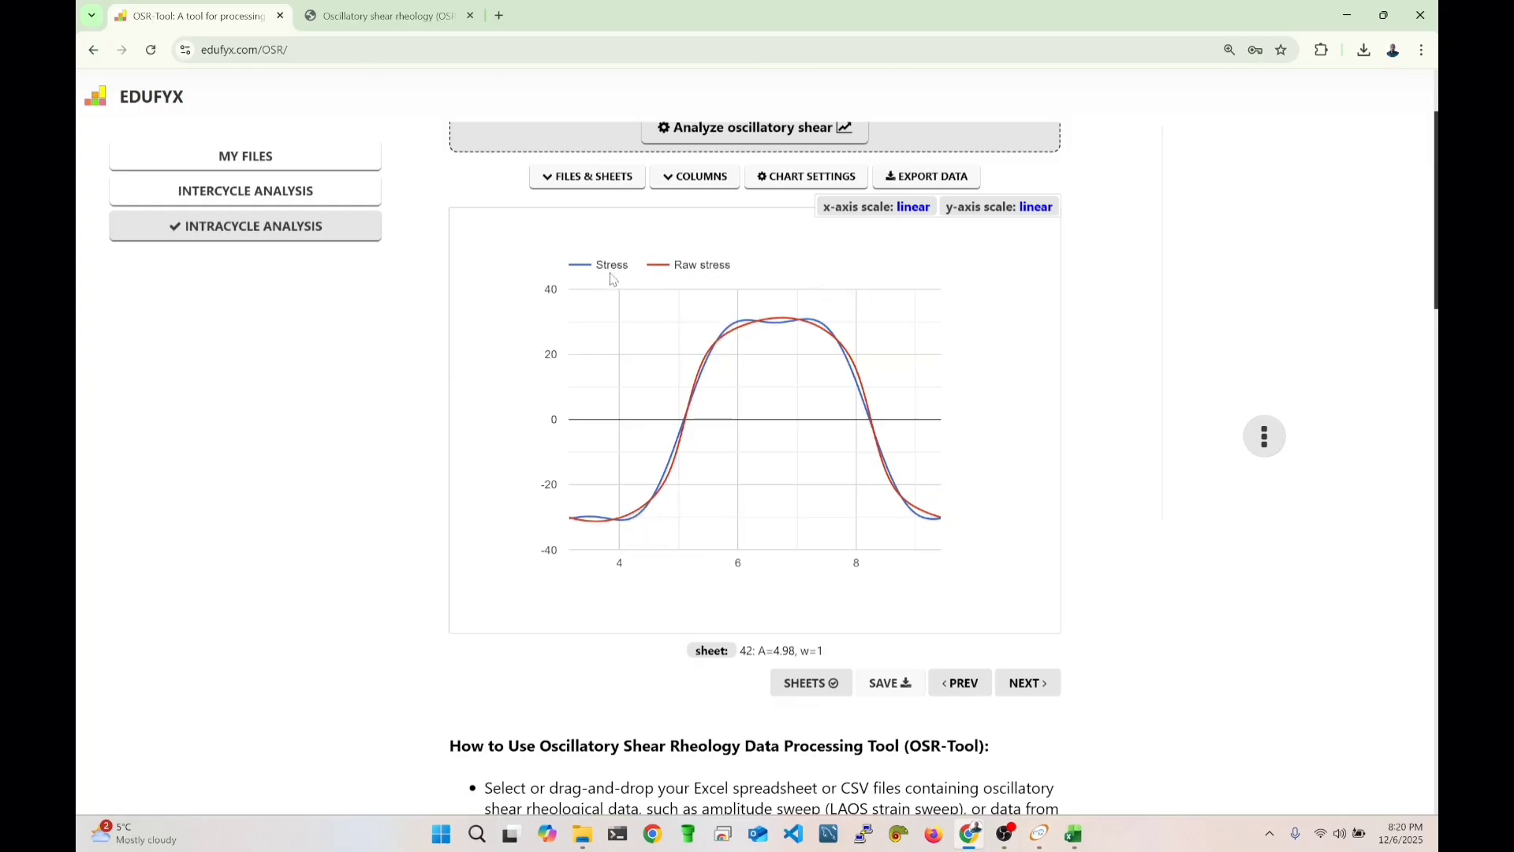
click(1035, 687)
Browse the Stress and Raw stress charts back from the large strain amplitudes to sheet 12 (A=0.054).
click(972, 690)
click(972, 689)
click(972, 689)
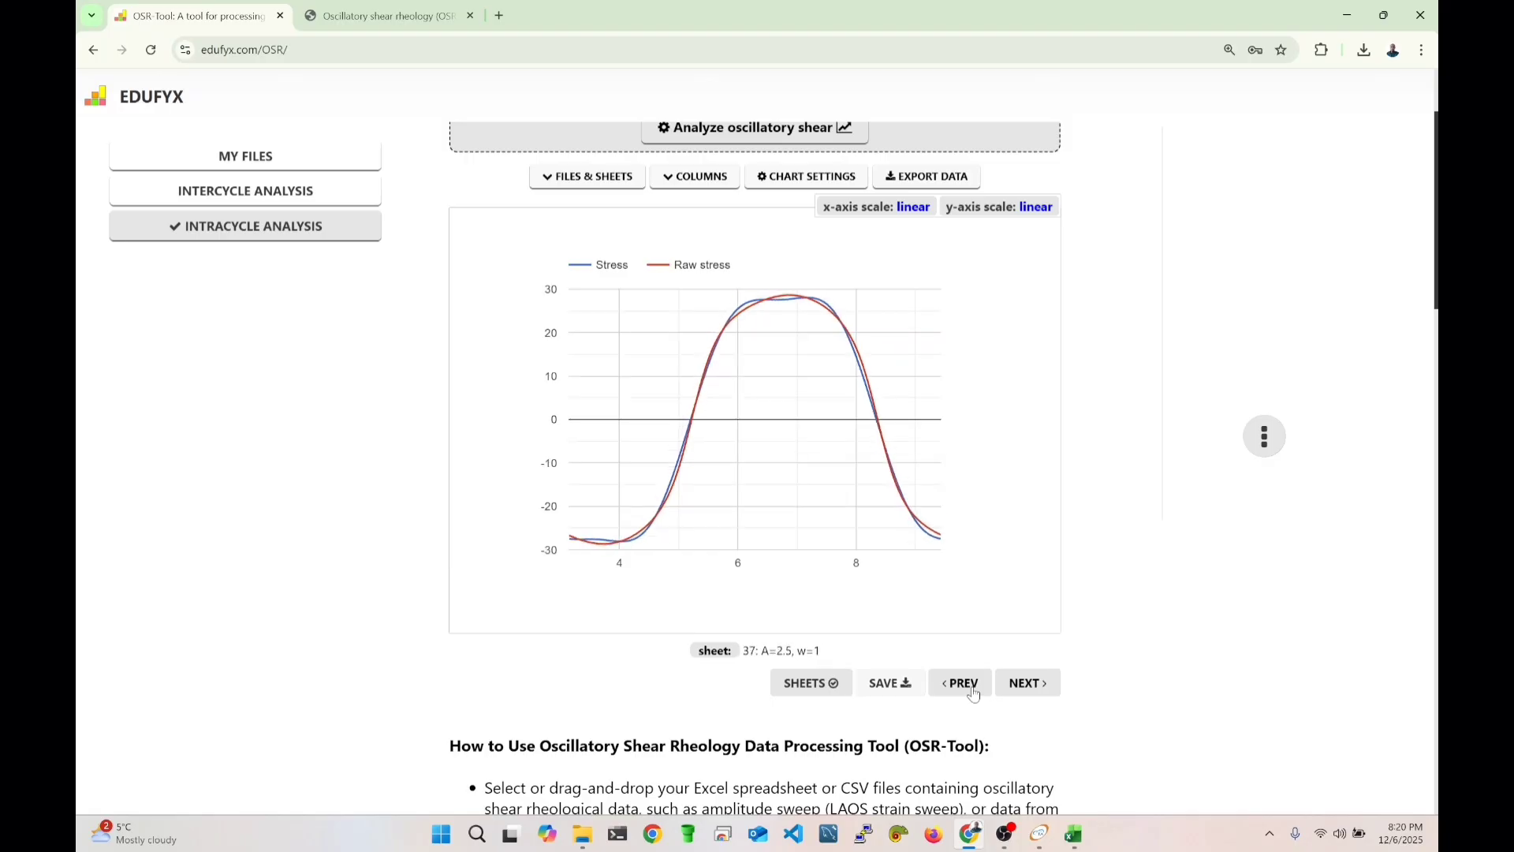
click(973, 690)
click(976, 690)
click(975, 689)
click(975, 689)
click(975, 689)
click(976, 689)
click(975, 689)
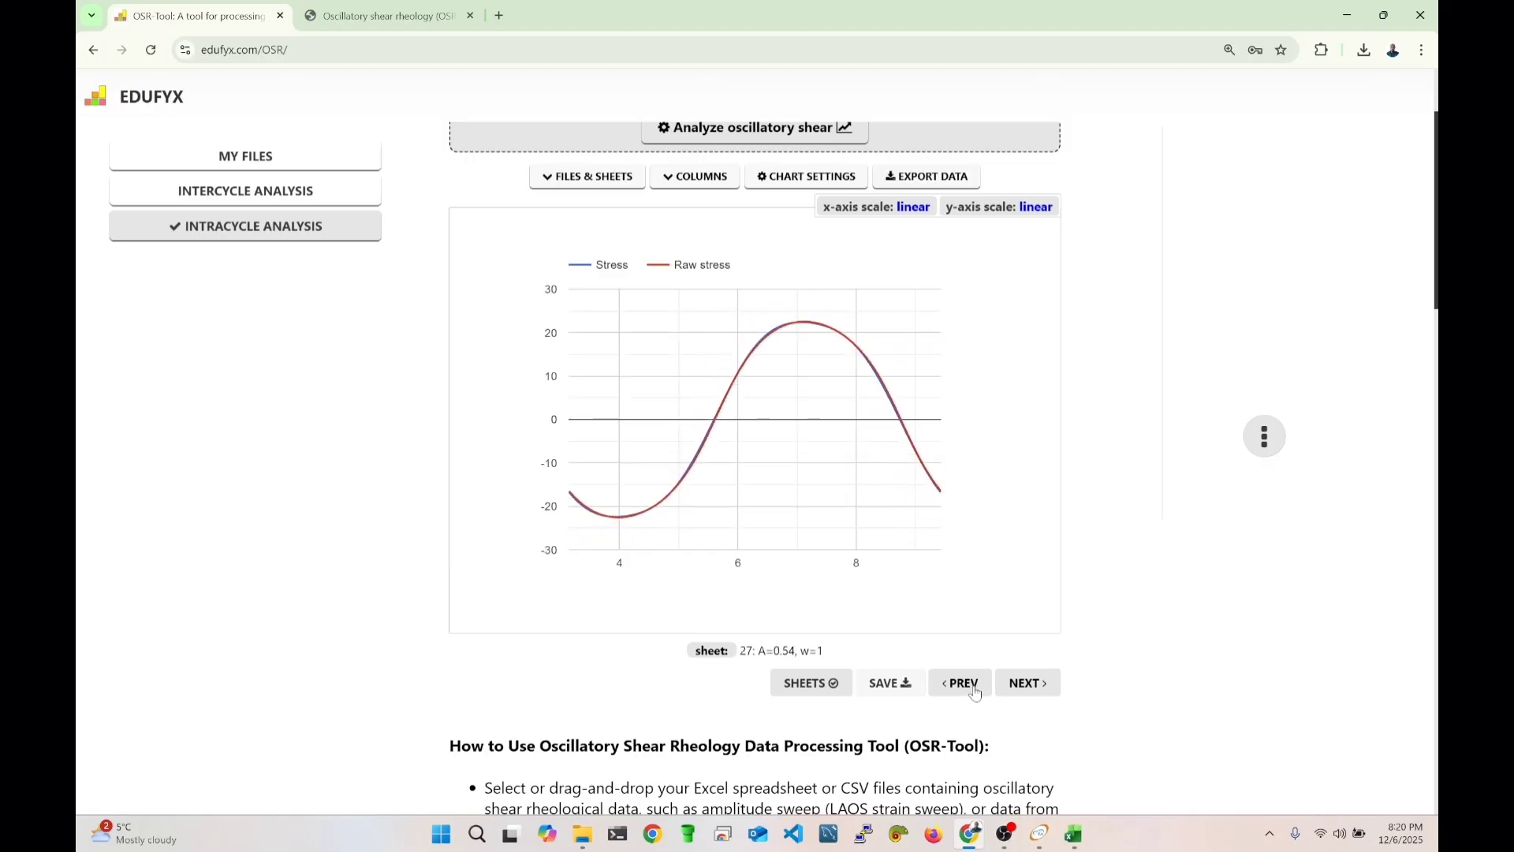
click(976, 689)
click(975, 689)
click(976, 689)
click(976, 689)
click(976, 689)
click(975, 689)
click(975, 689)
click(975, 690)
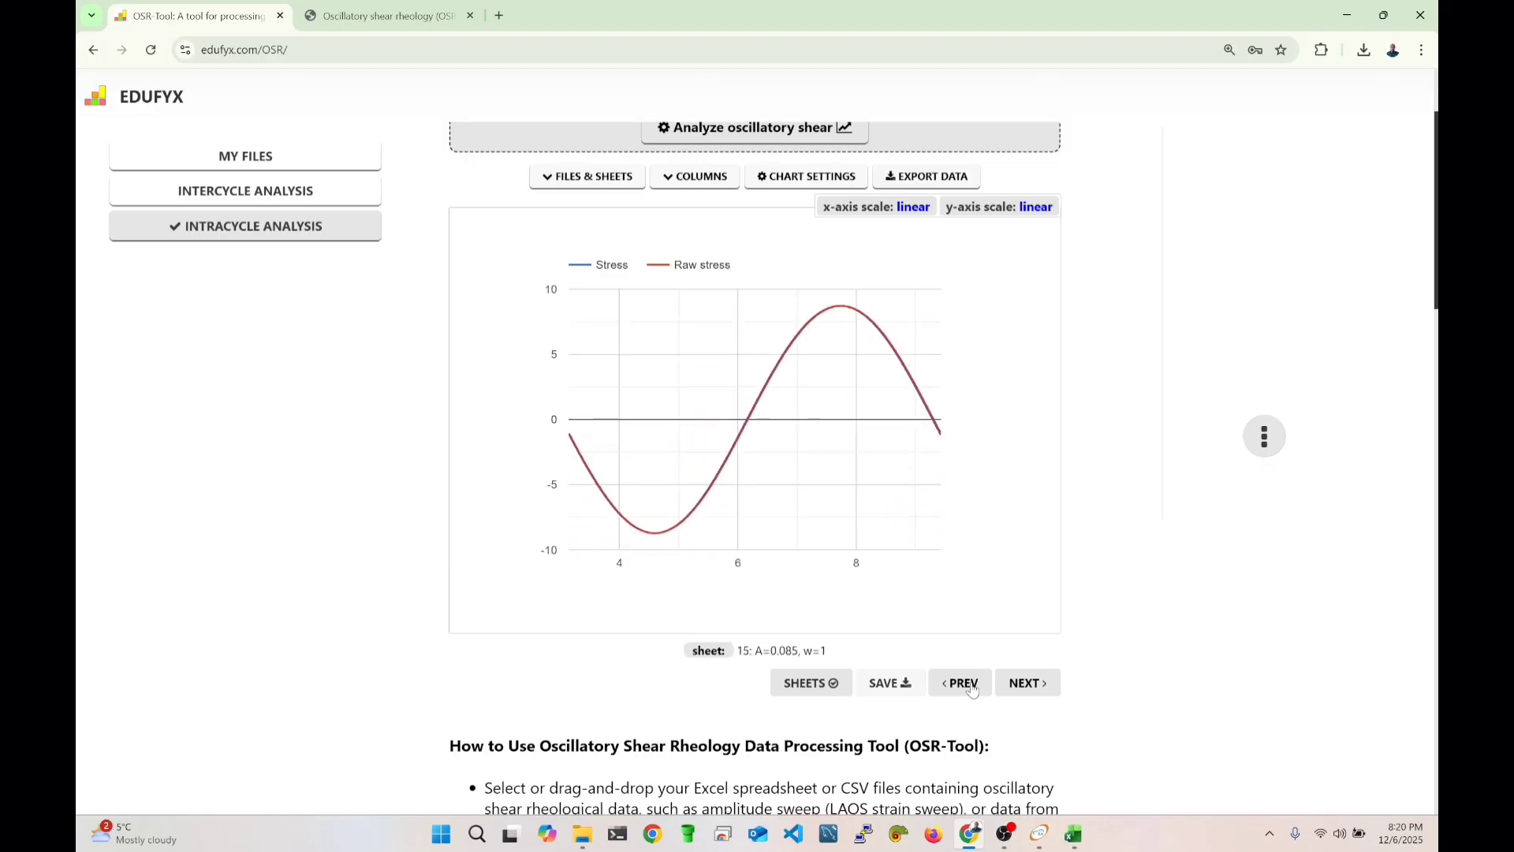
click(976, 690)
click(975, 689)
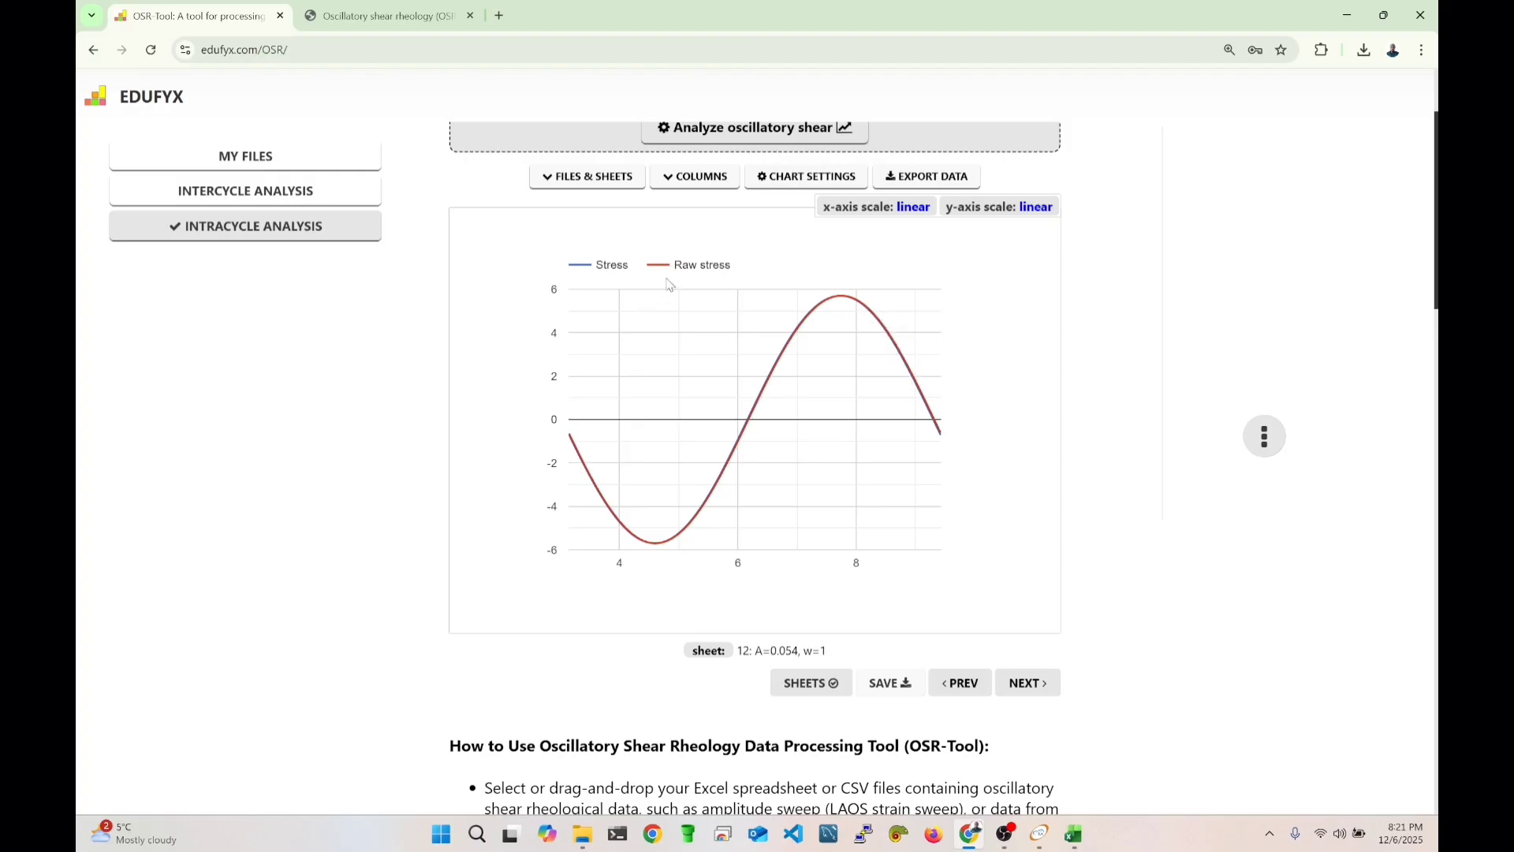
Examine the page's usage notes, citation section and resource links, from OSR-Tool Q&A through the documentation and PDF user manual.
scroll(674, 317, up, 2)
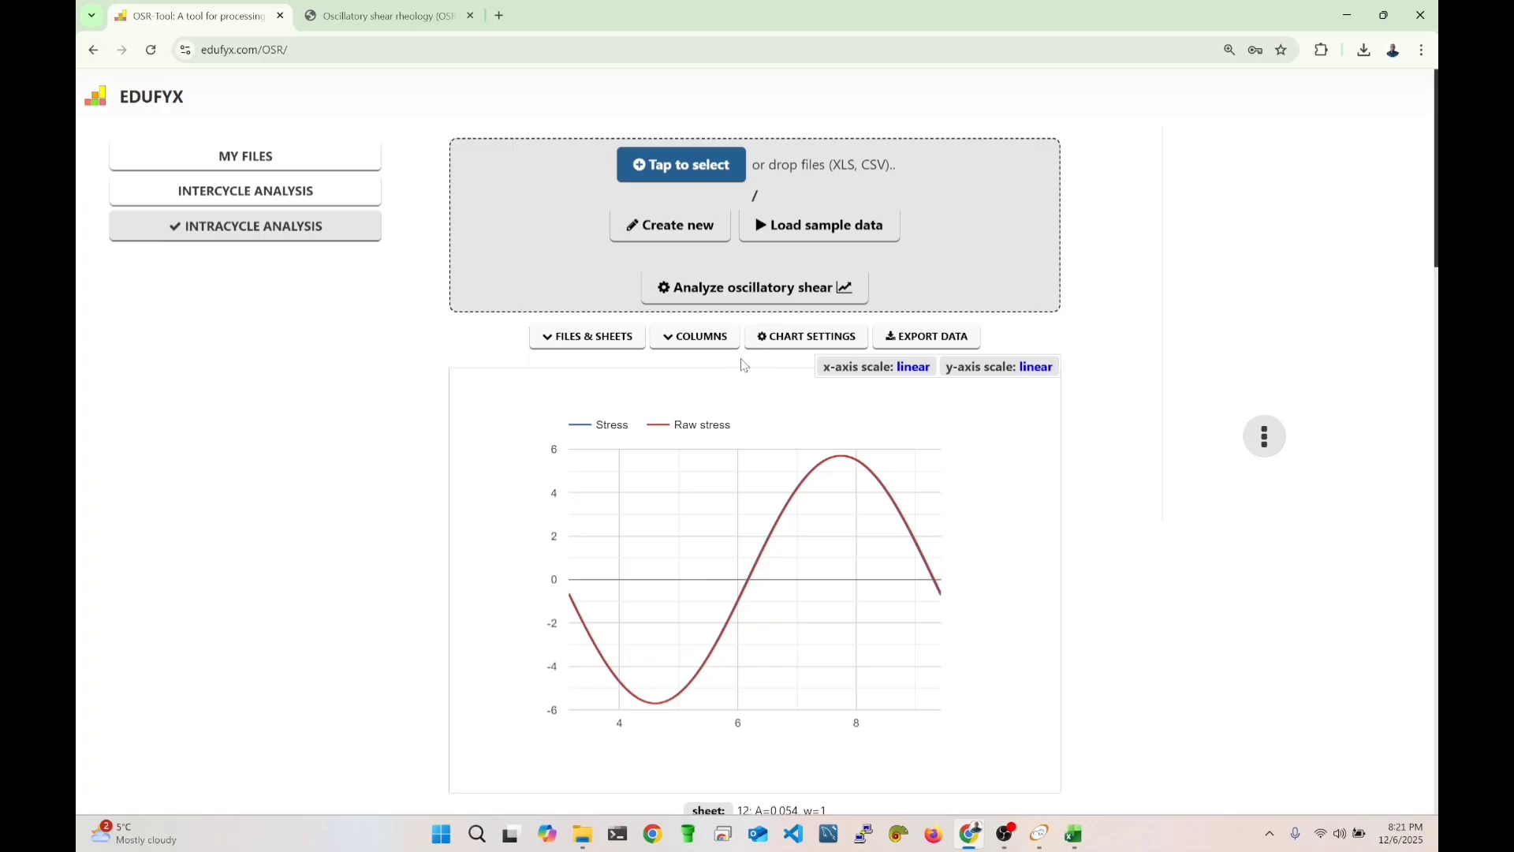
scroll(745, 365, down, 15)
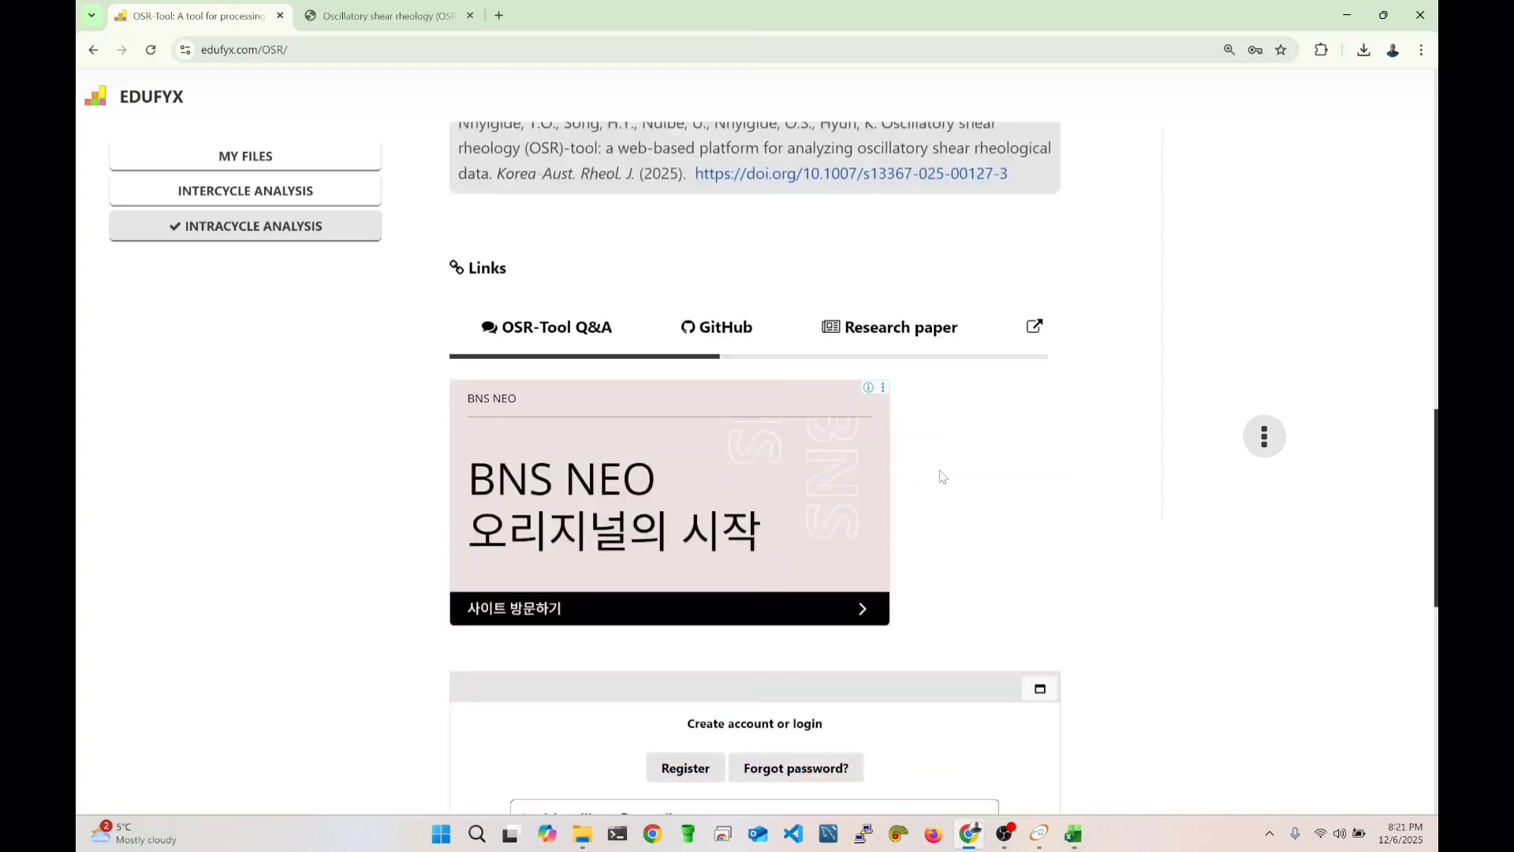
scroll(710, 512, up, 3)
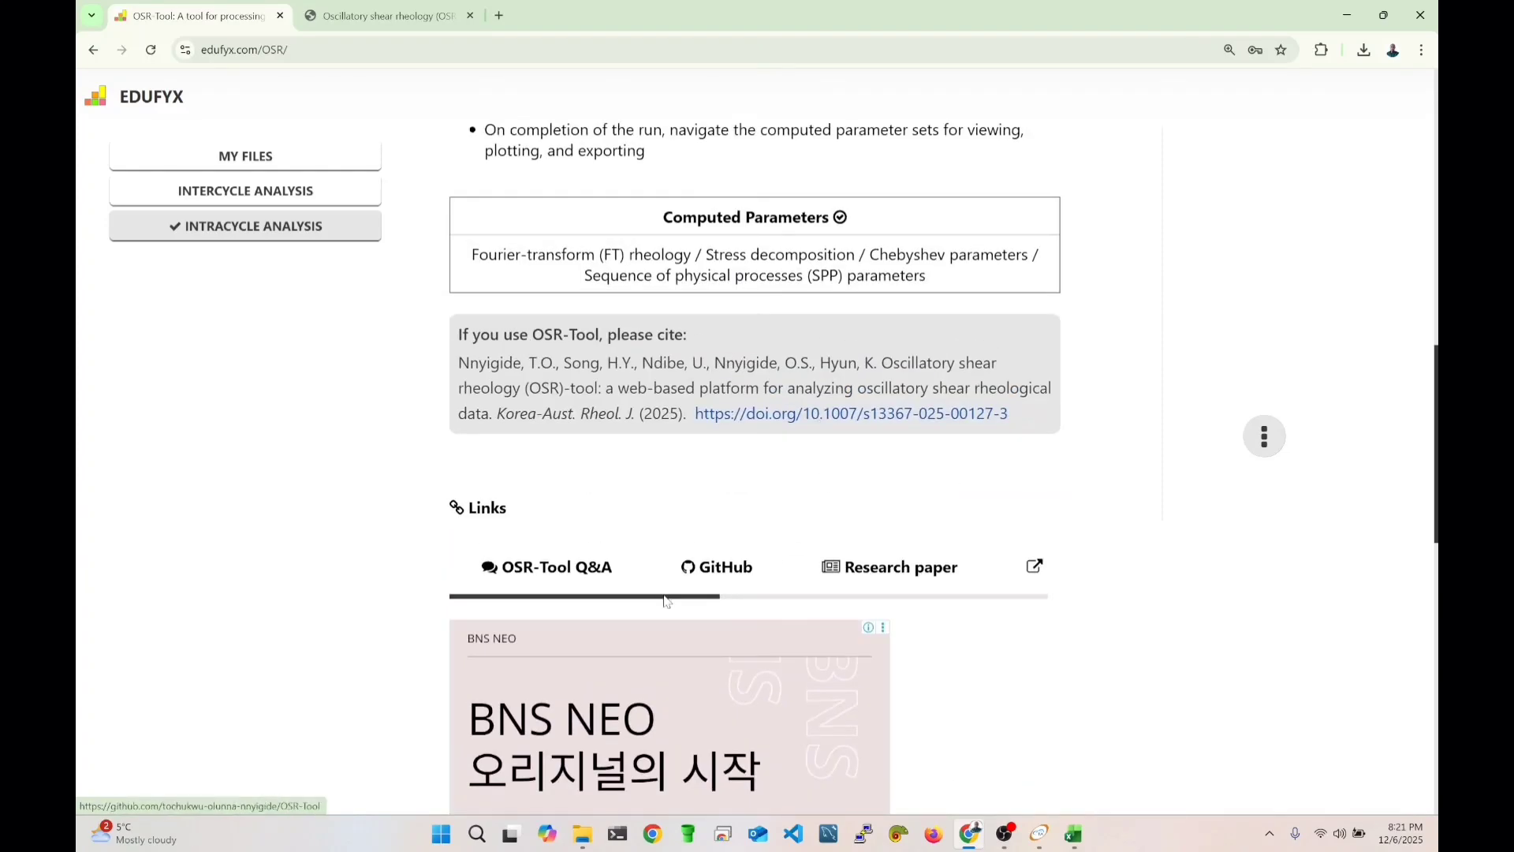
drag(704, 600, 798, 600)
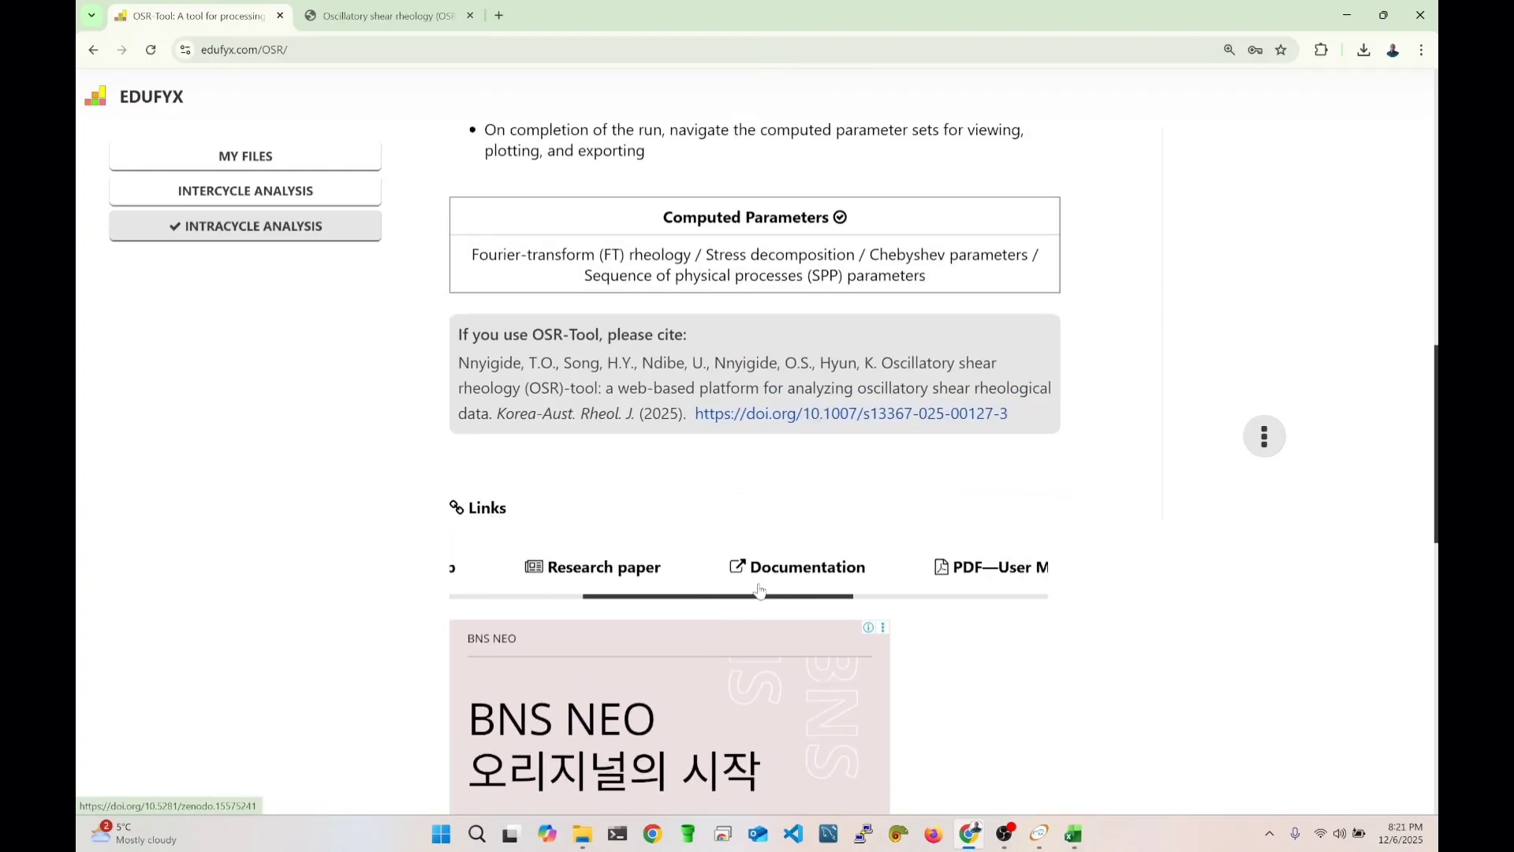
scroll(788, 560, up, 2)
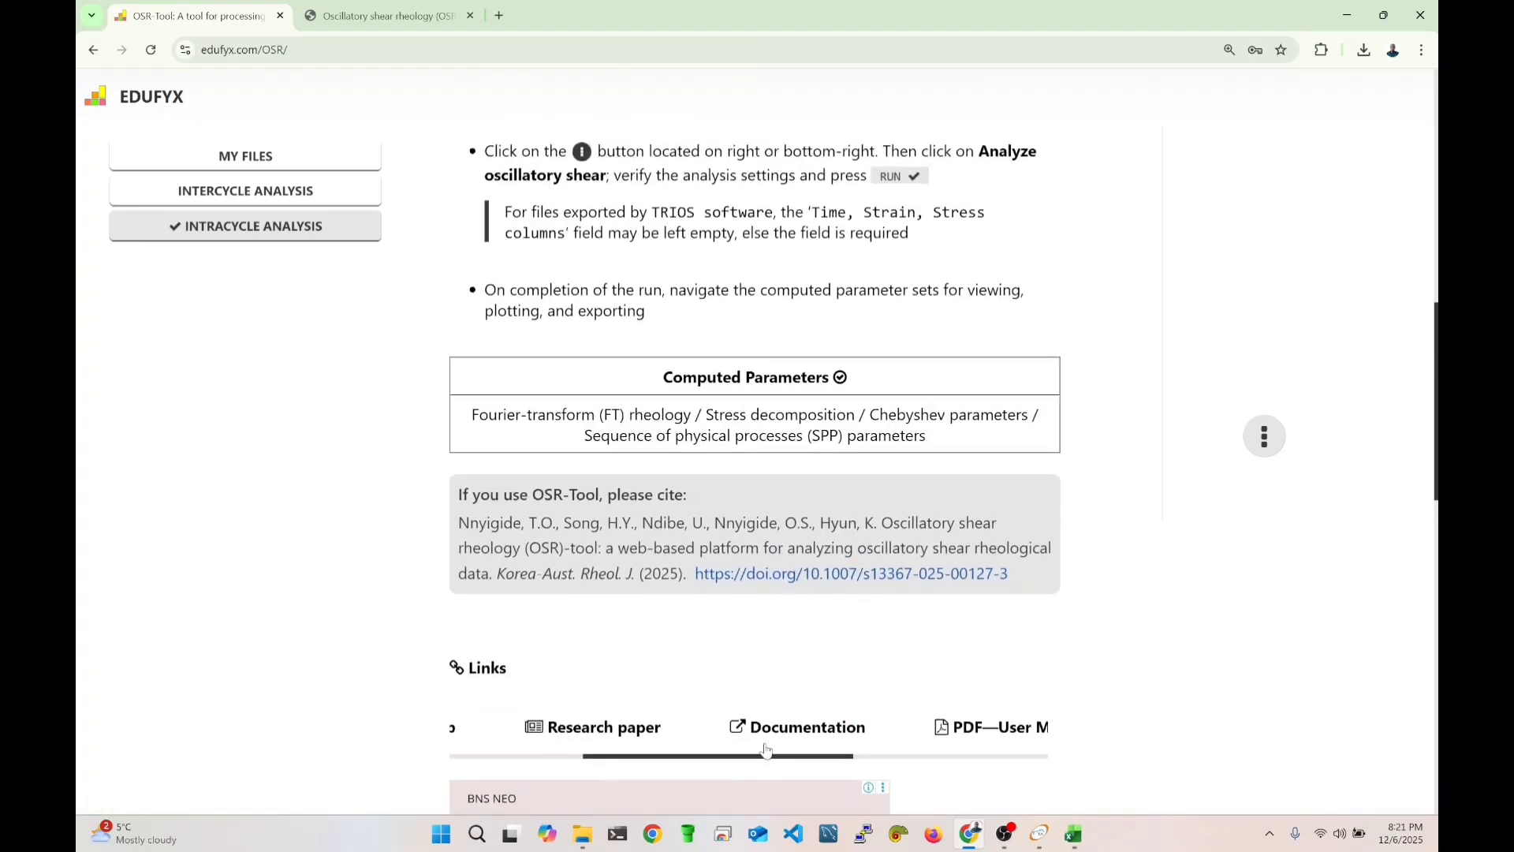
drag(766, 754, 697, 754)
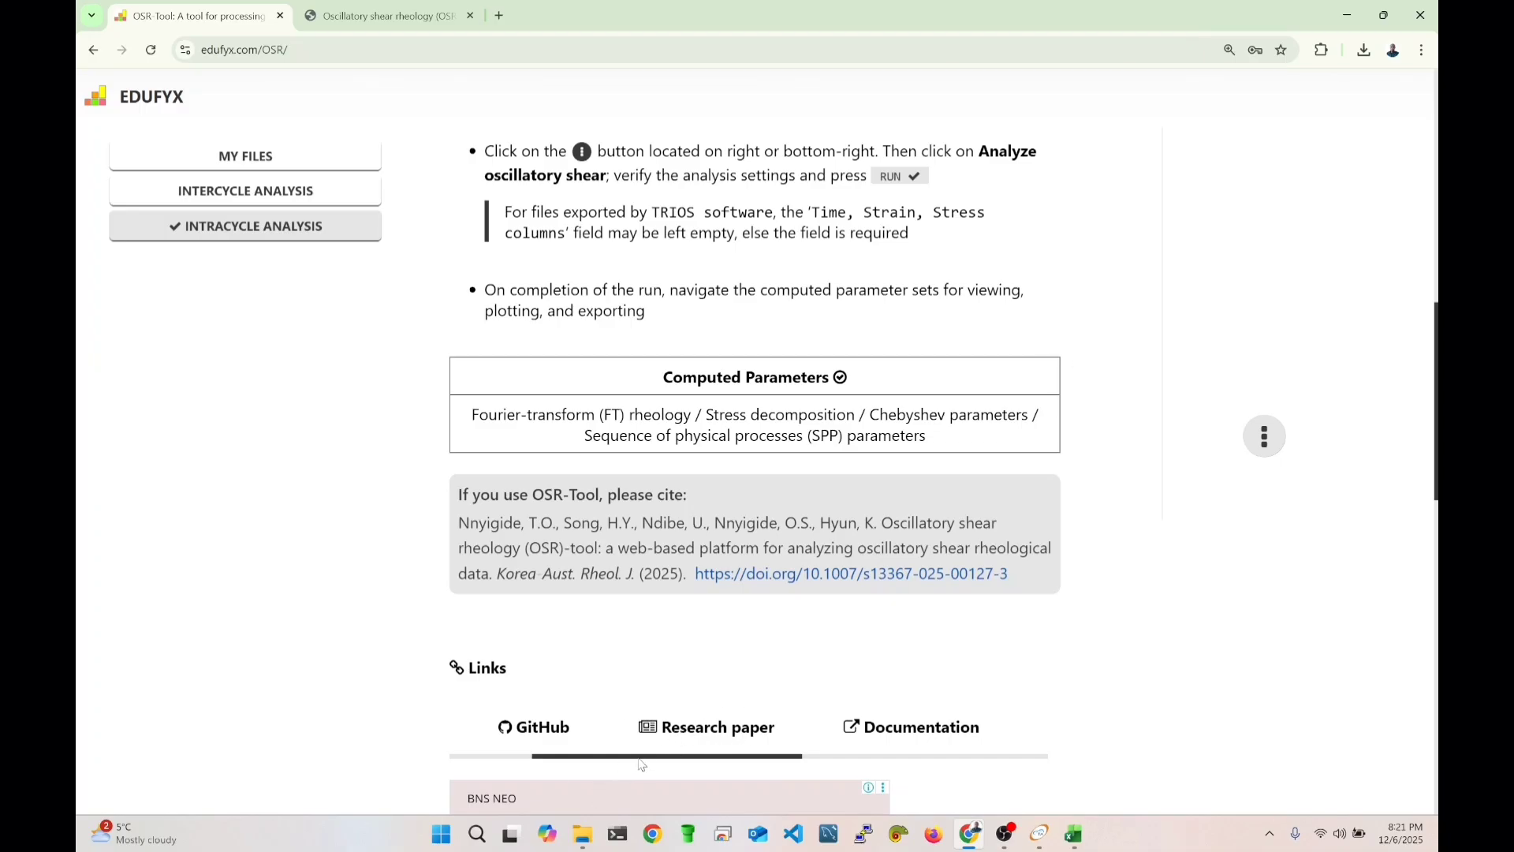
drag(642, 765, 552, 760)
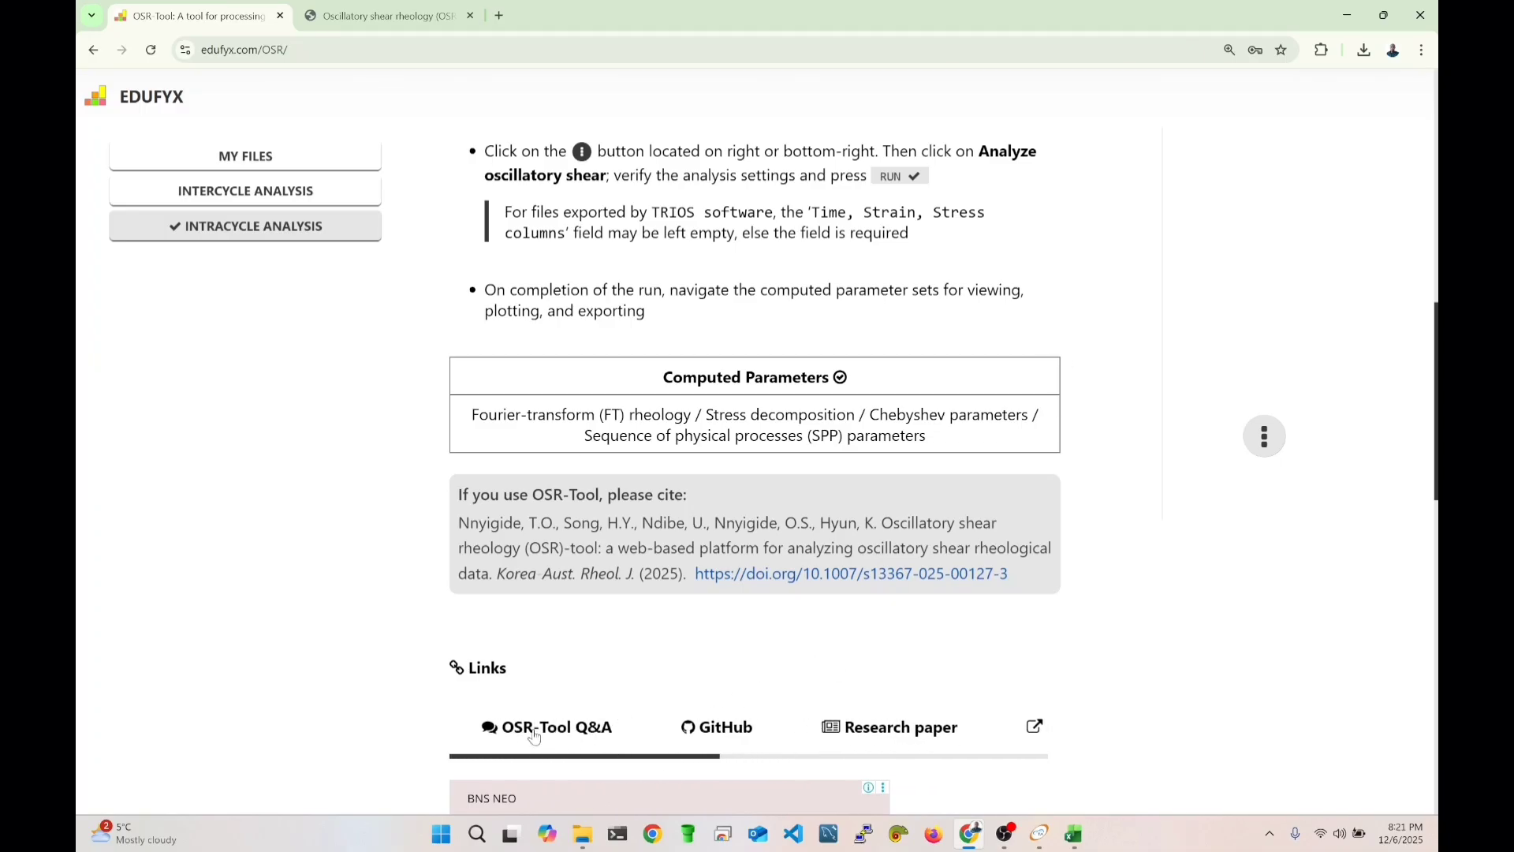